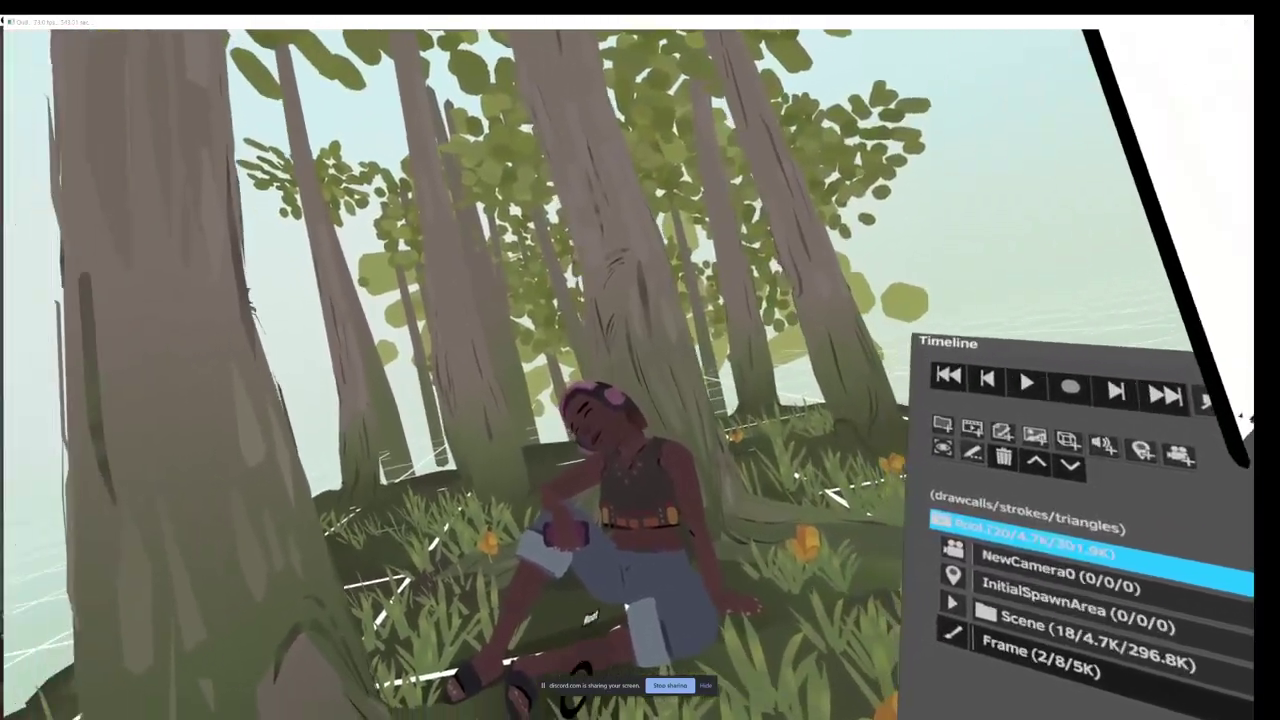
pyautogui.click(466, 614)
pyautogui.click(454, 650)
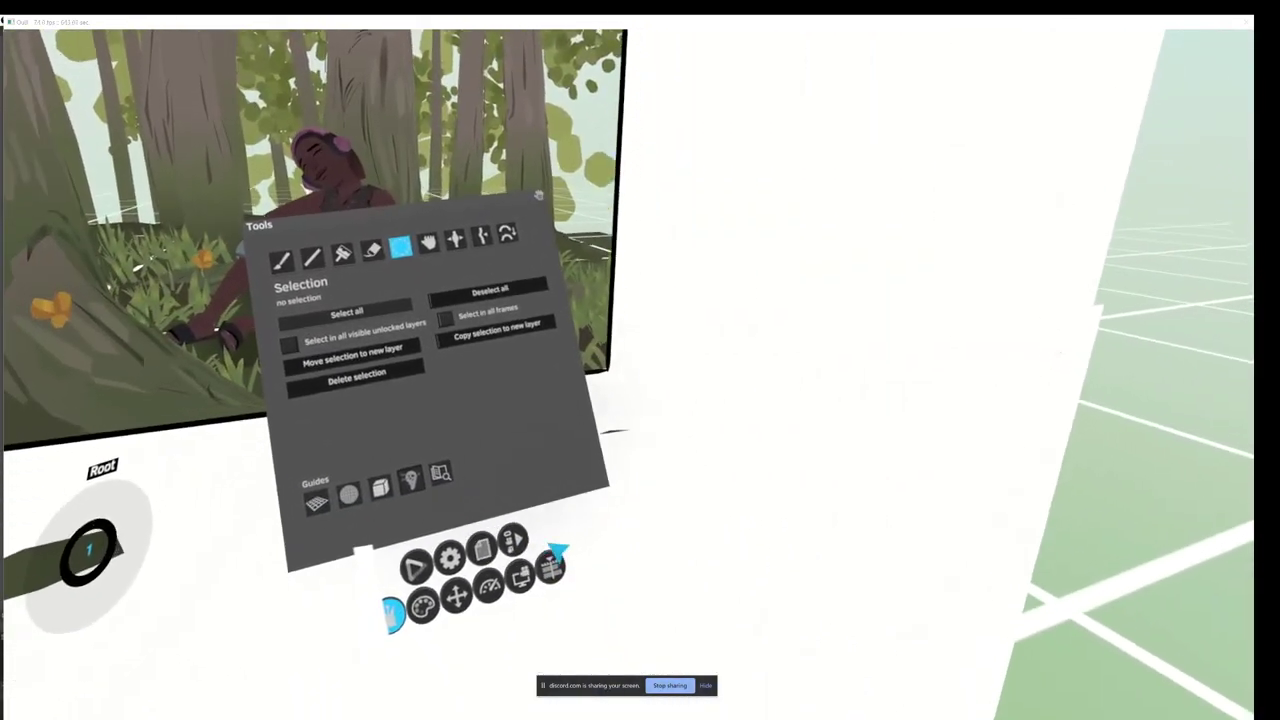
# Step: Bring up the camera monitor to preview the scene through NewCamera0
pyautogui.click(534, 605)
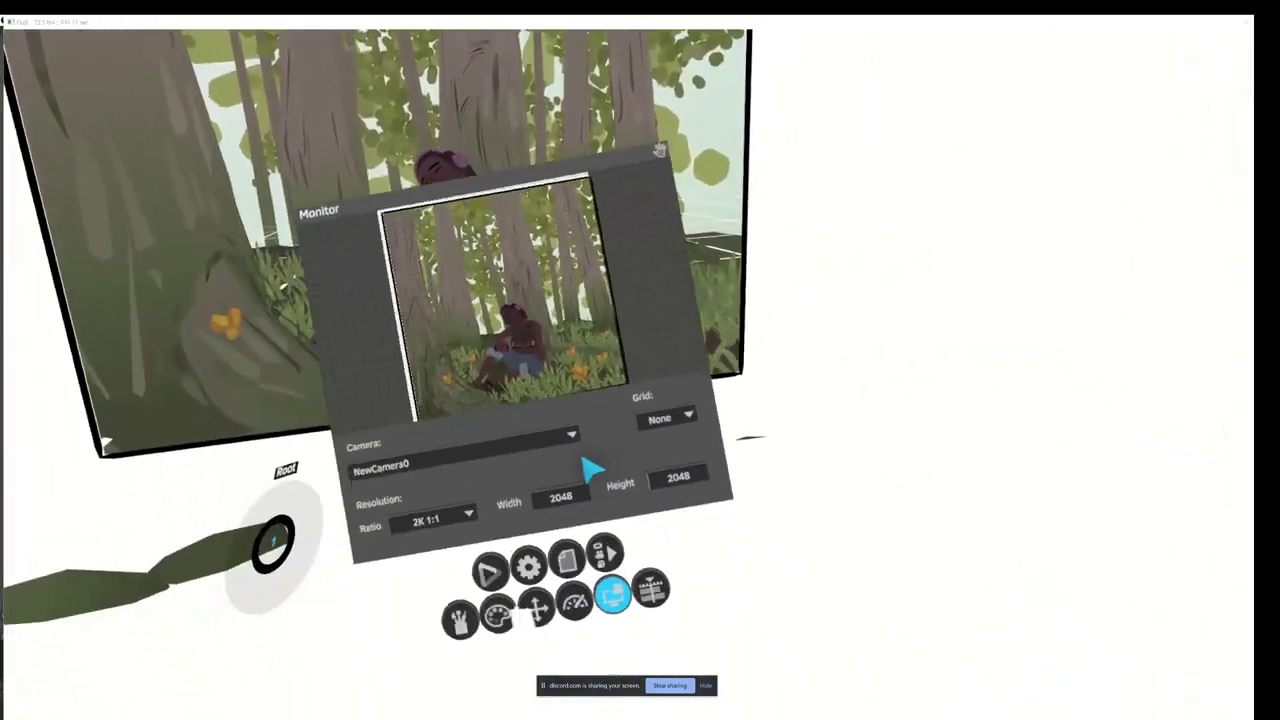
pyautogui.click(486, 569)
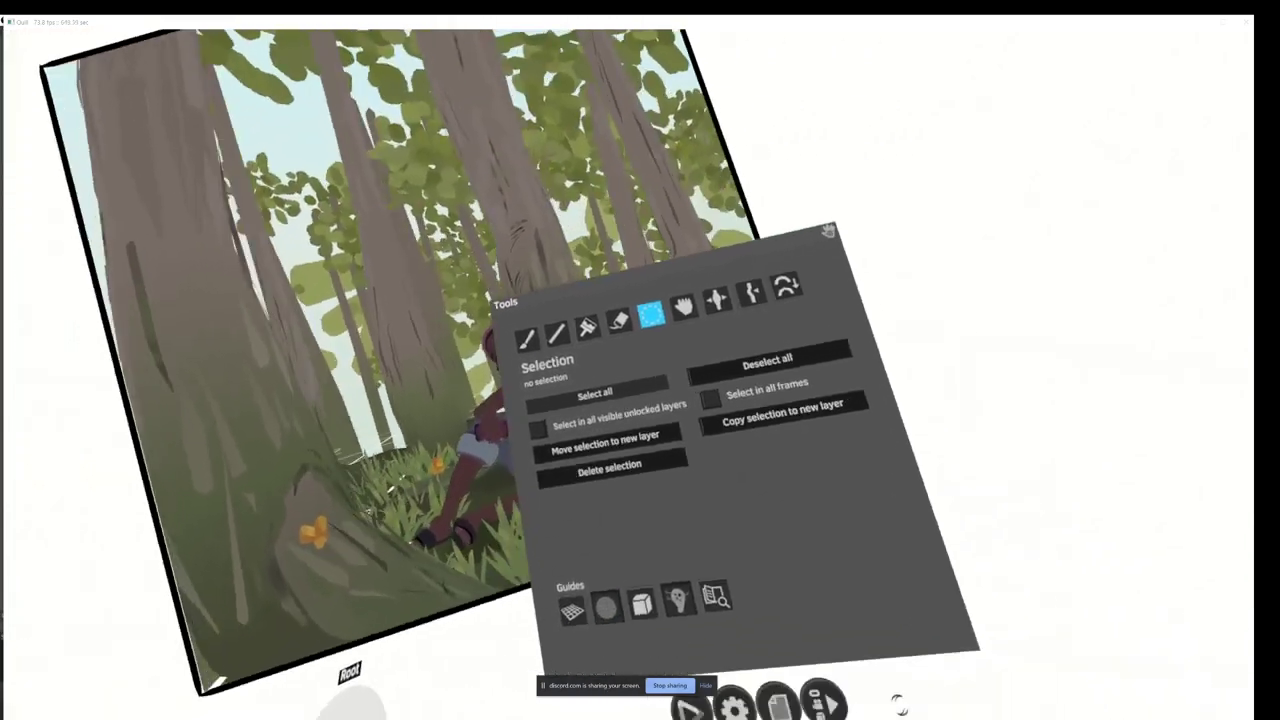
pyautogui.click(540, 583)
pyautogui.click(571, 610)
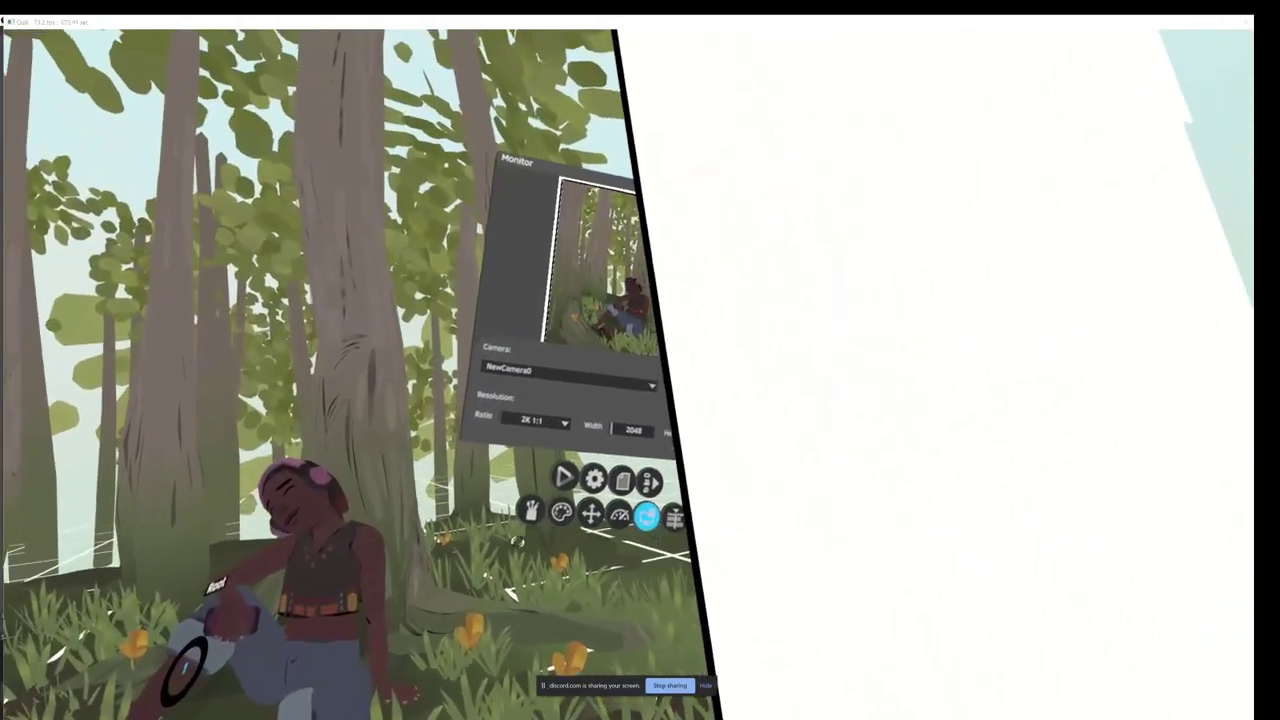
# Step: Display the layer list and expand the Scene folder to examine the layers it contains
pyautogui.click(497, 515)
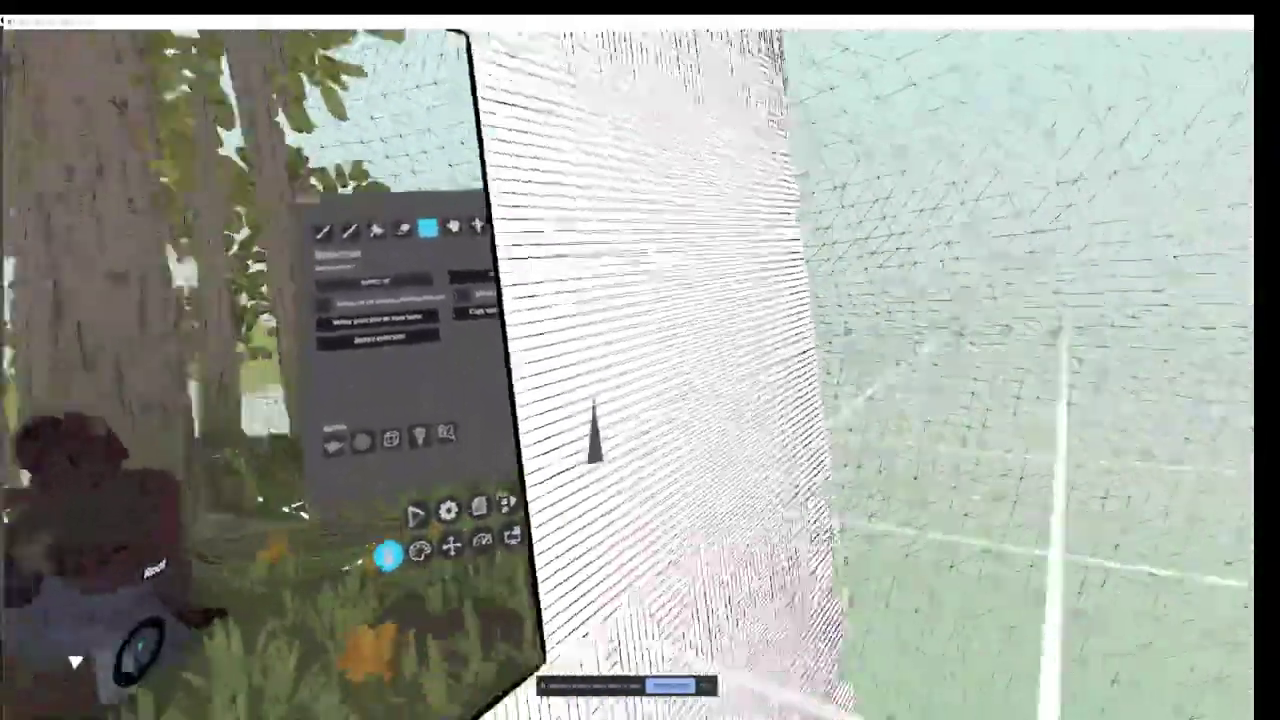
pyautogui.click(564, 507)
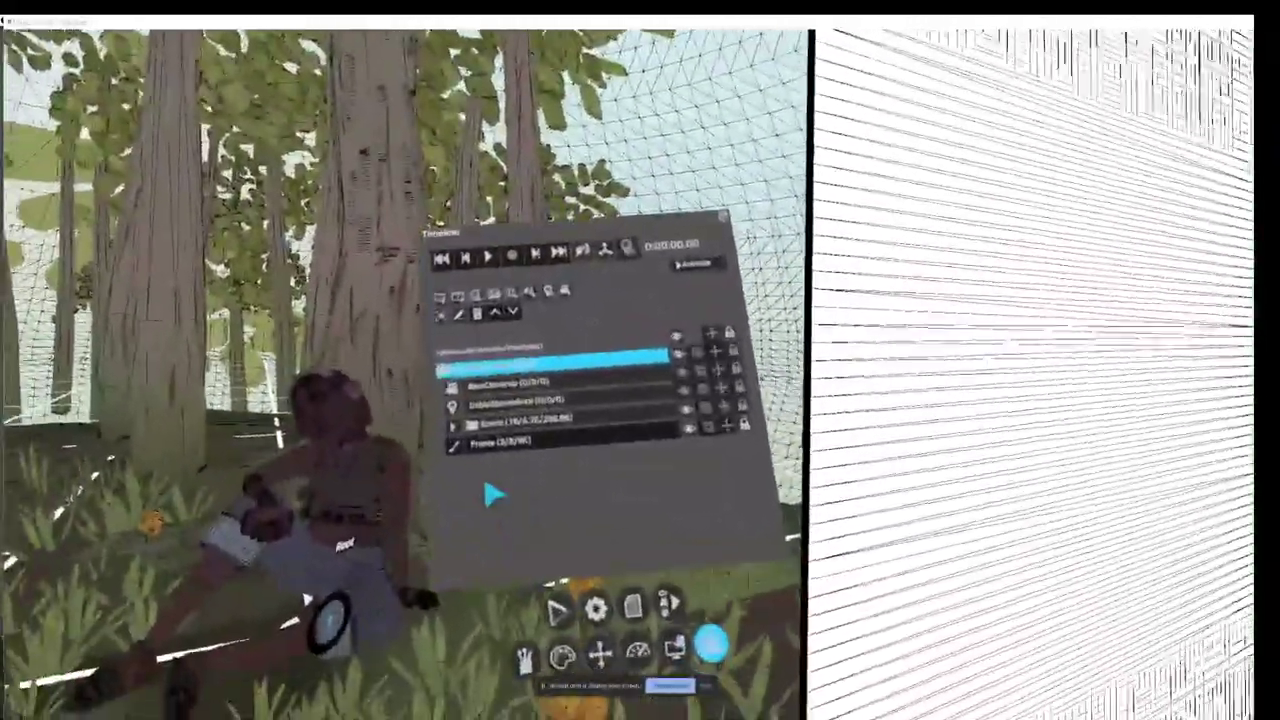
pyautogui.click(440, 424)
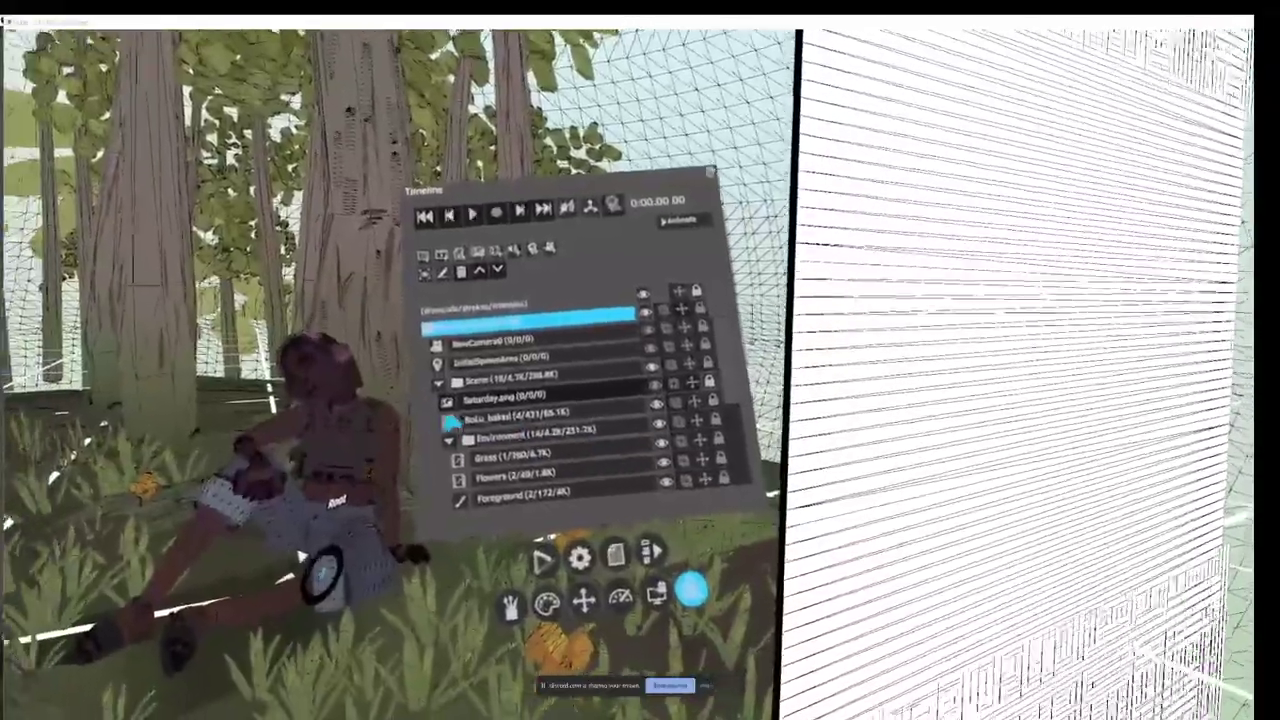
pyautogui.click(408, 384)
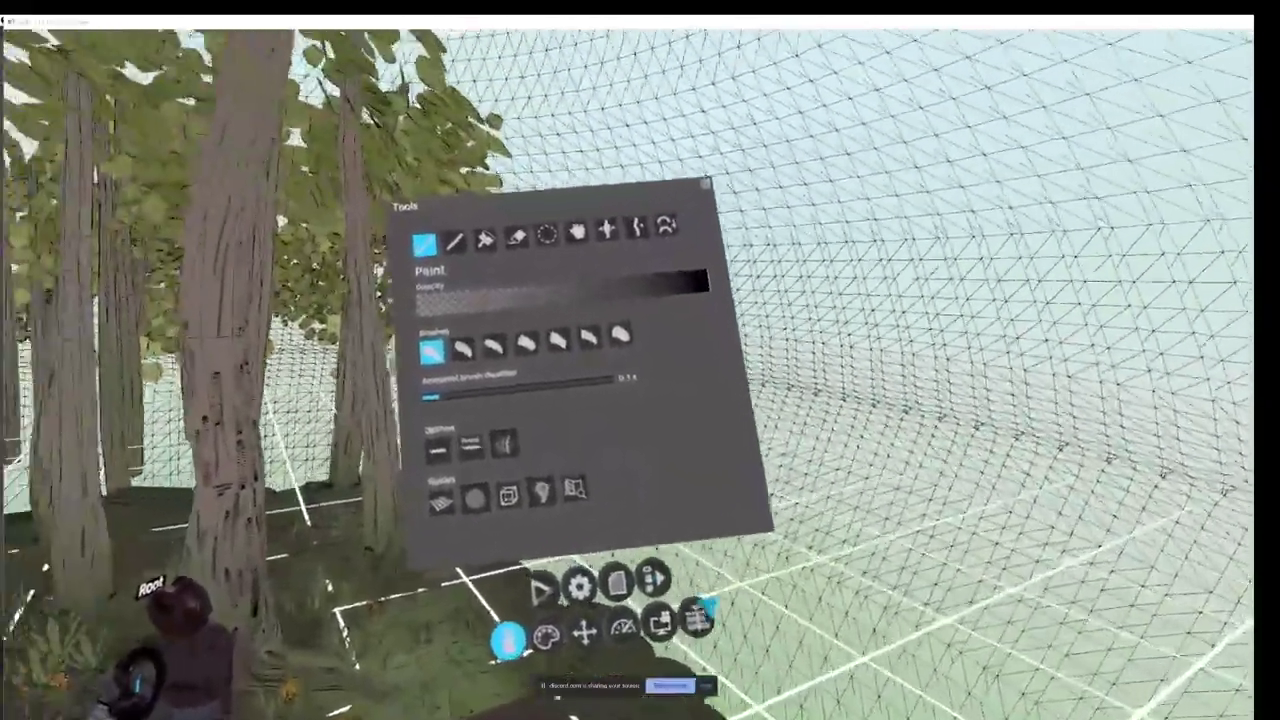
# Step: Add a new paint layer directly above the InitialSpawnArea layer
pyautogui.click(698, 612)
pyautogui.click(556, 446)
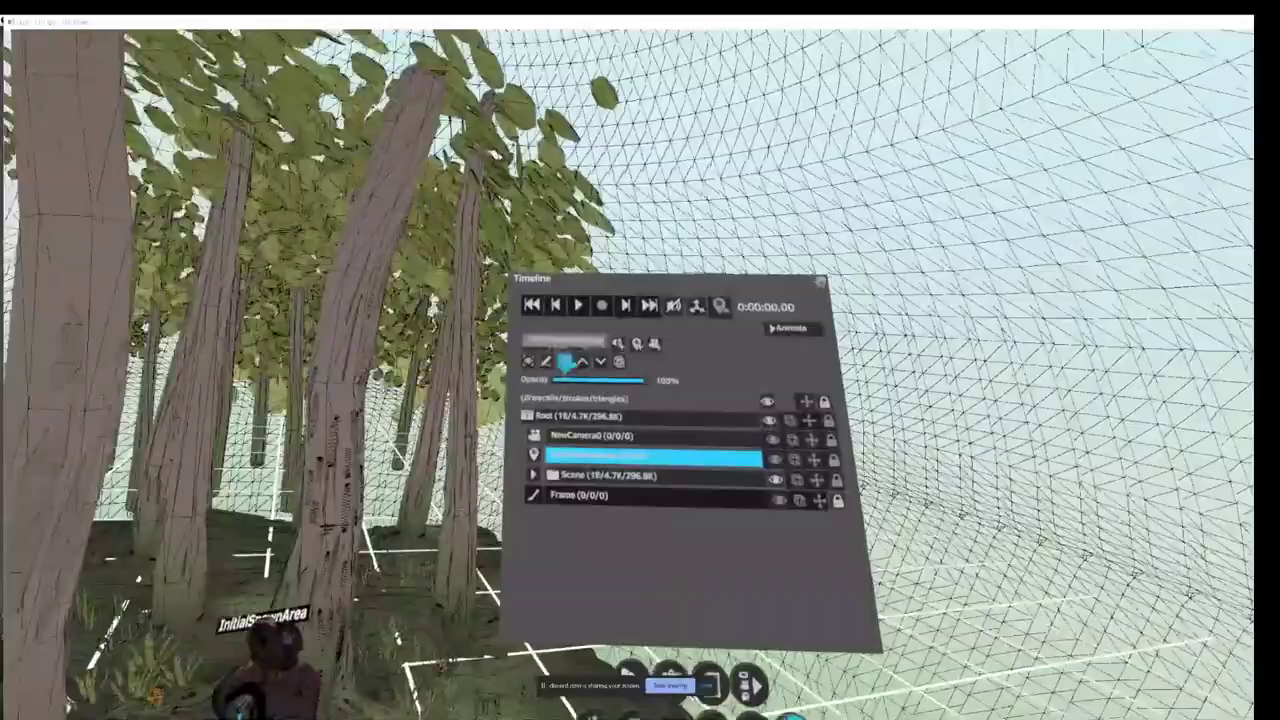
pyautogui.click(564, 344)
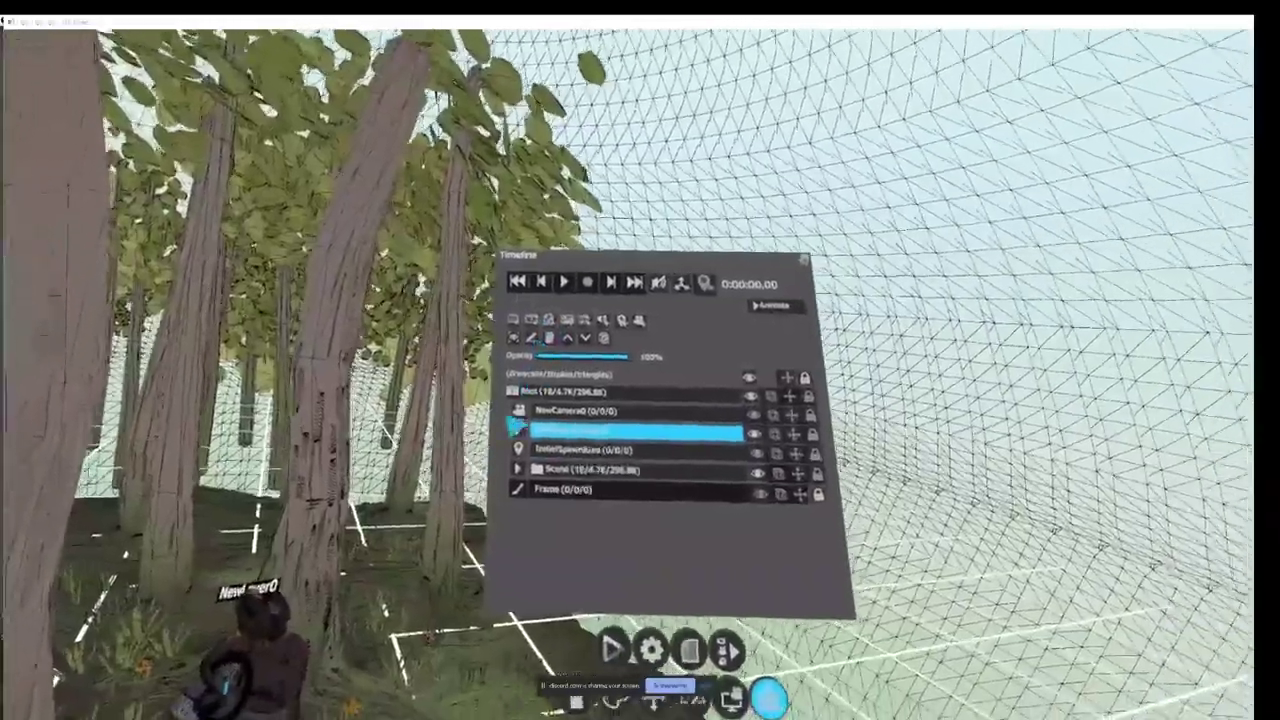
pyautogui.moveTo(493, 300); pyautogui.dragTo(497, 612)
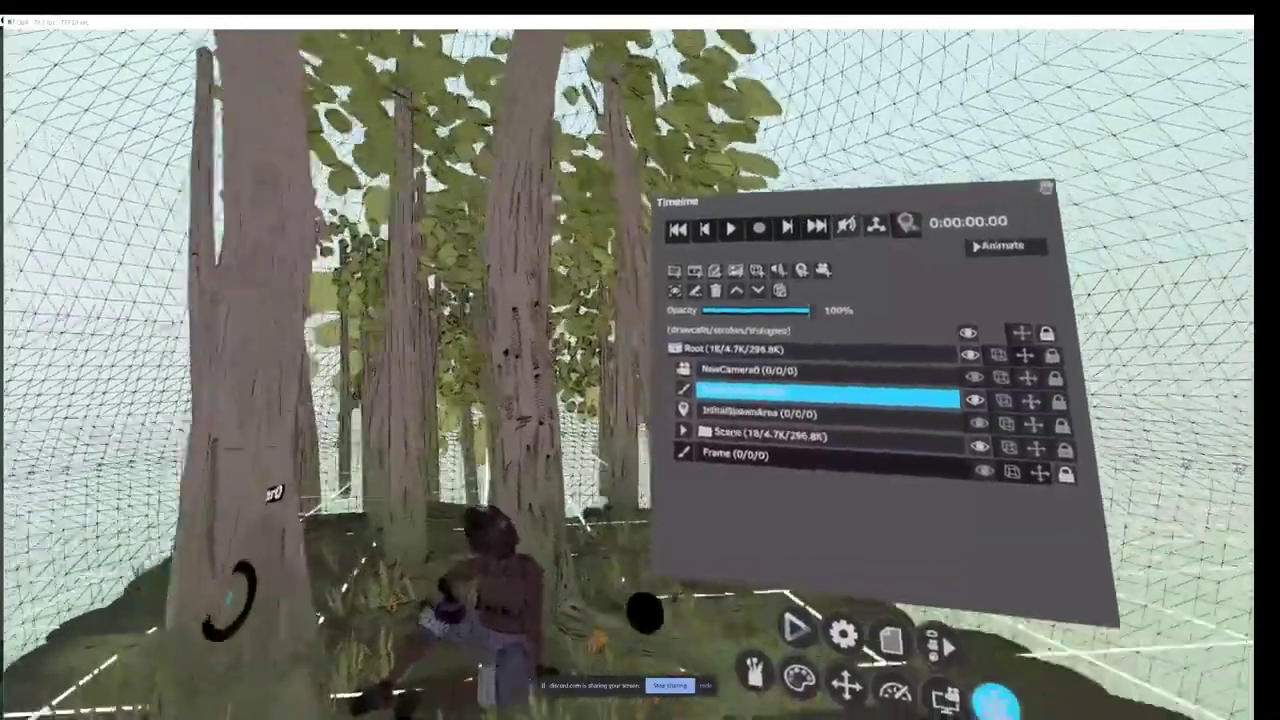
# Step: Set up the Paint tool with a dark red colour and the third brush type
pyautogui.click(536, 548)
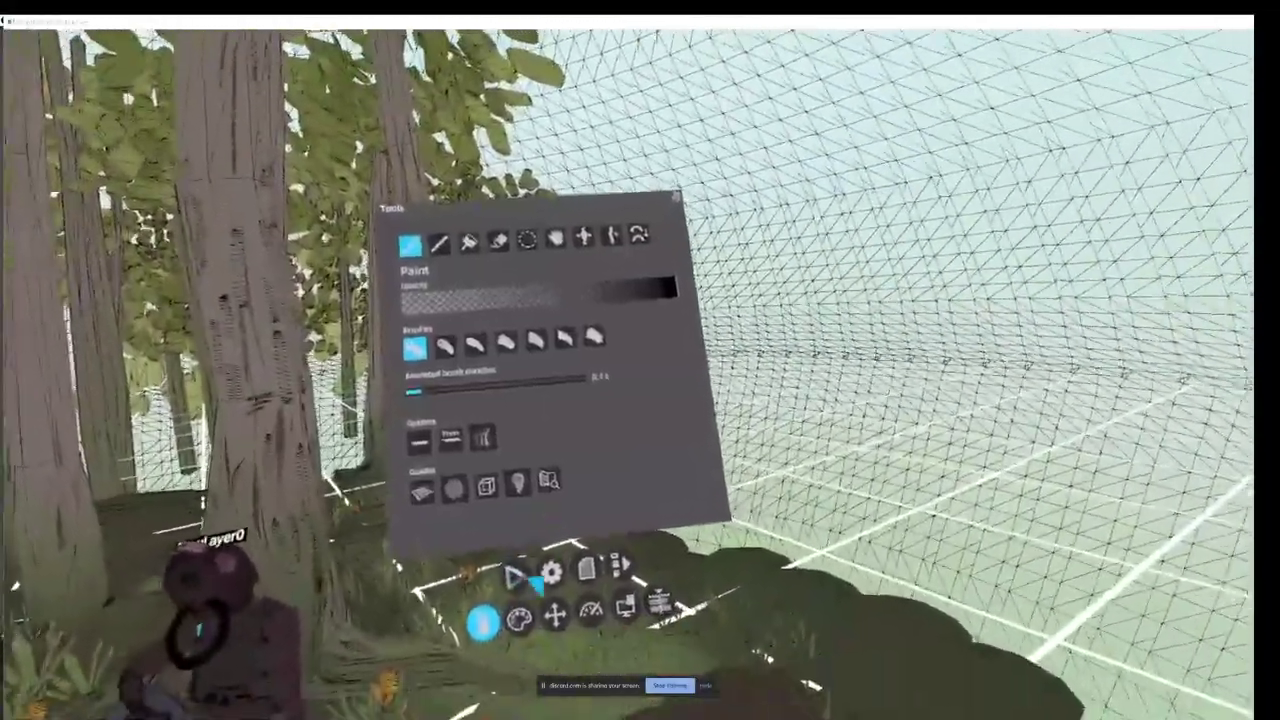
pyautogui.click(519, 620)
pyautogui.click(580, 474)
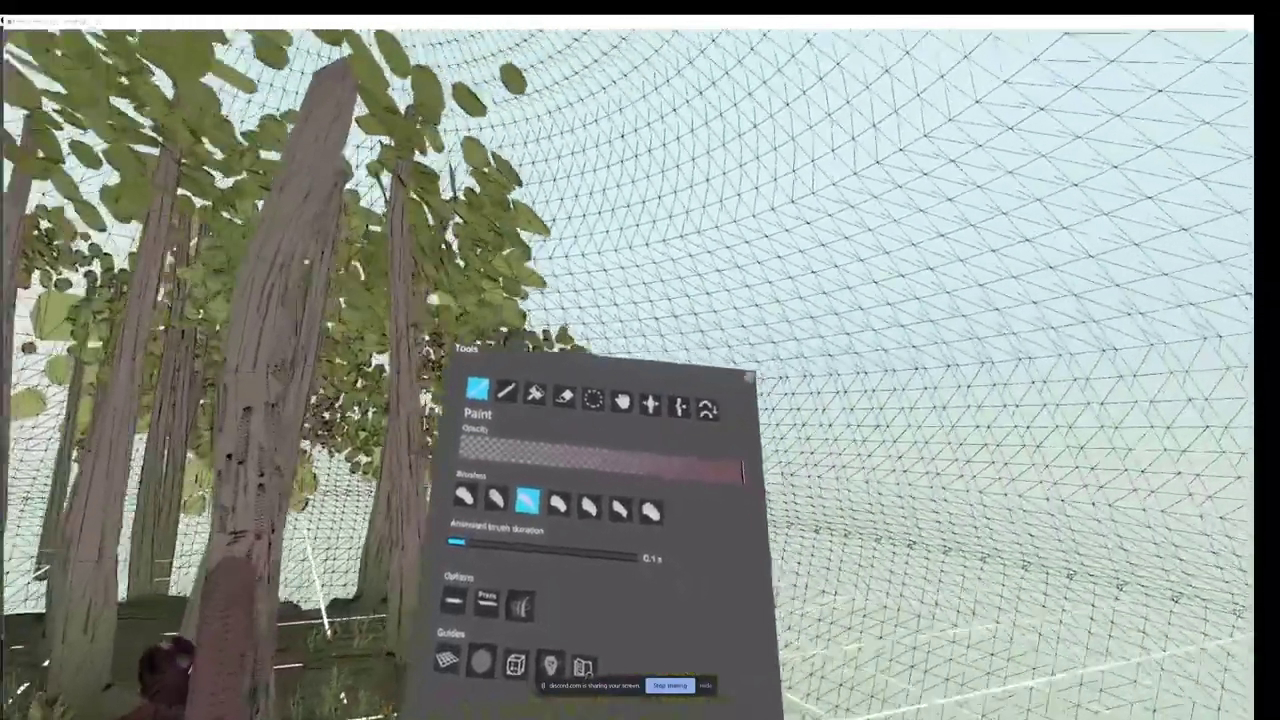
pyautogui.click(559, 446)
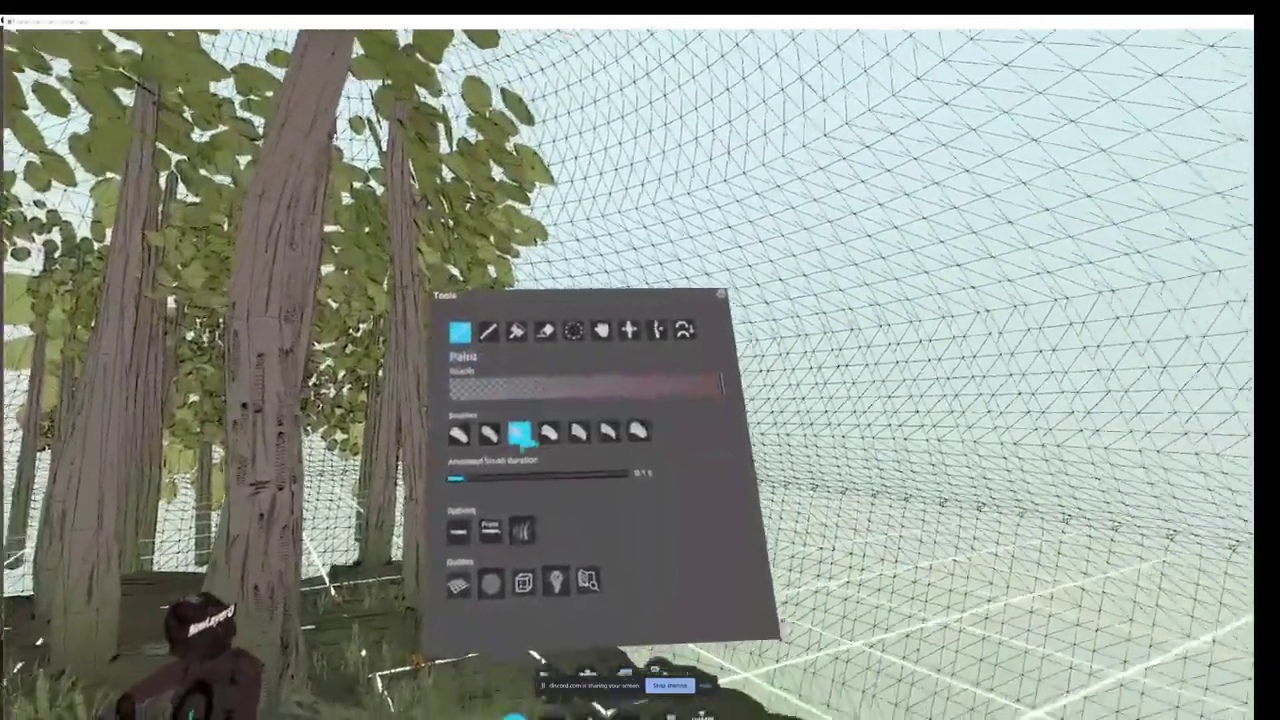
# Step: Show the Saturday.png reference image inside the Scene folder and select its layer
pyautogui.click(640, 488)
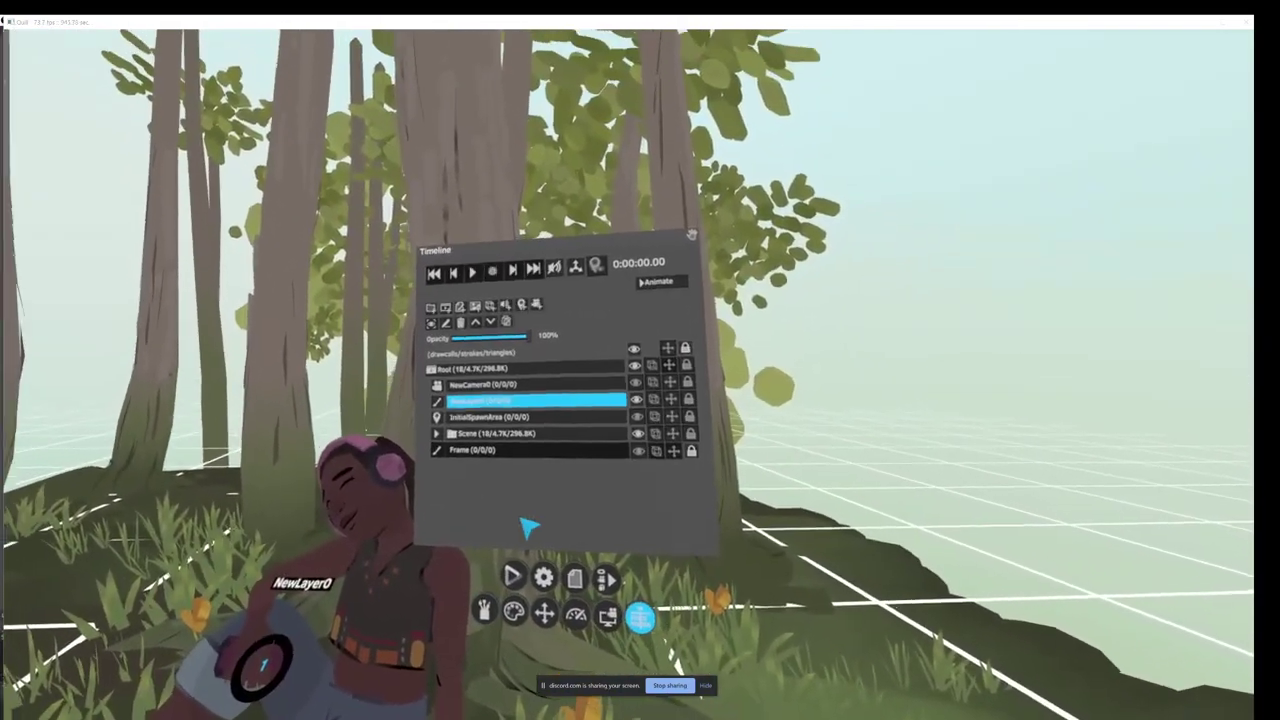
pyautogui.click(476, 451)
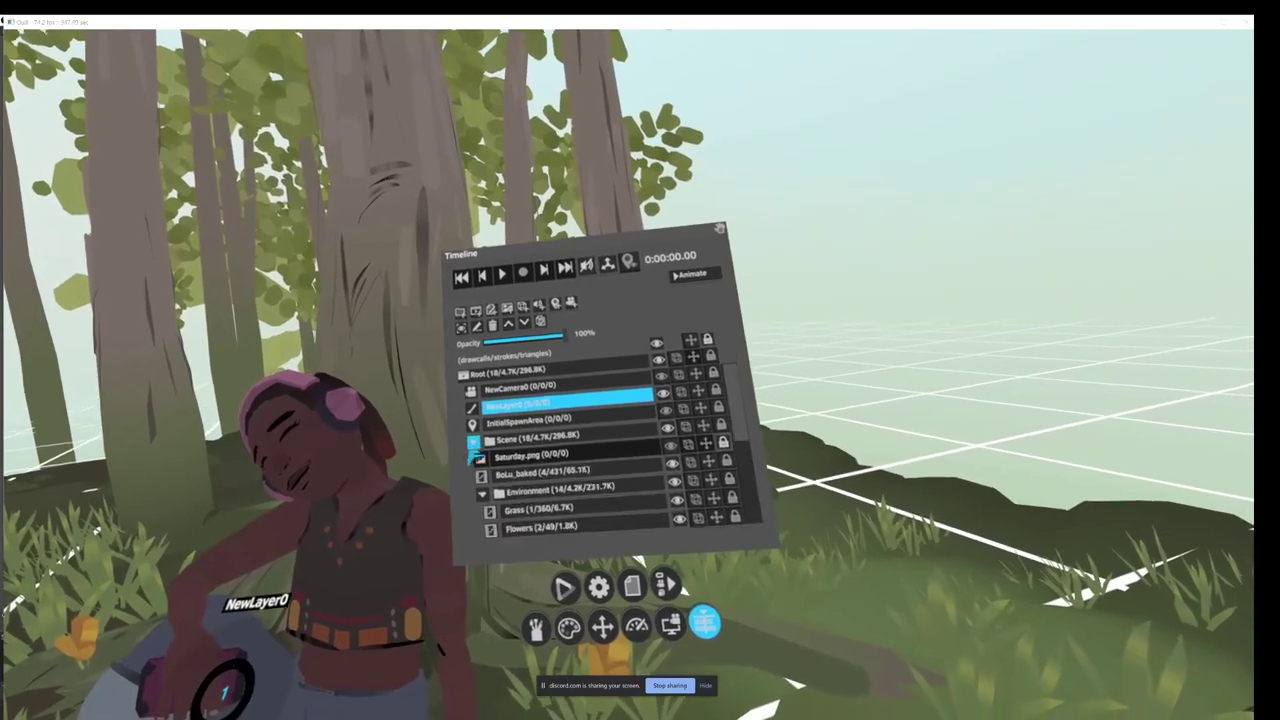
pyautogui.scroll(-4, 551, 489)
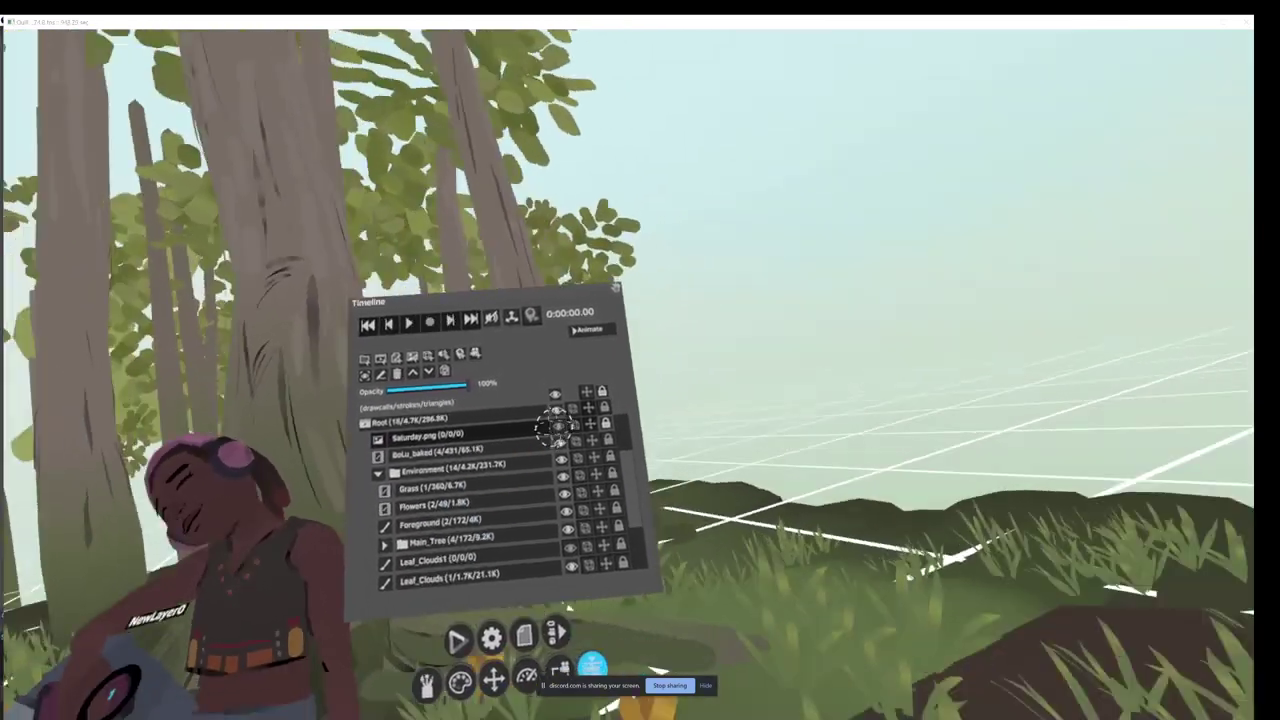
pyautogui.click(557, 427)
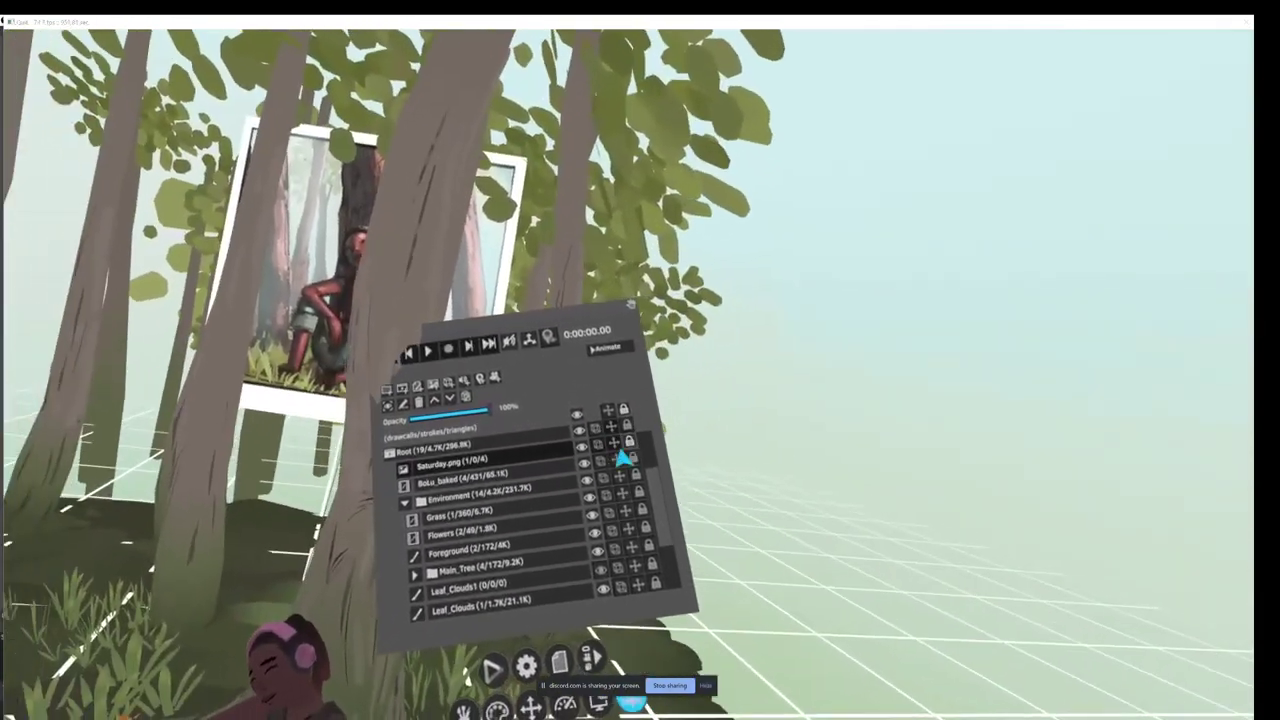
pyautogui.click(570, 452)
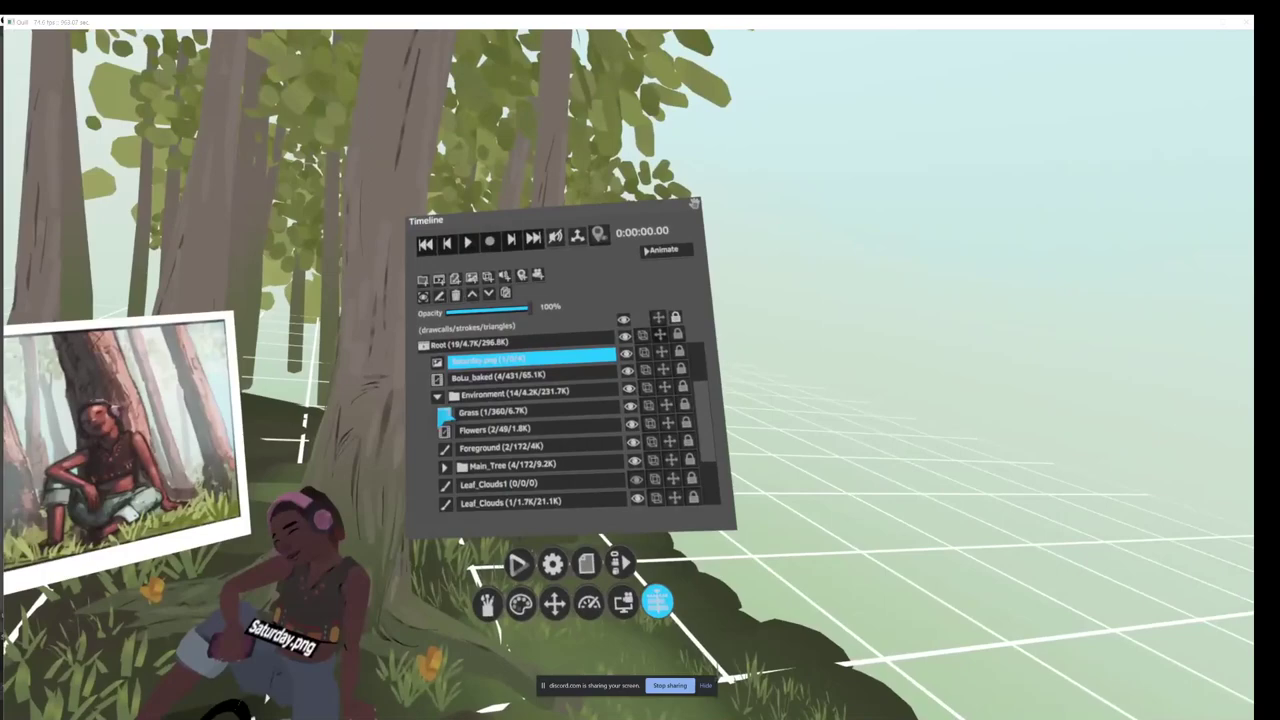
# Step: Collapse the Environment folder and hide the BoLu_baked layer, keeping the Environment folder shown
pyautogui.click(438, 398)
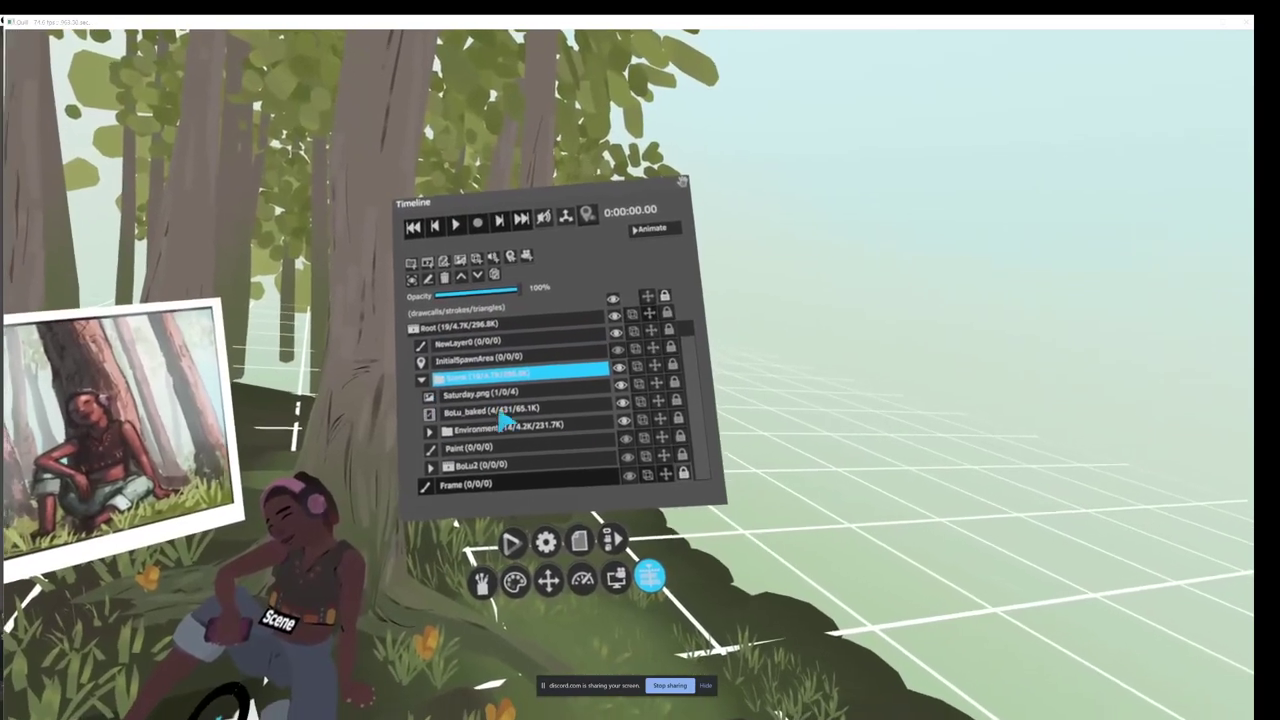
pyautogui.click(600, 394)
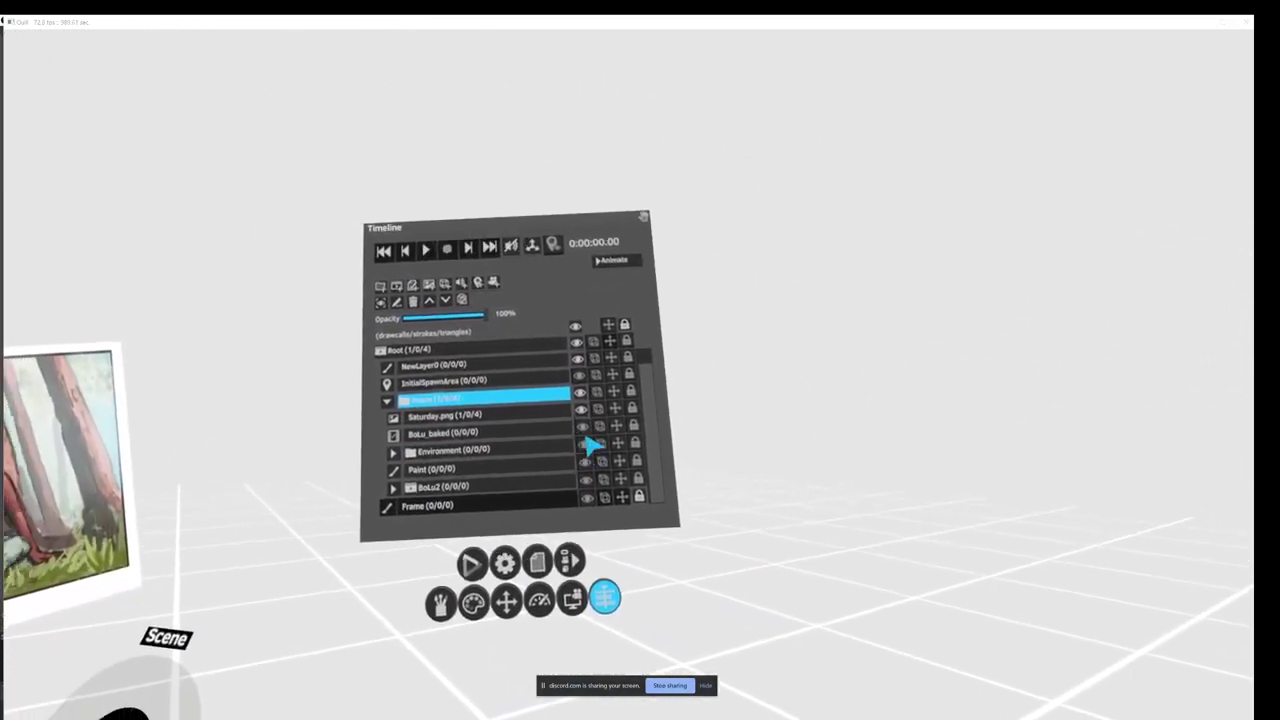
pyautogui.click(688, 405)
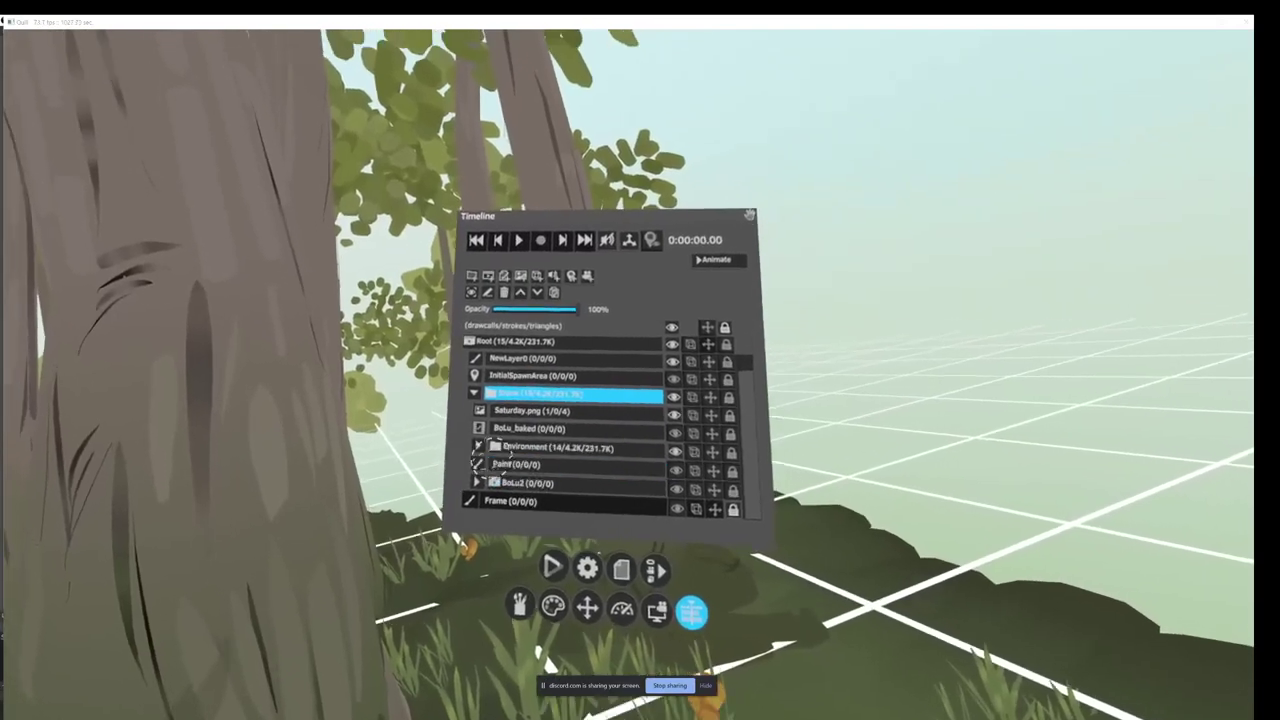
# Step: Expand the Environment and Main_Tree folders and hide the tree's Fill layer
pyautogui.click(459, 455)
pyautogui.scroll(-5, 551, 436)
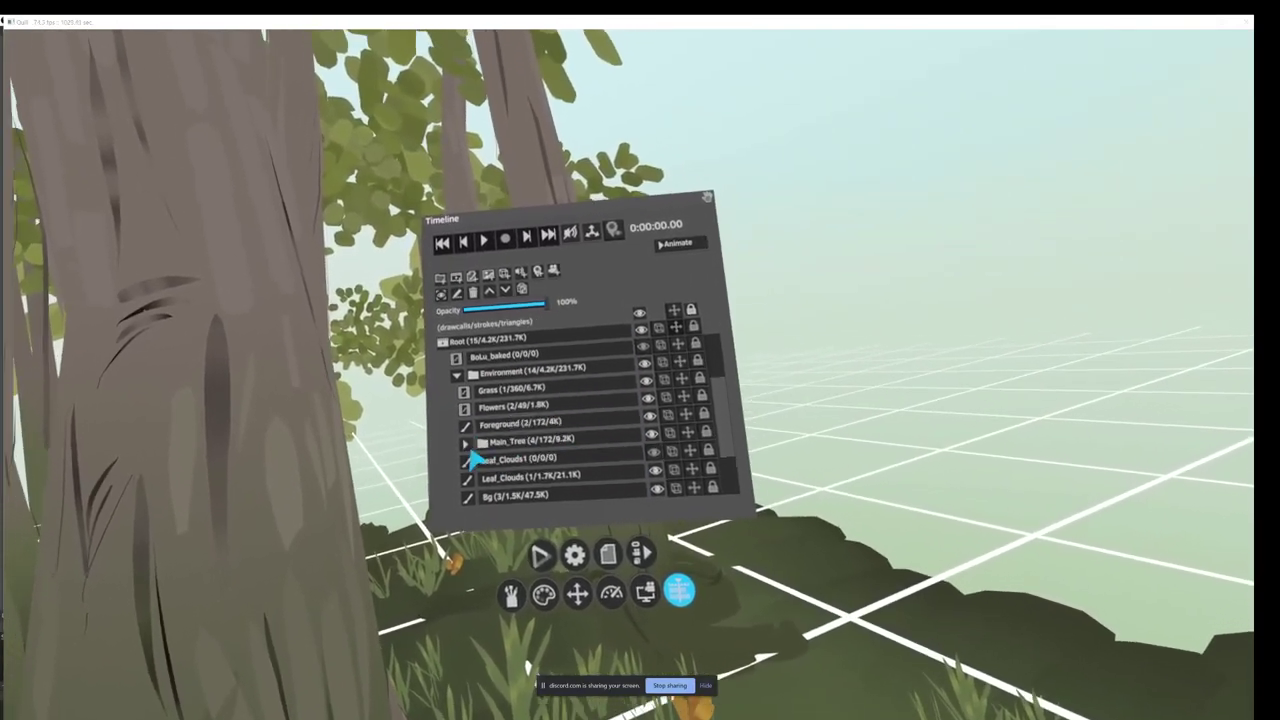
pyautogui.click(465, 443)
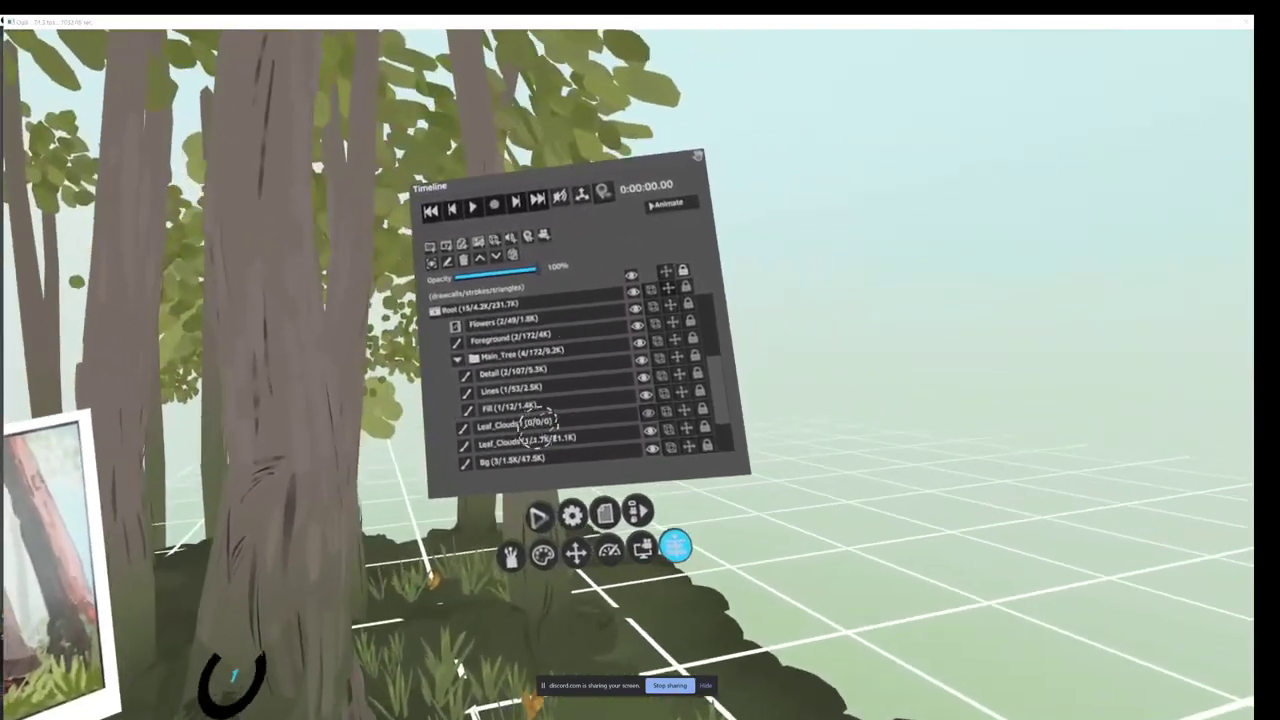
pyautogui.click(605, 441)
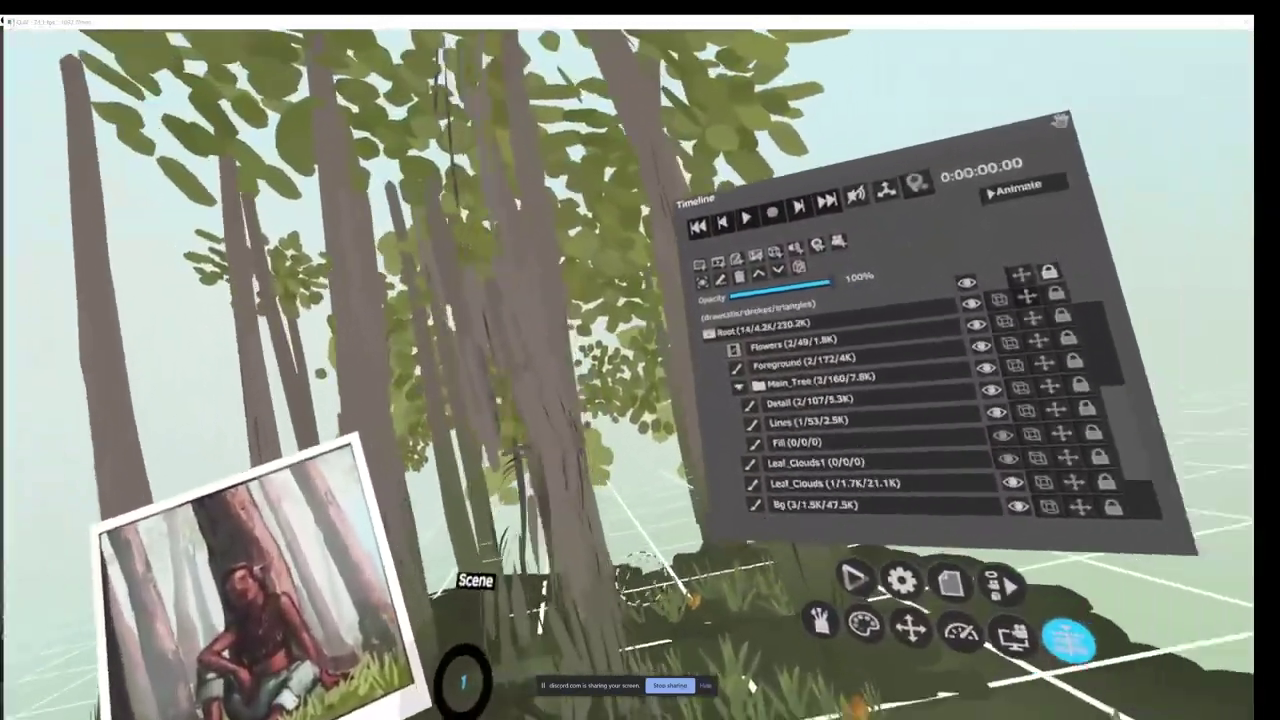
# Step: Hide the Saturday.png reference image and show the Main_Tree Fill layer again
pyautogui.scroll(8, 620, 450)
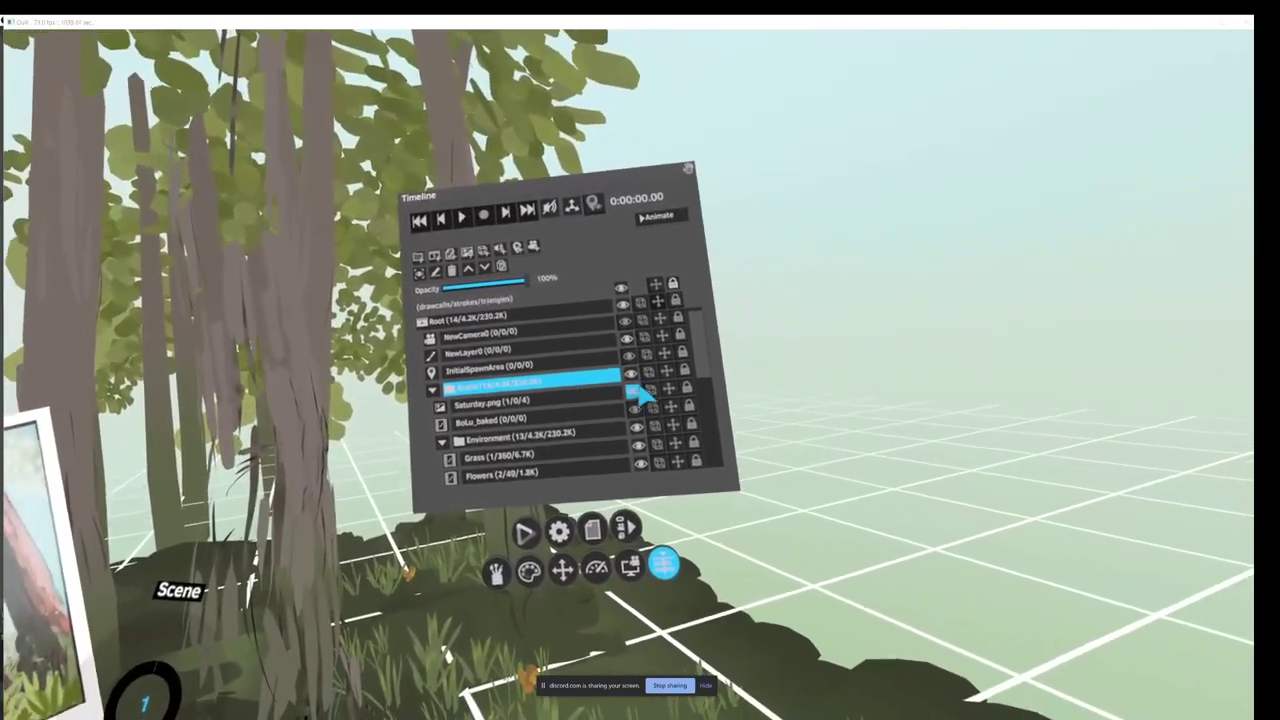
pyautogui.click(638, 391)
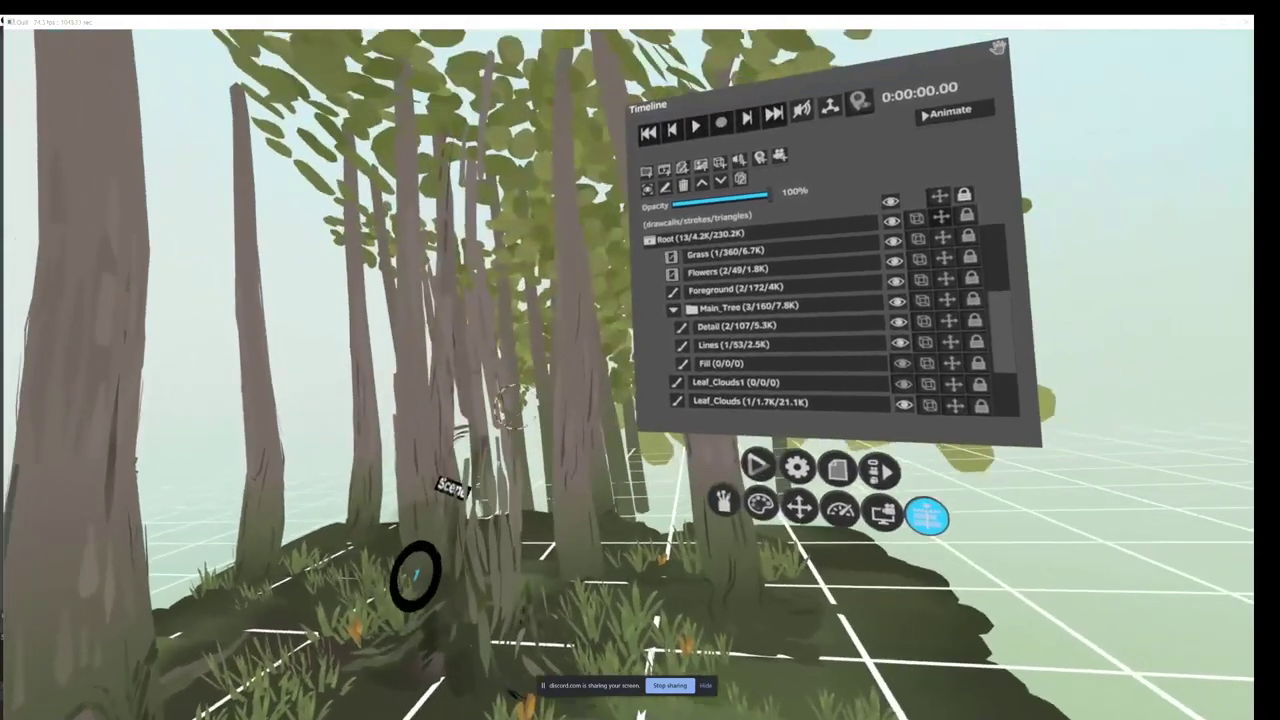
pyautogui.click(661, 401)
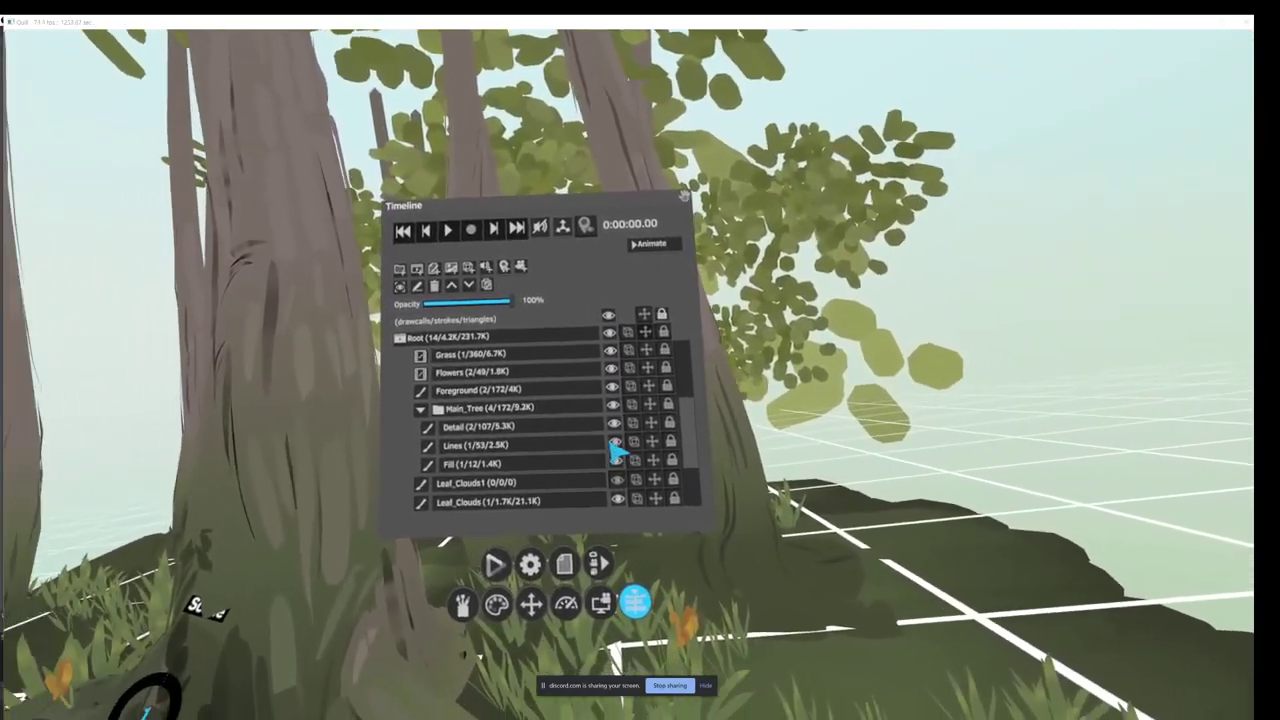
# Step: Toggle the Main_Tree sublayers, including Detail, off and on to examine what each contributes to the tree
pyautogui.click(759, 412)
pyautogui.click(758, 413)
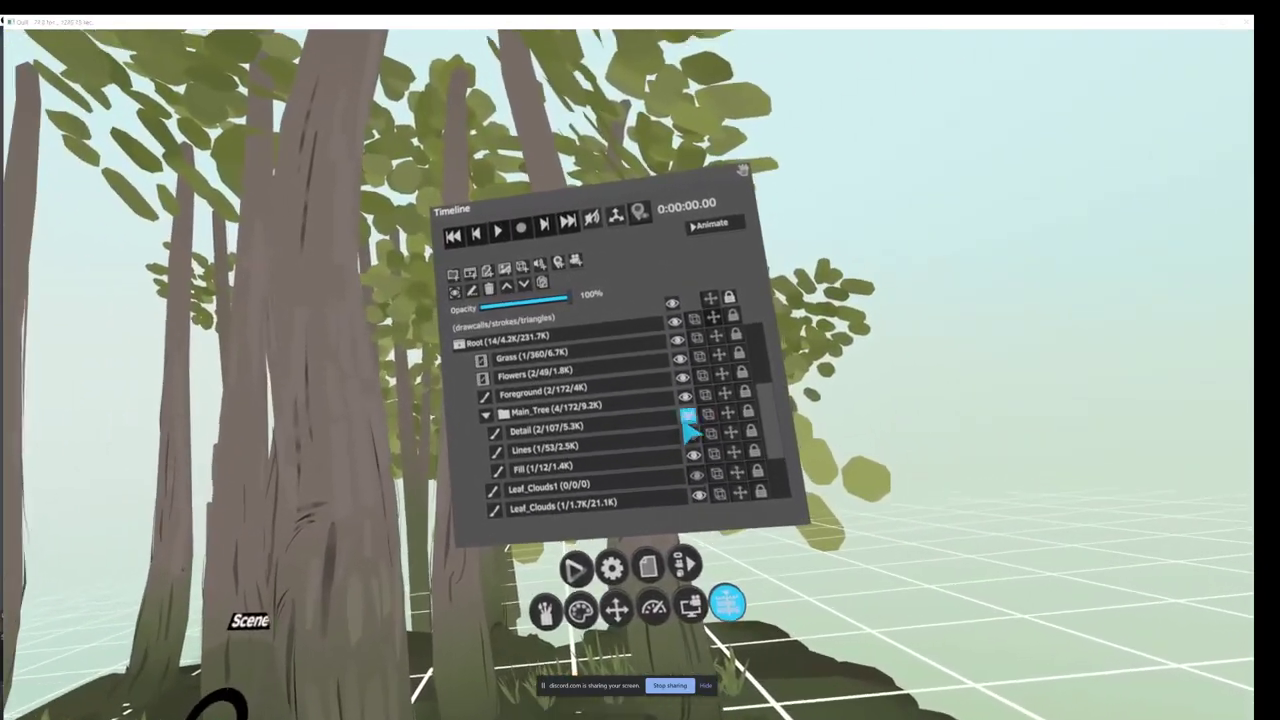
pyautogui.click(688, 418)
pyautogui.click(716, 402)
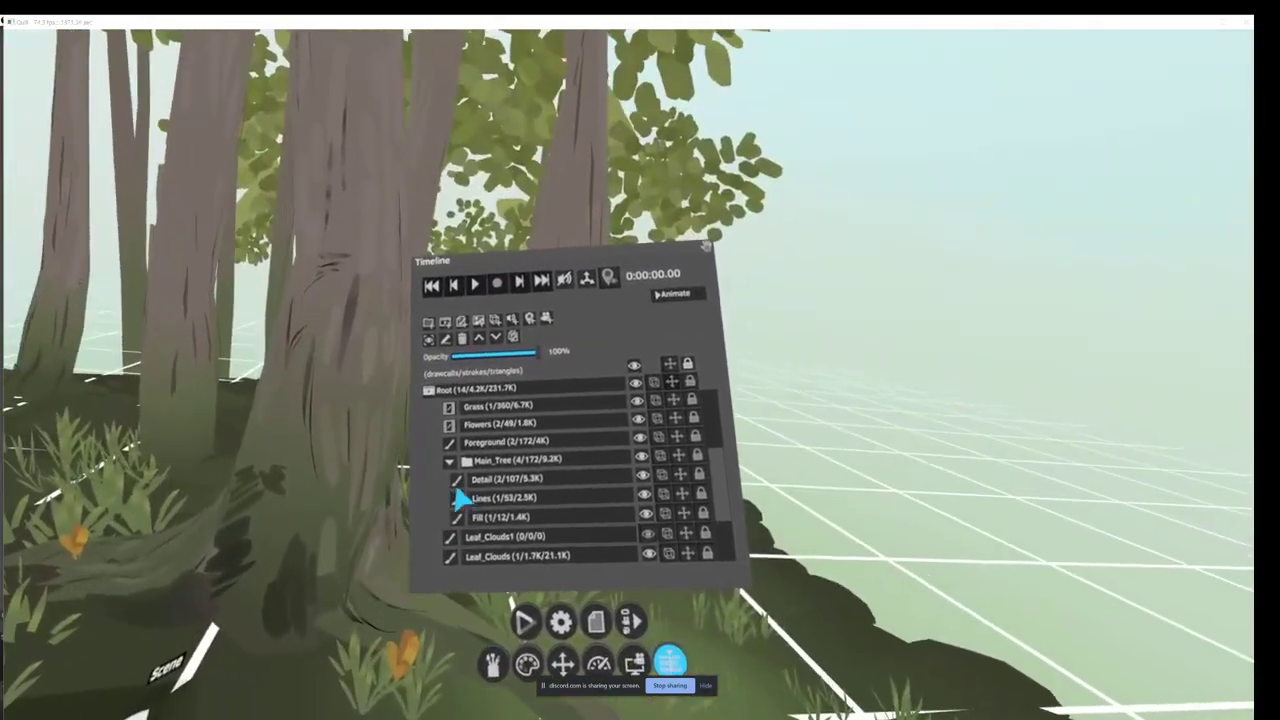
# Step: Collapse the Main_Tree folder, then select the Grass layer and display the animation timeline
pyautogui.click(441, 480)
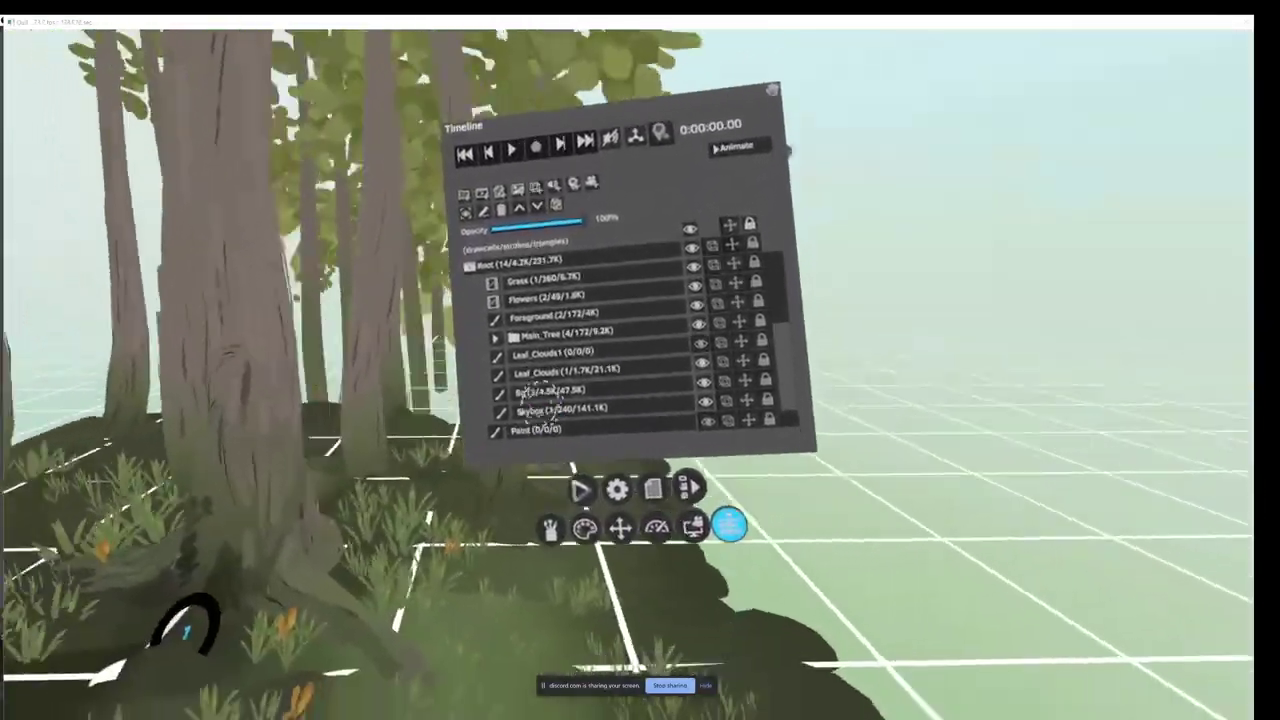
pyautogui.scroll(5, 517, 406)
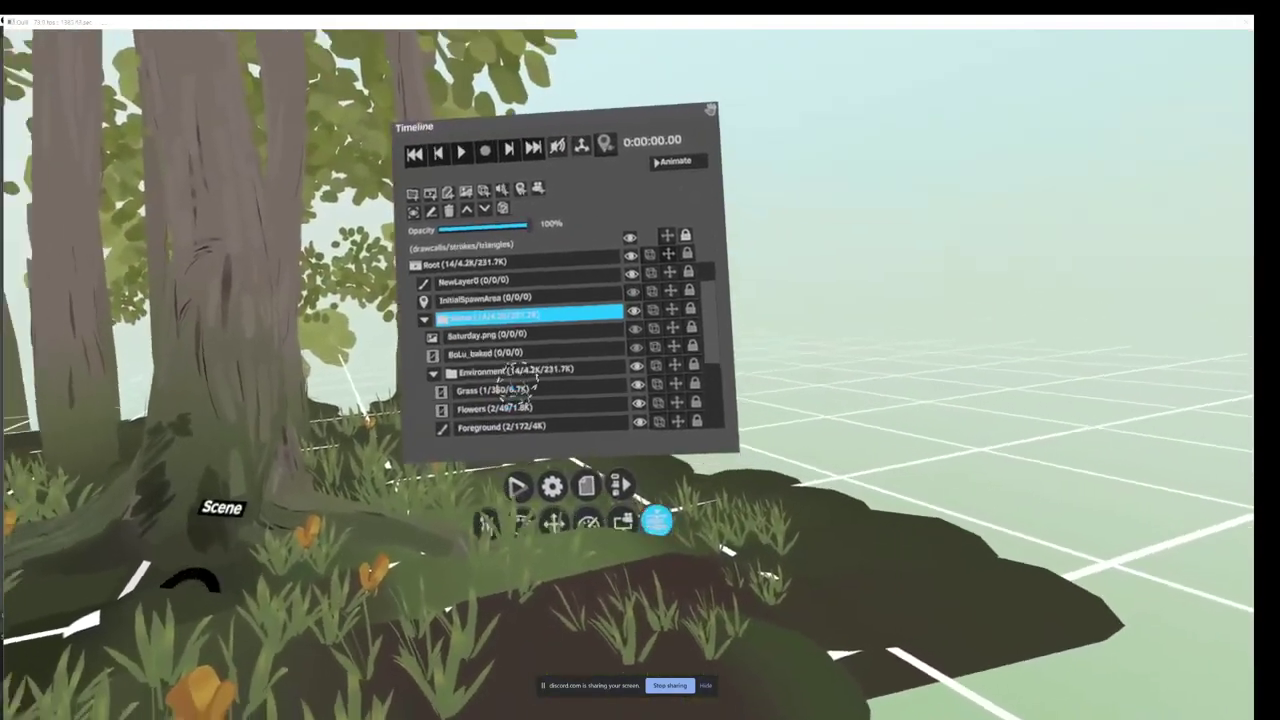
pyautogui.click(408, 416)
pyautogui.click(540, 193)
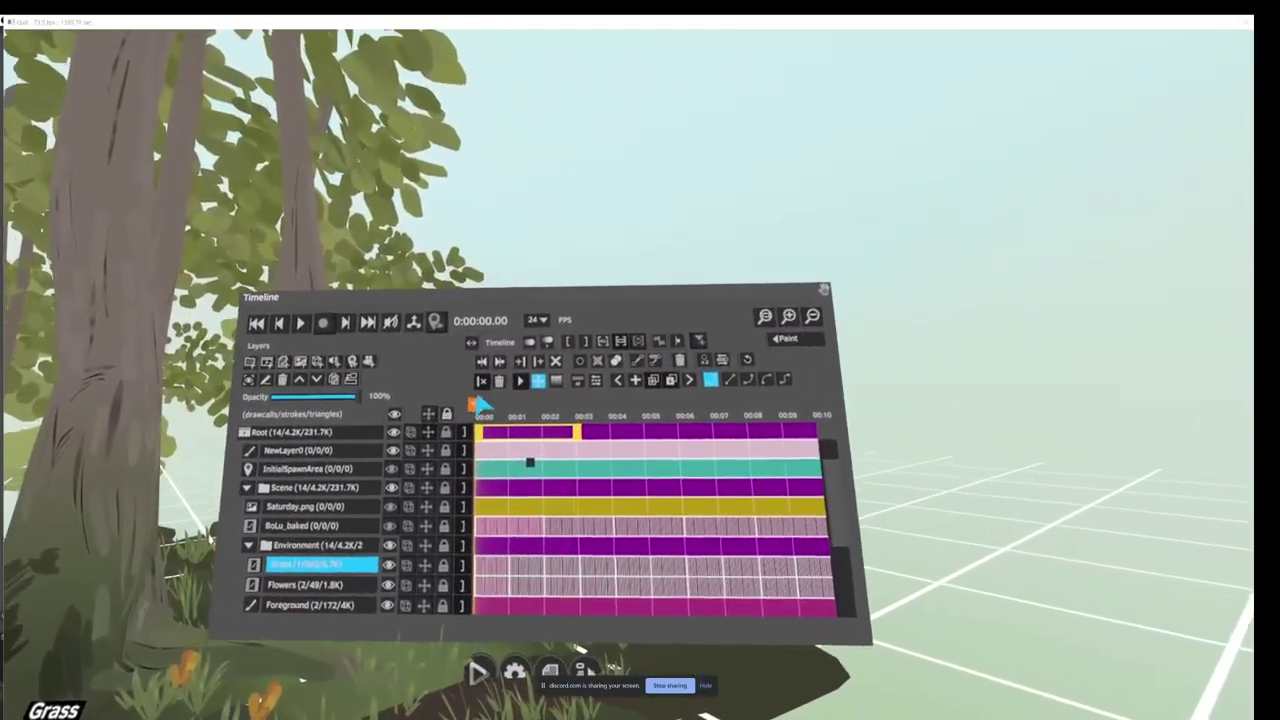
# Step: Move the playhead to 2 seconds on the animation timeline
pyautogui.scroll(1, 481, 404)
pyautogui.moveTo(453, 331)
pyautogui.mouseDown()
pyautogui.moveTo(445, 360)
pyautogui.moveTo(540, 333)
pyautogui.moveTo(507, 341)
pyautogui.moveTo(532, 372)
pyautogui.moveTo(533, 347)
pyautogui.moveTo(499, 333)
pyautogui.mouseUp()
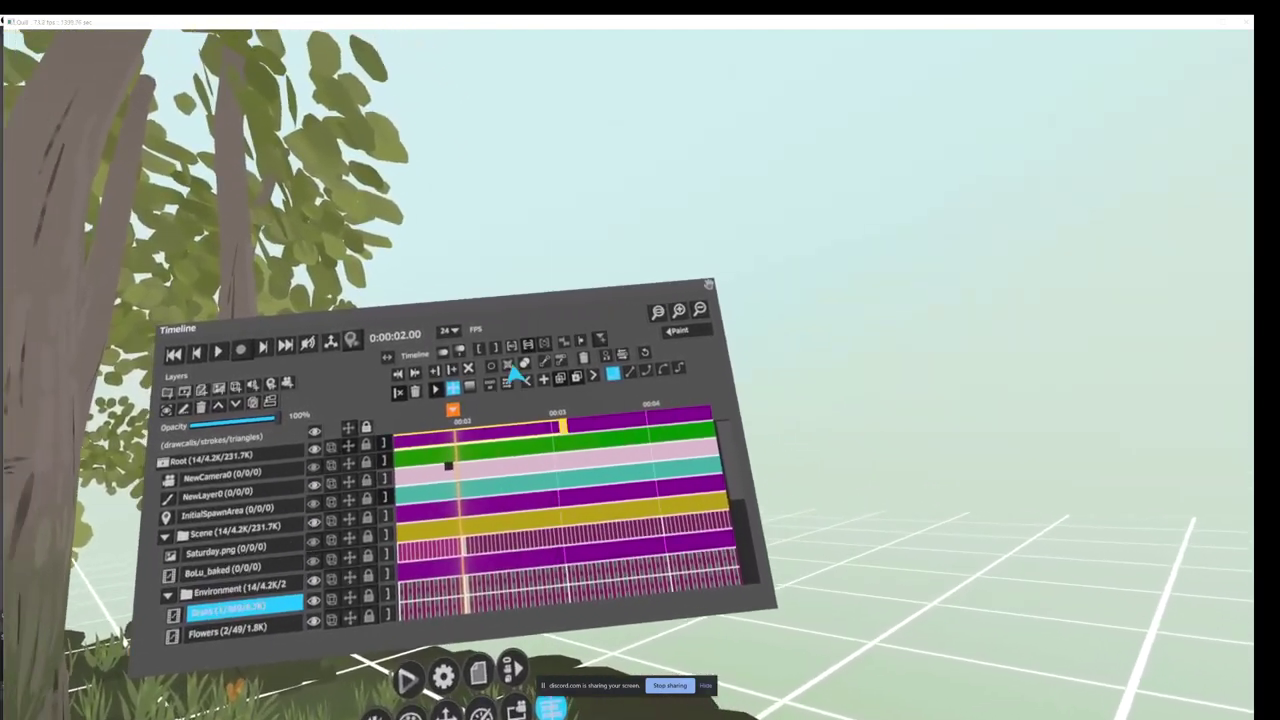
pyautogui.click(522, 319)
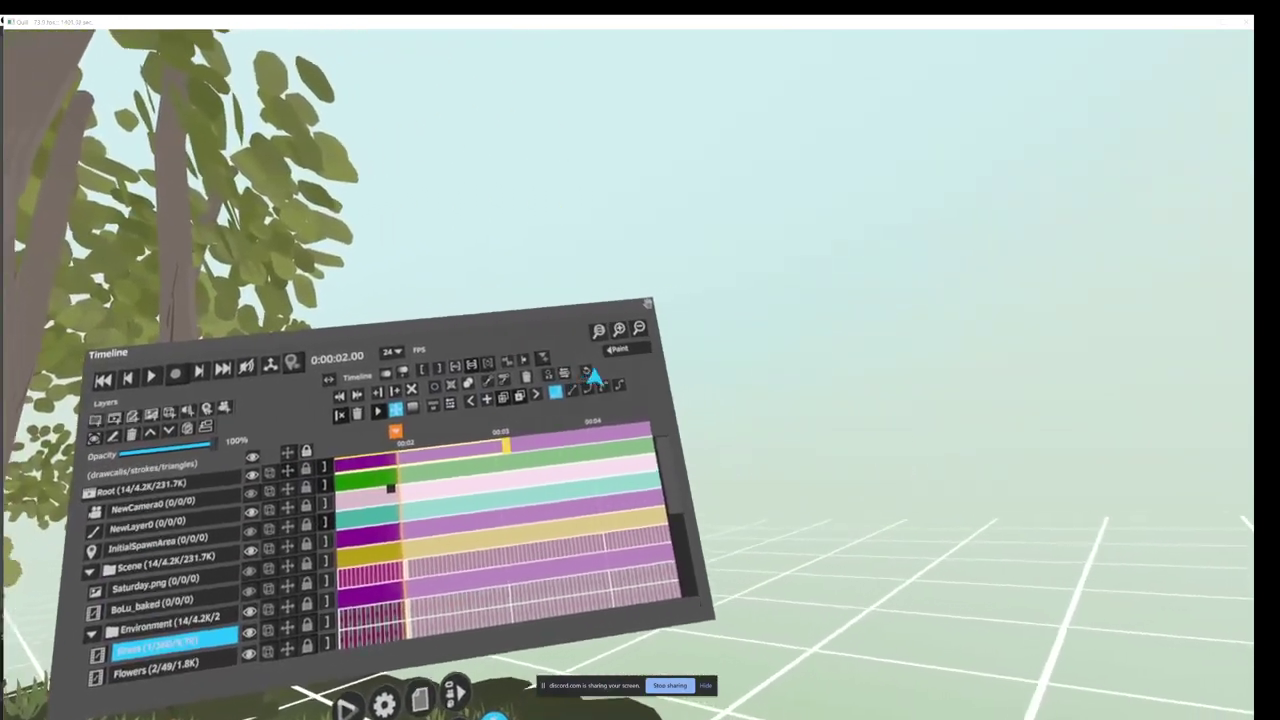
# Step: Scrub the playhead around the 2-second mark to examine the scene's animation
pyautogui.moveTo(490, 422); pyautogui.dragTo(700, 365)
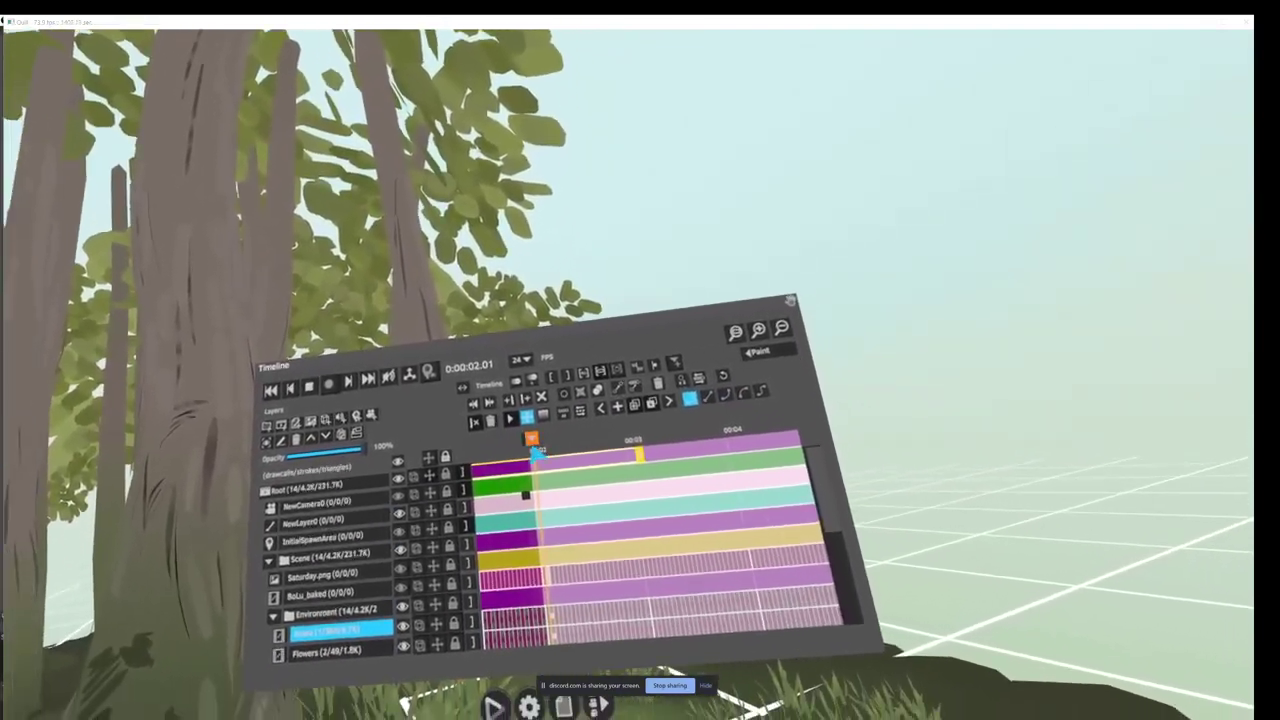
pyautogui.moveTo(537, 454); pyautogui.dragTo(703, 394)
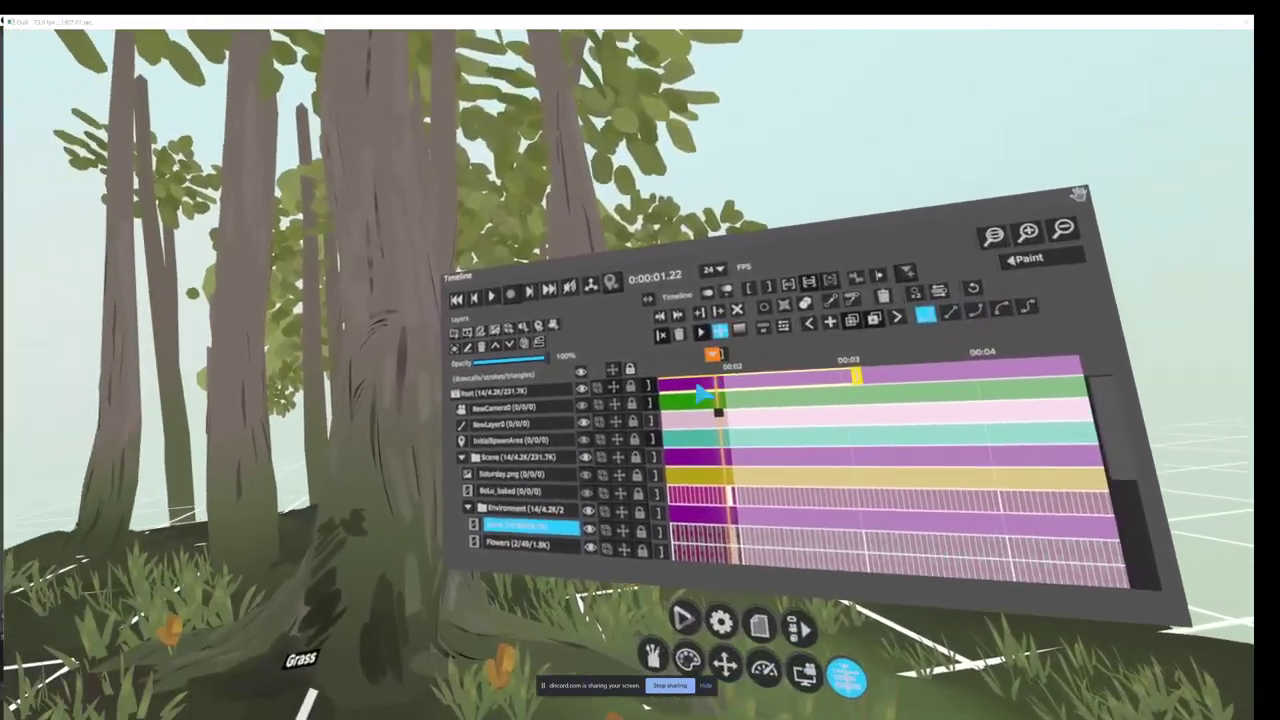
# Step: Show the BoLu_baked character layer and collapse the Environment folder in the layer list
pyautogui.scroll(-5, 577, 432)
pyautogui.scroll(2, 572, 408)
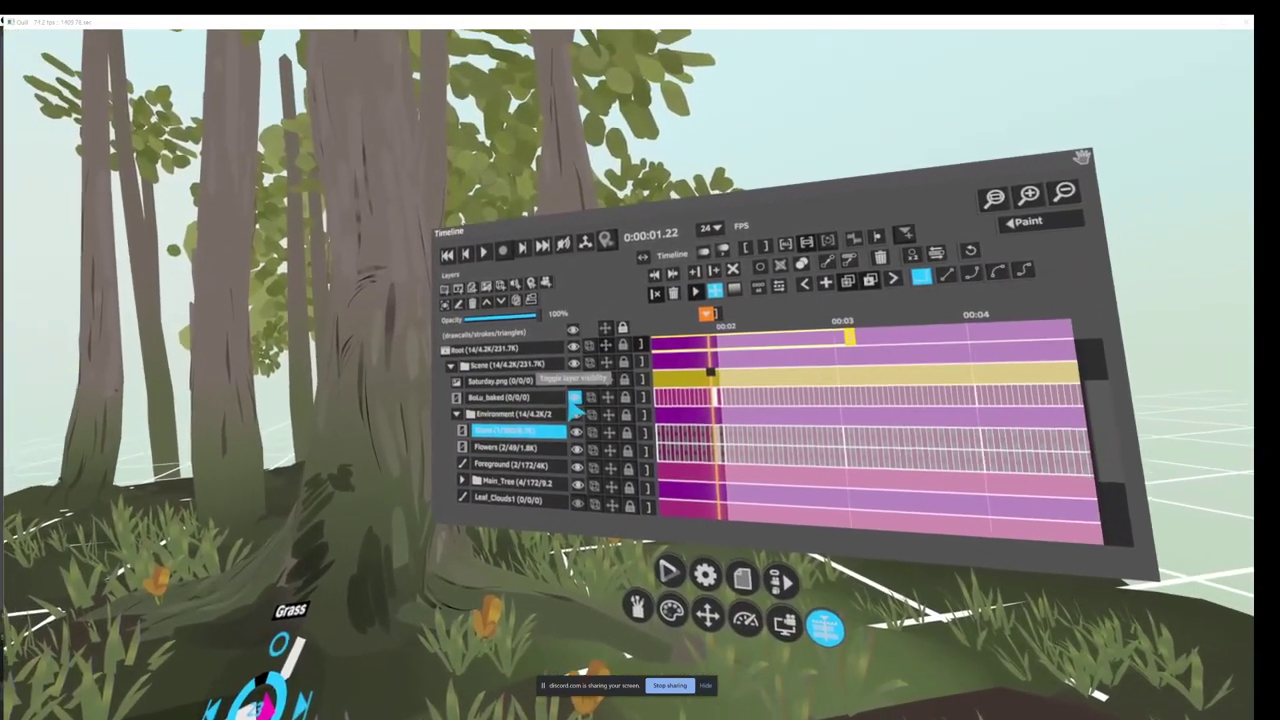
pyautogui.click(591, 396)
pyautogui.click(506, 396)
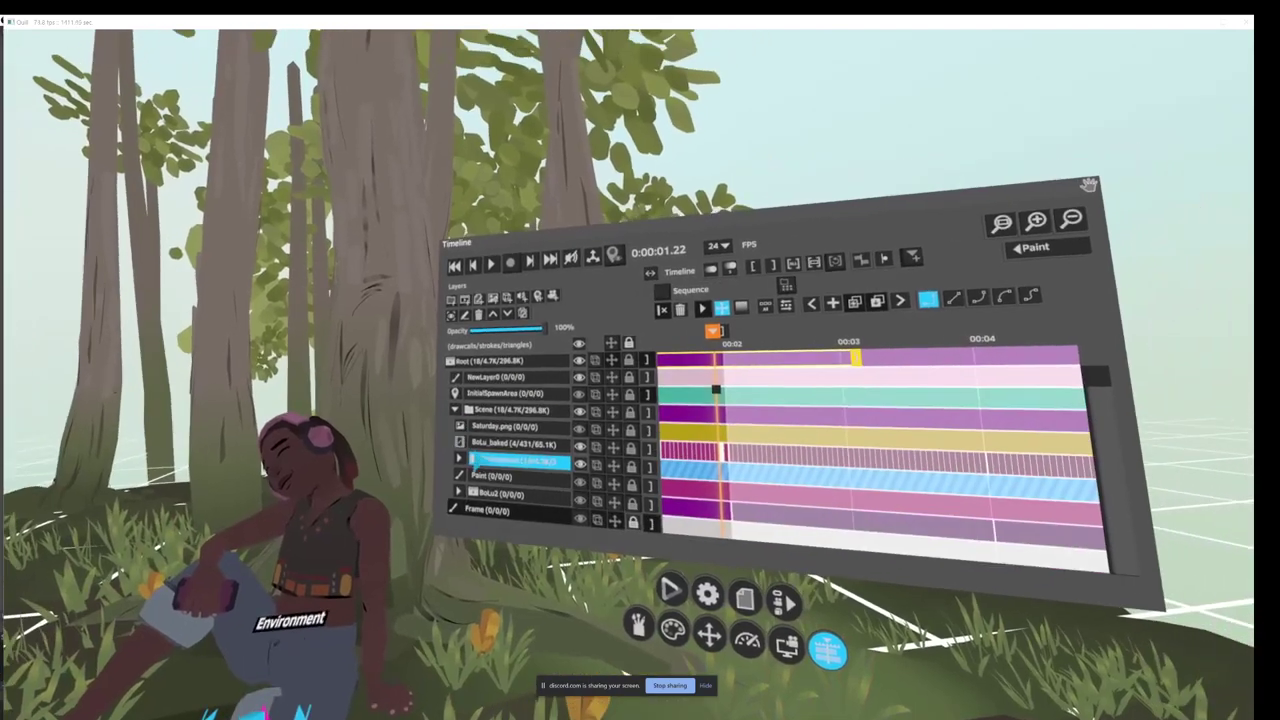
pyautogui.hscroll(-2, 541, 455)
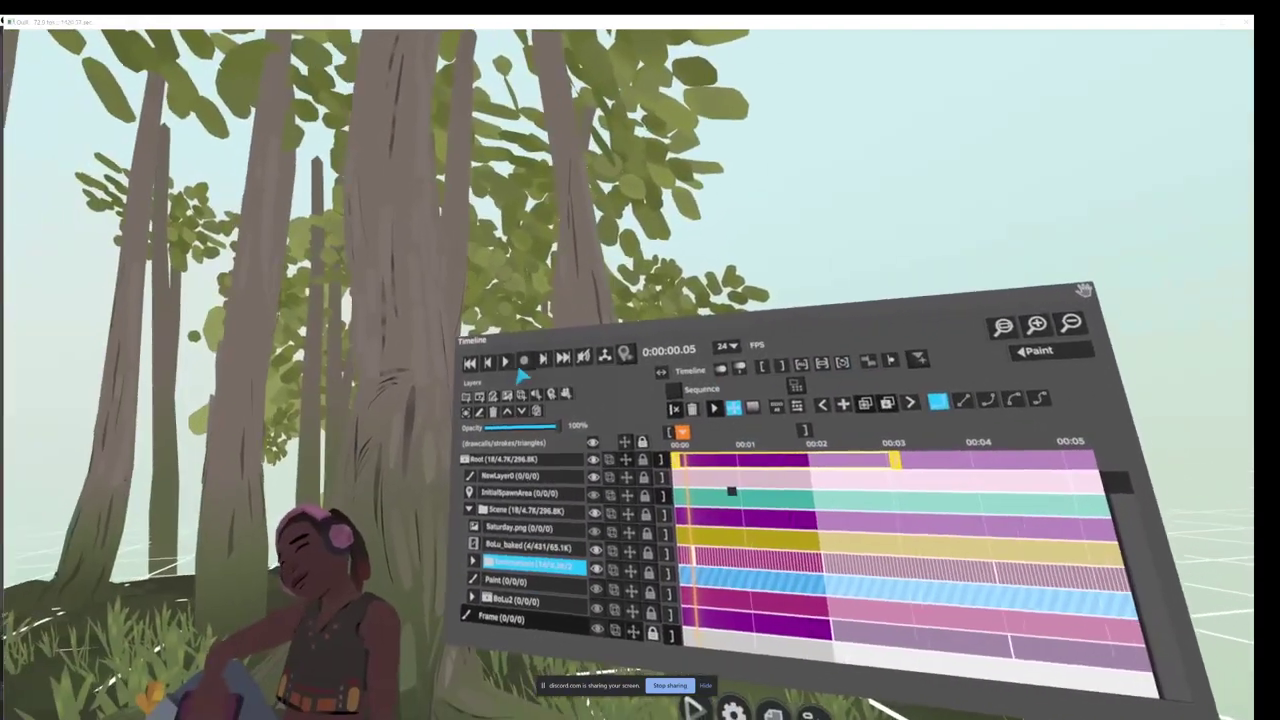
# Step: Move the Grass layer up out of the Environment and Scene folders to the root level
pyautogui.click(600, 307)
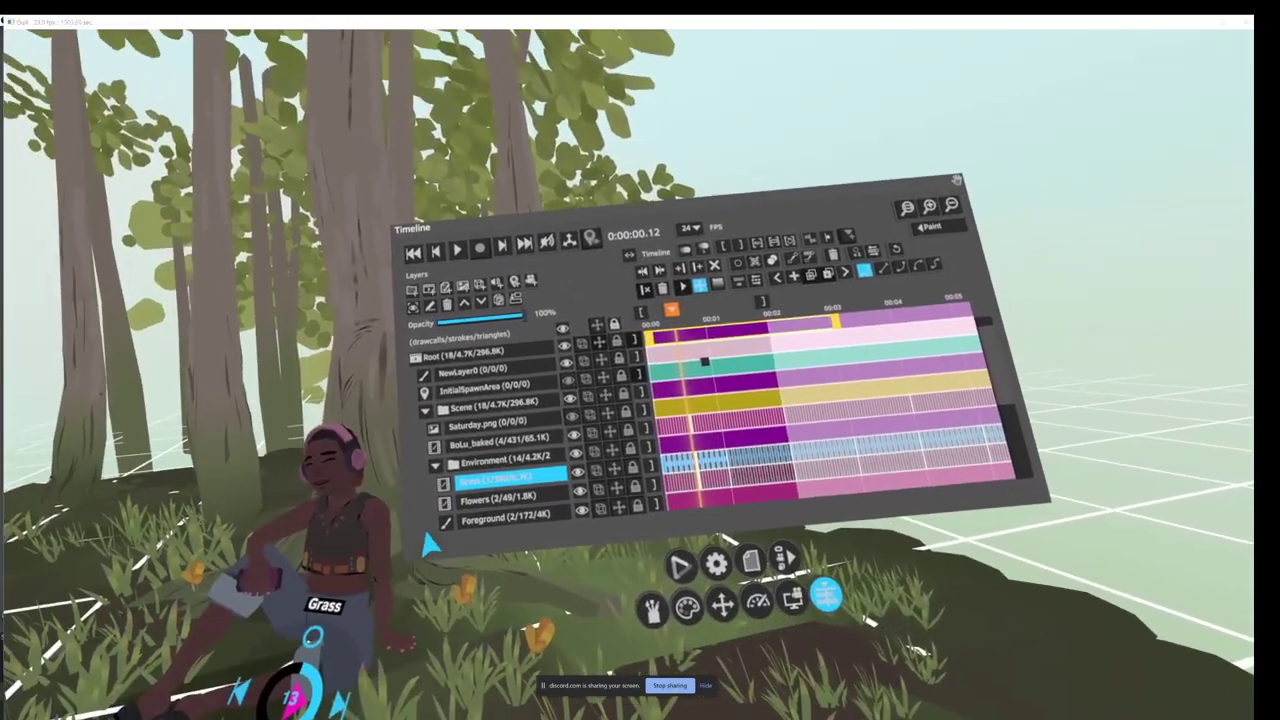
pyautogui.scroll(3, 715, 372)
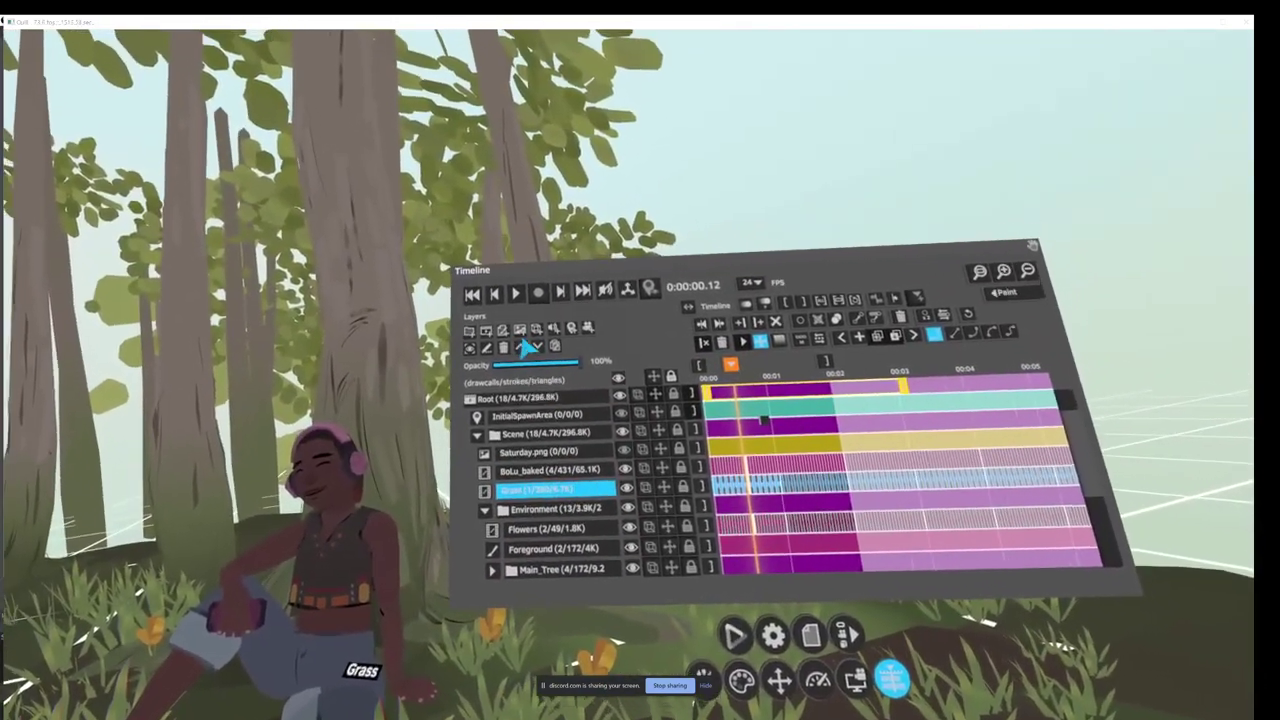
pyautogui.click(523, 348)
pyautogui.click(519, 356)
pyautogui.click(487, 354)
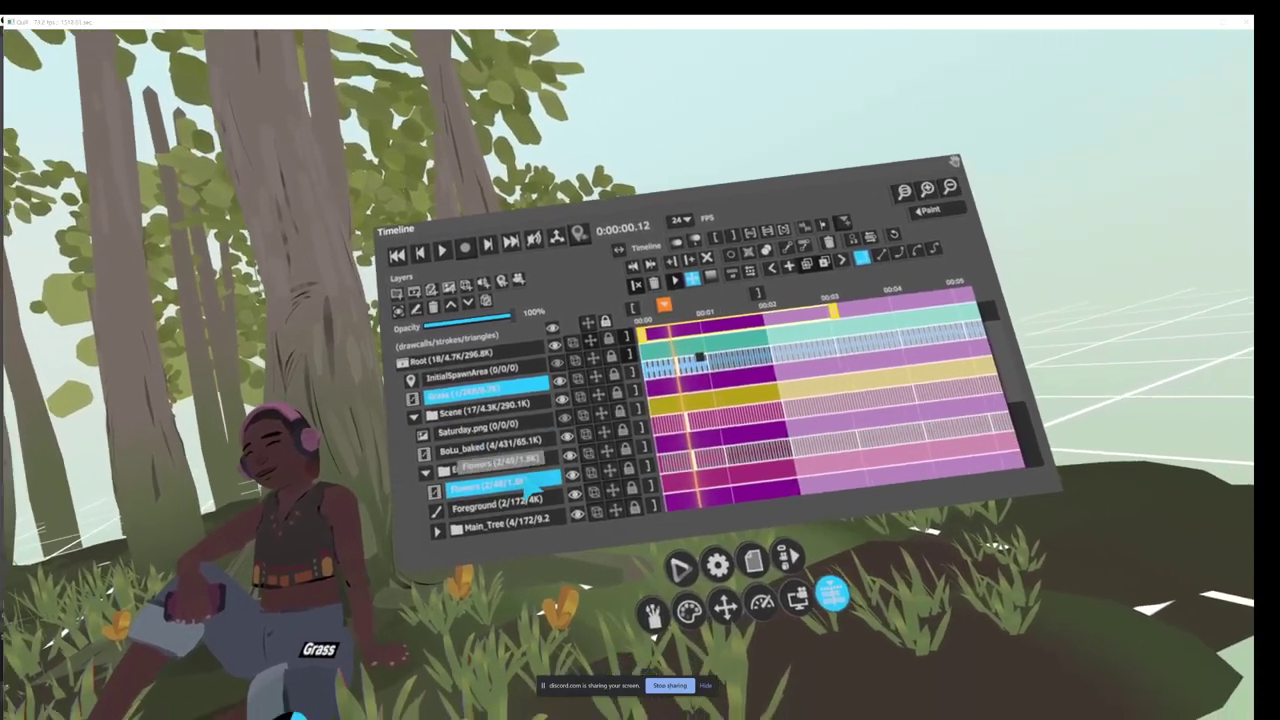
# Step: Move the Flowers and BoLu_baked layers up out of the Scene folder, placing them below Grass at root level
pyautogui.click(510, 520)
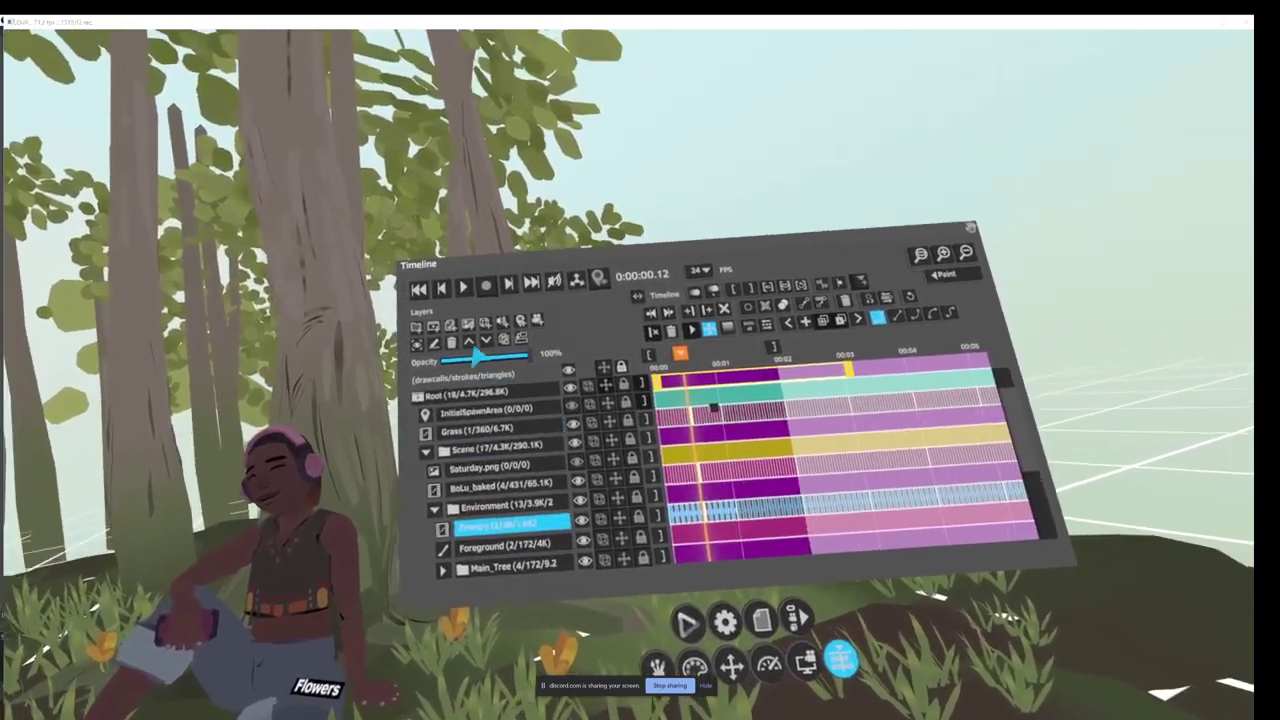
pyautogui.moveTo(510, 522); pyautogui.dragTo(516, 430)
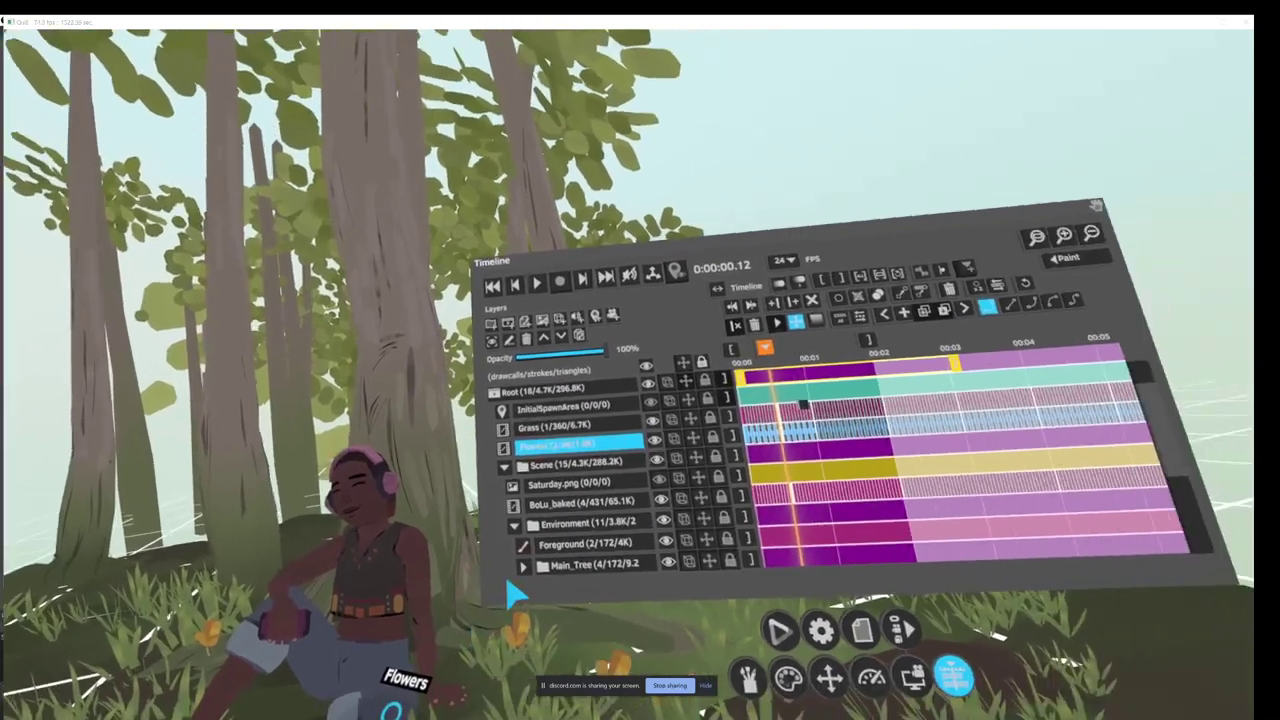
pyautogui.click(555, 495)
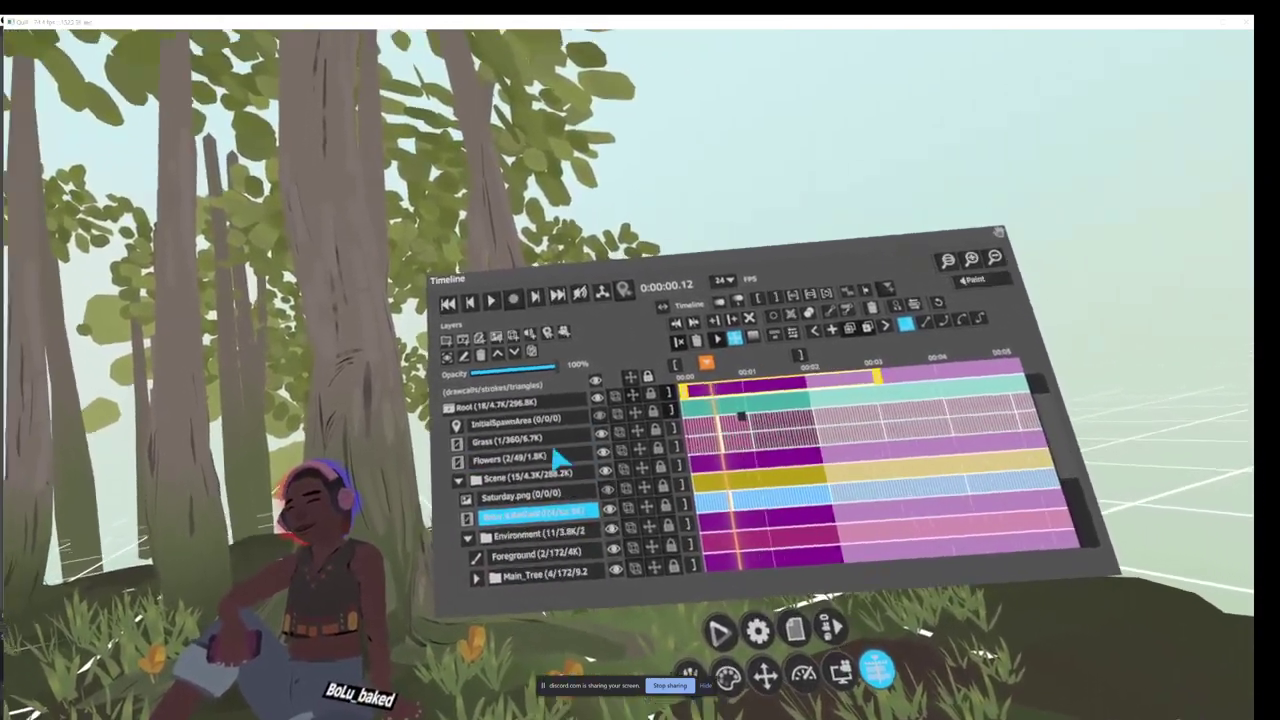
pyautogui.click(521, 369)
pyautogui.click(520, 371)
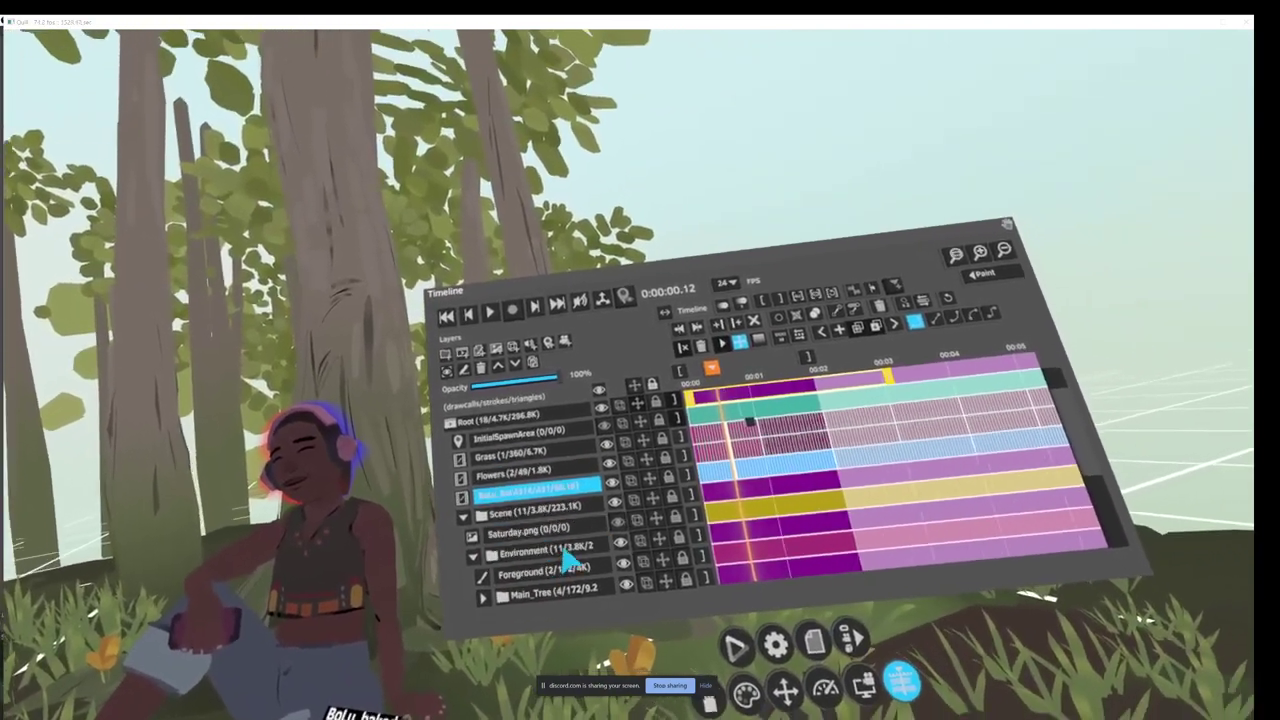
# Step: Hide the Skybox layer, along with the Grass, Flowers and BoLu_baked layers
pyautogui.scroll(-3, 610, 487)
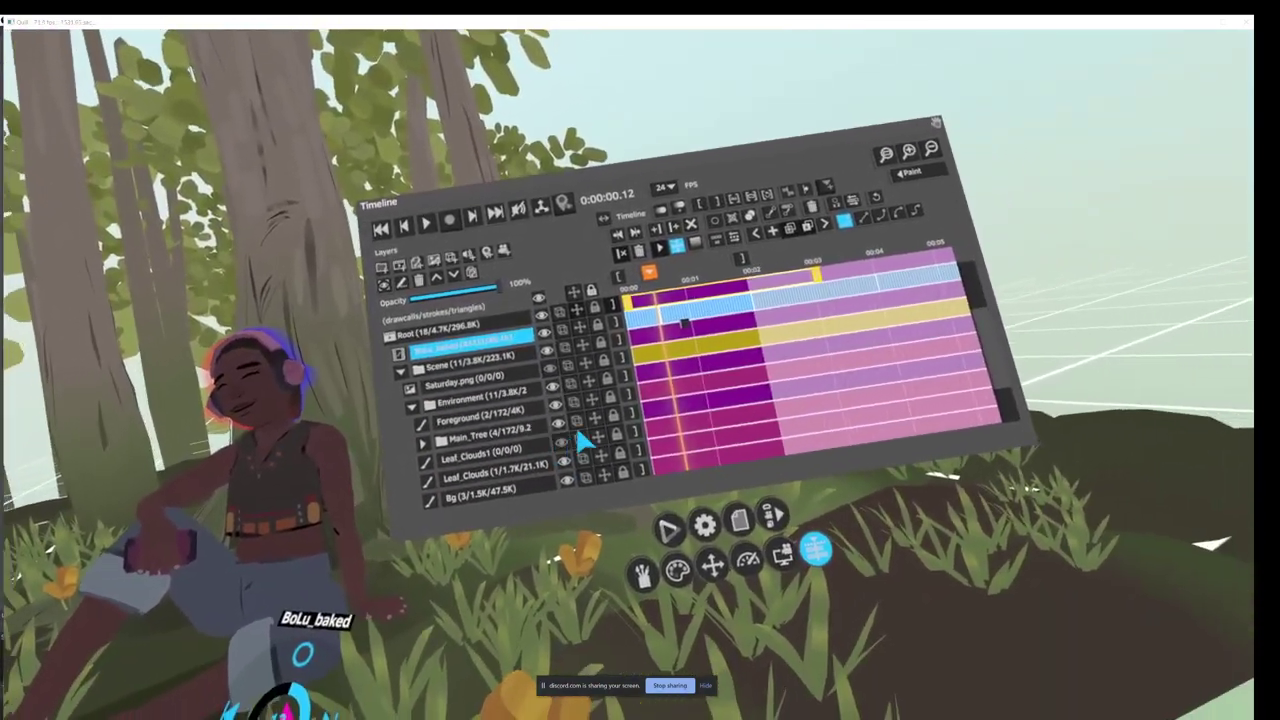
pyautogui.scroll(-2, 590, 460)
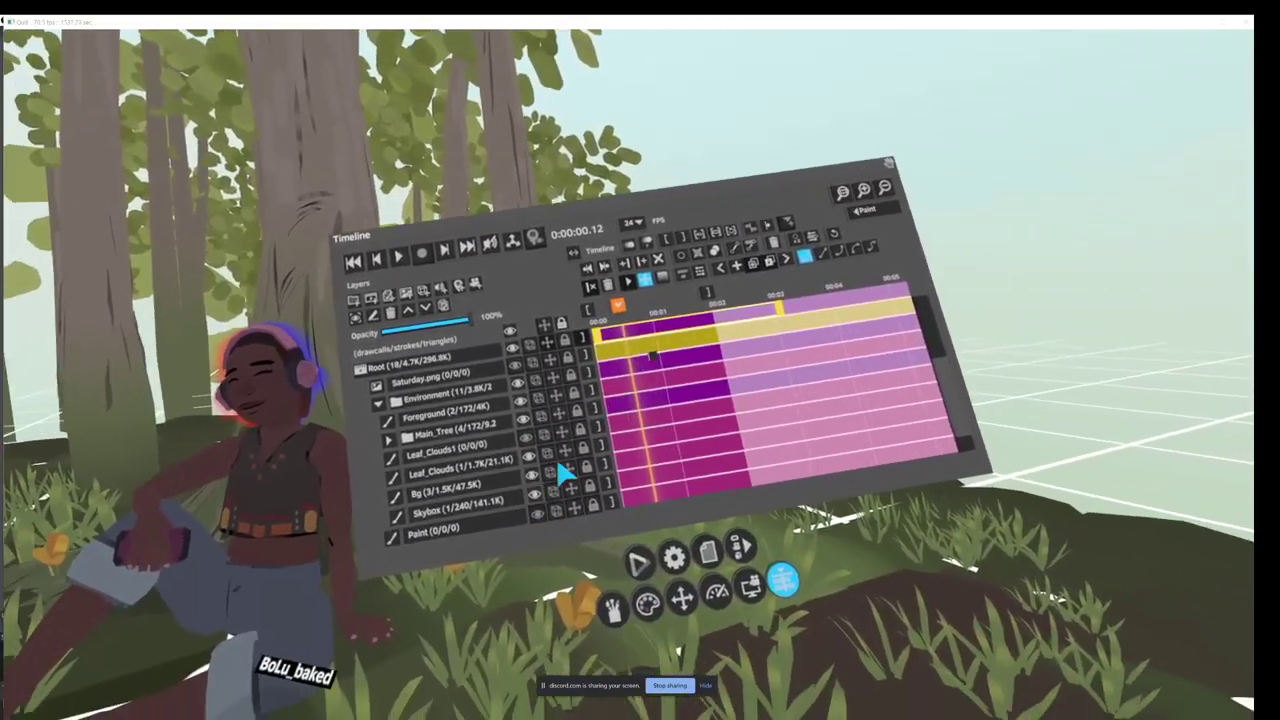
pyautogui.click(547, 458)
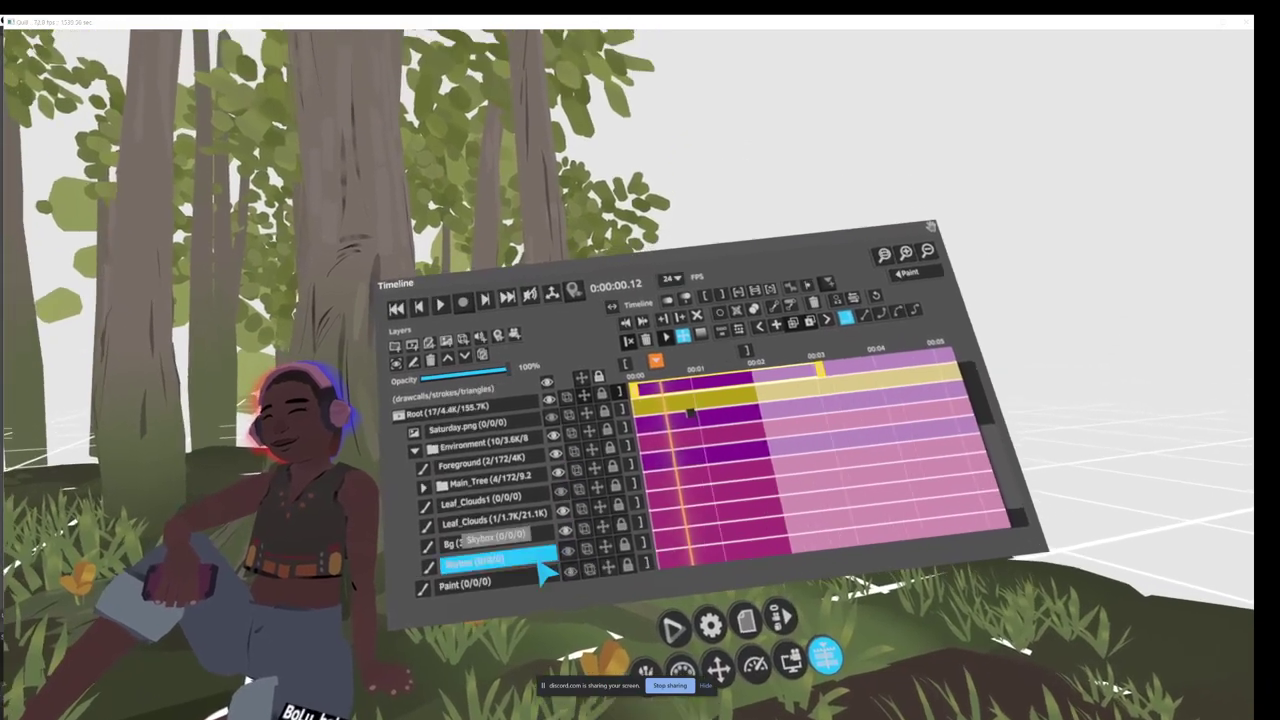
pyautogui.scroll(4, 580, 494)
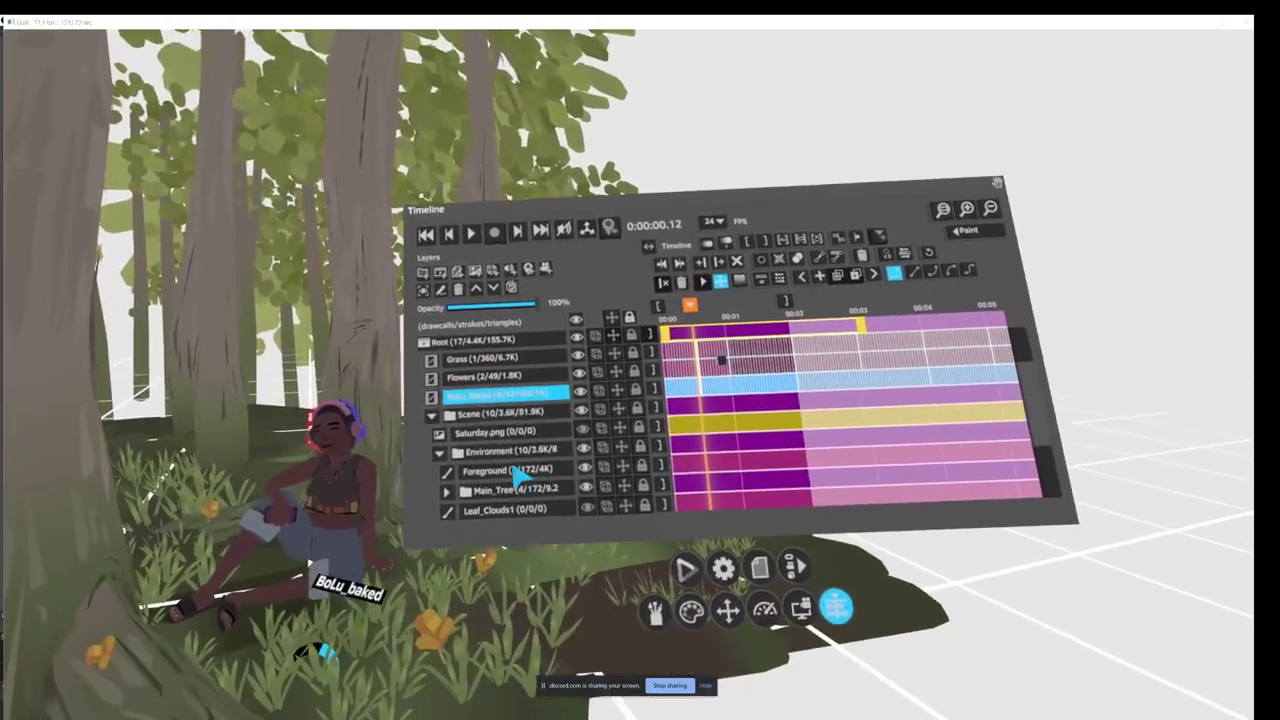
pyautogui.scroll(3, 538, 455)
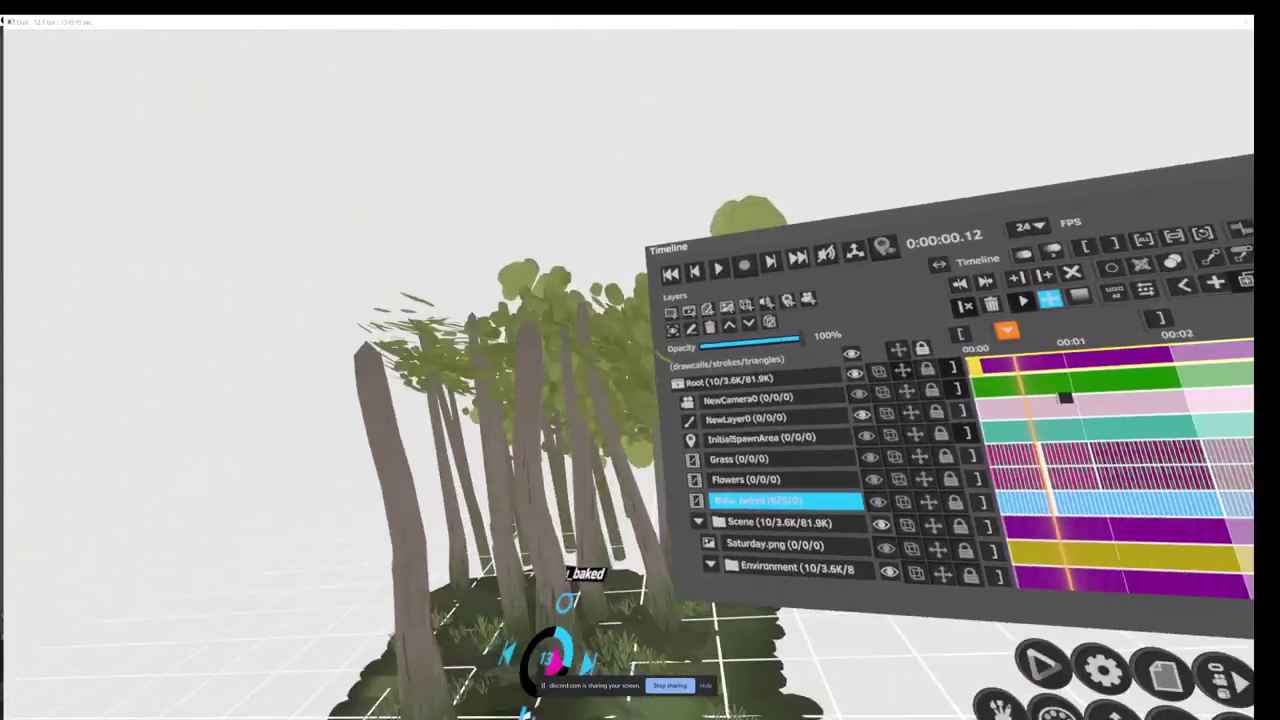
# Step: Collapse the Scene folder and select it as the layer to export
pyautogui.scroll(-4, 528, 494)
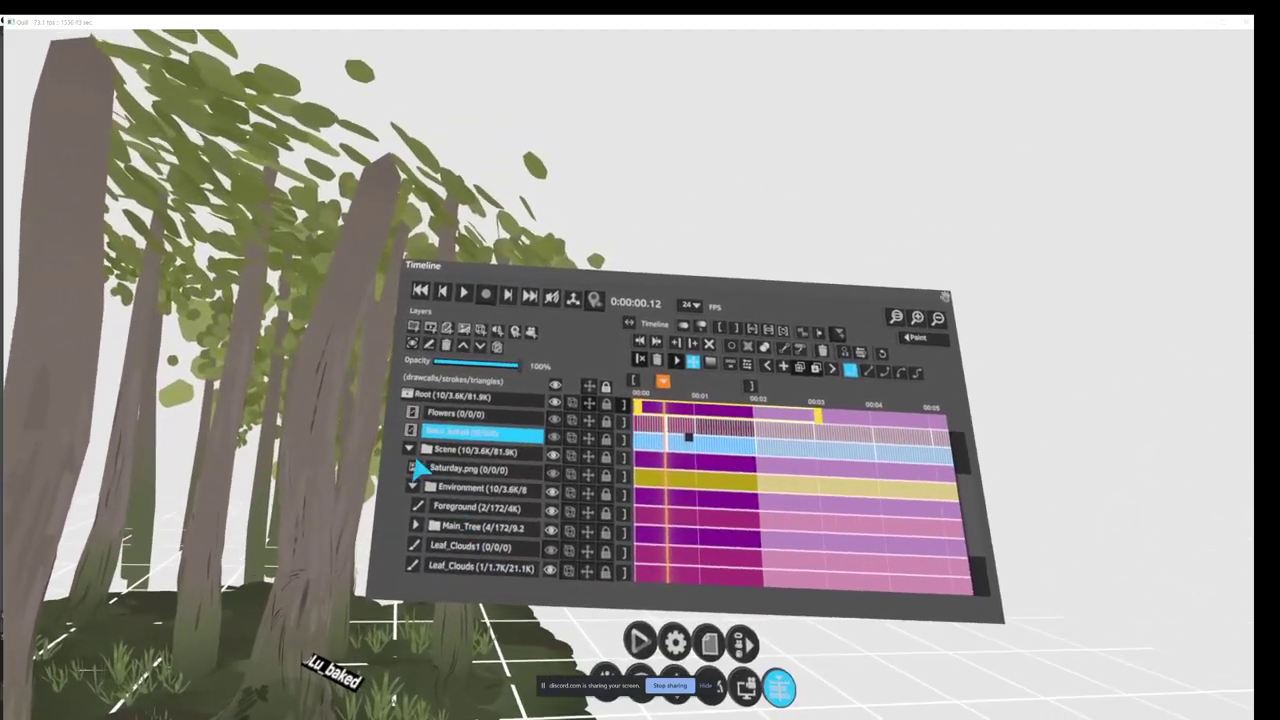
pyautogui.click(412, 456)
pyautogui.click(466, 472)
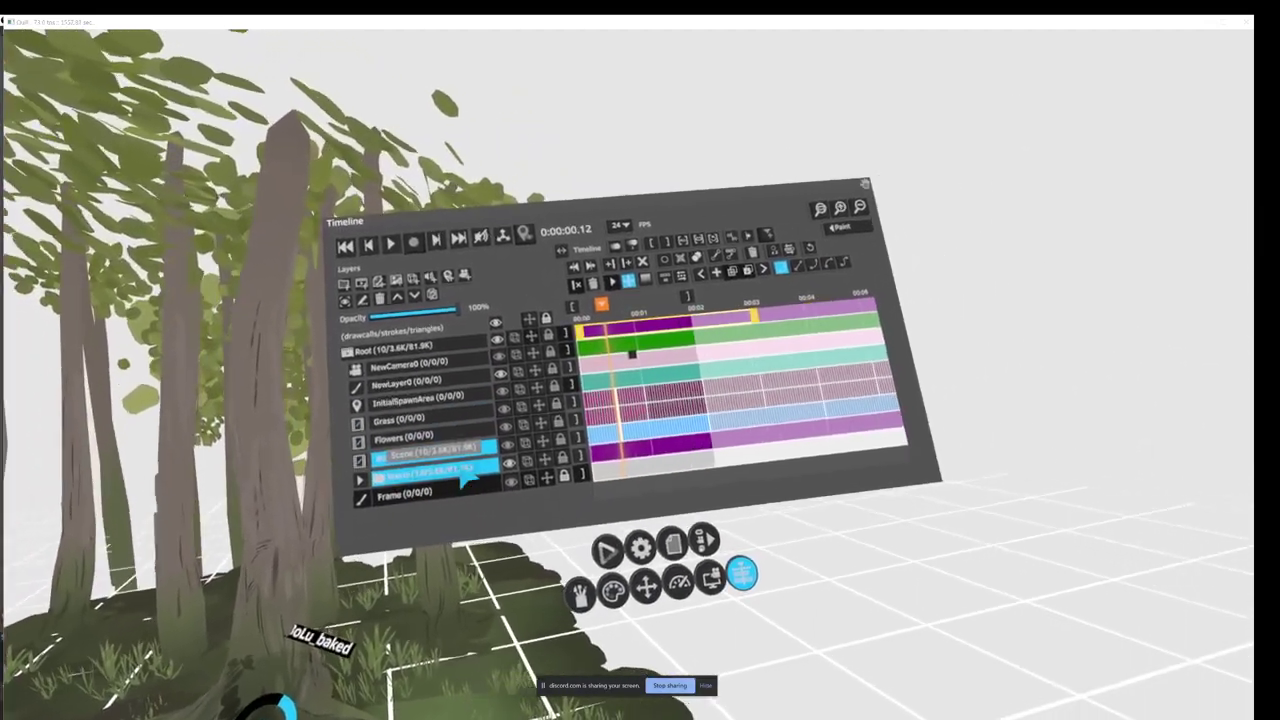
pyautogui.click(465, 476)
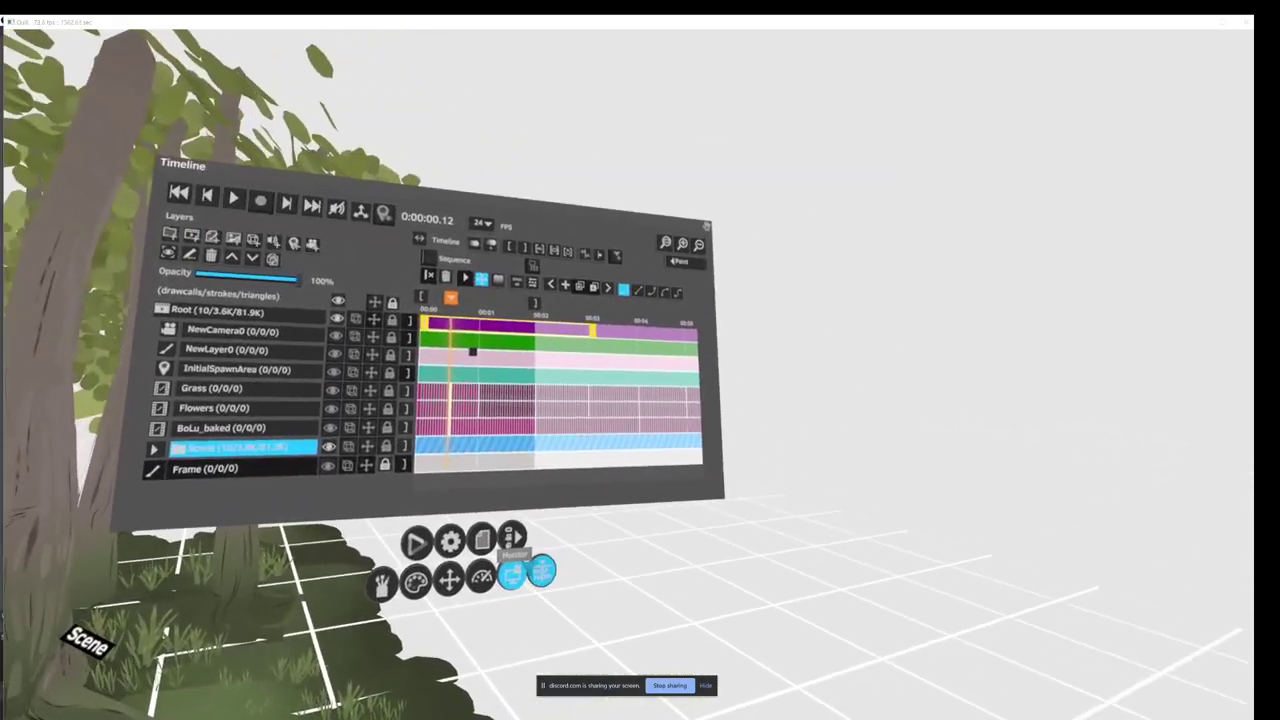
# Step: Bring up the 3D file export settings and set the filename to Environment
pyautogui.click(690, 488)
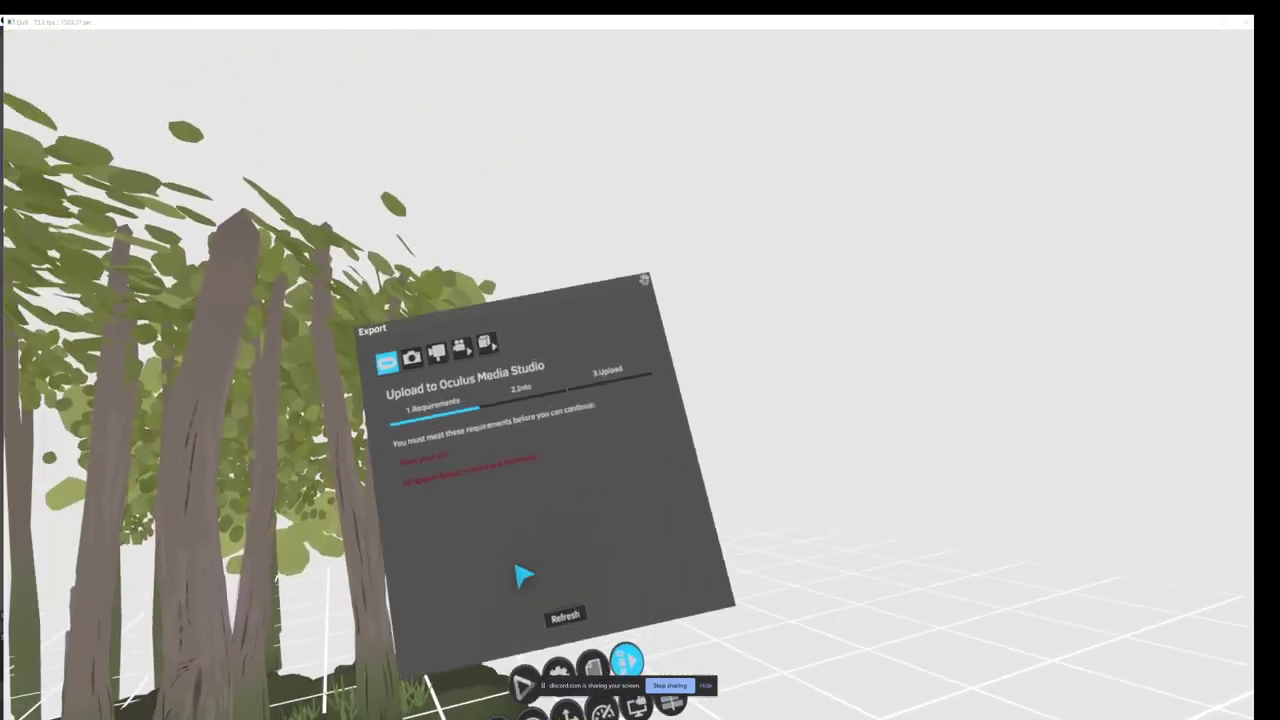
pyautogui.click(490, 359)
pyautogui.click(488, 425)
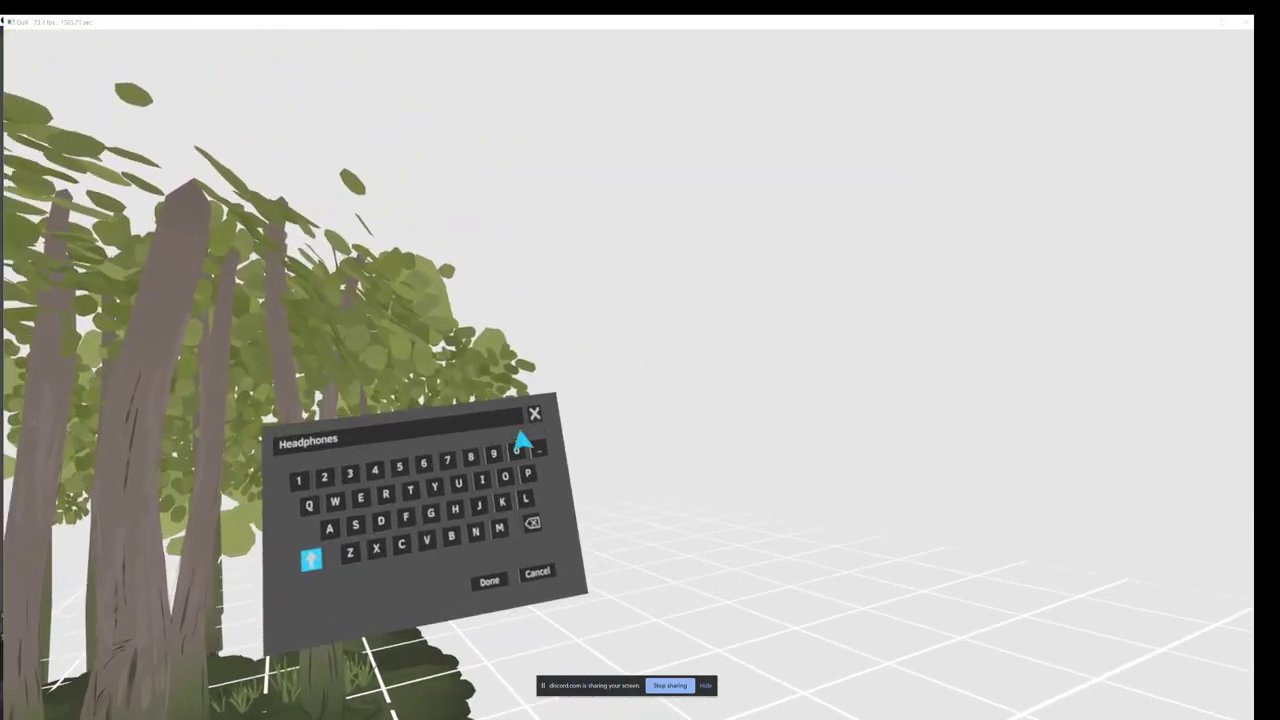
pyautogui.click(536, 414)
pyautogui.click(474, 490)
pyautogui.click(478, 481)
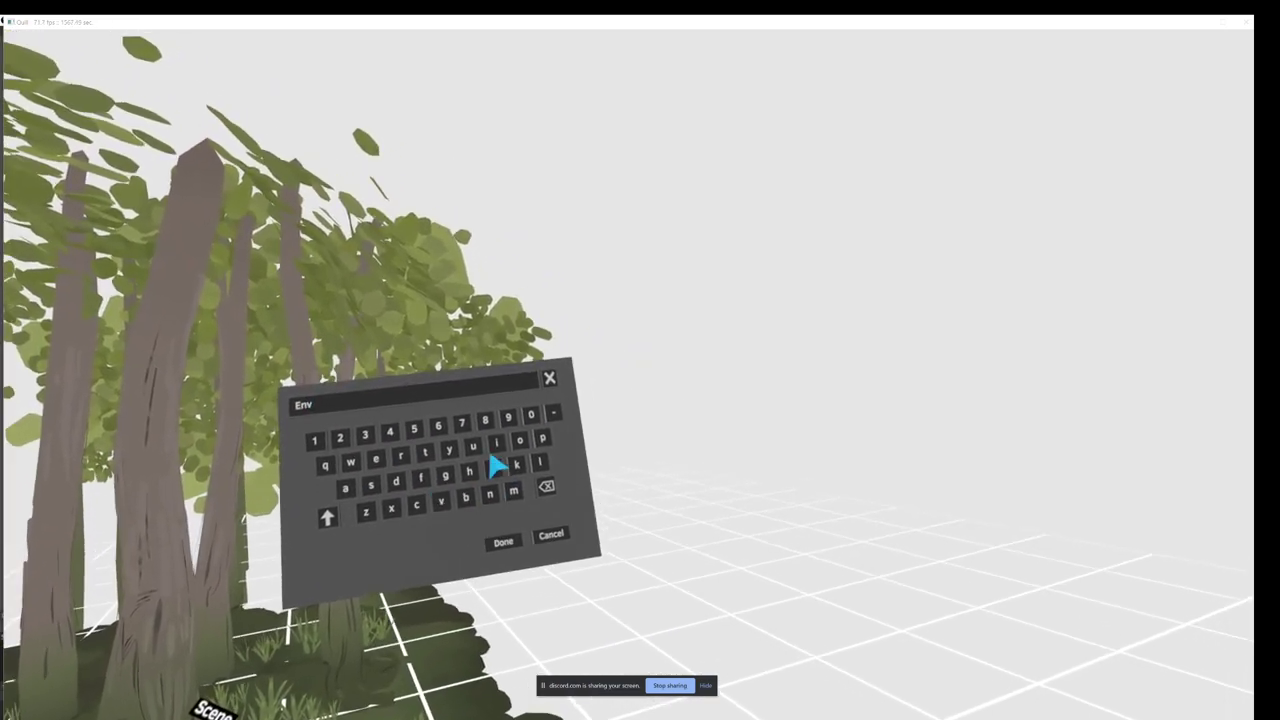
pyautogui.write('vi')
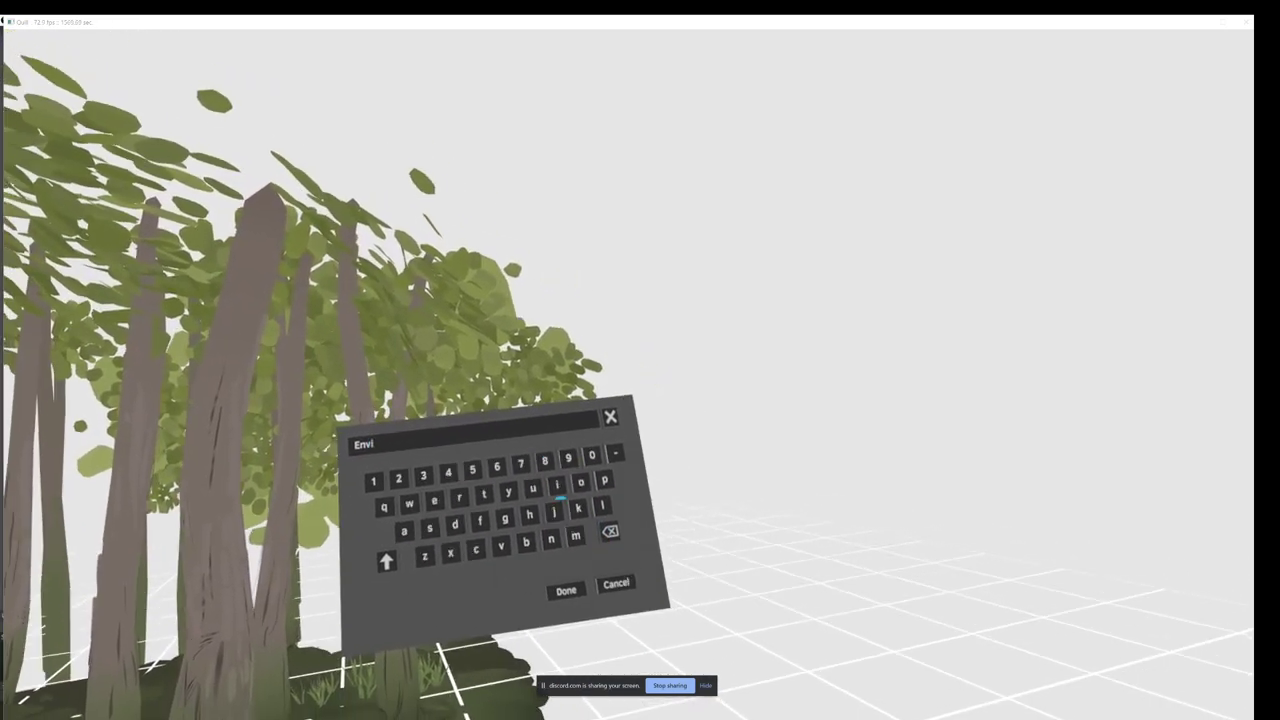
pyautogui.write('ronmeent')
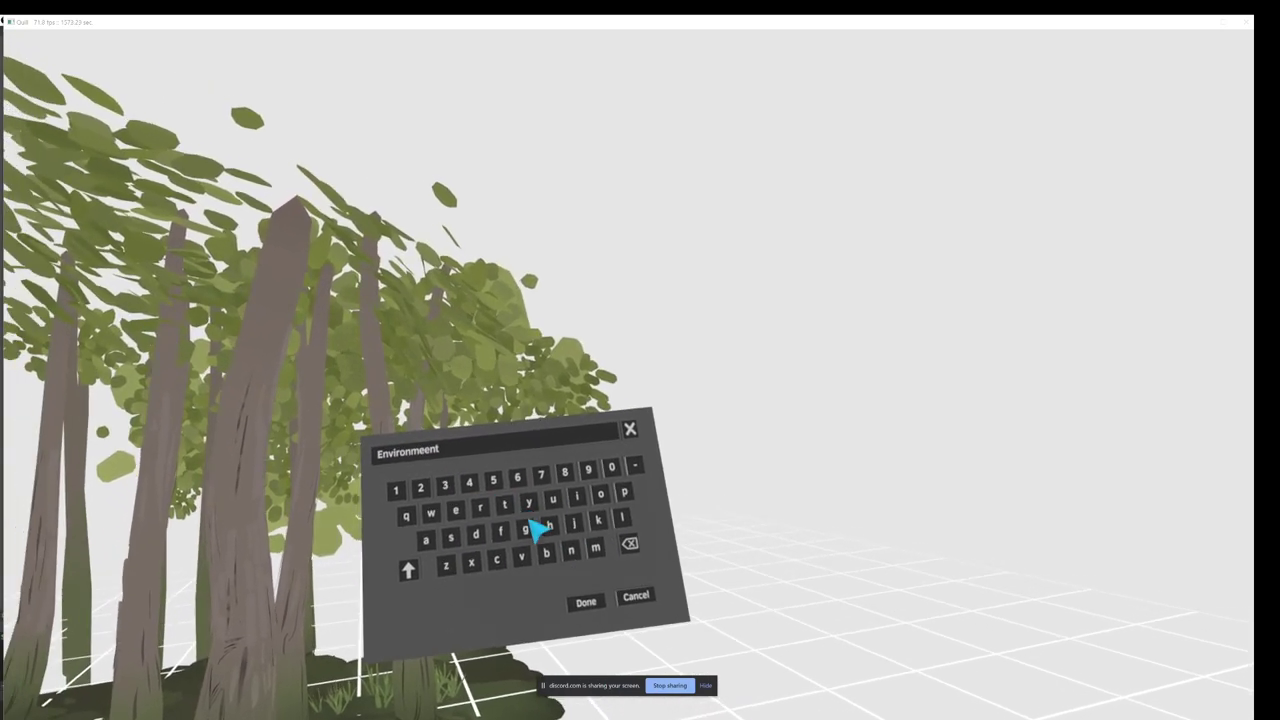
pyautogui.click(630, 532)
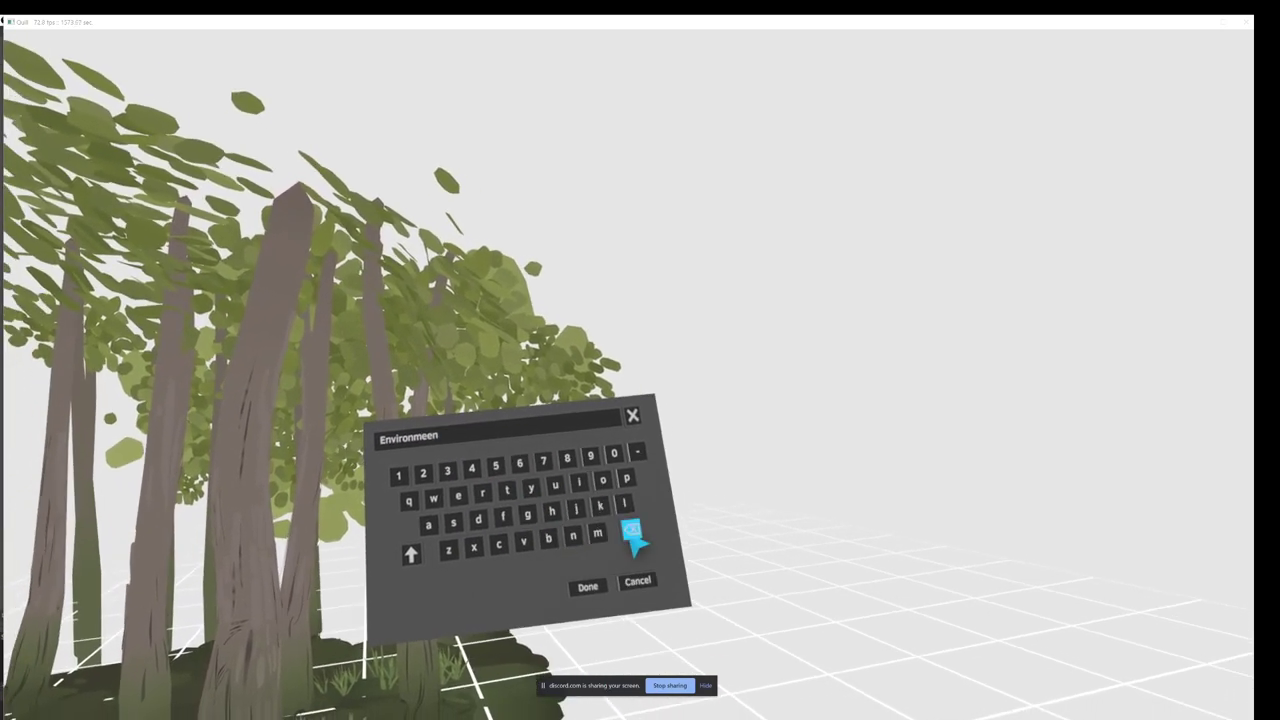
pyautogui.click(638, 533)
pyautogui.click(638, 533)
pyautogui.click(546, 522)
pyautogui.click(506, 478)
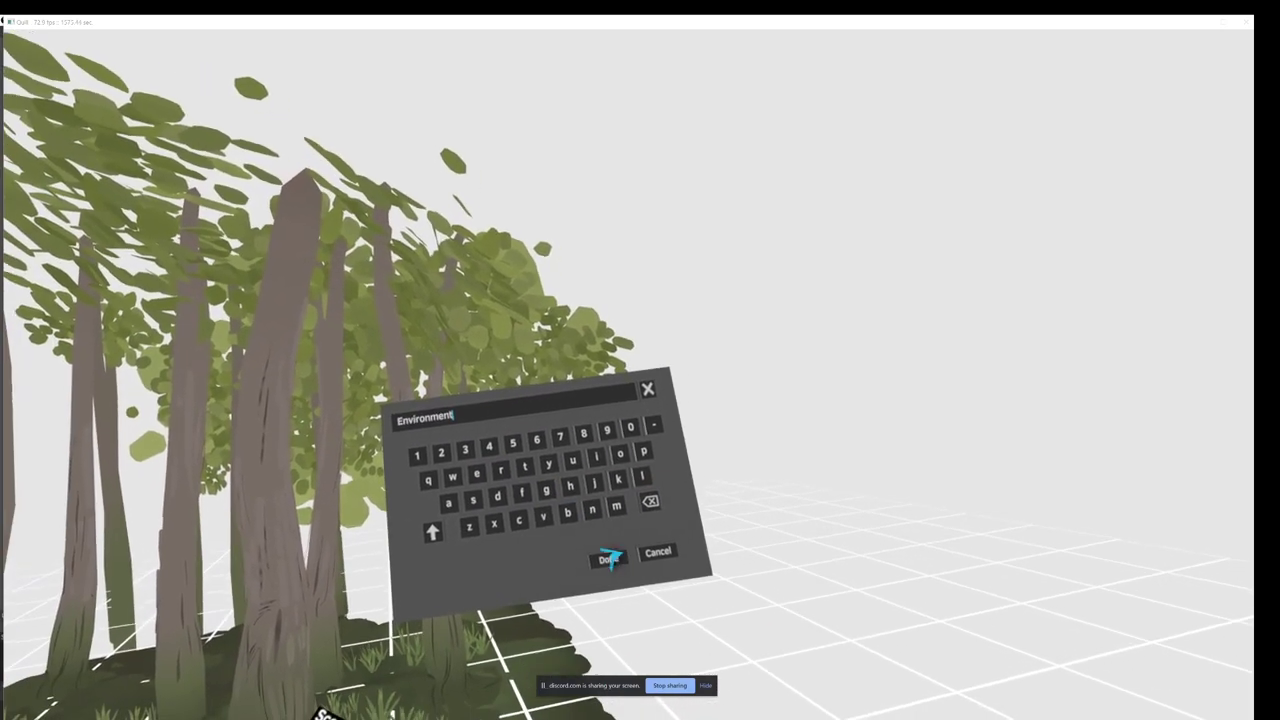
pyautogui.click(588, 569)
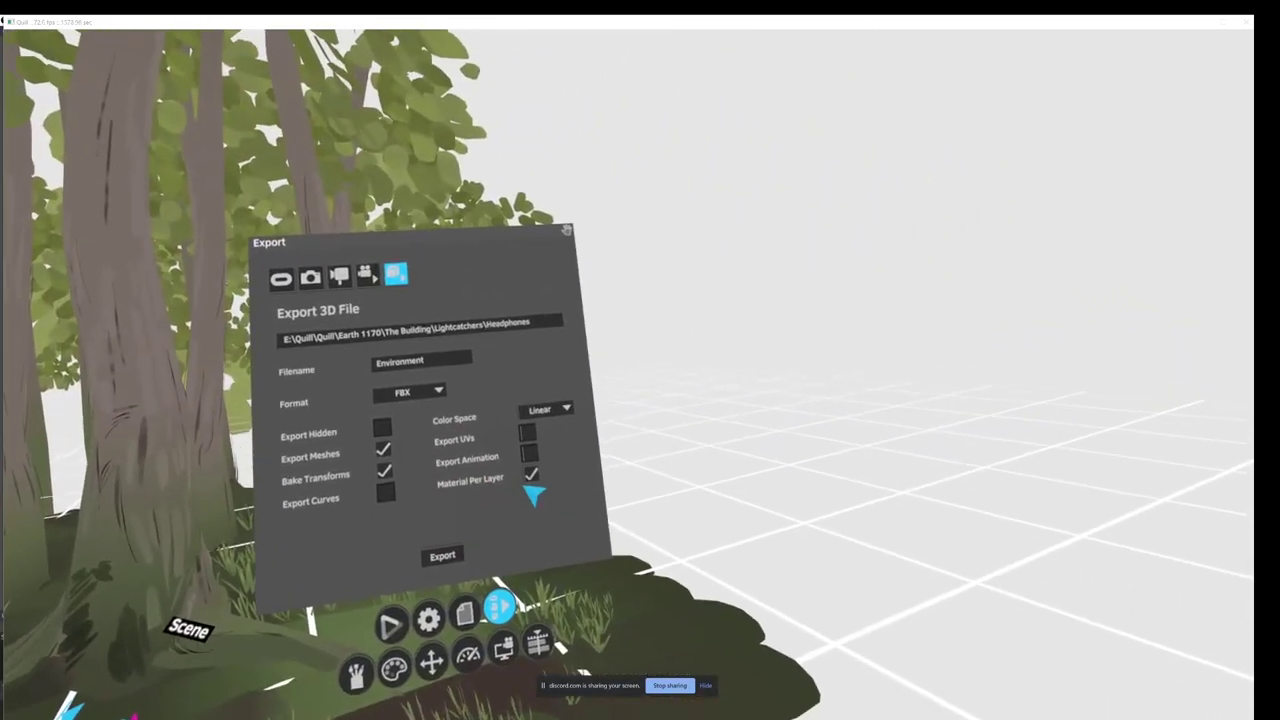
# Step: Turn off Material Per Layer for the export, with Bake Transforms enabled
pyautogui.click(531, 478)
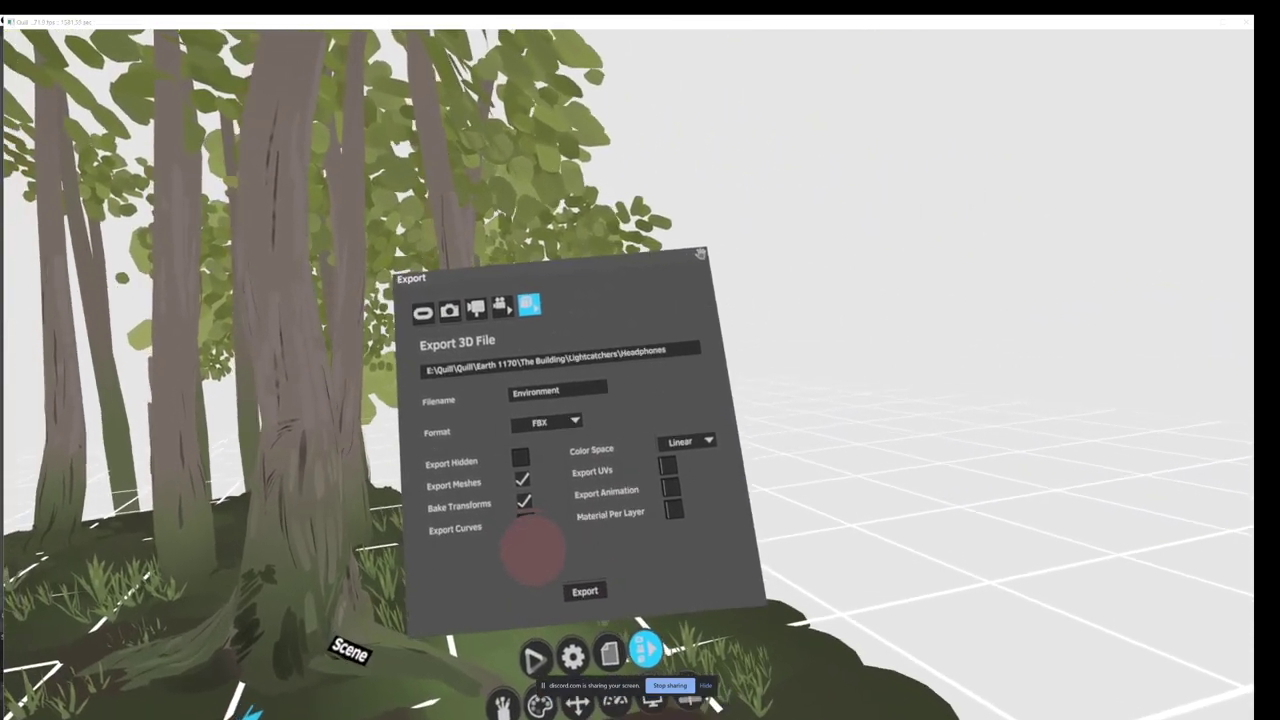
pyautogui.click(526, 508)
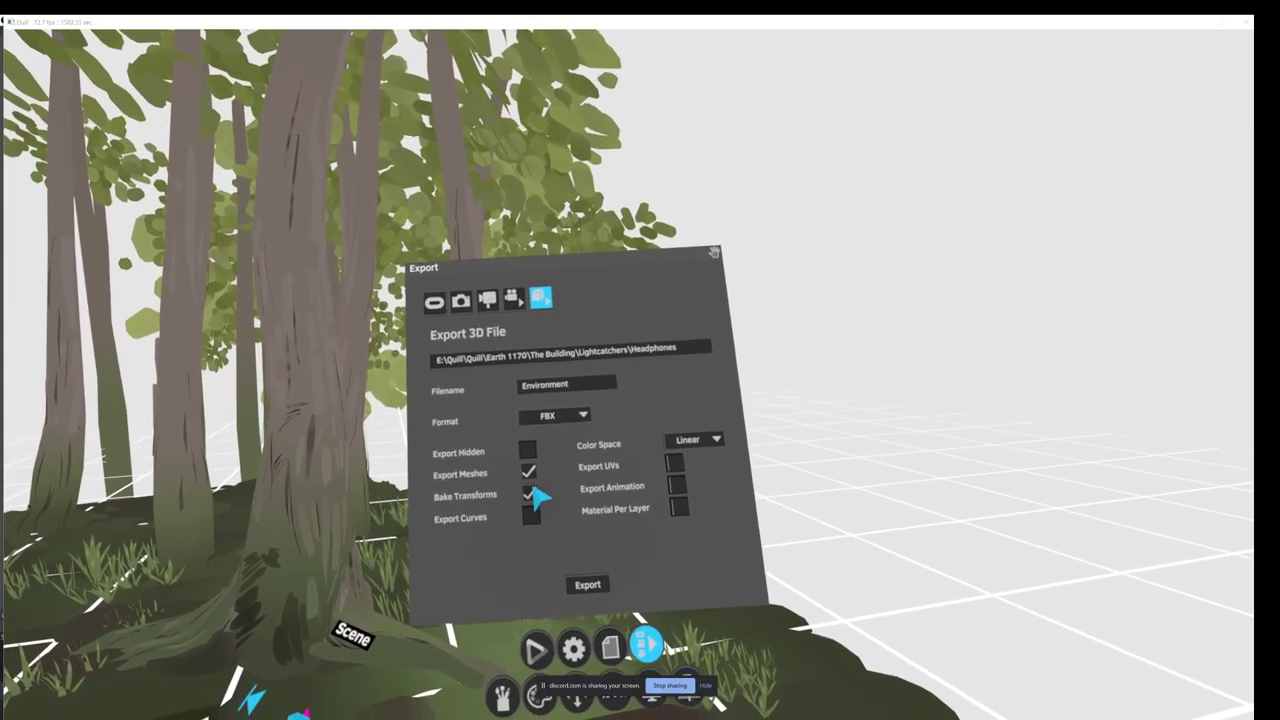
pyautogui.click(527, 508)
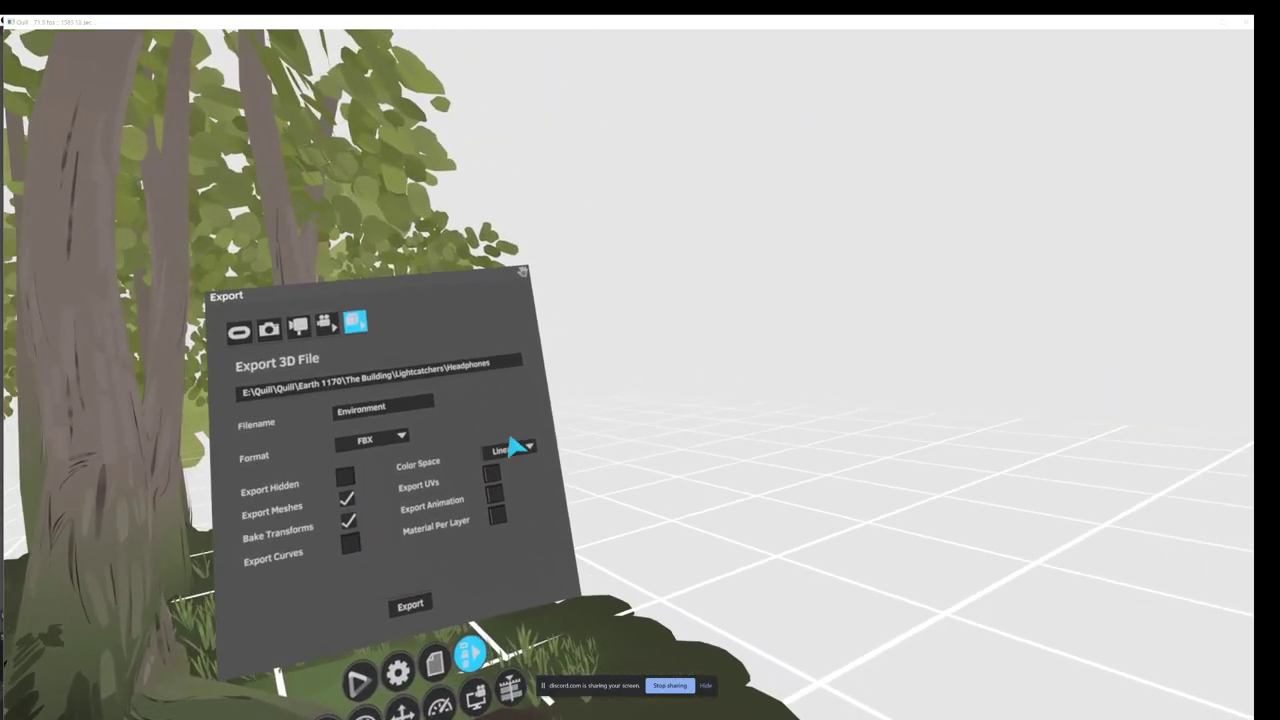
# Step: Choose the Linear color space and export the scene as an FBX file
pyautogui.click(515, 447)
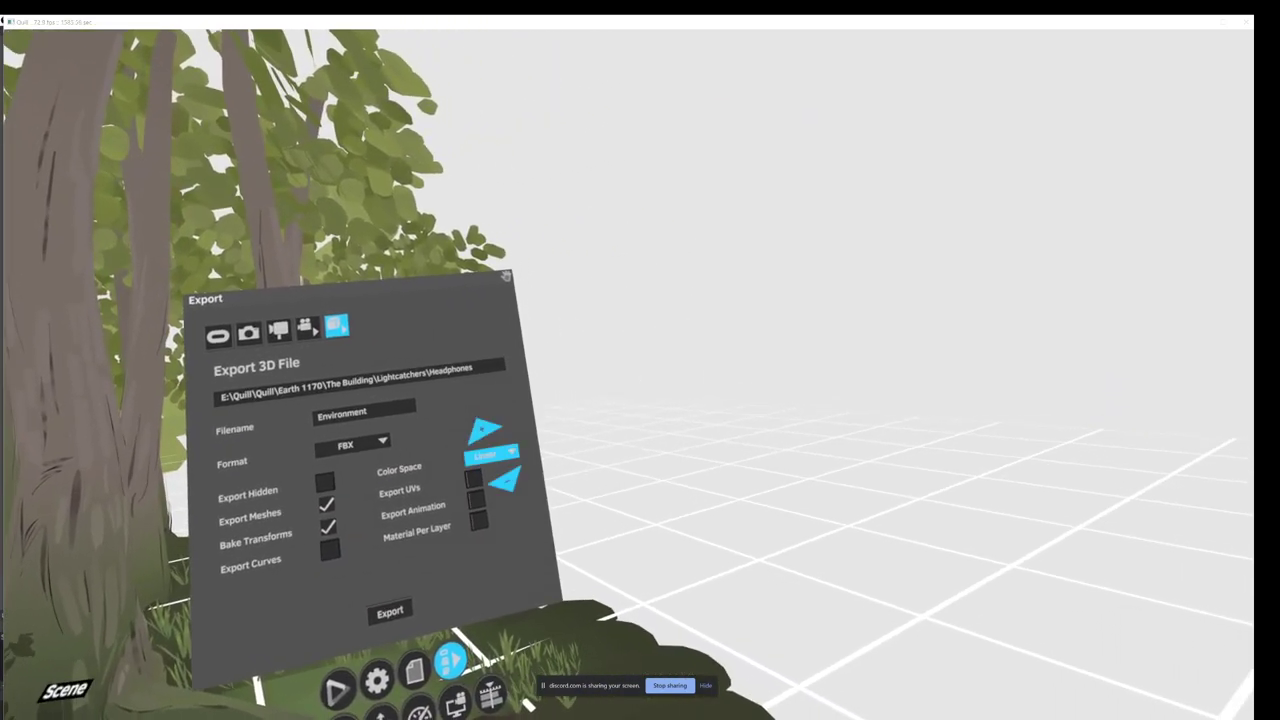
pyautogui.click(500, 475)
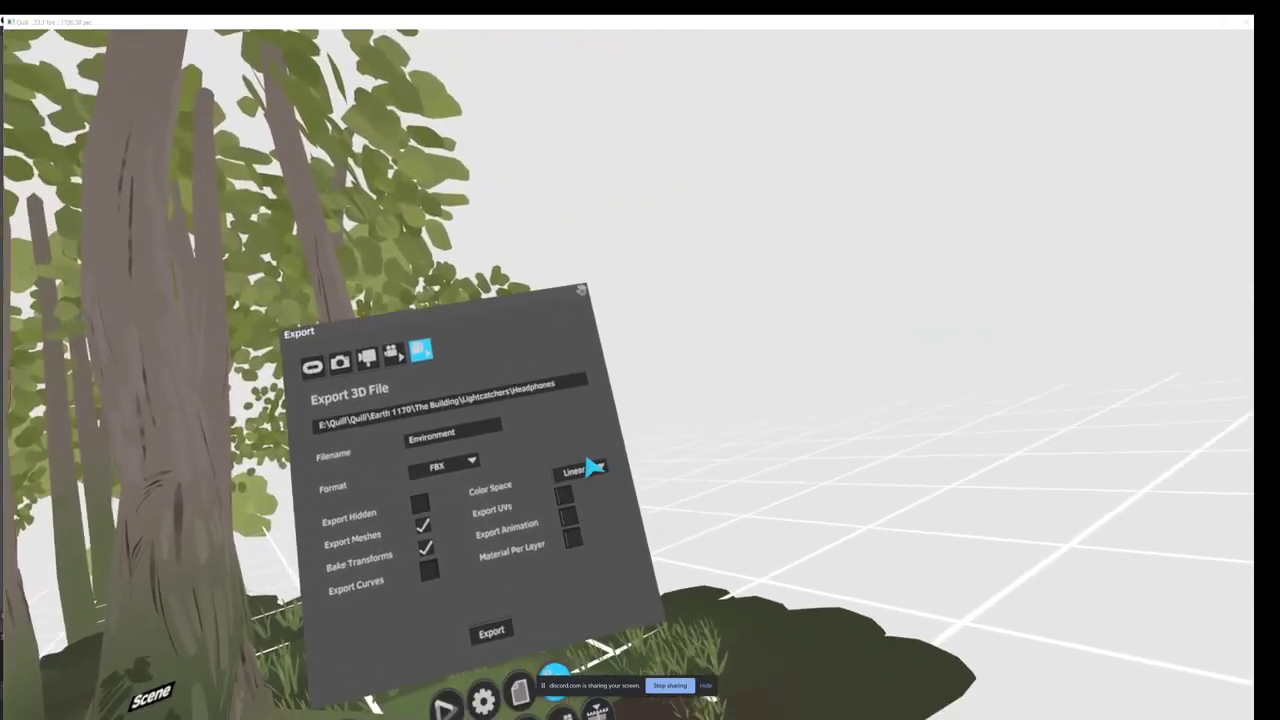
pyautogui.click(697, 360)
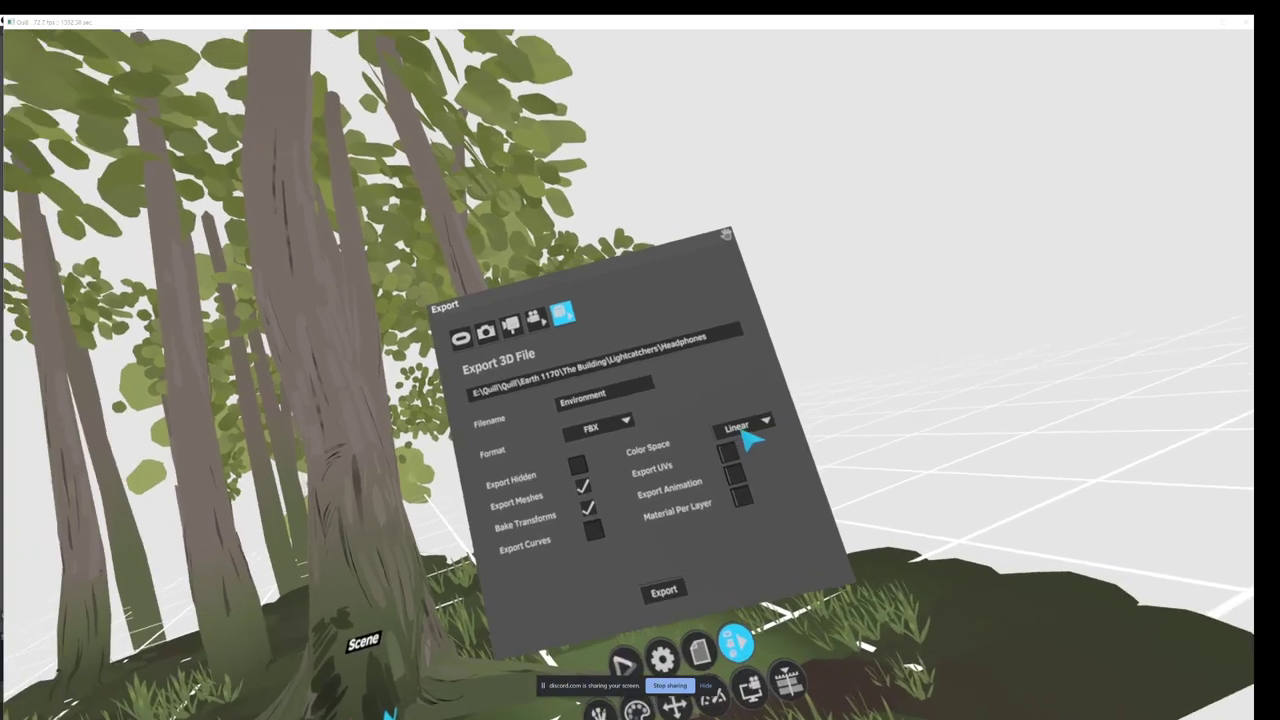
pyautogui.click(935, 482)
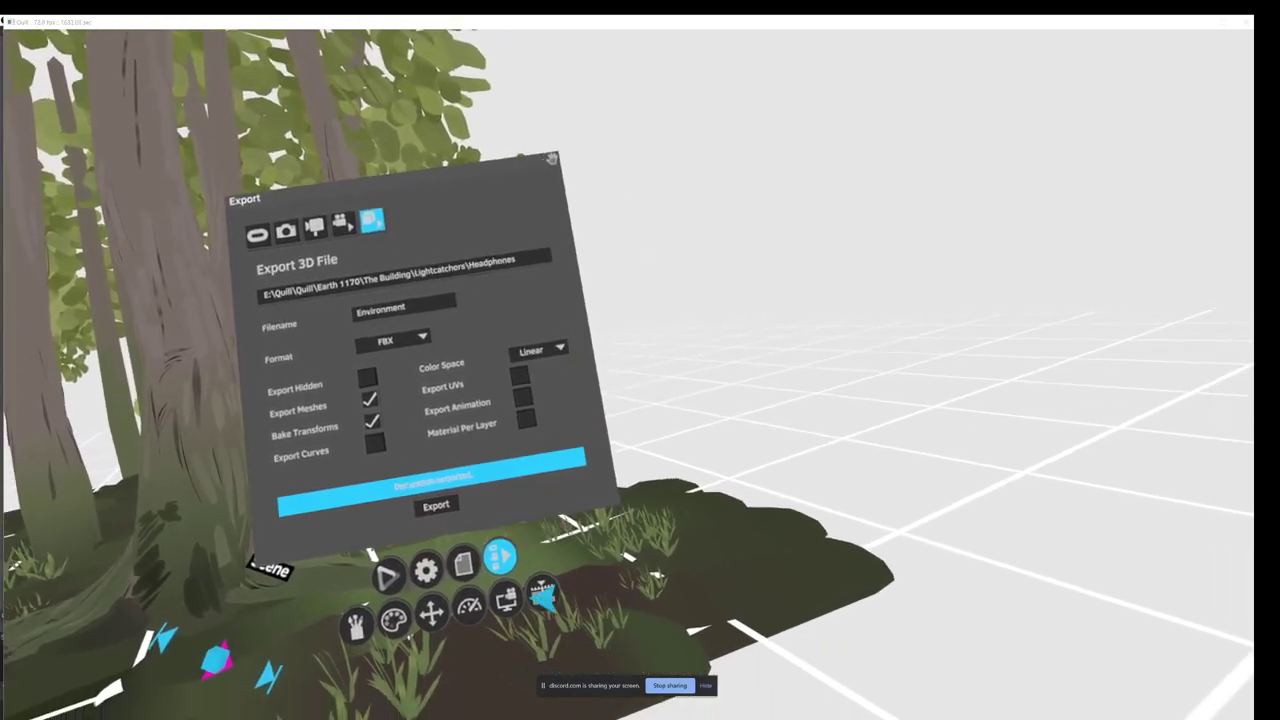
# Step: Hide the Scene folder in the timeline and select the Flowers layer for export
pyautogui.click(541, 594)
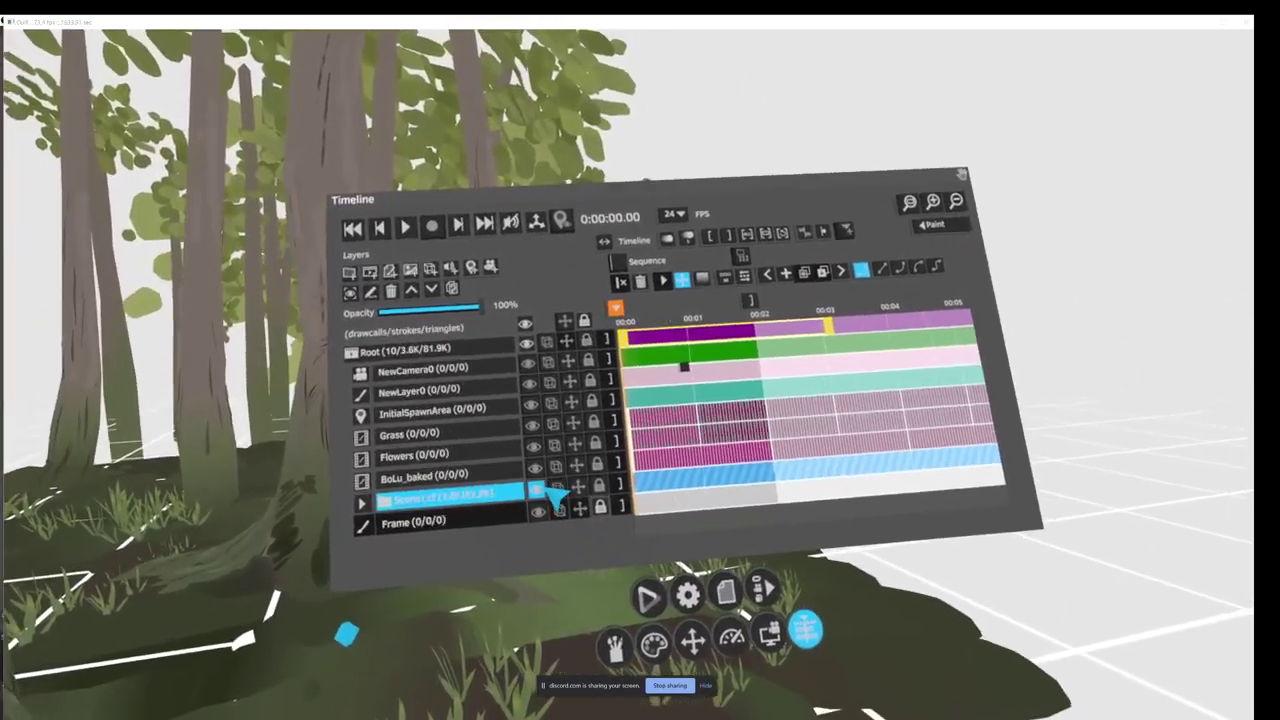
pyautogui.click(540, 489)
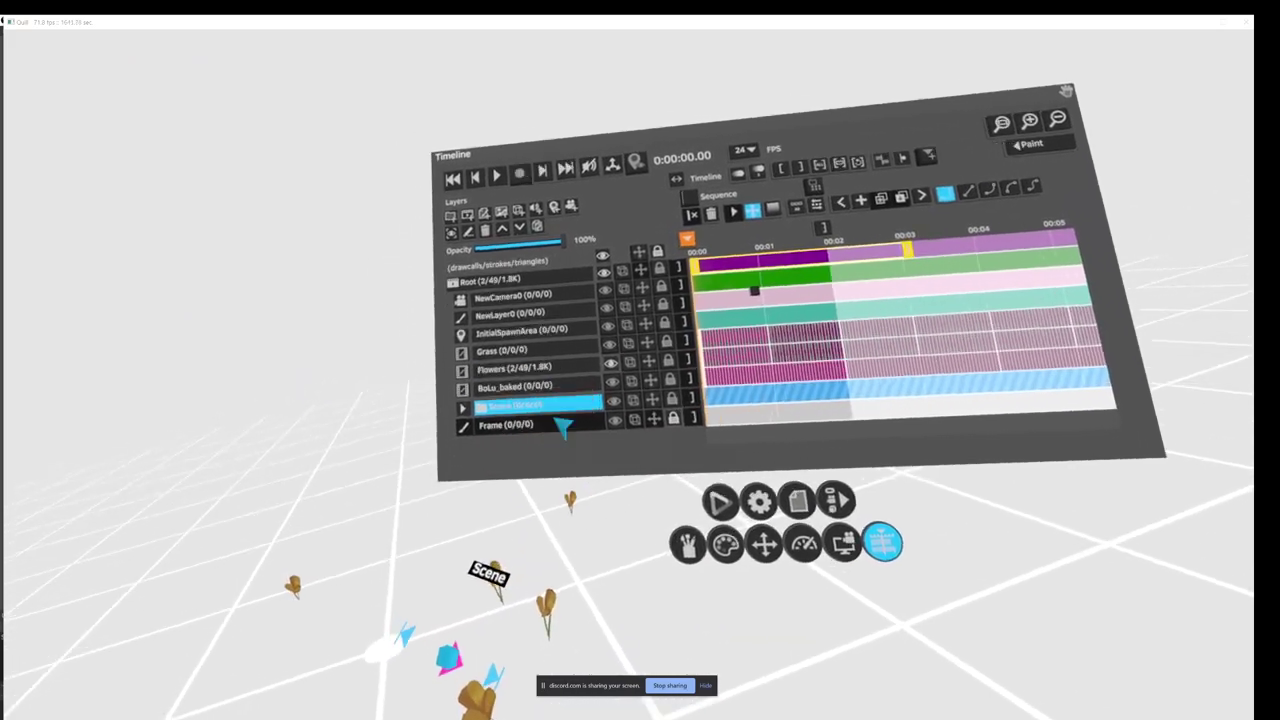
pyautogui.click(545, 357)
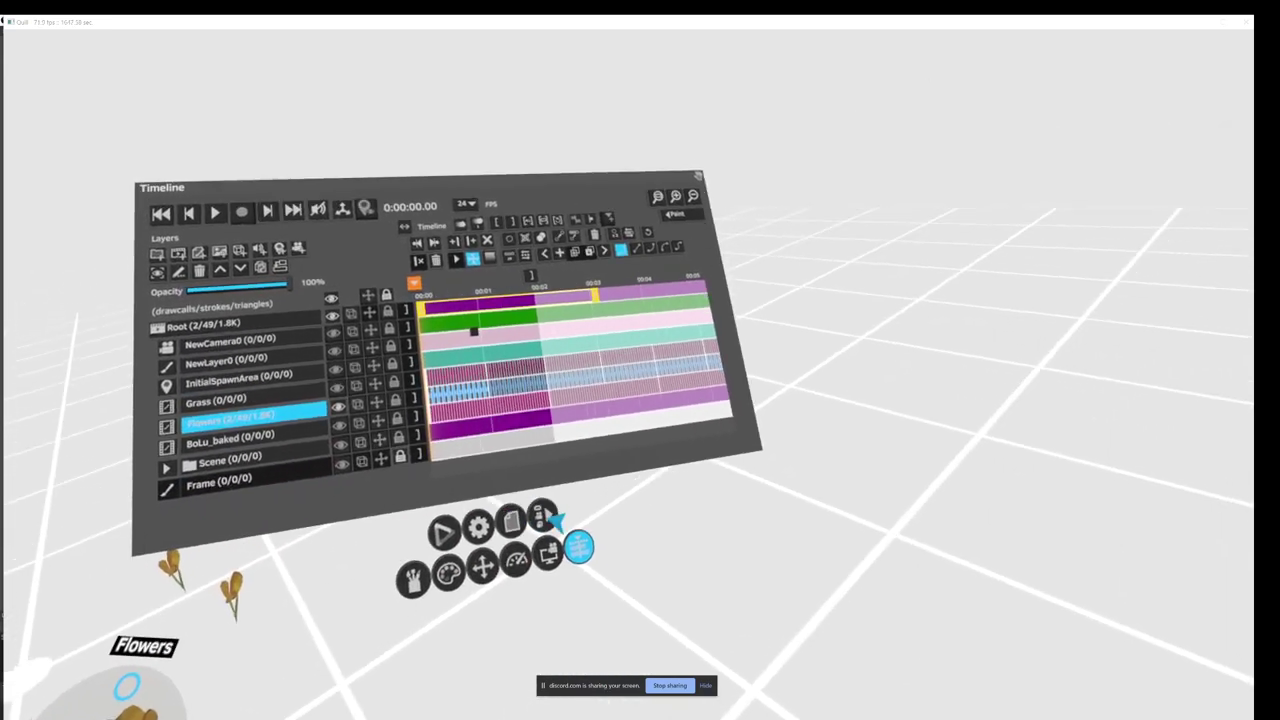
# Step: Export the Flowers layer as FBX file Flowers_Loop with Export Animation on, Bake Transforms enabled and Linear color space
pyautogui.click(539, 534)
pyautogui.click(592, 498)
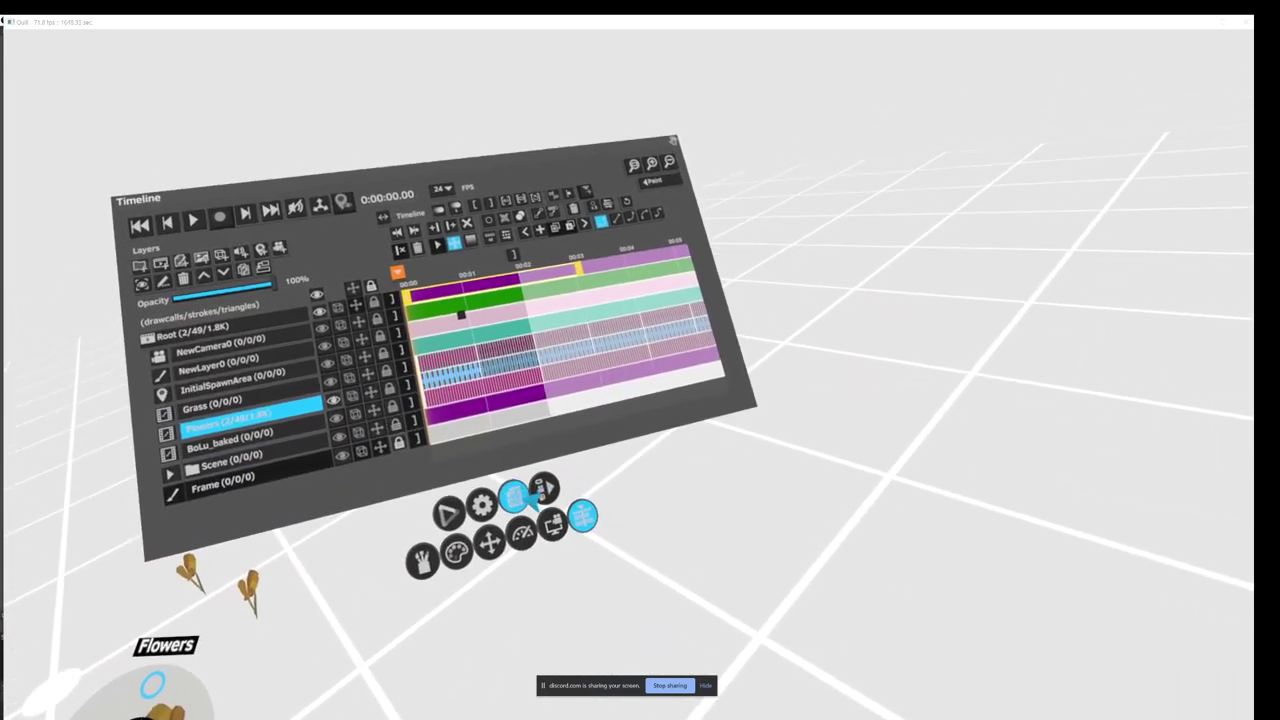
pyautogui.click(581, 505)
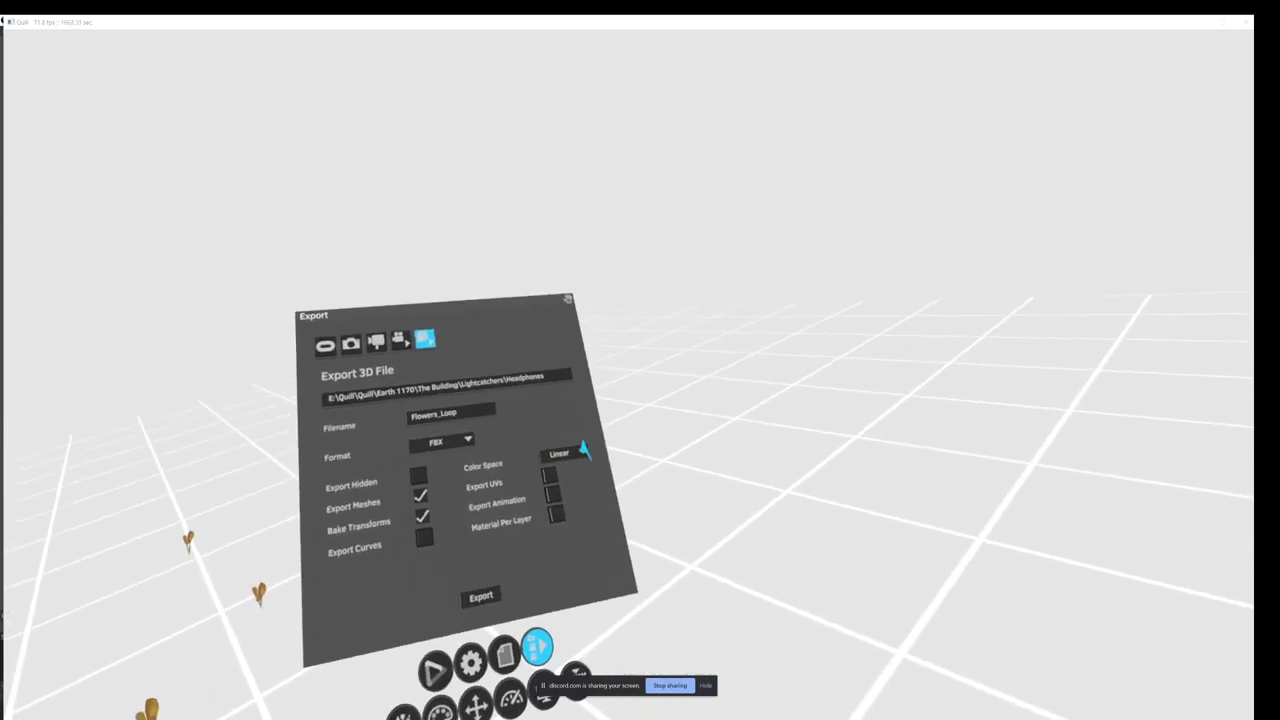
pyautogui.click(500, 458)
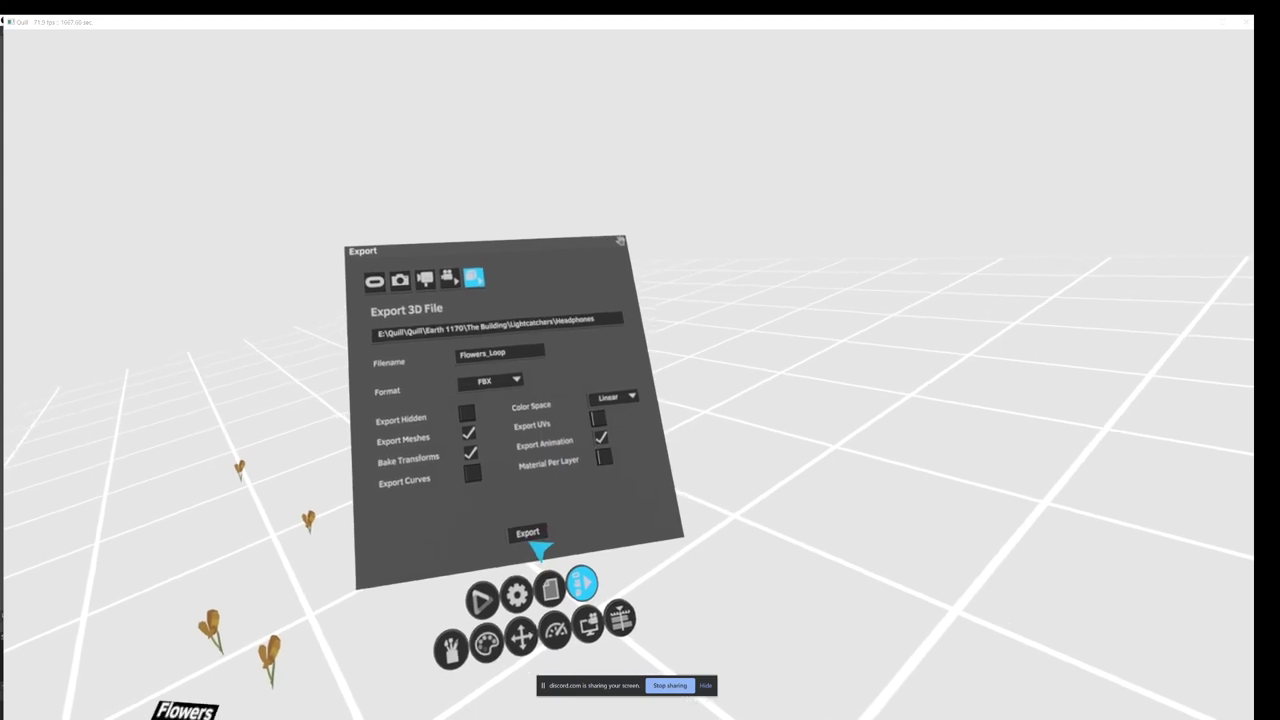
pyautogui.click(528, 533)
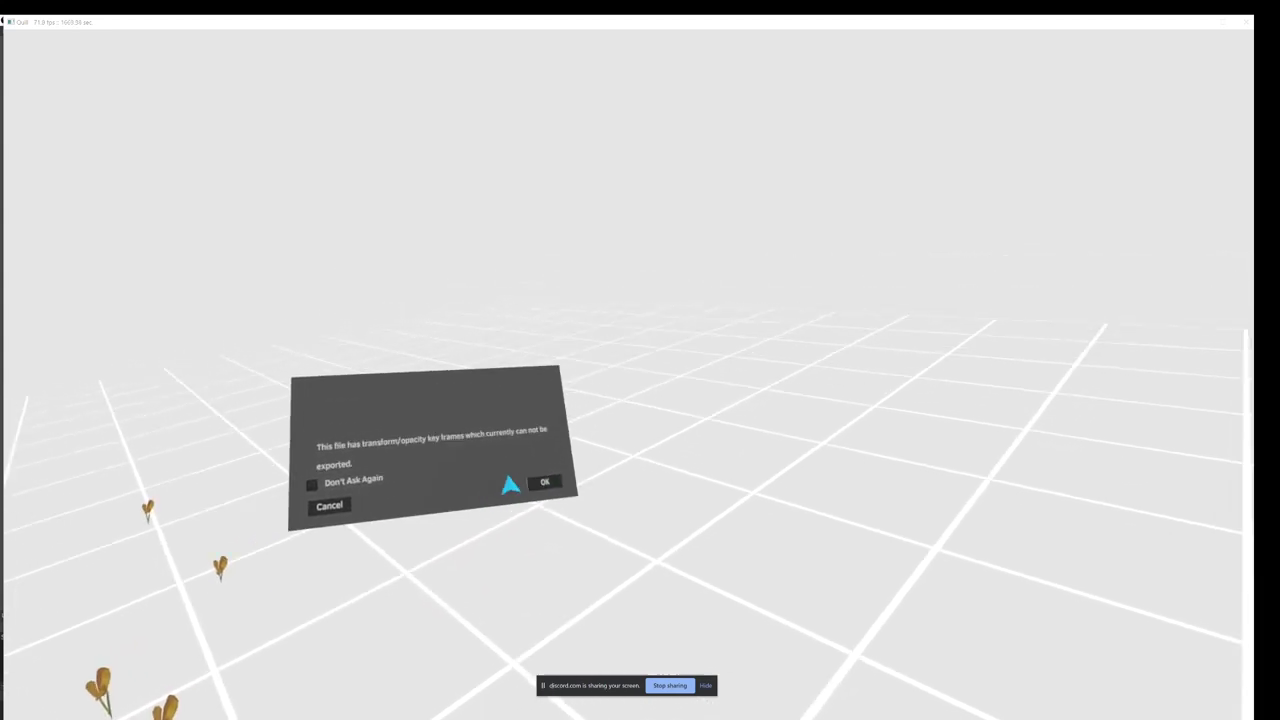
# Step: Return to the layer list and hide the Flowers and BoLu_baked layers
pyautogui.click(583, 590)
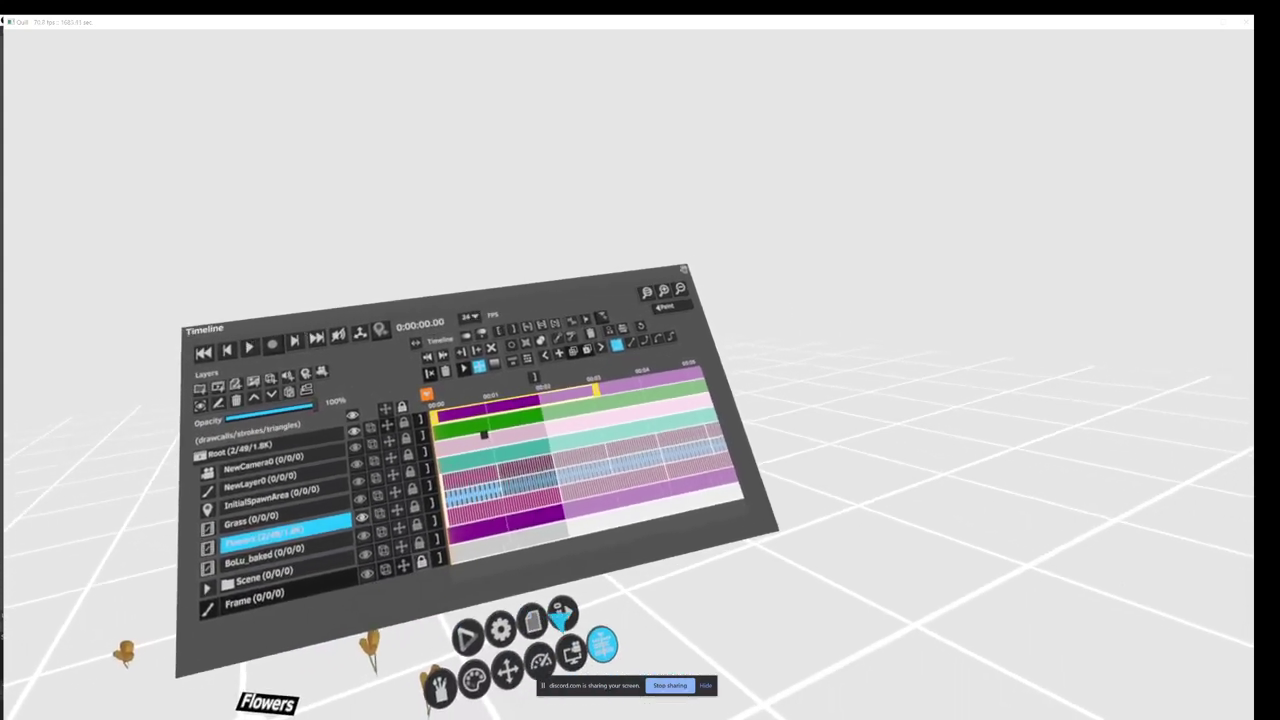
pyautogui.click(545, 603)
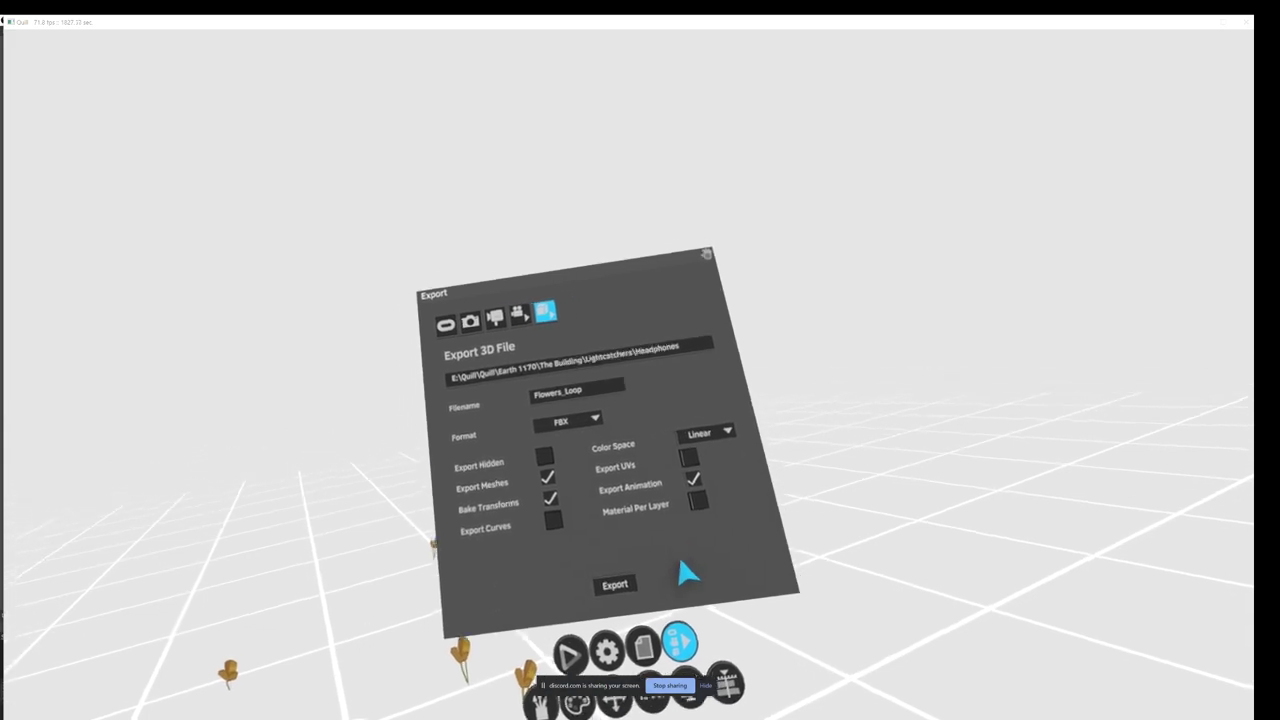
pyautogui.click(717, 638)
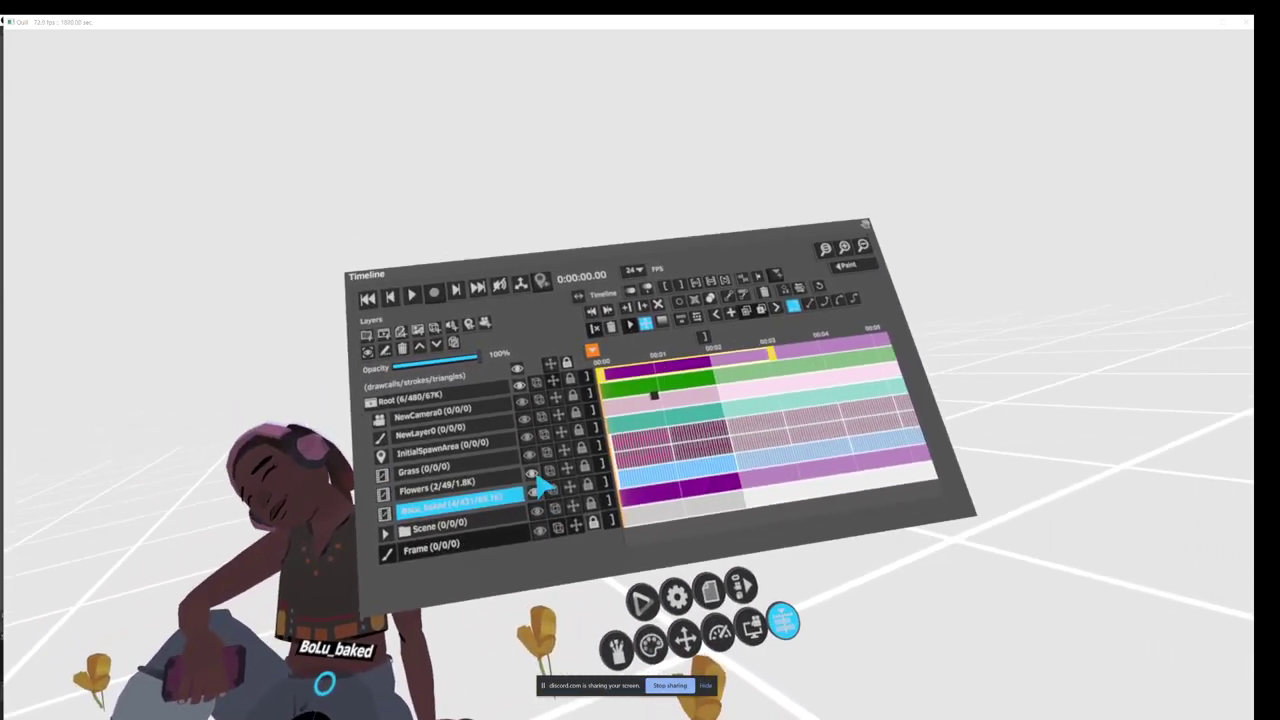
pyautogui.click(547, 465)
pyautogui.click(573, 480)
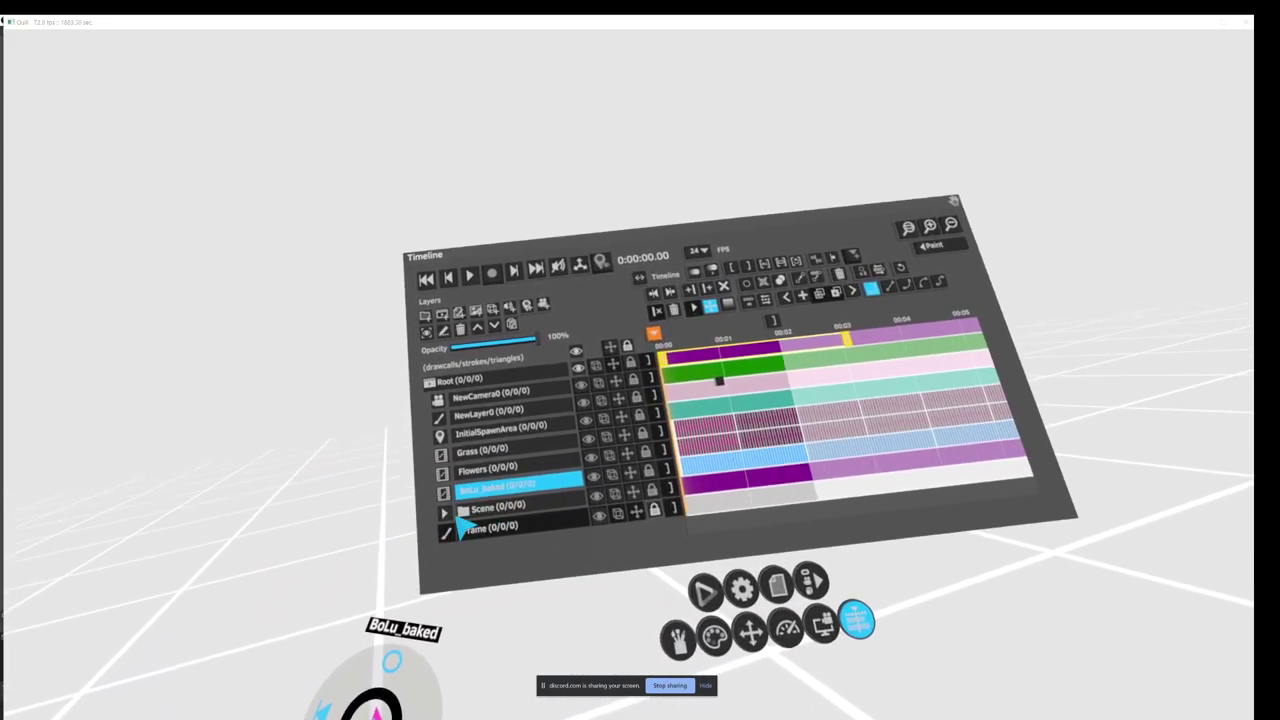
# Step: Expand the Scene folder and make it visible again, with its Environment subfolder collapsed and hidden
pyautogui.click(446, 513)
pyautogui.scroll(-2, 520, 530)
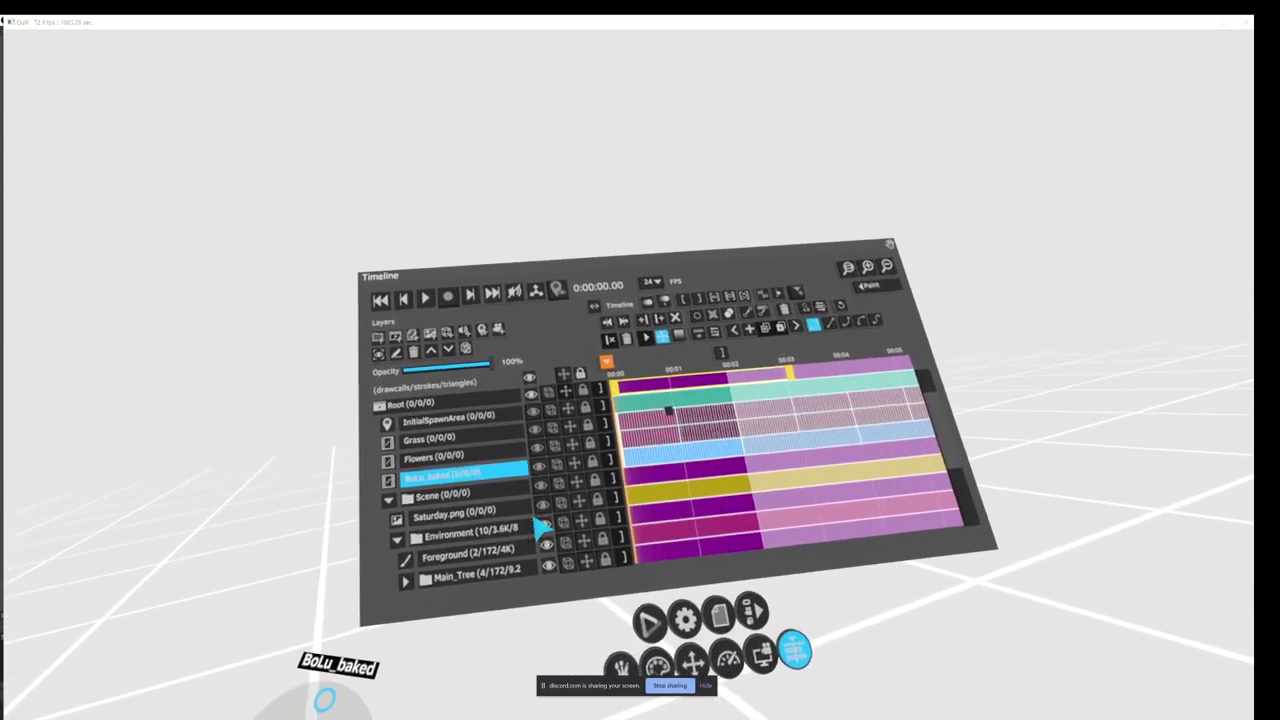
pyautogui.scroll(-7, 547, 515)
pyautogui.scroll(5, 543, 495)
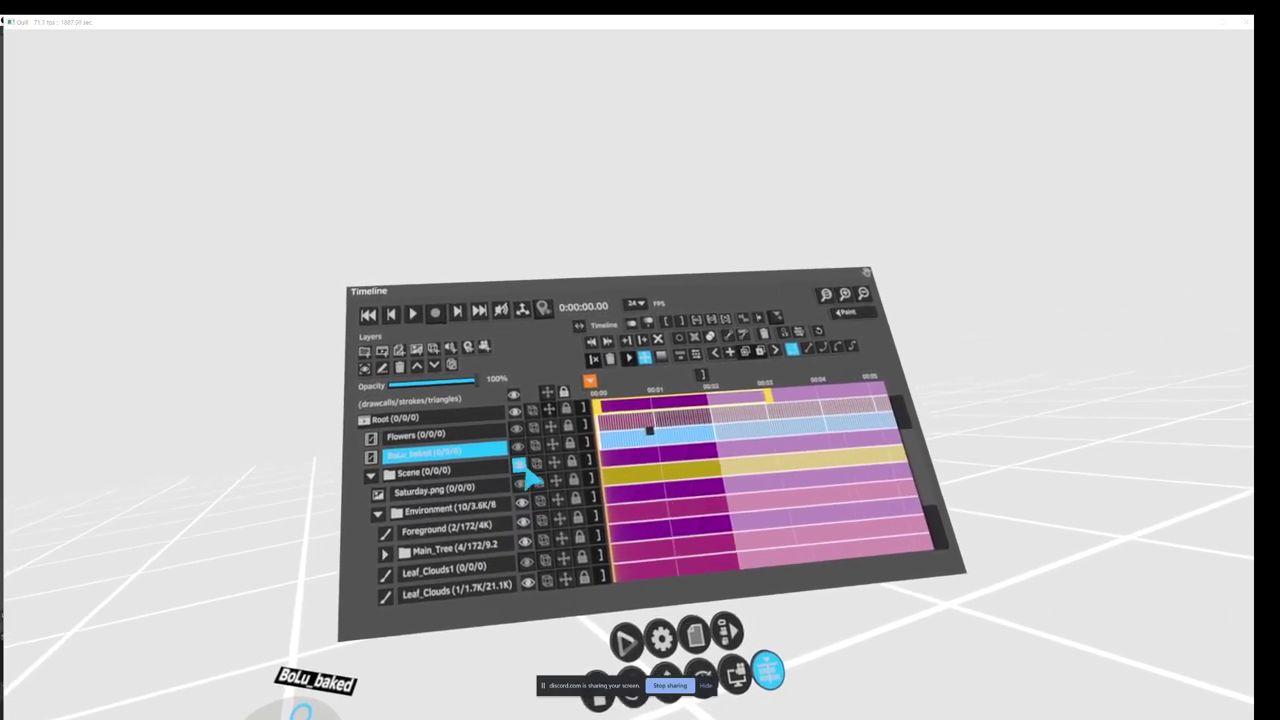
pyautogui.click(538, 497)
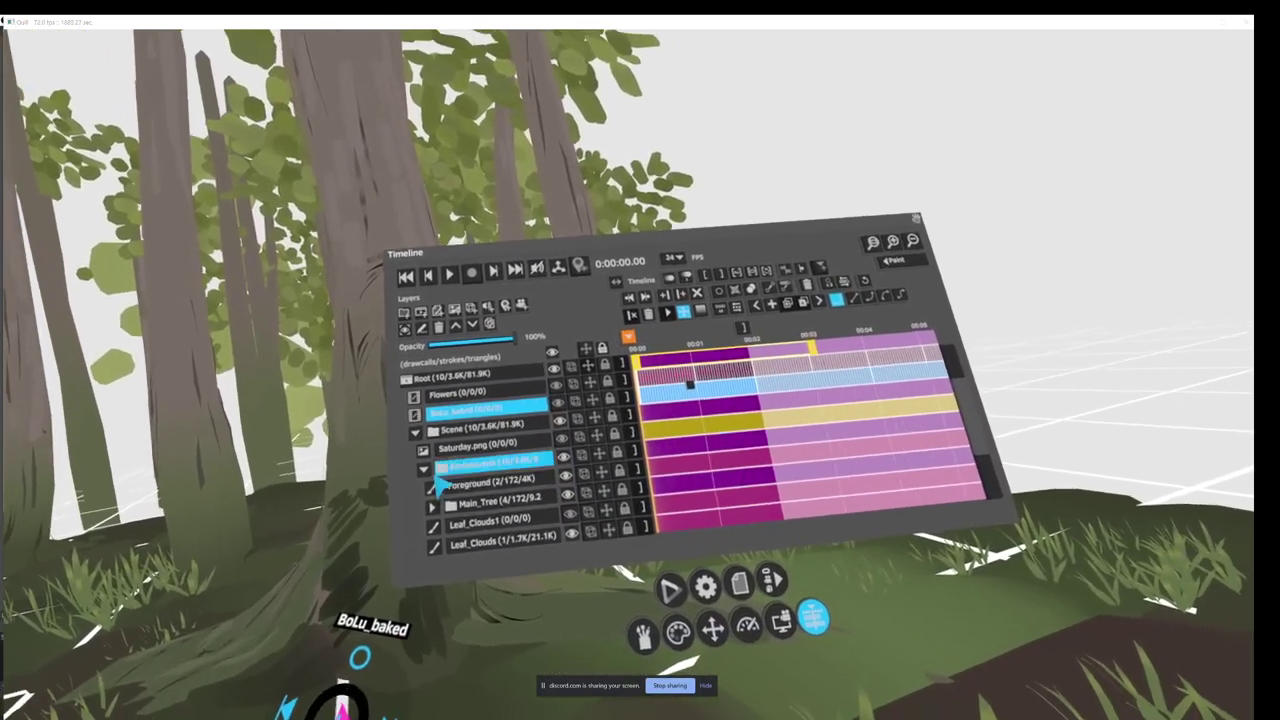
pyautogui.click(427, 470)
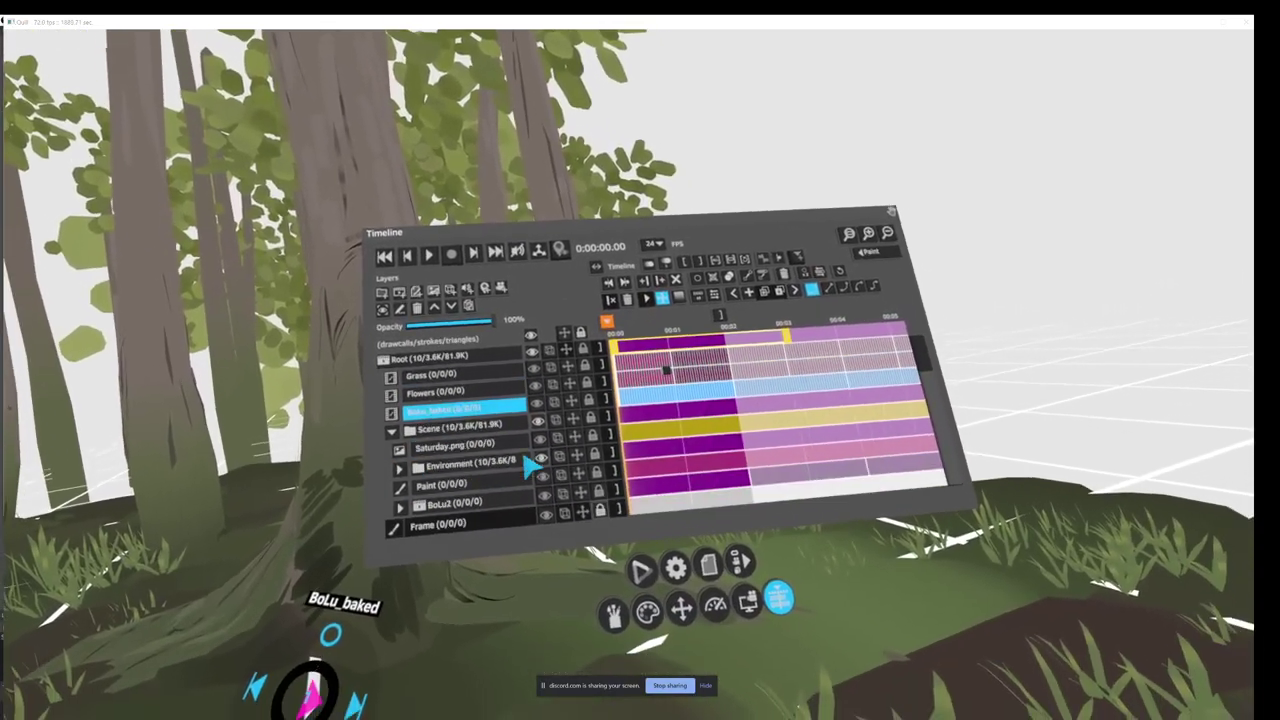
pyautogui.click(520, 442)
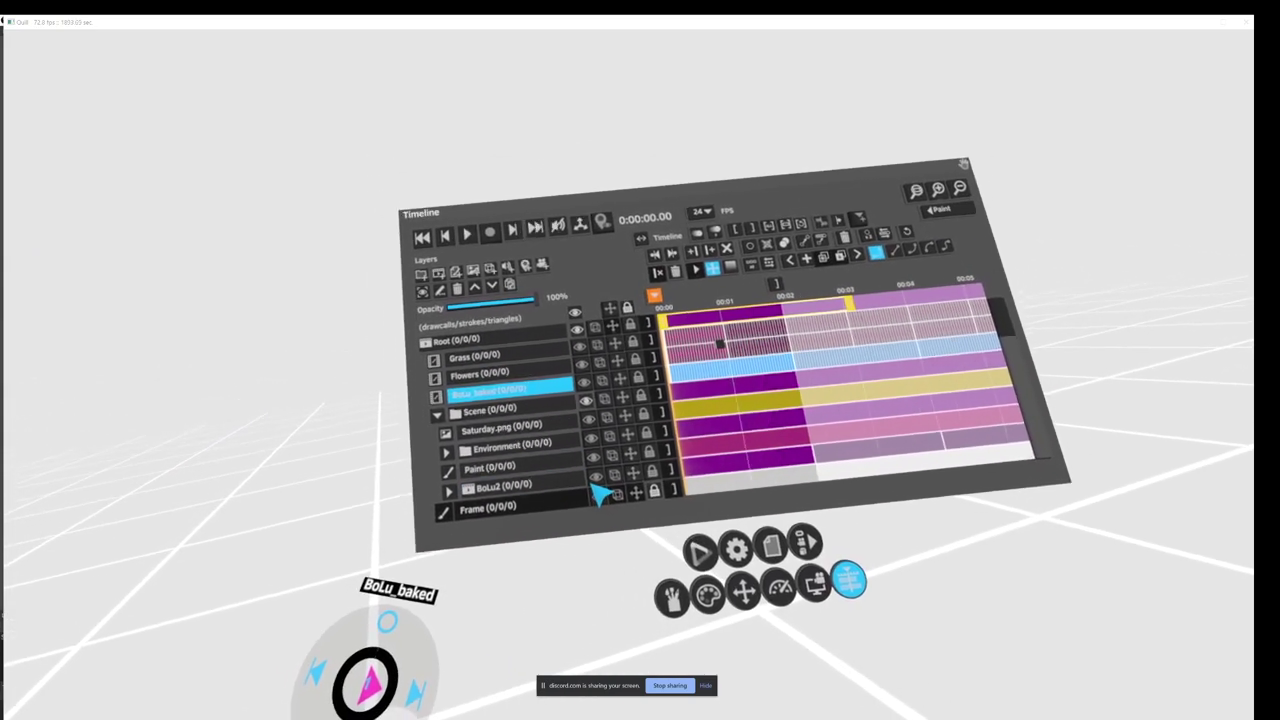
# Step: Expand the Environment folder and isolate its Skybox layer by hiding the foreground, tree, leaf and background layers
pyautogui.click(434, 450)
pyautogui.scroll(-4, 503, 464)
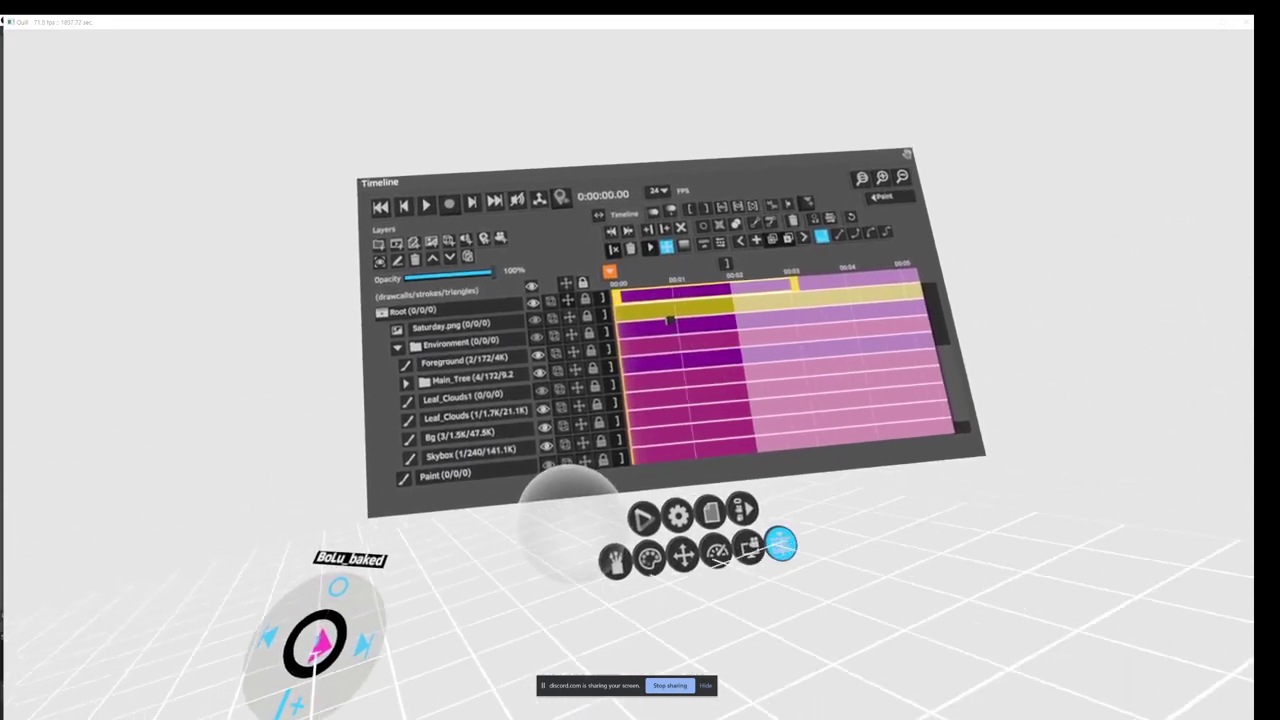
pyautogui.scroll(3, 549, 451)
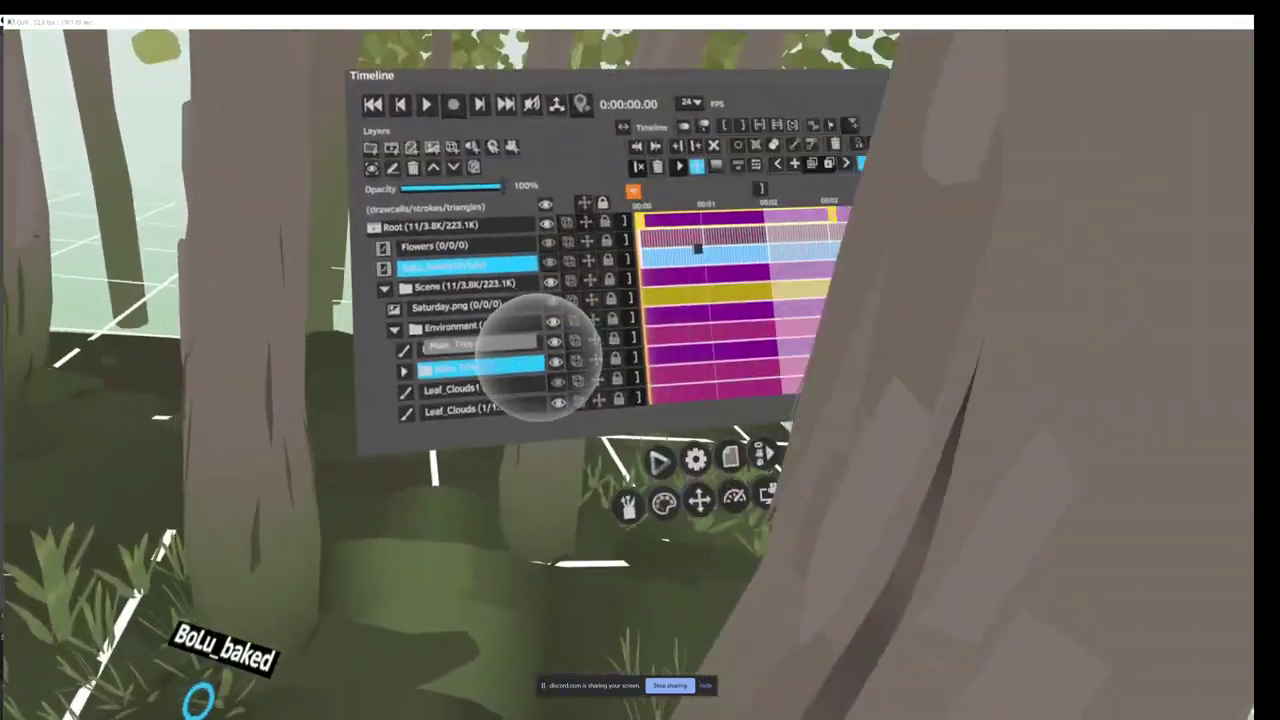
pyautogui.scroll(-4, 545, 383)
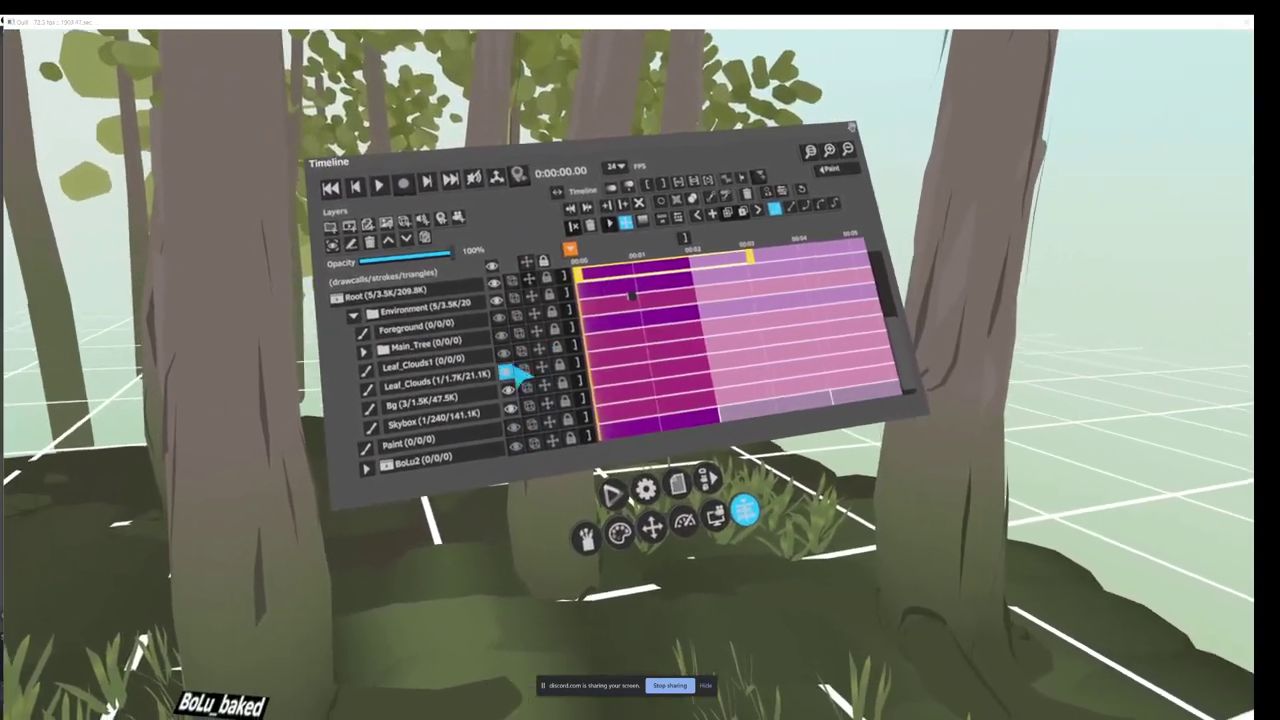
pyautogui.click(514, 370)
pyautogui.click(532, 343)
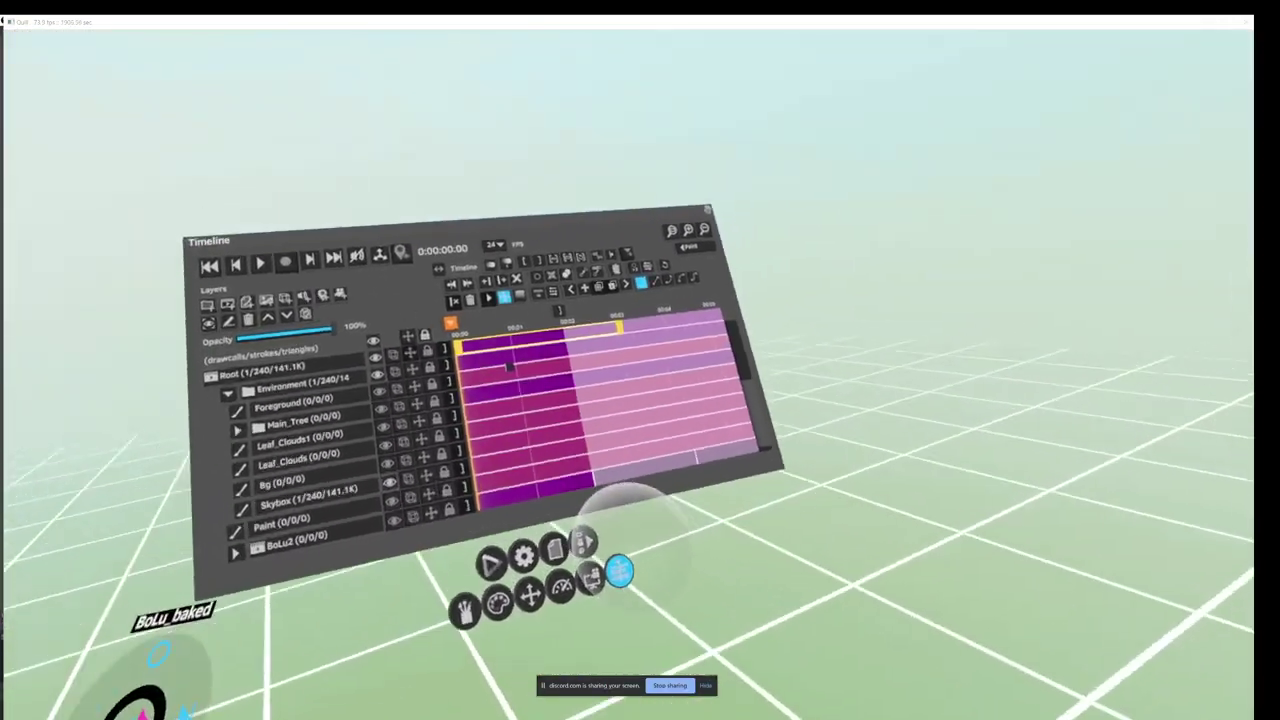
# Step: Capture the skybox as a cubemap image with VStrip layout and face size 2048, then discard the capture
pyautogui.click(510, 621)
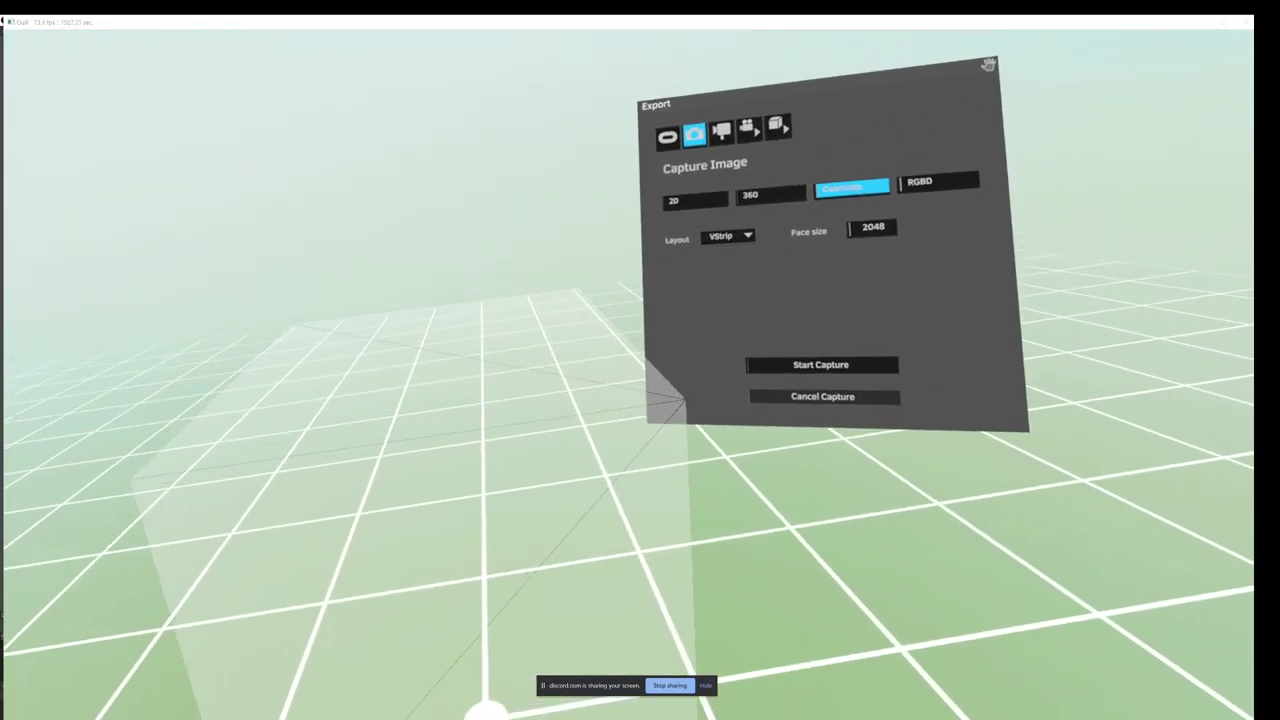
pyautogui.click(833, 376)
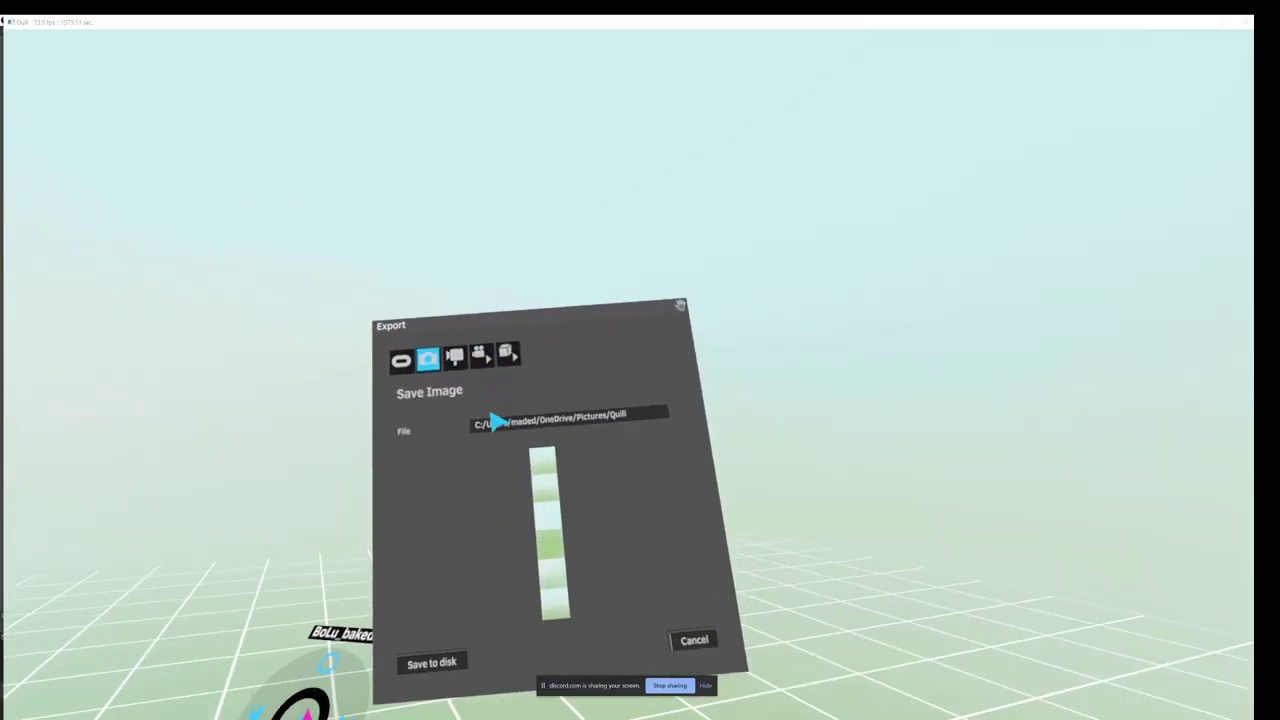
pyautogui.click(692, 638)
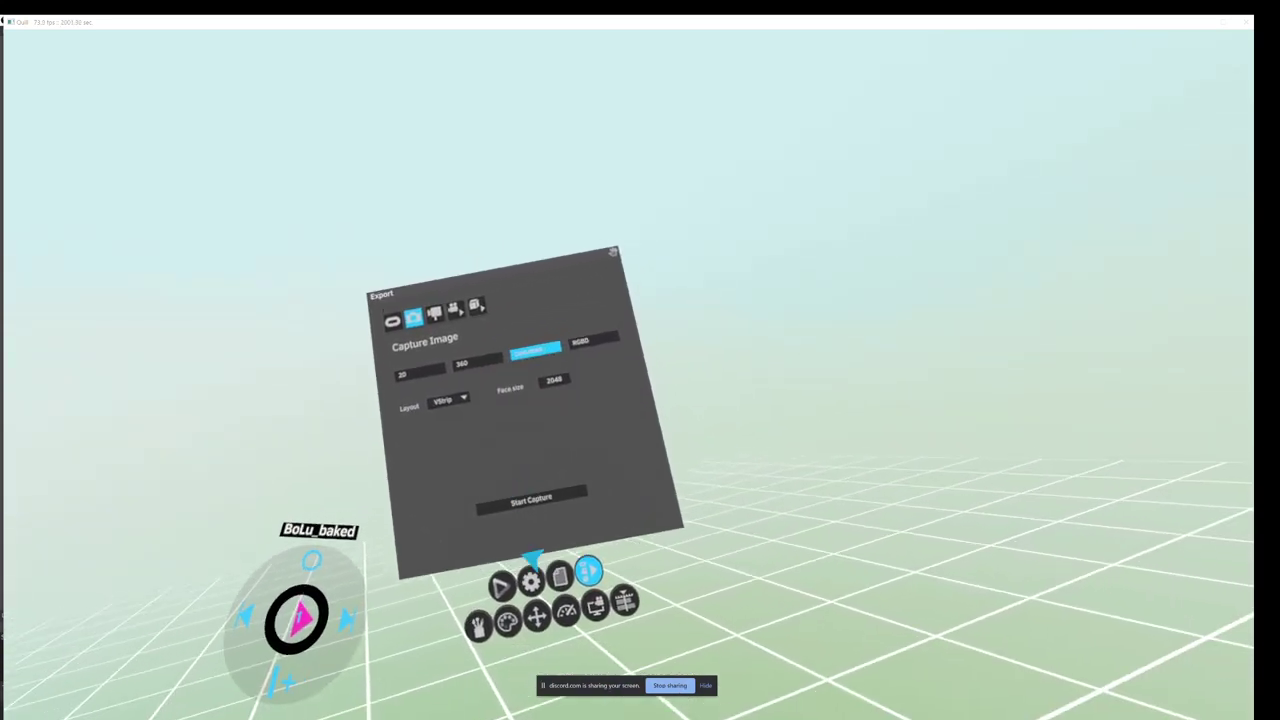
pyautogui.click(515, 627)
pyautogui.click(488, 638)
pyautogui.click(541, 585)
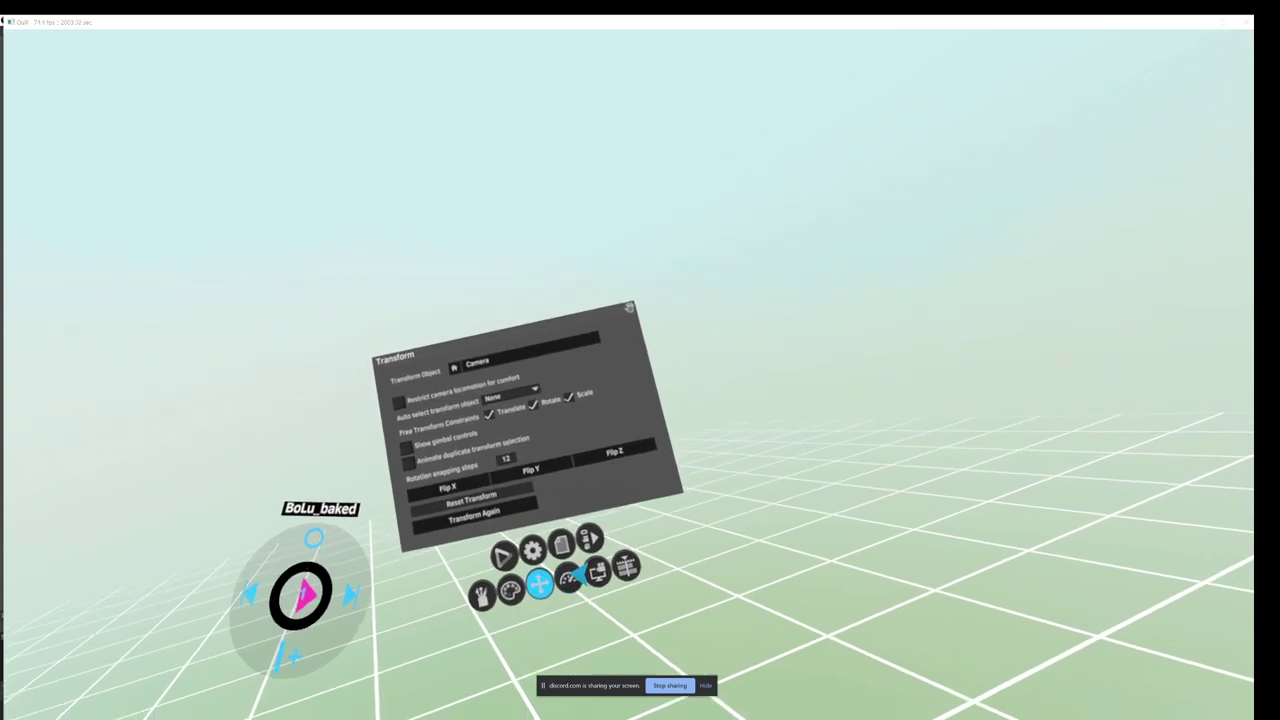
# Step: Return to the layer timeline and collapse the Environment folder
pyautogui.click(637, 613)
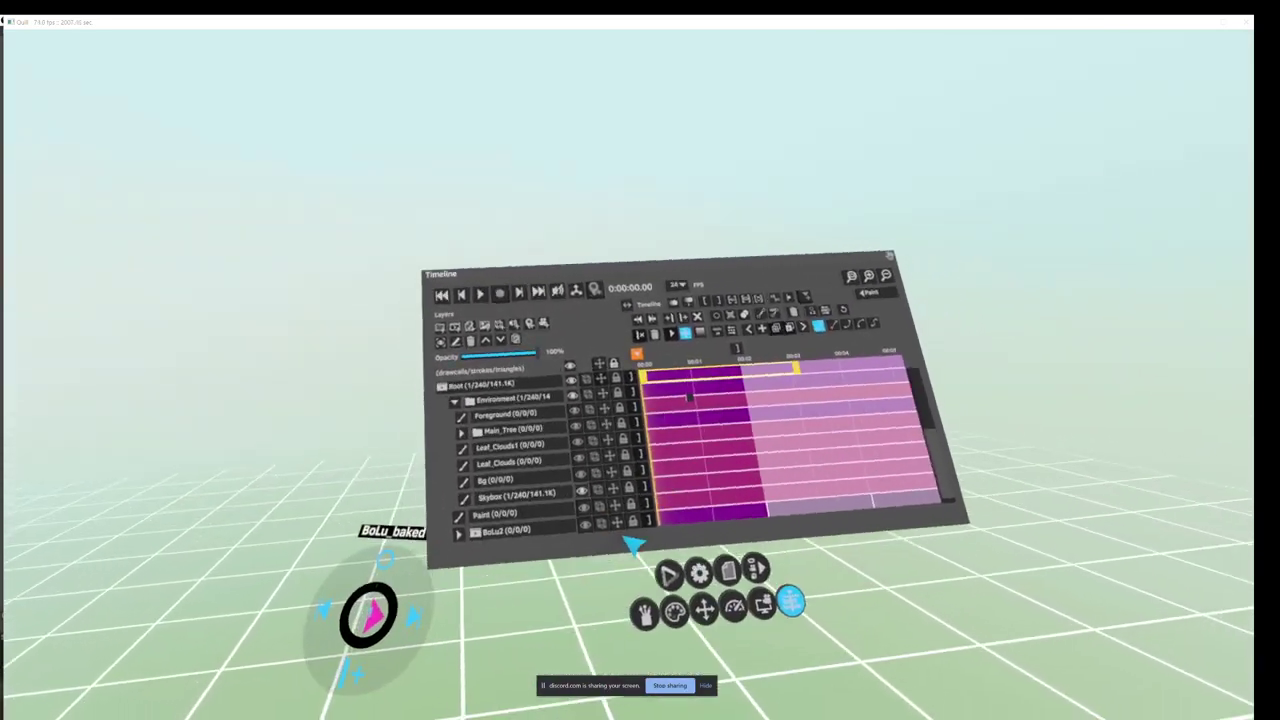
pyautogui.click(472, 435)
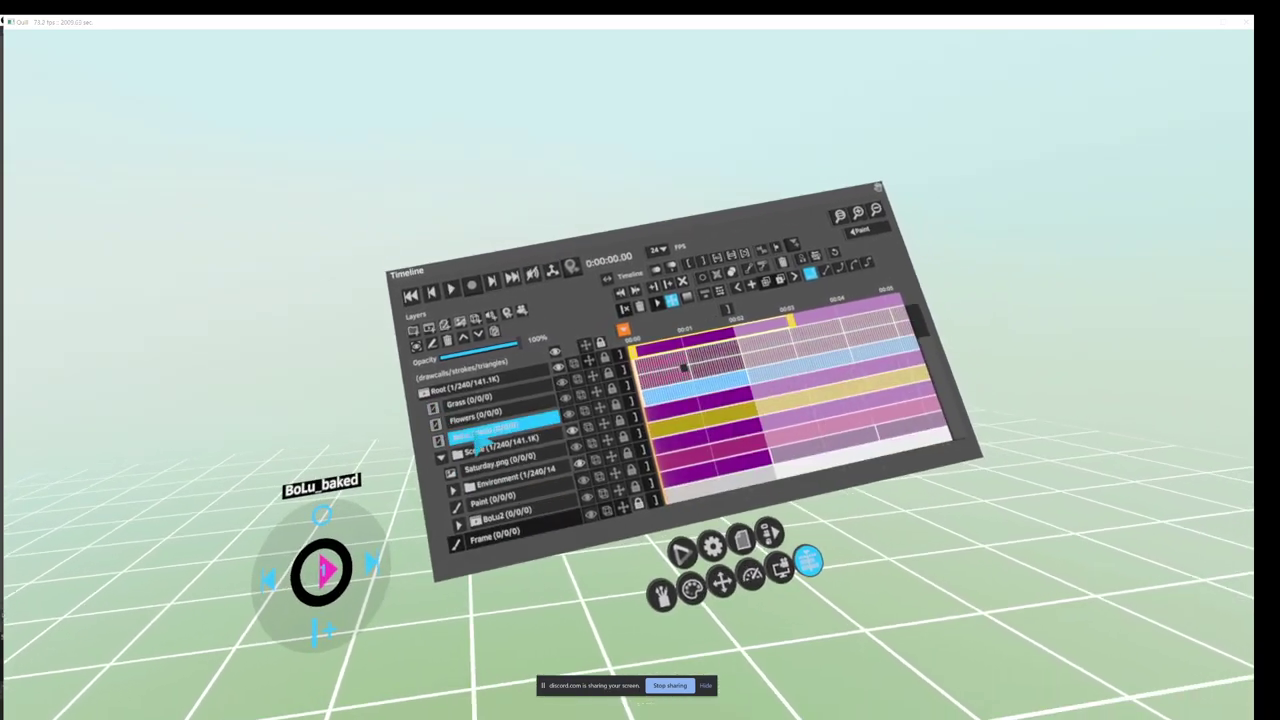
pyautogui.click(486, 446)
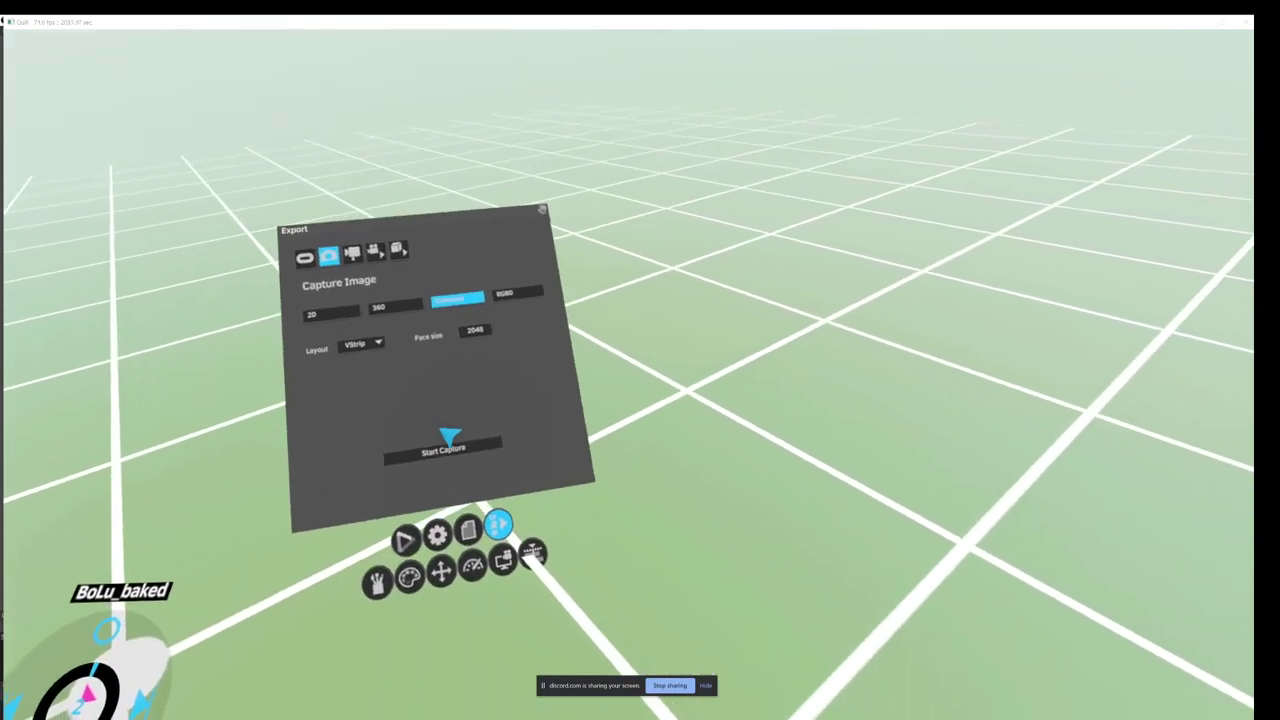
# Step: Import the LC_Cast_2 project from the Lightcatchers folder and hide its imported layer group
pyautogui.click(533, 553)
pyautogui.click(543, 540)
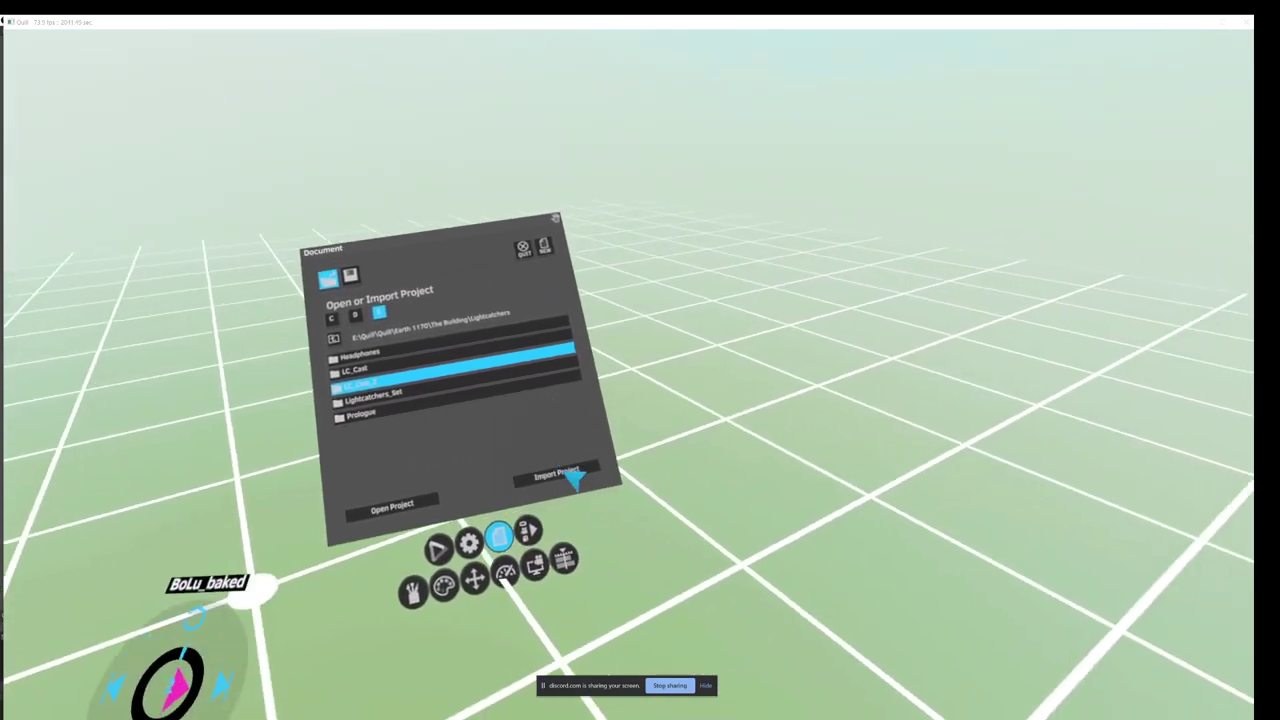
pyautogui.click(590, 496)
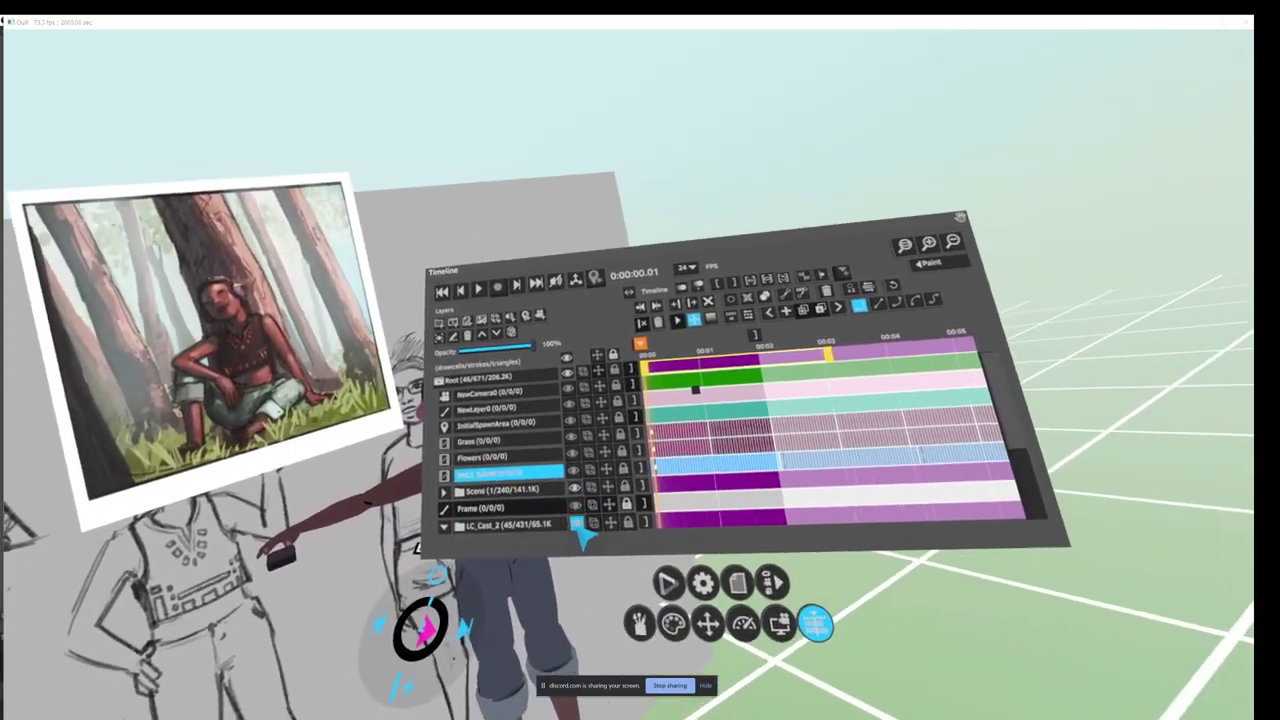
pyautogui.click(576, 523)
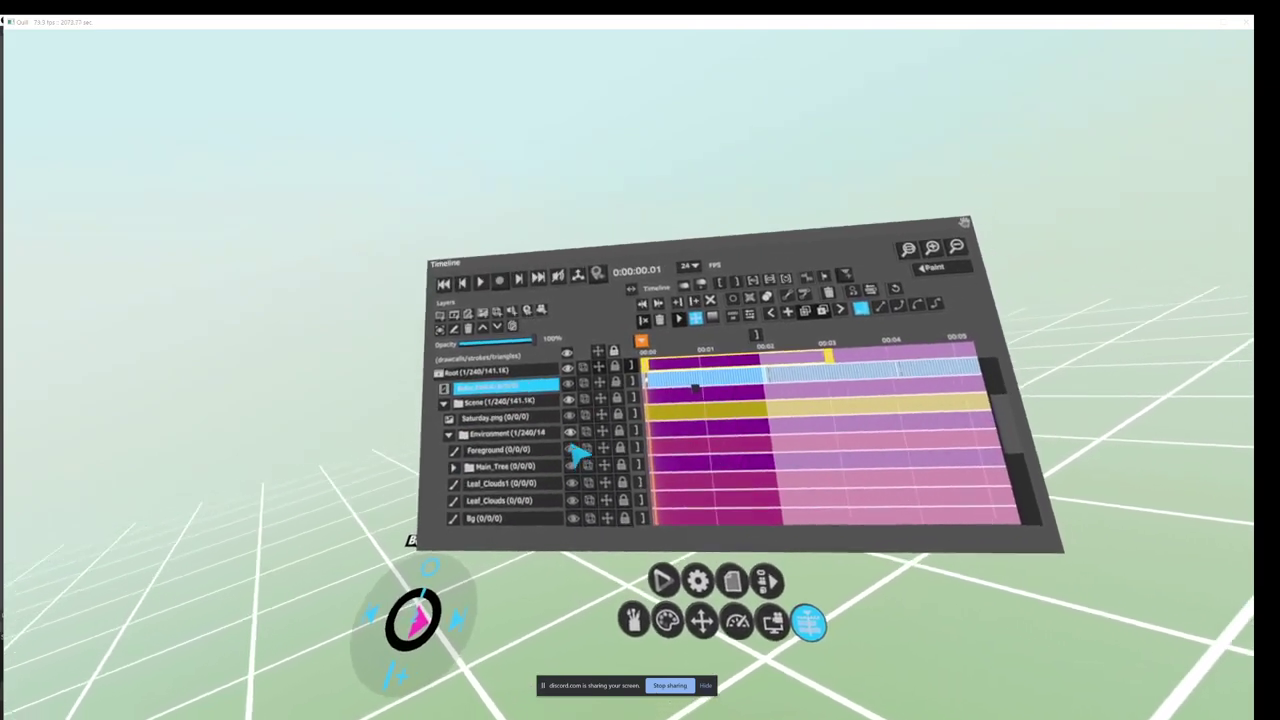
# Step: Show and select the Main_Tree folder, then switch to the Selection tool
pyautogui.click(572, 464)
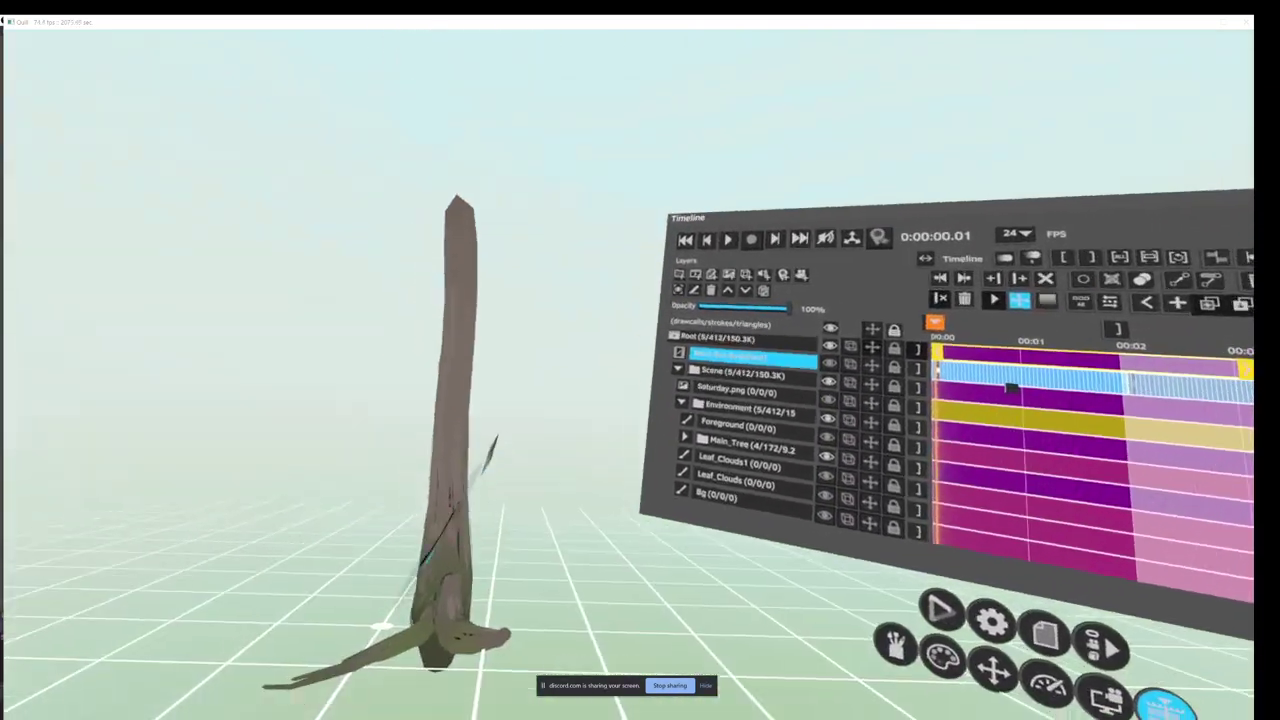
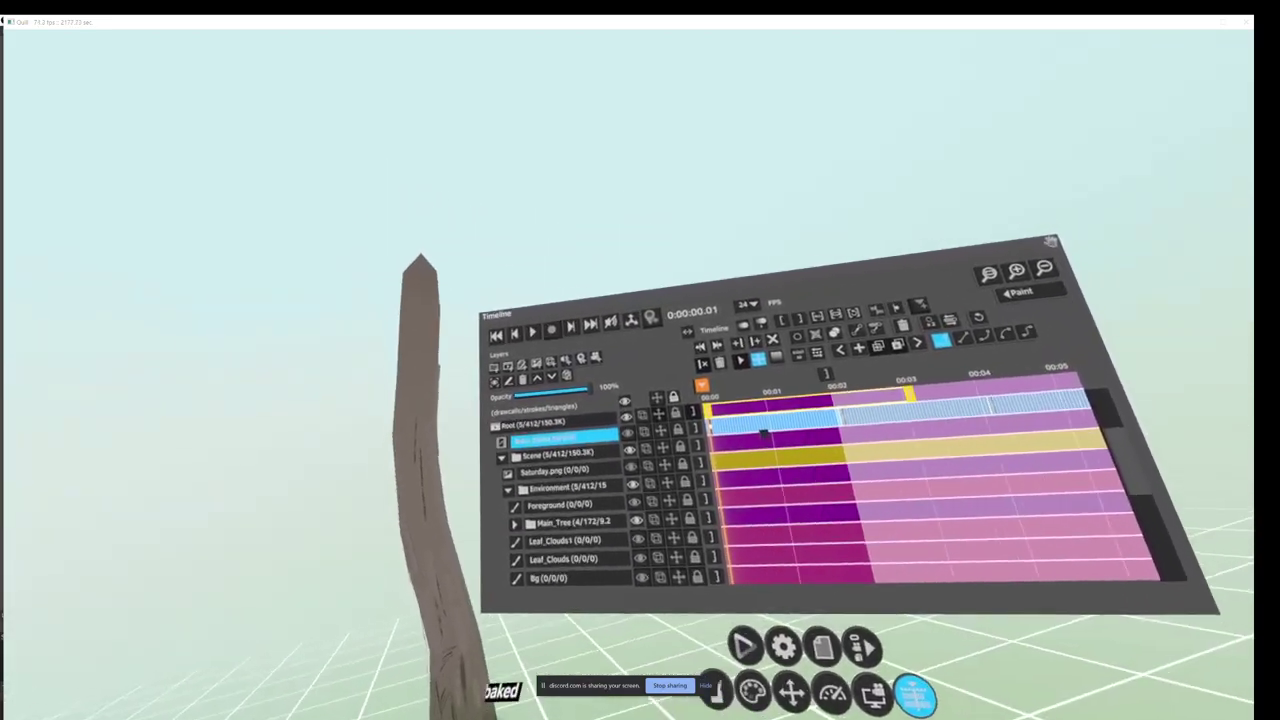
pyautogui.click(575, 520)
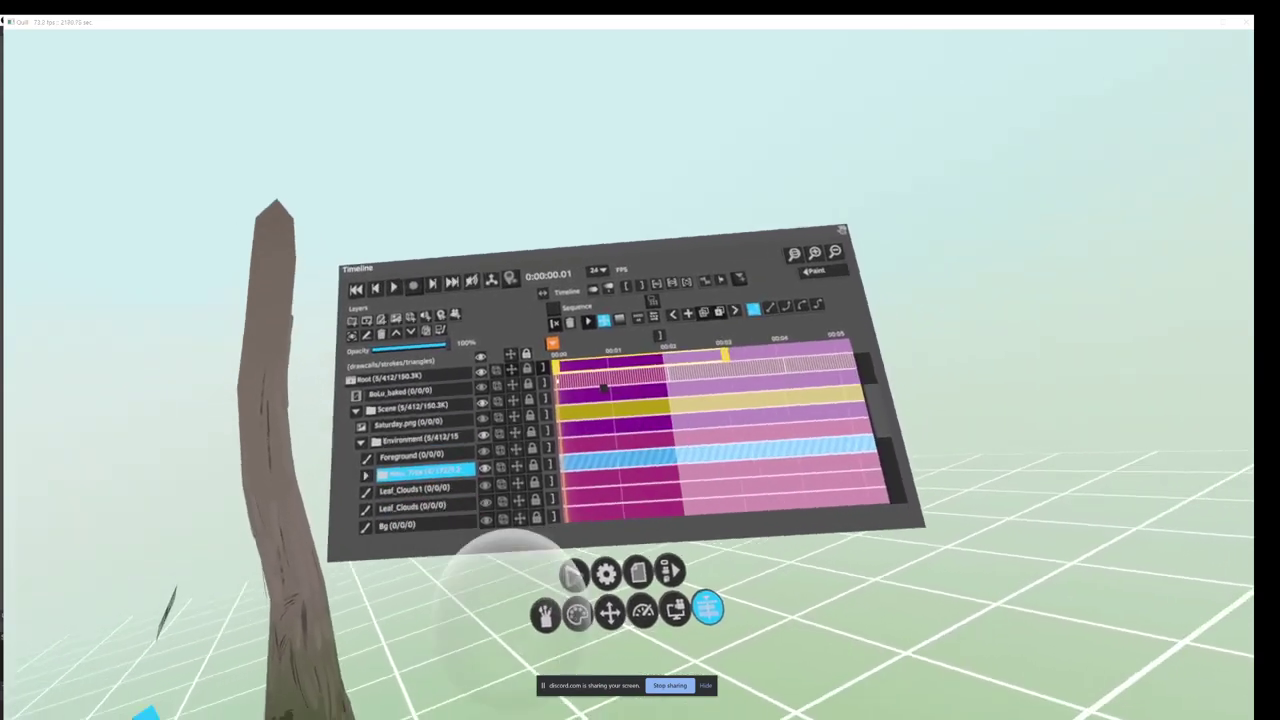
pyautogui.click(545, 614)
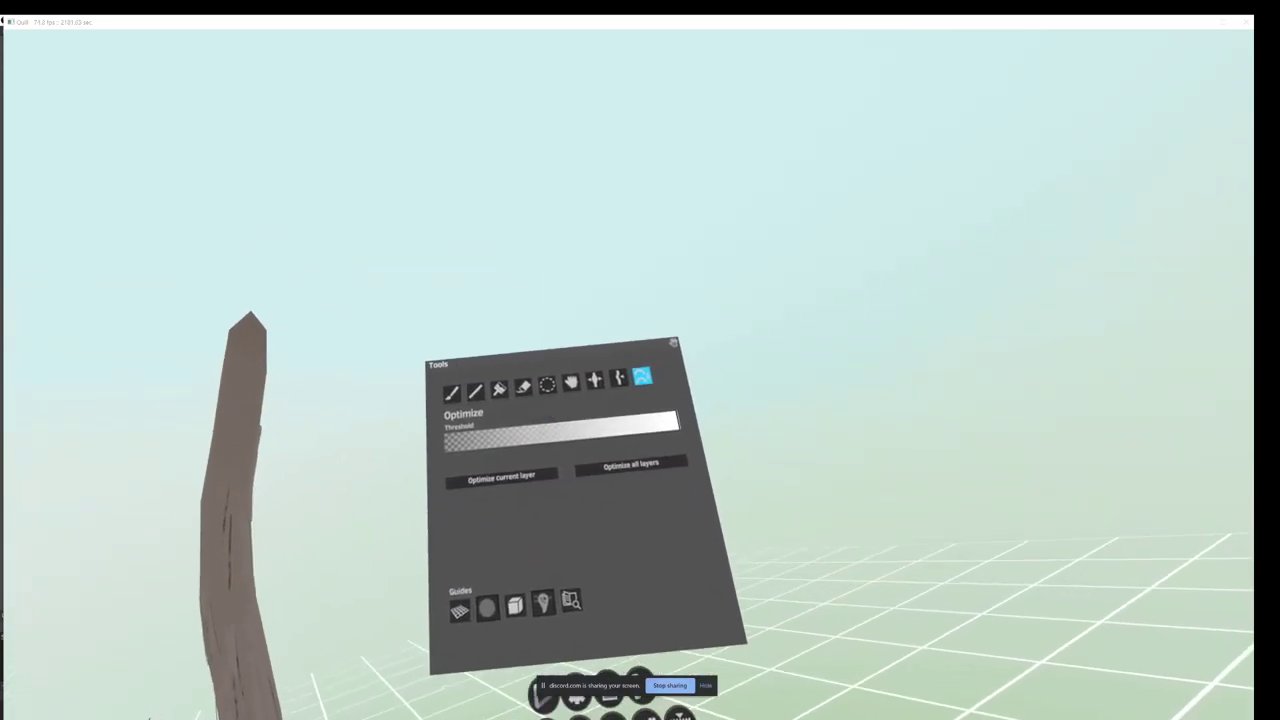
pyautogui.click(550, 414)
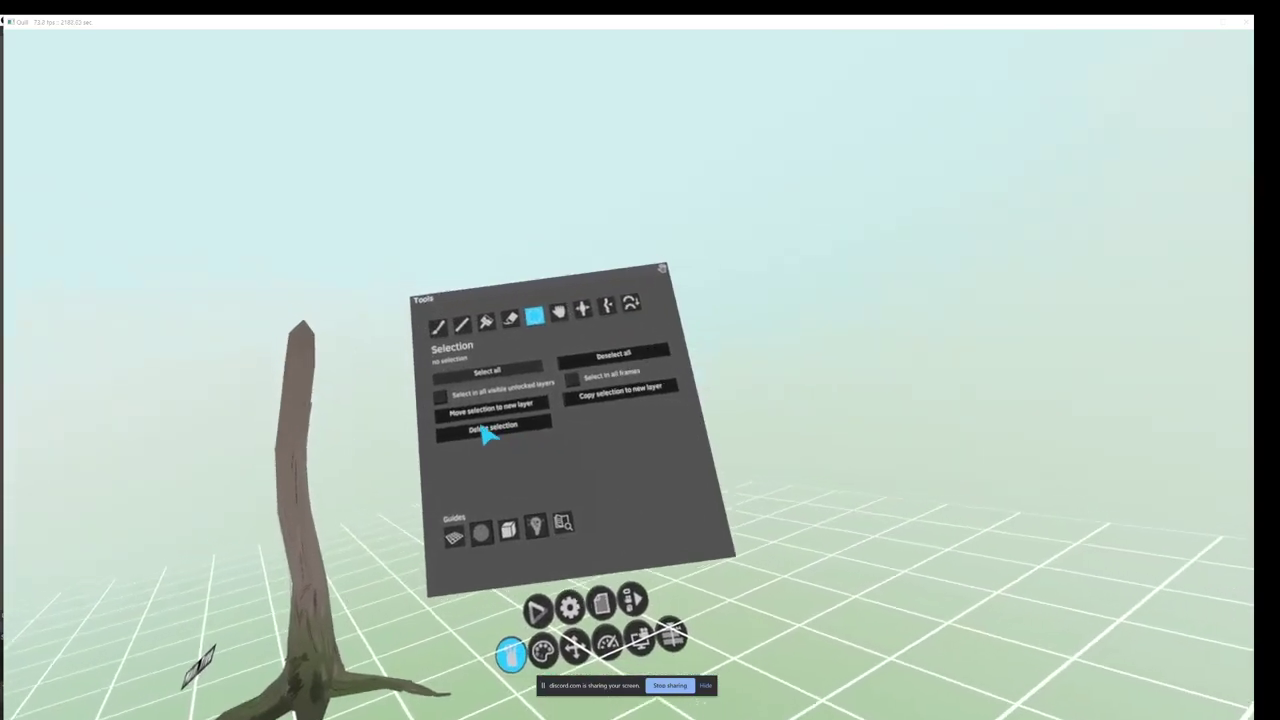
# Step: Enable selecting in all visible unlocked layers and select the strokes of the main tree
pyautogui.click(523, 410)
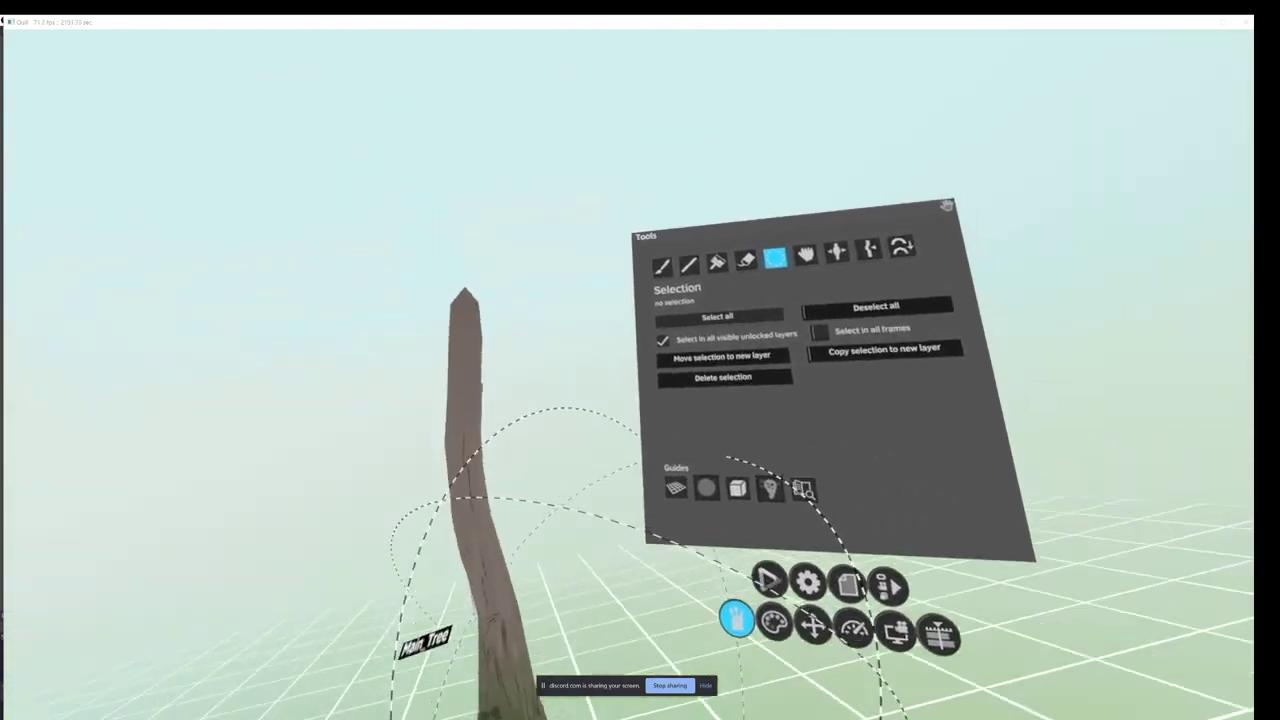
pyautogui.moveTo(453, 285); pyautogui.dragTo(568, 646)
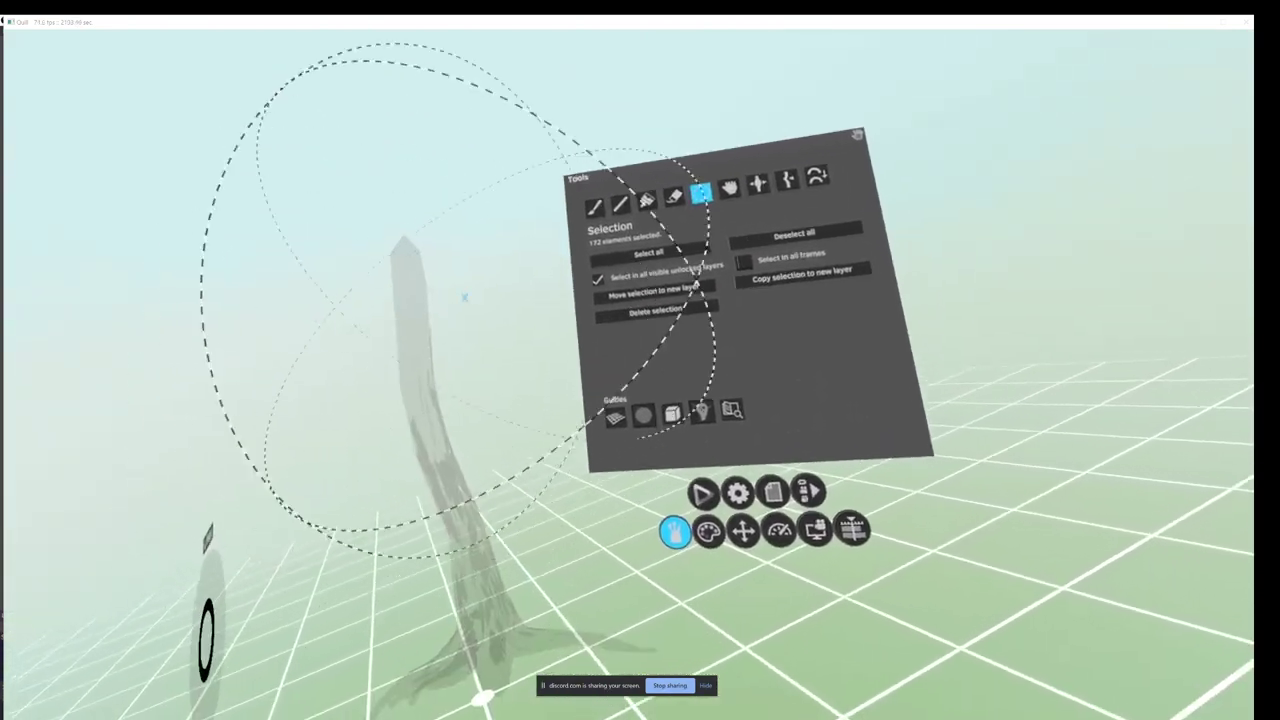
# Step: Move the selected tree strokes with the Grab tool, then return to the Selection tool with nothing selected
pyautogui.click(763, 219)
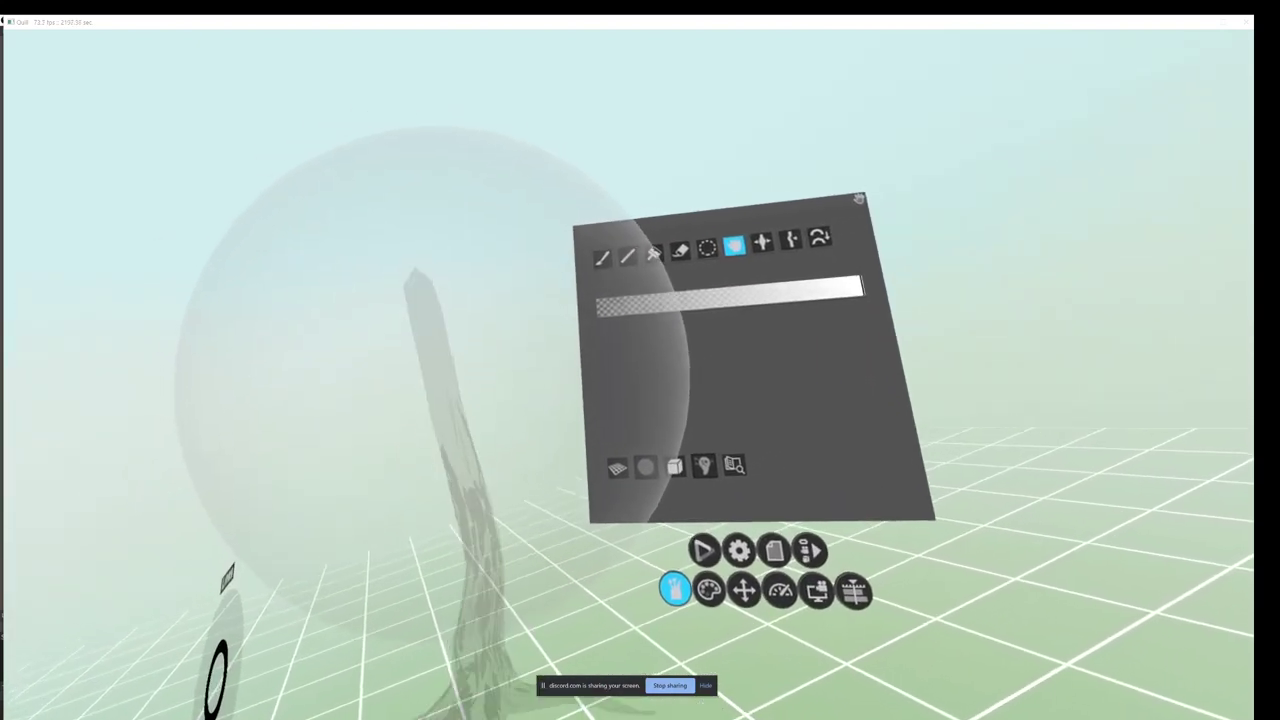
pyautogui.moveTo(391, 346); pyautogui.dragTo(330, 310)
pyautogui.moveTo(475, 490)
pyautogui.mouseDown()
pyautogui.moveTo(480, 543)
pyautogui.moveTo(470, 515)
pyautogui.mouseUp()
pyautogui.moveTo(457, 470)
pyautogui.mouseDown()
pyautogui.moveTo(463, 520)
pyautogui.moveTo(490, 510)
pyautogui.mouseUp()
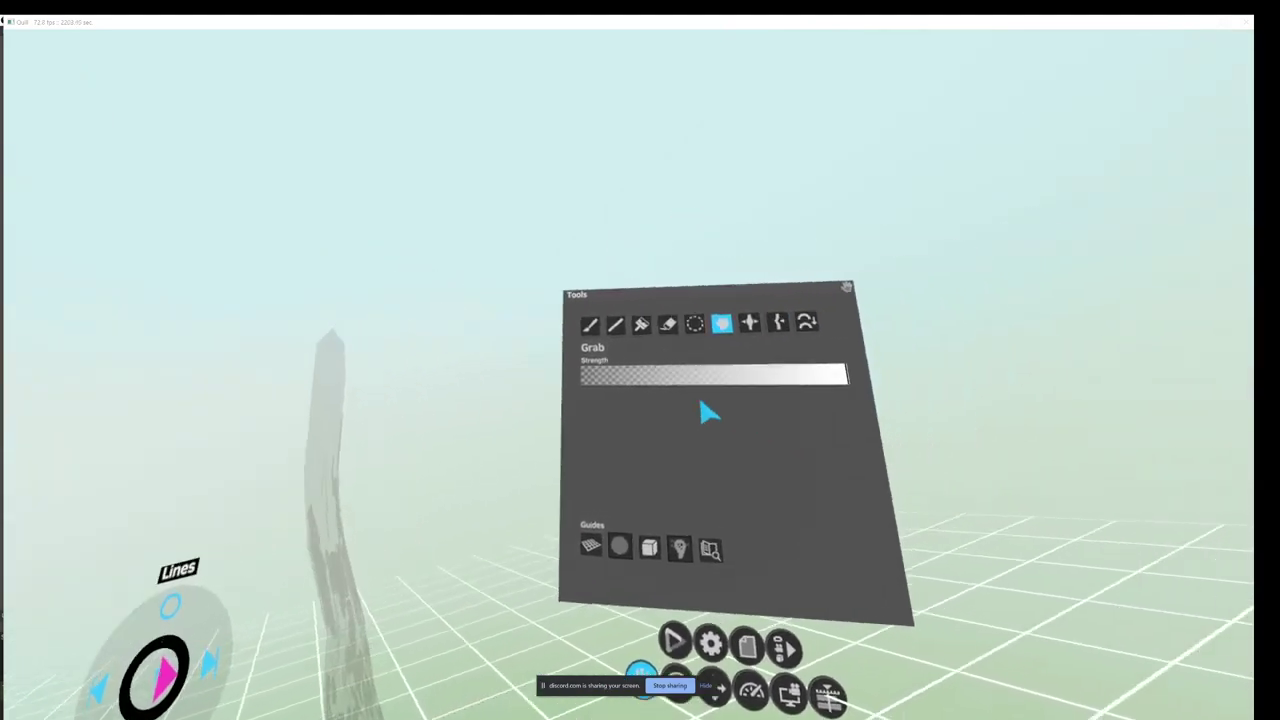
pyautogui.click(772, 319)
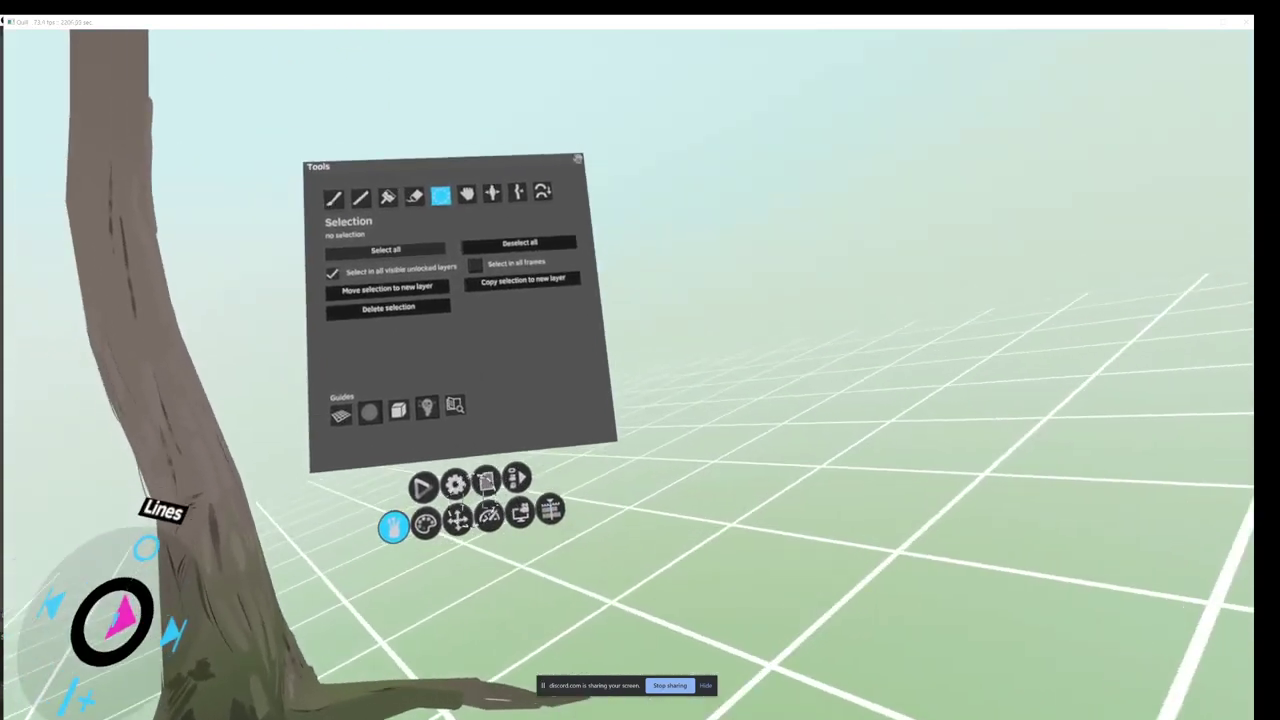
pyautogui.click(486, 481)
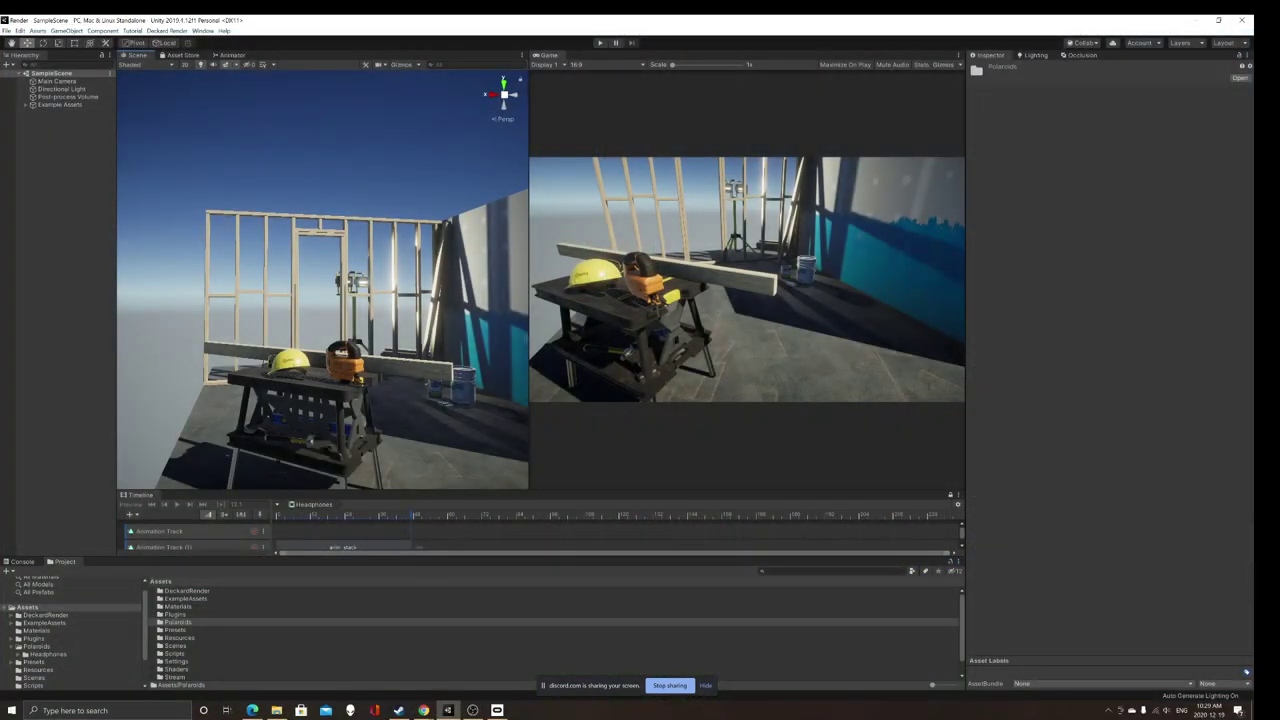
# Step: Switch to Unity, widen the Scene view and examine the sample scene around the workbench, stud wall and paint buckets
pyautogui.moveTo(529, 280); pyautogui.dragTo(554, 280)
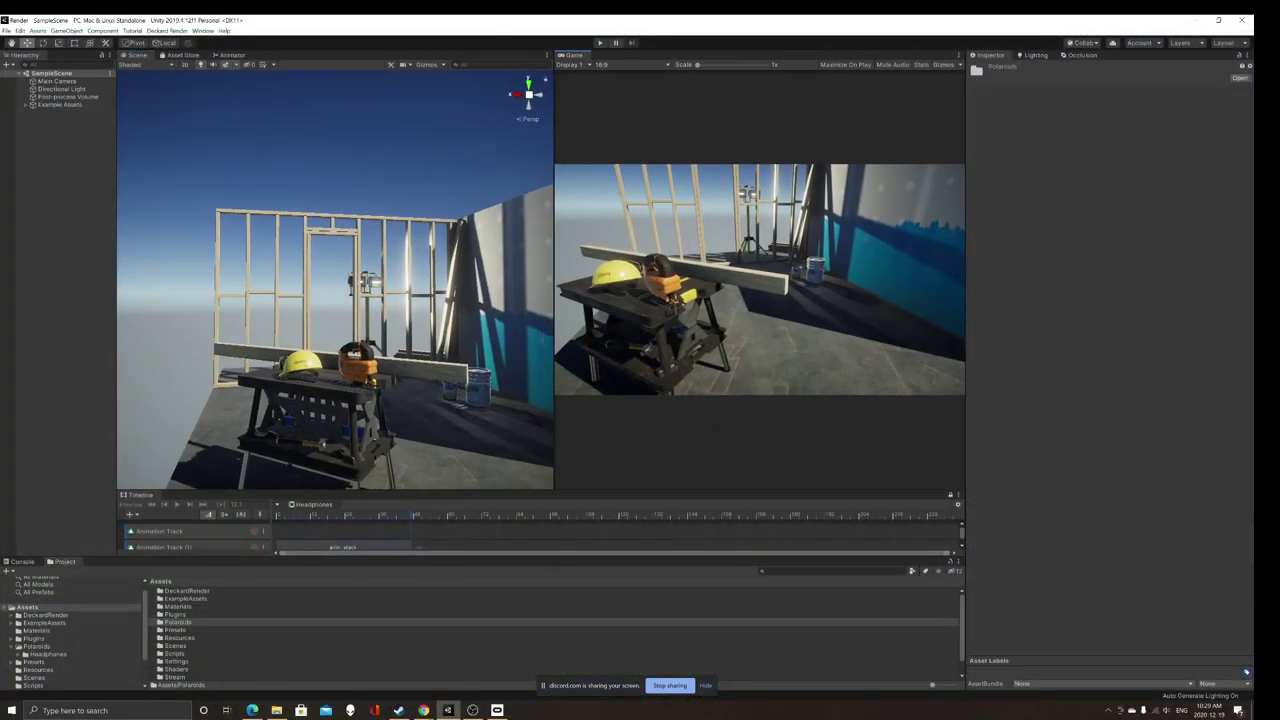
pyautogui.moveTo(335, 280); pyautogui.dragTo(389, 298, button='right')
pyautogui.scroll(-3, 430, 310)
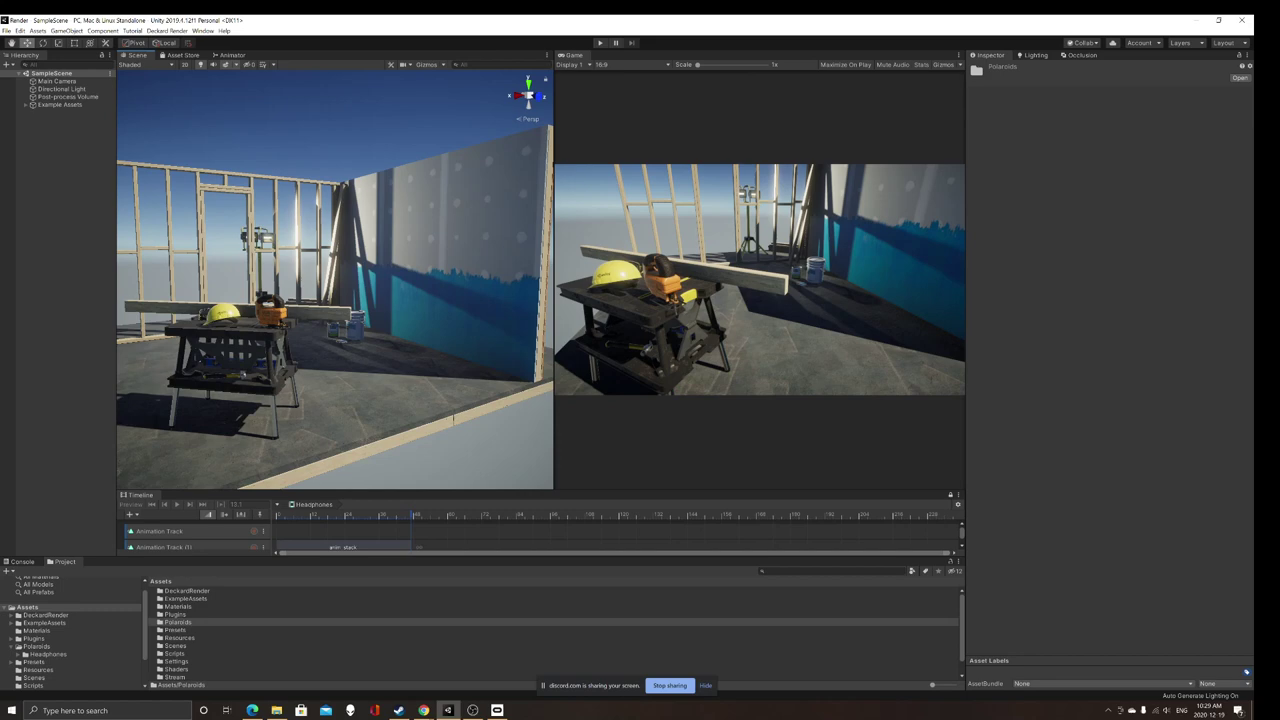
pyautogui.scroll(-1, 555, 633)
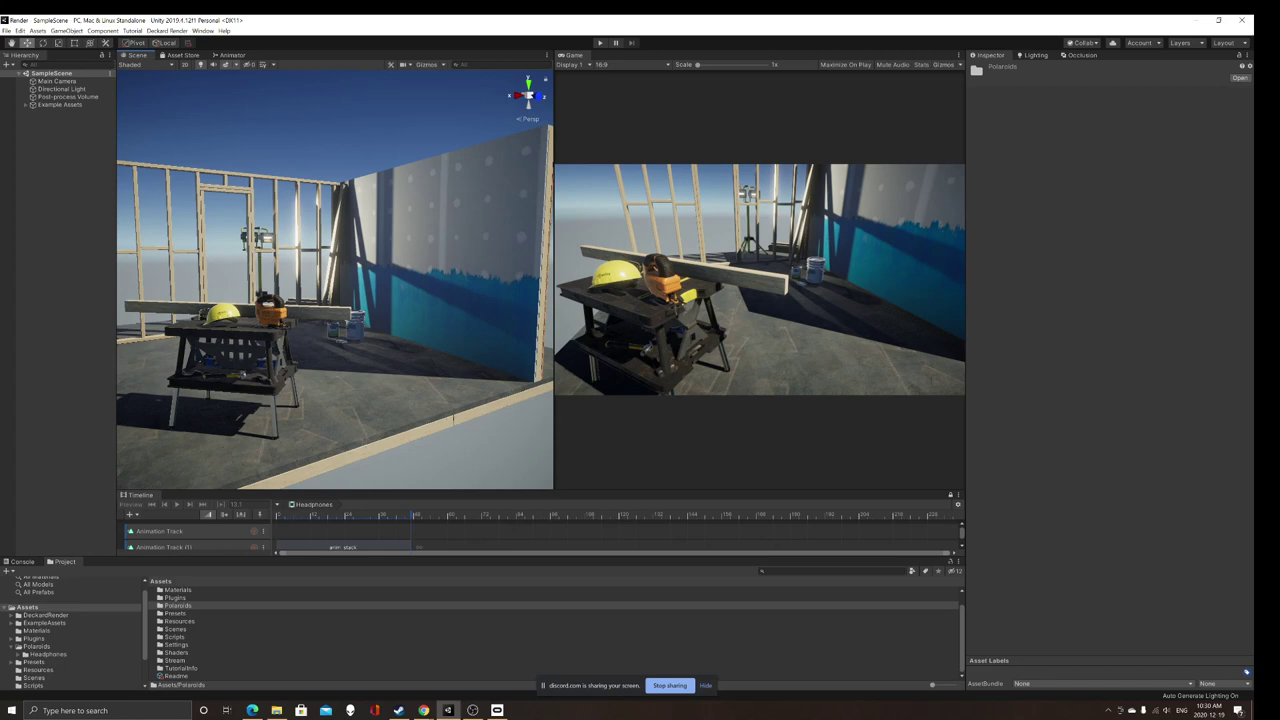
pyautogui.moveTo(335, 280); pyautogui.dragTo(215, 280, button='right')
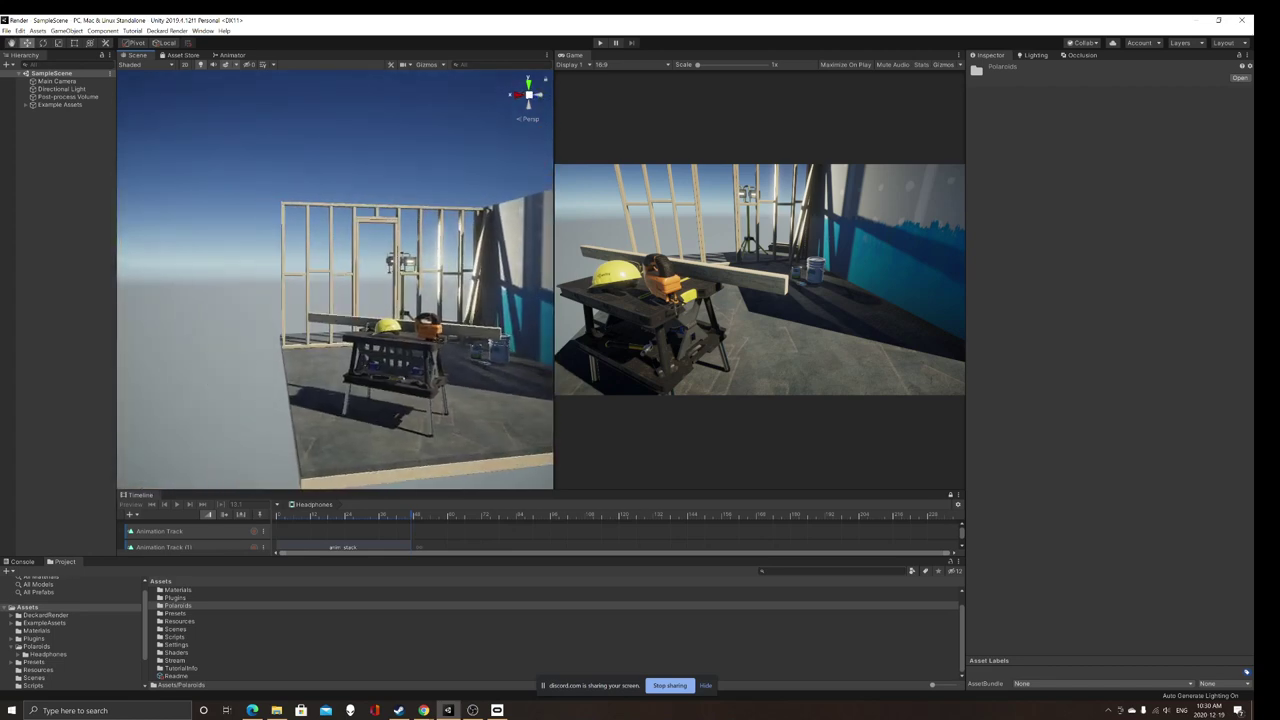
pyautogui.press('w')
pyautogui.moveTo(370, 320); pyautogui.dragTo(545, 377, button='right')
pyautogui.moveTo(368, 352); pyautogui.dragTo(311, 387, button='right')
pyautogui.scroll(3, 338, 344)
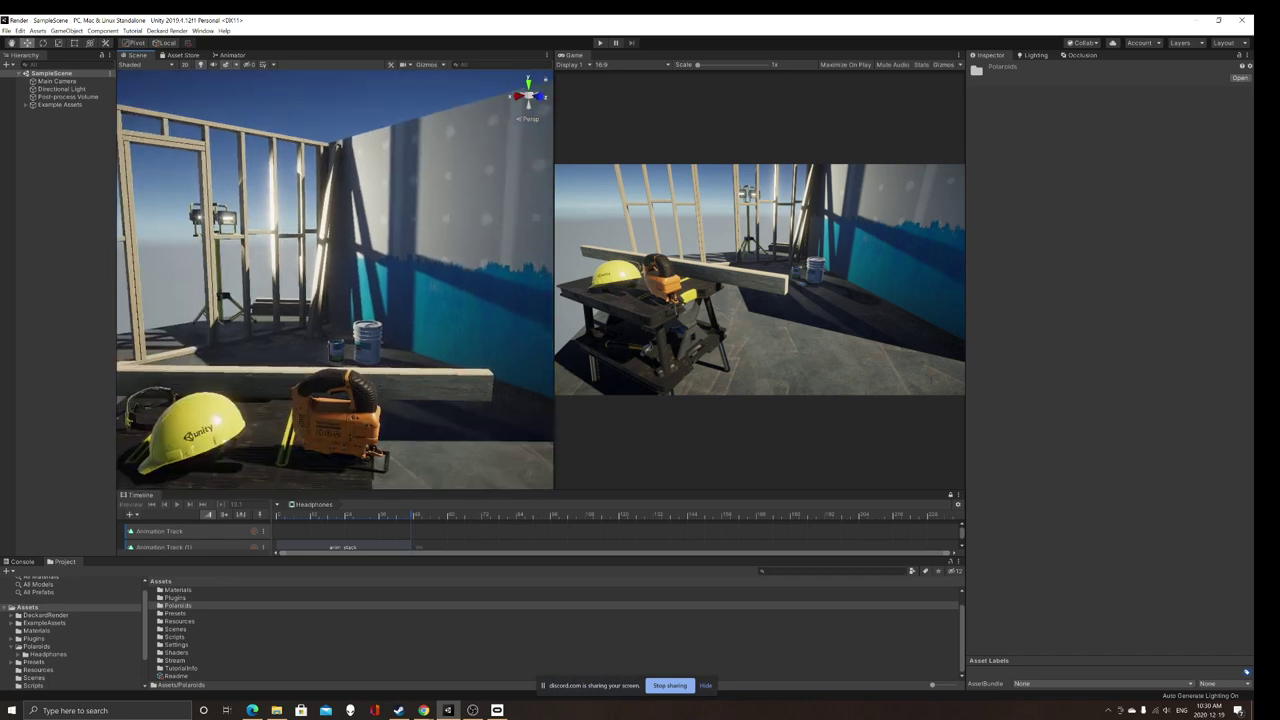
pyautogui.scroll(-3, 311, 387)
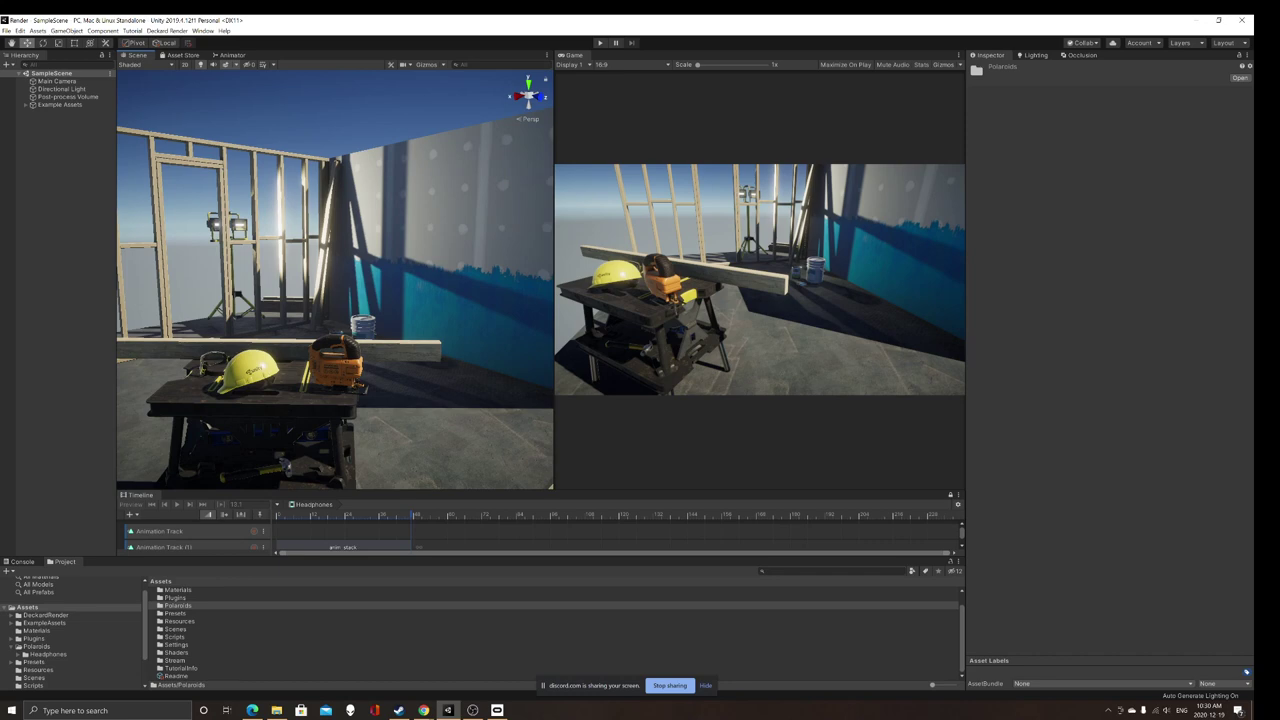
pyautogui.moveTo(337, 334); pyautogui.dragTo(243, 334, button='right')
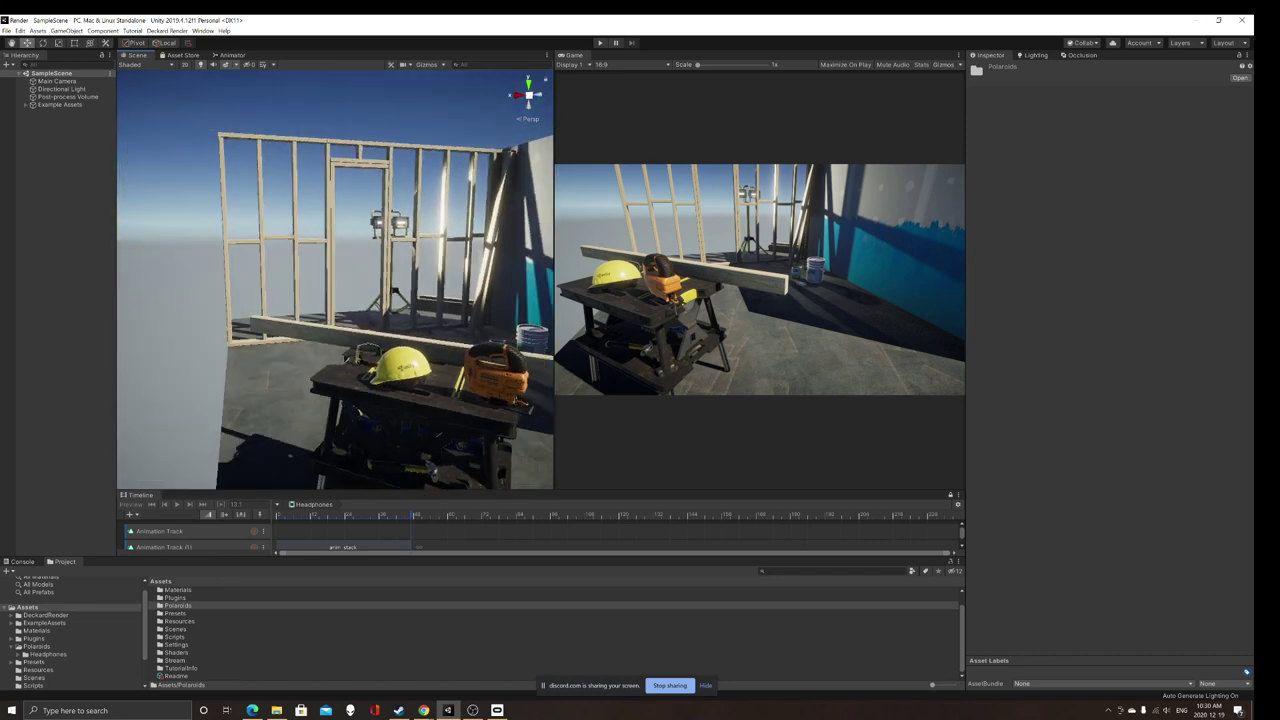
pyautogui.moveTo(226, 252); pyautogui.dragTo(241, 252, button='right')
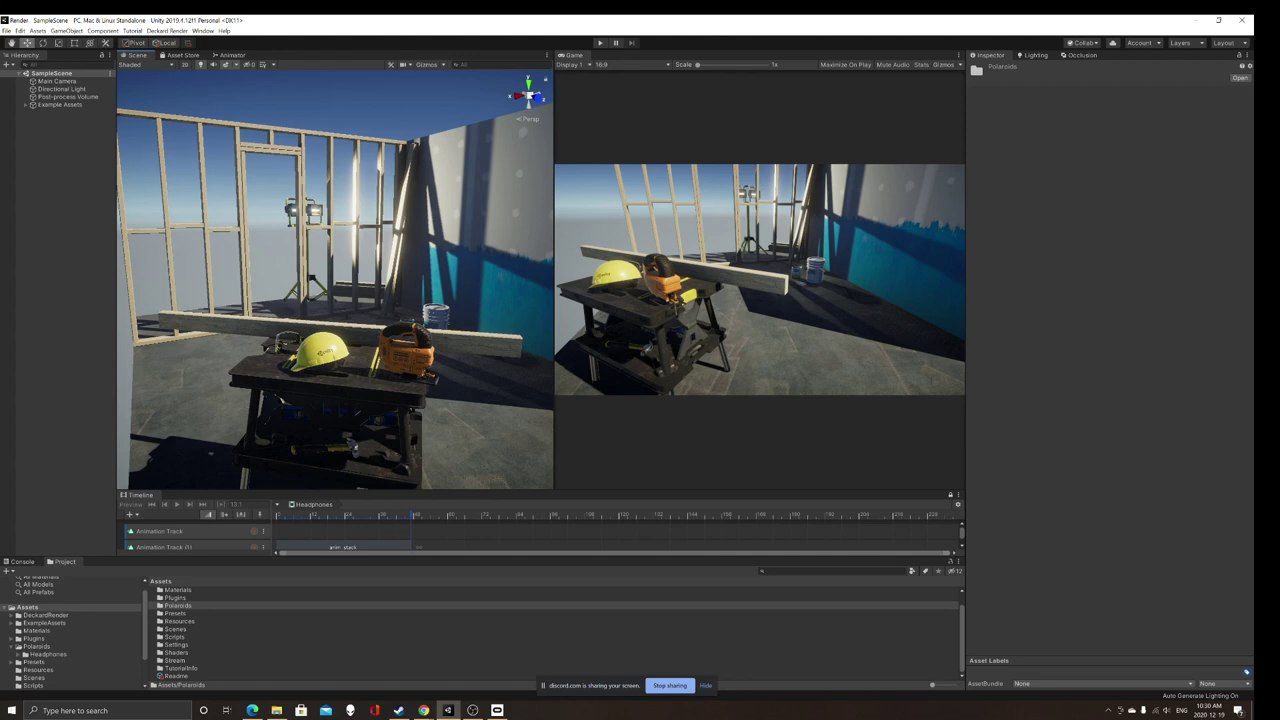
pyautogui.moveTo(335, 280)
pyautogui.mouseDown(button='right')
pyautogui.moveTo(415, 292)
pyautogui.moveTo(375, 292)
pyautogui.mouseUp(button='right')
pyautogui.press('w')
pyautogui.moveTo(236, 252); pyautogui.dragTo(236, 252, button='right')
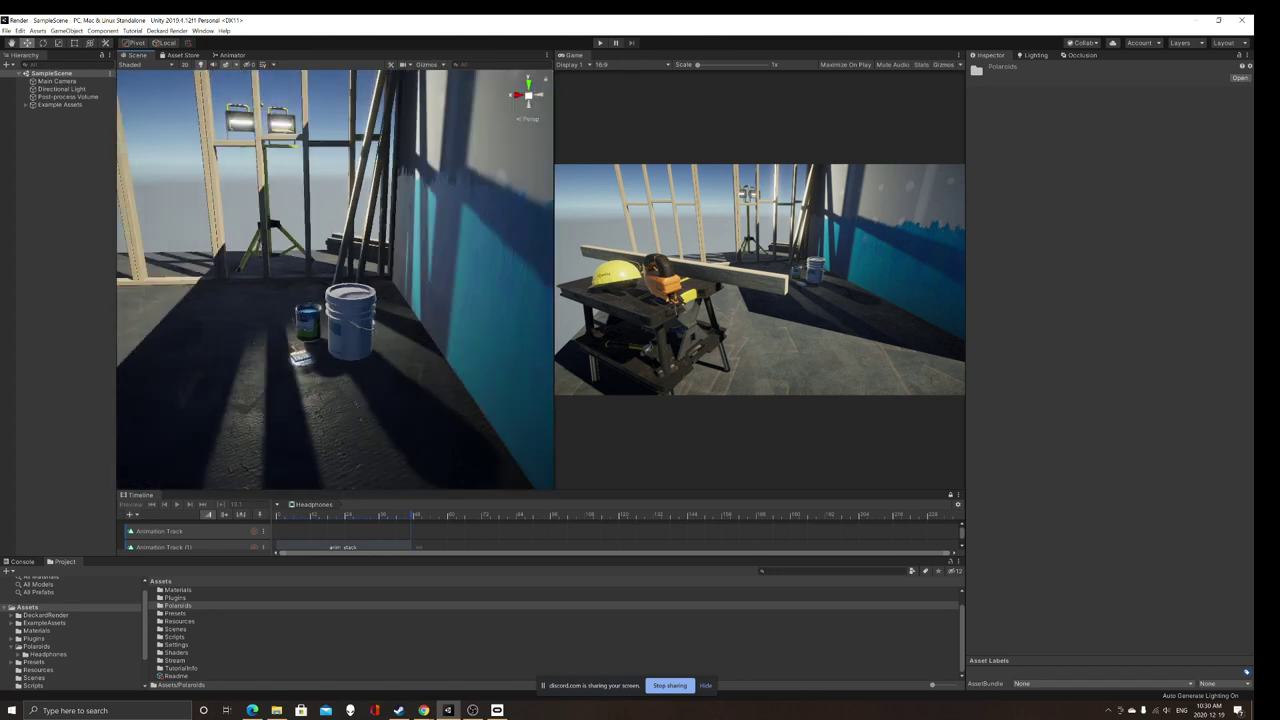
# Step: Open the Stream folder inside the project's Assets
pyautogui.scroll(1, 550, 630)
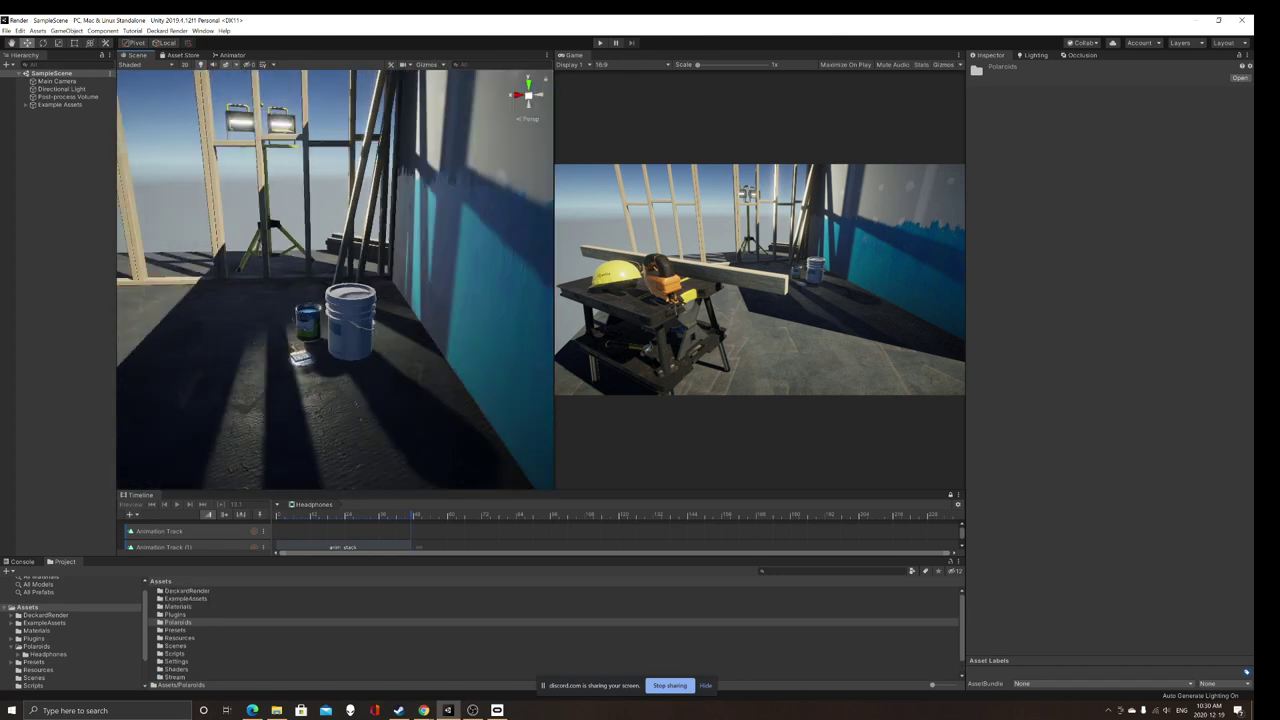
pyautogui.scroll(-1, 550, 633)
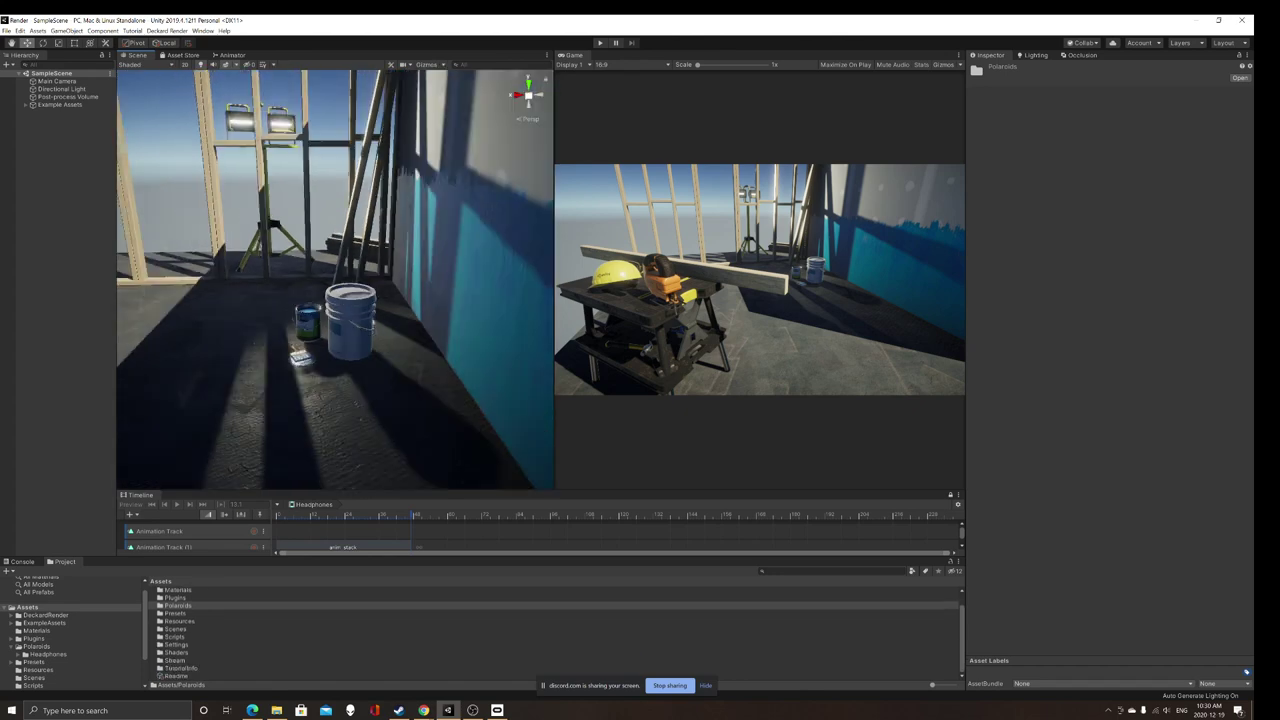
pyautogui.doubleClick(175, 660)
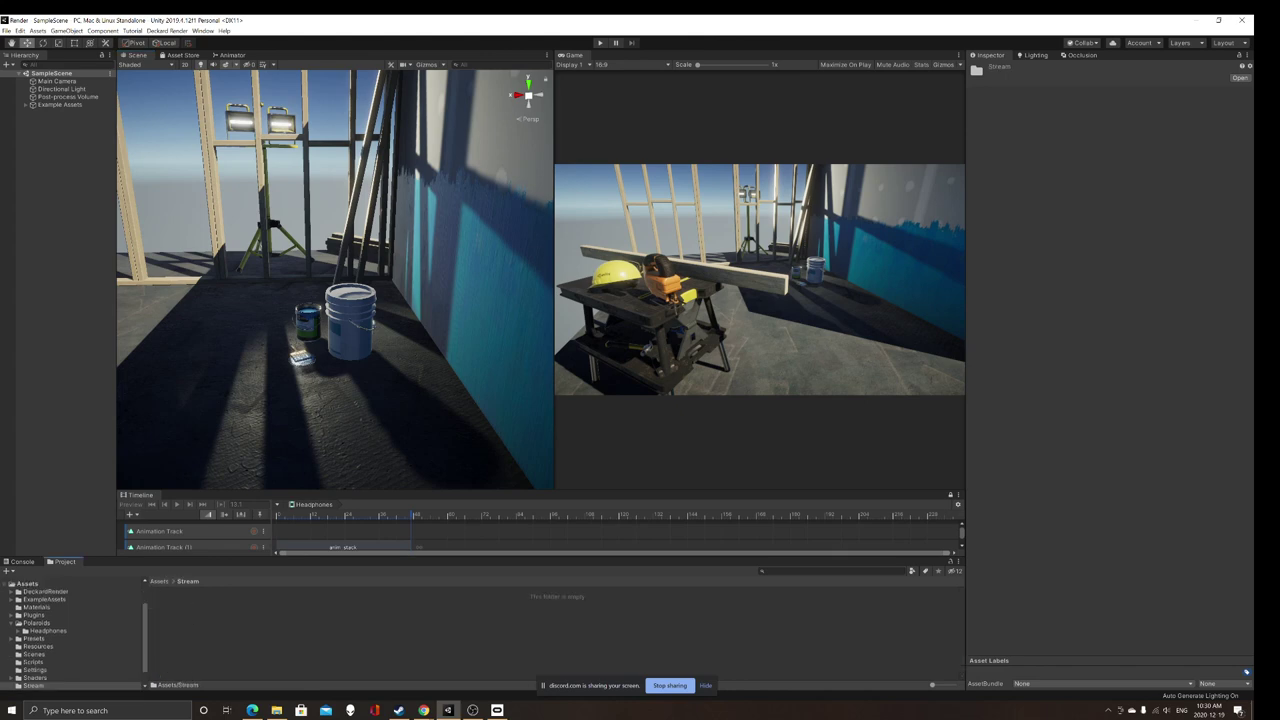
# Step: Import the Bolu_Headphones, Grass_Loop, Environment and Flowers_Loop models from the Headphones folder in File Explorer into Unity's Stream folder
pyautogui.moveTo(276, 710)
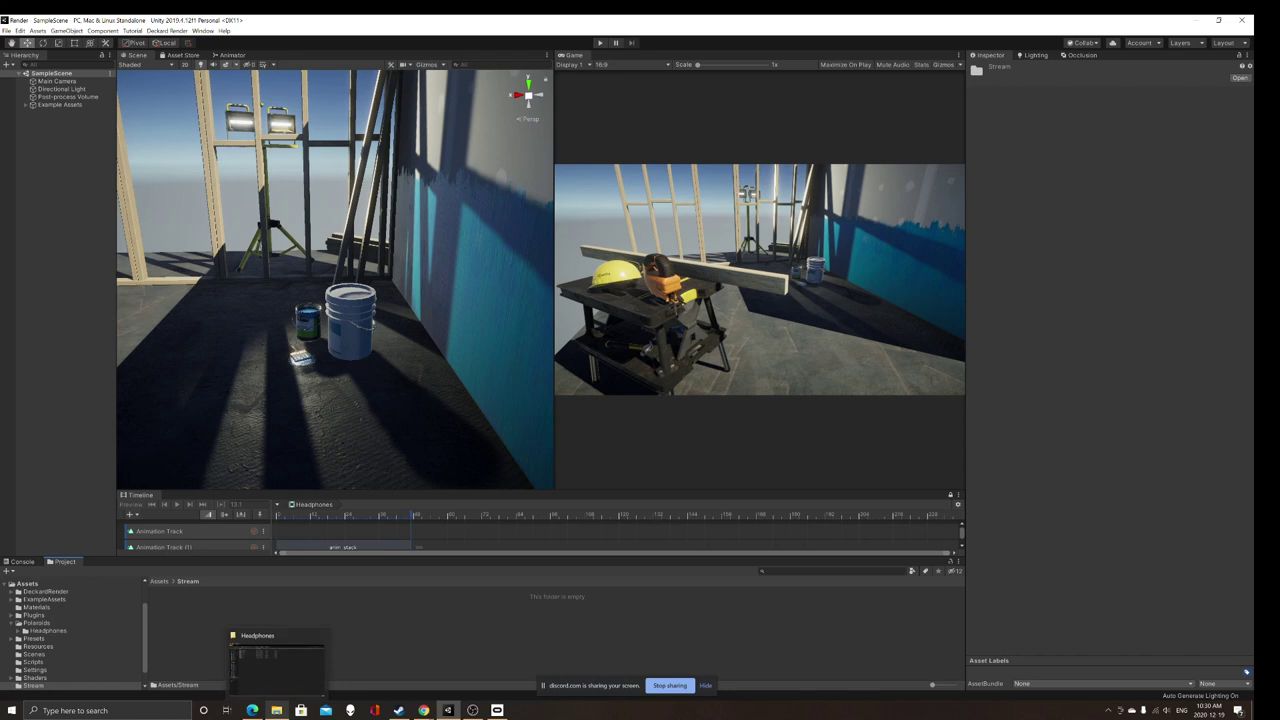
pyautogui.click(276, 665)
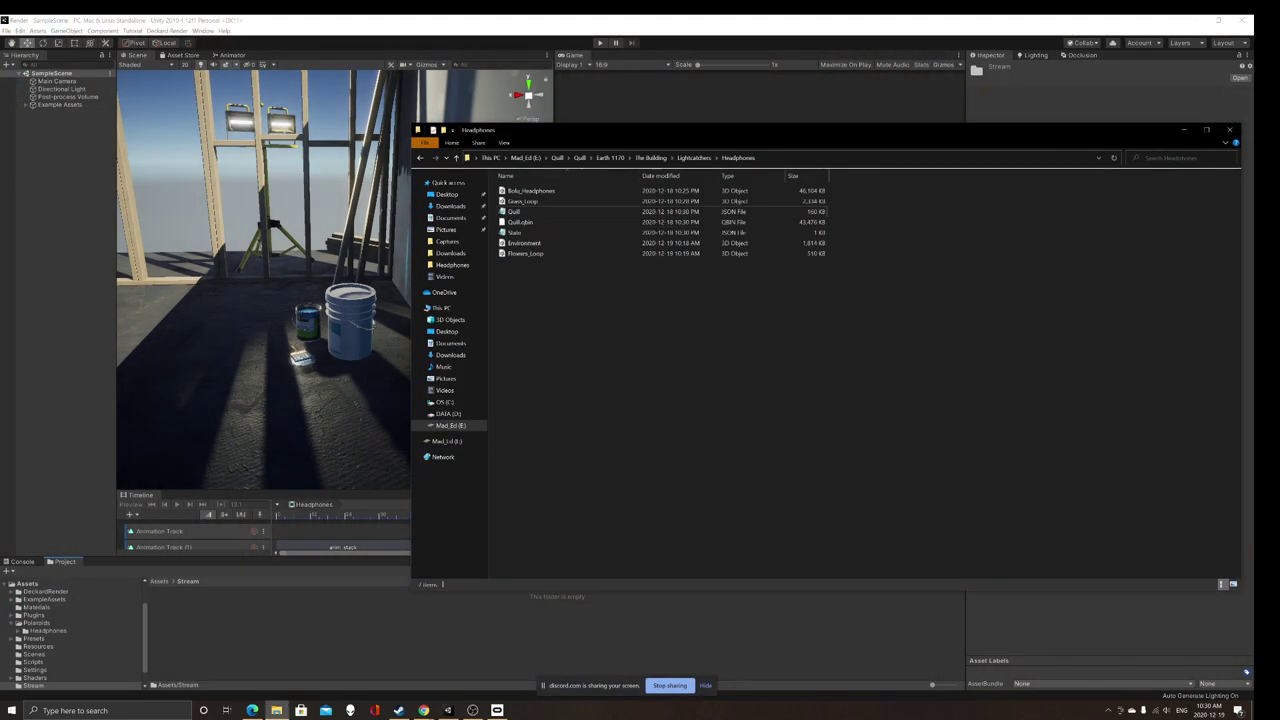
pyautogui.moveTo(566, 130); pyautogui.dragTo(670, 230)
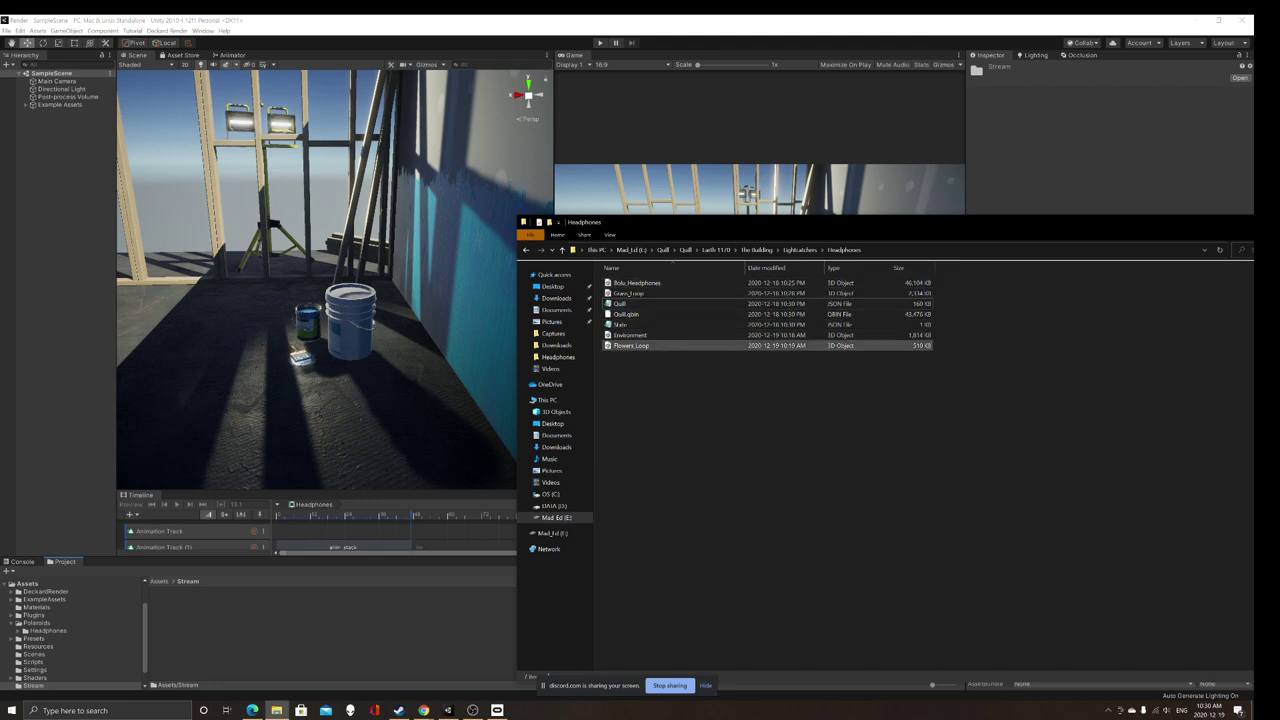
pyautogui.click(631, 336)
pyautogui.click(628, 293)
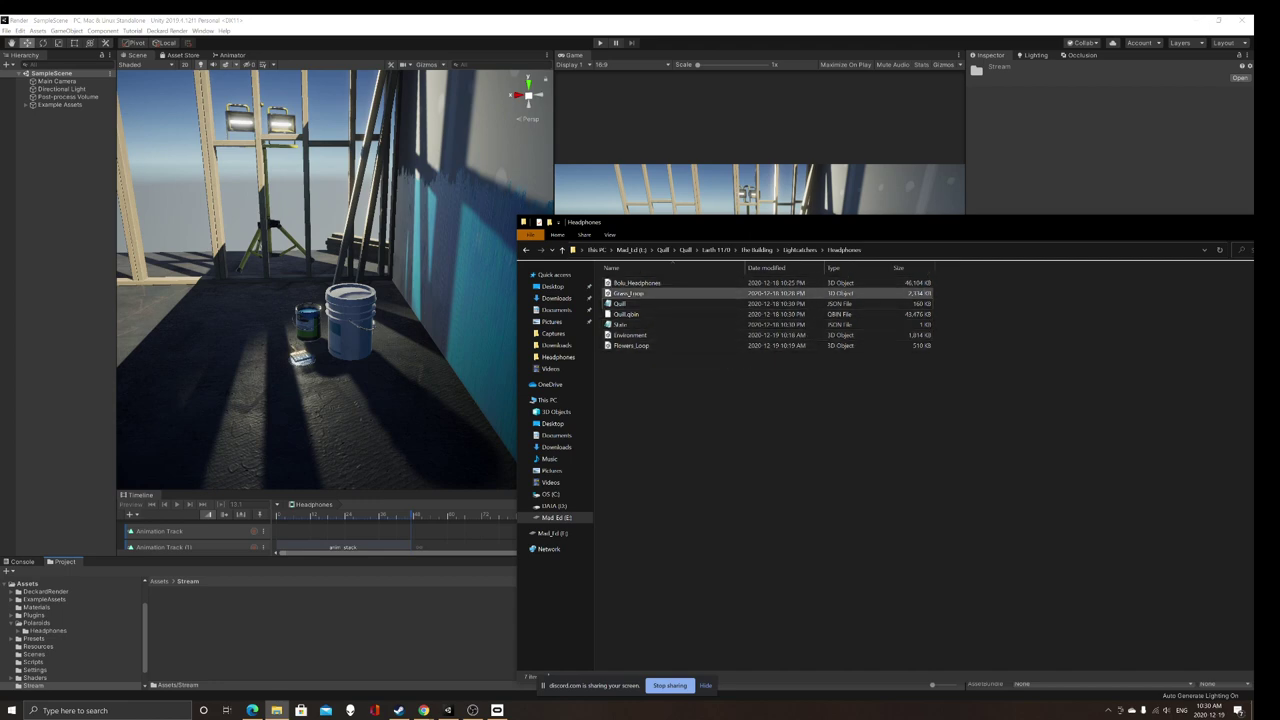
pyautogui.click(631, 335)
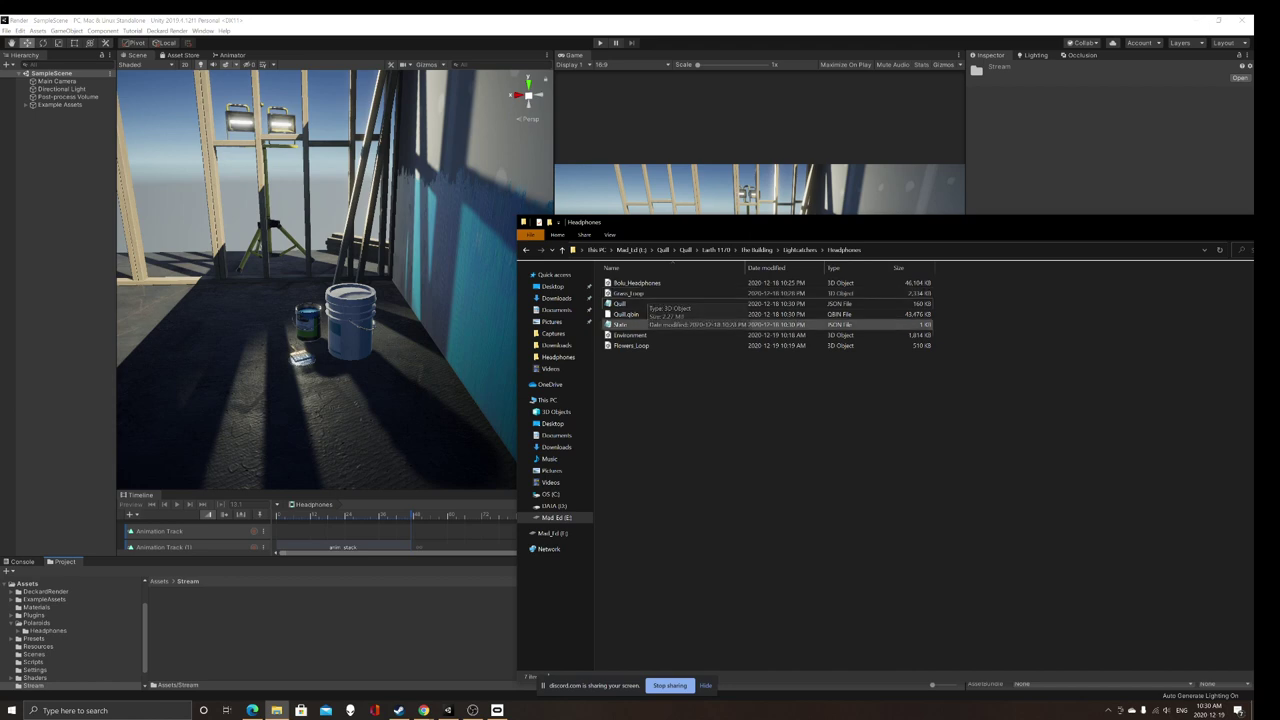
pyautogui.keyDown('ctrl'); pyautogui.click(631, 345); pyautogui.keyUp('ctrl')
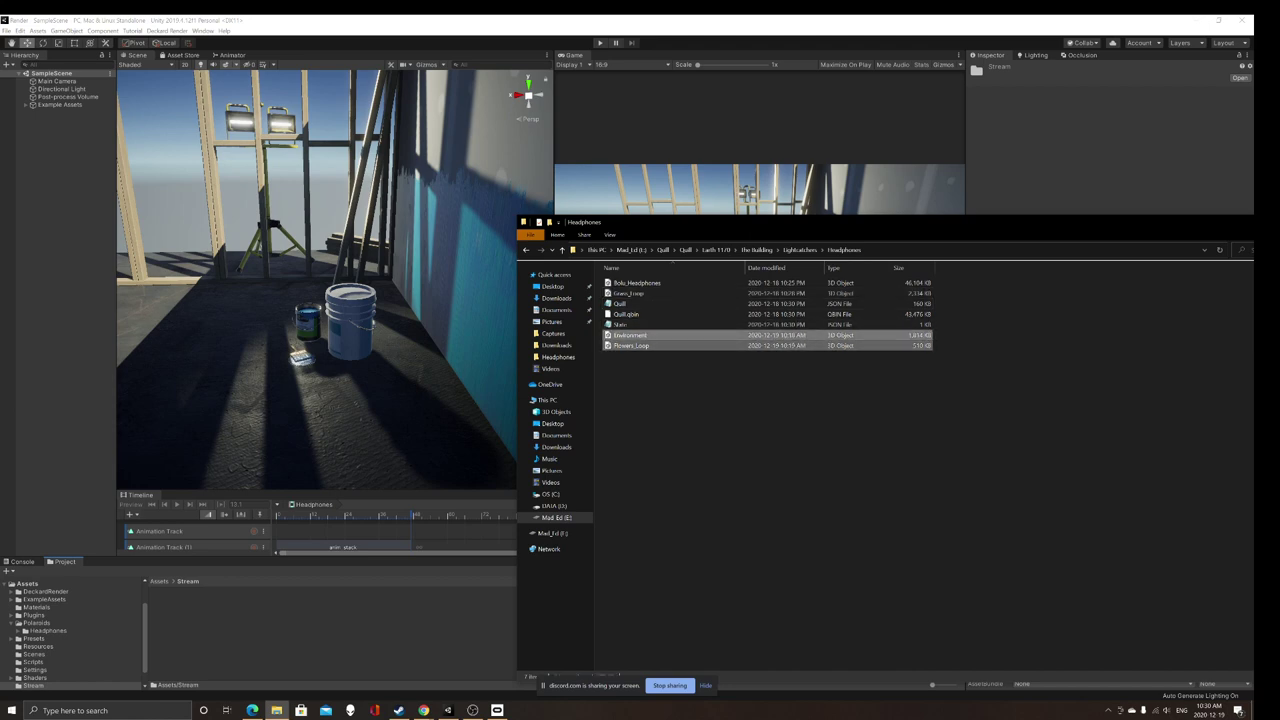
pyautogui.keyDown('ctrl'); pyautogui.click(628, 293); pyautogui.keyUp('ctrl')
pyautogui.keyDown('ctrl'); pyautogui.click(636, 283); pyautogui.keyUp('ctrl')
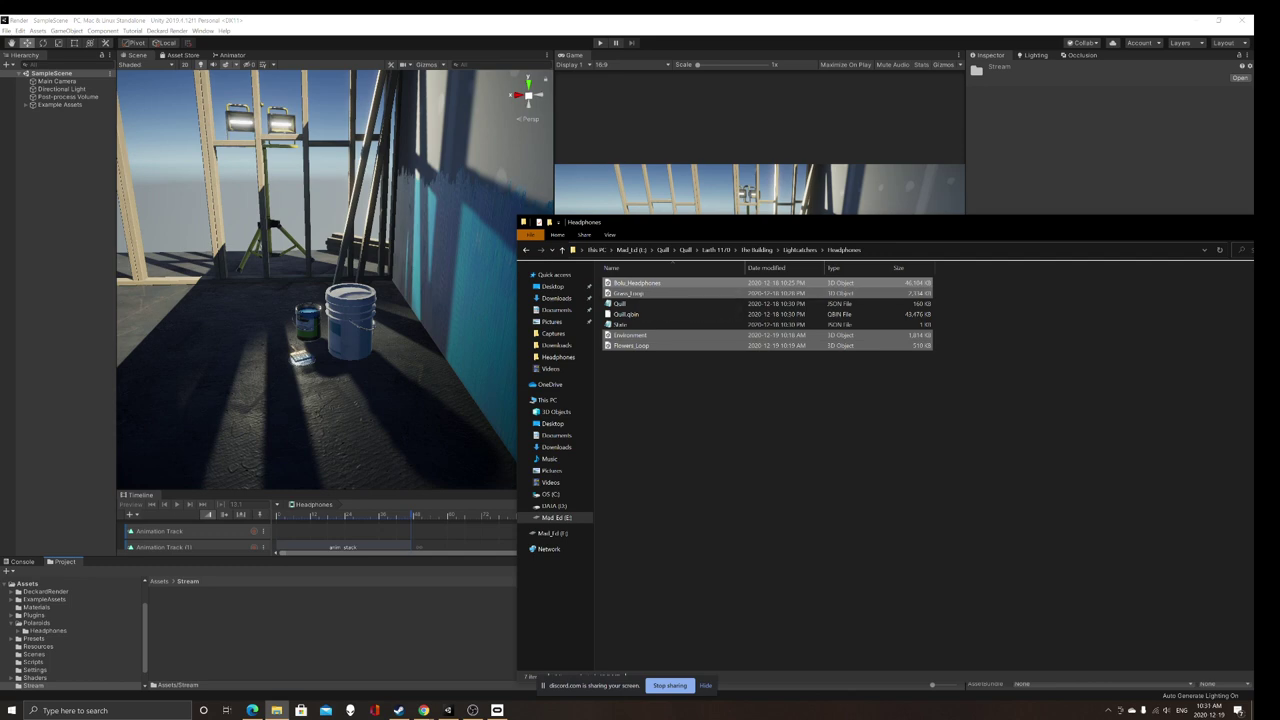
pyautogui.moveTo(625, 293); pyautogui.dragTo(340, 625)
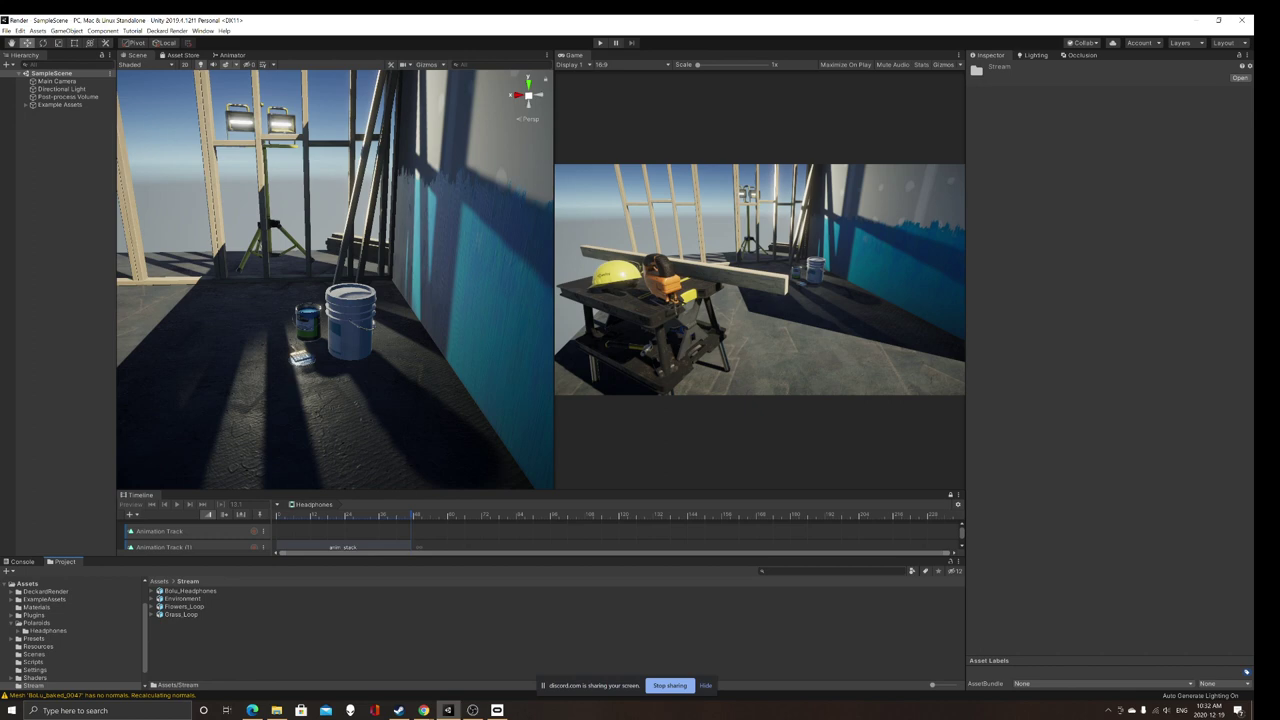
pyautogui.moveTo(340, 285); pyautogui.dragTo(380, 290, button='right')
pyautogui.scroll(-3, 425, 265)
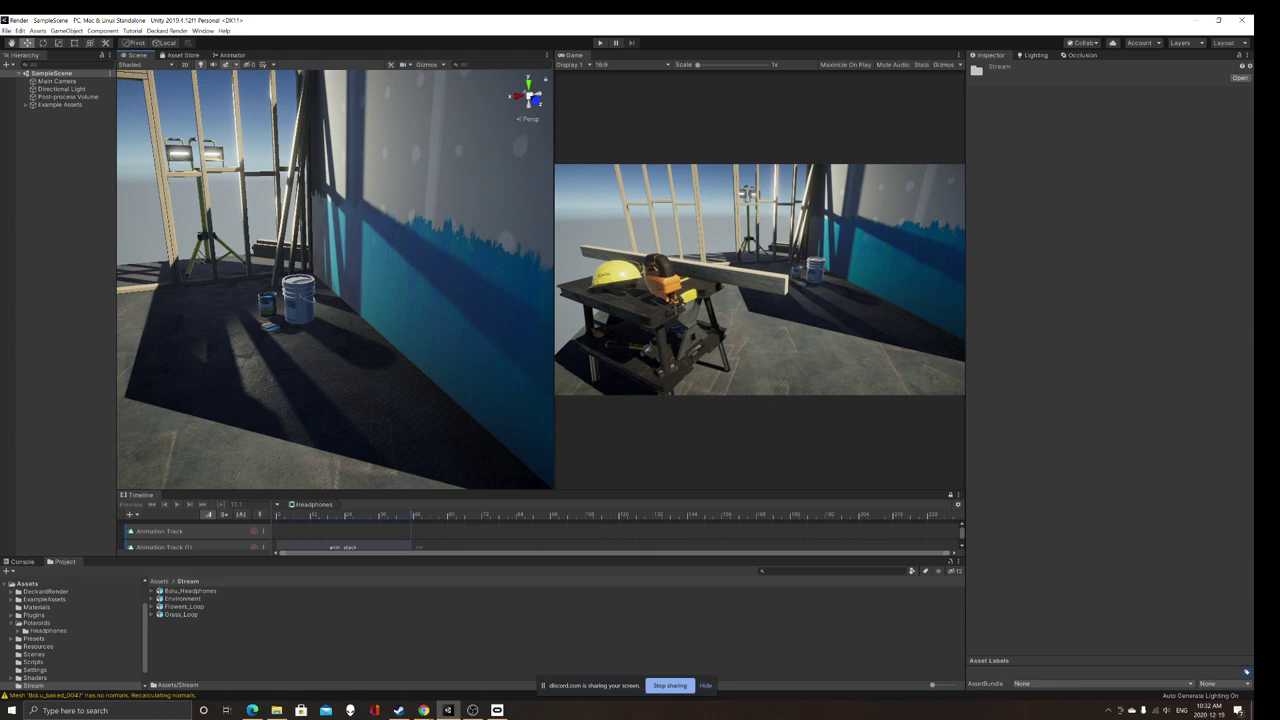
pyautogui.click(6, 30)
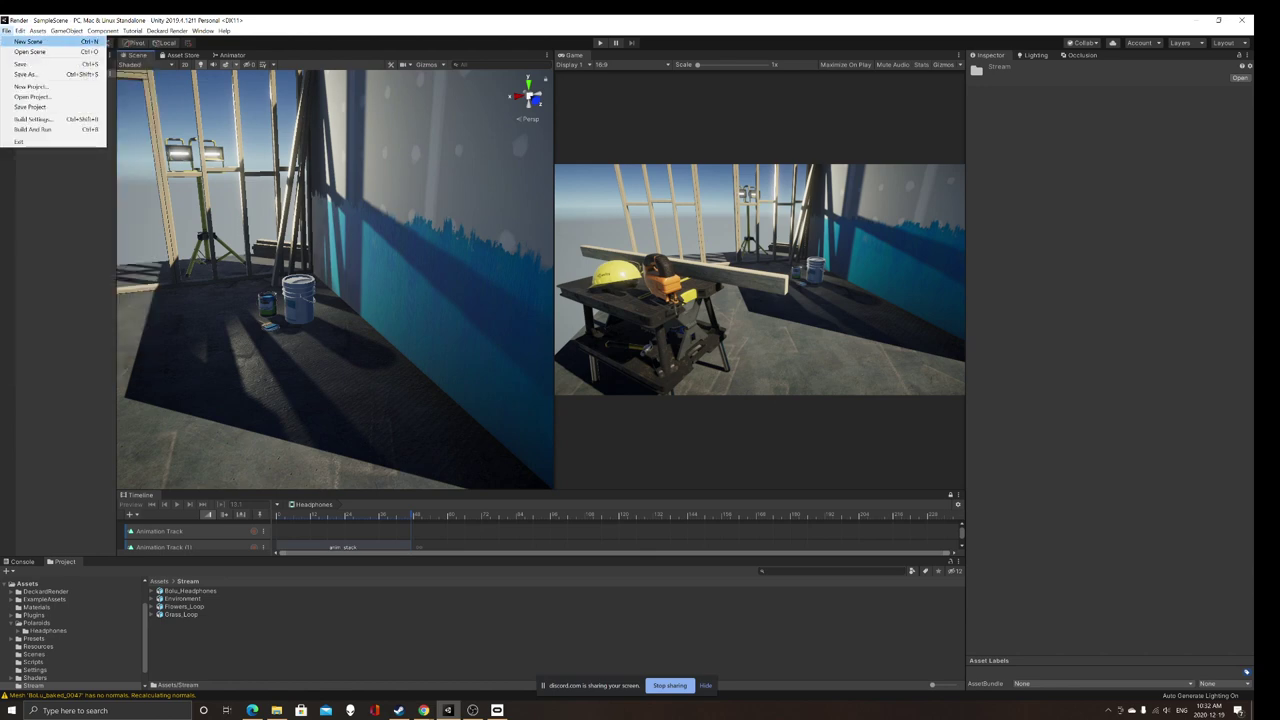
pyautogui.moveTo(166, 31)
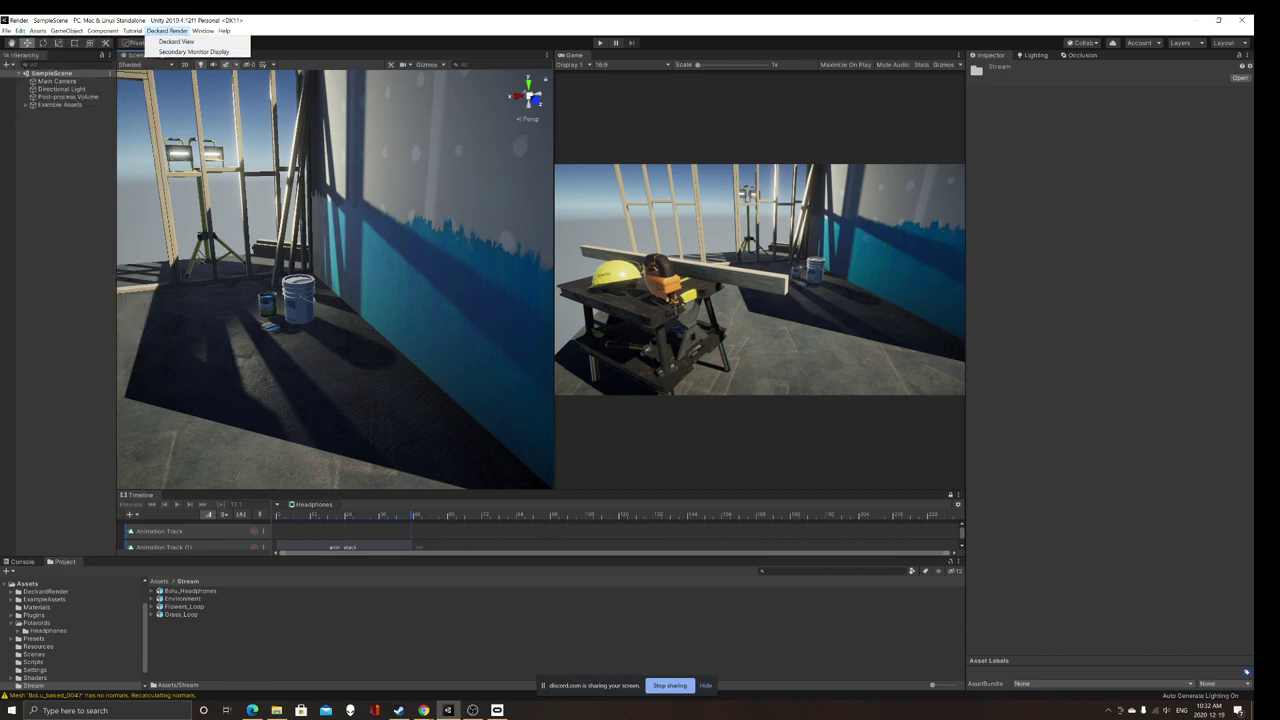
pyautogui.click(70, 190)
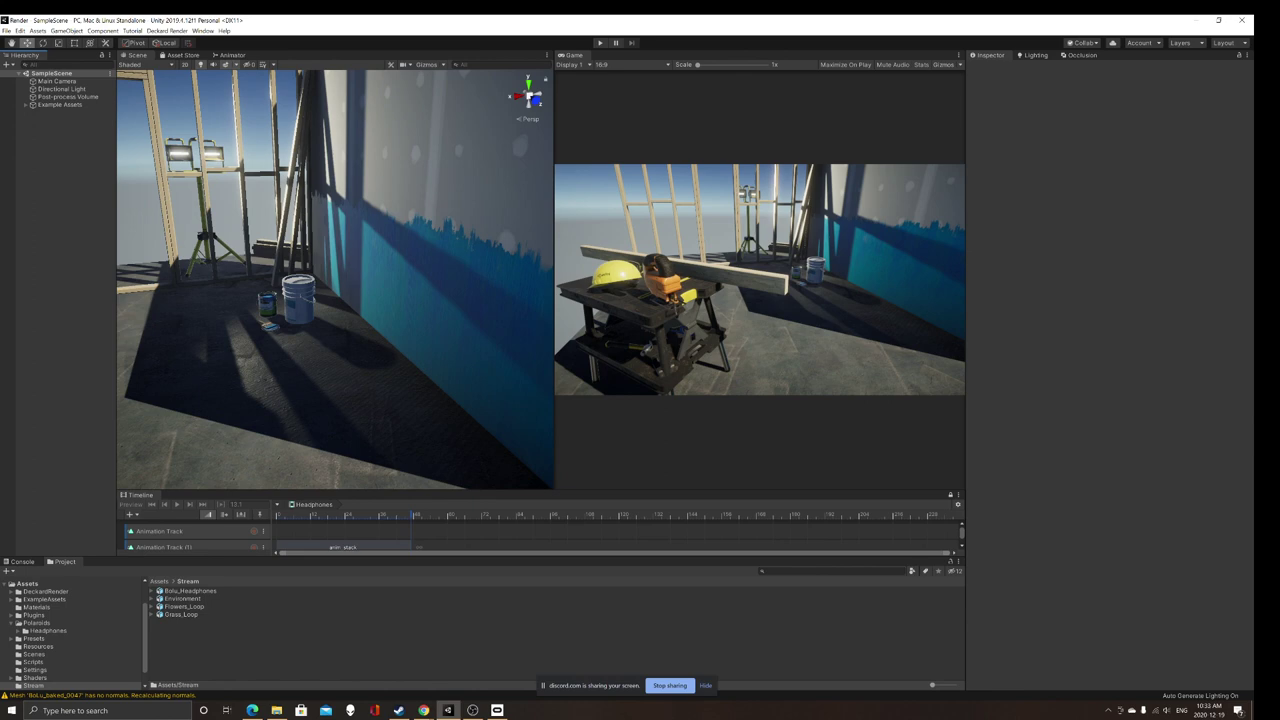
# Step: Create a new scene
pyautogui.click(6, 30)
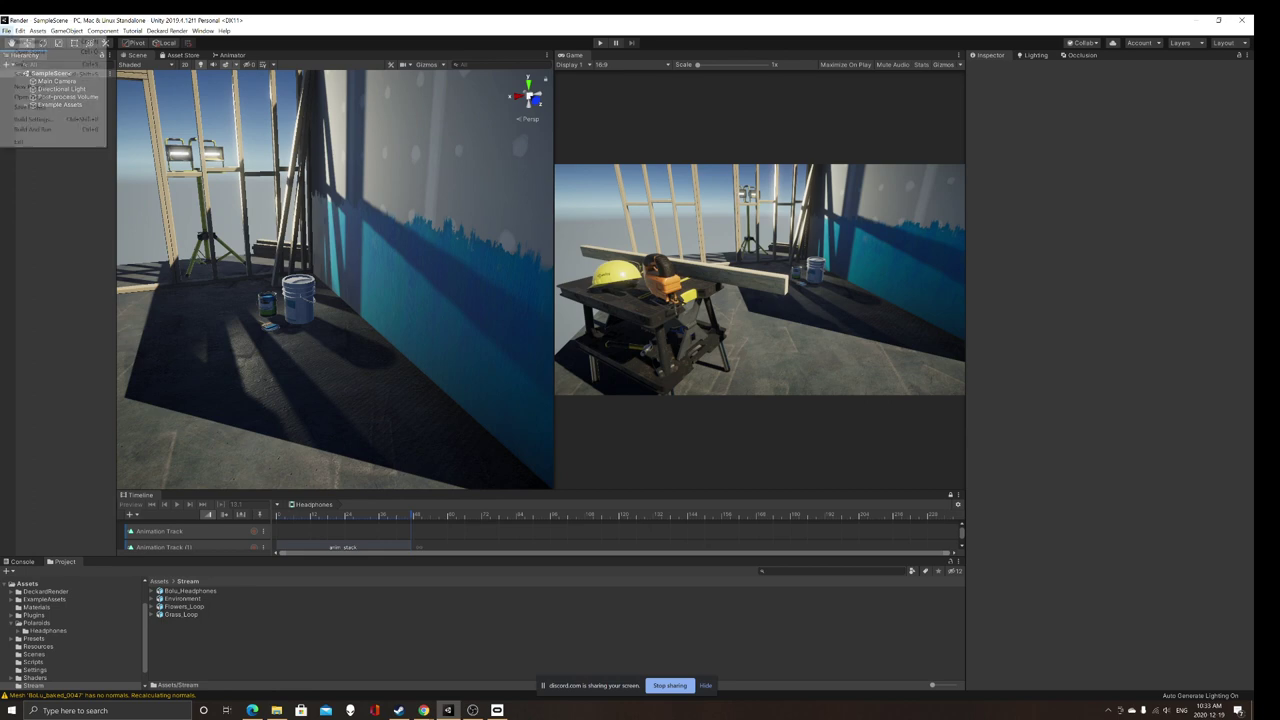
pyautogui.click(28, 41)
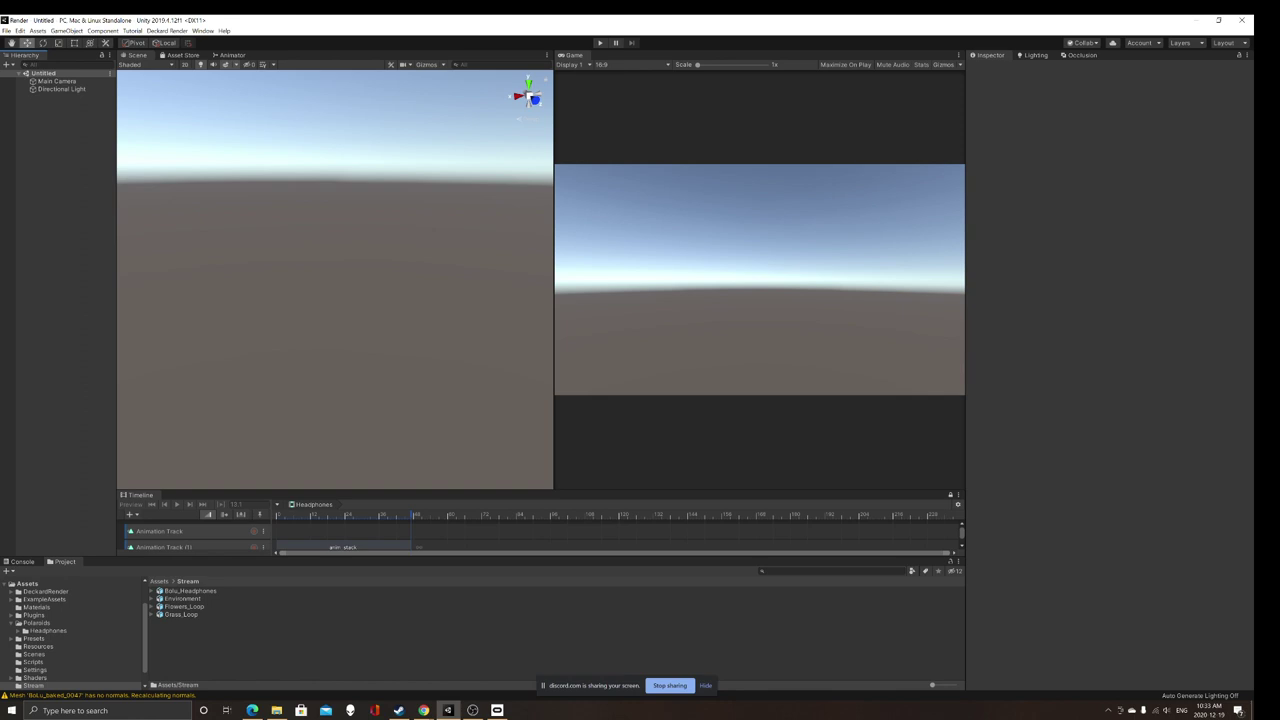
# Step: Add the Environment model from the Stream folder to the new scene's hierarchy and look at it up close
pyautogui.click(190, 591)
pyautogui.click(183, 599)
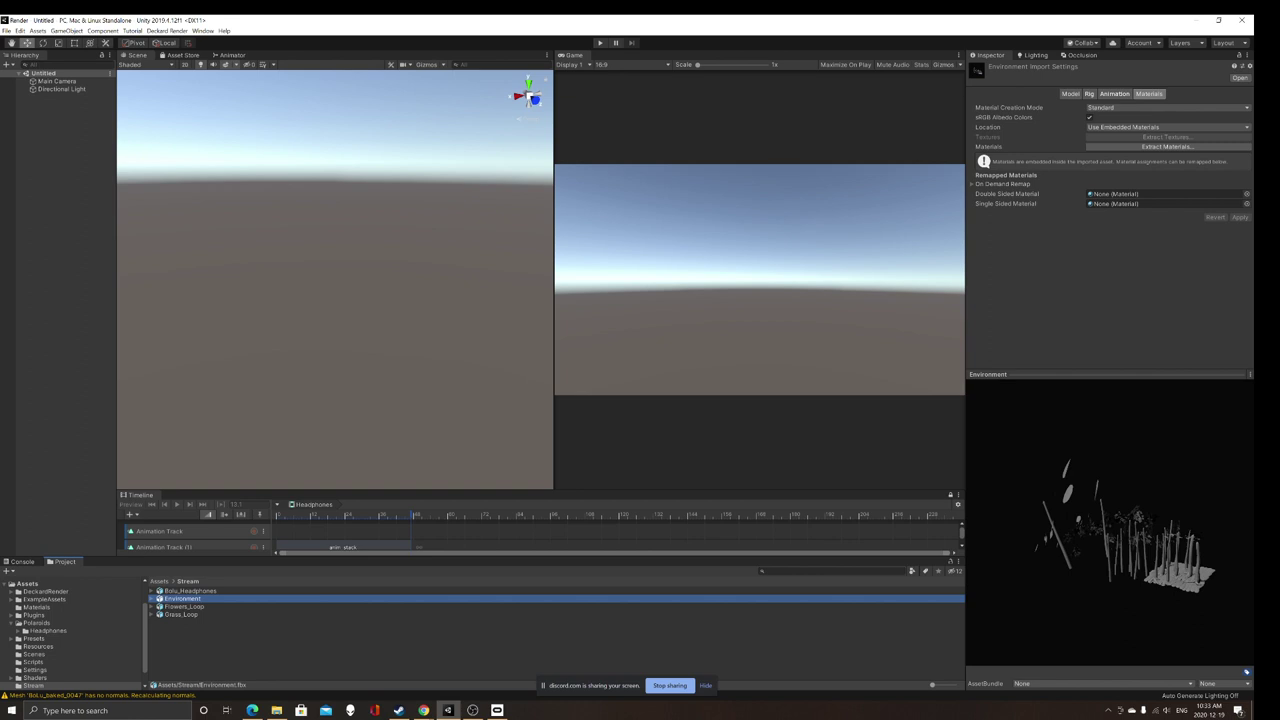
pyautogui.moveTo(183, 599); pyautogui.dragTo(58, 130)
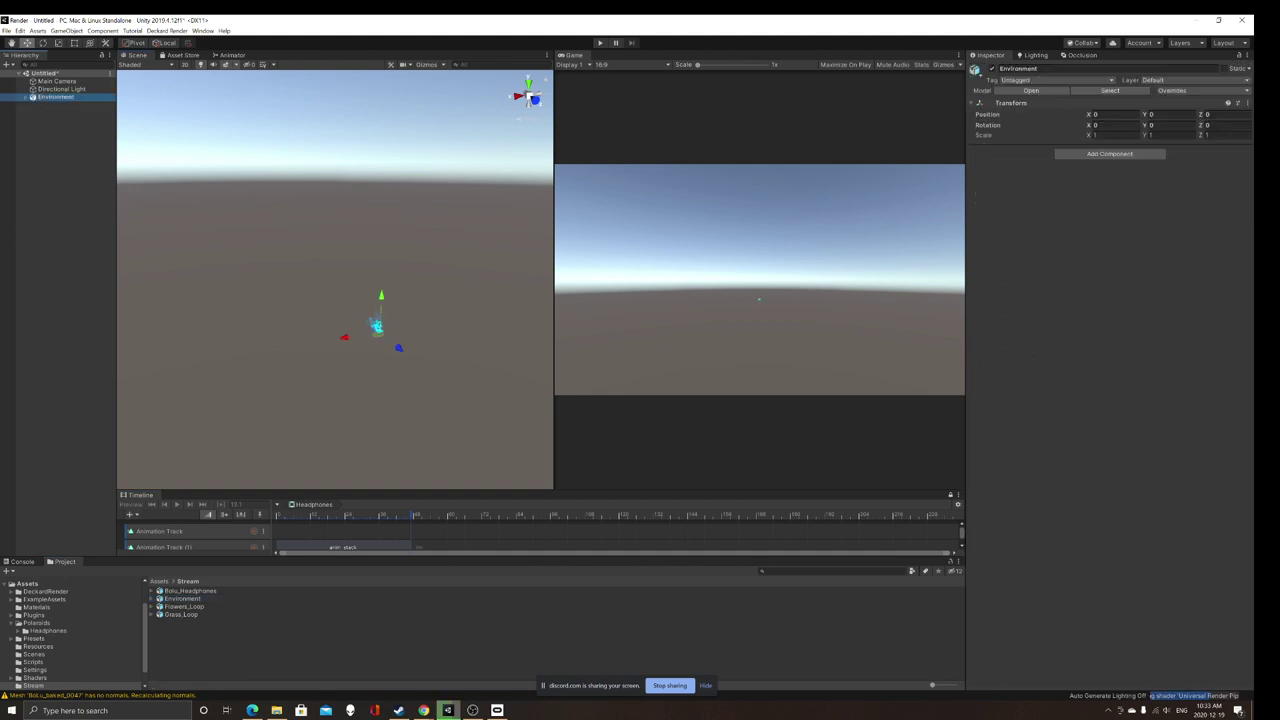
pyautogui.moveTo(335, 280)
pyautogui.mouseDown(button='right')
pyautogui.moveTo(385, 325)
pyautogui.moveTo(430, 340)
pyautogui.moveTo(340, 290)
pyautogui.mouseUp(button='right')
pyautogui.scroll(5, 345, 297)
pyautogui.scroll(5, 430, 340)
pyautogui.scroll(-5, 430, 340)
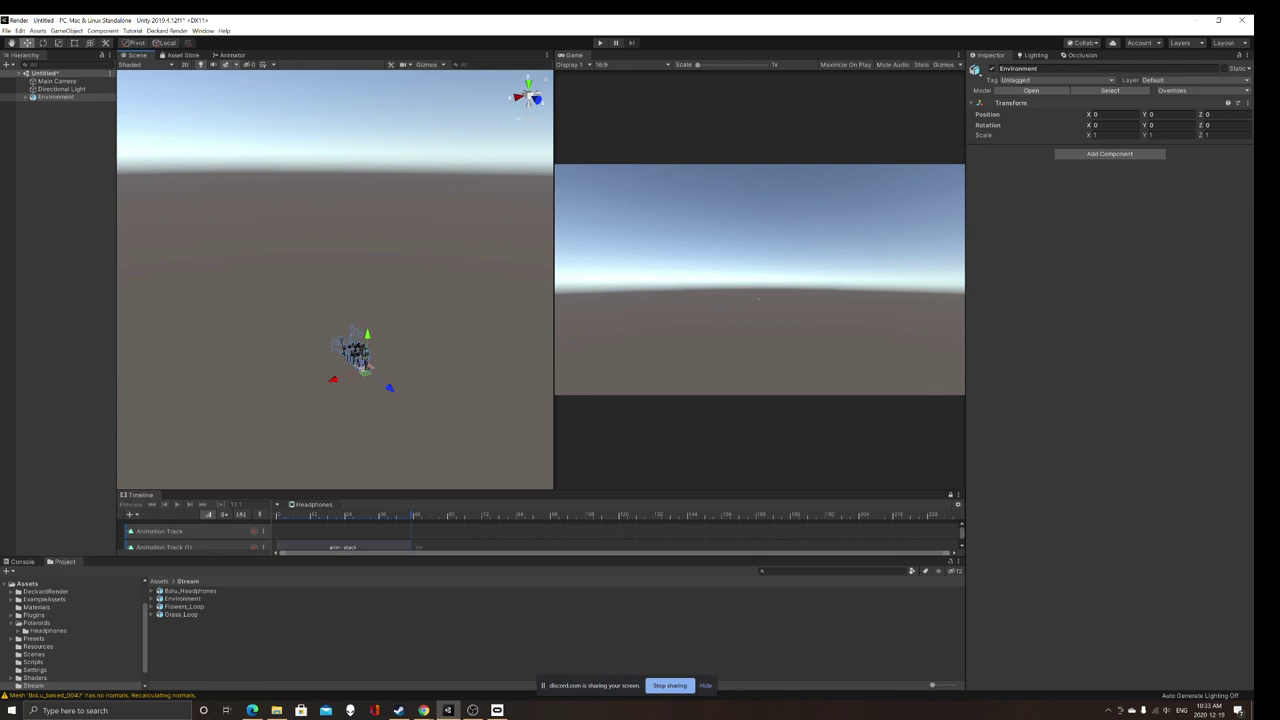
# Step: Set the import scale factor of all four models in the Stream folder to 100 and apply it
pyautogui.click(190, 591)
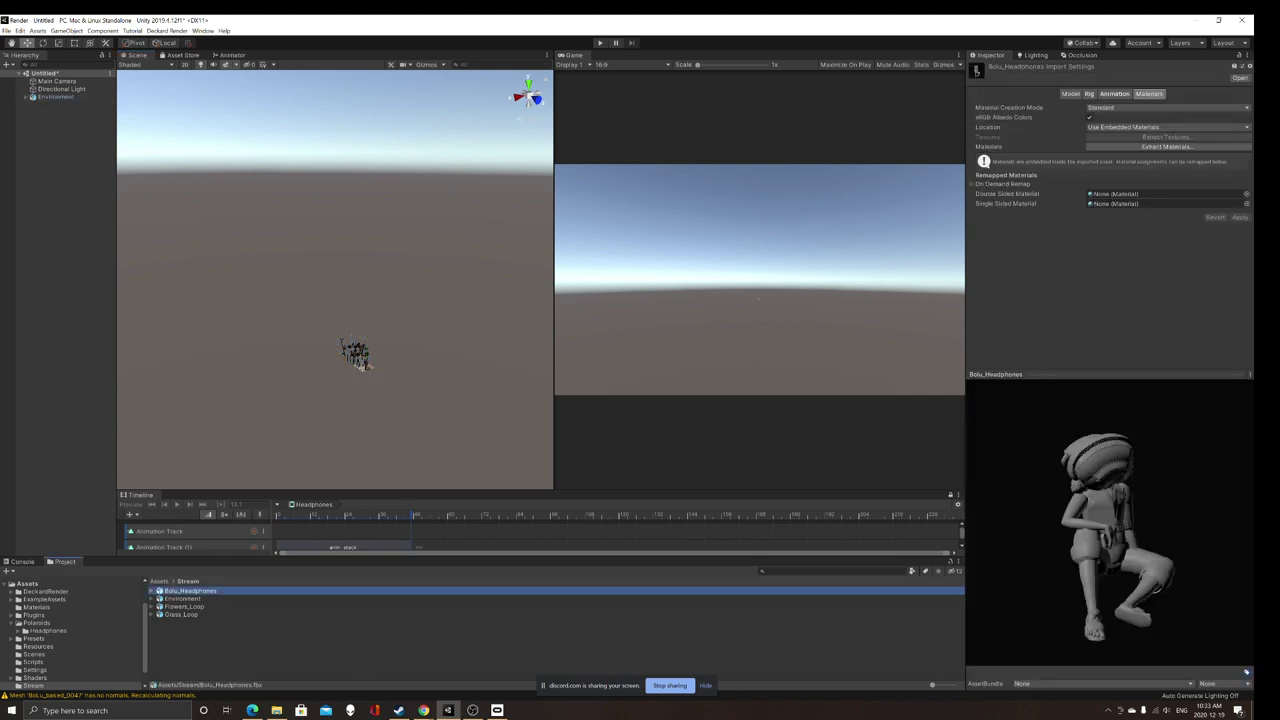
pyautogui.hotkey('ctrl', 'a')
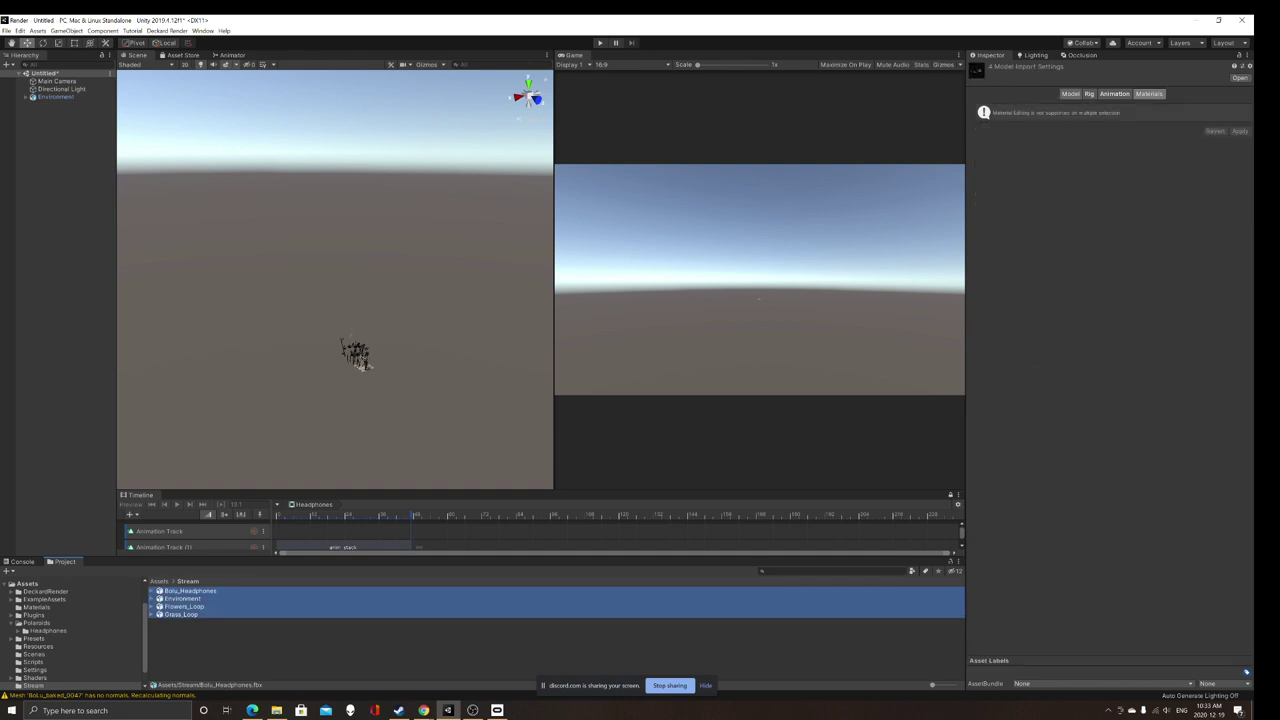
pyautogui.click(1070, 93)
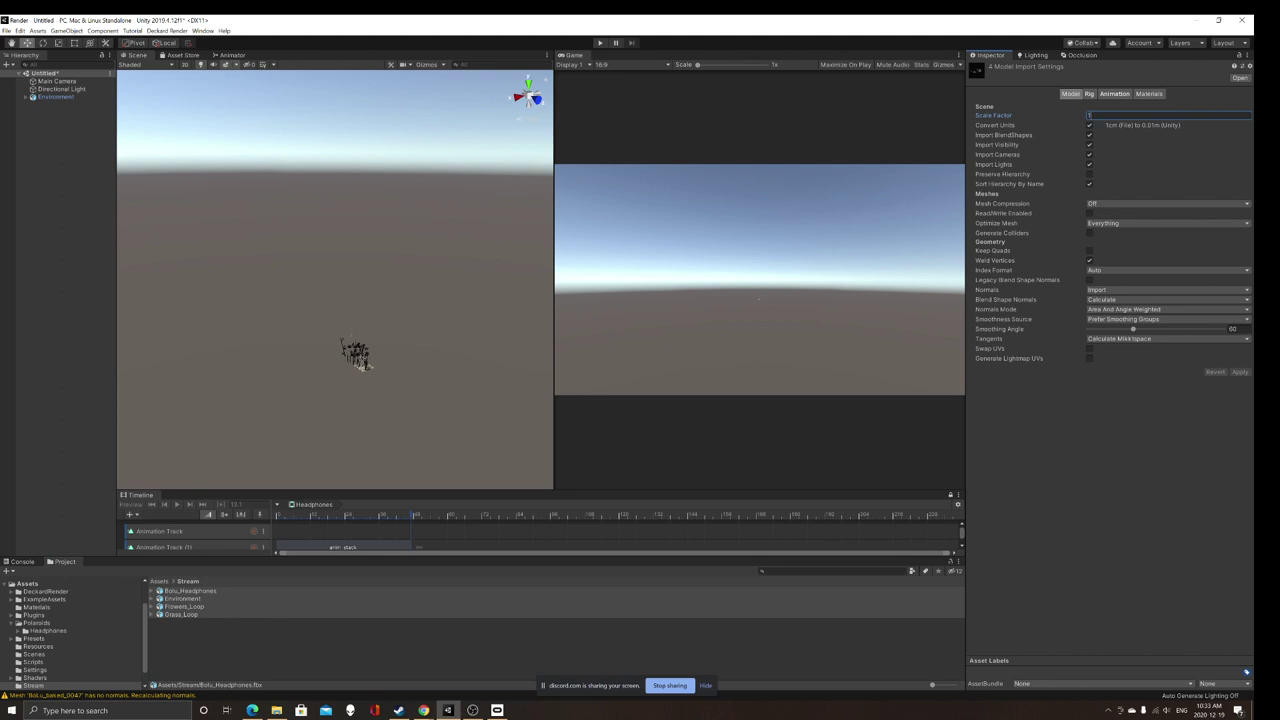
pyautogui.write('100')
pyautogui.click(1240, 372)
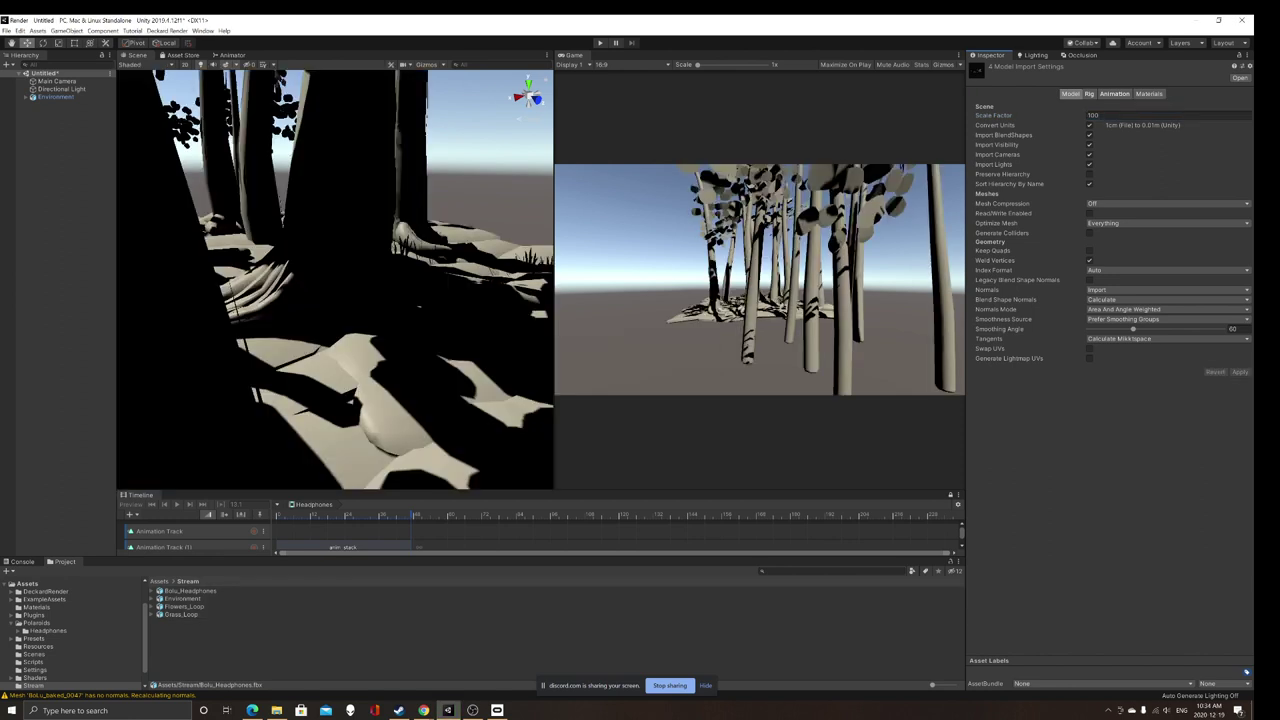
# Step: Examine the rescaled forest environment from several angles, checking the ground, tree trunks and grass
pyautogui.scroll(-5, 345, 280)
pyautogui.moveTo(400, 220); pyautogui.dragTo(340, 183, button='right')
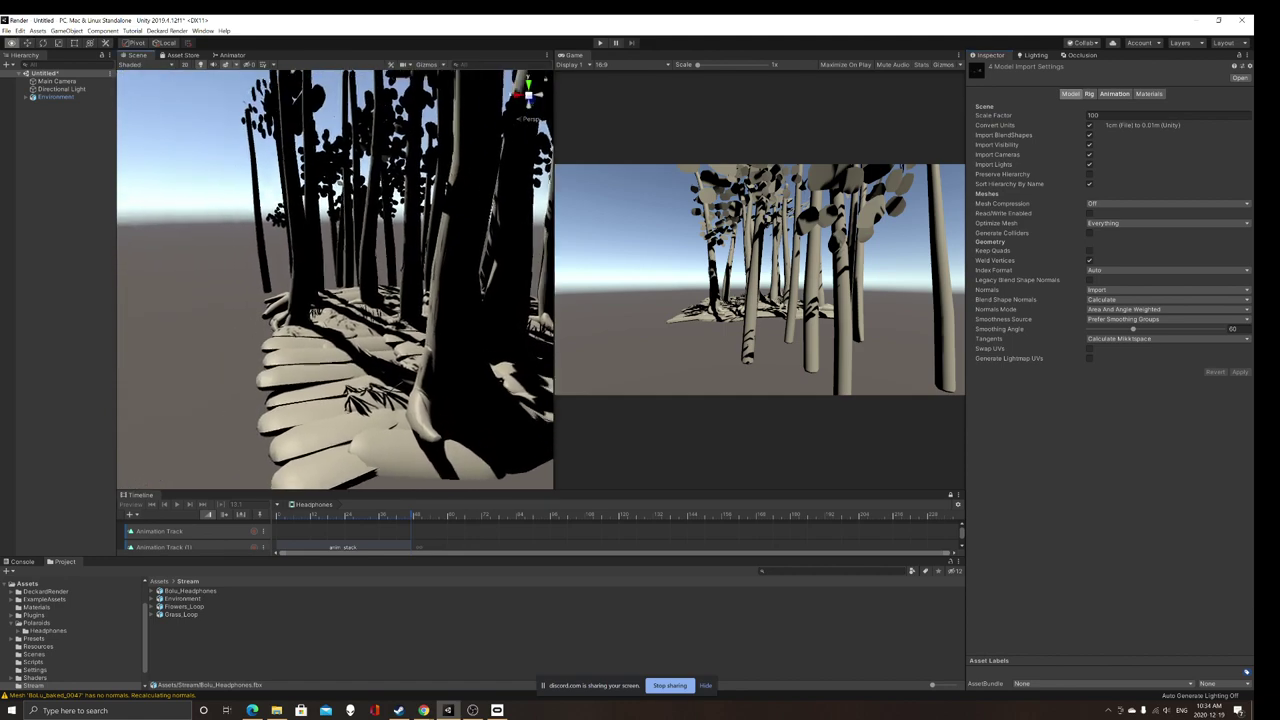
pyautogui.keyDown('alt'); pyautogui.moveTo(340, 183); pyautogui.dragTo(430, 270); pyautogui.keyUp('alt')
pyautogui.scroll(-4, 345, 280)
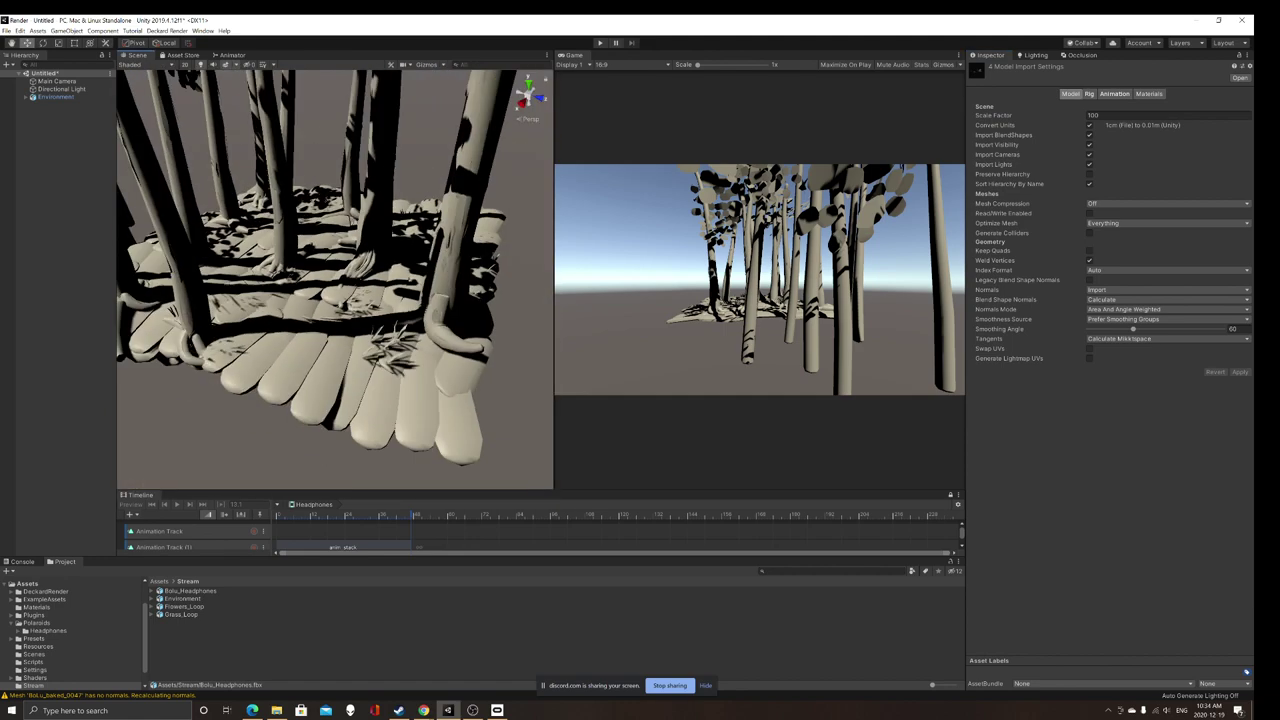
pyautogui.scroll(-4, 345, 280)
pyautogui.moveTo(345, 280); pyautogui.dragTo(336, 305, button='middle')
pyautogui.scroll(7, 345, 280)
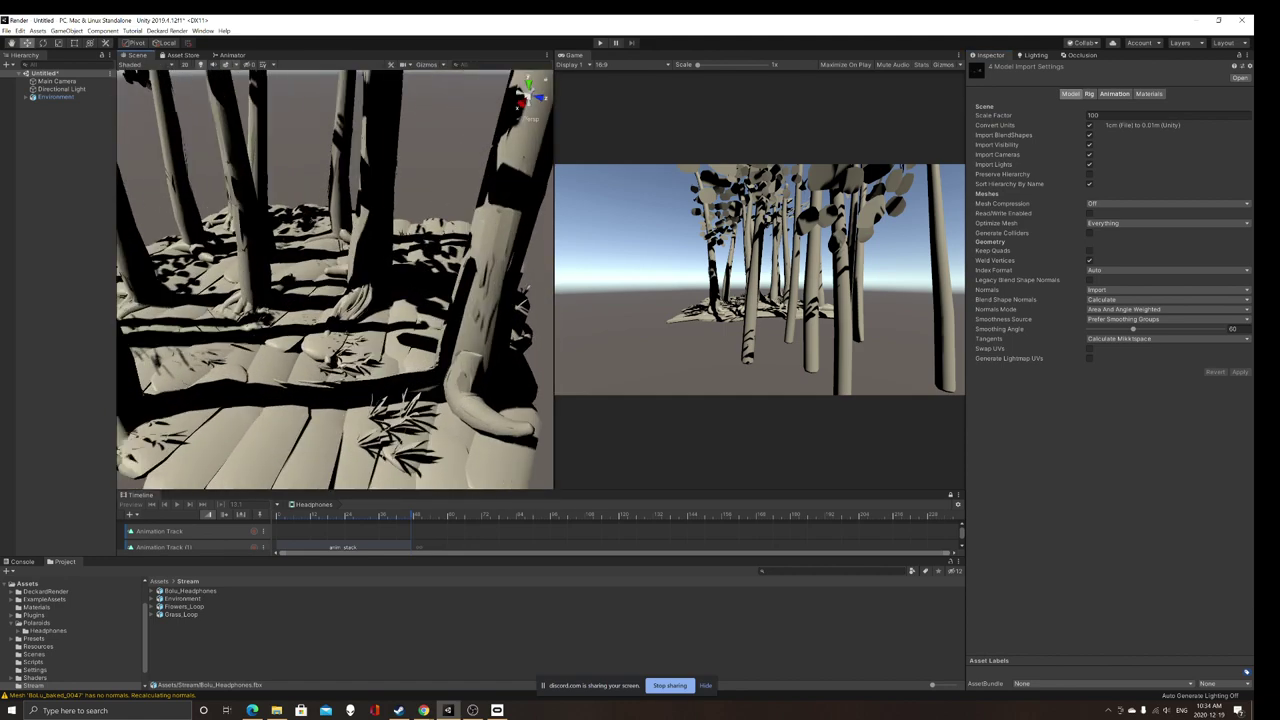
pyautogui.keyDown('alt'); pyautogui.moveTo(340, 220); pyautogui.dragTo(440, 240); pyautogui.keyUp('alt')
pyautogui.scroll(5, 340, 280)
pyautogui.scroll(-6, 335, 280)
pyautogui.scroll(-3, 335, 280)
pyautogui.scroll(4, 335, 280)
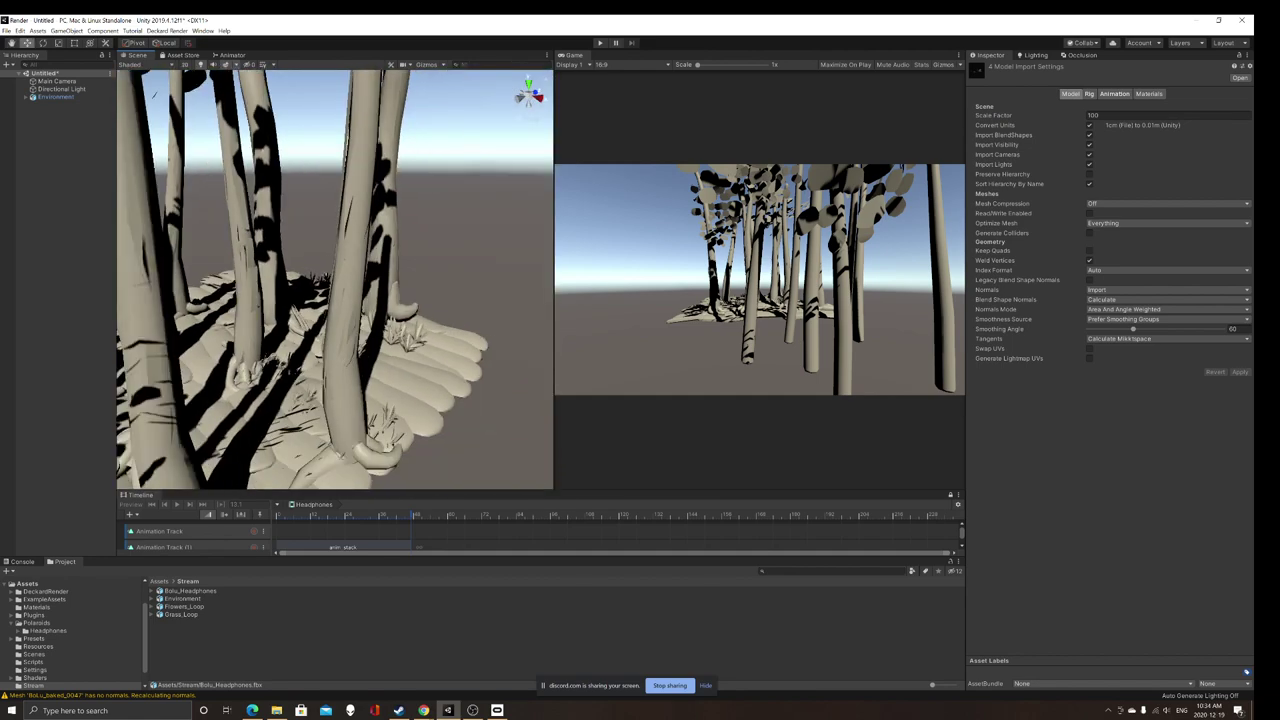
pyautogui.scroll(-4, 335, 280)
pyautogui.keyDown('alt'); pyautogui.moveTo(310, 270); pyautogui.dragTo(375, 255); pyautogui.keyUp('alt')
pyautogui.scroll(3, 335, 280)
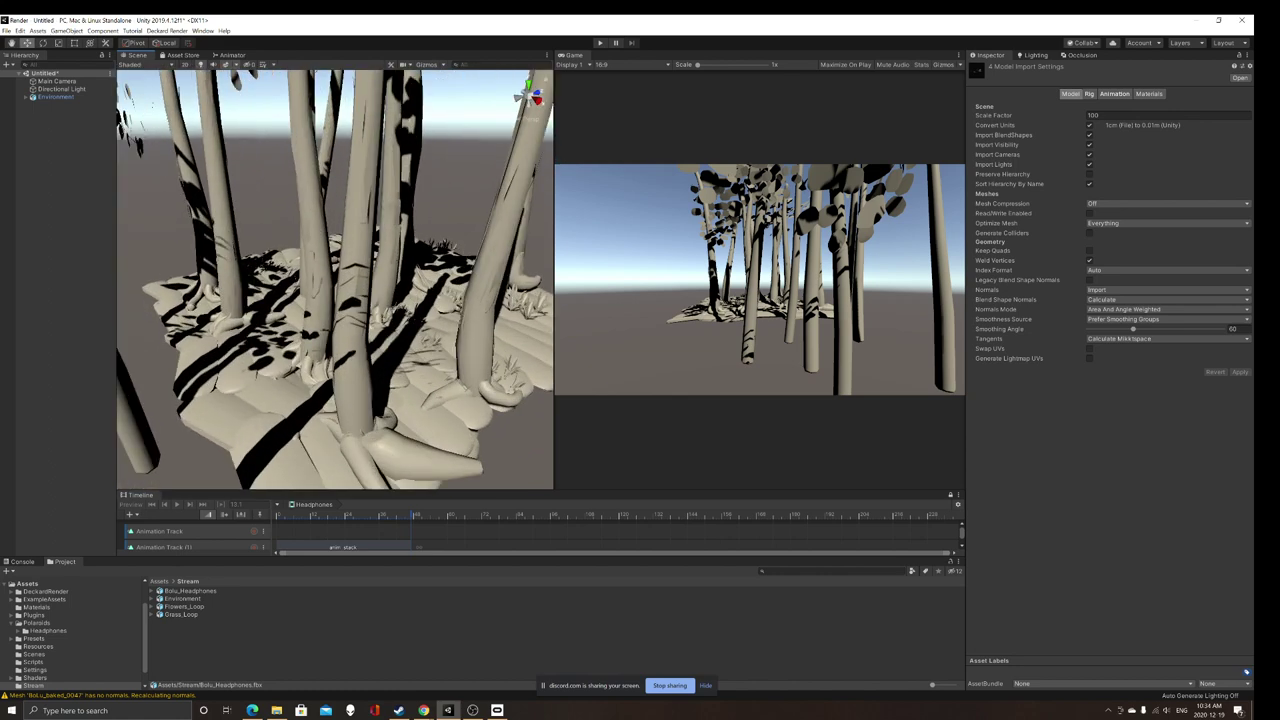
pyautogui.scroll(3, 335, 280)
pyautogui.moveTo(335, 275)
pyautogui.keyDown('alt'); pyautogui.mouseDown()
pyautogui.moveTo(385, 265)
pyautogui.moveTo(325, 275)
pyautogui.mouseUp(); pyautogui.keyUp('alt')
pyautogui.scroll(4, 335, 280)
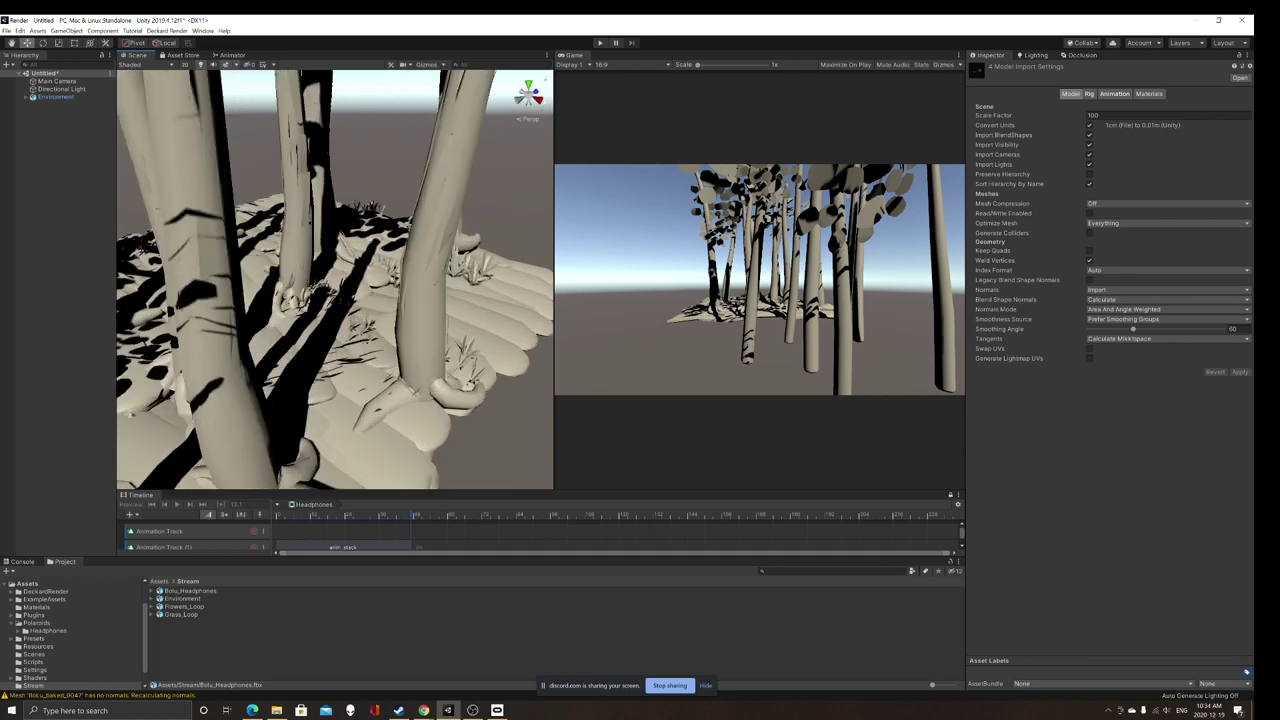
pyautogui.moveTo(408, 376); pyautogui.dragTo(458, 426, button='right')
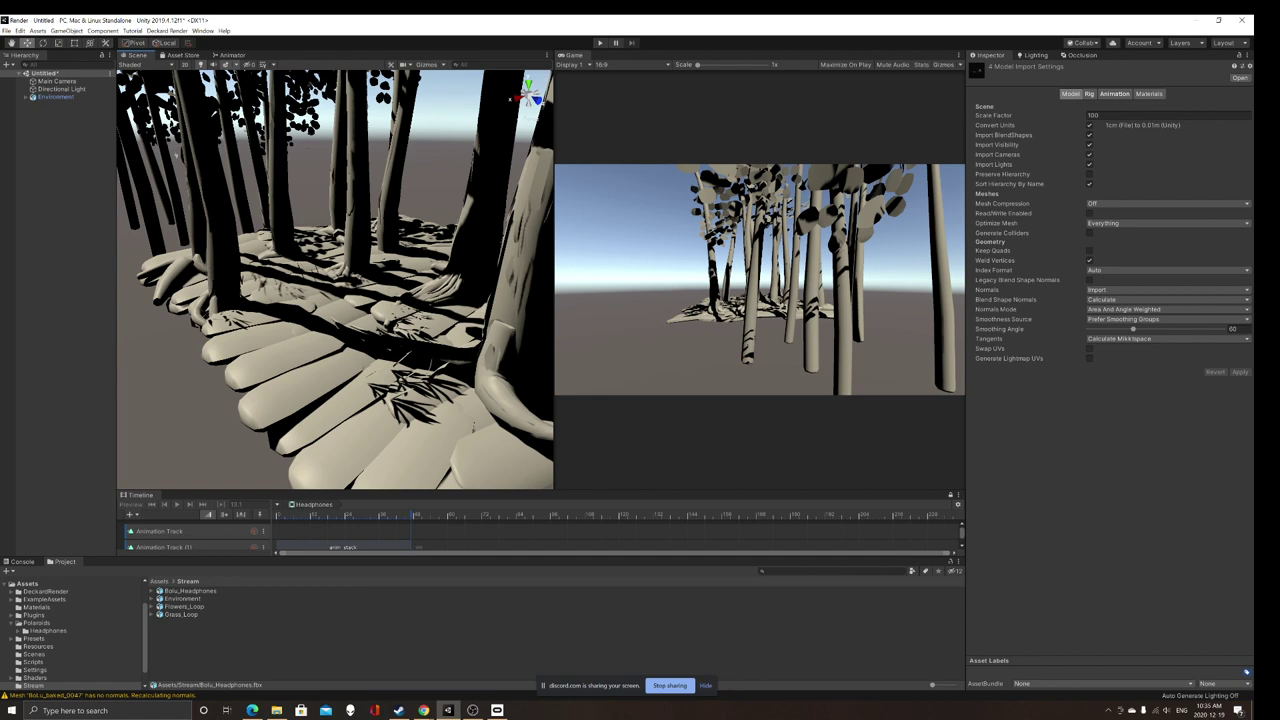
pyautogui.moveTo(458, 426); pyautogui.dragTo(464, 432, button='right')
pyautogui.moveTo(314, 344); pyautogui.dragTo(396, 370, button='right')
pyautogui.moveTo(470, 438); pyautogui.dragTo(476, 444, button='right')
pyautogui.moveTo(320, 310); pyautogui.dragTo(440, 302, button='right')
pyautogui.scroll(3, 440, 302)
pyautogui.scroll(-5, 335, 280)
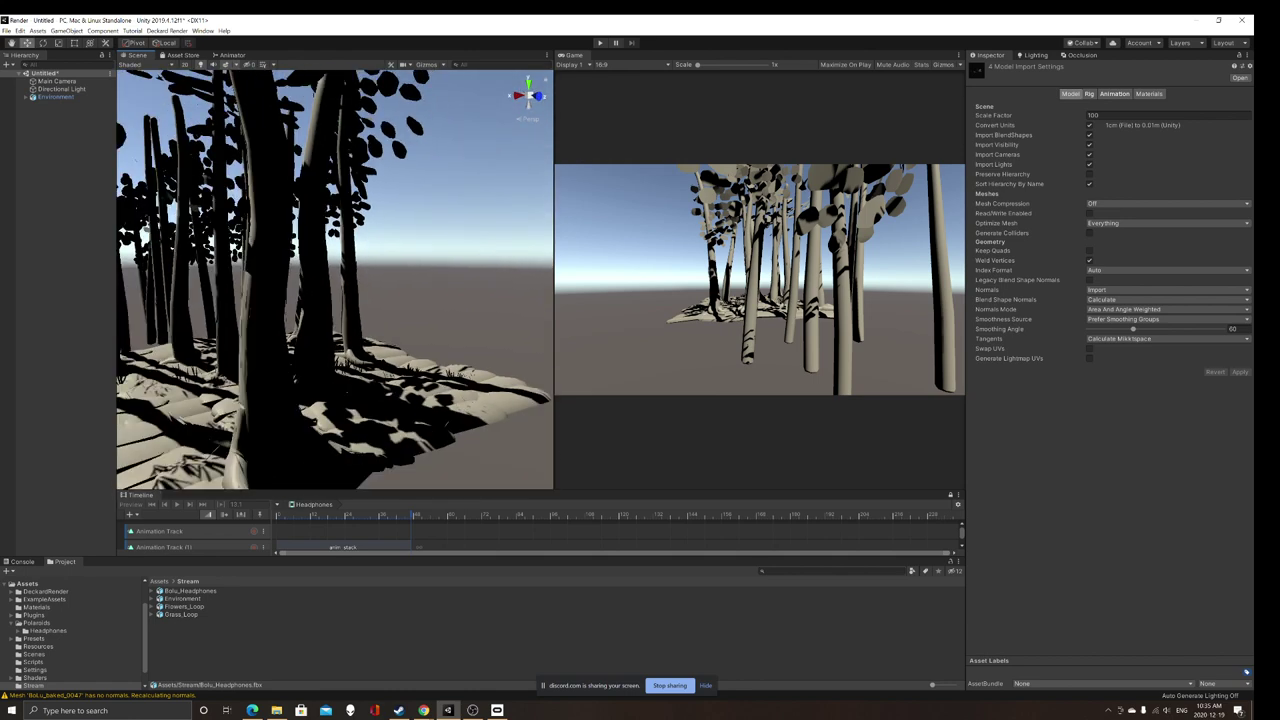
pyautogui.moveTo(335, 280); pyautogui.dragTo(335, 325, button='right')
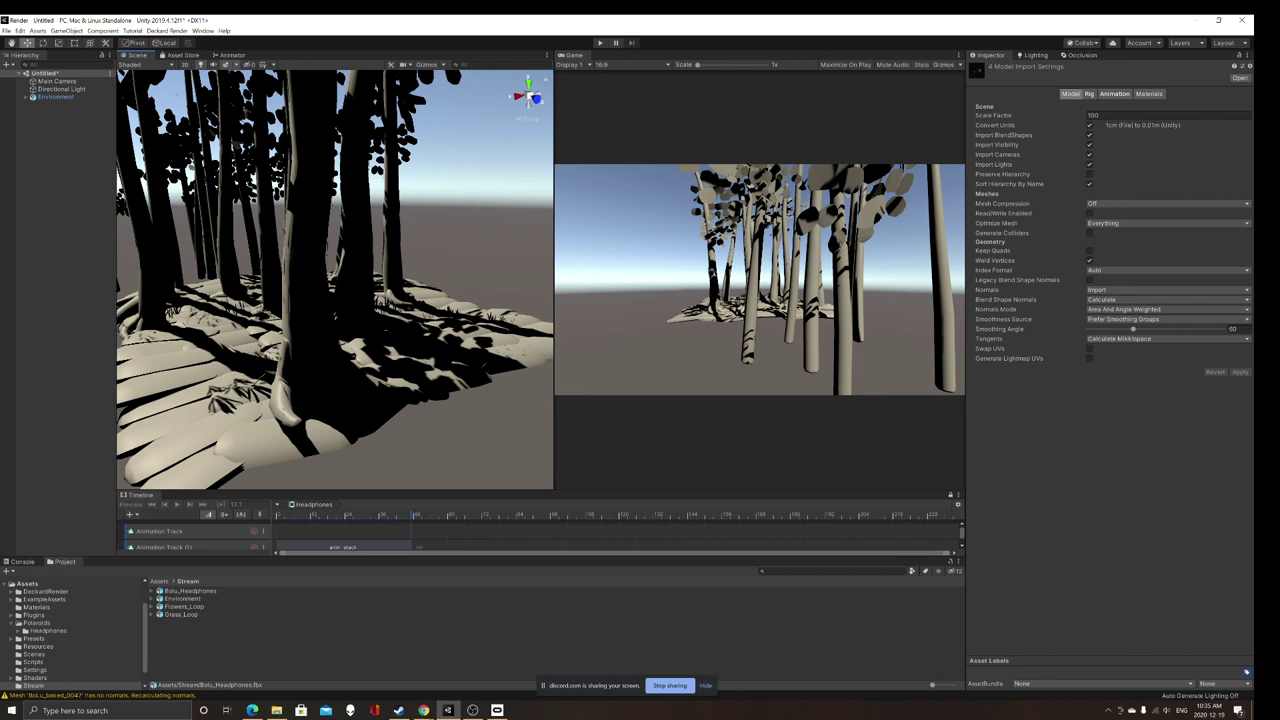
# Step: Check the Environment model's material import settings and create a material named Stream in the Stream folder
pyautogui.click(183, 599)
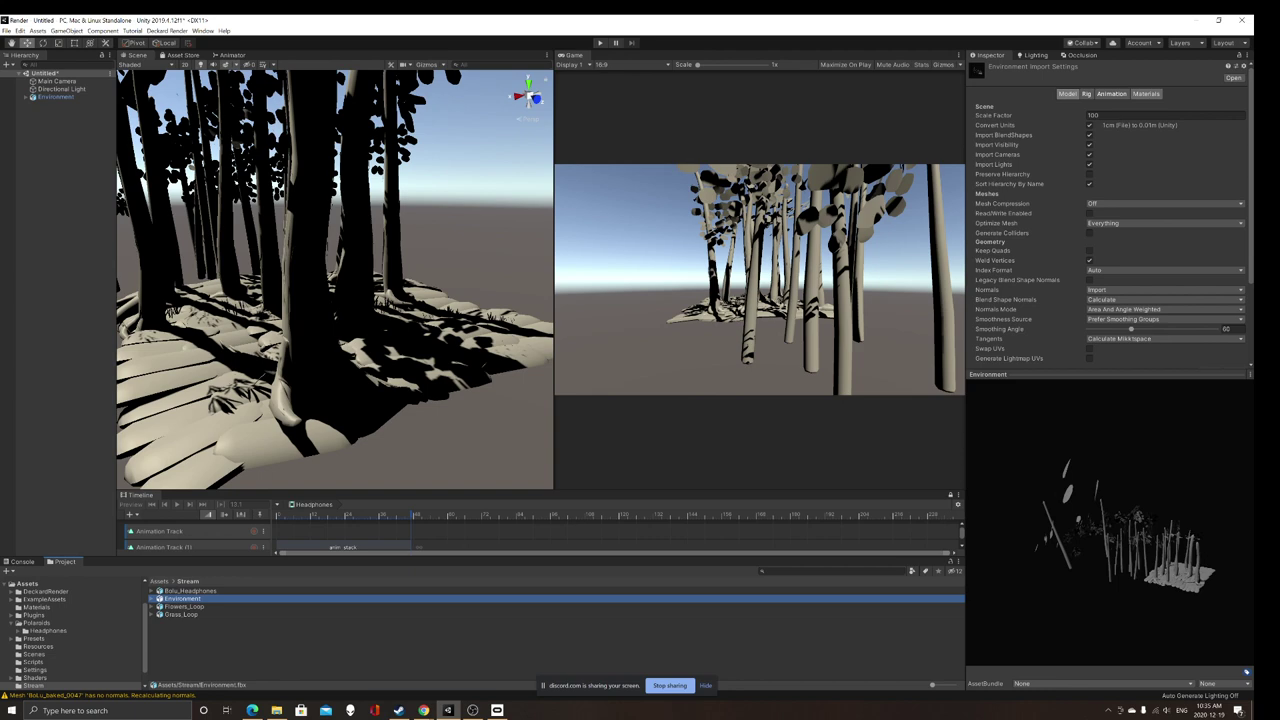
pyautogui.click(1146, 93)
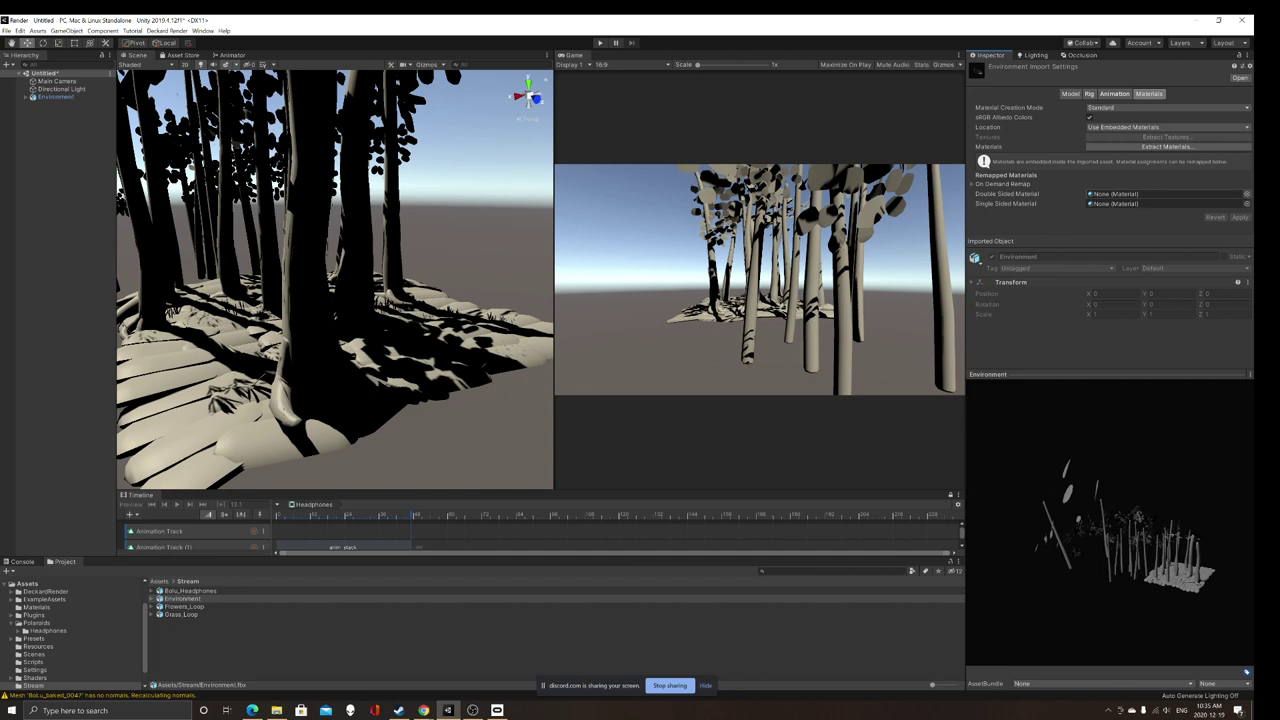
pyautogui.rightClick(188, 650)
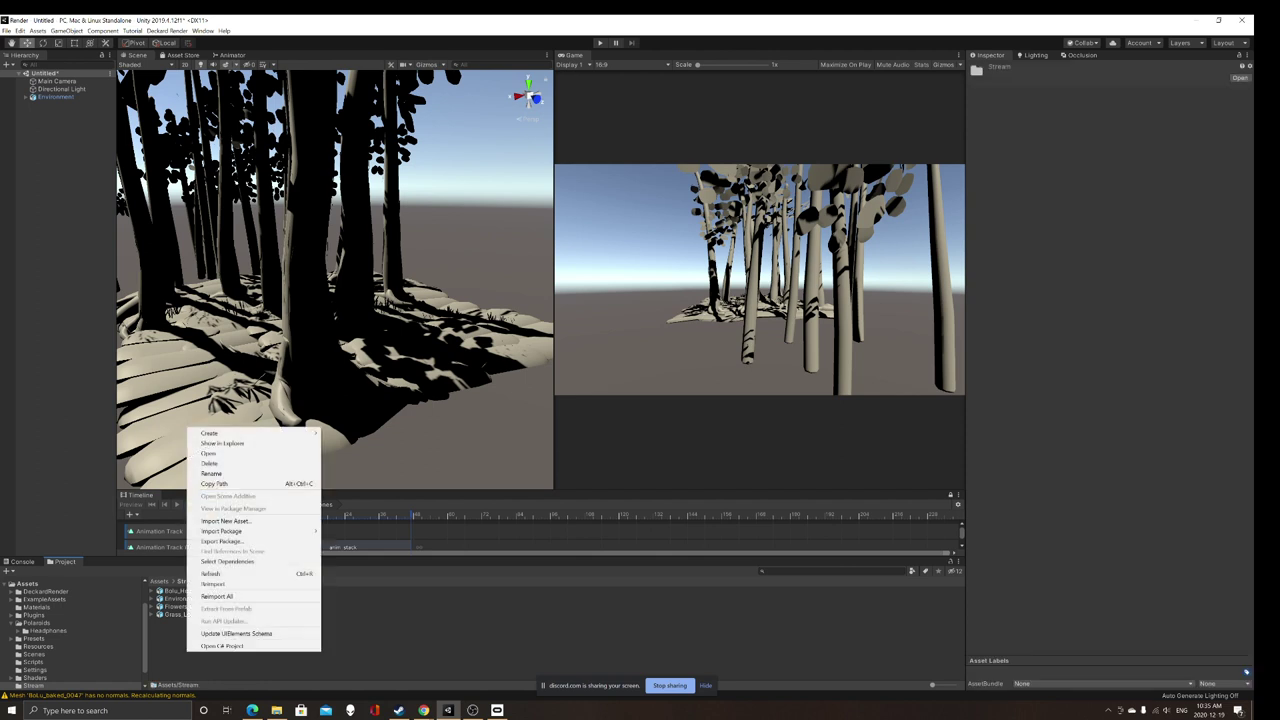
pyautogui.moveTo(230, 433)
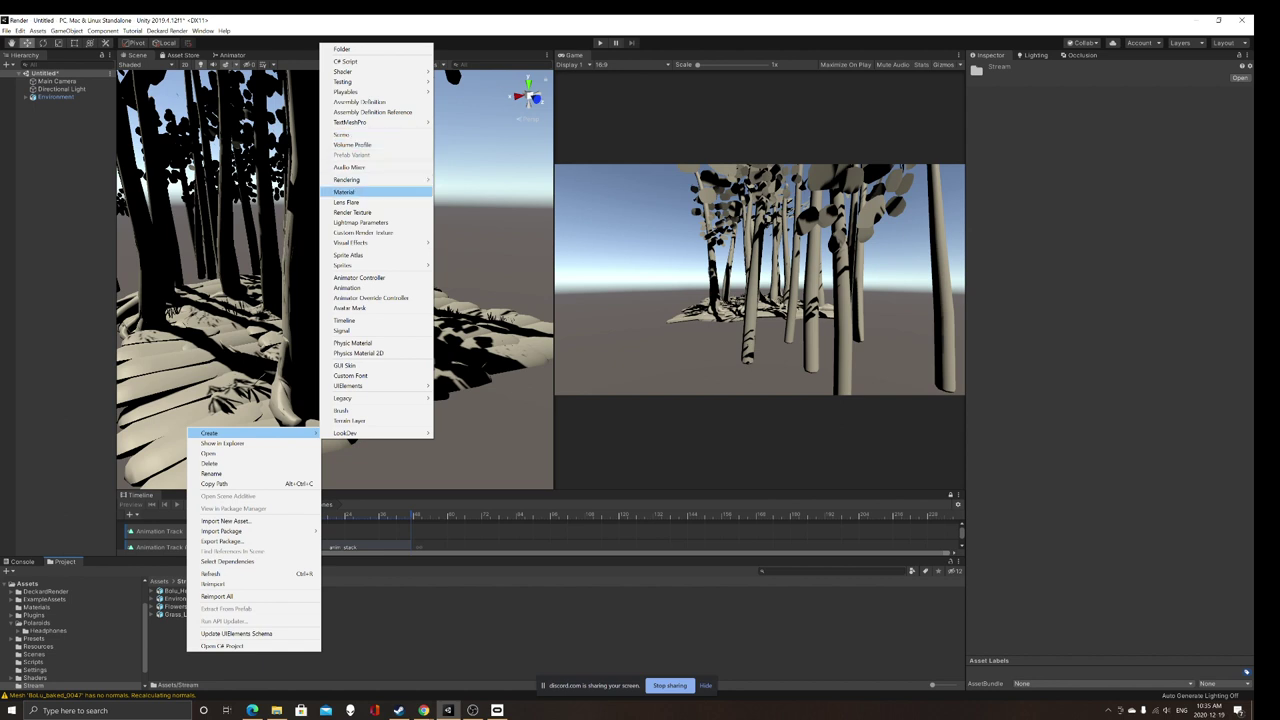
pyautogui.click(345, 191)
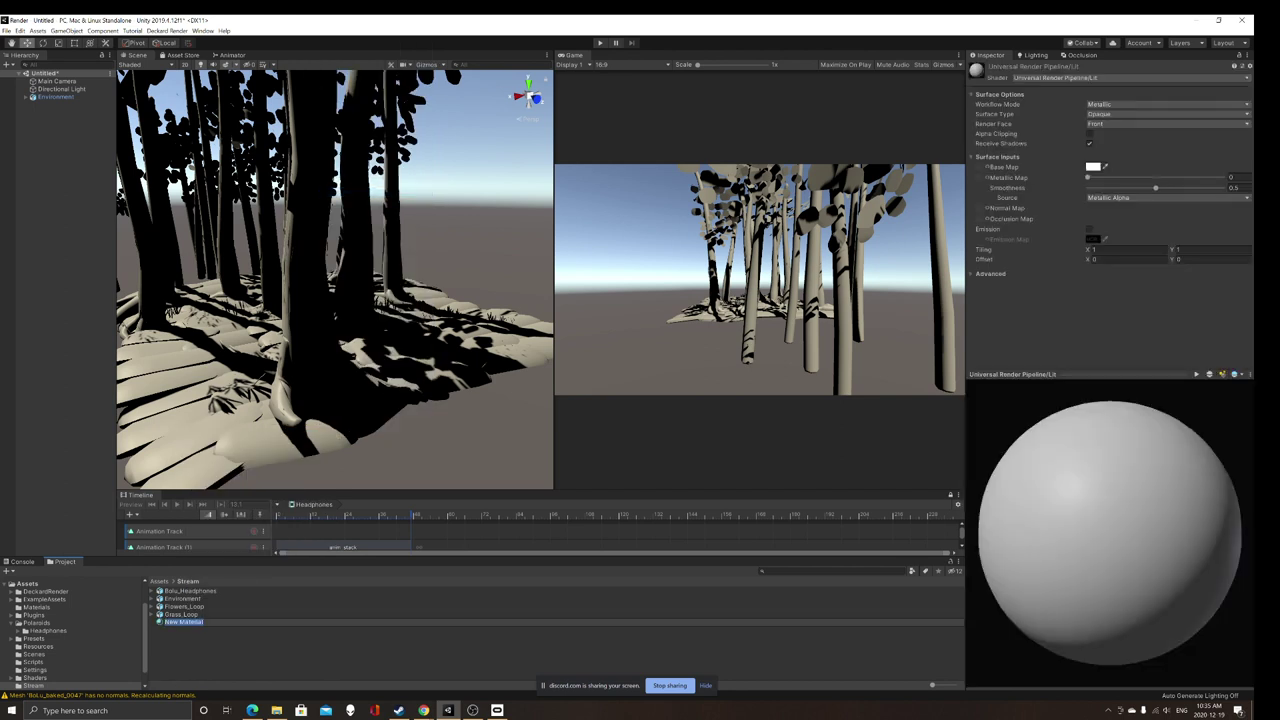
pyautogui.write('L')
pyautogui.press('Return')
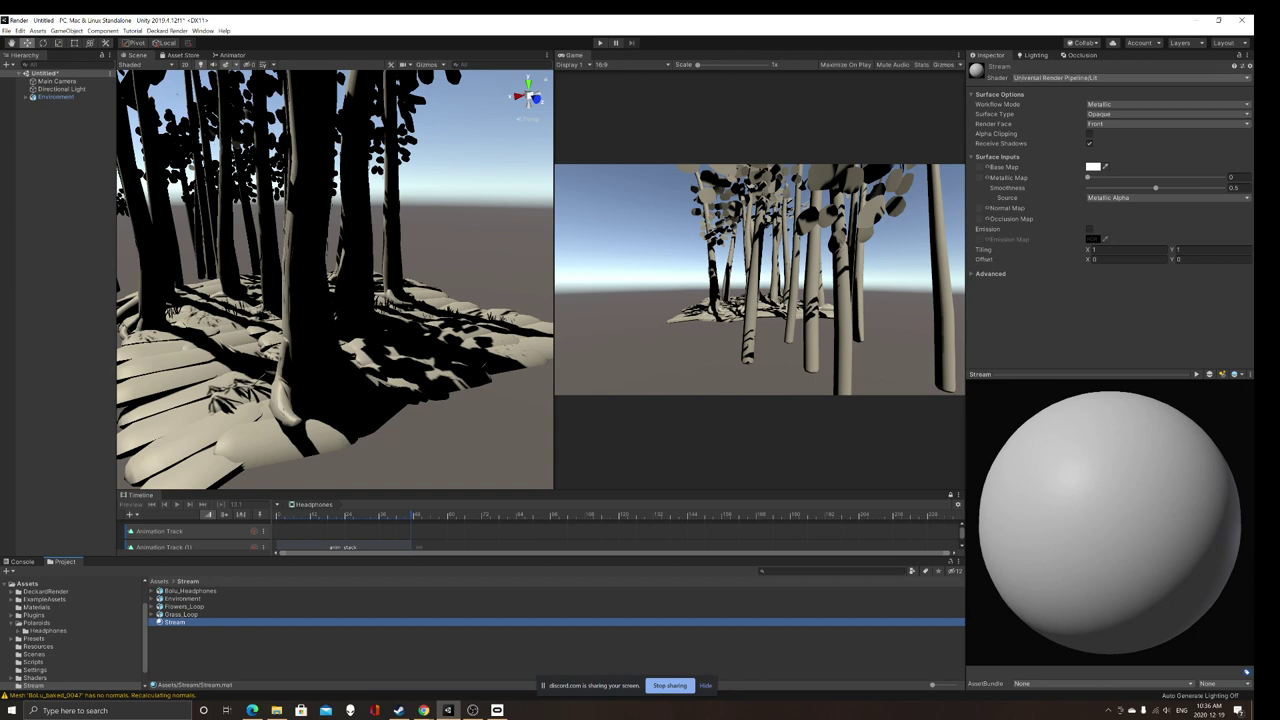
# Step: Set the Stream material's shader to Quill Lit Shader from the Shader Graphs group
pyautogui.click(1130, 78)
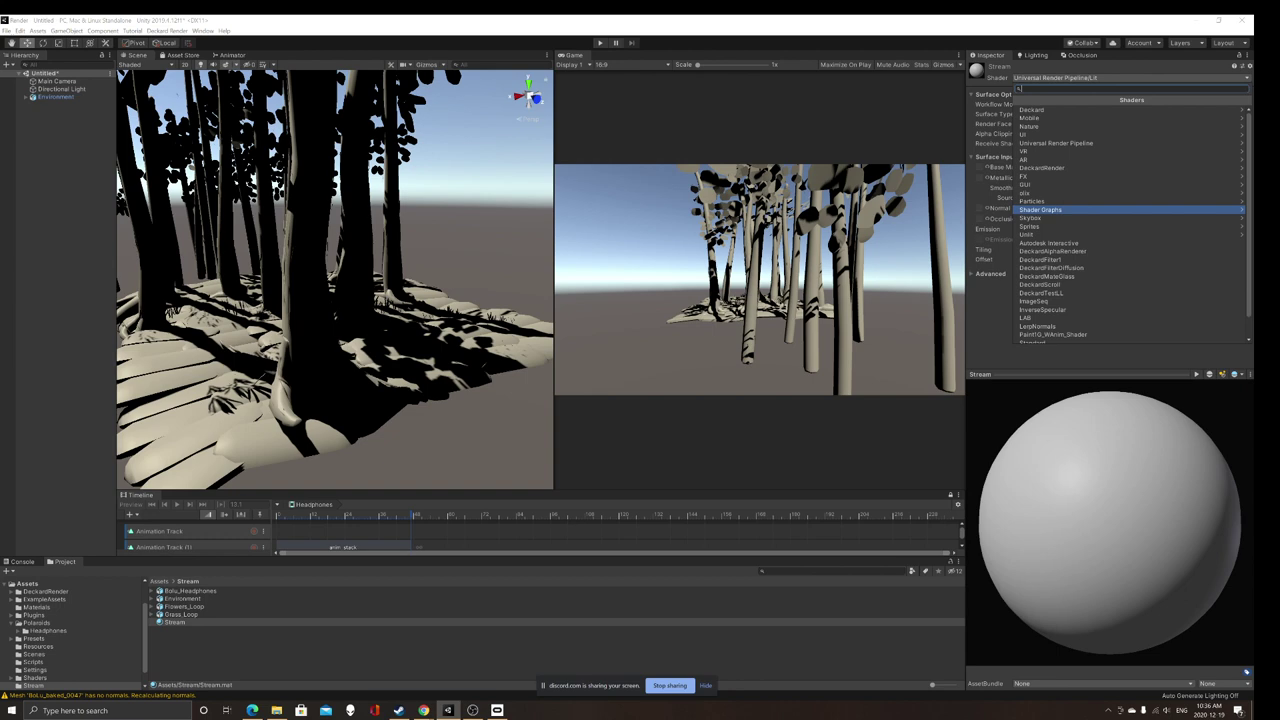
pyautogui.press('Return')
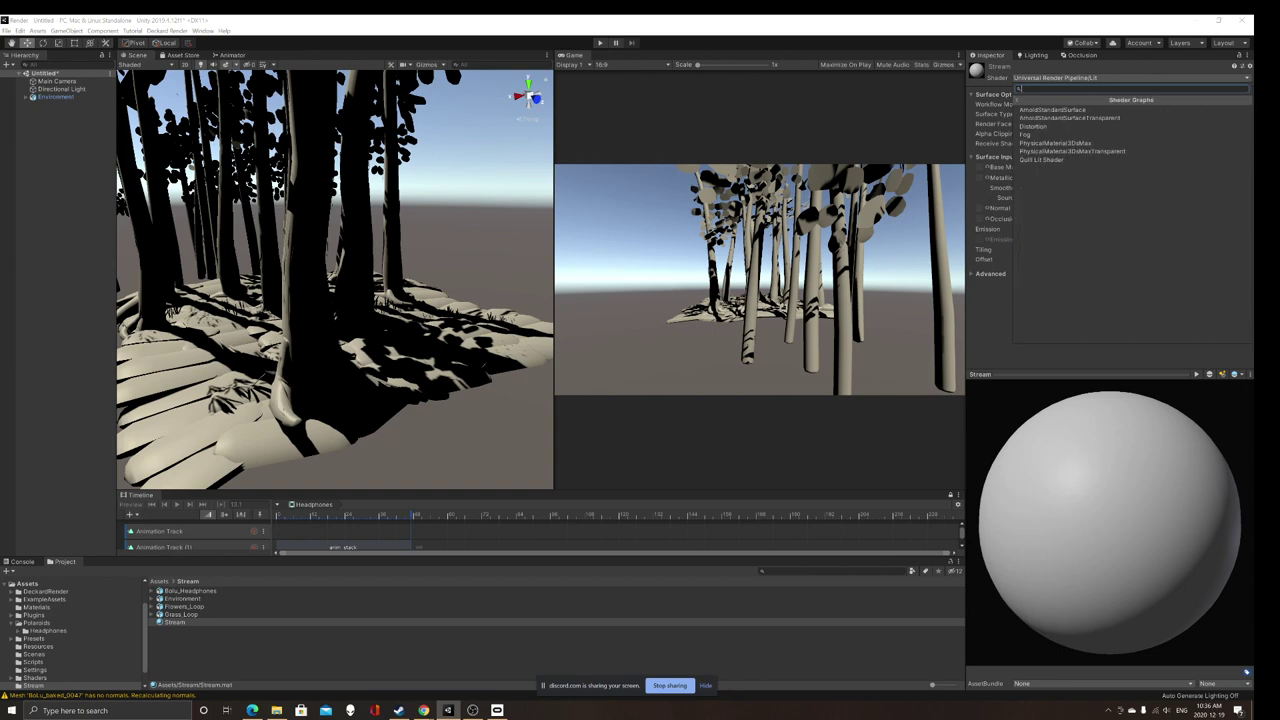
pyautogui.press('Up')
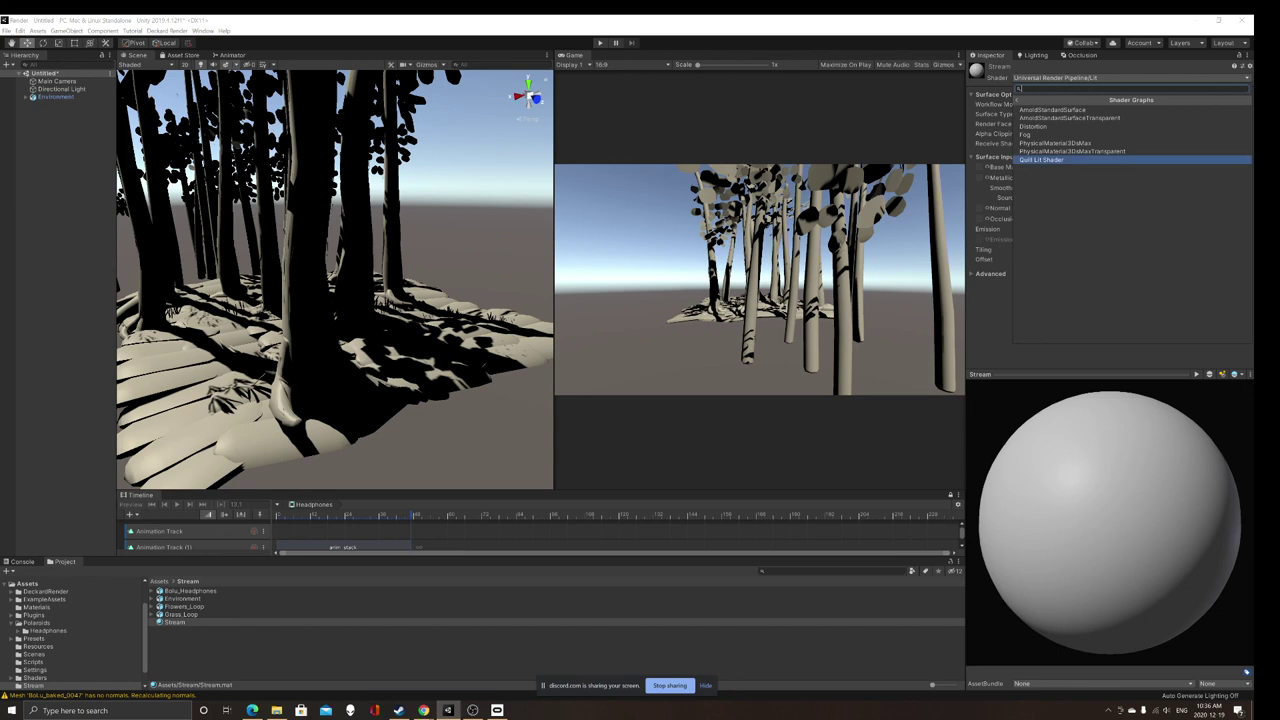
pyautogui.press('Return')
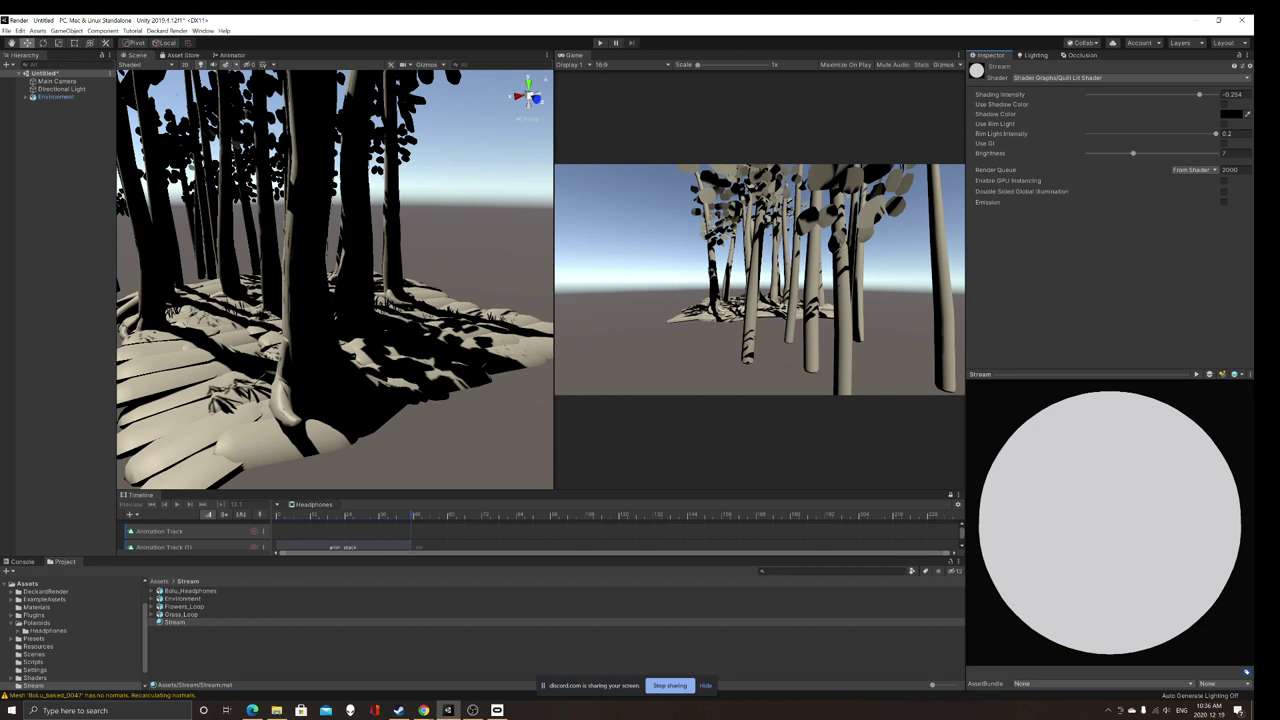
# Step: Remap the Environment model's Double Sided and Single Sided materials to the Stream material and apply the change
pyautogui.click(183, 599)
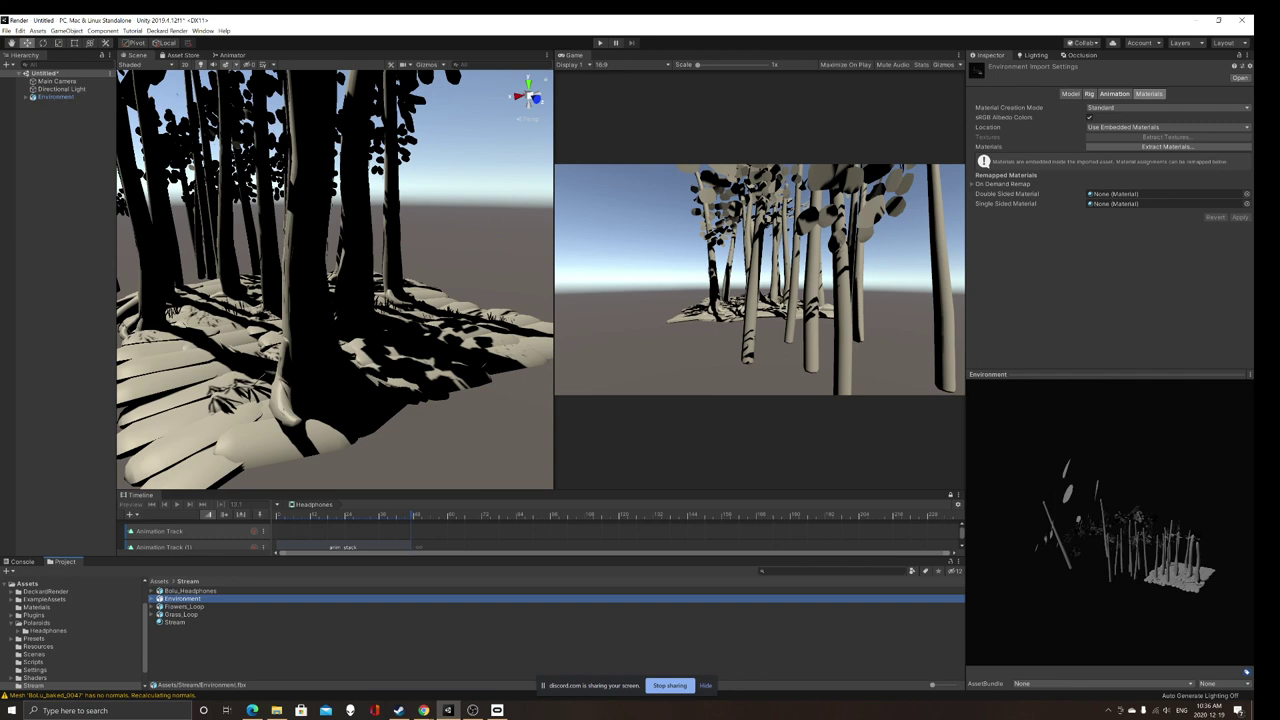
pyautogui.moveTo(175, 622); pyautogui.dragTo(1142, 194)
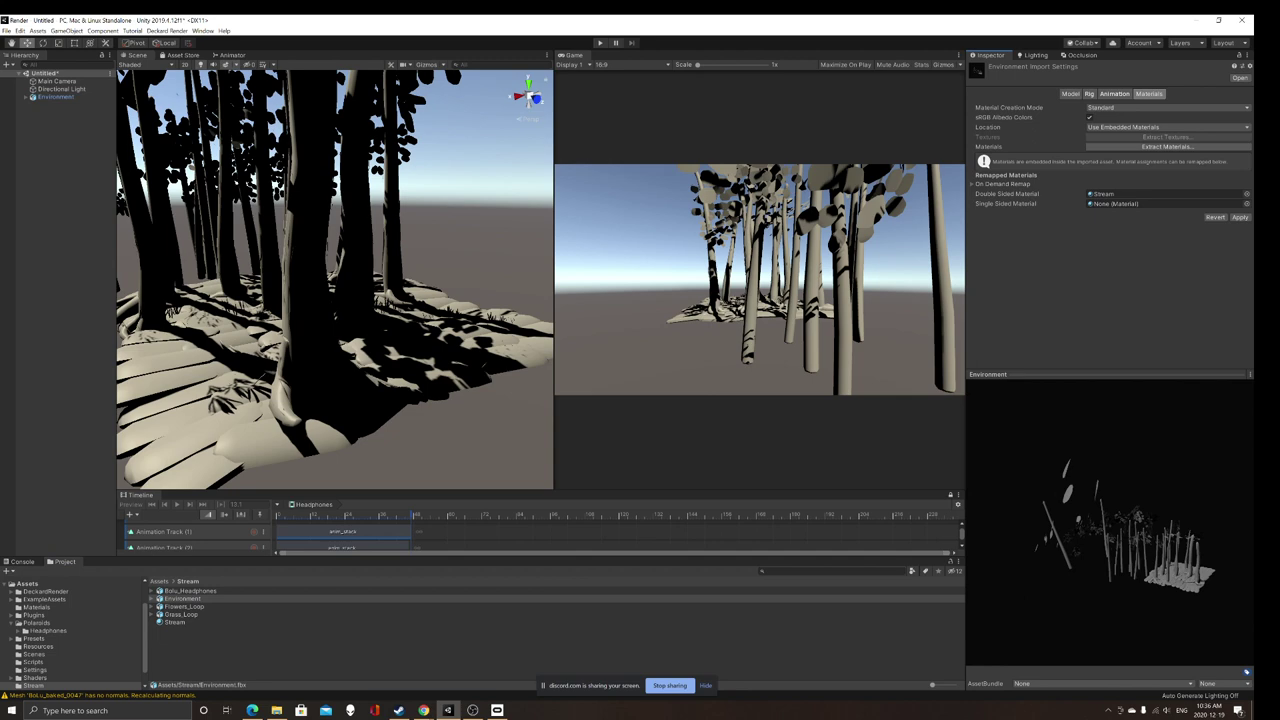
pyautogui.moveTo(175, 622); pyautogui.dragTo(1141, 204)
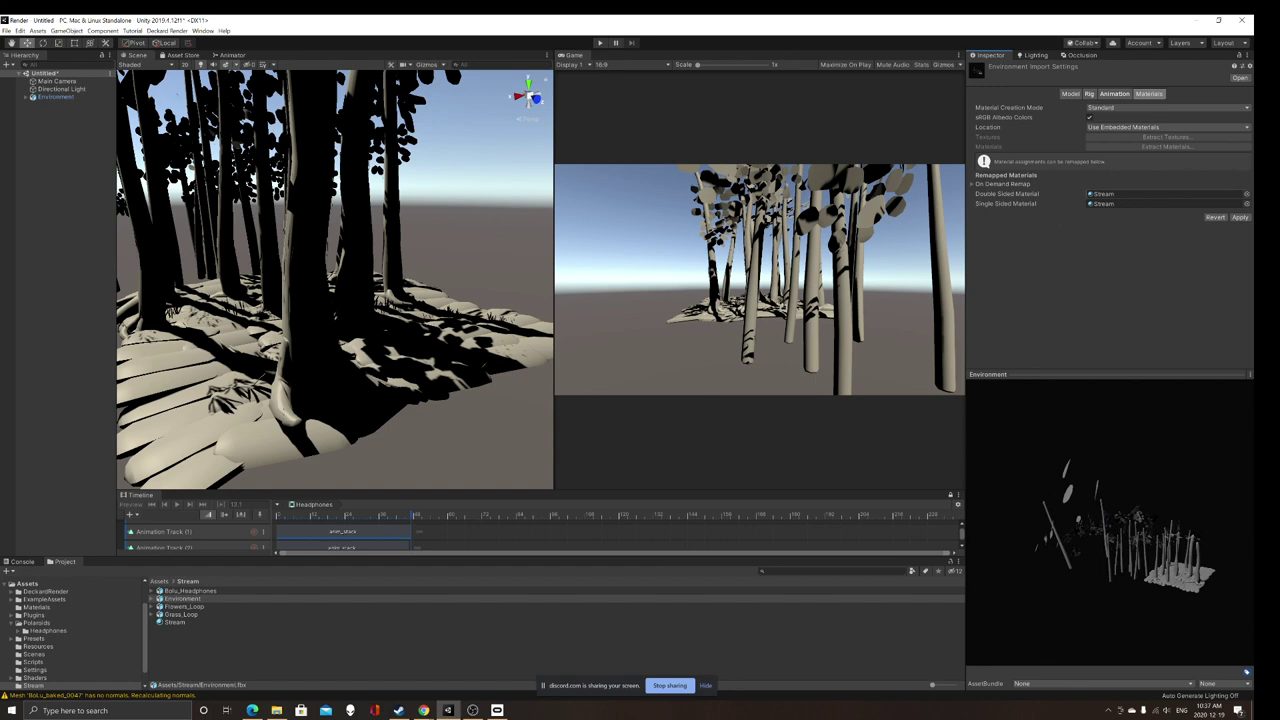
pyautogui.click(1240, 217)
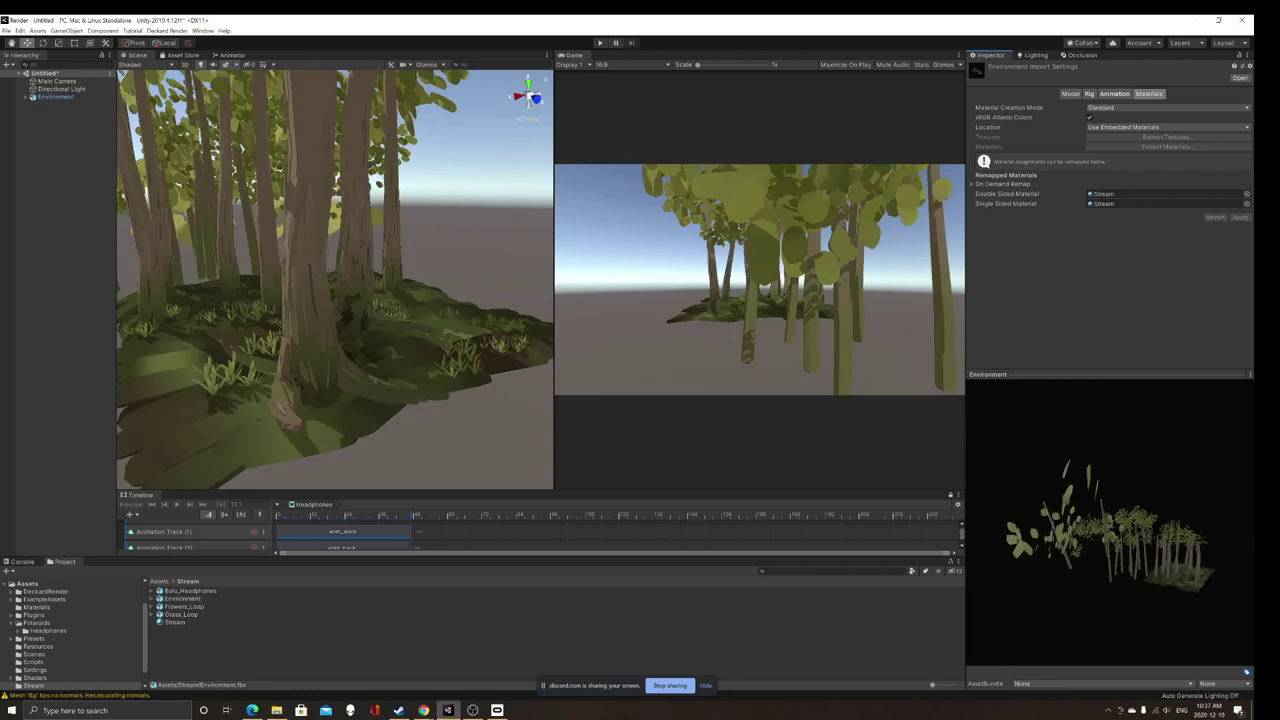
# Step: Examine the painted colours of the forest environment up close and as a whole
pyautogui.press('w')
pyautogui.moveTo(335, 280); pyautogui.dragTo(150, 285, button='right')
pyautogui.press('s')
pyautogui.scroll(5, 270, 310)
pyautogui.scroll(5, 270, 310)
pyautogui.scroll(-5, 150, 285)
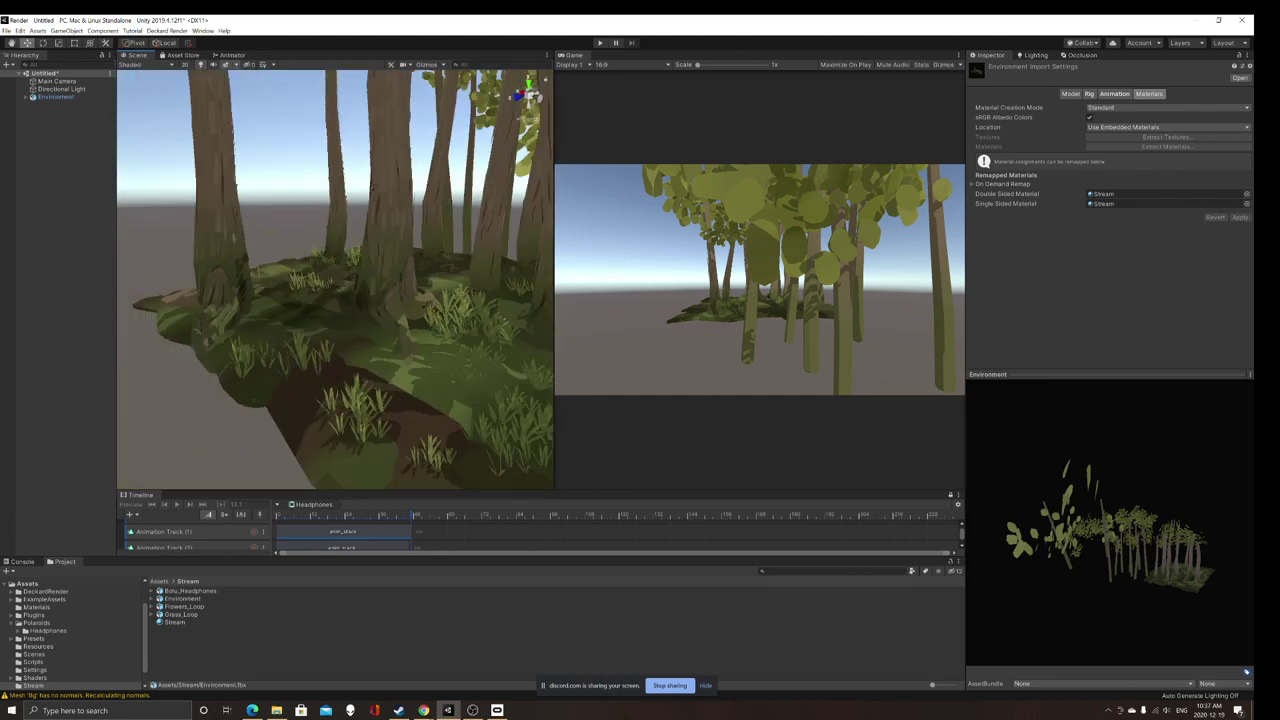
pyautogui.scroll(-4, 330, 300)
pyautogui.moveTo(240, 285); pyautogui.dragTo(375, 290, button='right')
pyautogui.press('f')
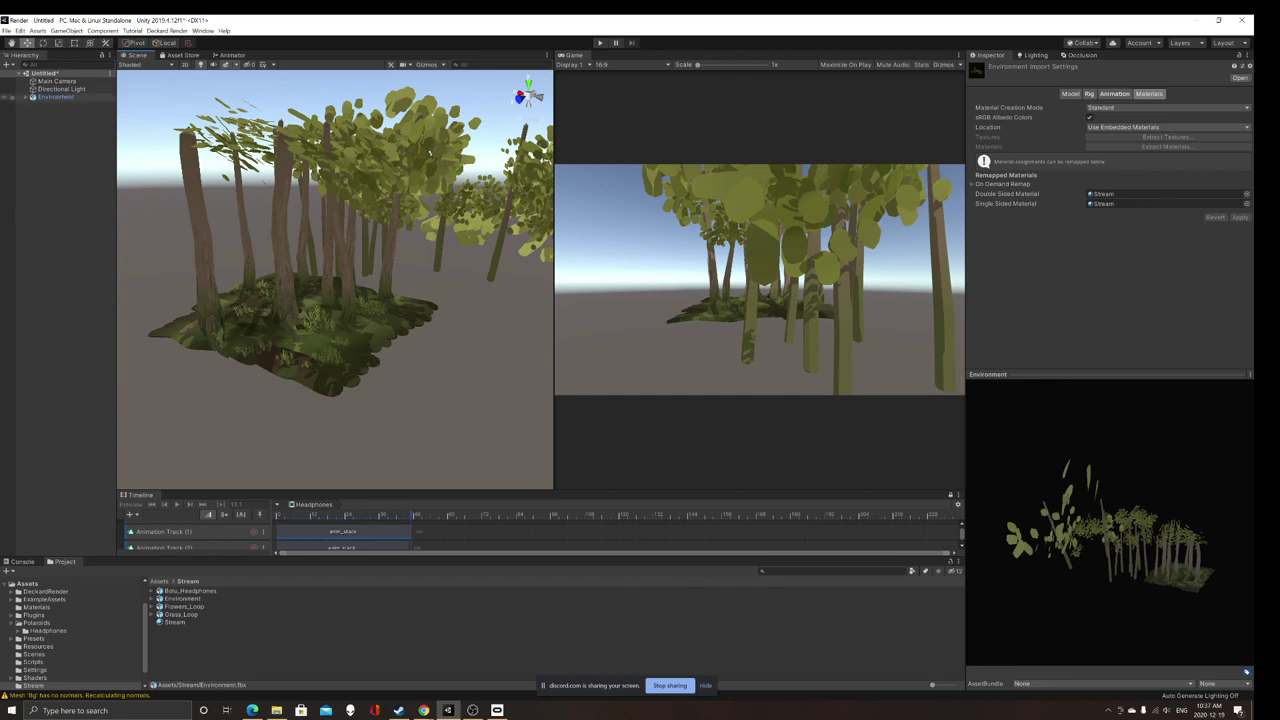
# Step: Select the Directional Light and examine its lighting and shadows on the forest floor and trunks
pyautogui.click(64, 89)
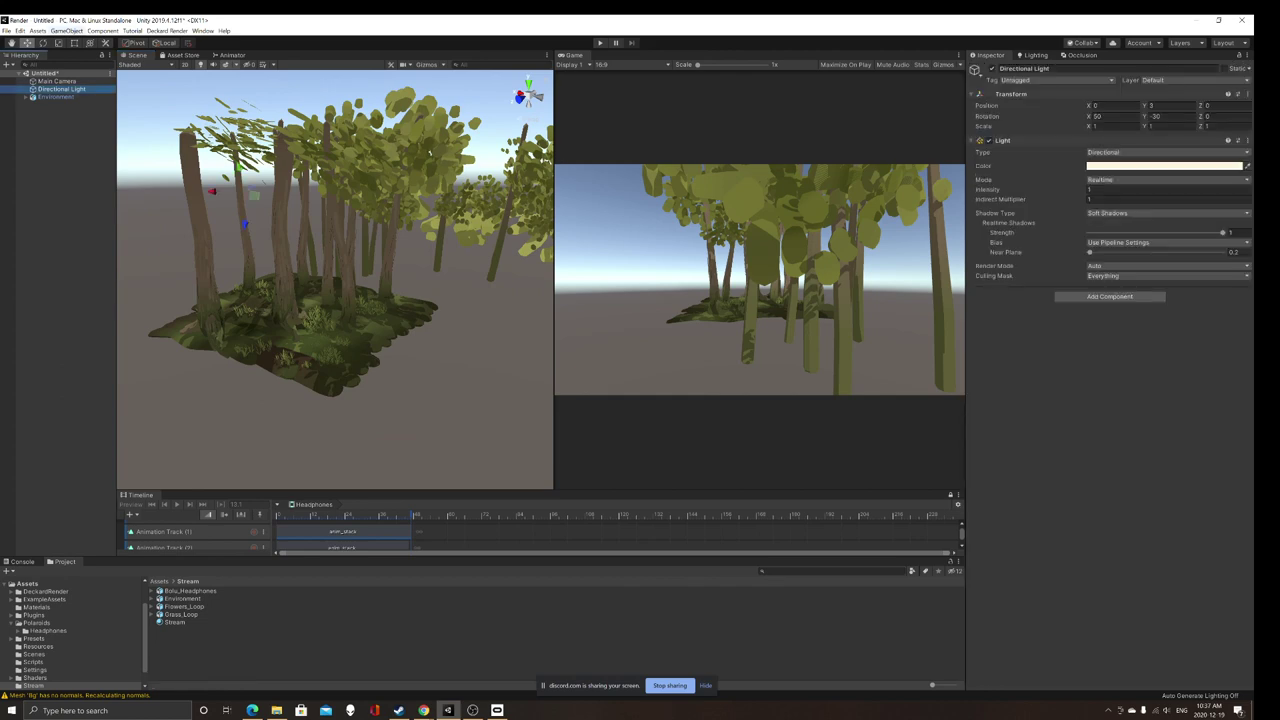
pyautogui.moveTo(320, 270); pyautogui.dragTo(255, 300, button='right')
pyautogui.scroll(5, 335, 280)
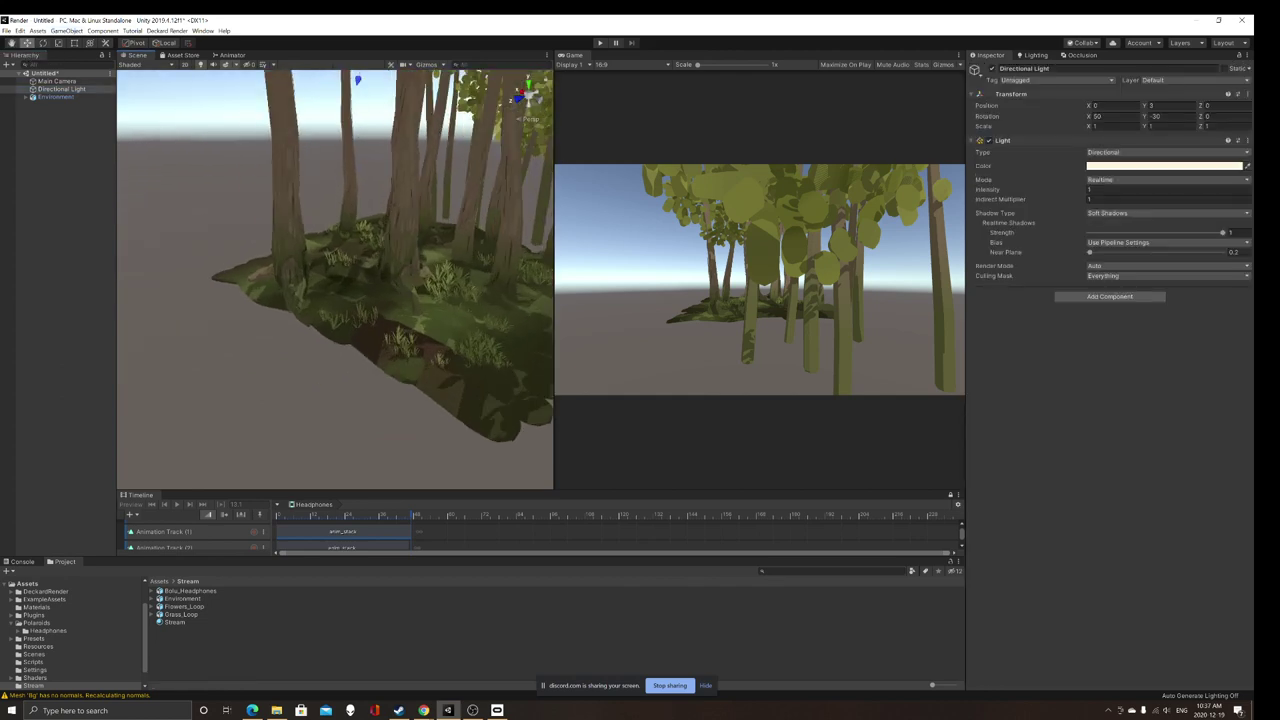
pyautogui.moveTo(335, 280); pyautogui.dragTo(420, 230, button='right')
pyautogui.scroll(3, 335, 280)
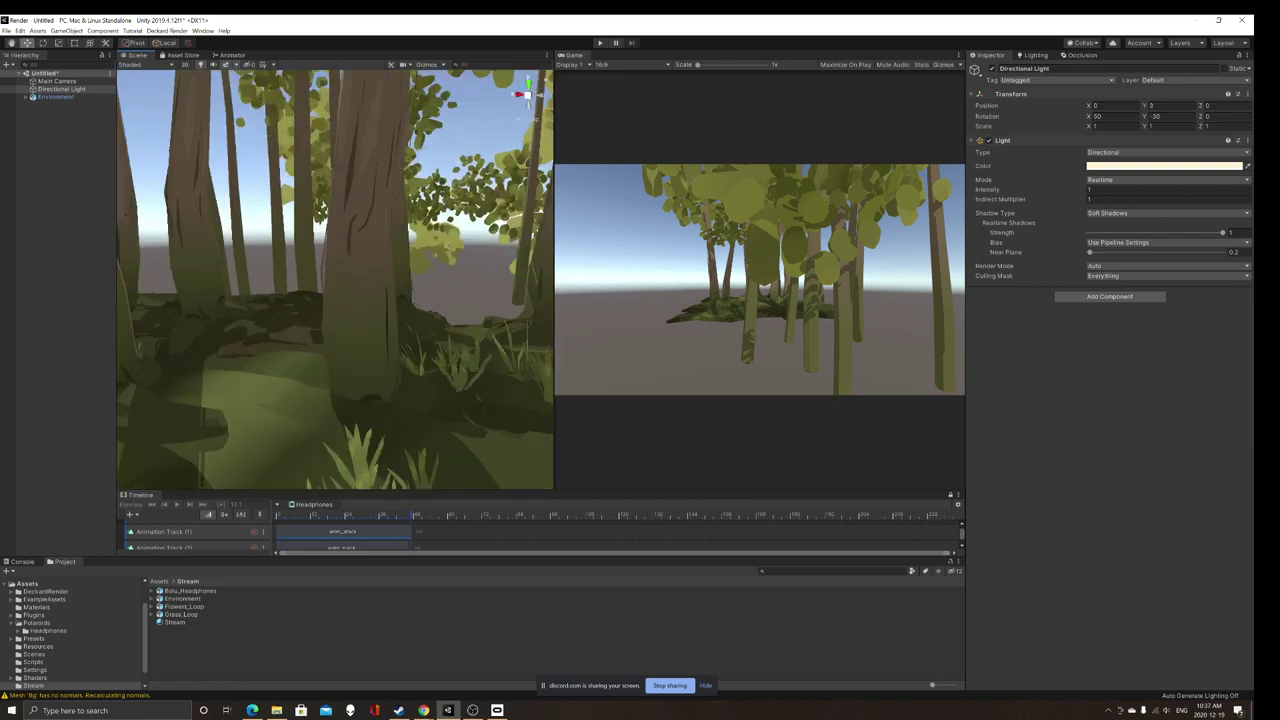
pyautogui.moveTo(350, 270); pyautogui.dragTo(275, 345, button='right')
pyautogui.scroll(-2, 275, 345)
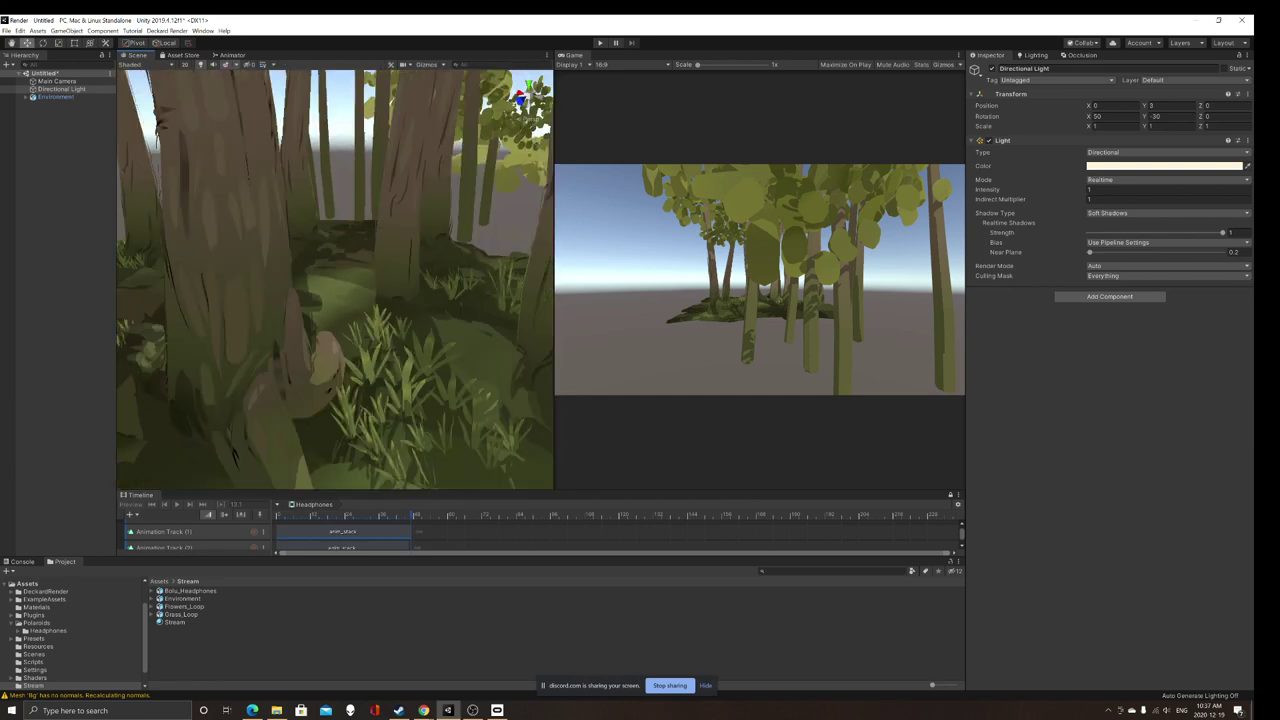
pyautogui.moveTo(374, 300); pyautogui.dragTo(255, 225, button='right')
pyautogui.moveTo(356, 286)
pyautogui.mouseDown(button='right')
pyautogui.moveTo(372, 294)
pyautogui.moveTo(315, 300)
pyautogui.moveTo(337, 295)
pyautogui.mouseUp(button='right')
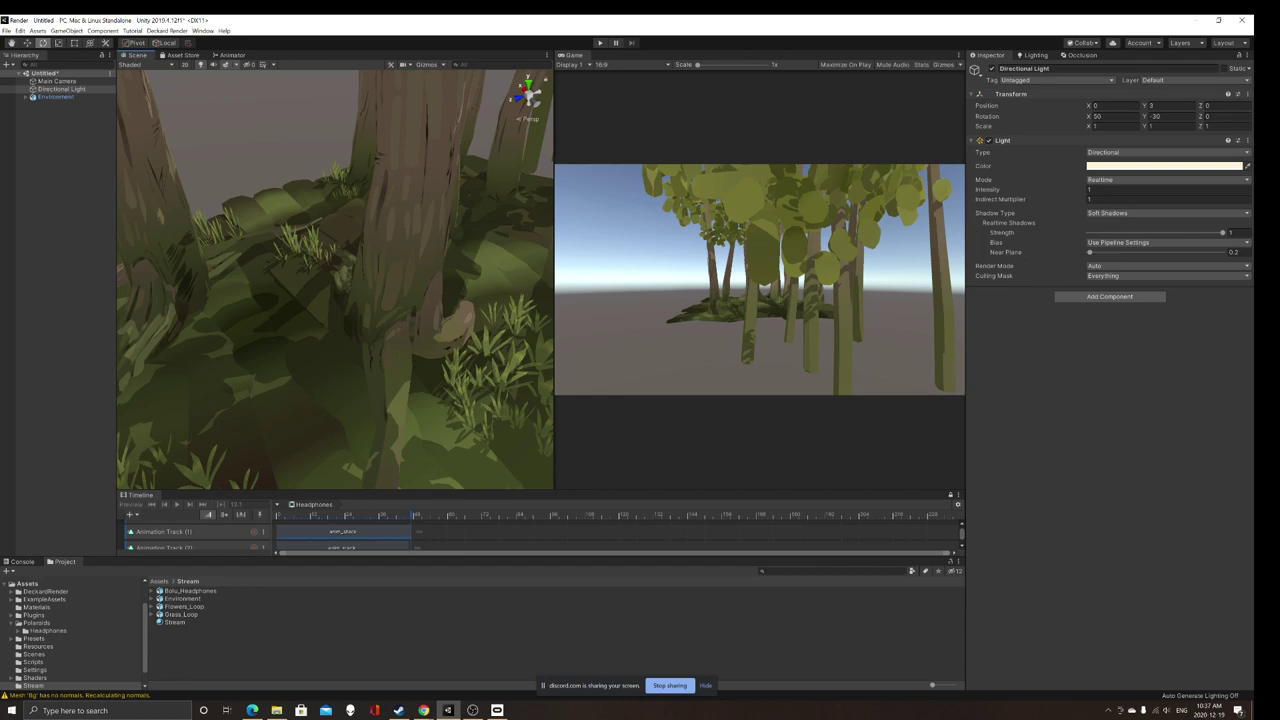
pyautogui.moveTo(337, 295); pyautogui.dragTo(334, 385, button='right')
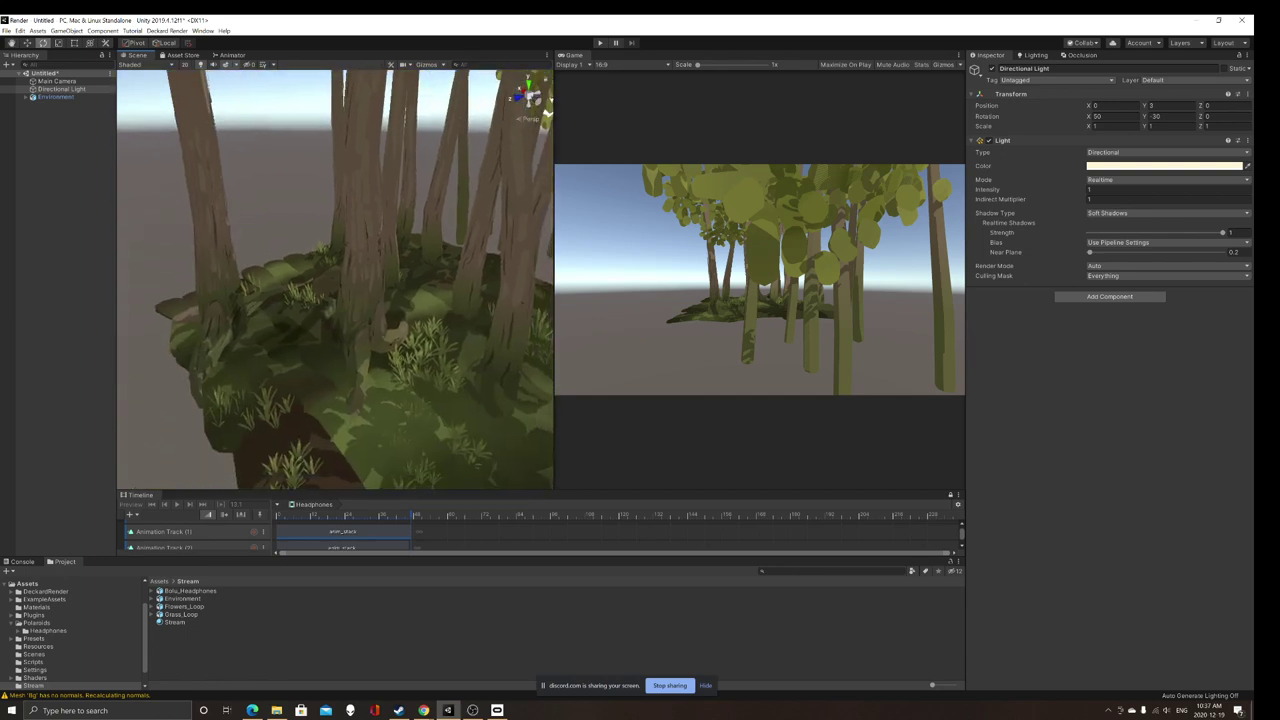
# Step: Rotate the Directional Light to about X 40.8, Y 13.5, Z 31.8 so sunlight falls across the trunks
pyautogui.moveTo(334, 385); pyautogui.dragTo(347, 302, button='right')
pyautogui.click(427, 65)
pyautogui.scroll(-4, 335, 280)
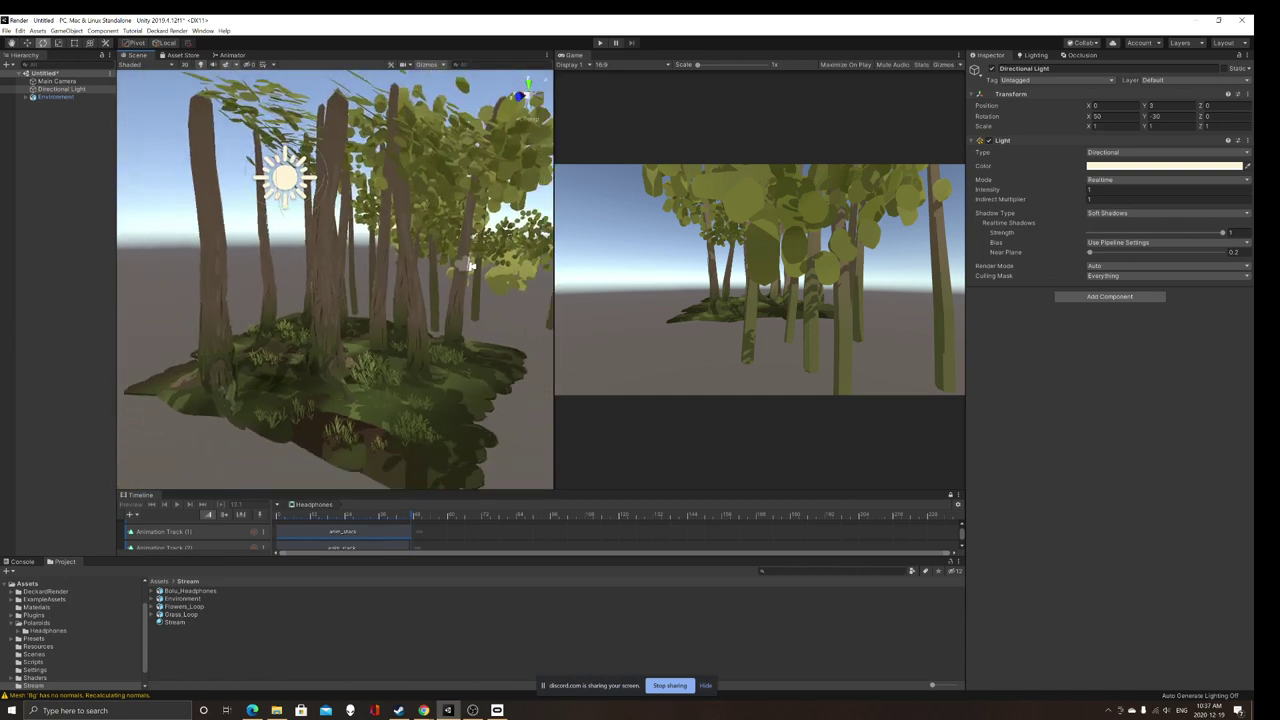
pyautogui.scroll(5, 347, 302)
pyautogui.moveTo(289, 223); pyautogui.dragTo(289, 223, button='right')
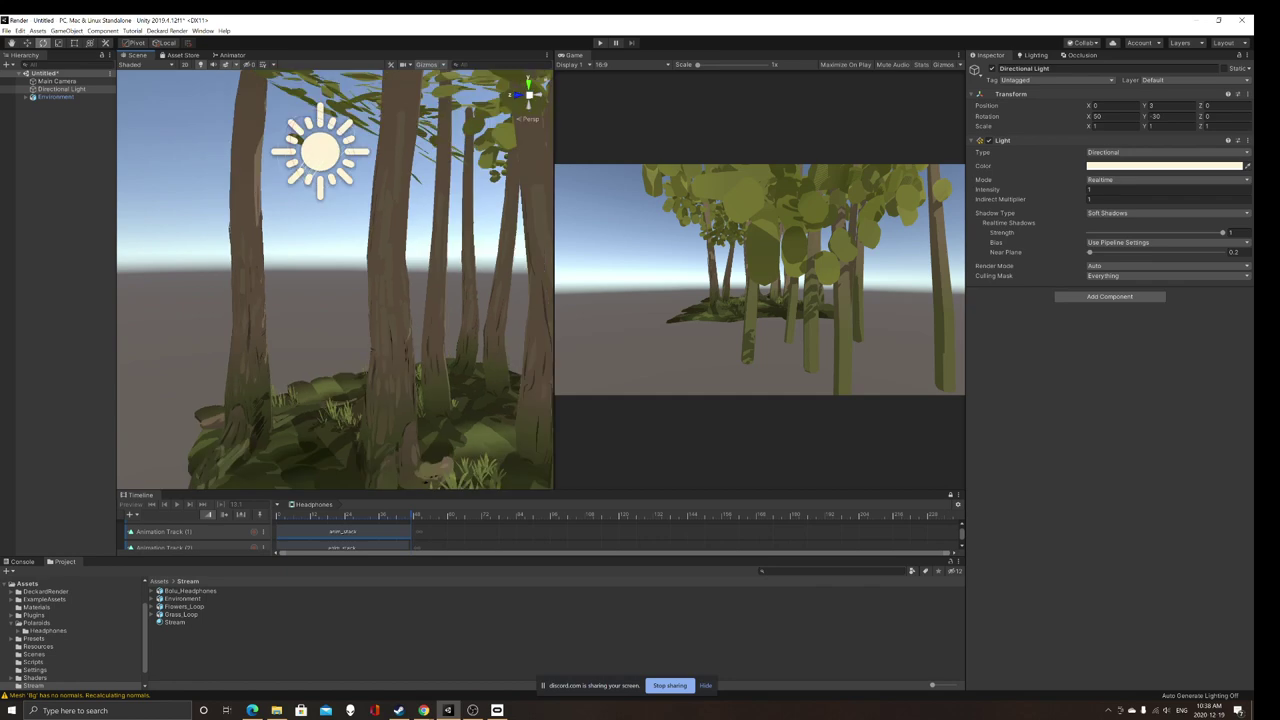
pyautogui.moveTo(320, 152)
pyautogui.mouseDown()
pyautogui.moveTo(340, 154)
pyautogui.moveTo(325, 150)
pyautogui.mouseUp()
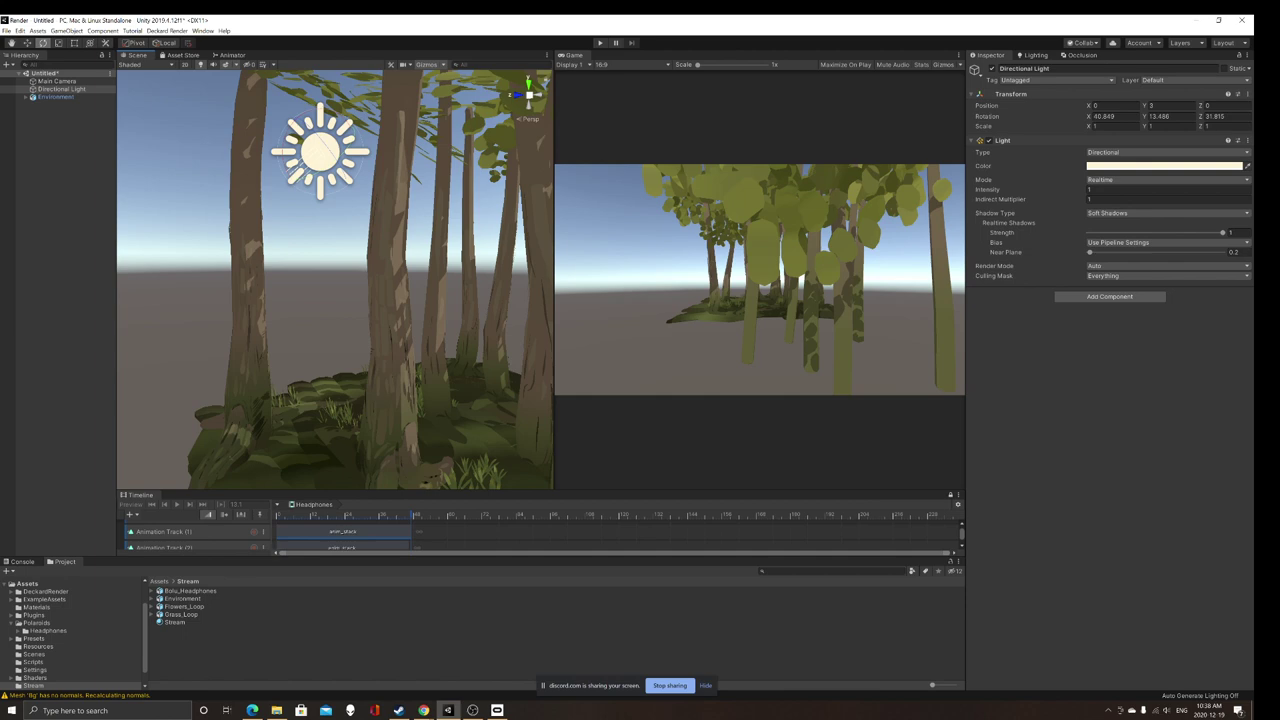
# Step: Examine the light and shadow on the forest alongside the Stream material's shading intensity and the Directional Light's settings
pyautogui.moveTo(335, 280); pyautogui.dragTo(365, 240, button='right')
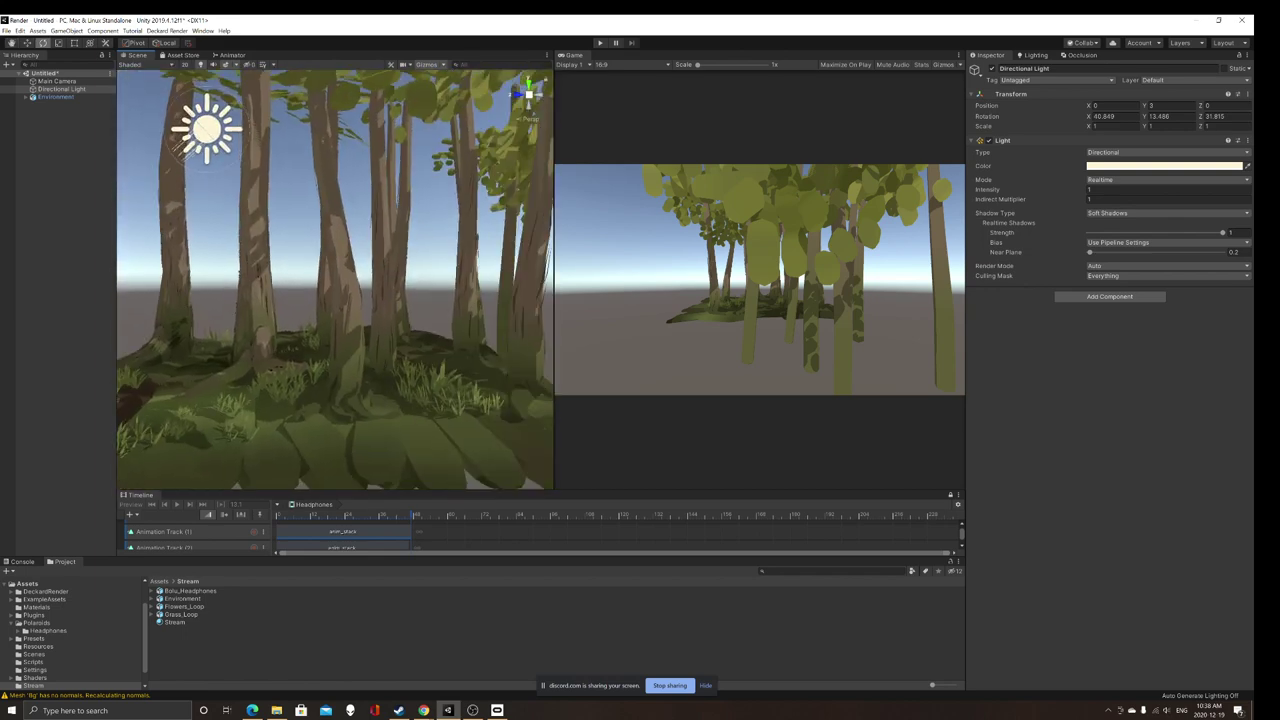
pyautogui.click(175, 622)
pyautogui.moveTo(335, 300)
pyautogui.mouseDown(button='right')
pyautogui.moveTo(395, 285)
pyautogui.moveTo(365, 288)
pyautogui.moveTo(368, 312)
pyautogui.moveTo(350, 315)
pyautogui.mouseUp(button='right')
pyautogui.moveTo(119, 87); pyautogui.dragTo(117, 95, button='right')
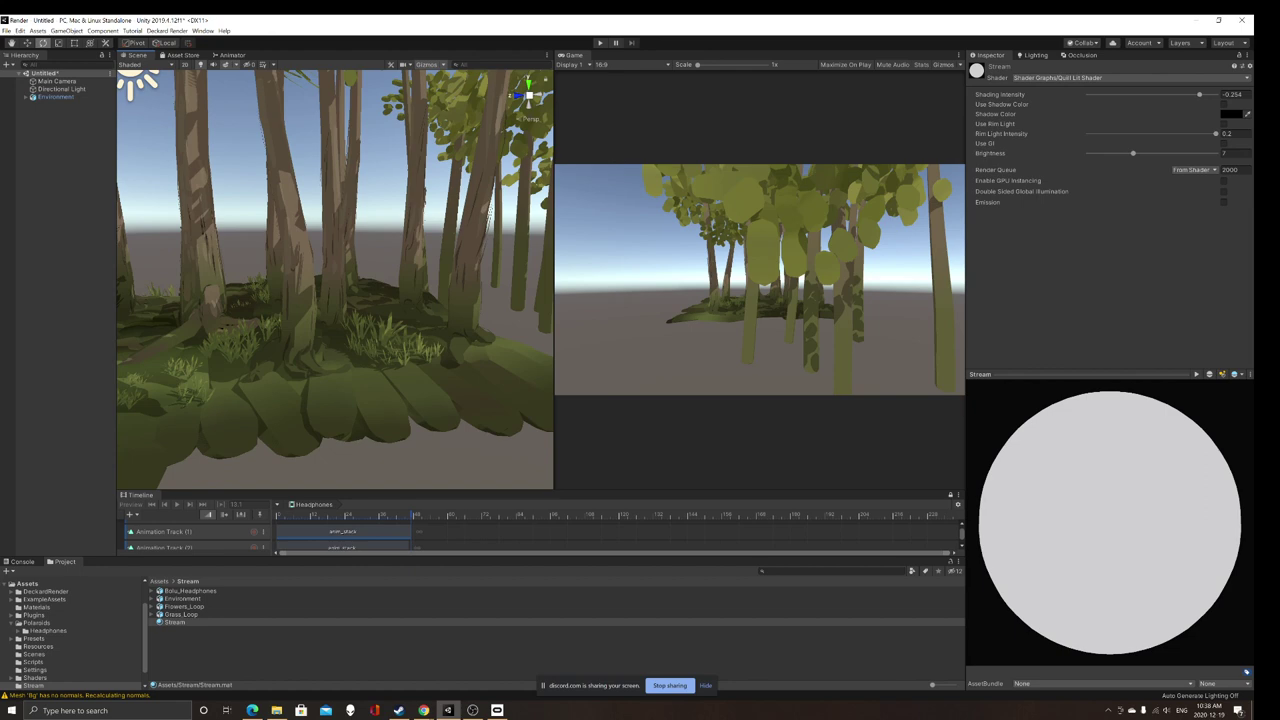
pyautogui.moveTo(490, 212); pyautogui.dragTo(445, 172, button='right')
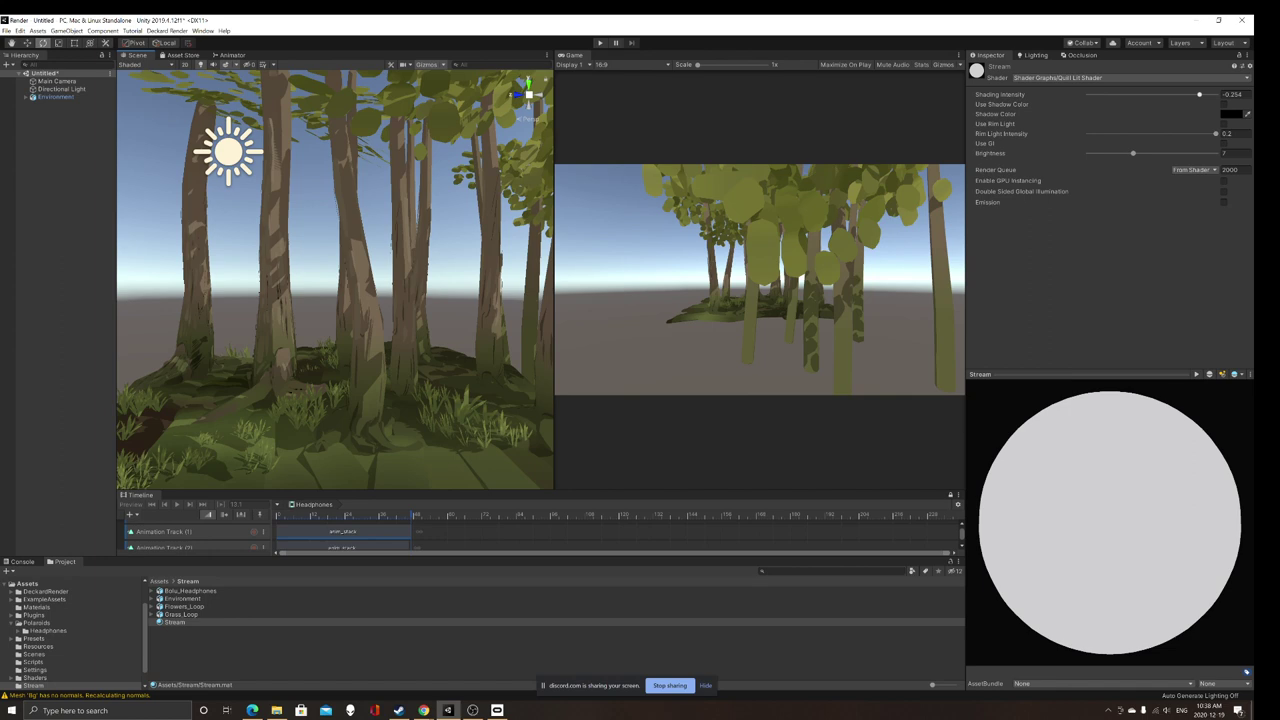
pyautogui.moveTo(1200, 94)
pyautogui.mouseDown()
pyautogui.moveTo(1088, 94)
pyautogui.moveTo(1199, 94)
pyautogui.mouseUp()
pyautogui.moveTo(340, 280); pyautogui.dragTo(360, 300, button='right')
pyautogui.scroll(-3, 380, 302)
pyautogui.scroll(1, 360, 300)
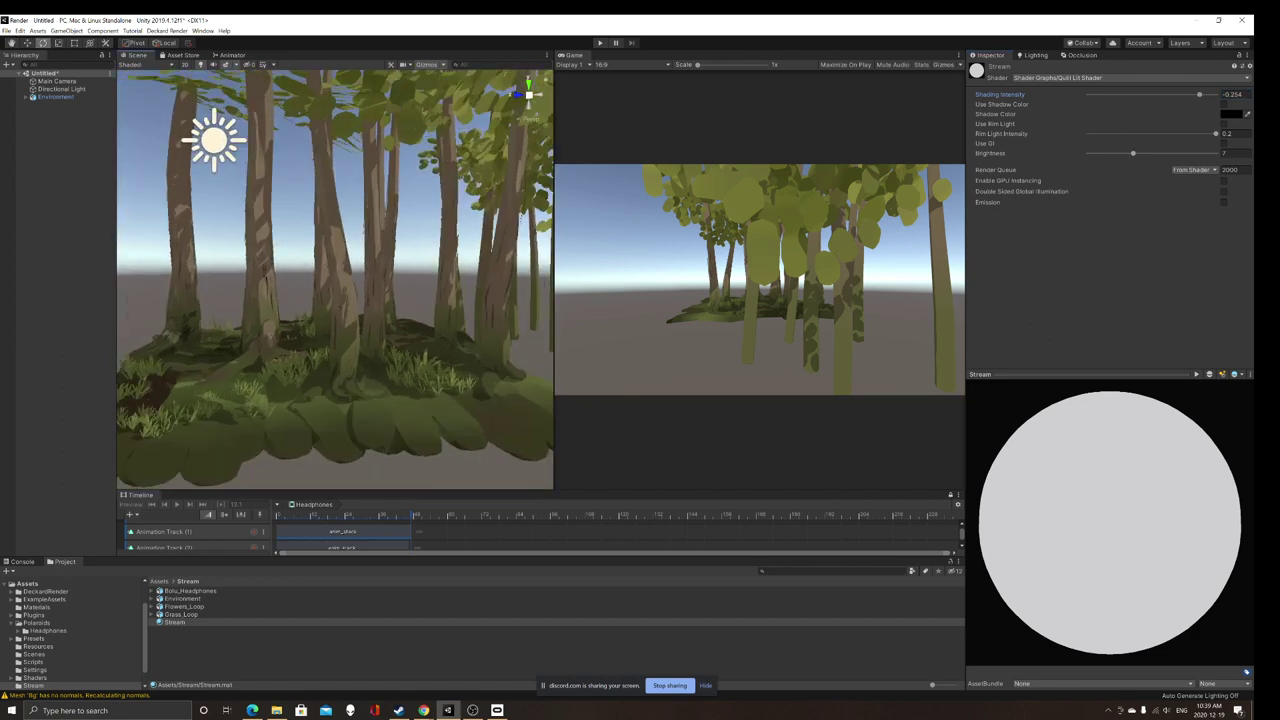
pyautogui.click(62, 89)
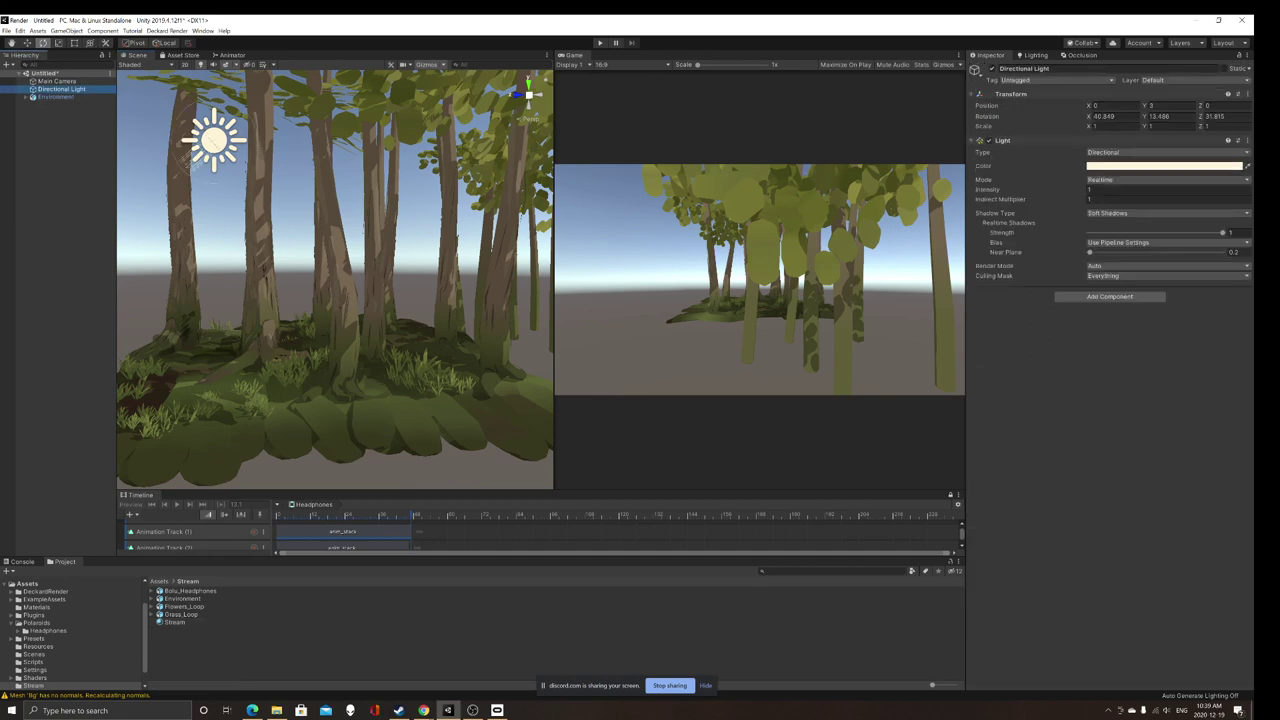
# Step: Enable Use Shadow Color on the Stream material and set its shadow colour to the muted blue 33406D
pyautogui.click(175, 622)
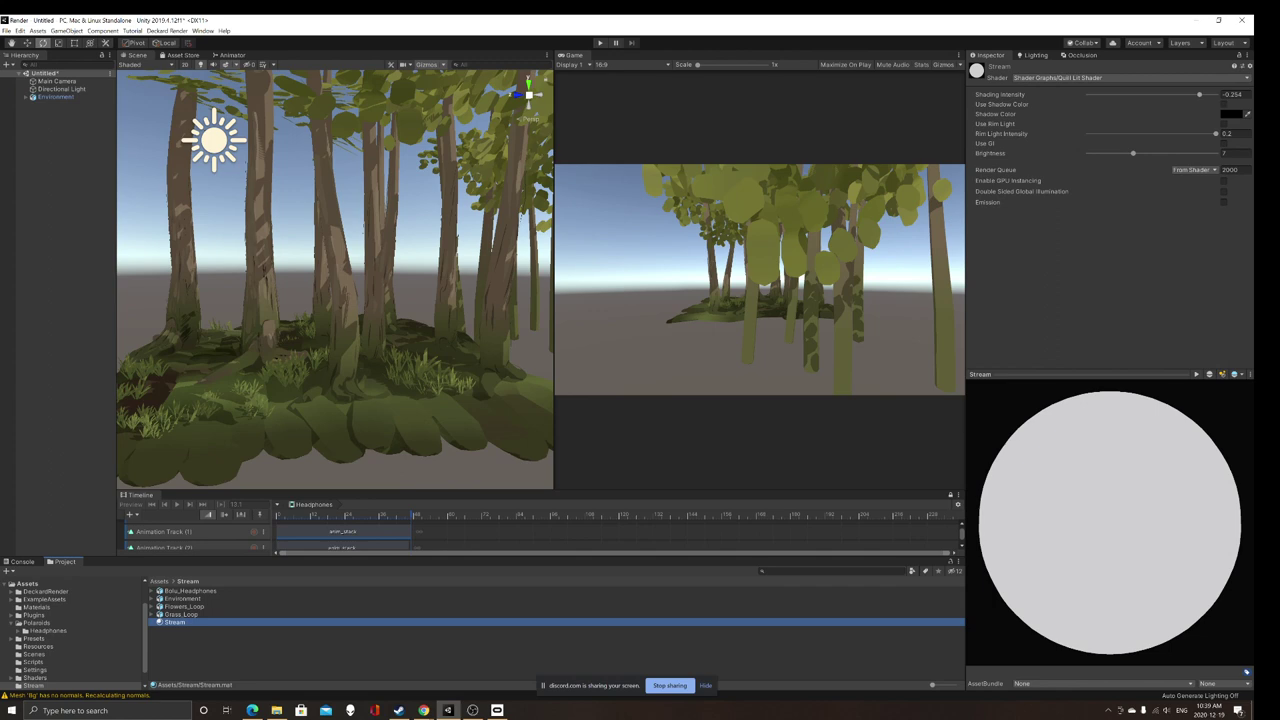
pyautogui.moveTo(335, 280)
pyautogui.mouseDown(button='right')
pyautogui.moveTo(402, 305)
pyautogui.moveTo(394, 291)
pyautogui.moveTo(376, 308)
pyautogui.moveTo(340, 280)
pyautogui.mouseUp(button='right')
pyautogui.scroll(4, 370, 290)
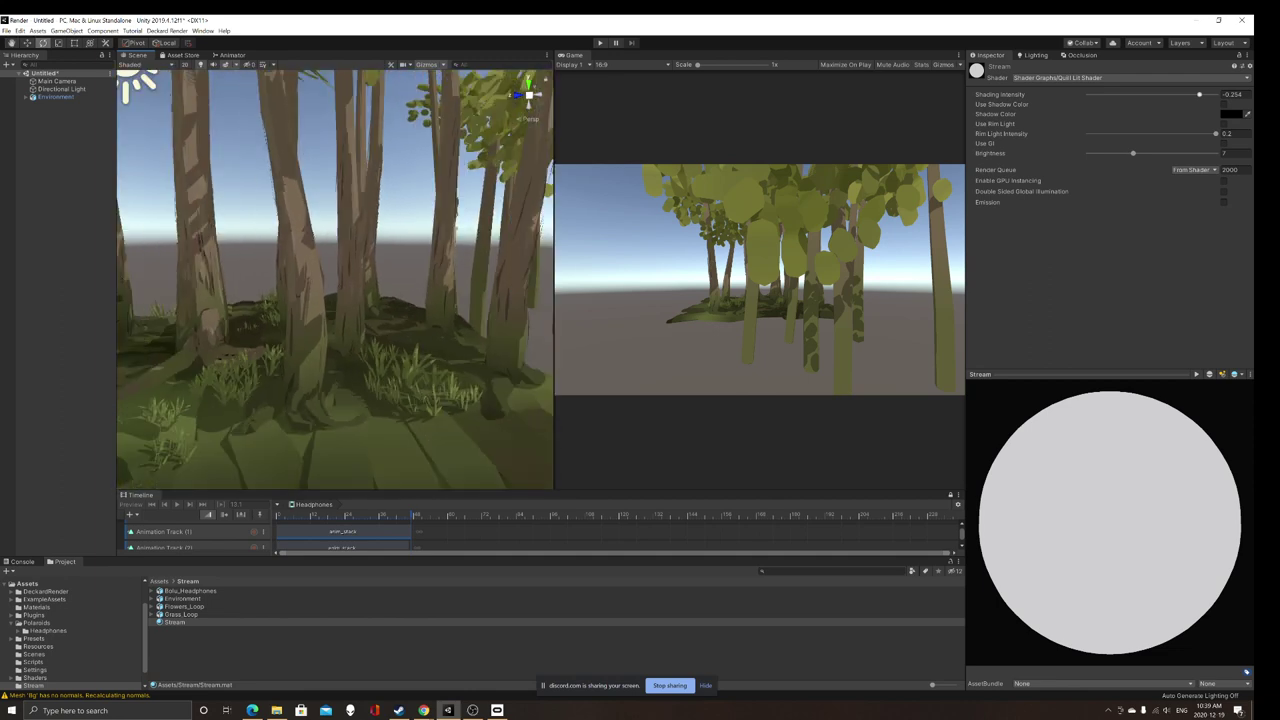
pyautogui.click(1224, 104)
pyautogui.scroll(-4, 345, 285)
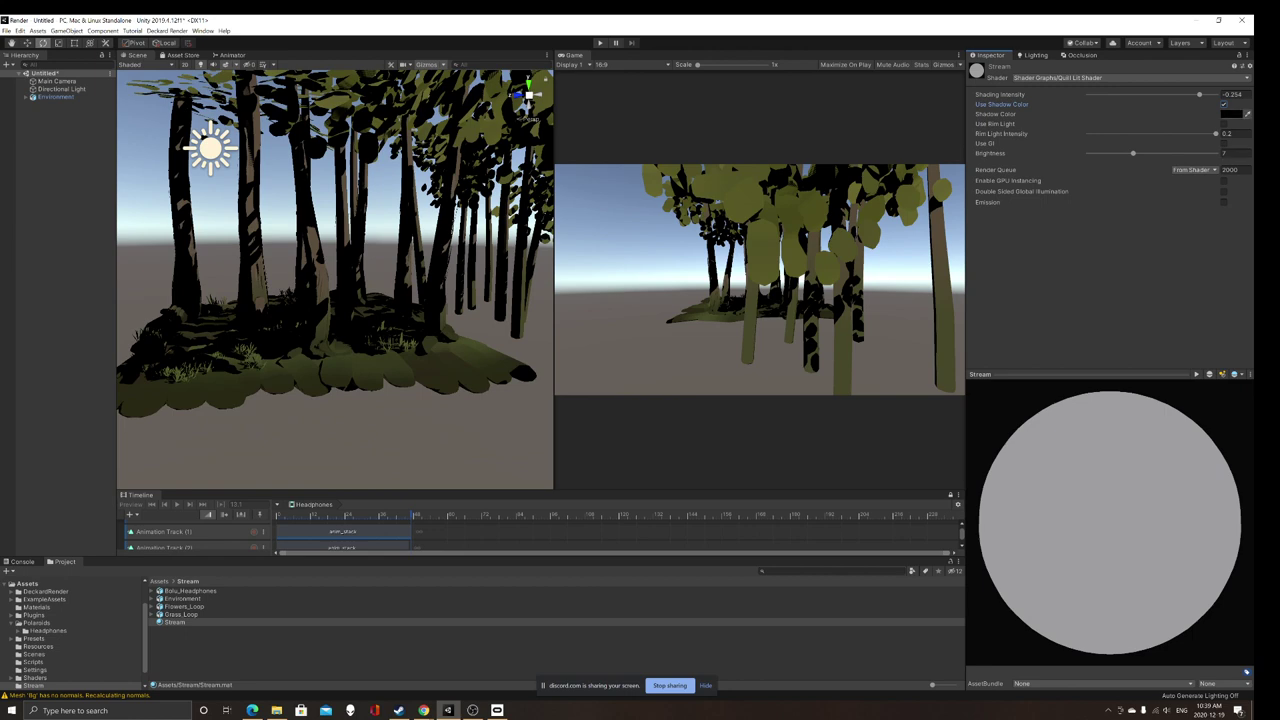
pyautogui.click(1232, 113)
pyautogui.scroll(3, 335, 280)
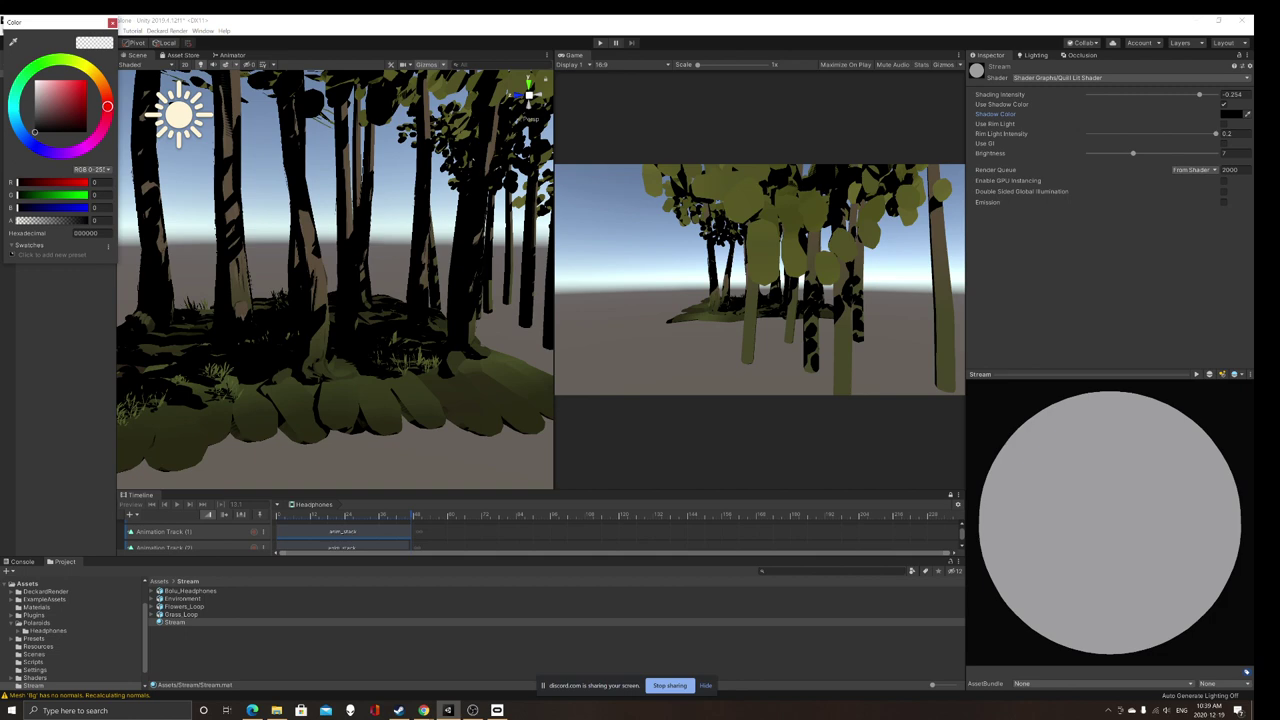
pyautogui.click(27, 139)
pyautogui.click(61, 113)
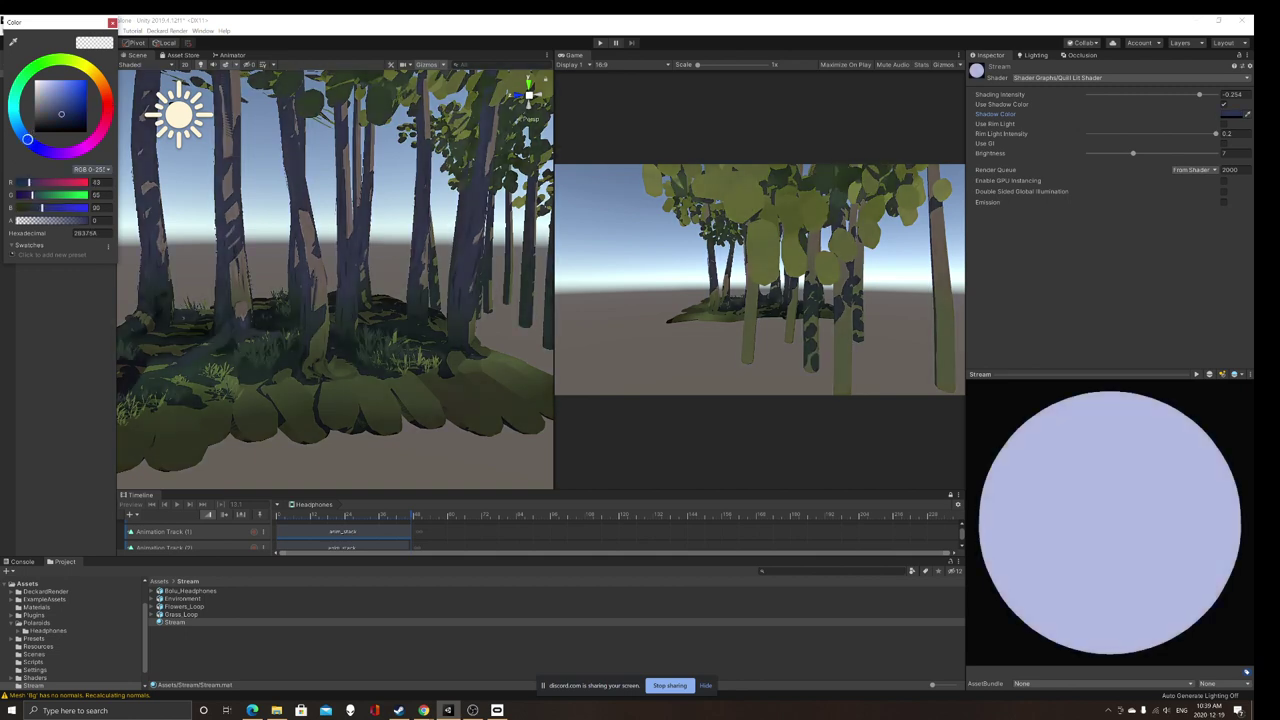
pyautogui.moveTo(61, 114)
pyautogui.mouseDown()
pyautogui.moveTo(62, 90)
pyautogui.moveTo(59, 105)
pyautogui.moveTo(108, 99)
pyautogui.moveTo(92, 64)
pyautogui.moveTo(75, 61)
pyautogui.moveTo(23, 134)
pyautogui.moveTo(62, 110)
pyautogui.mouseUp()
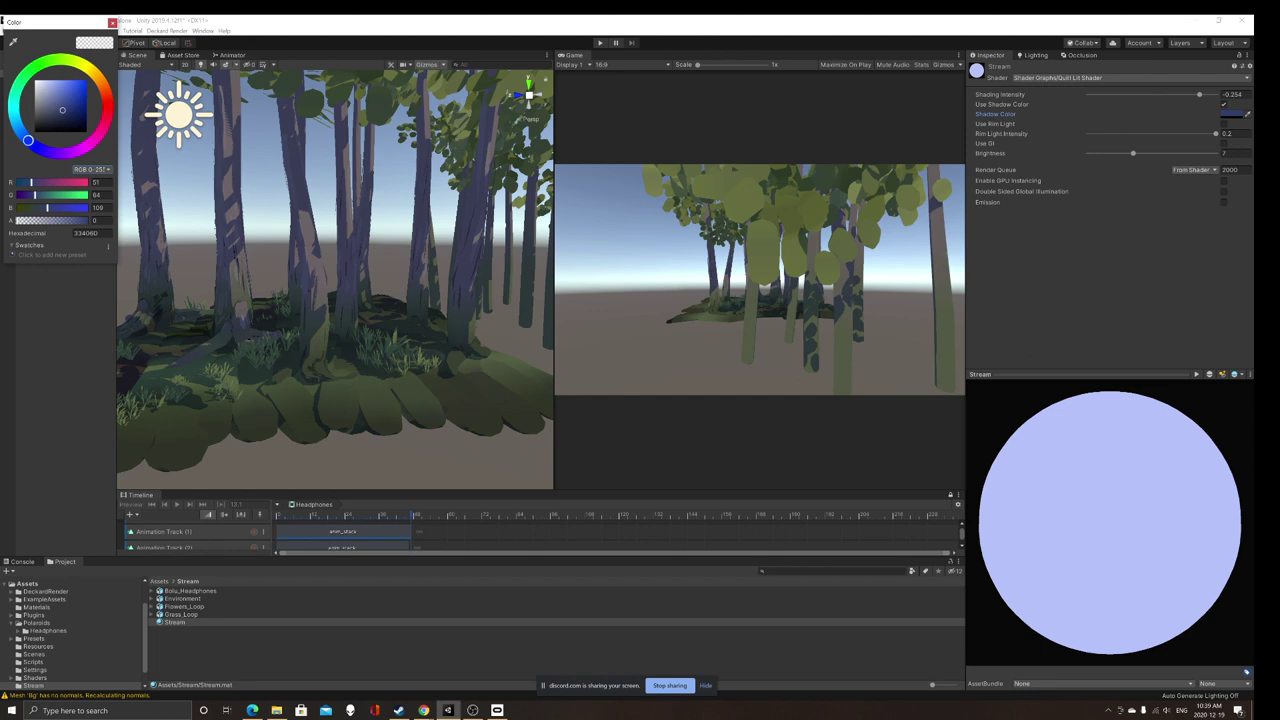
pyautogui.click(112, 22)
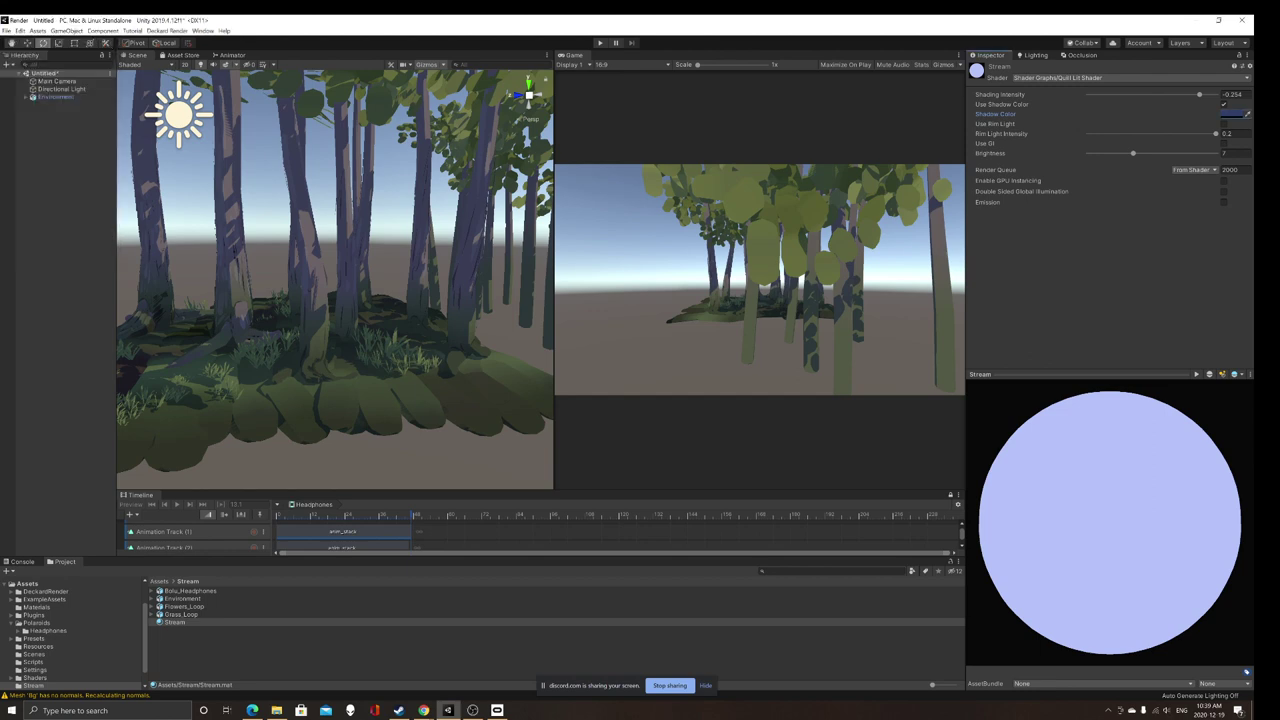
# Step: Examine the tinted shadows on the trunks, grass and leaves from close up and from above
pyautogui.moveTo(335, 280); pyautogui.dragTo(317, 257, button='right')
pyautogui.press('w')
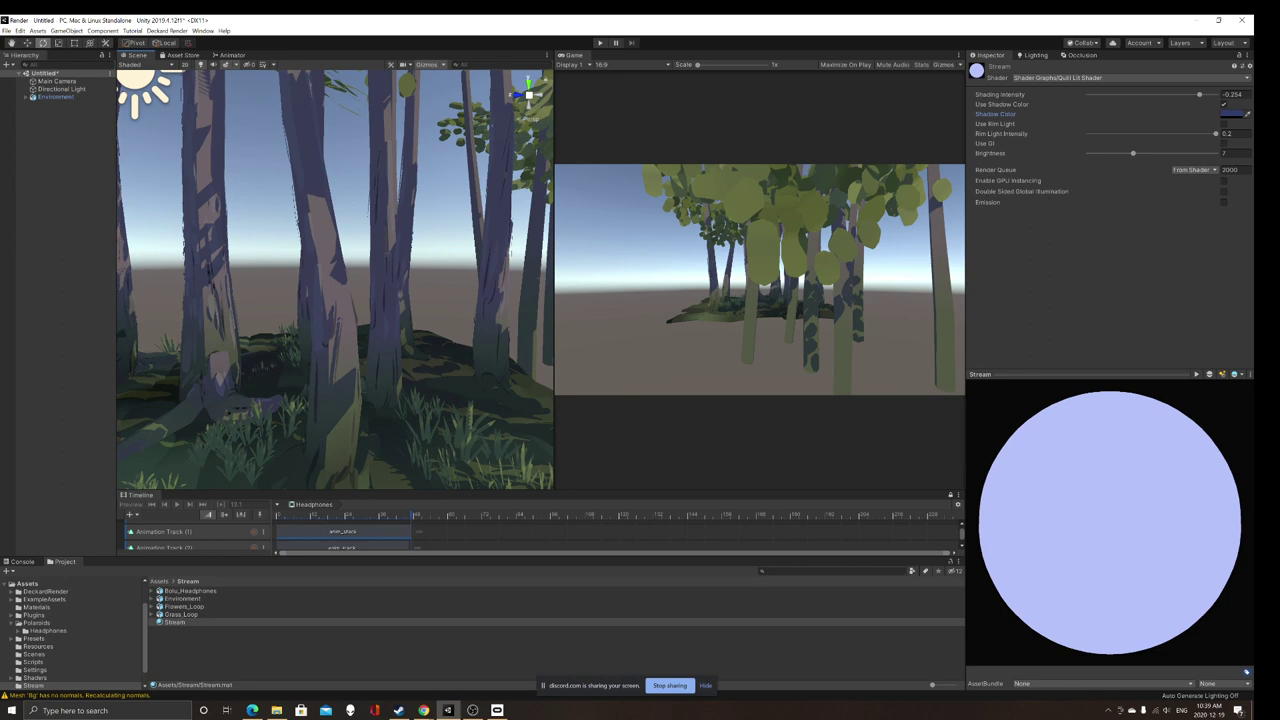
pyautogui.scroll(-3, 335, 280)
pyautogui.scroll(-2, 335, 280)
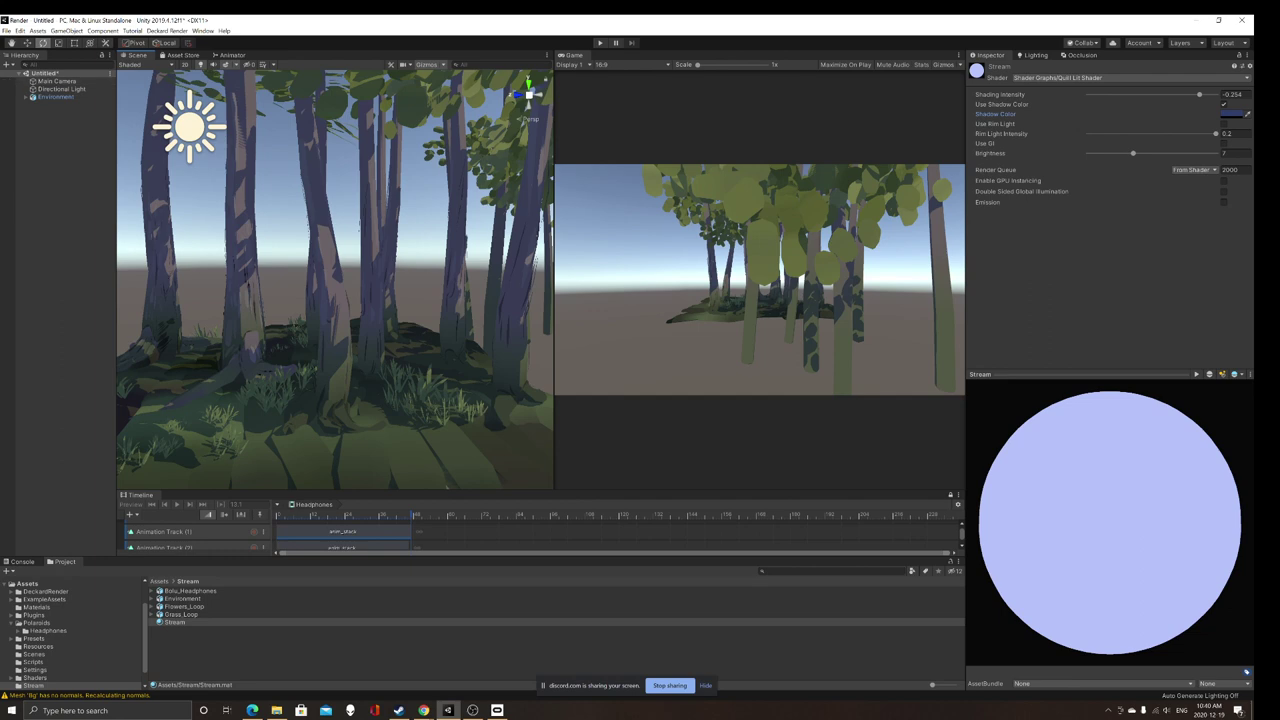
pyautogui.press('w')
pyautogui.moveTo(335, 280); pyautogui.dragTo(360, 286, button='right')
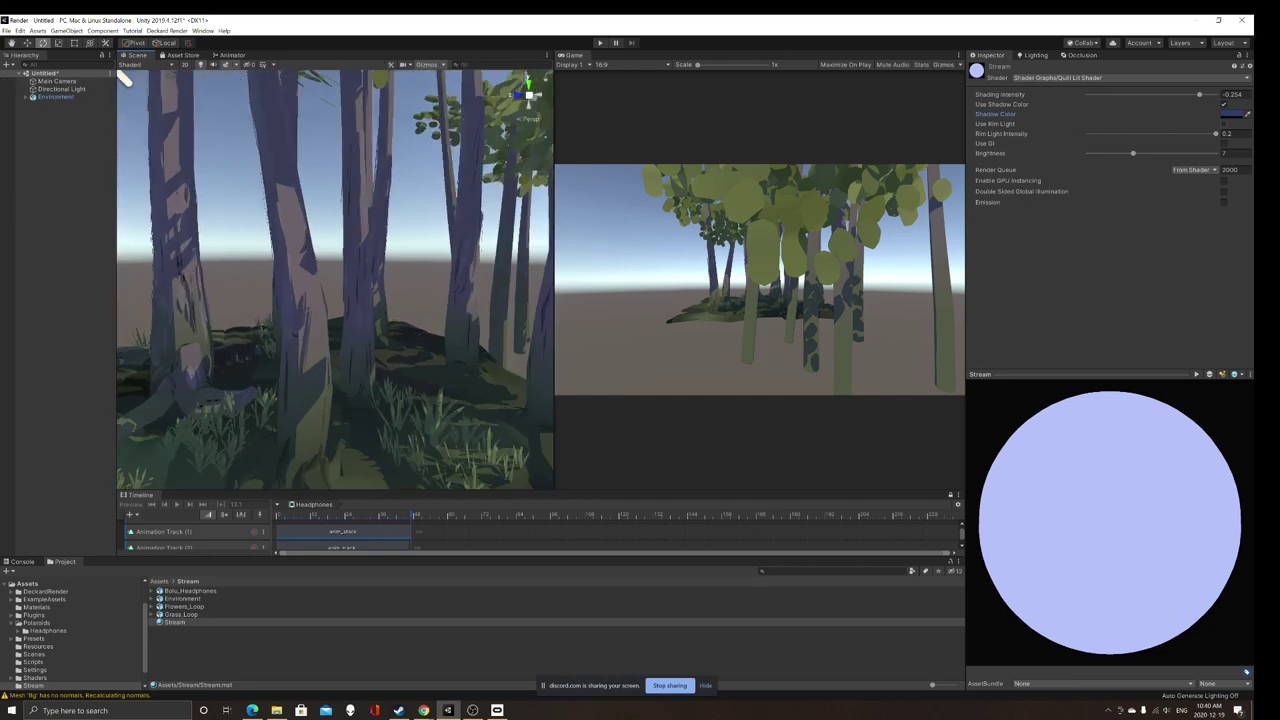
pyautogui.moveTo(335, 280); pyautogui.dragTo(420, 298, button='right')
pyautogui.keyDown('alt'); pyautogui.moveTo(335, 280); pyautogui.dragTo(238, 228); pyautogui.keyUp('alt')
pyautogui.moveTo(385, 172); pyautogui.dragTo(352, 162, button='right')
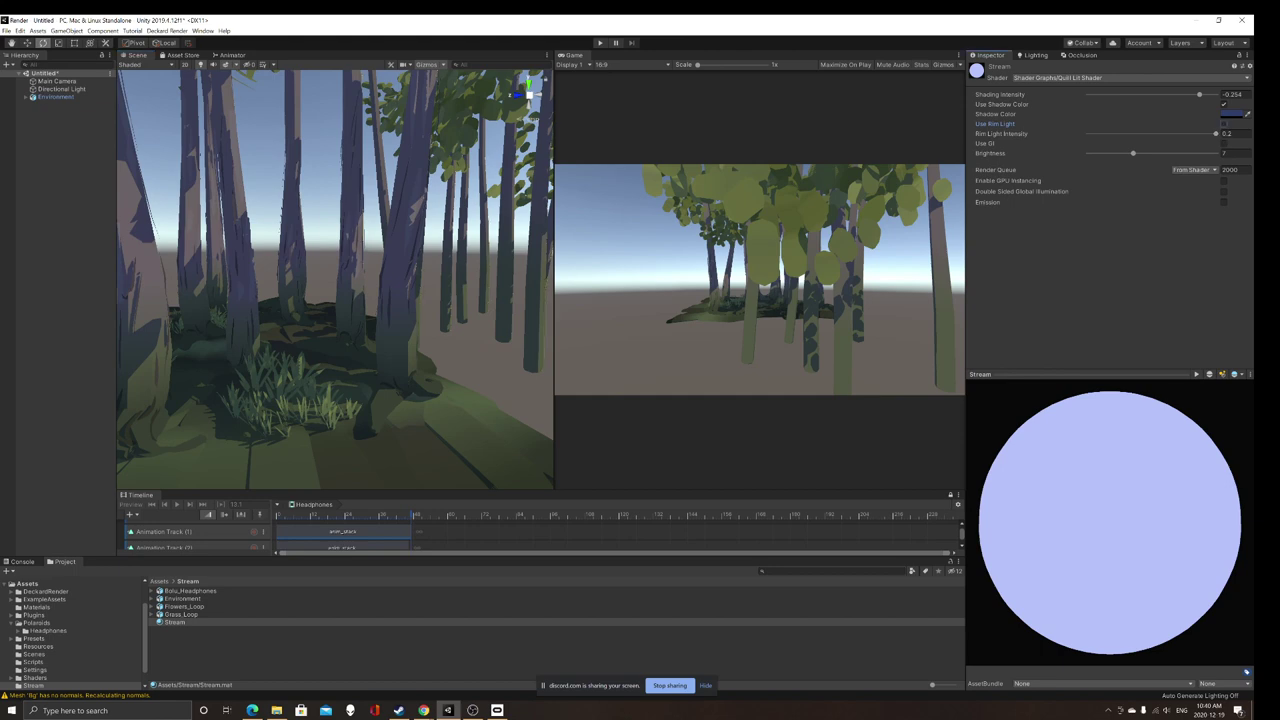
pyautogui.moveTo(352, 270)
pyautogui.mouseDown(button='right')
pyautogui.moveTo(290, 265)
pyautogui.moveTo(350, 292)
pyautogui.mouseUp(button='right')
pyautogui.moveTo(338, 154); pyautogui.dragTo(302, 163, button='right')
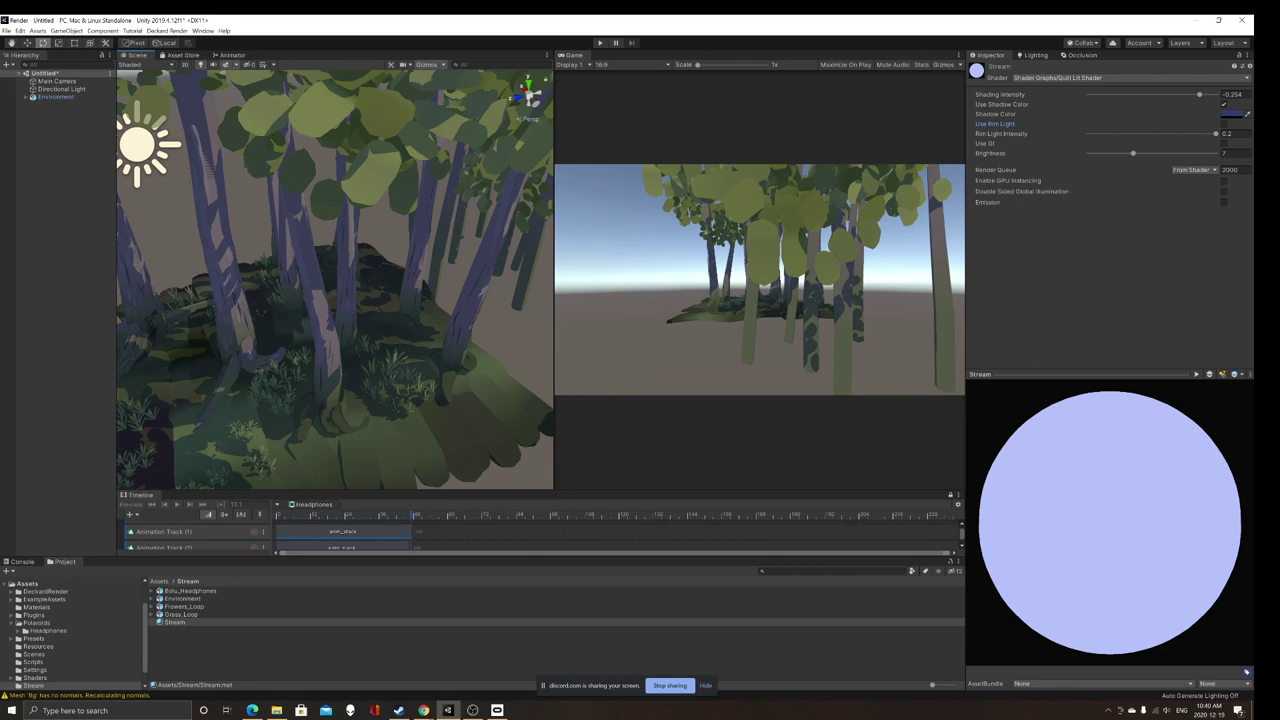
# Step: Remap the Flowers_Loop model's Double Sided and Single Sided materials to the Stream material and apply the change
pyautogui.click(184, 607)
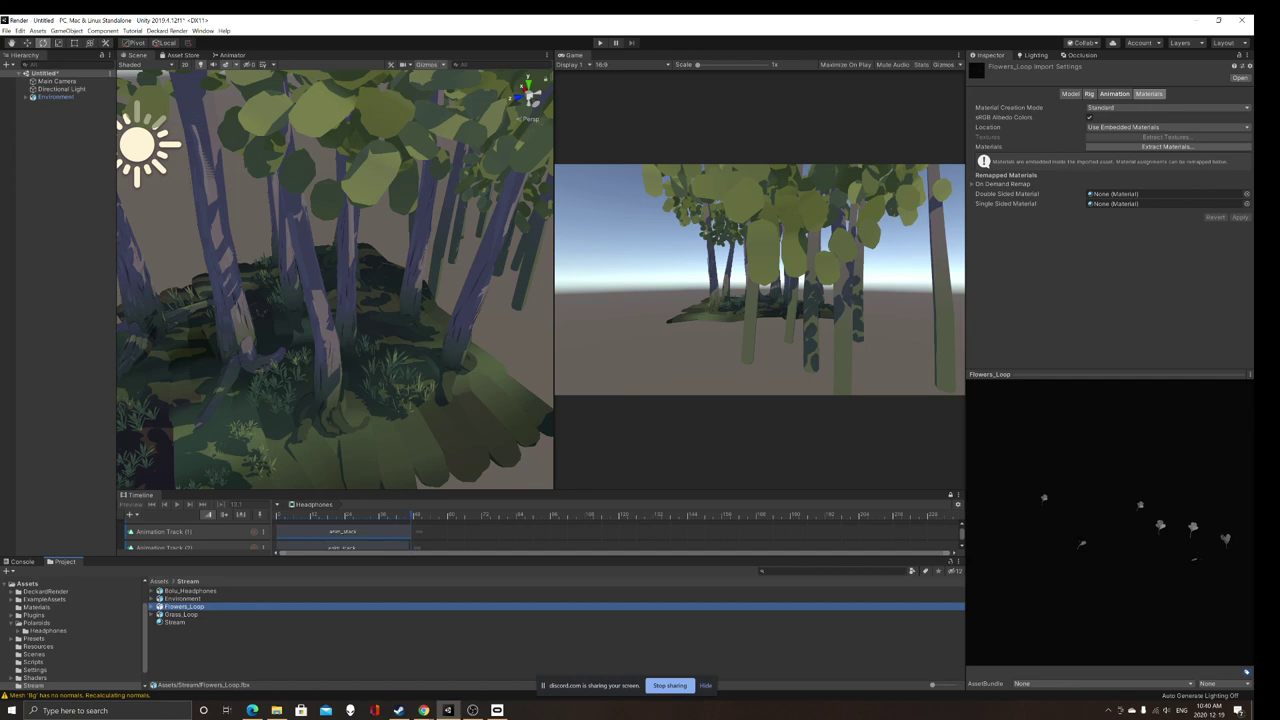
pyautogui.click(1246, 193)
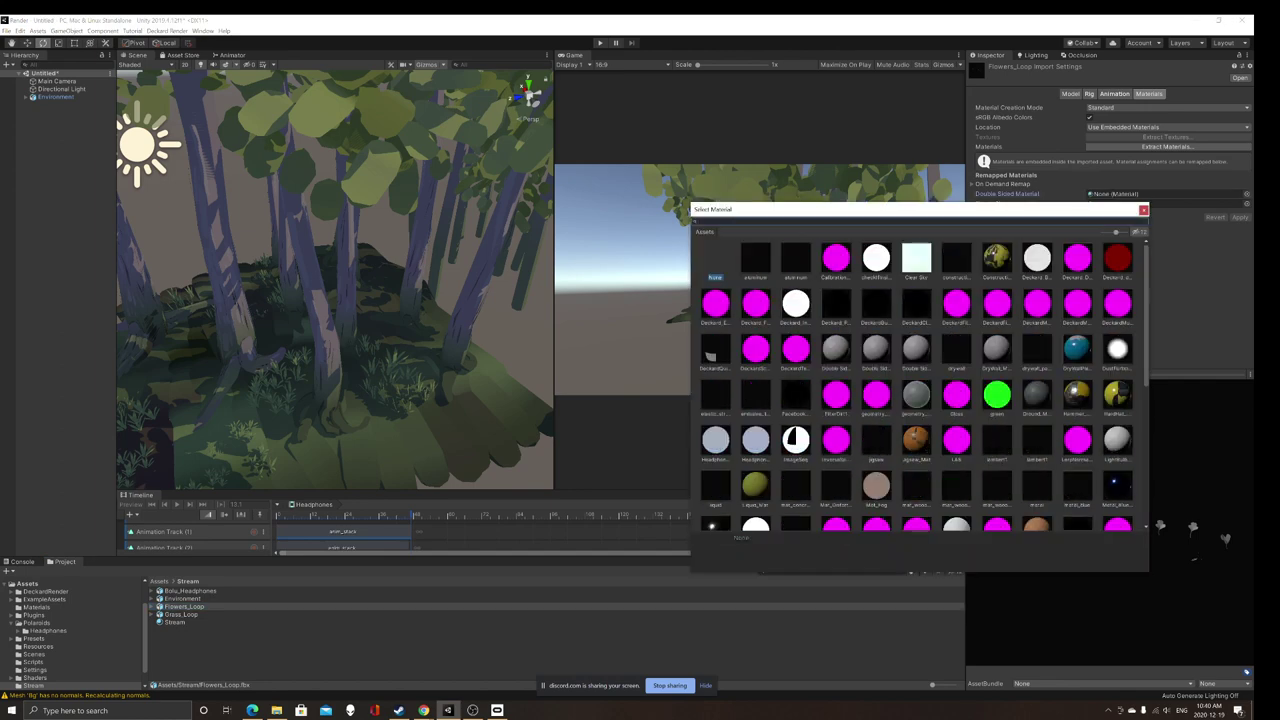
pyautogui.click(1143, 209)
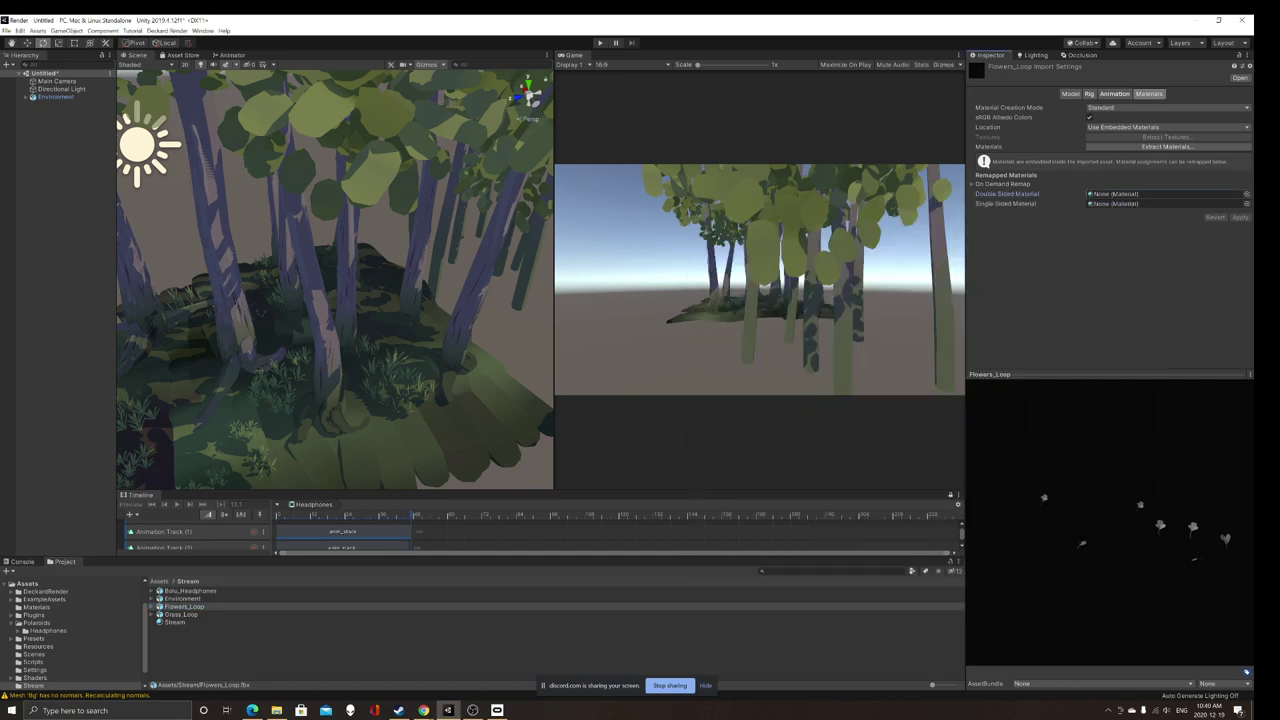
pyautogui.moveTo(175, 622); pyautogui.dragTo(1130, 194)
pyautogui.moveTo(174, 622); pyautogui.dragTo(1160, 203)
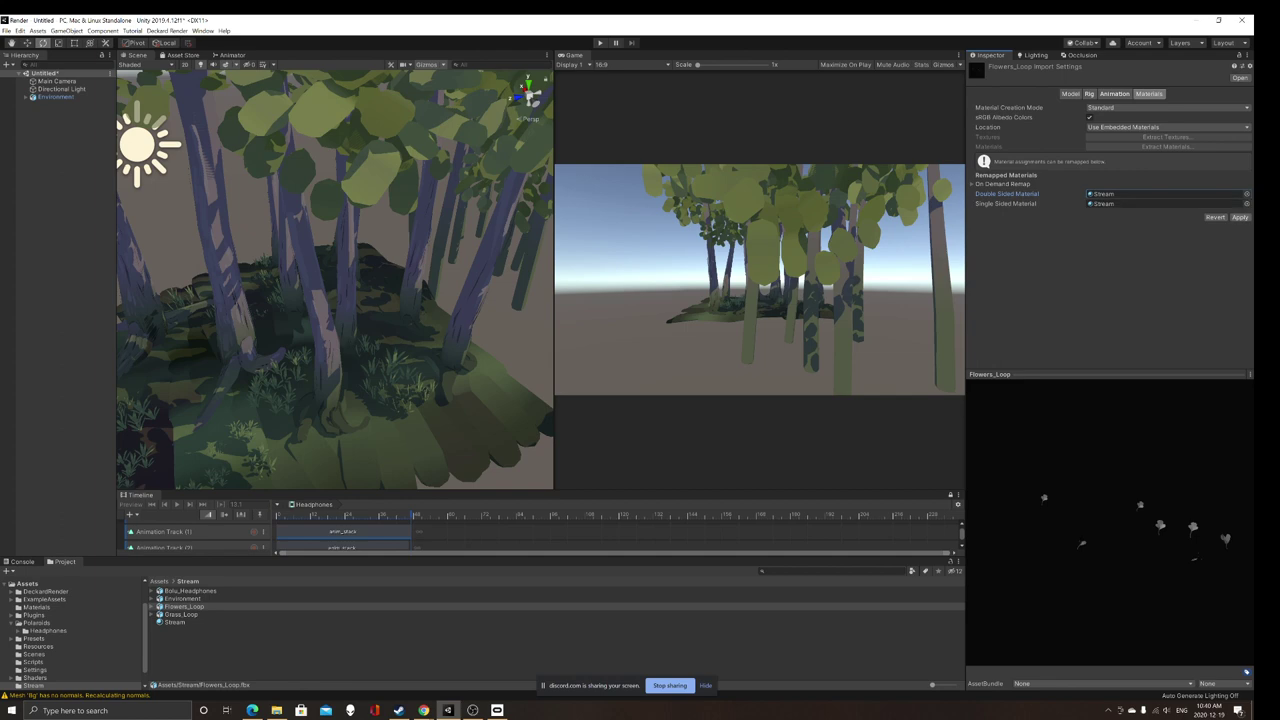
pyautogui.click(1240, 217)
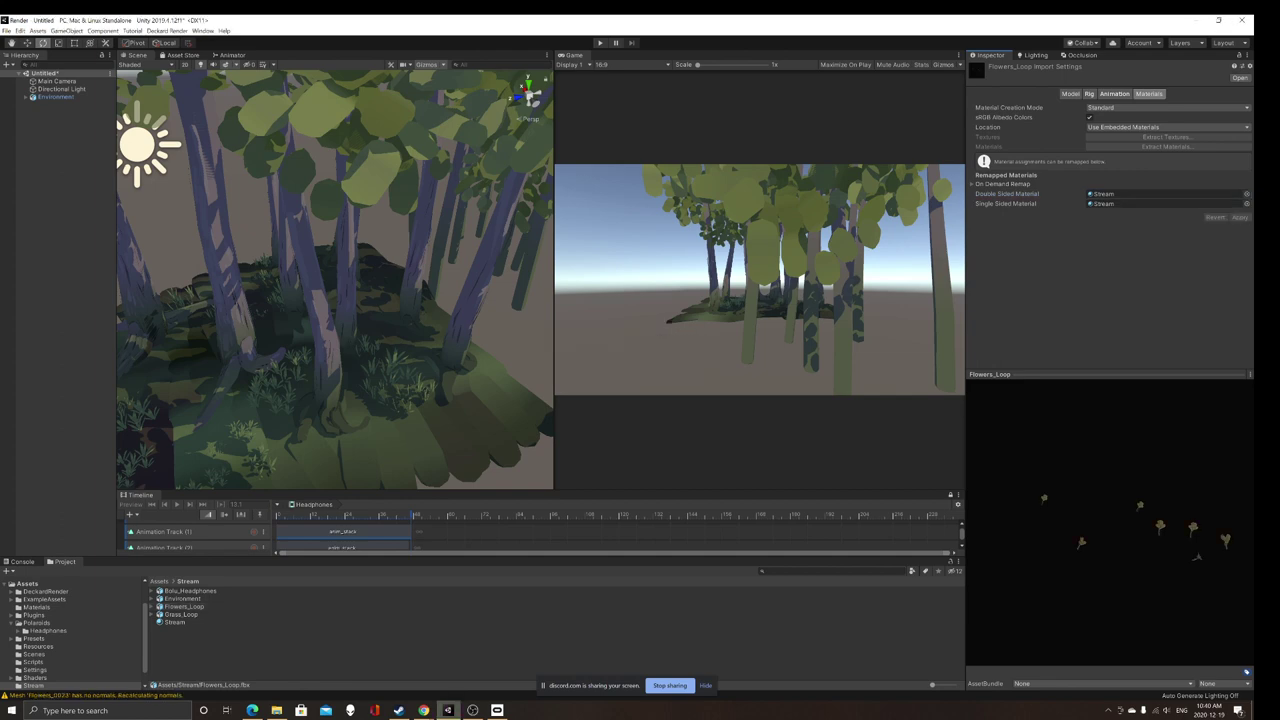
# Step: Remap the Grass_Loop model's Double Sided material to the Stream material and apply the change
pyautogui.click(181, 614)
pyautogui.moveTo(175, 622); pyautogui.dragTo(1150, 194)
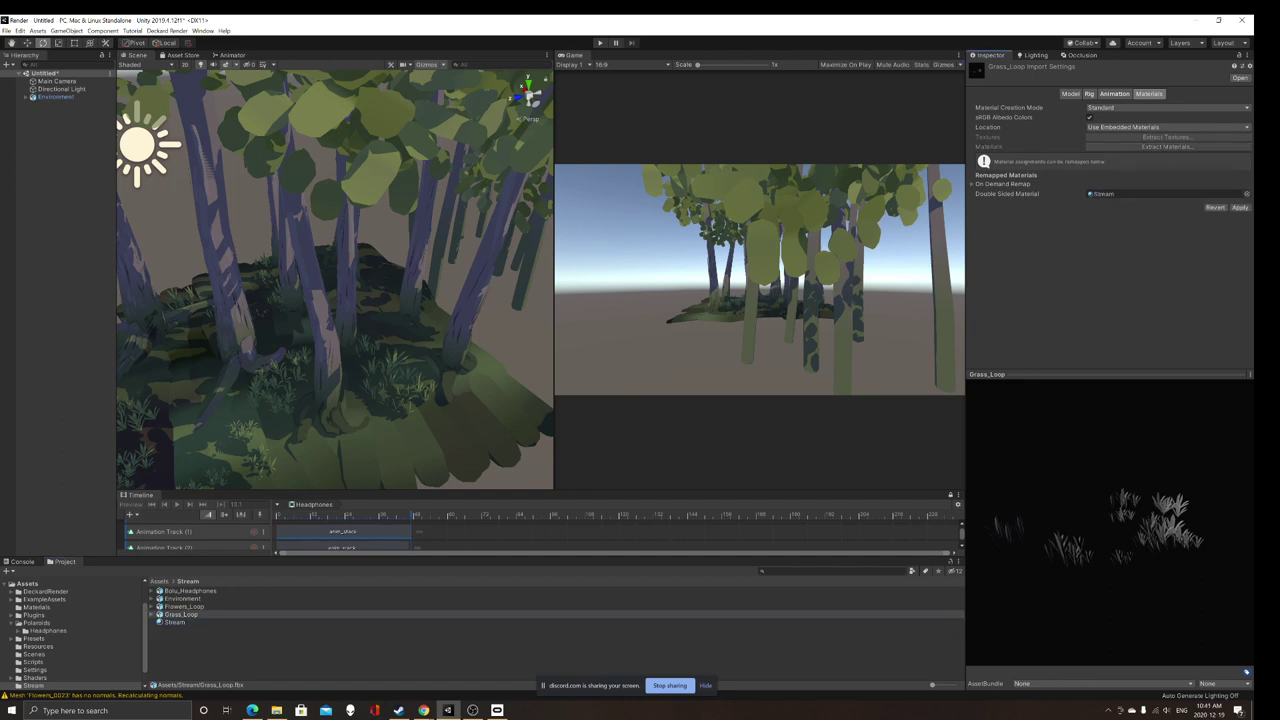
pyautogui.click(1240, 207)
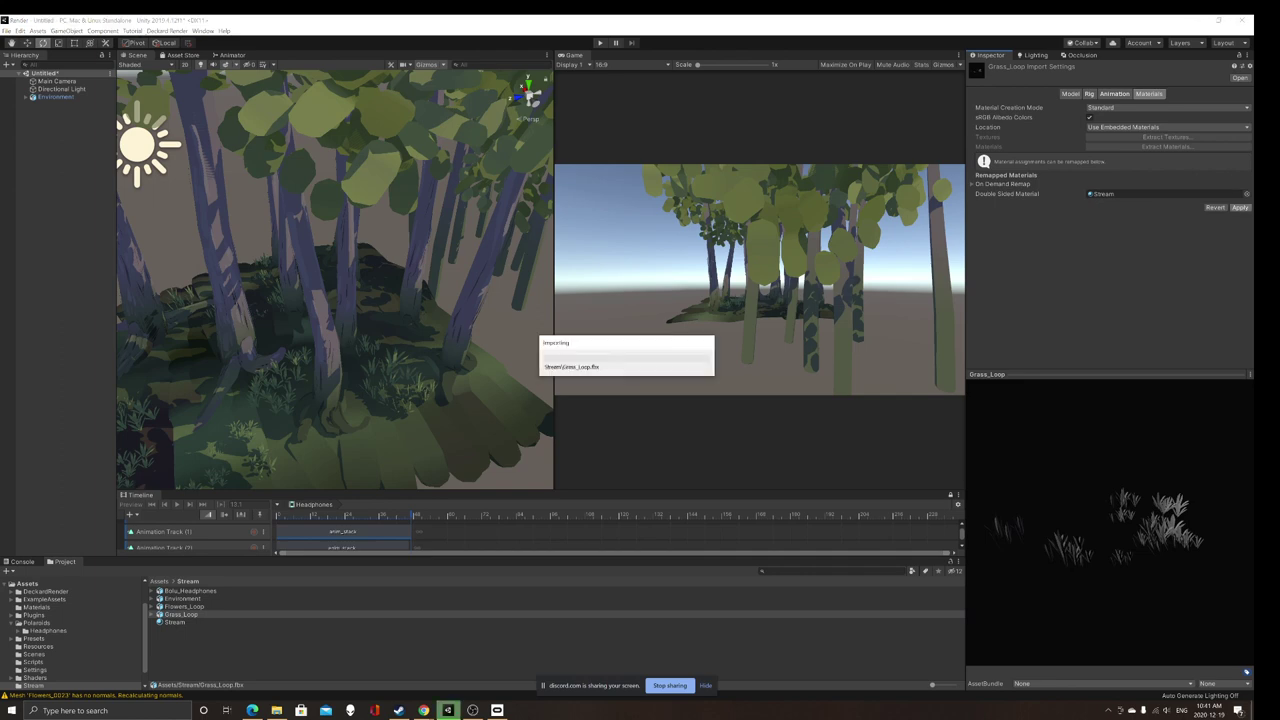
# Step: Add the Grass_Loop and Flowers_Loop models to the scene hierarchy and check their placement in the forest
pyautogui.moveTo(380, 250); pyautogui.dragTo(338, 286, button='right')
pyautogui.moveTo(181, 615); pyautogui.dragTo(56, 150)
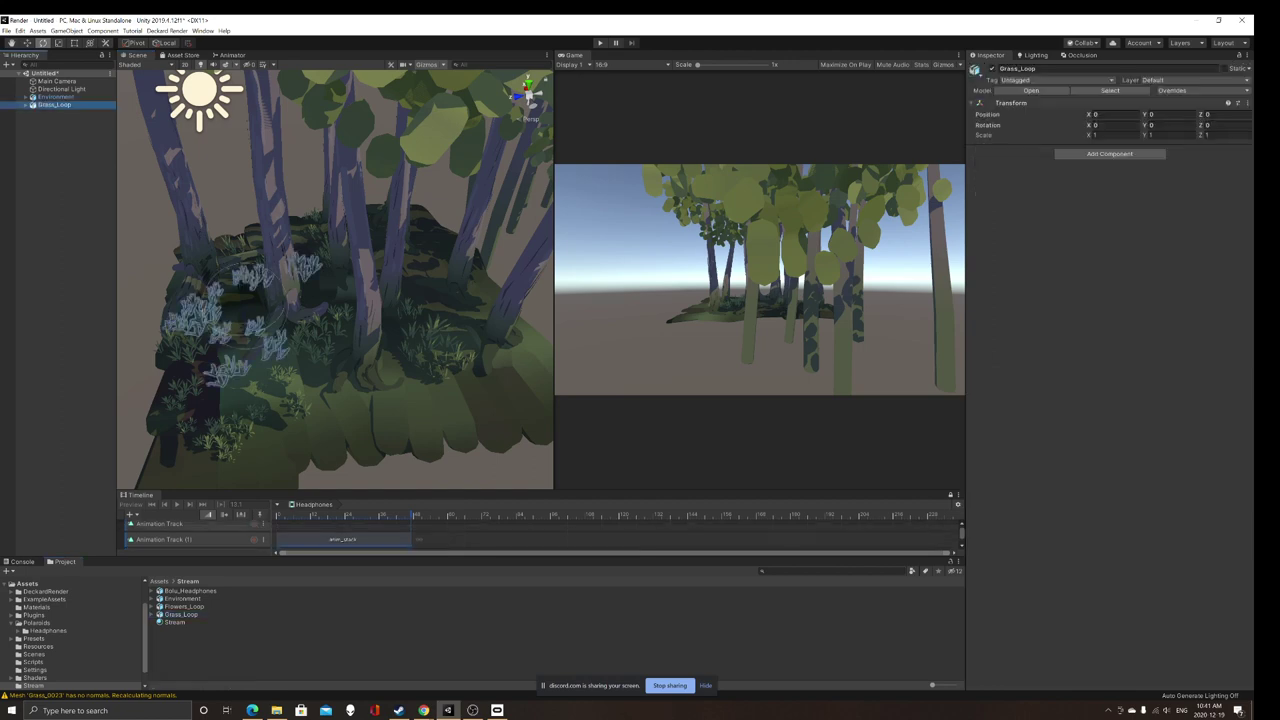
pyautogui.moveTo(184, 606); pyautogui.dragTo(60, 112)
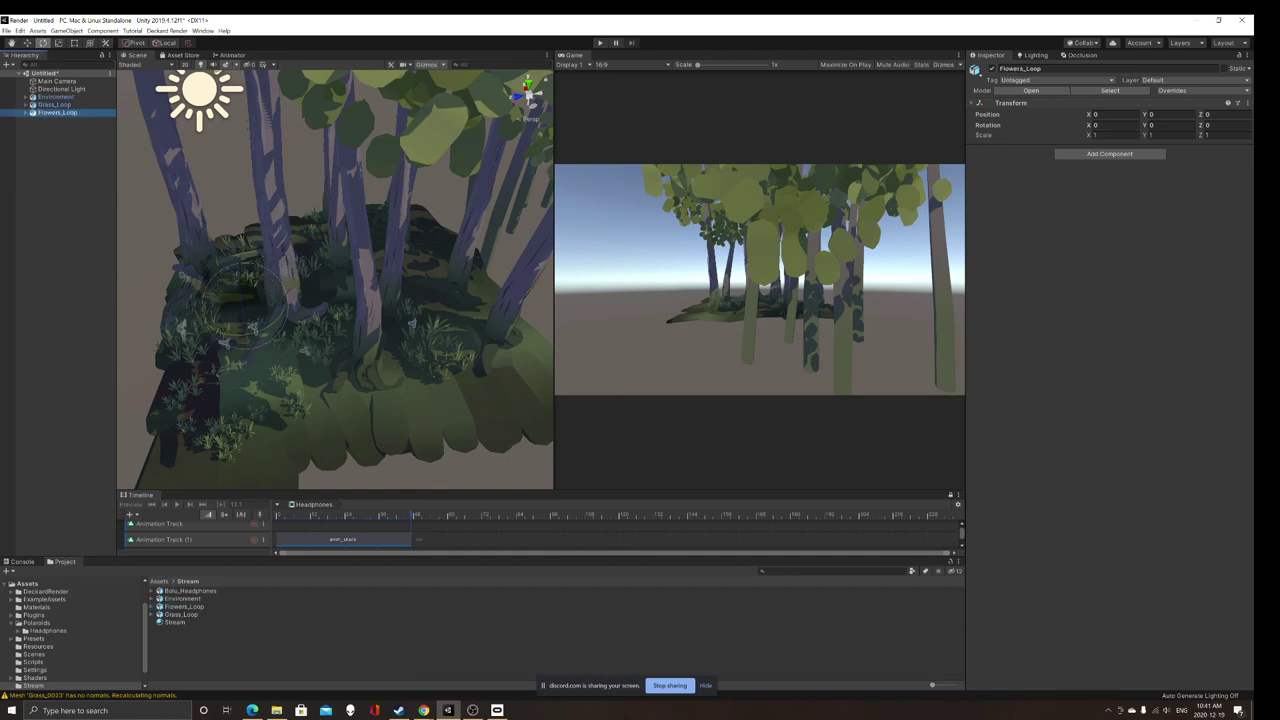
pyautogui.moveTo(330, 300); pyautogui.dragTo(215, 265, button='right')
pyautogui.click(215, 265)
pyautogui.keyDown('alt'); pyautogui.moveTo(215, 265); pyautogui.dragTo(470, 225); pyautogui.keyUp('alt')
pyautogui.keyDown('alt'); pyautogui.moveTo(360, 300); pyautogui.dragTo(397, 255); pyautogui.keyUp('alt')
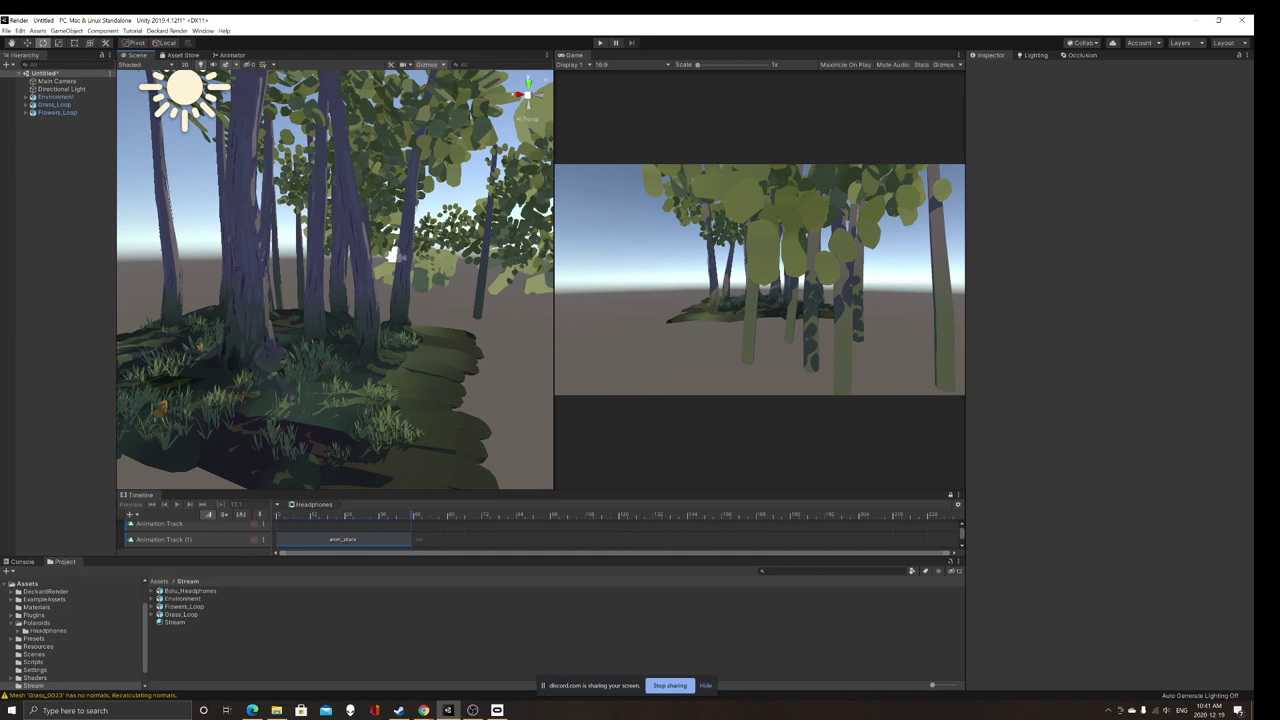
# Step: Move the Main Camera along its Z axis to about 1.1, at the far edge of the forest
pyautogui.click(57, 81)
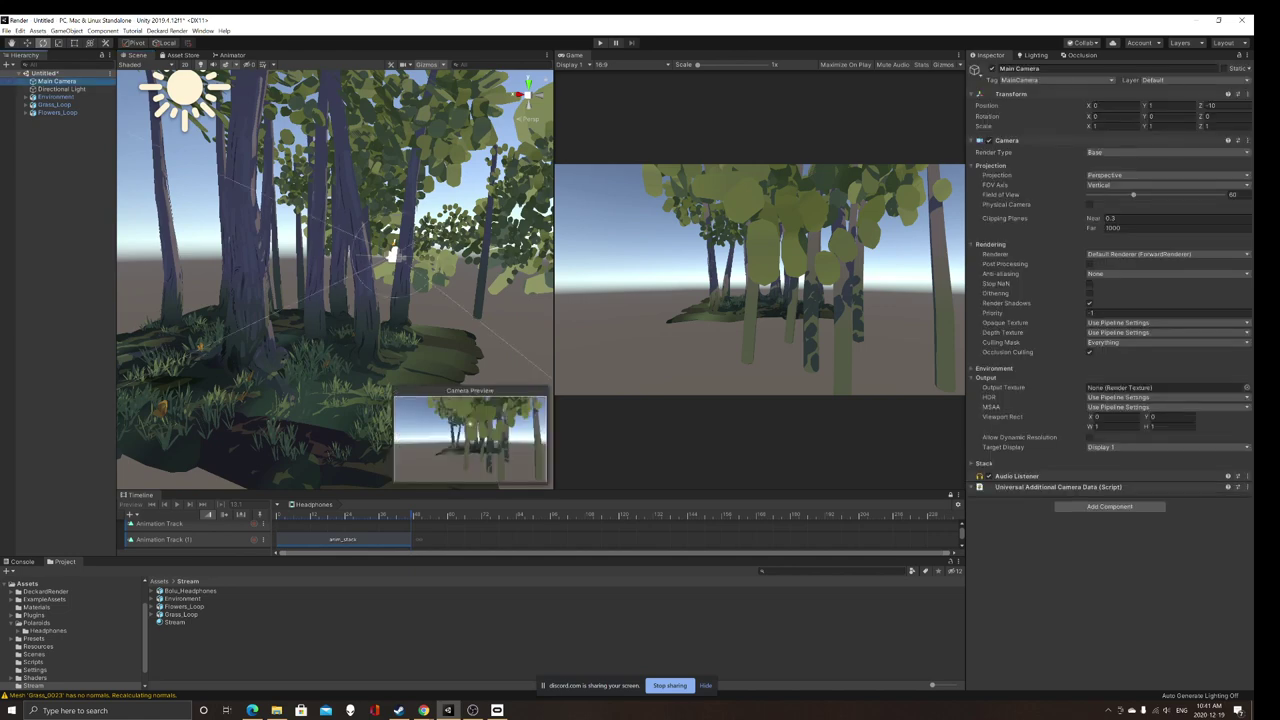
pyautogui.keyDown('alt'); pyautogui.moveTo(330, 270); pyautogui.dragTo(285, 300); pyautogui.keyUp('alt')
pyautogui.scroll(-3, 345, 325)
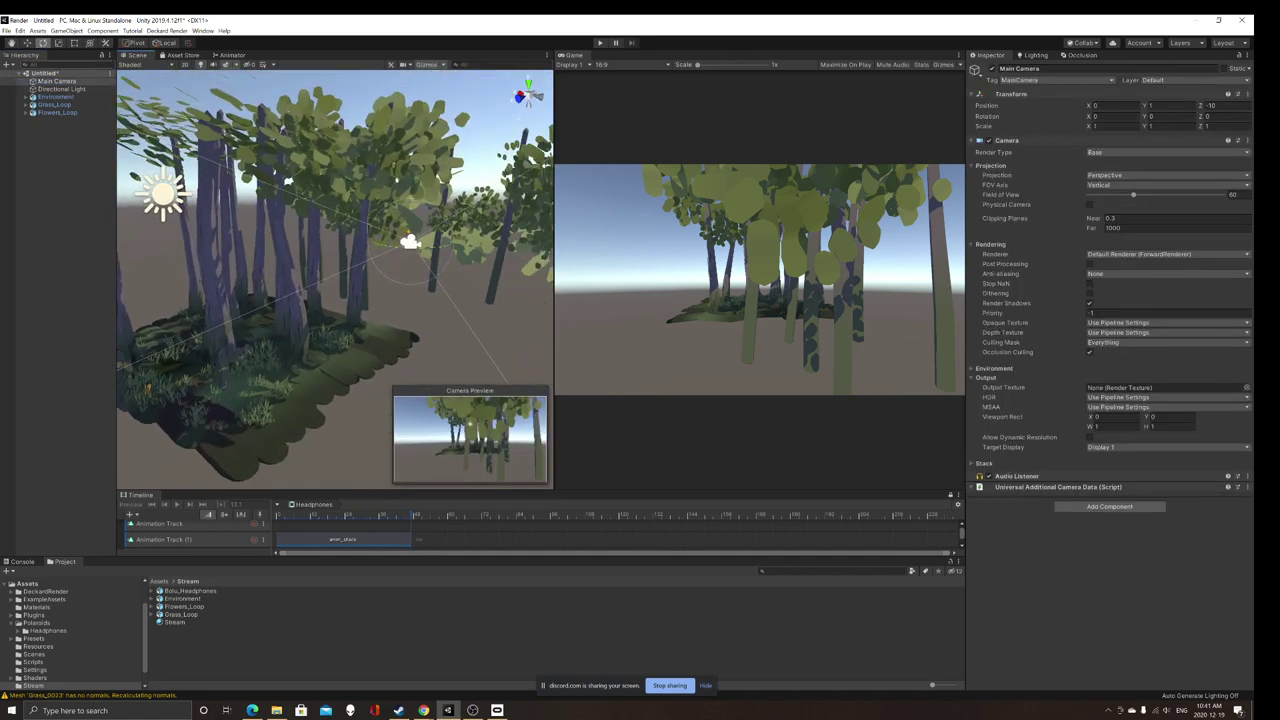
pyautogui.press('w')
pyautogui.moveTo(393, 248); pyautogui.dragTo(122, 342)
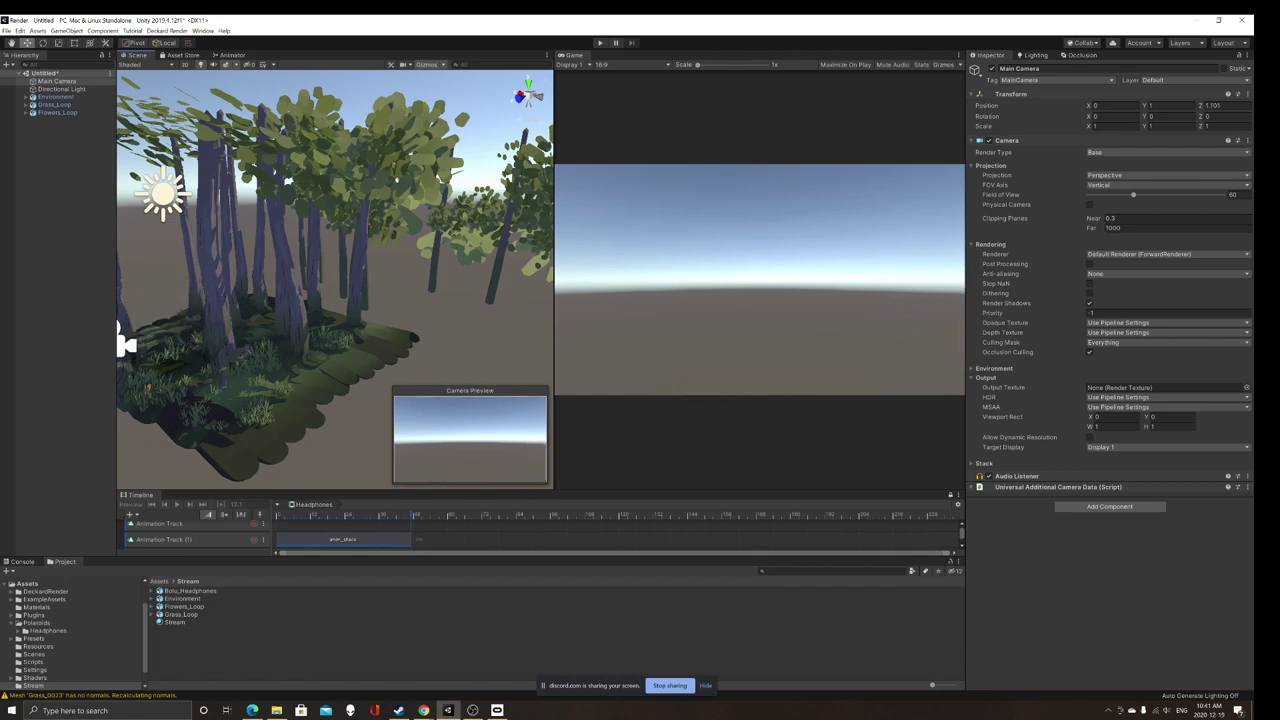
# Step: Turn the Main Camera to face the trees by setting its Y rotation to 180
pyautogui.moveTo(400, 290); pyautogui.dragTo(300, 288, button='right')
pyautogui.press('e')
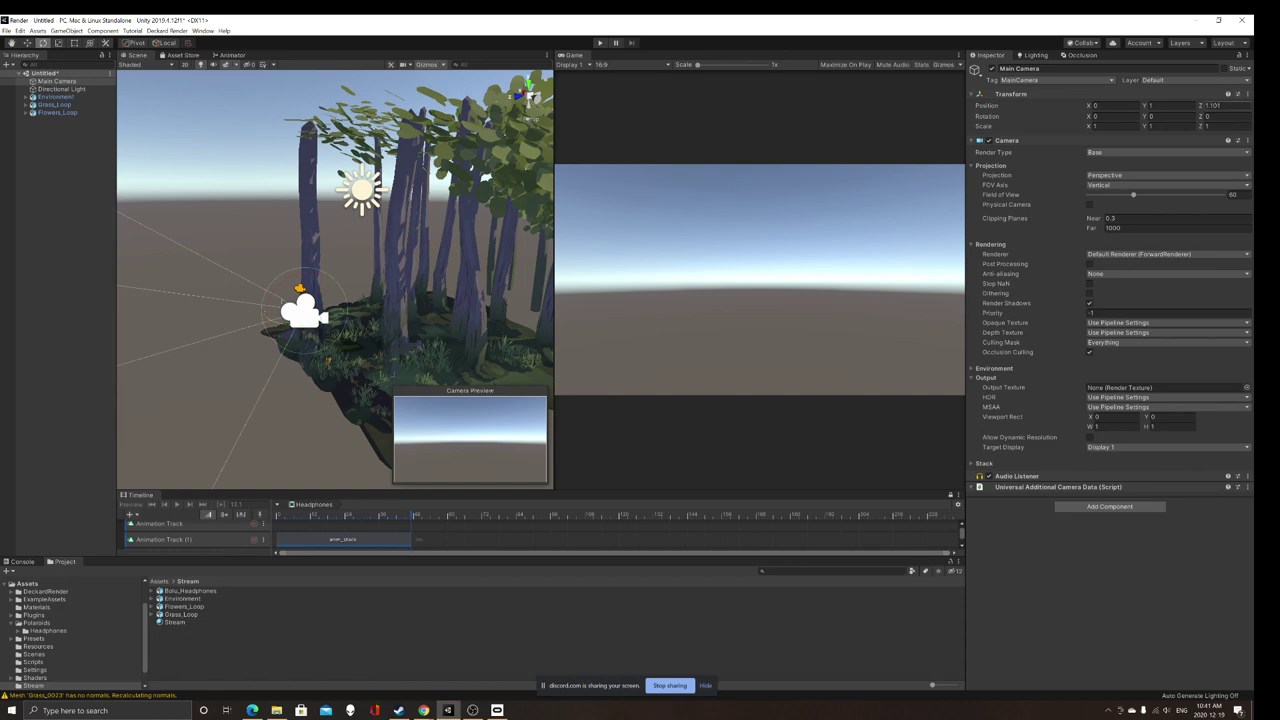
pyautogui.click(1168, 117)
pyautogui.write('180')
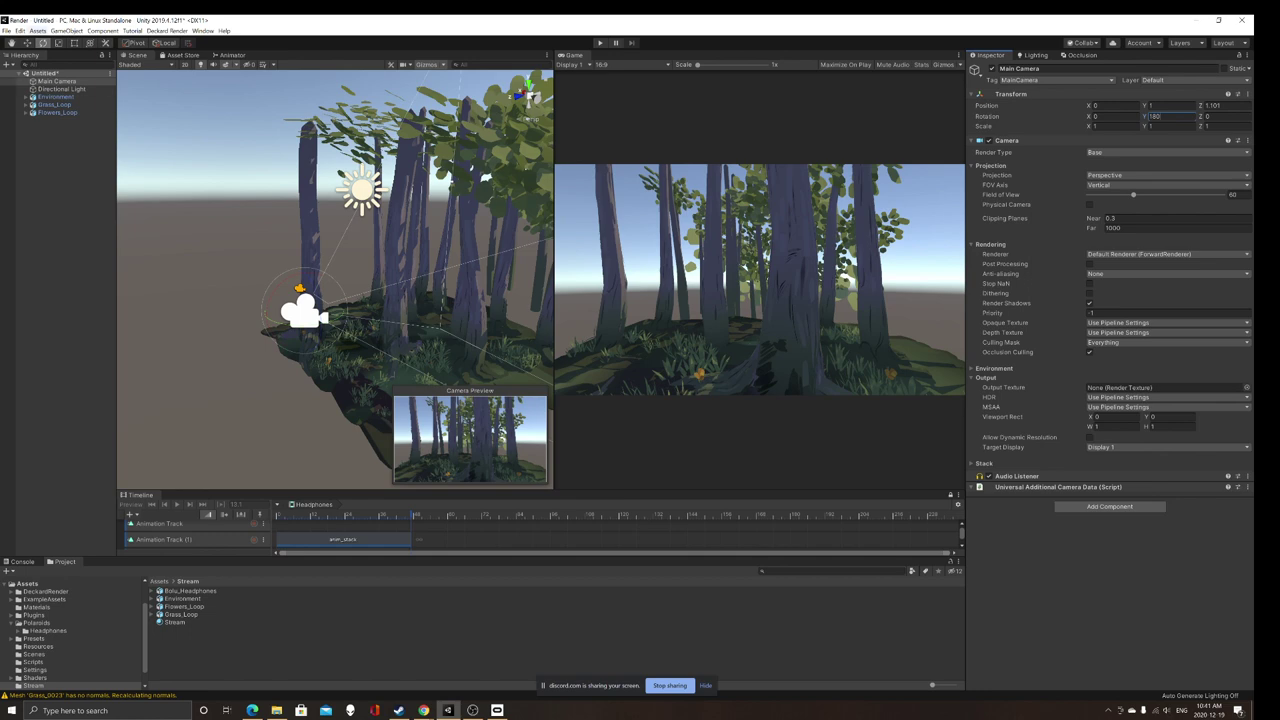
# Step: Lower the Main Camera along its Y axis to about 0.6, close to the forest floor
pyautogui.press('Return')
pyautogui.press('w')
pyautogui.moveTo(303, 274); pyautogui.dragTo(304, 296)
# Step: Show the material import settings of the Bolu_Headphones model
pyautogui.click(189, 590)
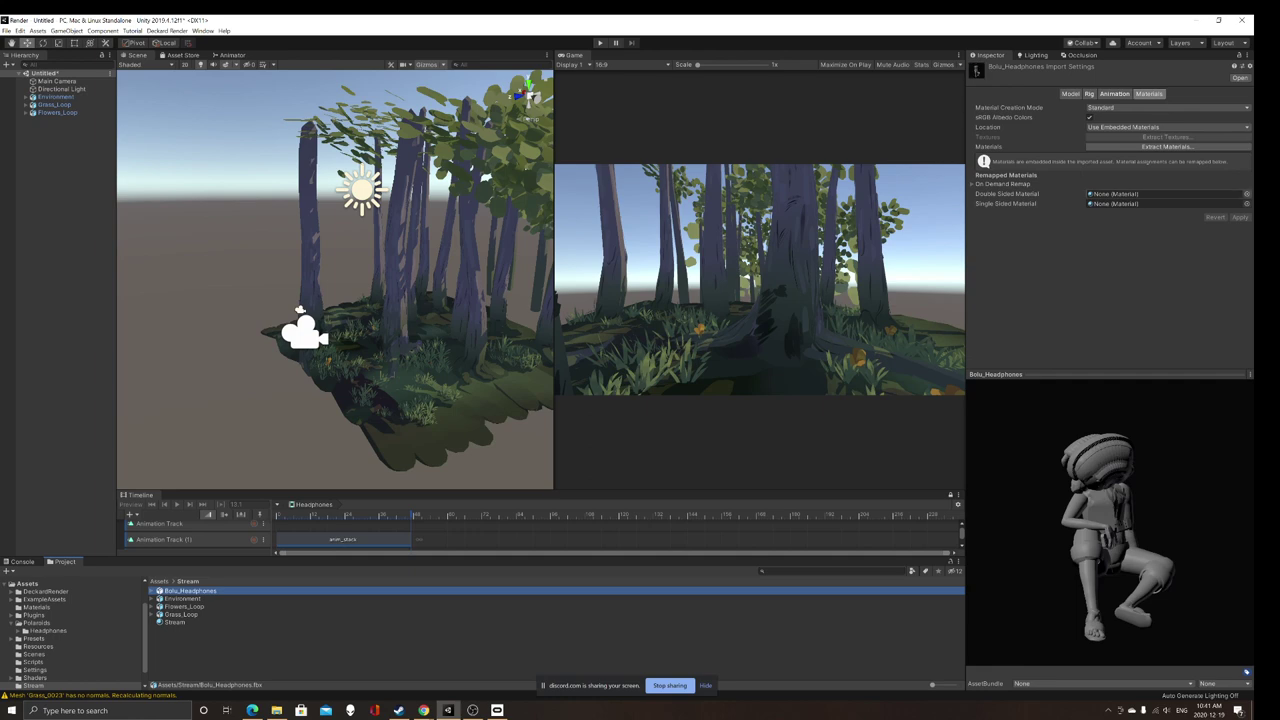
pyautogui.click(1246, 193)
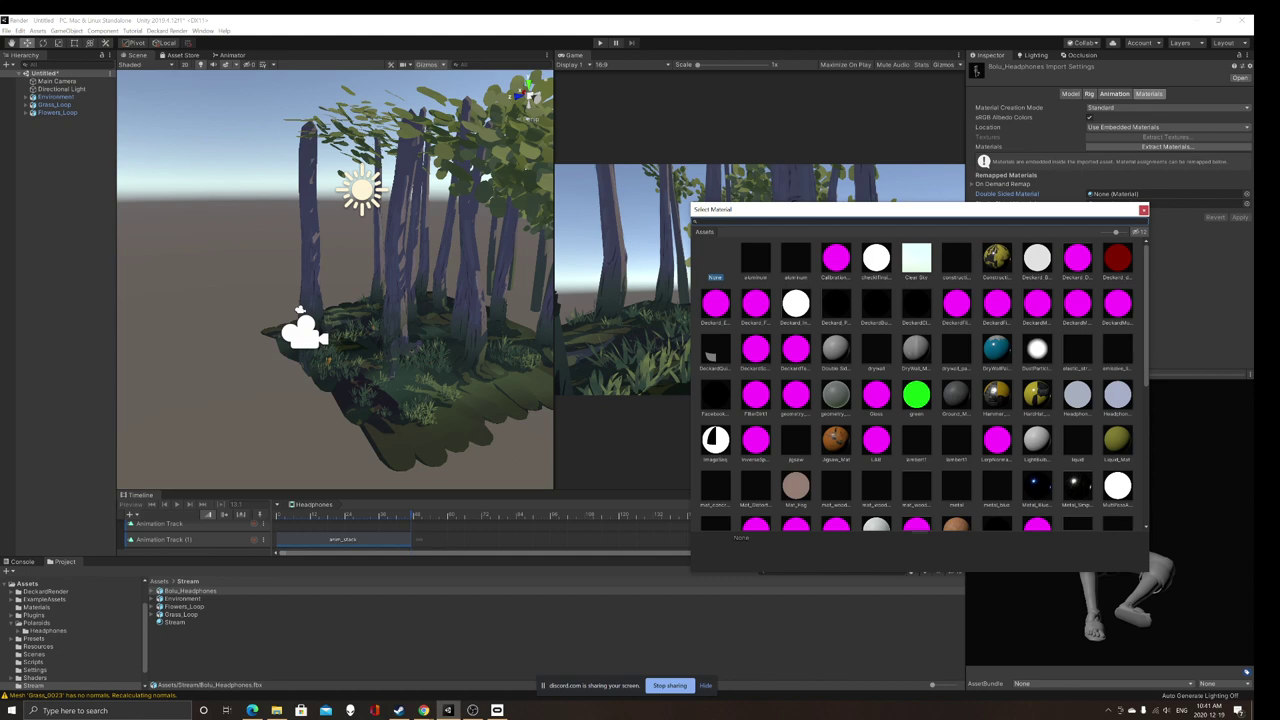
pyautogui.write('qu')
pyautogui.press('BackSpace')
pyautogui.press('BackSpace')
pyautogui.click(1143, 210)
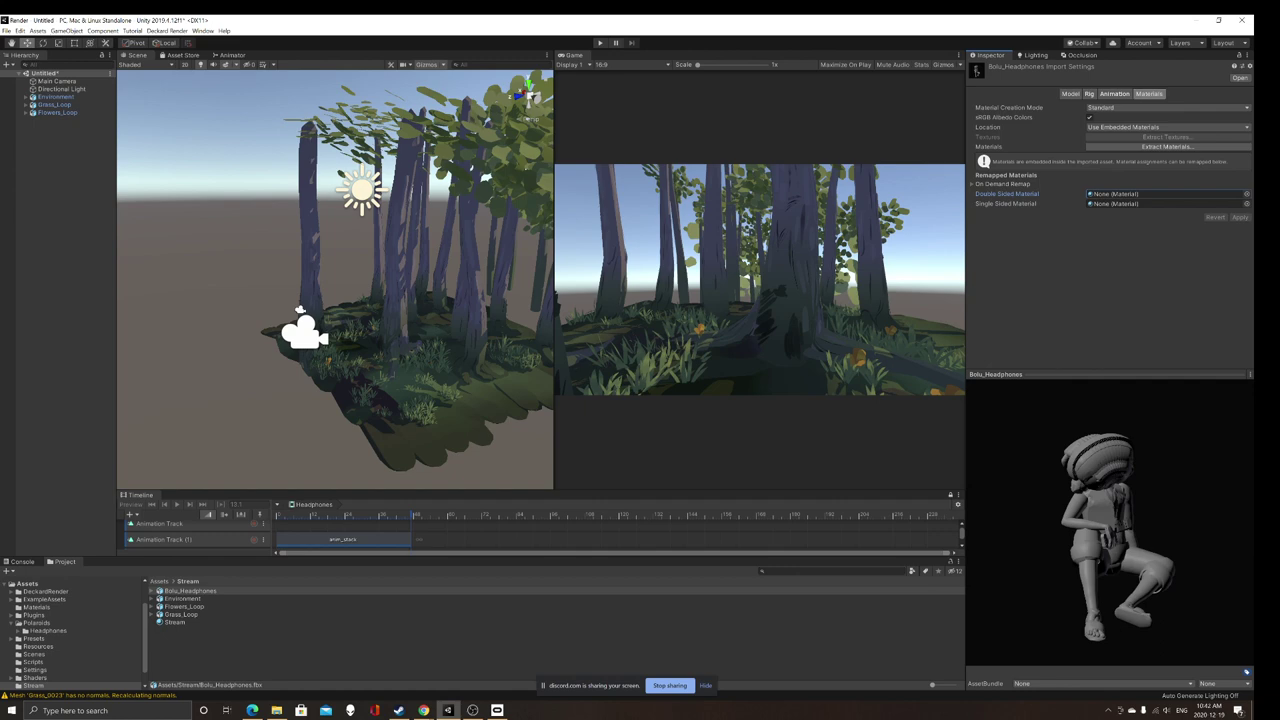
# Step: Remap the Bolu_Headphones model's Double Sided and Single Sided materials to the Stream material and apply the change
pyautogui.moveTo(175, 622); pyautogui.dragTo(1130, 195)
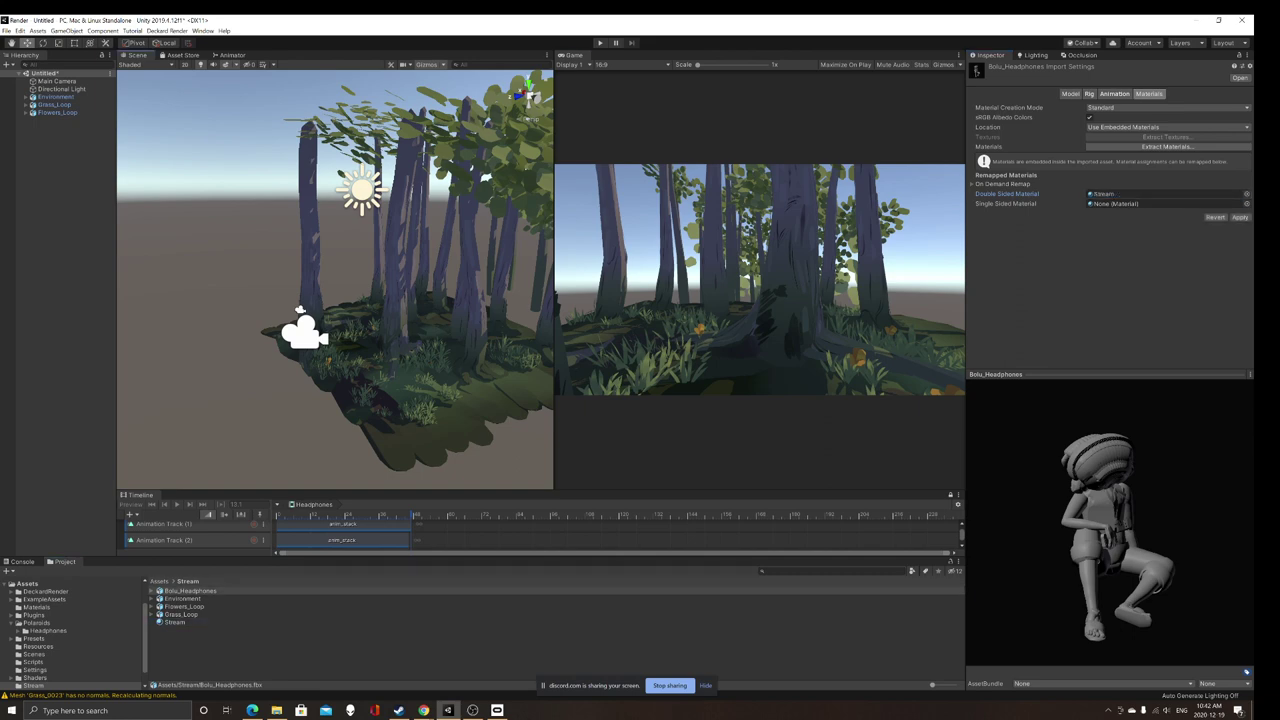
pyautogui.moveTo(175, 622); pyautogui.dragTo(1130, 204)
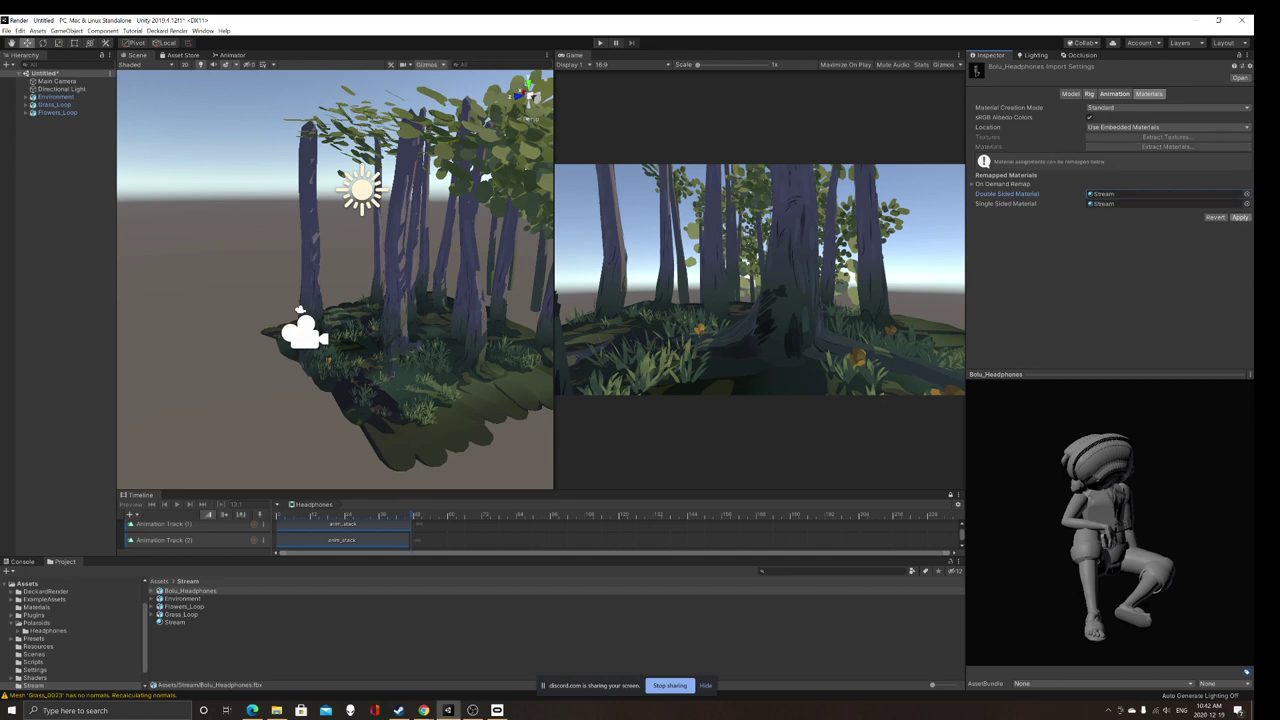
pyautogui.click(1240, 217)
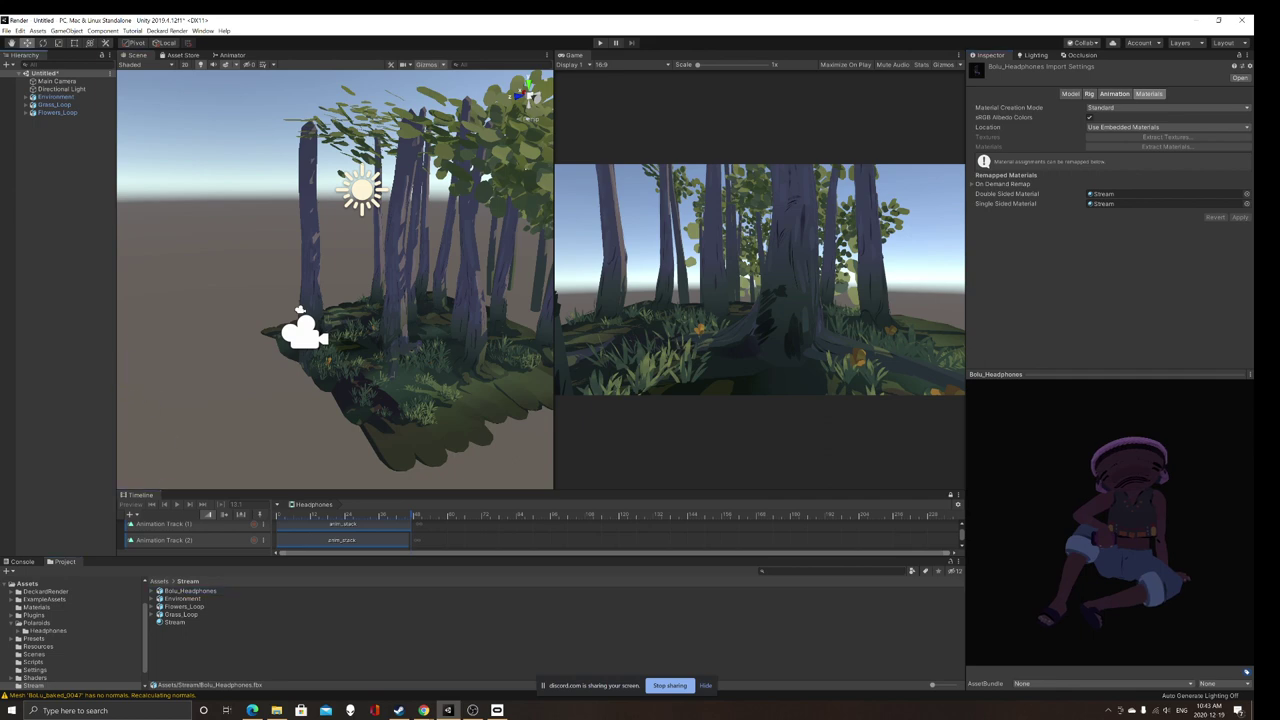
# Step: Add the Bolu_Headphones model to the scene hierarchy and check the character's placement among the trees
pyautogui.moveTo(190, 591); pyautogui.dragTo(60, 160)
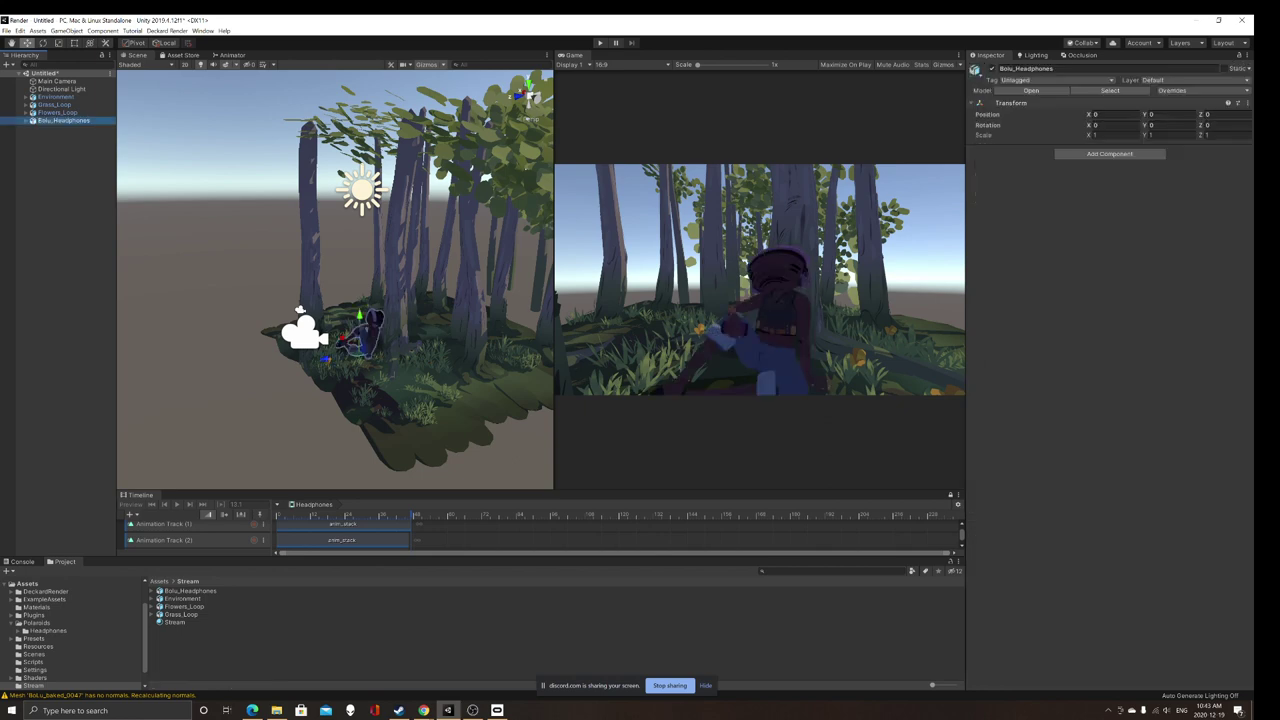
pyautogui.moveTo(340, 285); pyautogui.dragTo(394, 318, button='right')
pyautogui.scroll(5, 286, 314)
pyautogui.scroll(-4, 336, 290)
pyautogui.press('w')
pyautogui.press('s')
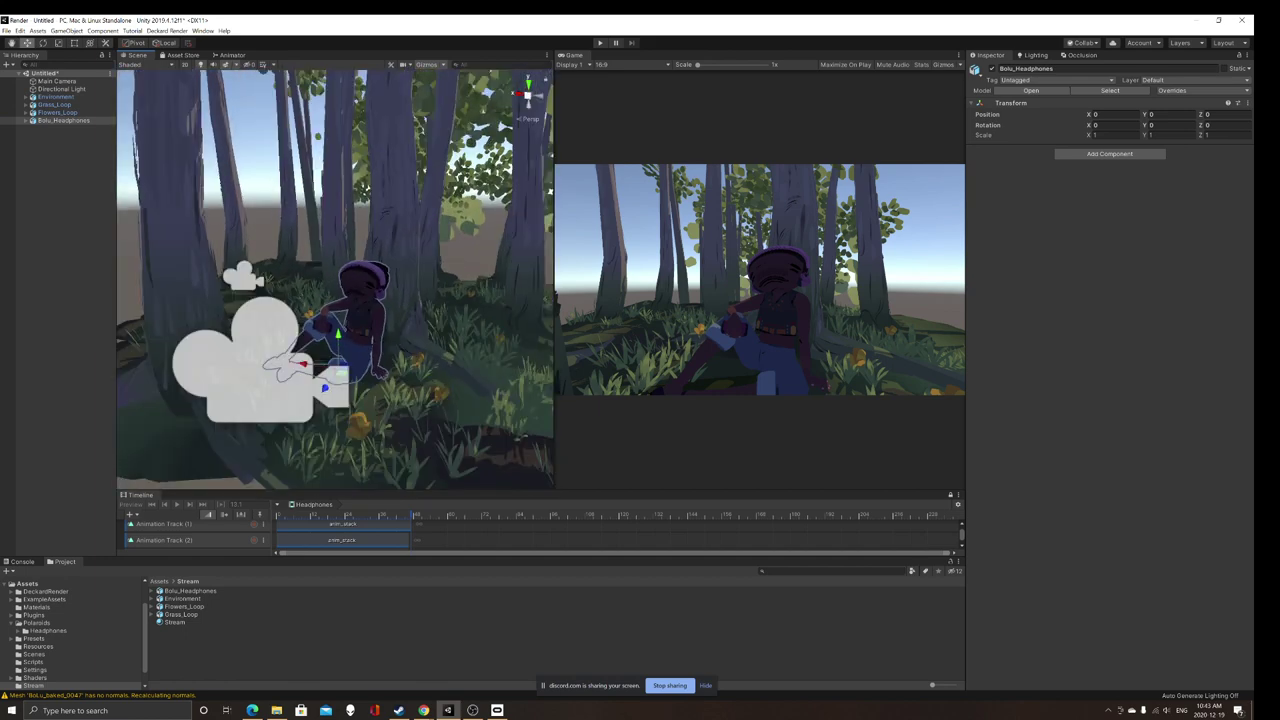
# Step: Deselect the character and hide the gizmos in the Scene view for a clear look at the forest
pyautogui.click(62, 190)
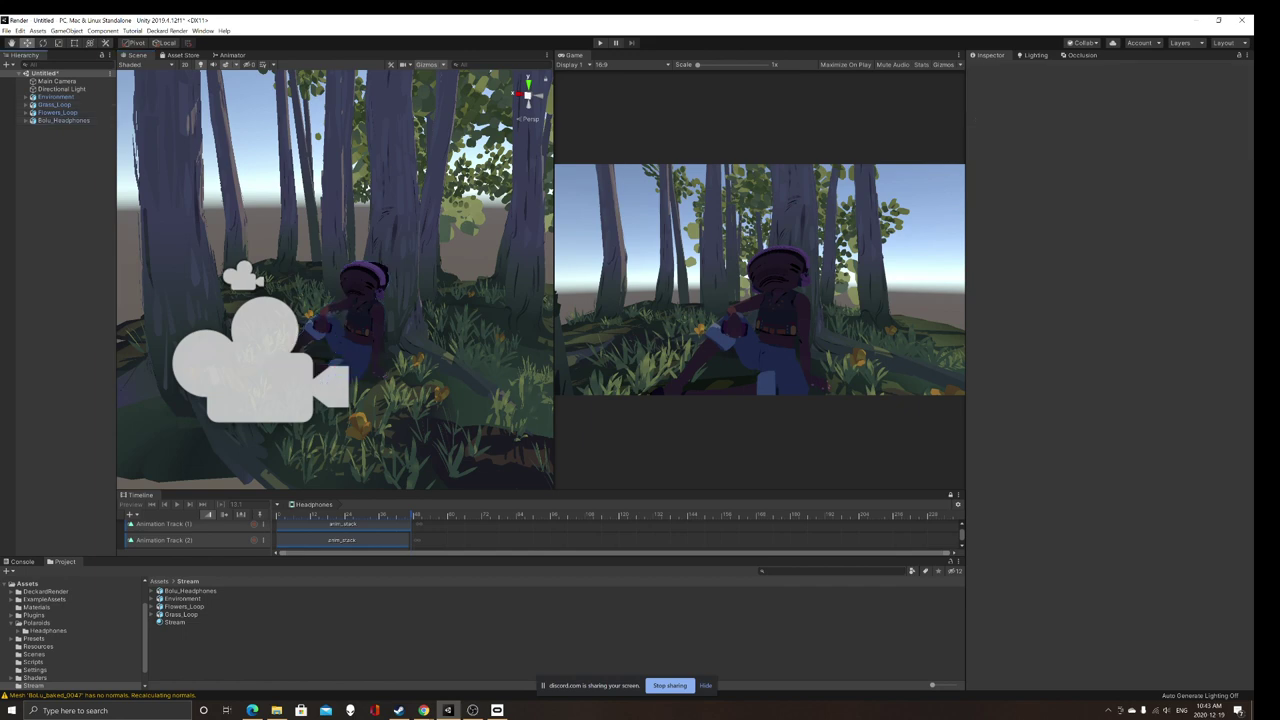
pyautogui.click(426, 65)
pyautogui.press('w')
pyautogui.moveTo(350, 270); pyautogui.dragTo(345, 298, button='right')
pyautogui.press('s')
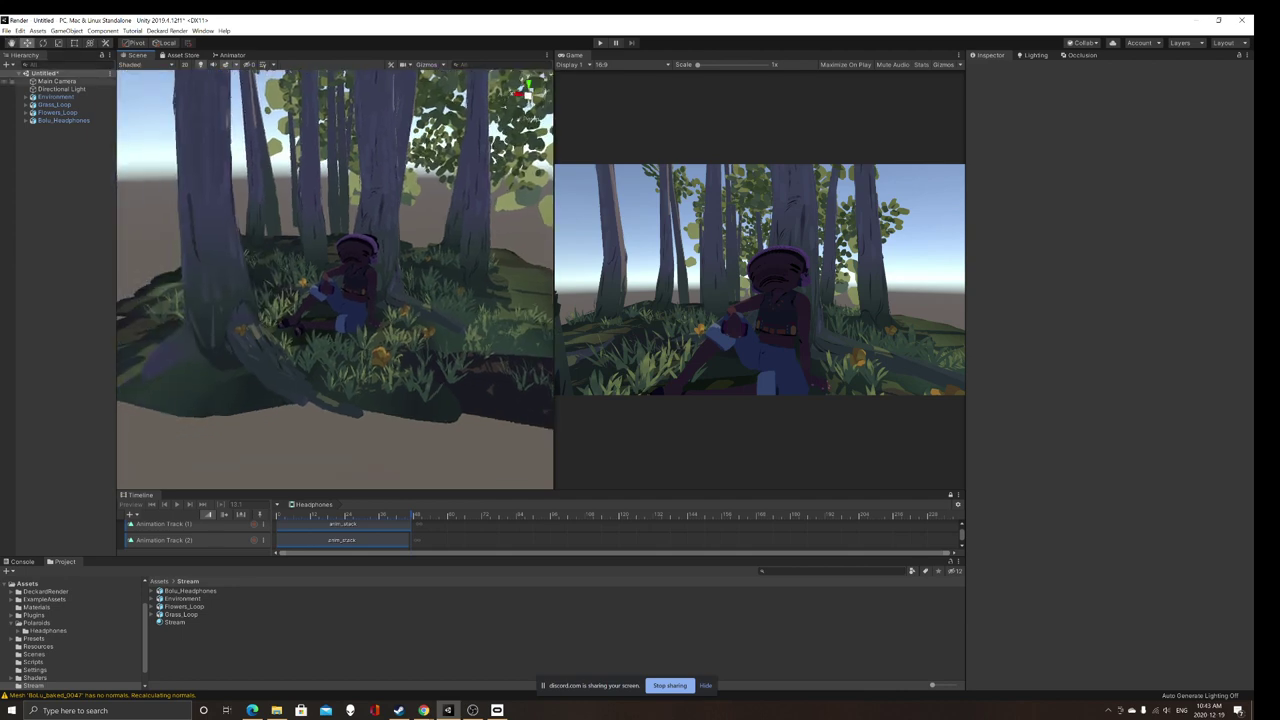
# Step: Unlock the Timeline, create a timeline for the Main Camera saved as Main CameraTimeline in the Stream folder, and enlarge the Timeline area
pyautogui.click(57, 81)
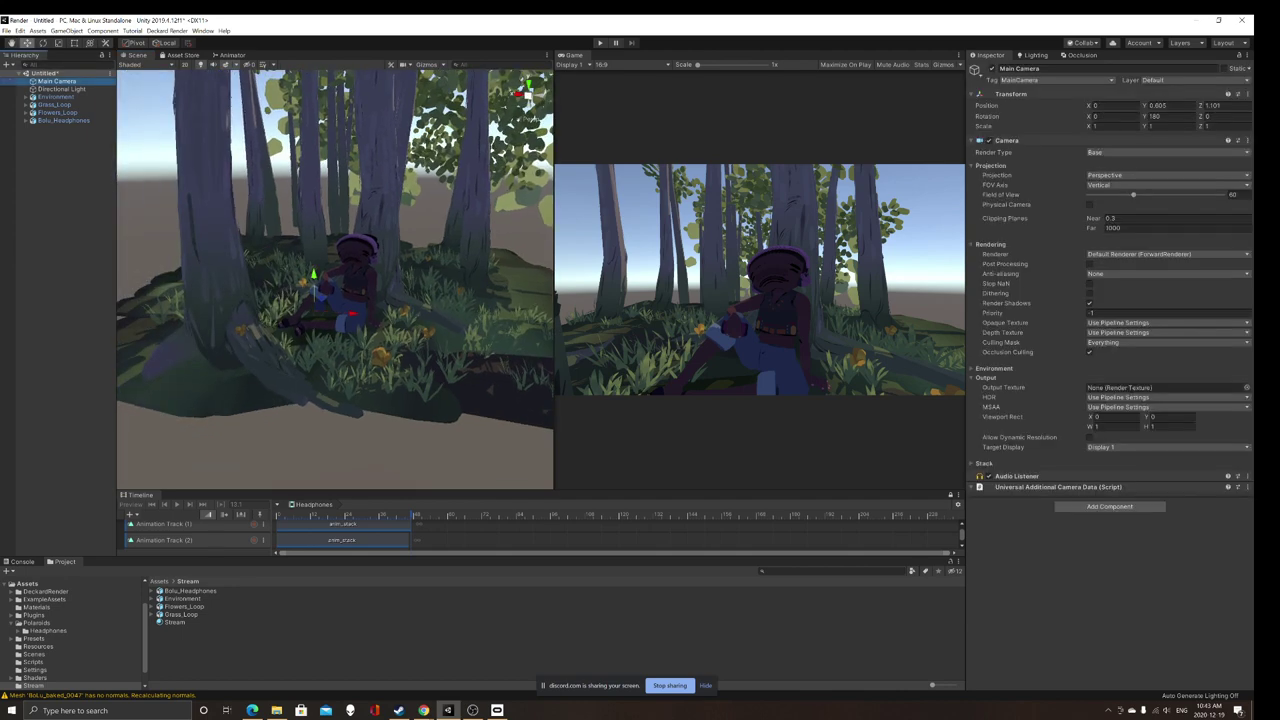
pyautogui.click(951, 495)
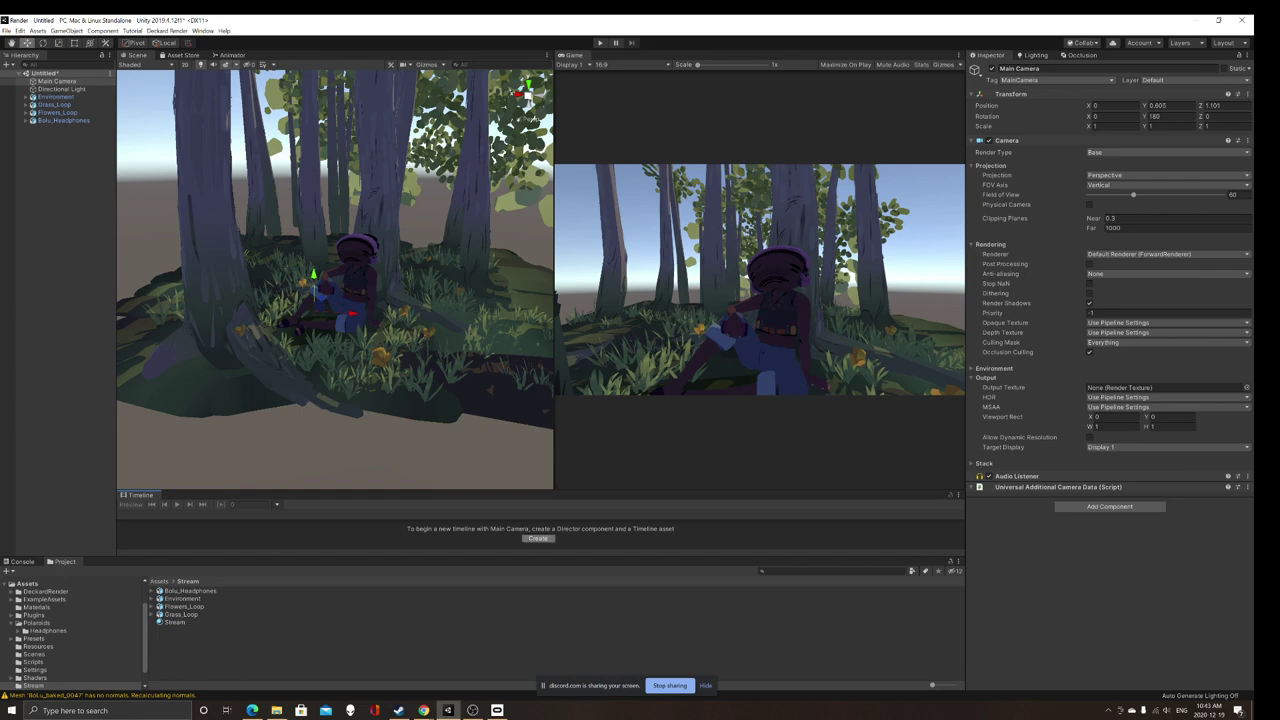
pyautogui.click(538, 538)
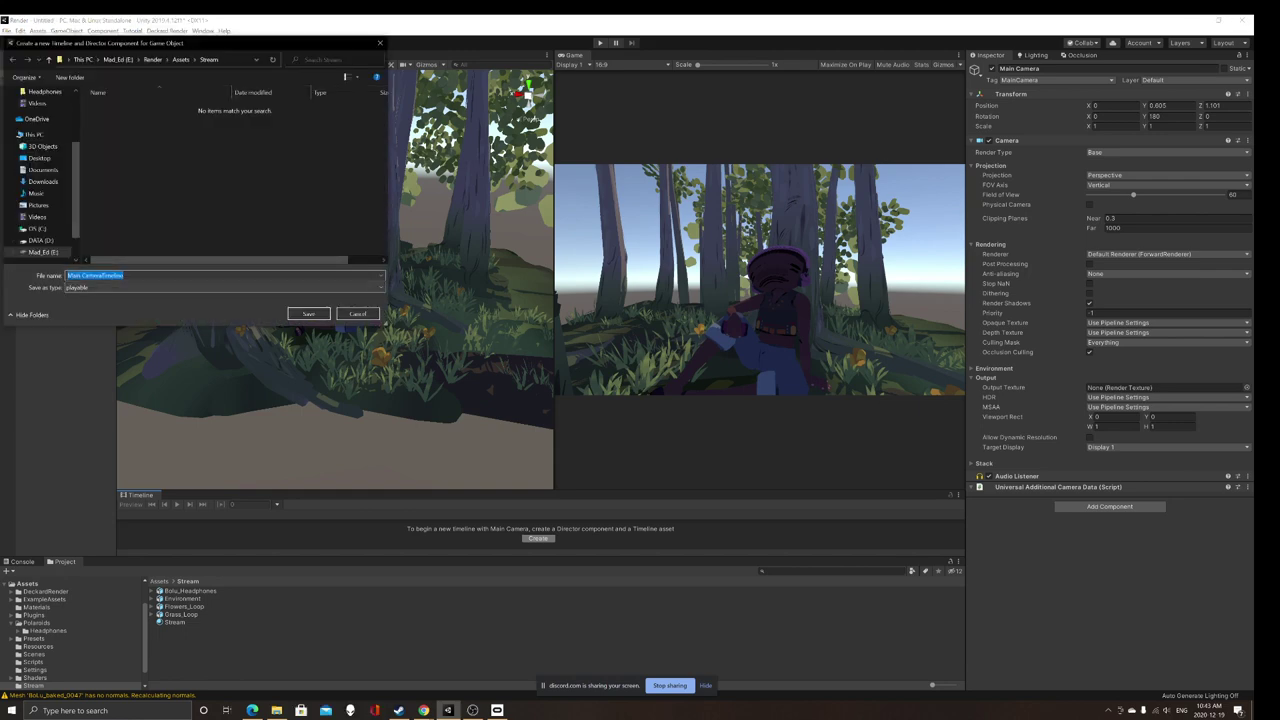
pyautogui.click(309, 314)
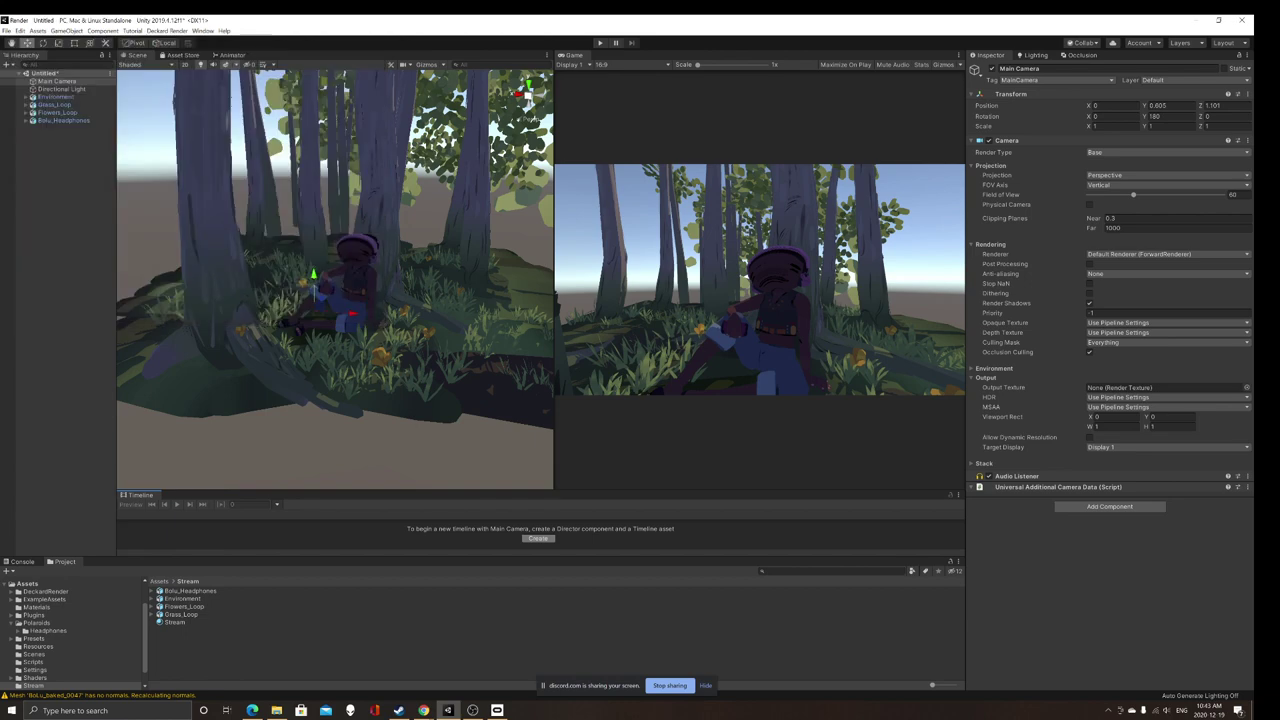
pyautogui.moveTo(400, 490); pyautogui.dragTo(400, 360)
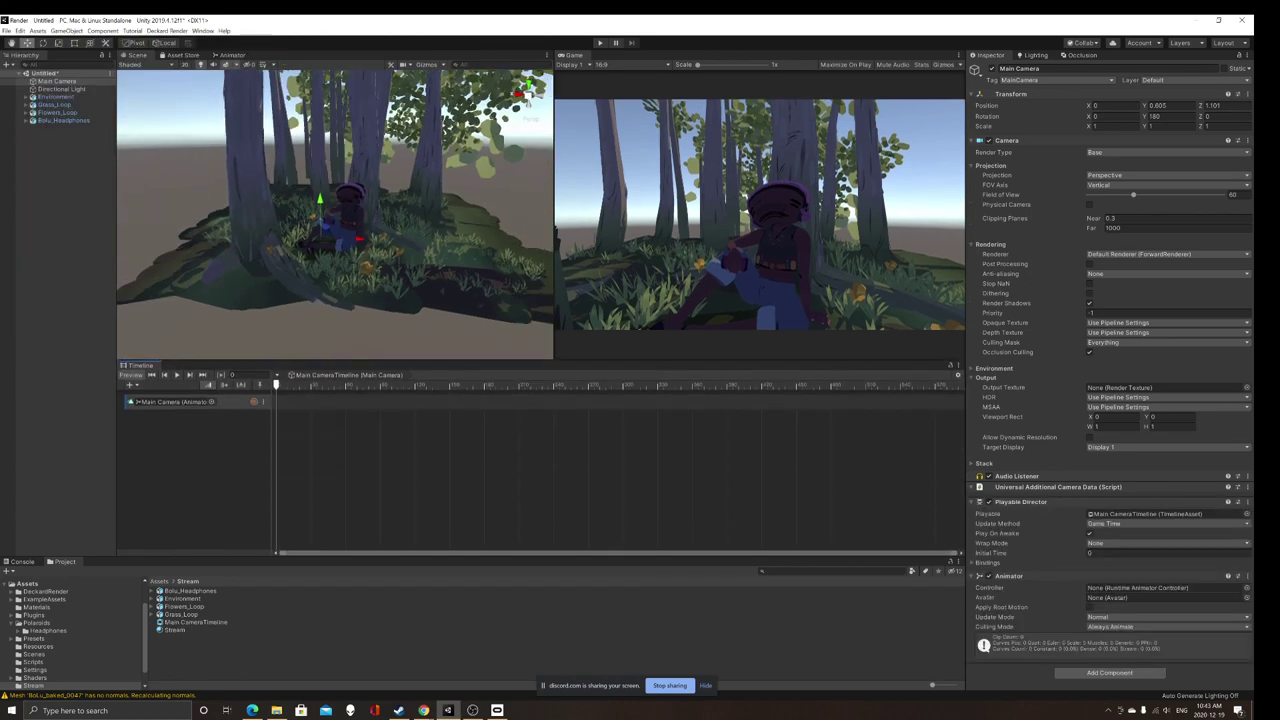
# Step: Add three empty animation tracks below the Main Camera track in the timeline
pyautogui.click(130, 385)
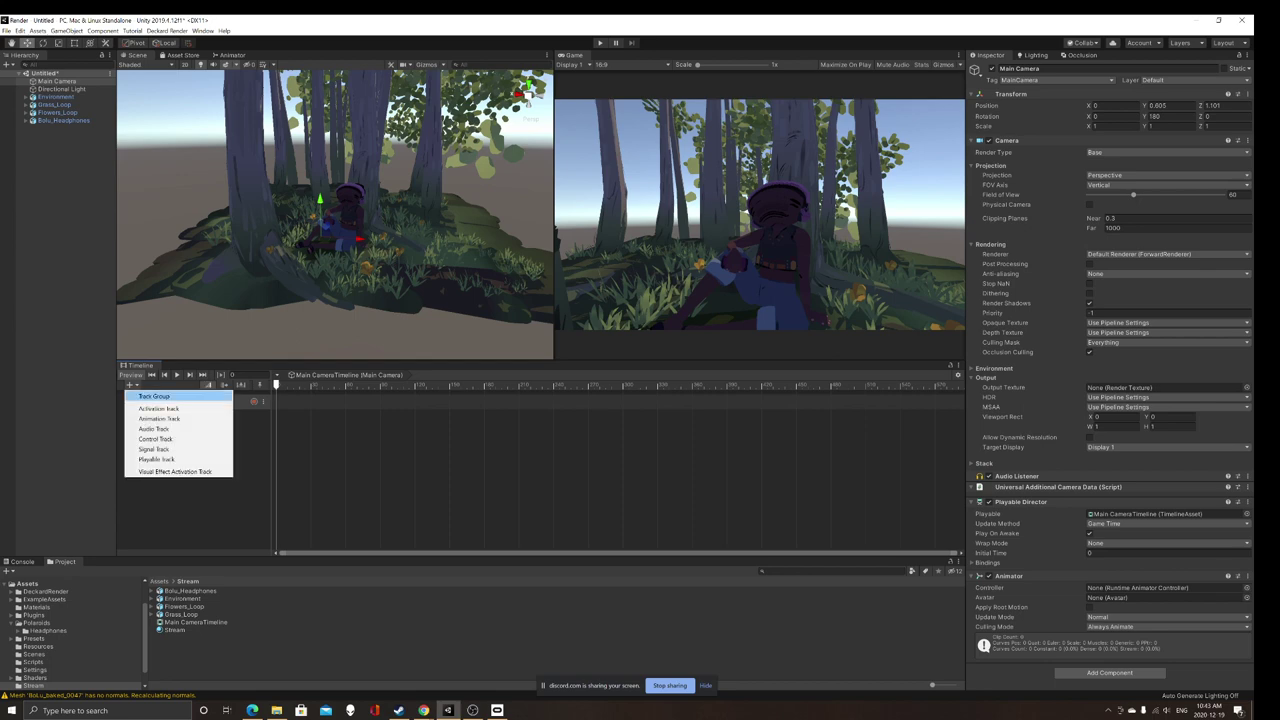
pyautogui.click(159, 418)
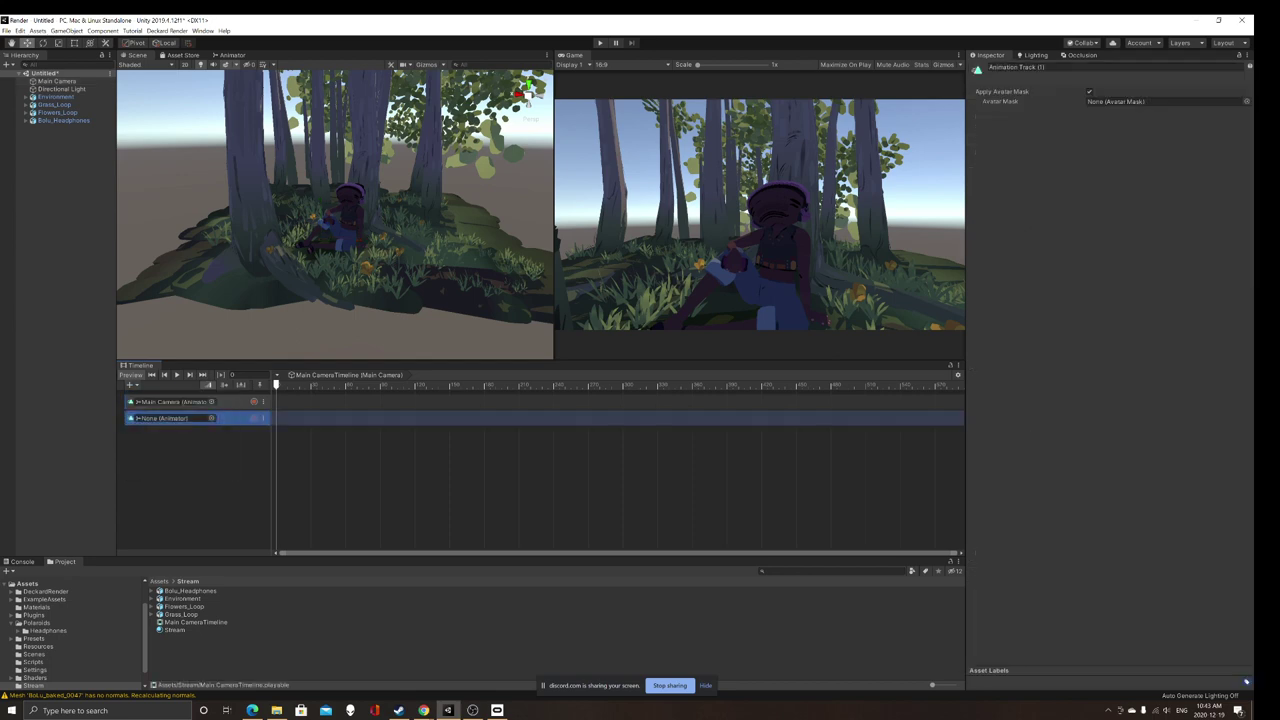
pyautogui.rightClick(237, 417)
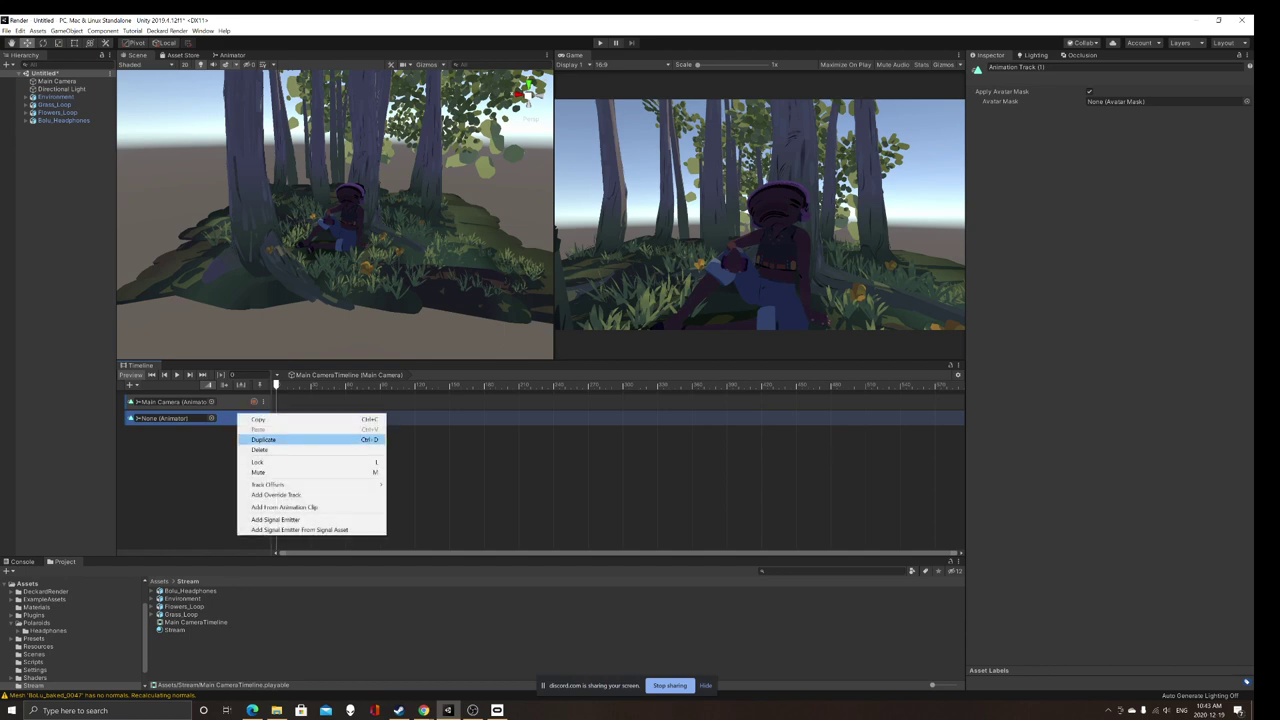
pyautogui.click(270, 440)
pyautogui.rightClick(240, 434)
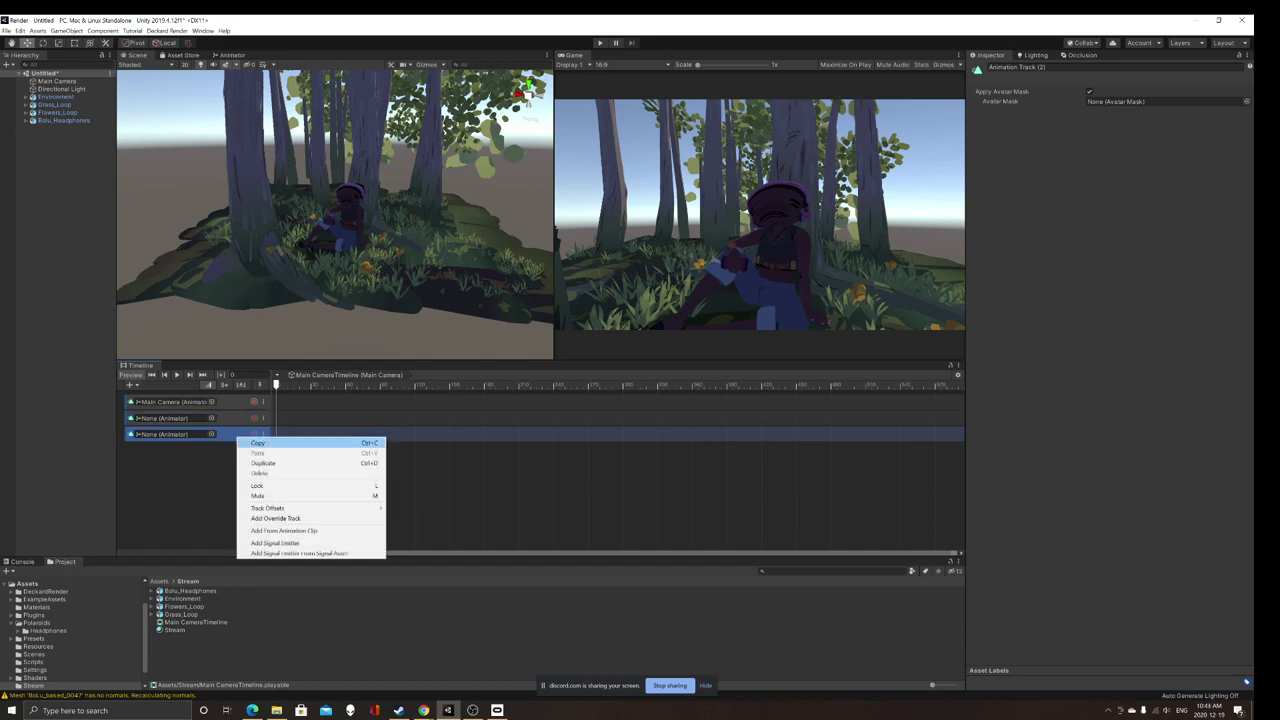
pyautogui.click(263, 463)
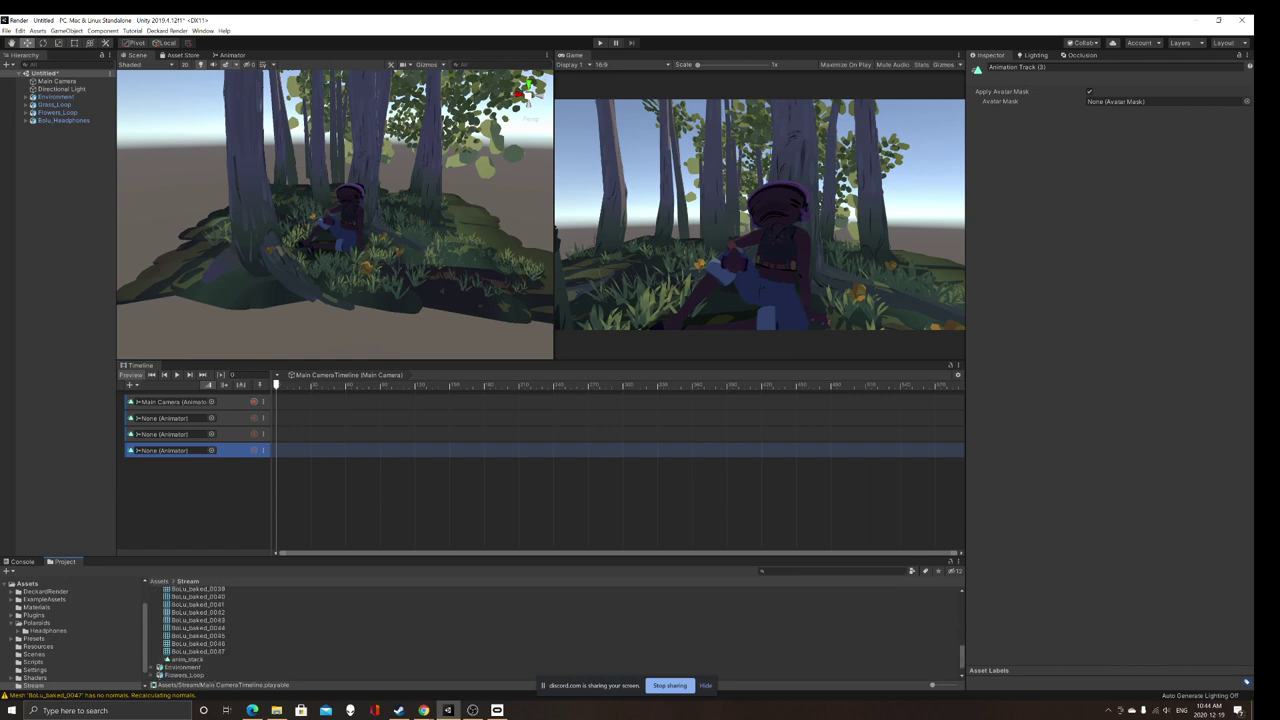
# Step: Place the Bolu_Headphones model's anim_stack clip at frame 0 of the first empty animation track
pyautogui.click(187, 659)
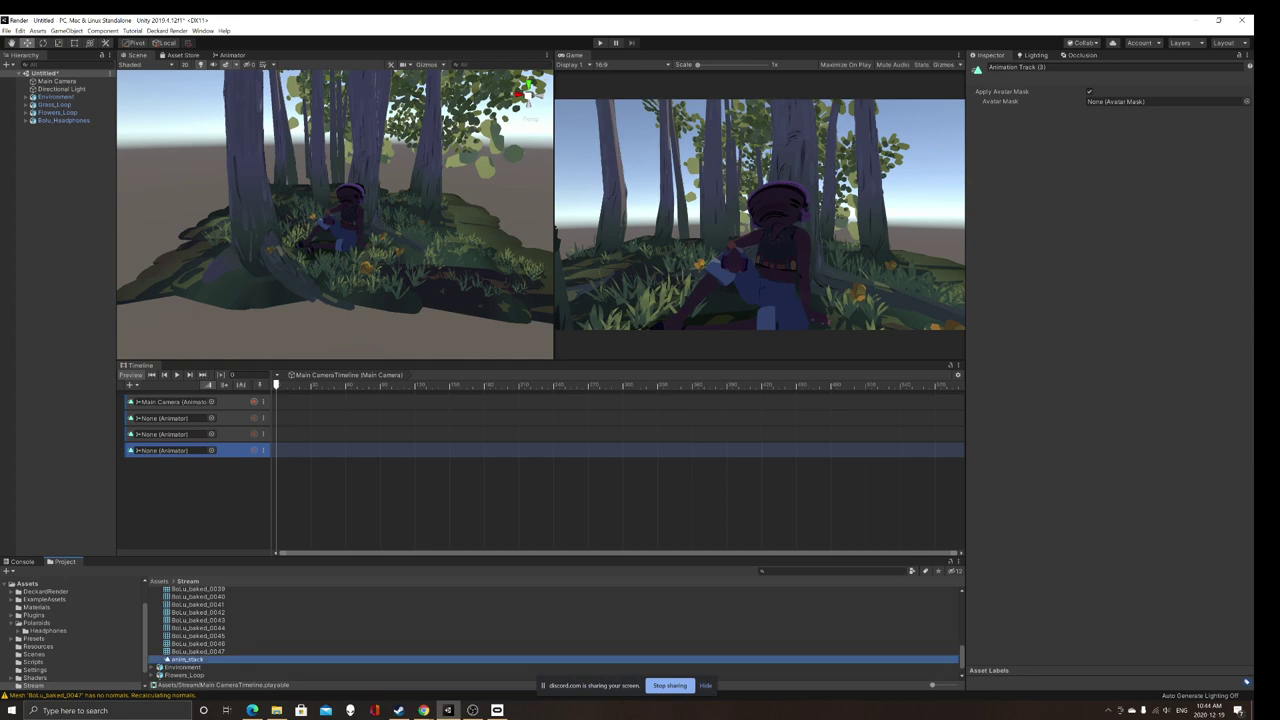
pyautogui.moveTo(187, 659); pyautogui.dragTo(230, 455)
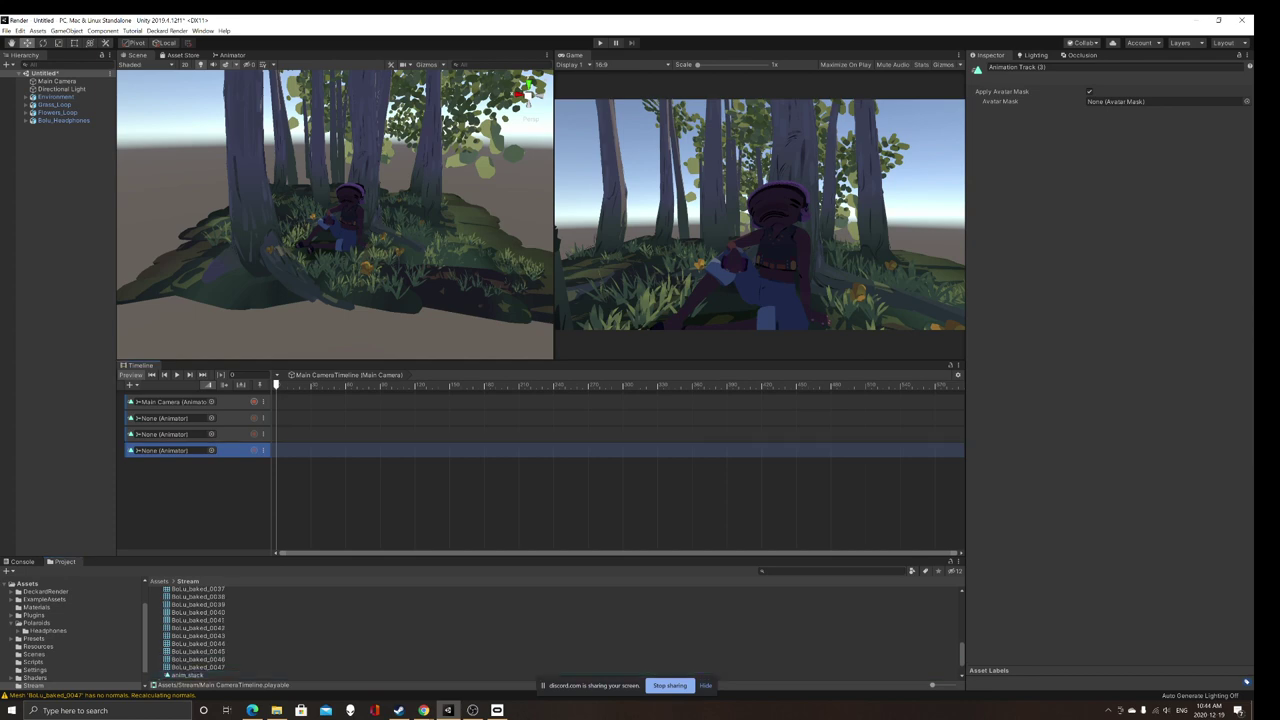
pyautogui.moveTo(187, 675); pyautogui.dragTo(344, 417)
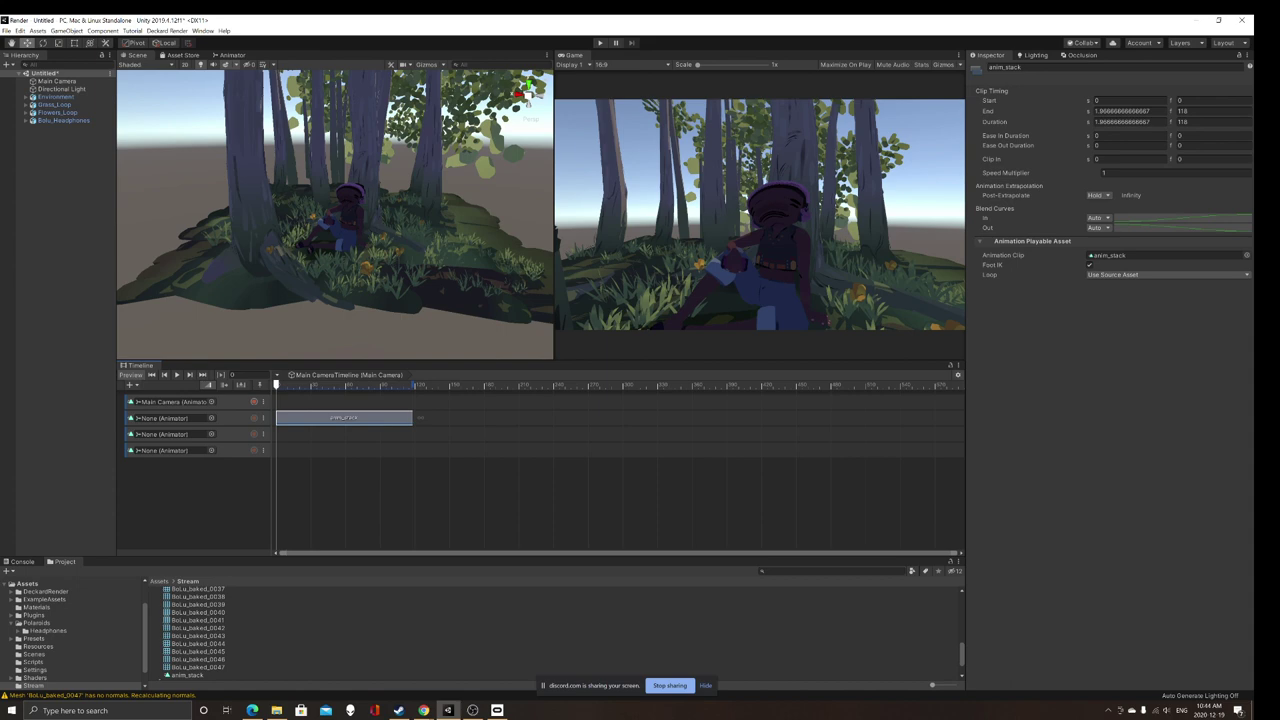
# Step: Set the timeline's frame rate to 24 fps
pyautogui.click(957, 375)
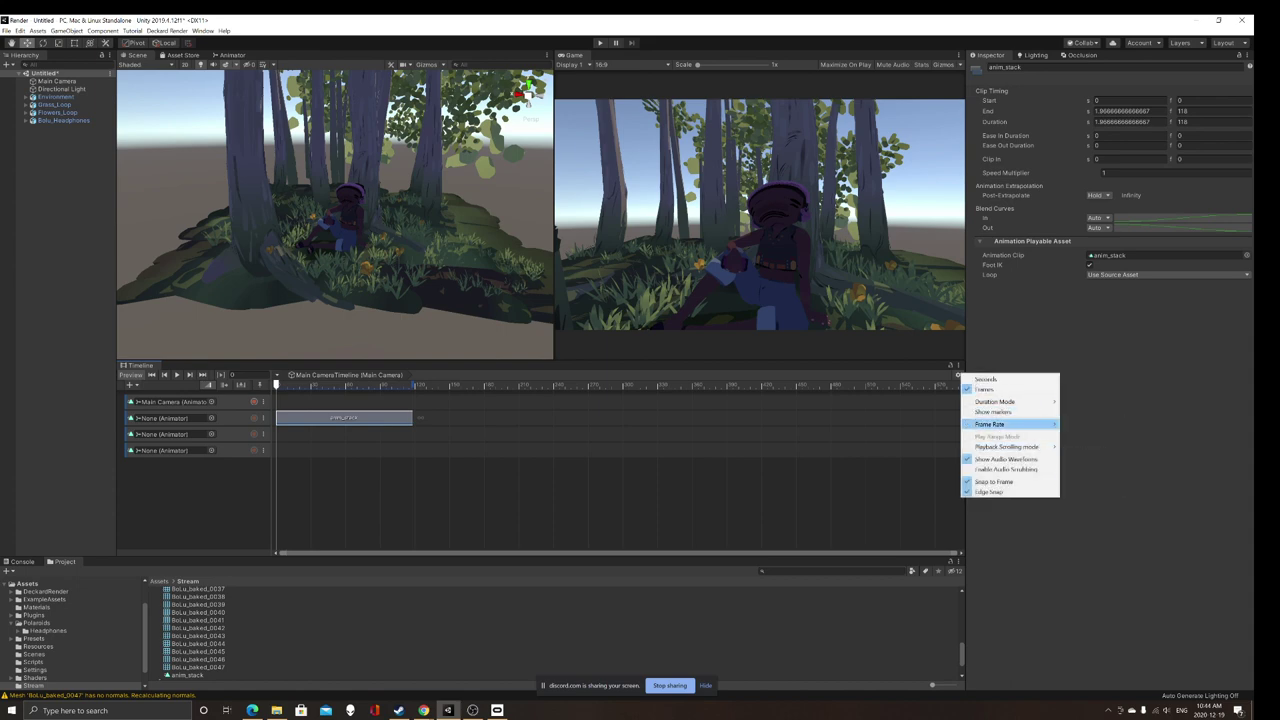
pyautogui.moveTo(1040, 424)
pyautogui.click(1085, 423)
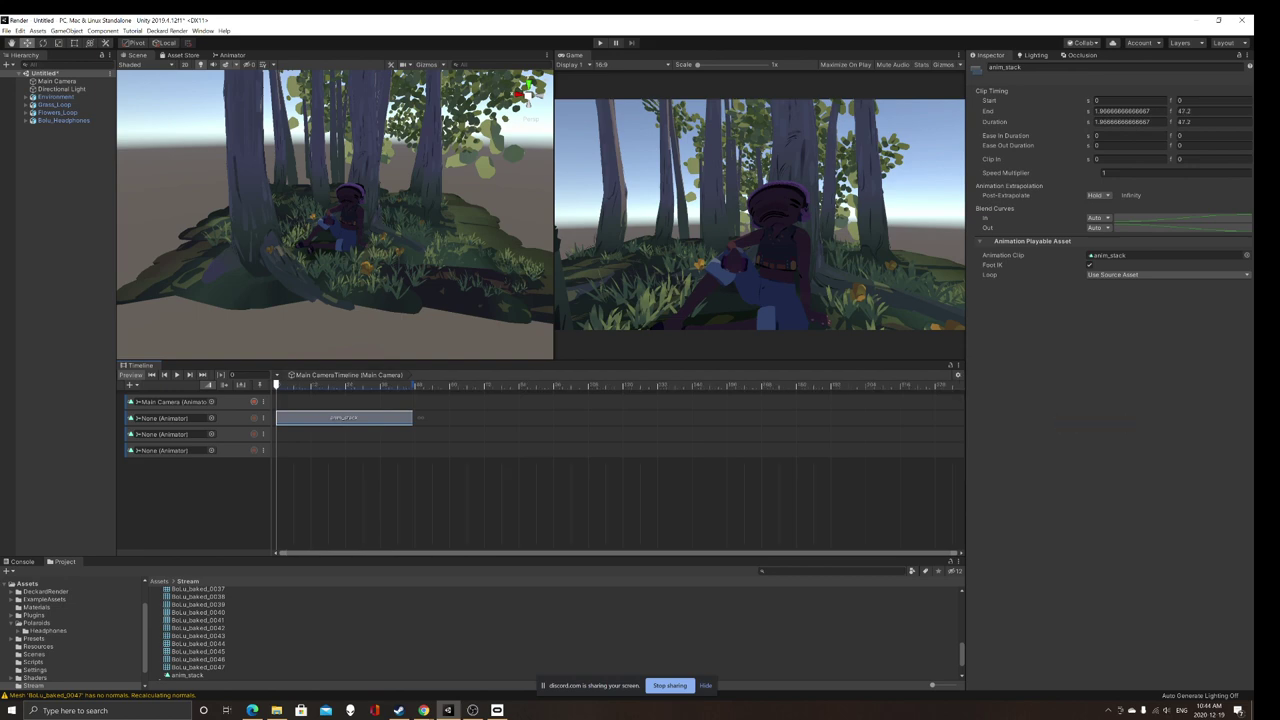
# Step: Place the Flowers_Loop model's anim_stack clip at frame 0 of the second unassigned animation track
pyautogui.scroll(3, 300, 630)
pyautogui.scroll(8, 300, 630)
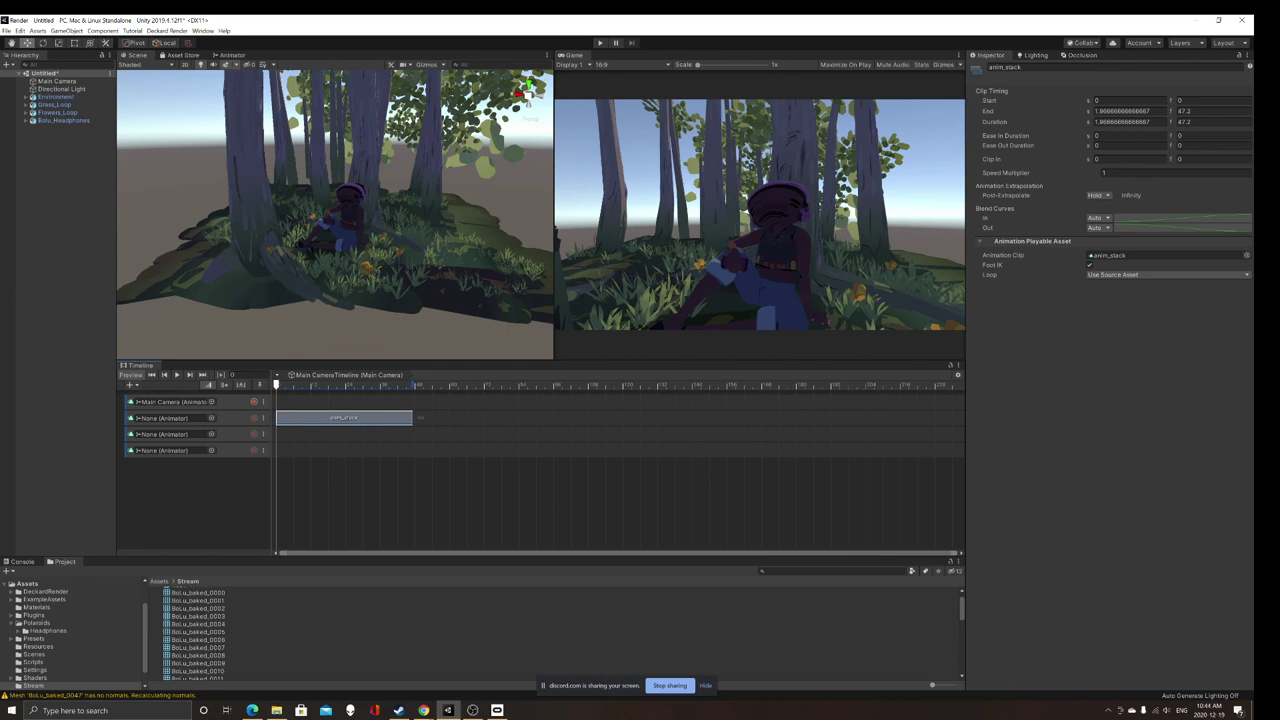
pyautogui.click(151, 591)
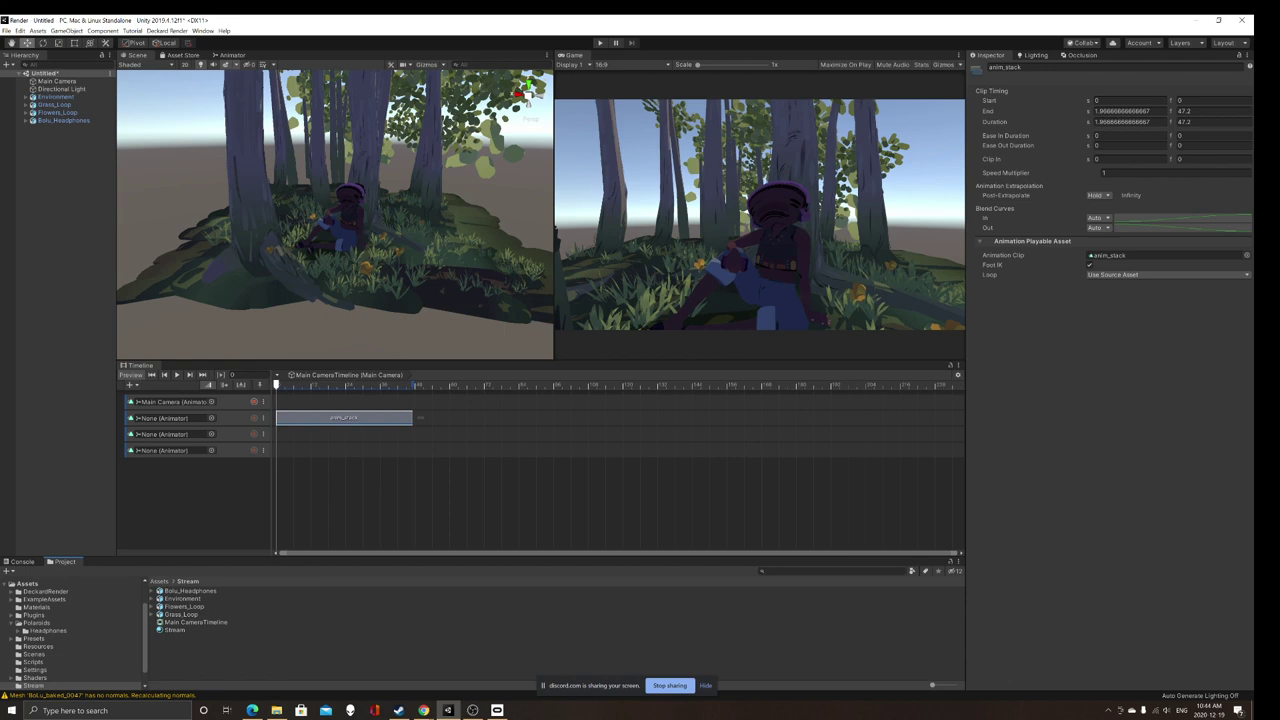
pyautogui.click(152, 607)
pyautogui.scroll(-3, 190, 635)
pyautogui.click(187, 652)
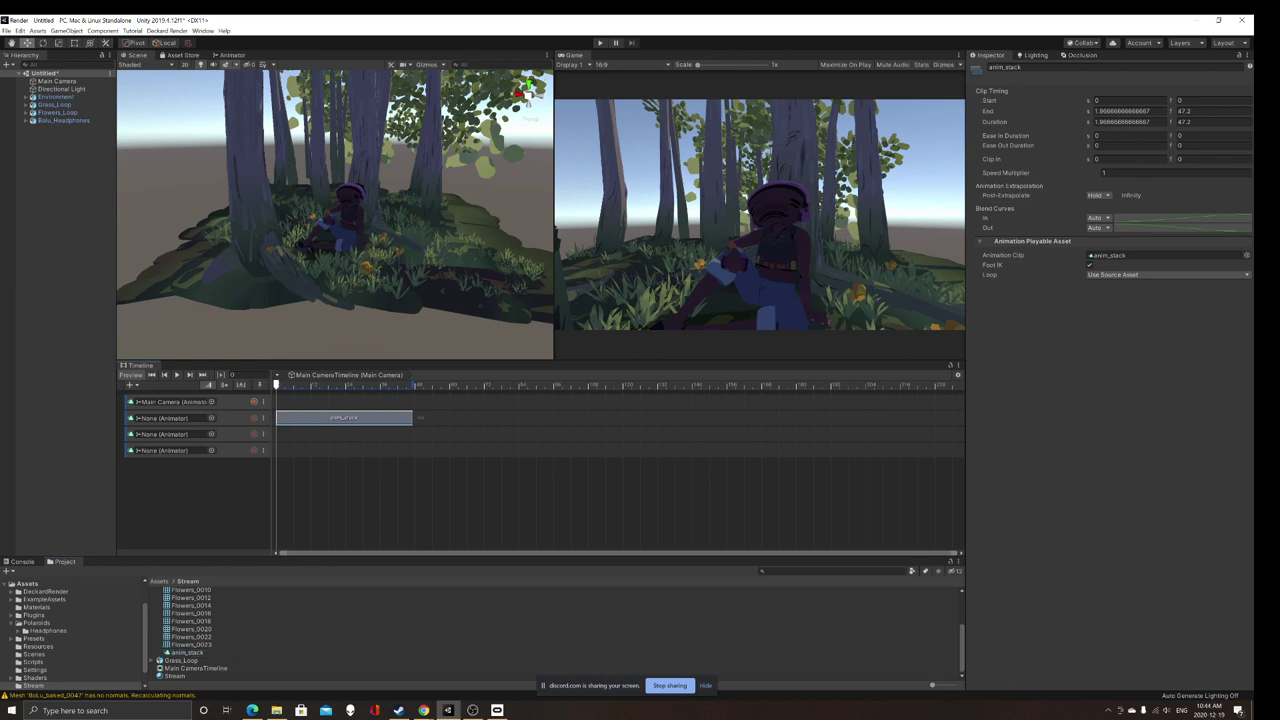
pyautogui.moveTo(187, 652); pyautogui.dragTo(309, 434)
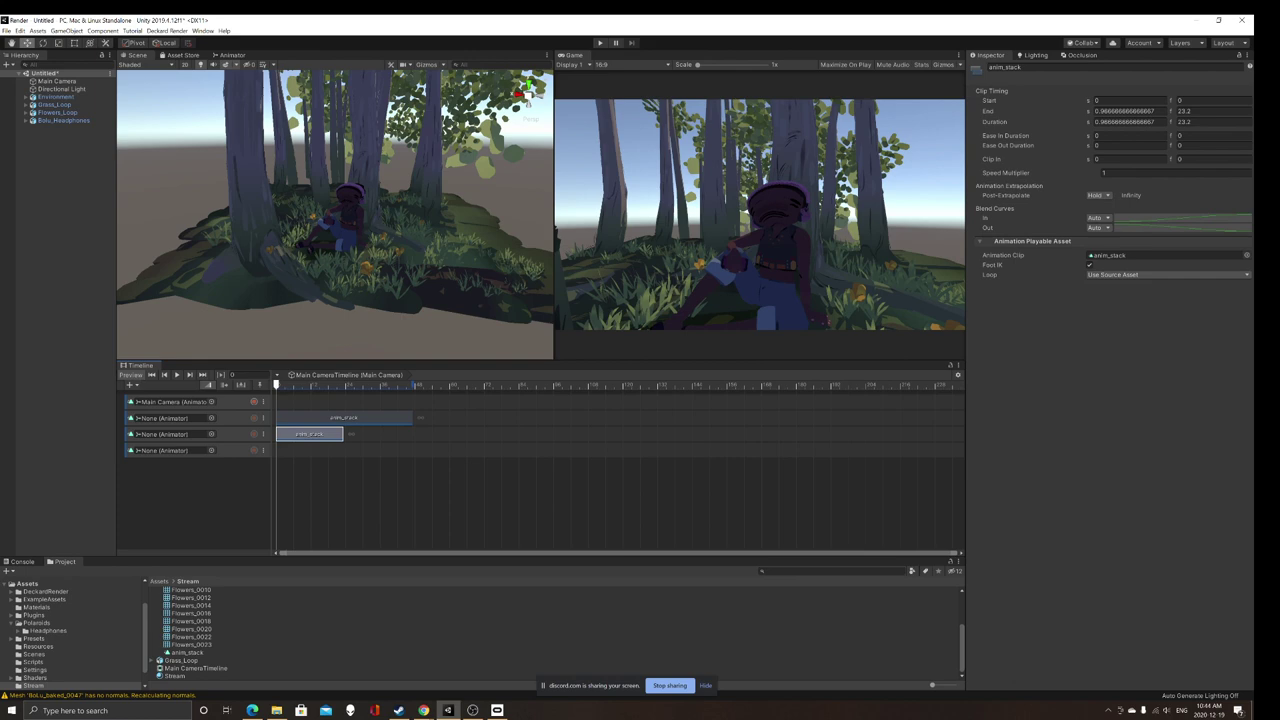
# Step: Place the Grass_Loop model's anim_stack clip at frame 0 of the third unassigned animation track
pyautogui.click(187, 652)
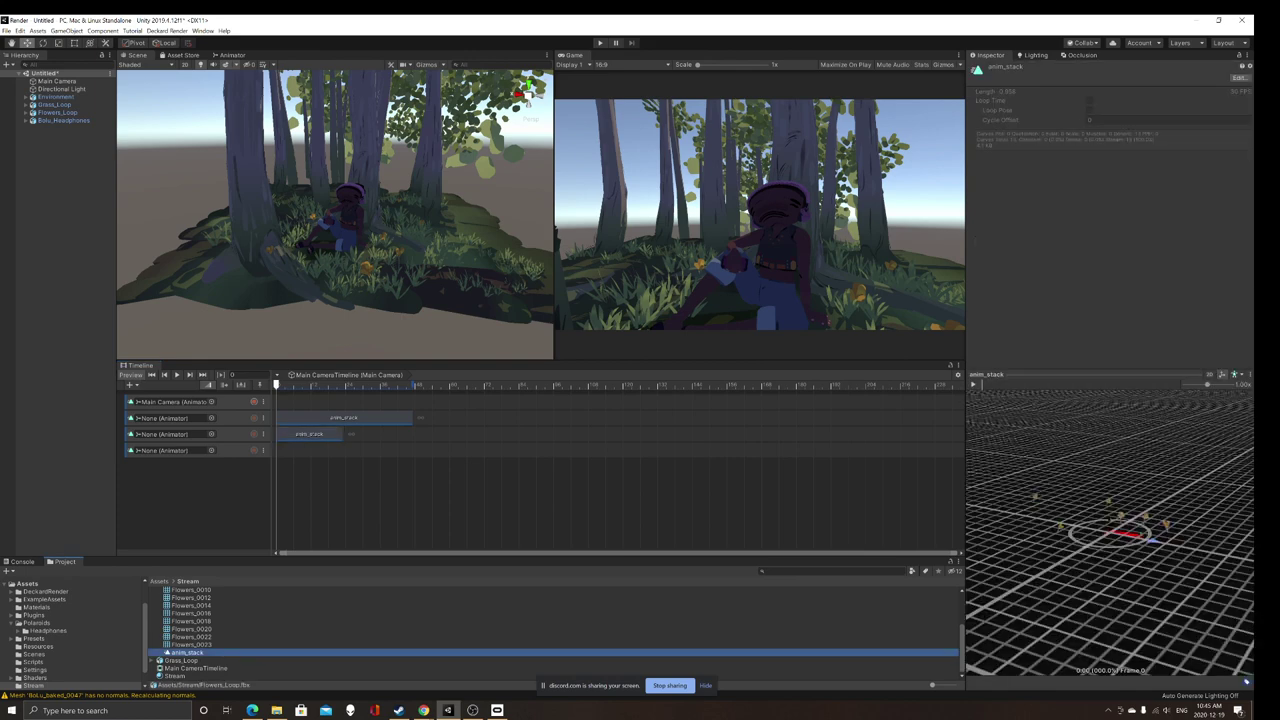
pyautogui.scroll(-5, 550, 630)
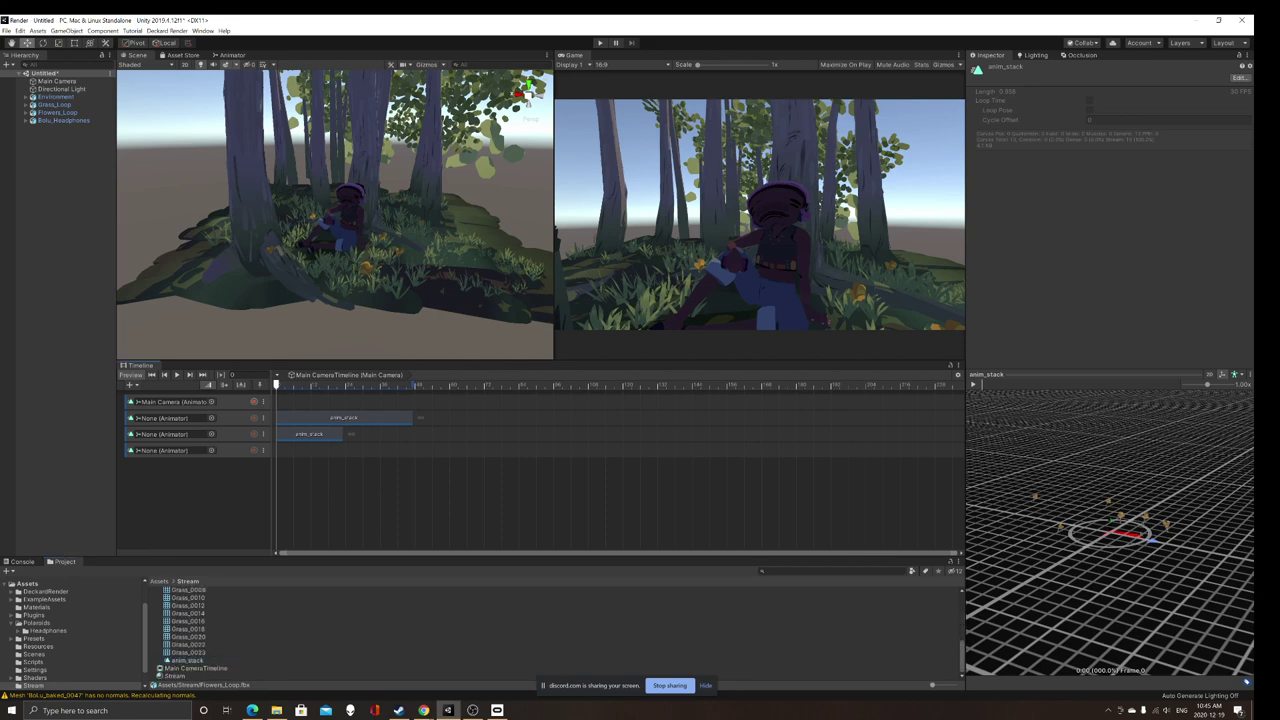
pyautogui.moveTo(187, 660); pyautogui.dragTo(294, 451)
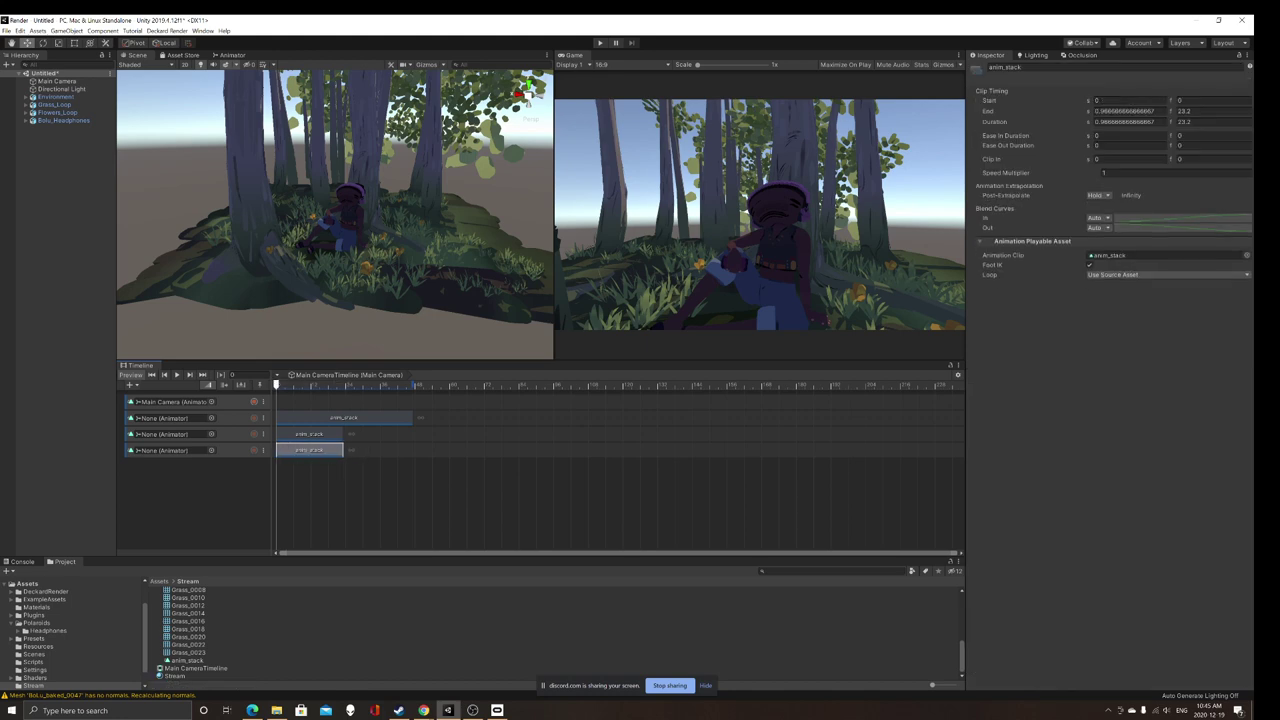
pyautogui.scroll(2, 335, 215)
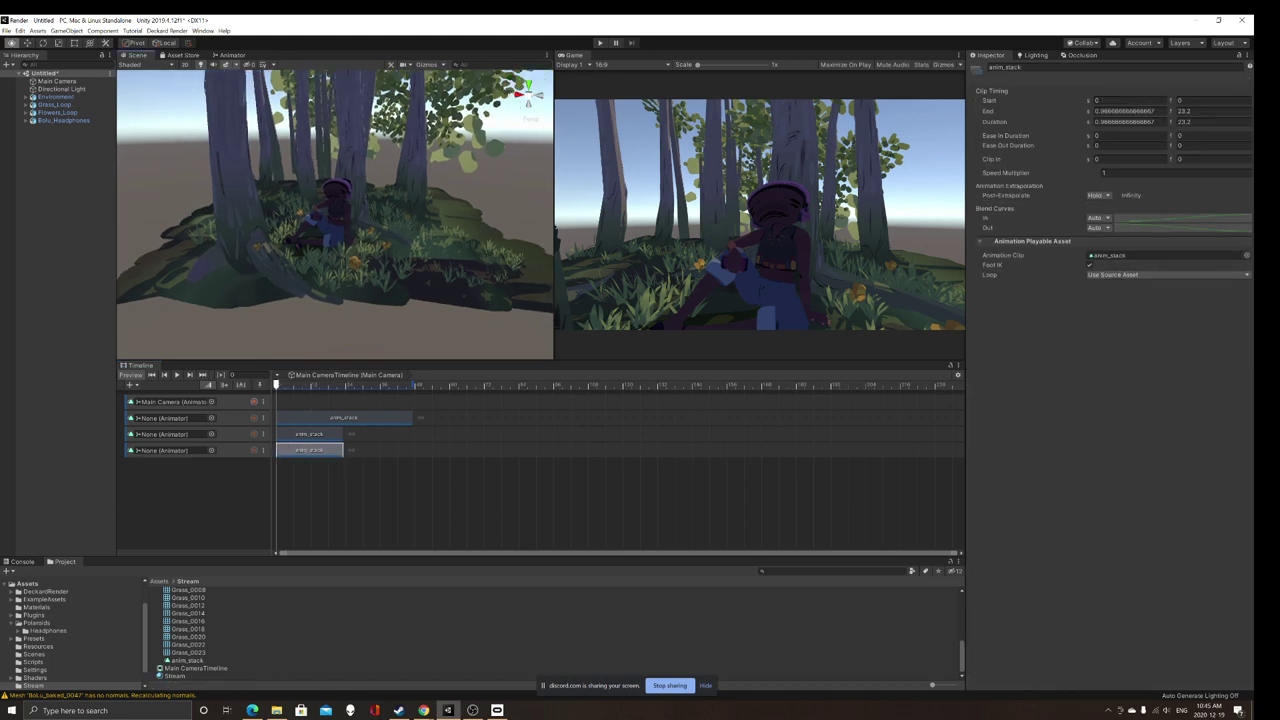
pyautogui.moveTo(345, 215); pyautogui.dragTo(308, 228, button='middle')
pyautogui.scroll(3, 335, 215)
pyautogui.scroll(-3, 335, 215)
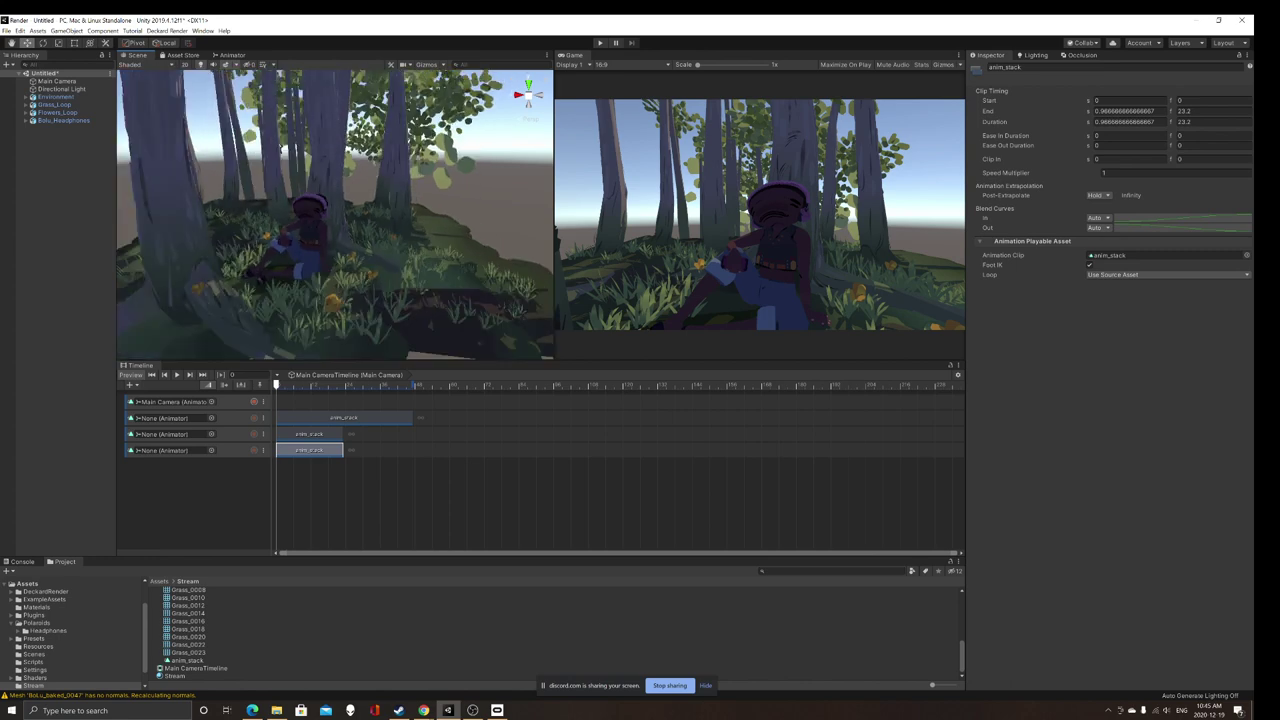
pyautogui.scroll(7, 268, 247)
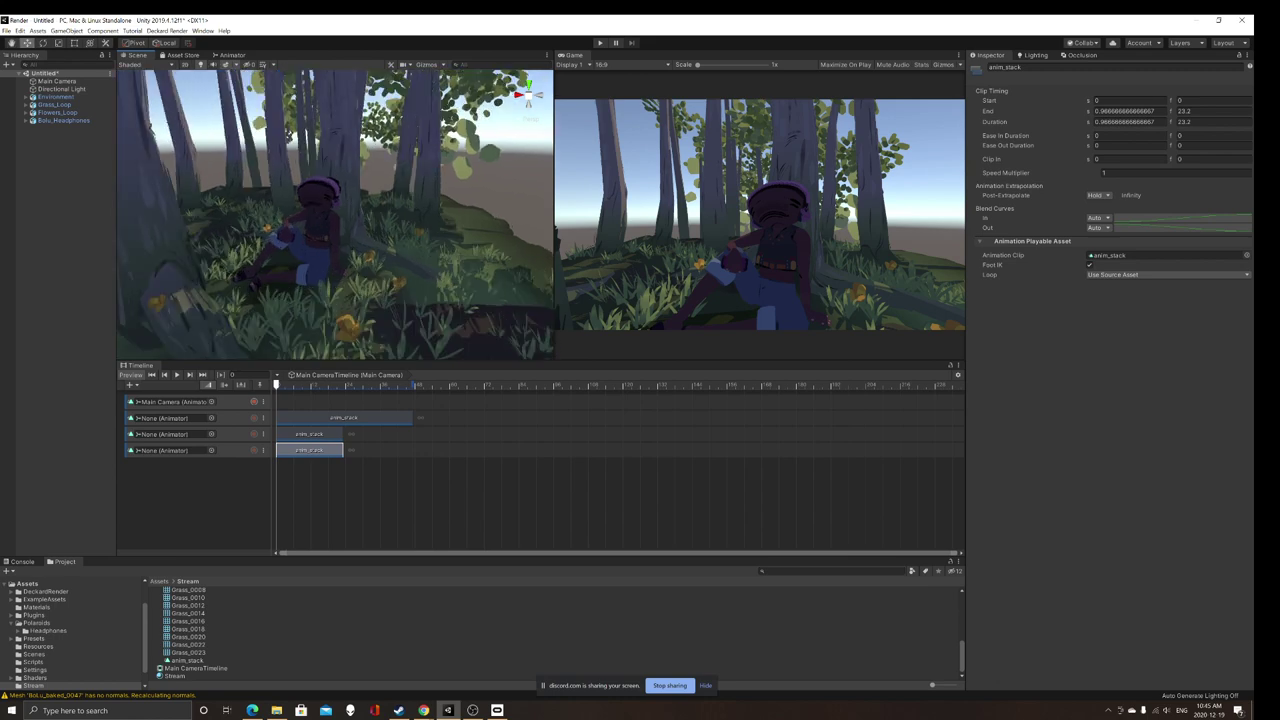
# Step: Bind Bolu_Headphones to the first unassigned animation track, creating an Animator on the model
pyautogui.scroll(-4, 268, 247)
pyautogui.moveTo(320, 220)
pyautogui.mouseDown(button='right')
pyautogui.moveTo(299, 240)
pyautogui.moveTo(370, 240)
pyautogui.moveTo(305, 185)
pyautogui.moveTo(335, 215)
pyautogui.moveTo(312, 218)
pyautogui.moveTo(335, 215)
pyautogui.mouseUp(button='right')
pyautogui.press('w')
pyautogui.press('s')
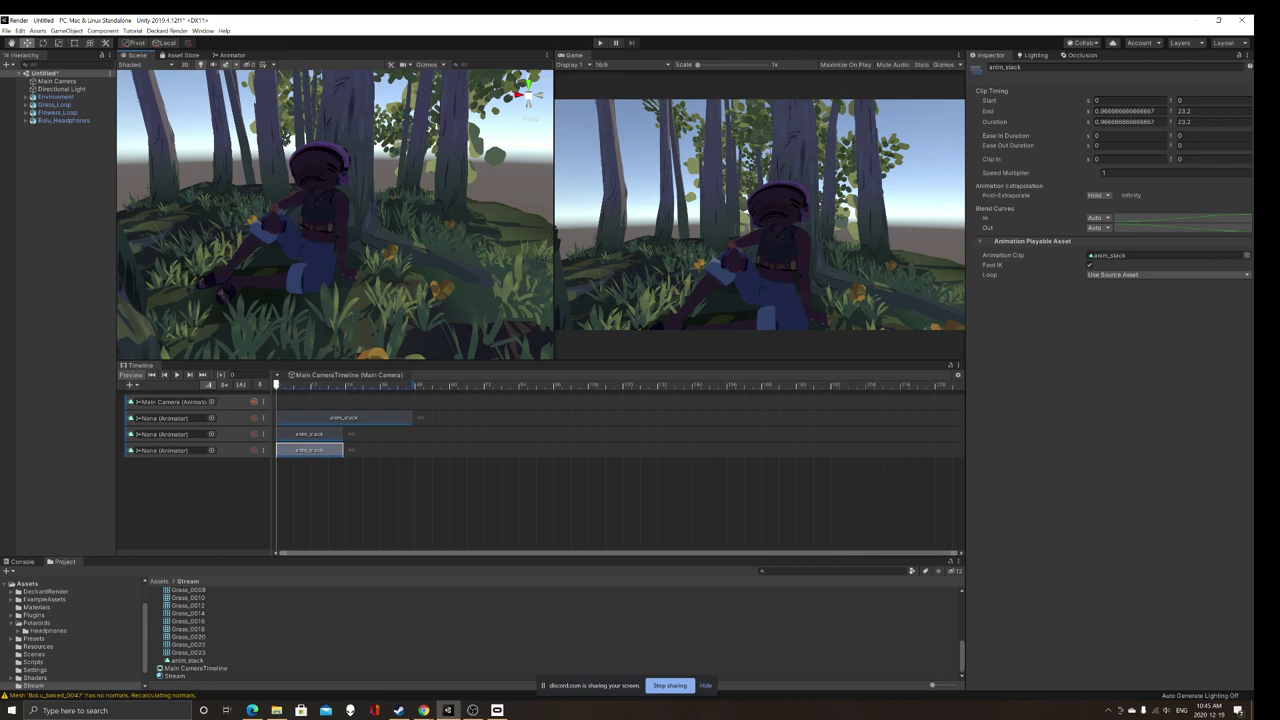
pyautogui.moveTo(335, 215); pyautogui.dragTo(335, 215, button='right')
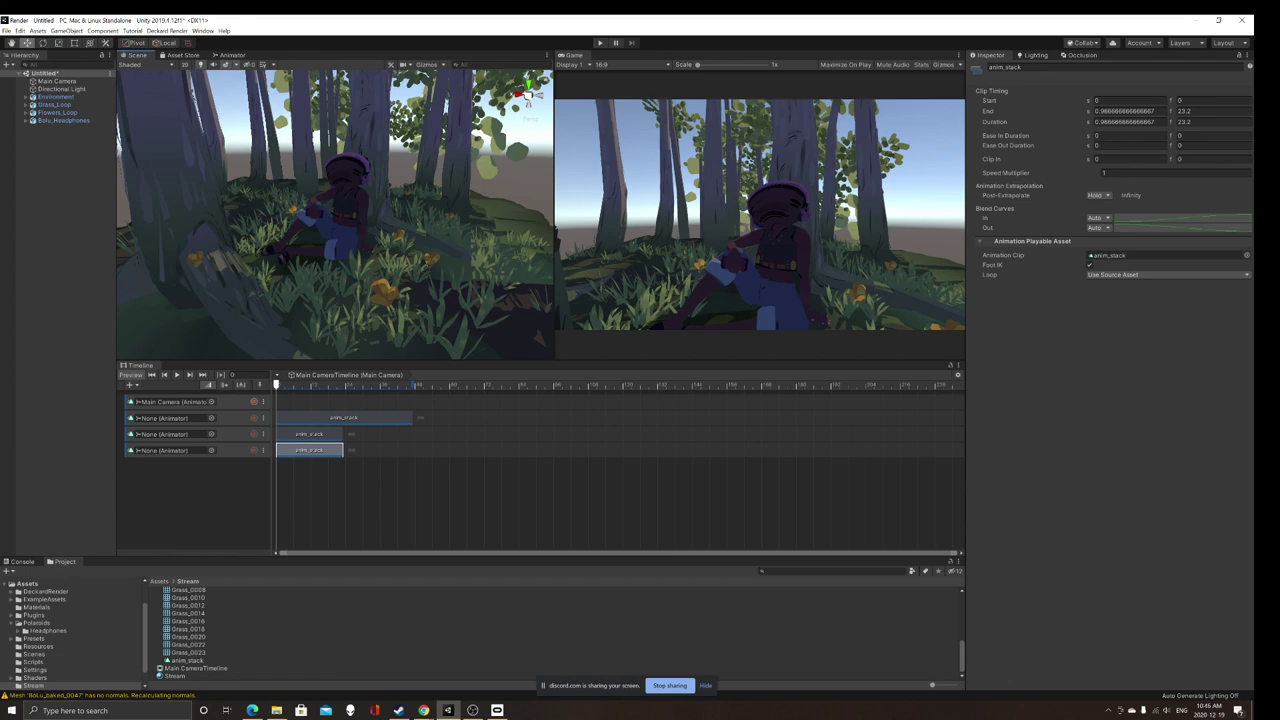
pyautogui.click(64, 121)
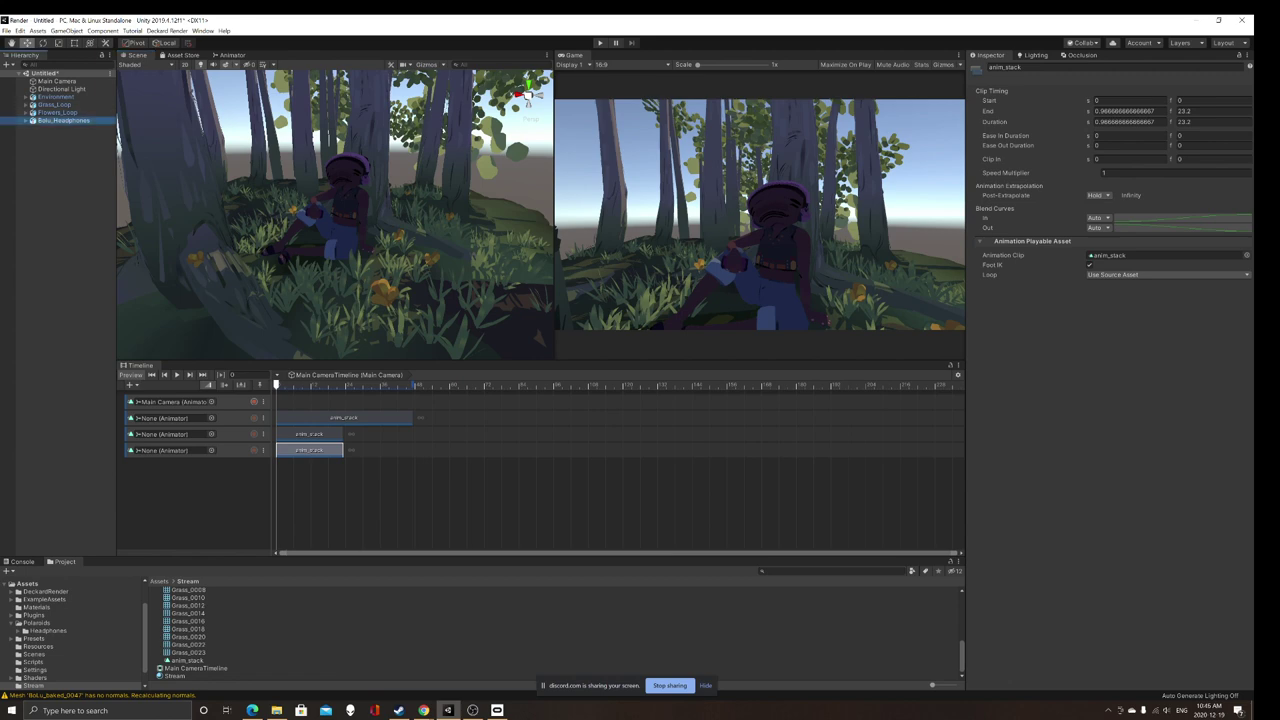
pyautogui.moveTo(64, 121); pyautogui.dragTo(175, 418)
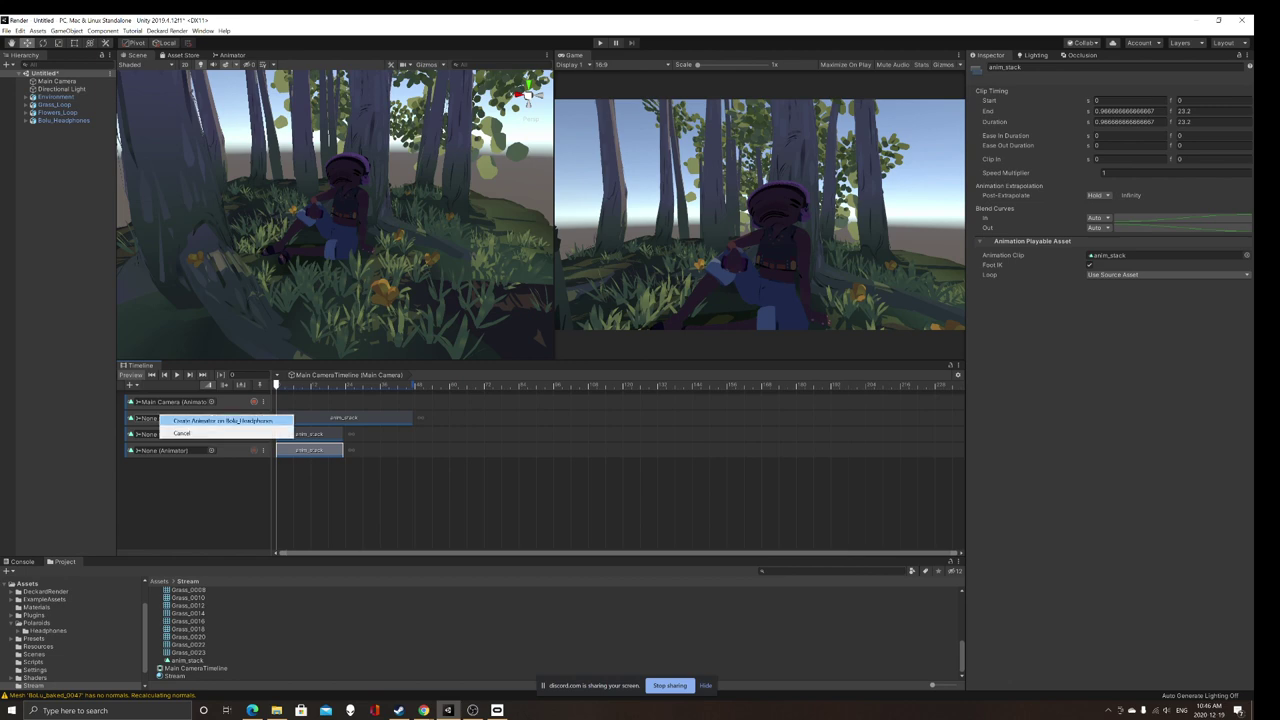
pyautogui.click(190, 420)
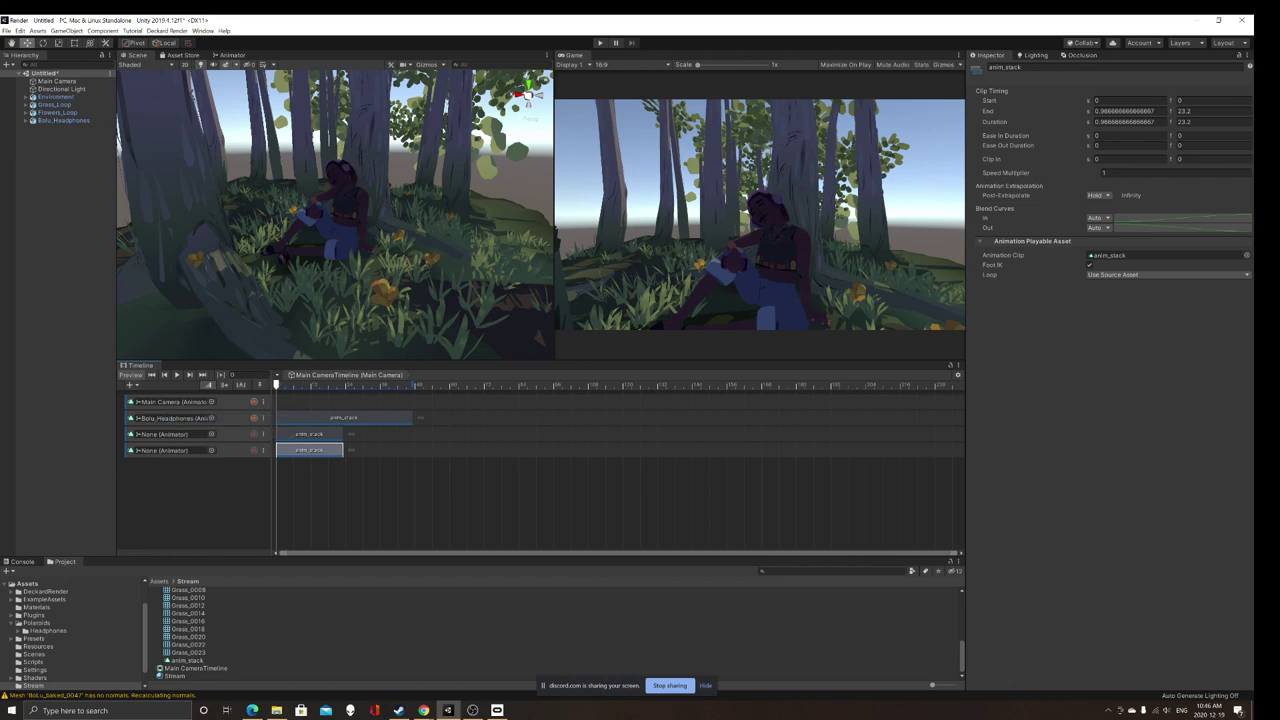
# Step: Play the timeline preview to check the Bolu_Headphones animation, then stop it
pyautogui.press('w')
pyautogui.moveTo(336, 222); pyautogui.dragTo(405, 225, button='right')
pyautogui.press('s')
pyautogui.click(176, 374)
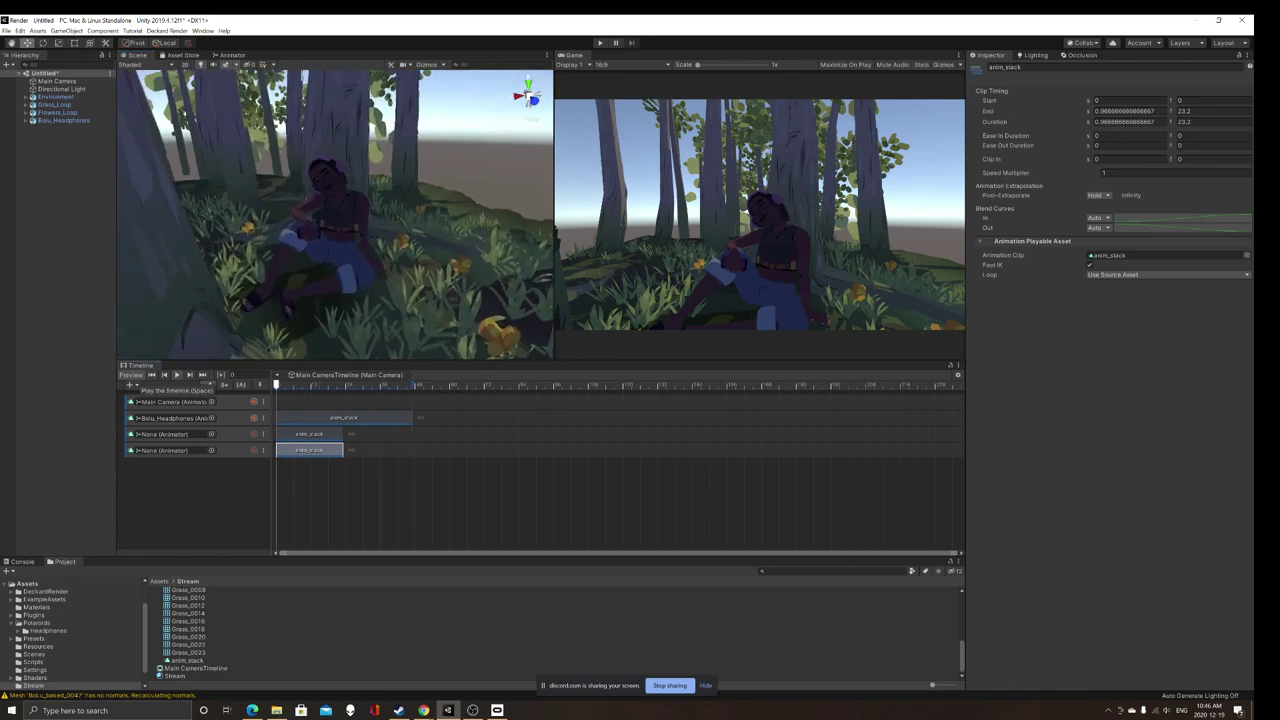
pyautogui.click(176, 374)
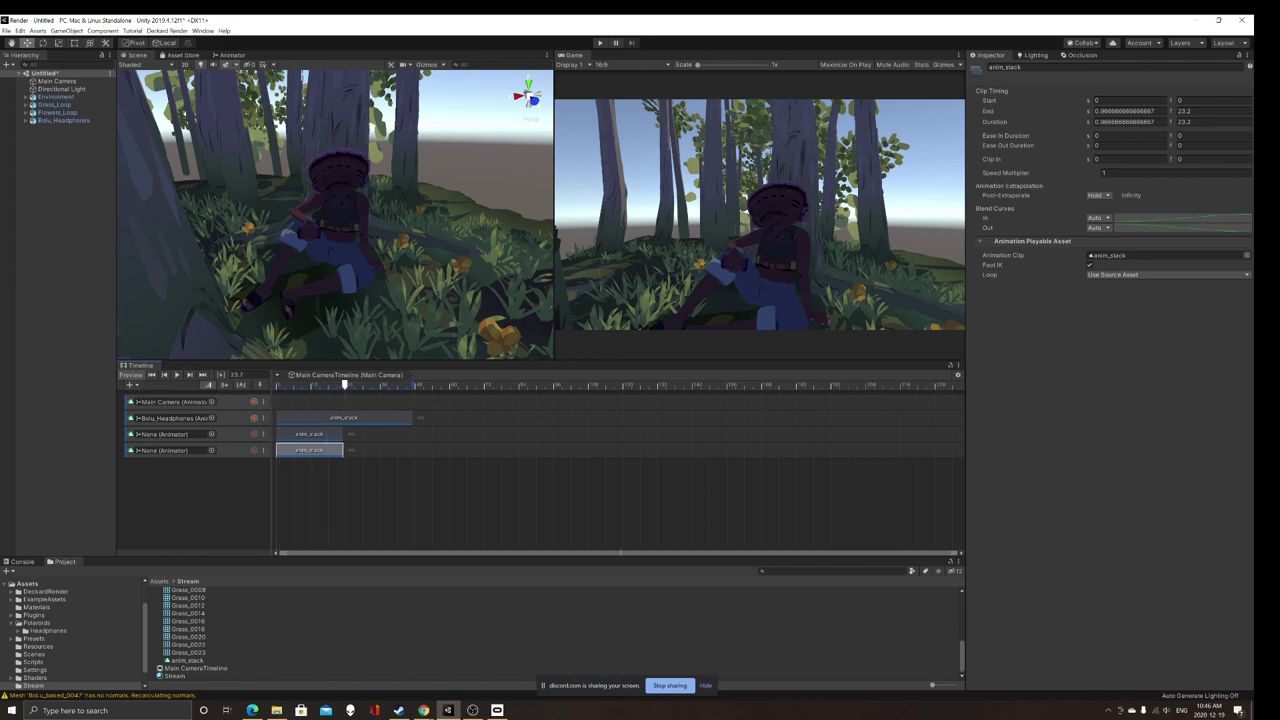
# Step: Turn off Resample Curves in the animation import settings of Grass_Loop, Flowers_Loop and Bolu_Headphones, and apply the change
pyautogui.scroll(10, 190, 630)
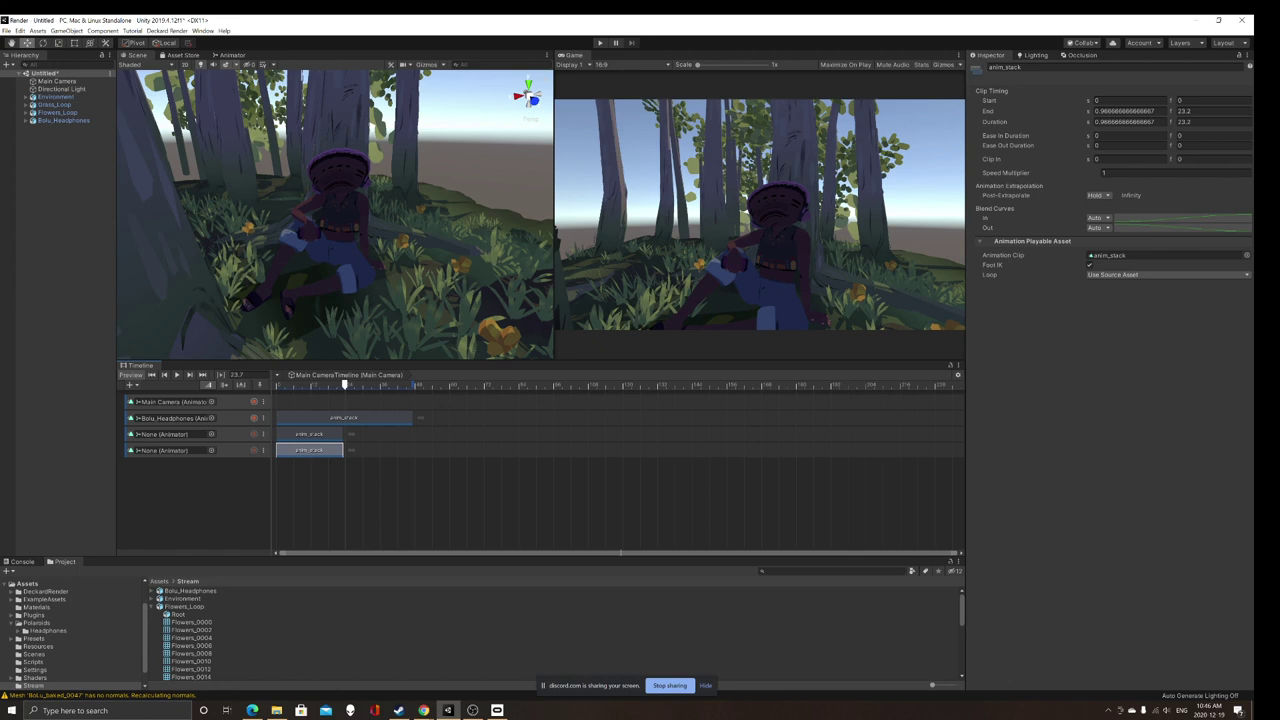
pyautogui.click(152, 607)
pyautogui.click(155, 614)
pyautogui.click(181, 614)
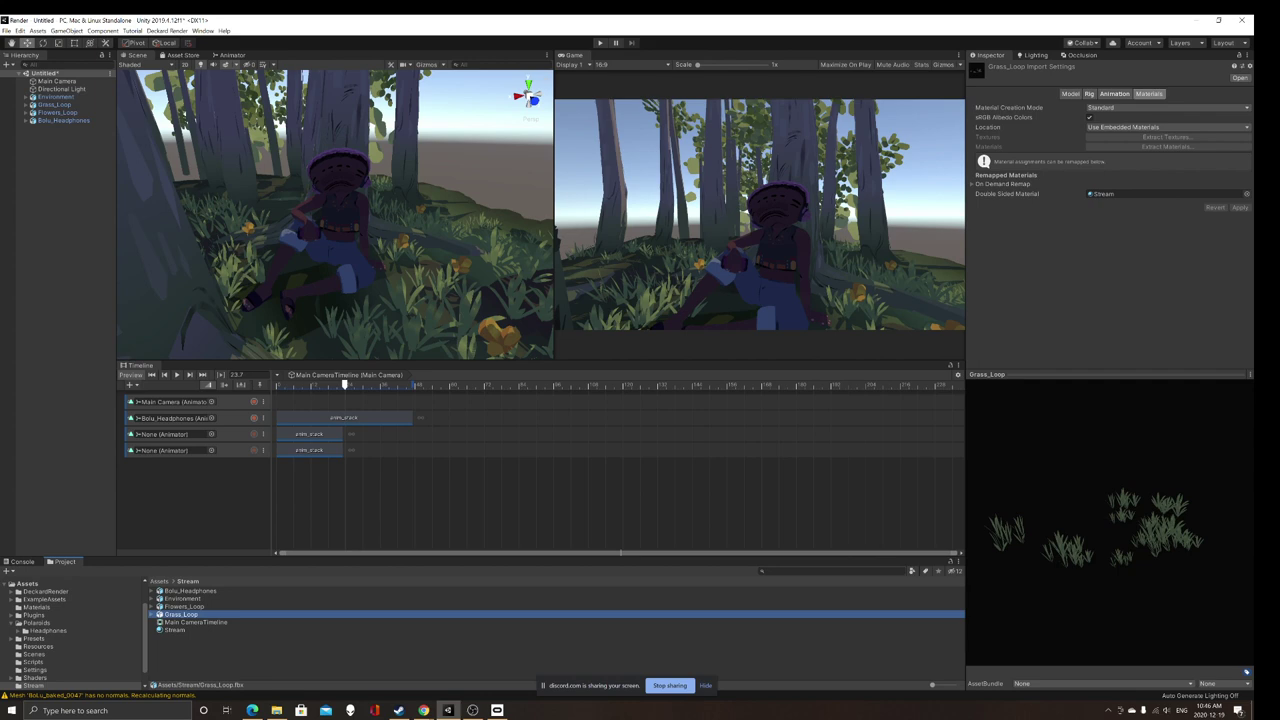
pyautogui.keyDown('ctrl'); pyautogui.click(184, 606); pyautogui.keyUp('ctrl')
pyautogui.keyDown('ctrl'); pyautogui.click(190, 591); pyautogui.keyUp('ctrl')
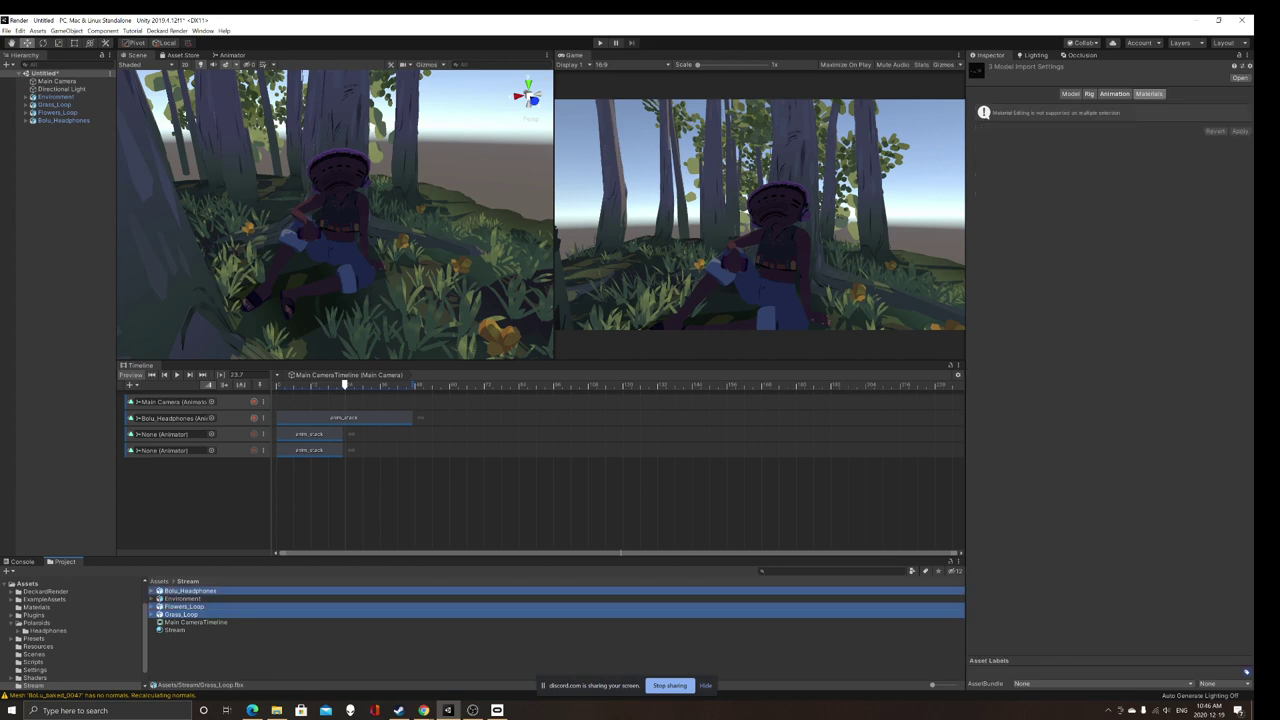
pyautogui.click(1114, 93)
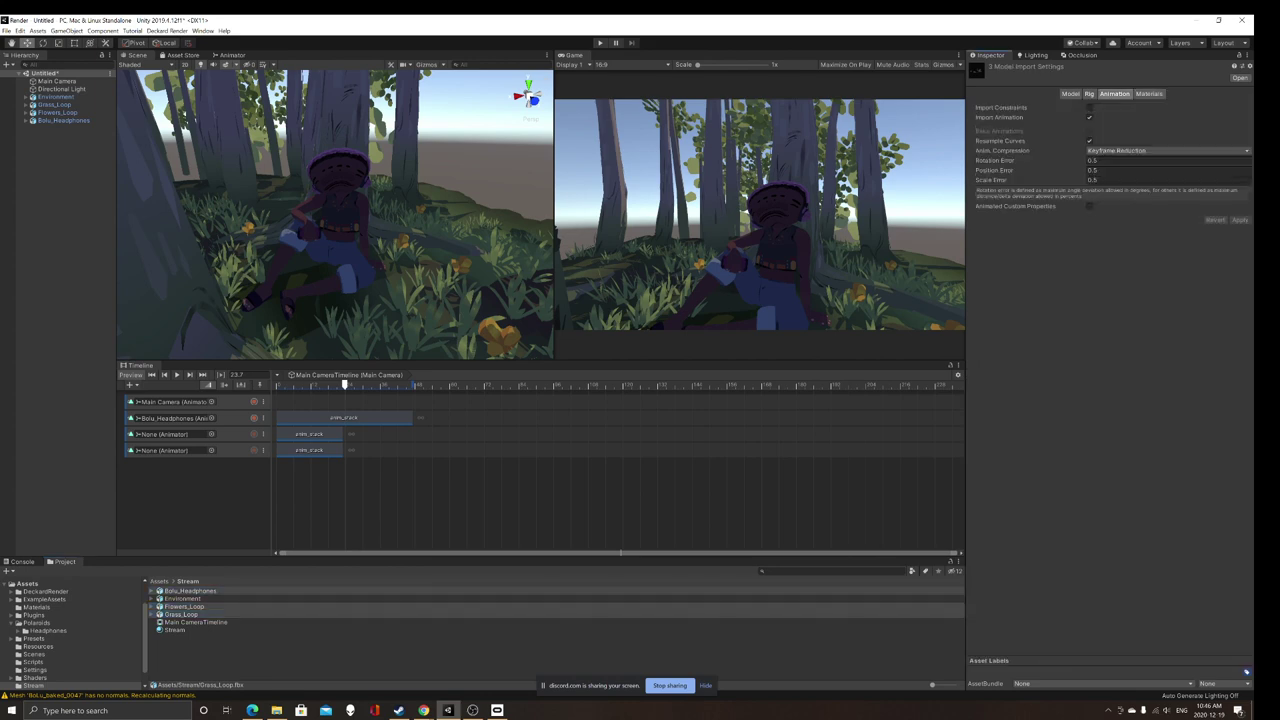
pyautogui.click(1089, 141)
pyautogui.click(1239, 219)
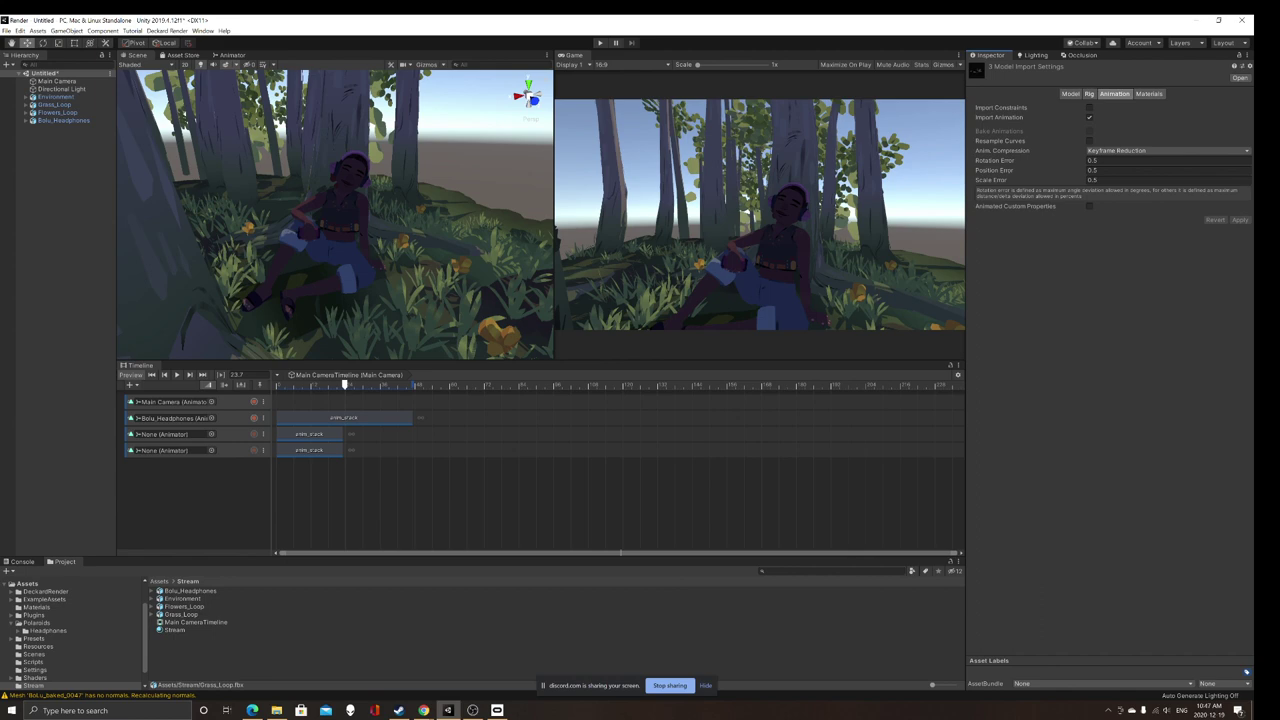
# Step: Return the timeline playhead to frame 0 and set the Main Camera's Playable Director Wrap Mode to Loop
pyautogui.moveTo(345, 384); pyautogui.dragTo(276, 384)
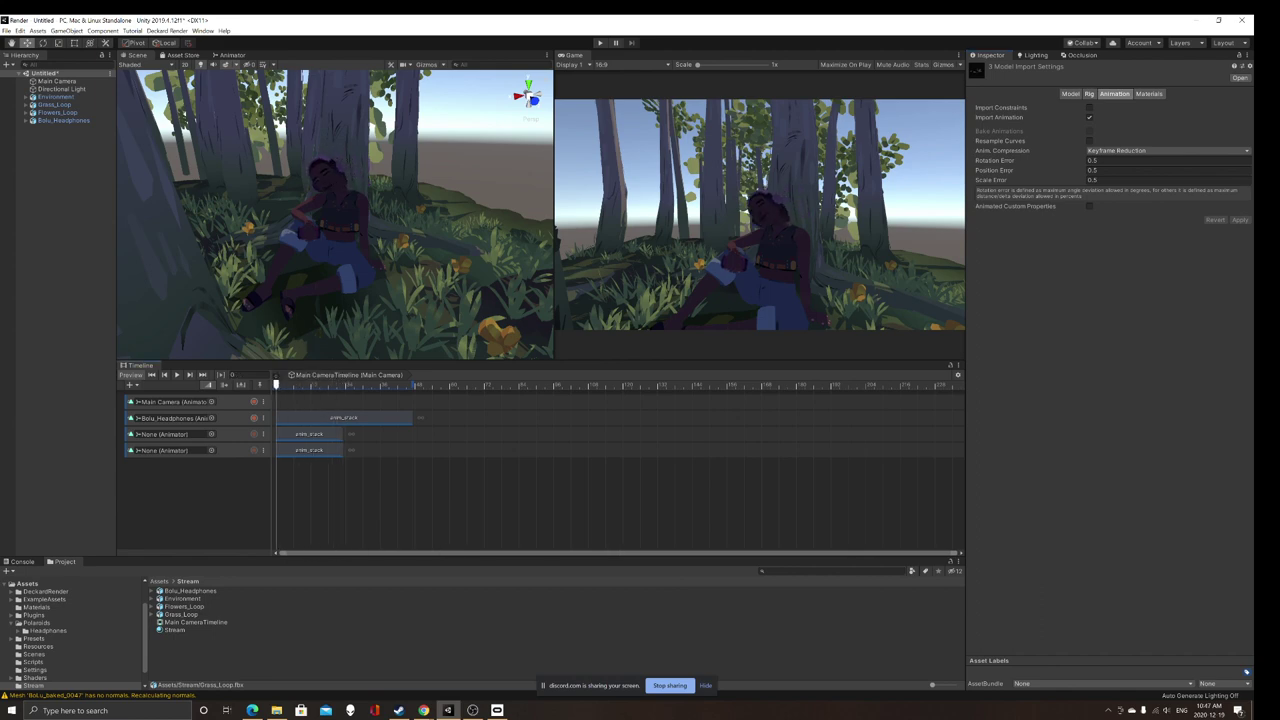
pyautogui.click(57, 81)
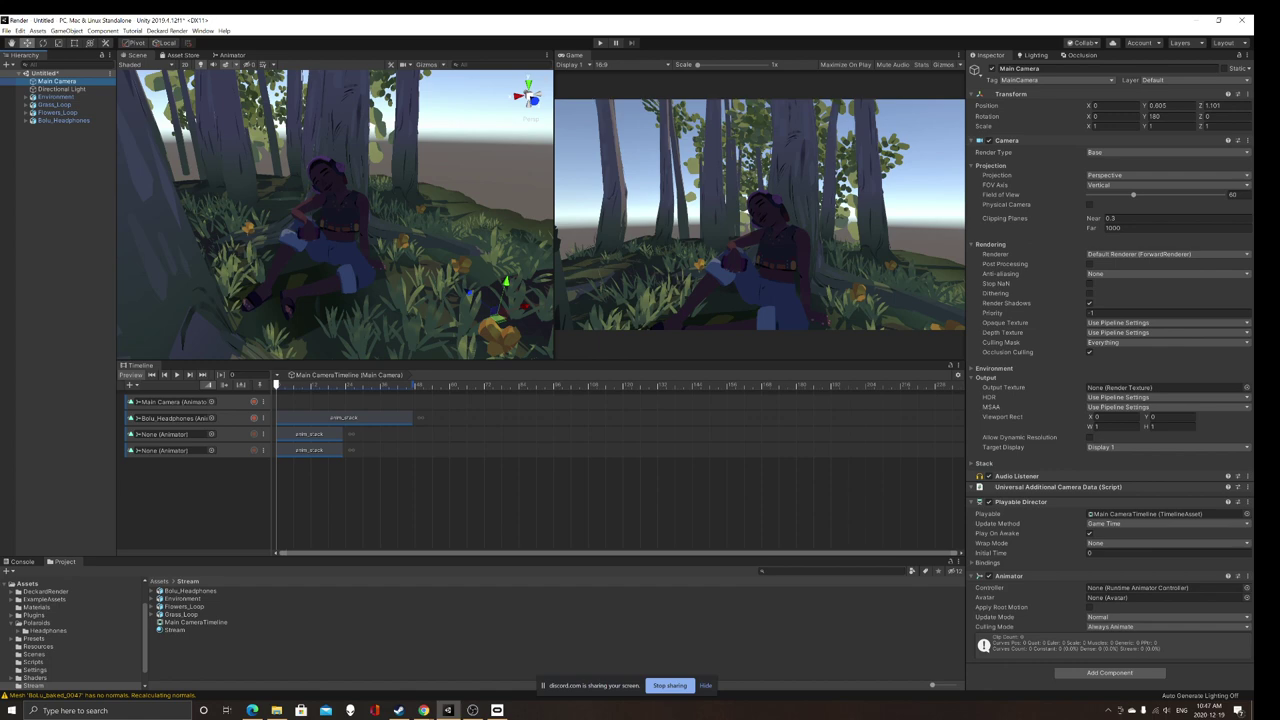
pyautogui.click(1110, 543)
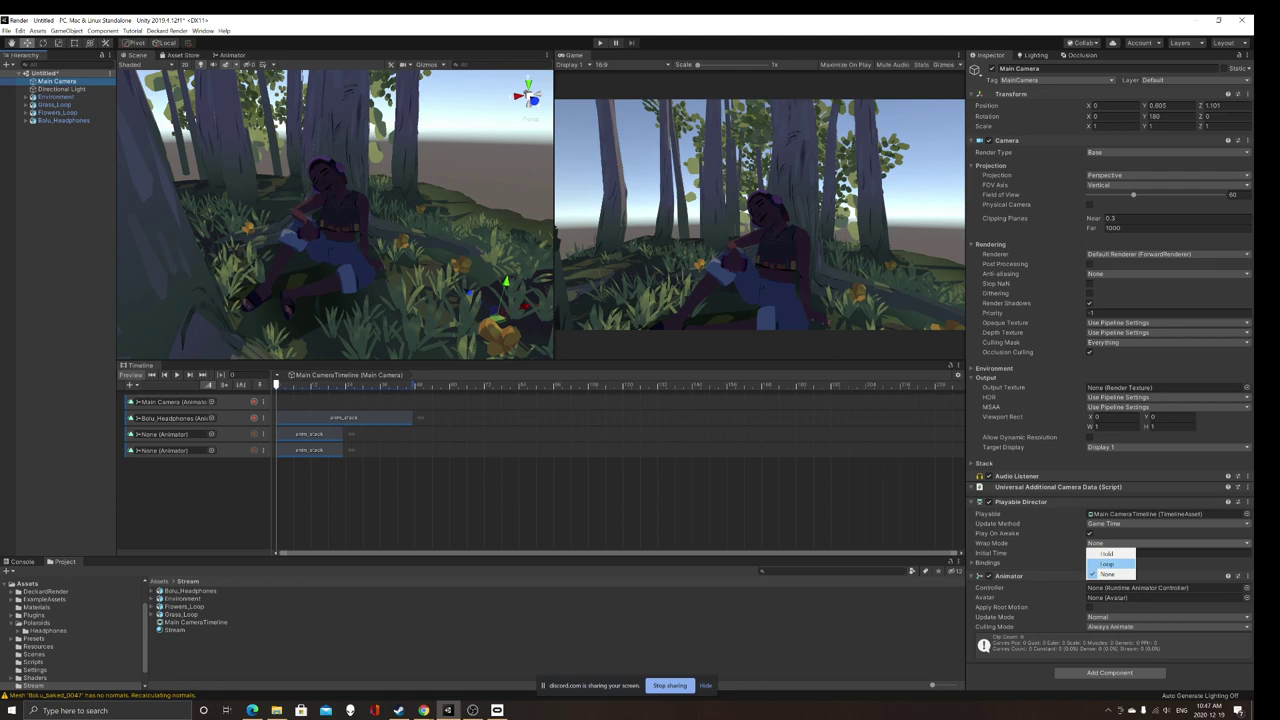
pyautogui.click(1107, 564)
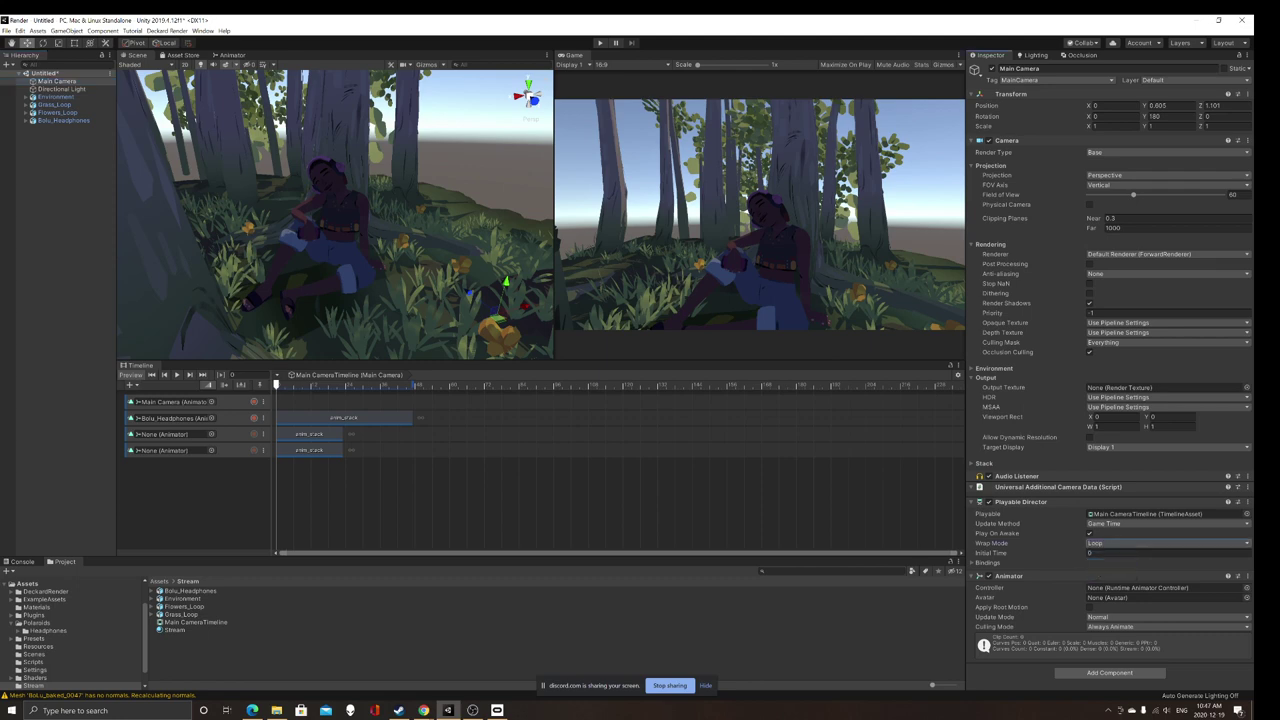
# Step: Examine the seated character and the surrounding forest in the Scene view from several angles and distances
pyautogui.keyDown('alt'); pyautogui.moveTo(370, 215); pyautogui.dragTo(285, 208); pyautogui.keyUp('alt')
pyautogui.scroll(4, 310, 212)
pyautogui.scroll(-3, 285, 208)
pyautogui.scroll(-3, 335, 214)
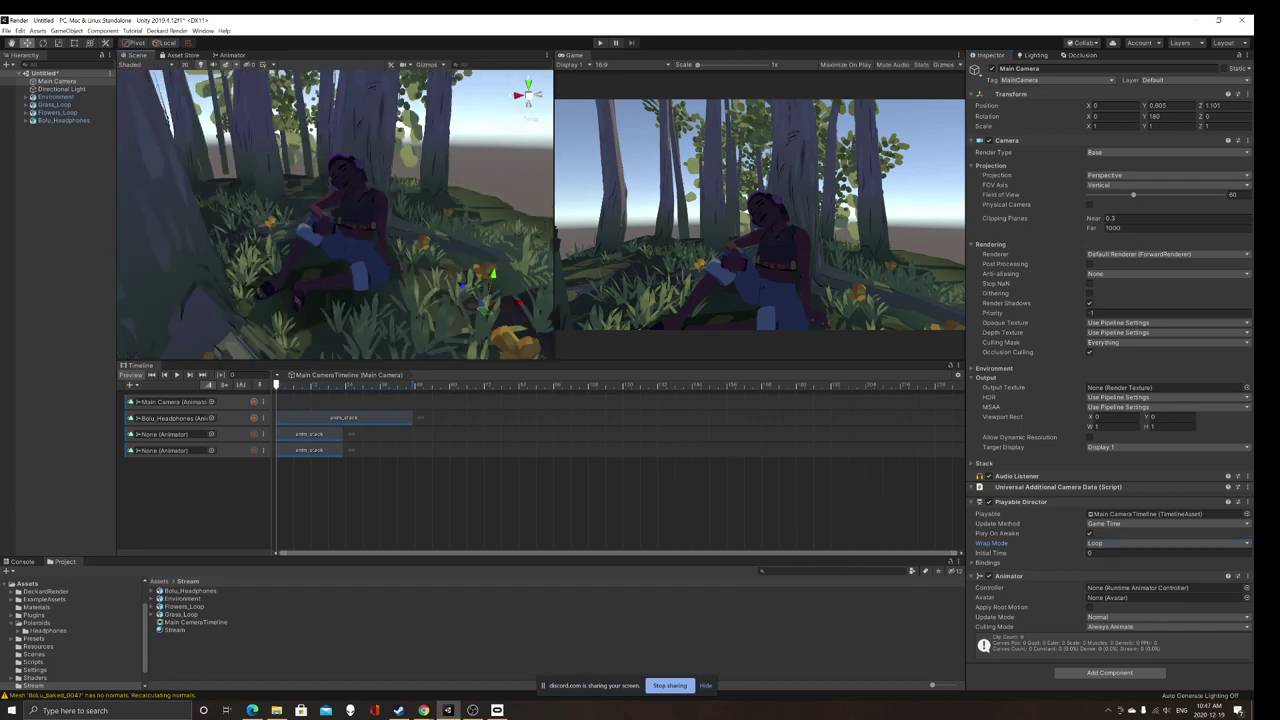
pyautogui.moveTo(335, 214); pyautogui.dragTo(349, 200, button='right')
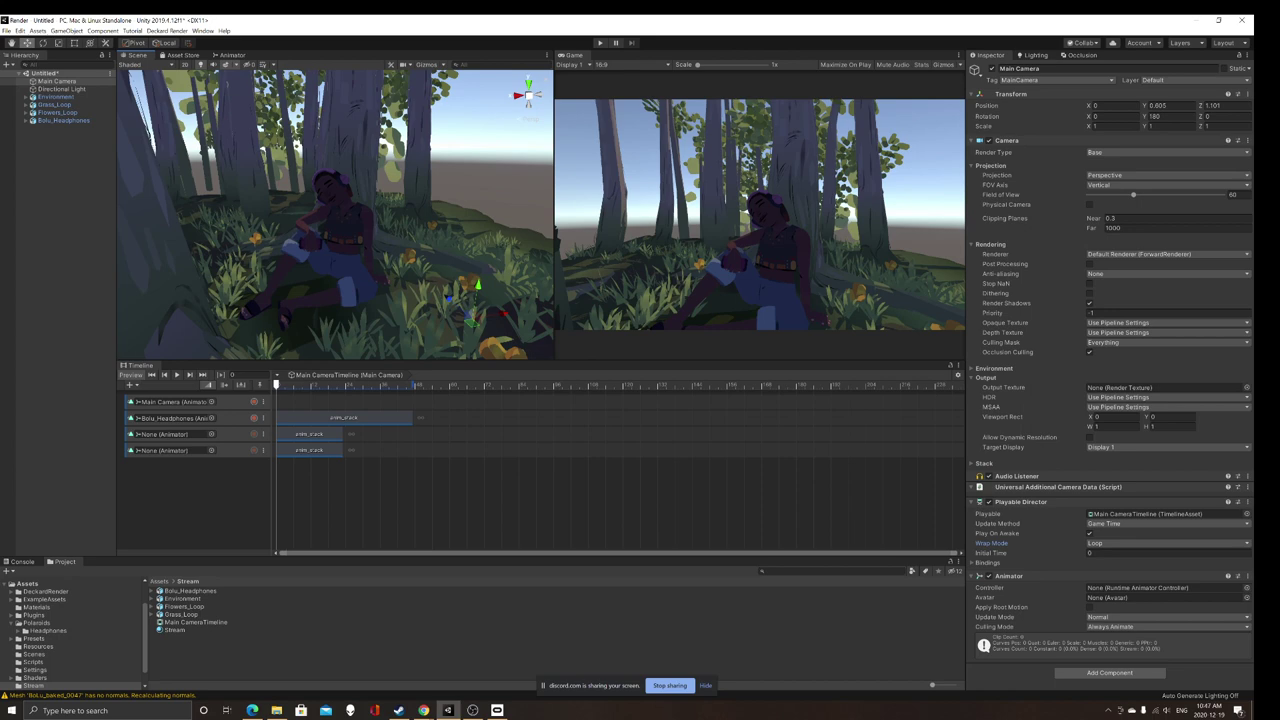
pyautogui.keyDown('alt'); pyautogui.moveTo(345, 220); pyautogui.dragTo(306, 180); pyautogui.keyUp('alt')
pyautogui.scroll(-2, 306, 180)
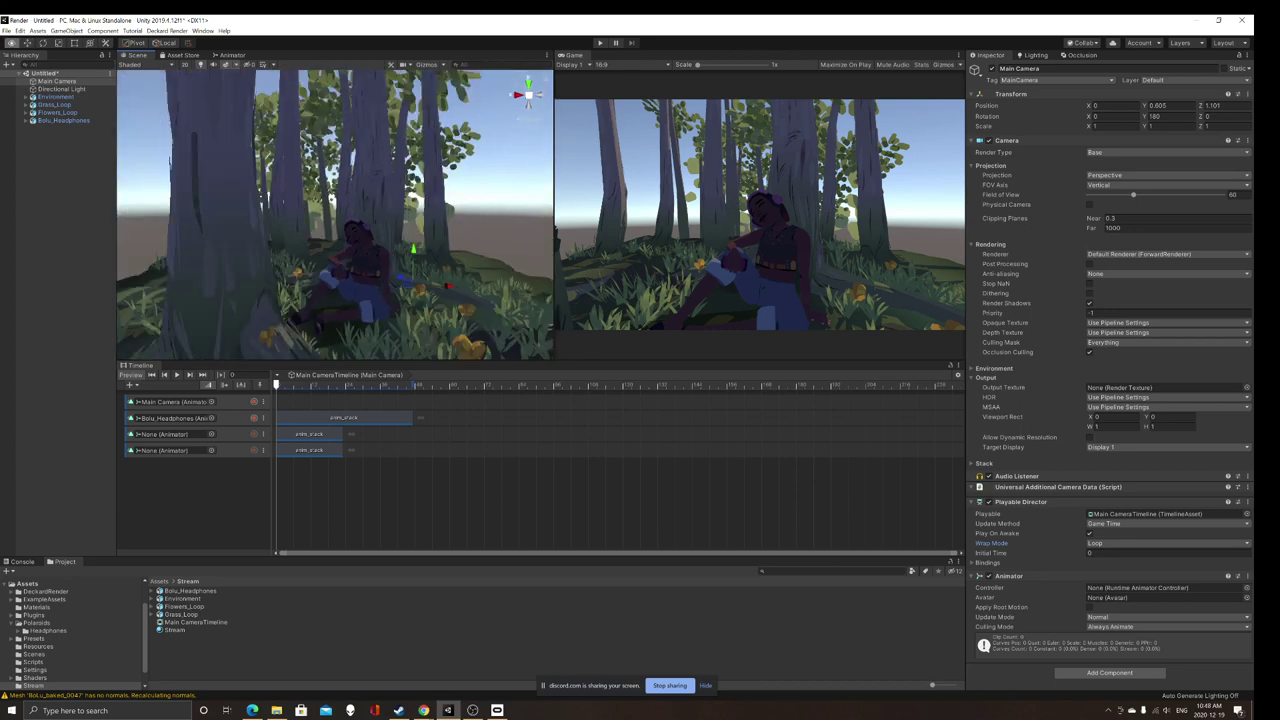
pyautogui.moveTo(306, 180); pyautogui.dragTo(336, 207, button='right')
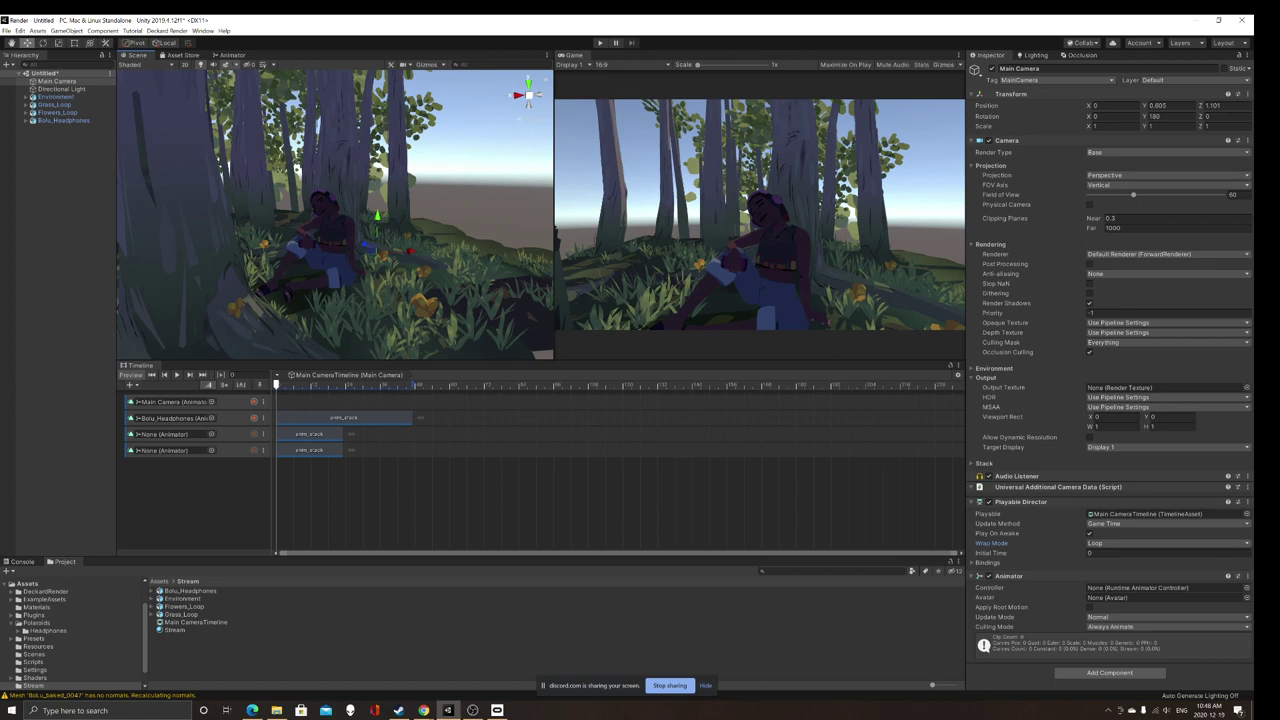
pyautogui.scroll(4, 336, 207)
pyautogui.moveTo(336, 207); pyautogui.dragTo(352, 197, button='right')
pyautogui.scroll(4, 352, 197)
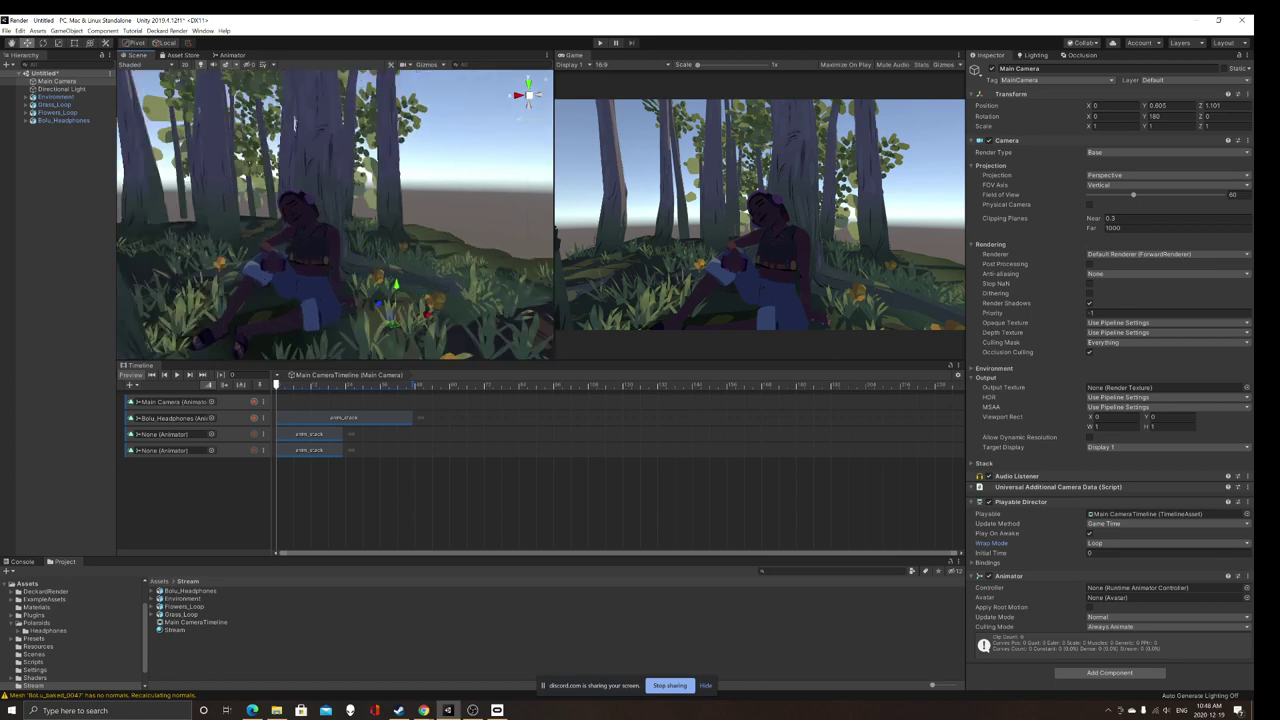
pyautogui.scroll(-5, 370, 212)
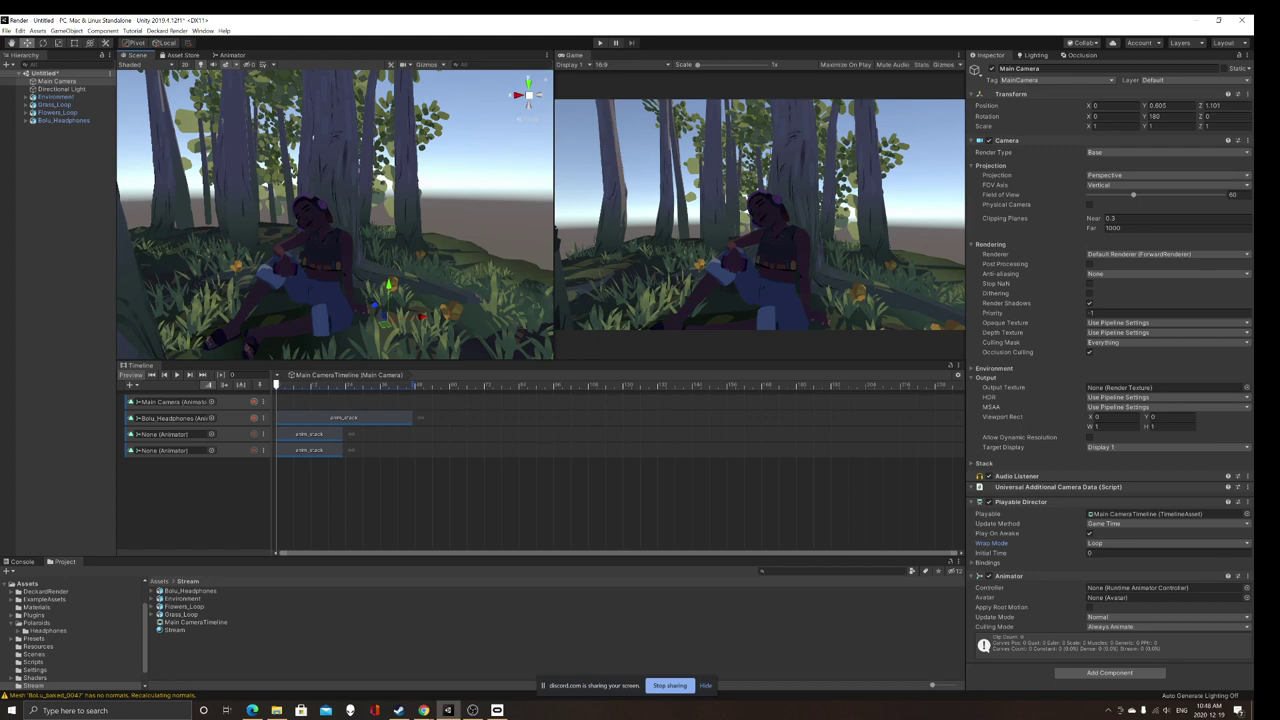
pyautogui.moveTo(370, 212); pyautogui.dragTo(343, 217, button='right')
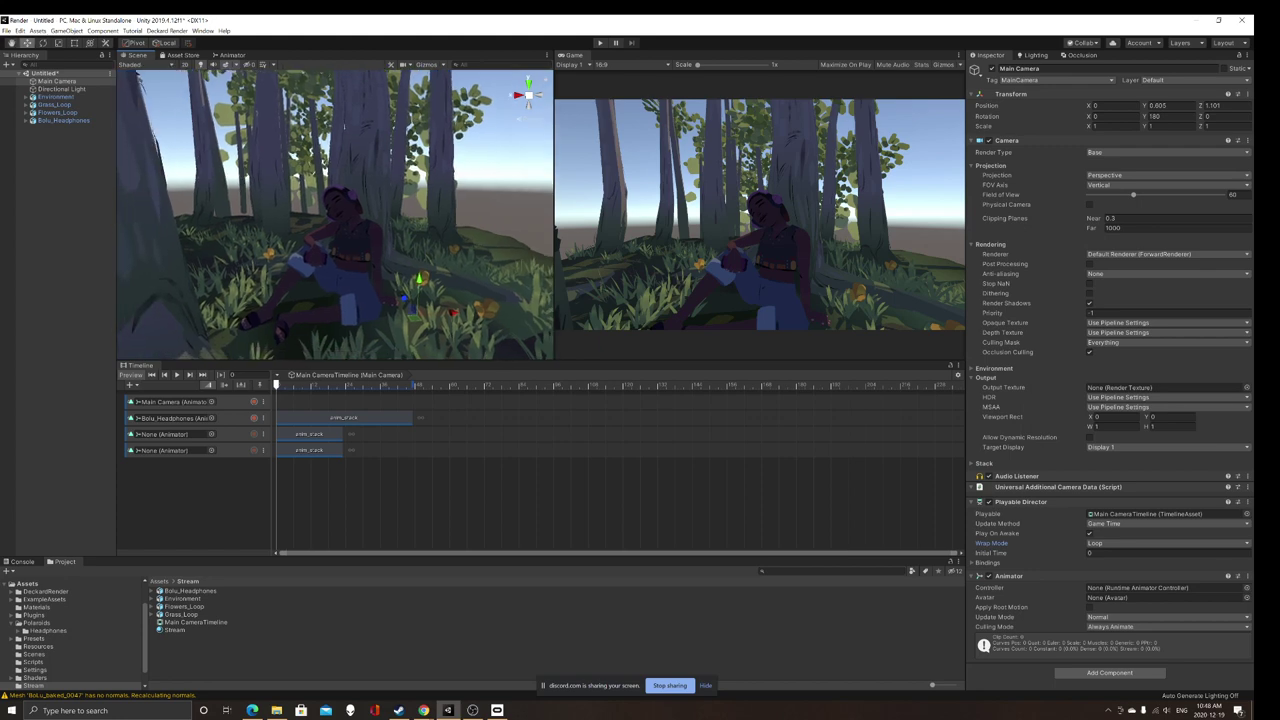
# Step: Enlarge the Scene and Game views by reducing the Timeline area's height, keeping the seated character framed
pyautogui.moveTo(400, 360); pyautogui.dragTo(400, 428)
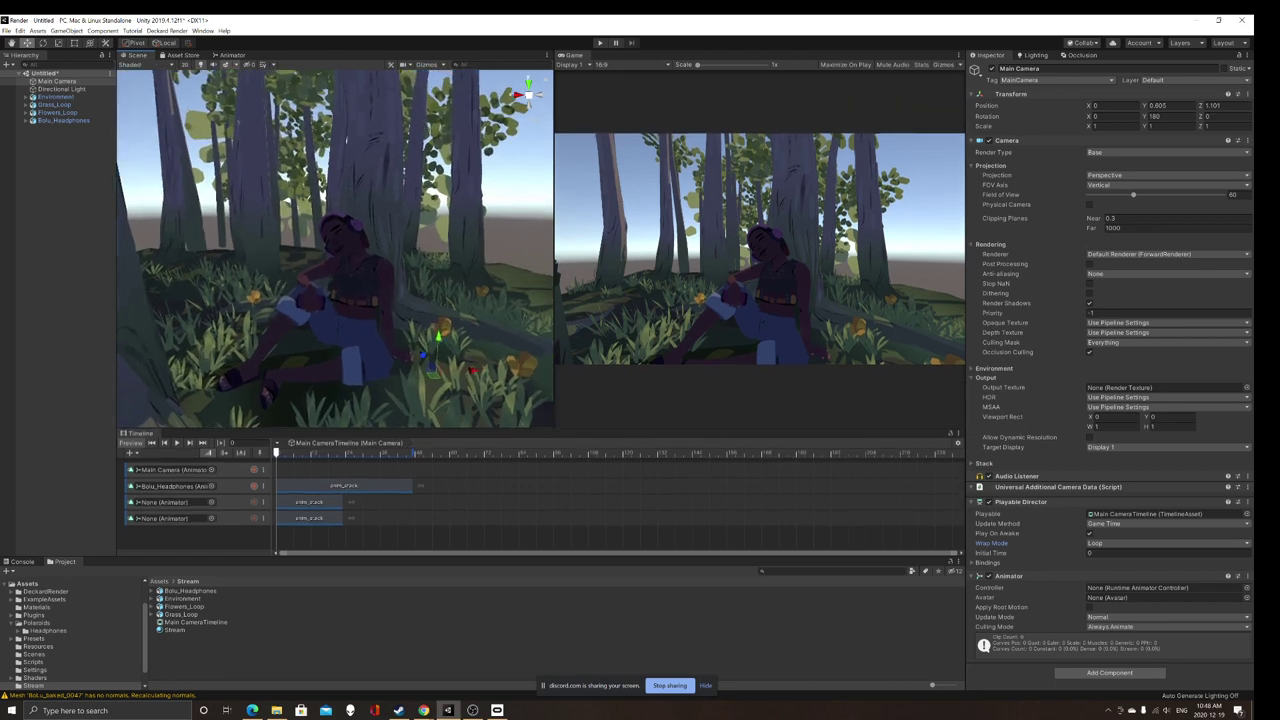
pyautogui.scroll(-4, 335, 248)
pyautogui.moveTo(335, 248)
pyautogui.mouseDown(button='right')
pyautogui.moveTo(341, 274)
pyautogui.moveTo(356, 238)
pyautogui.moveTo(334, 240)
pyautogui.mouseUp(button='right')
pyautogui.press('w')
pyautogui.scroll(-3, 335, 248)
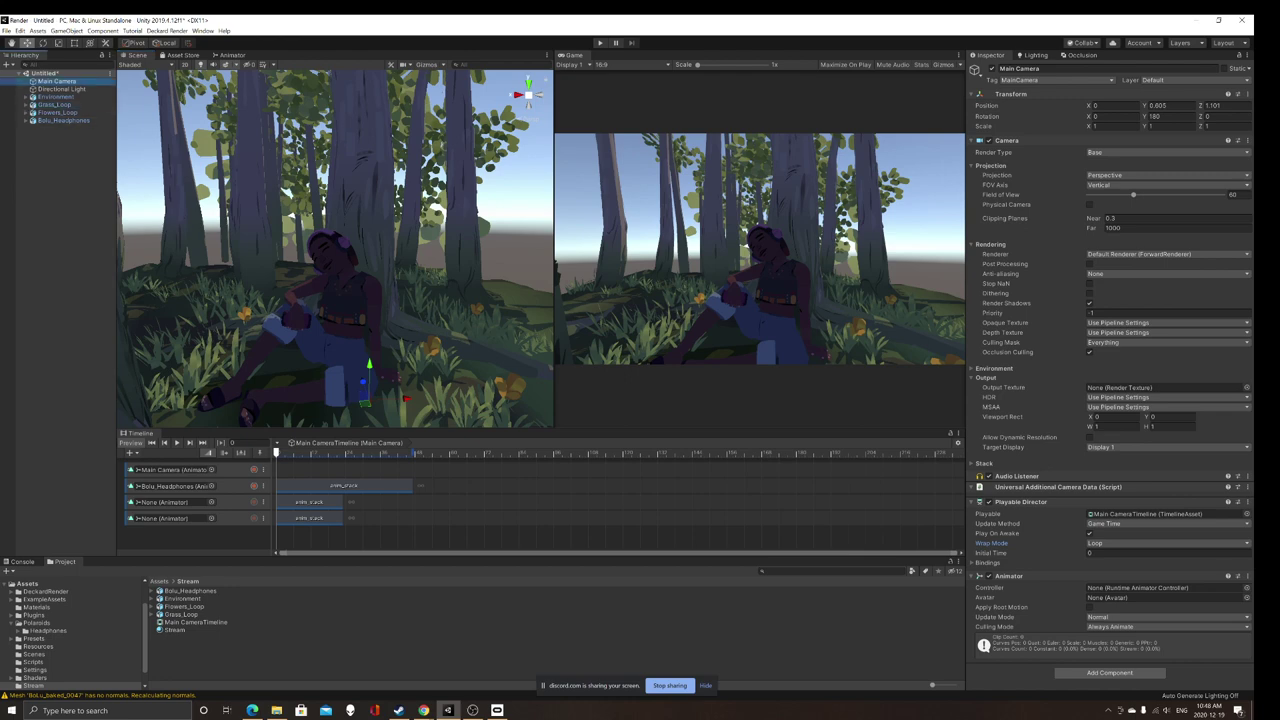
pyautogui.moveTo(178, 518); pyautogui.dragTo(178, 494)
pyautogui.rightClick(186, 497)
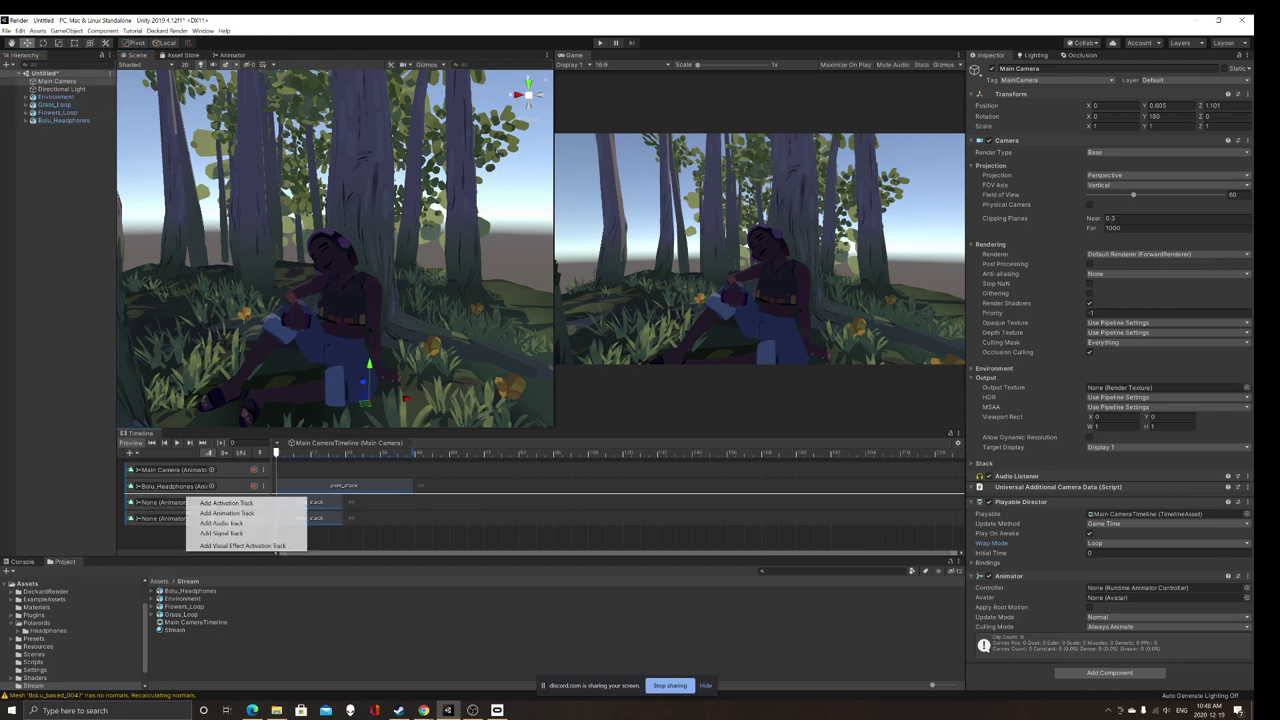
pyautogui.press('Escape')
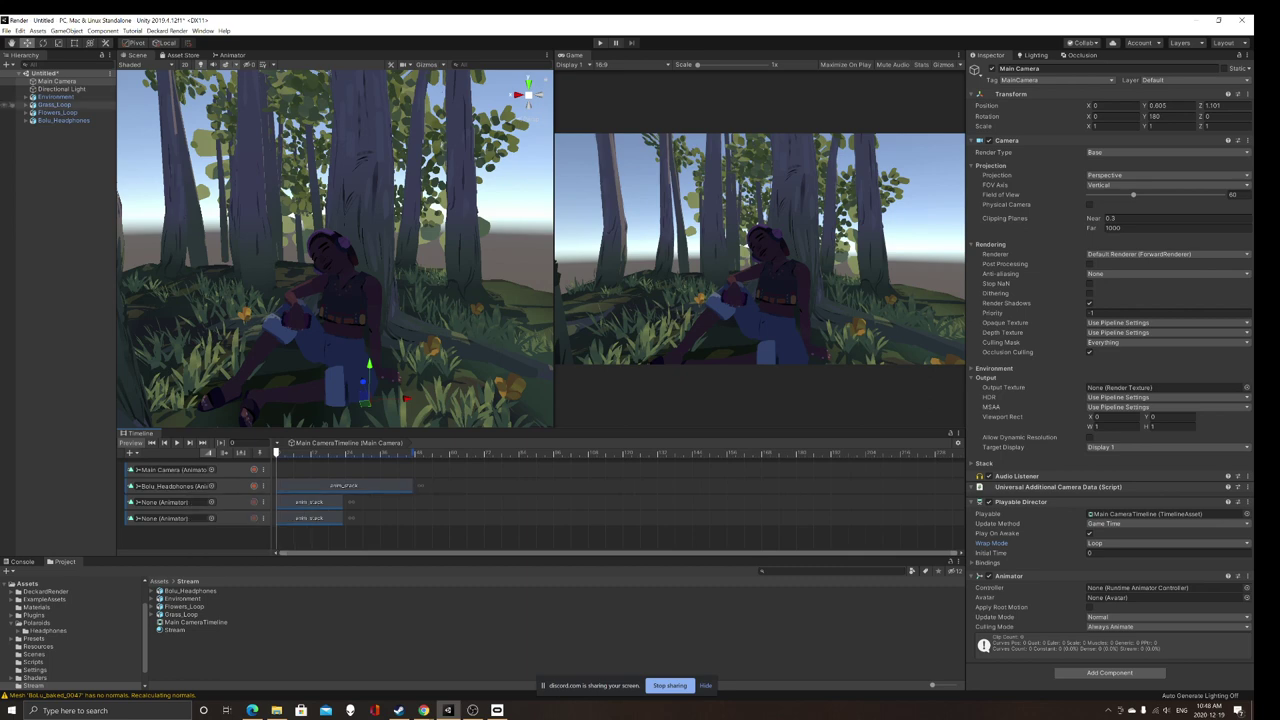
# Step: Bind Grass_Loop and Flowers_Loop in that order to the two unassigned animation tracks, creating Animators on both, and play the timeline
pyautogui.moveTo(55, 105); pyautogui.dragTo(181, 501)
pyautogui.click(220, 508)
pyautogui.moveTo(57, 113); pyautogui.dragTo(158, 518)
pyautogui.click(210, 525)
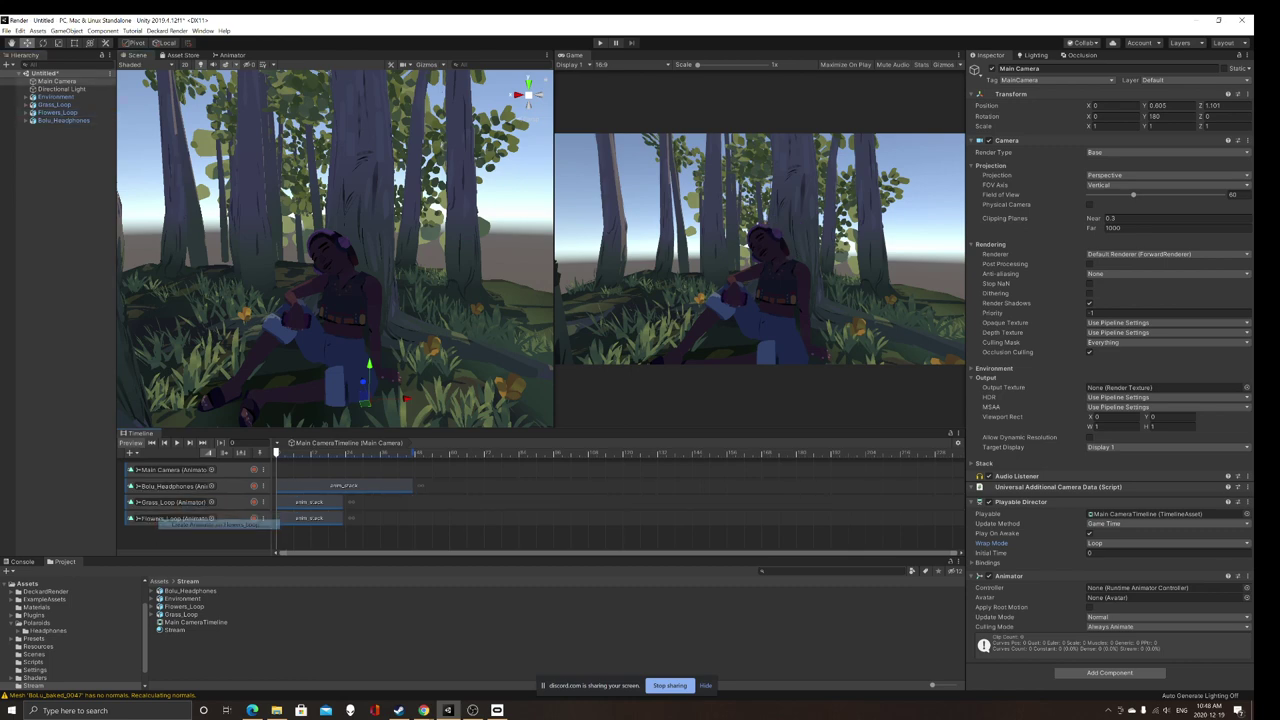
pyautogui.click(176, 443)
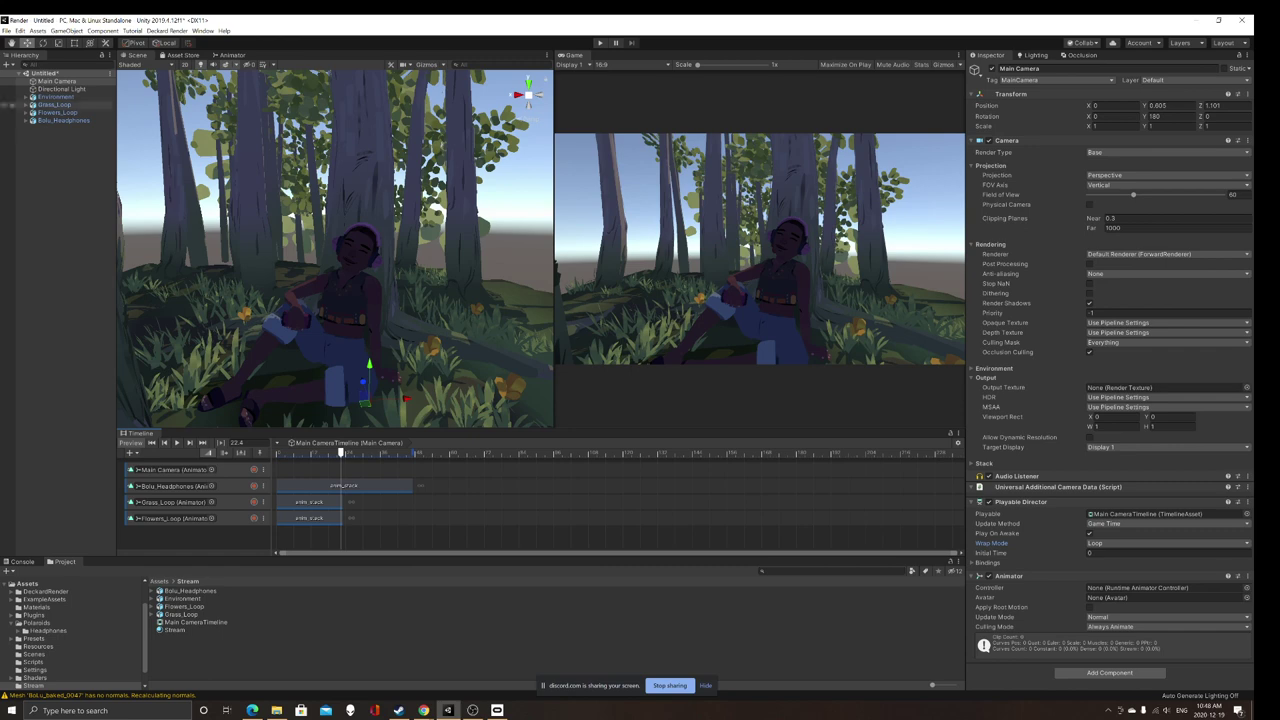
# Step: Clear the Grass_Loop and Flowers_Loop track bindings and reassign them swapped, with Flowers_Loop on the third track and Grass_Loop on the fourth
pyautogui.click(174, 502)
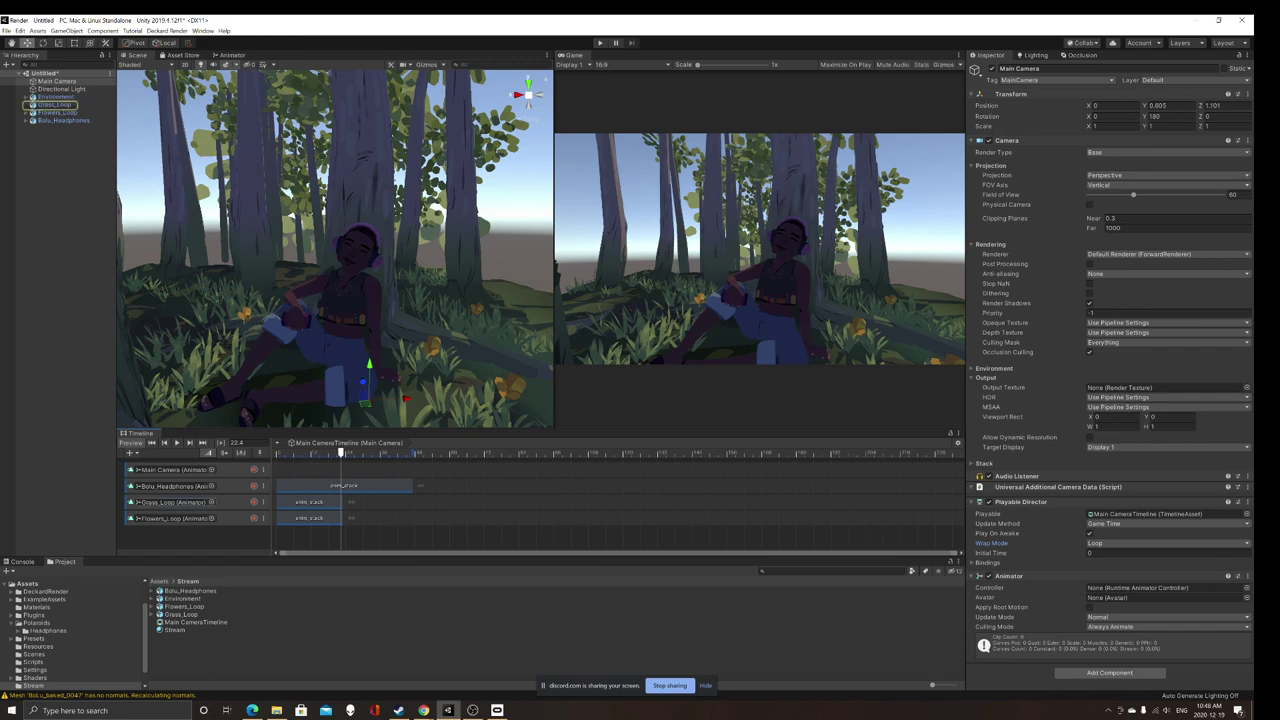
pyautogui.press('Delete')
pyautogui.click(174, 518)
pyautogui.press('Delete')
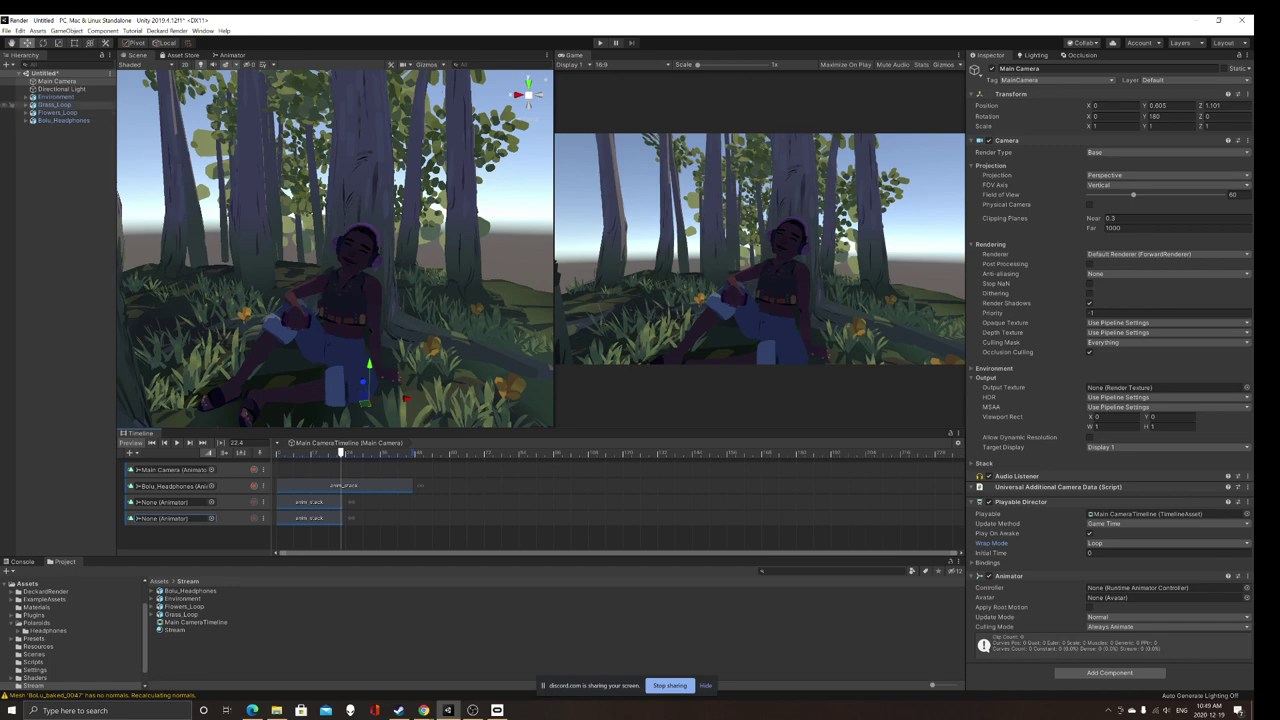
pyautogui.moveTo(57, 113); pyautogui.dragTo(174, 502)
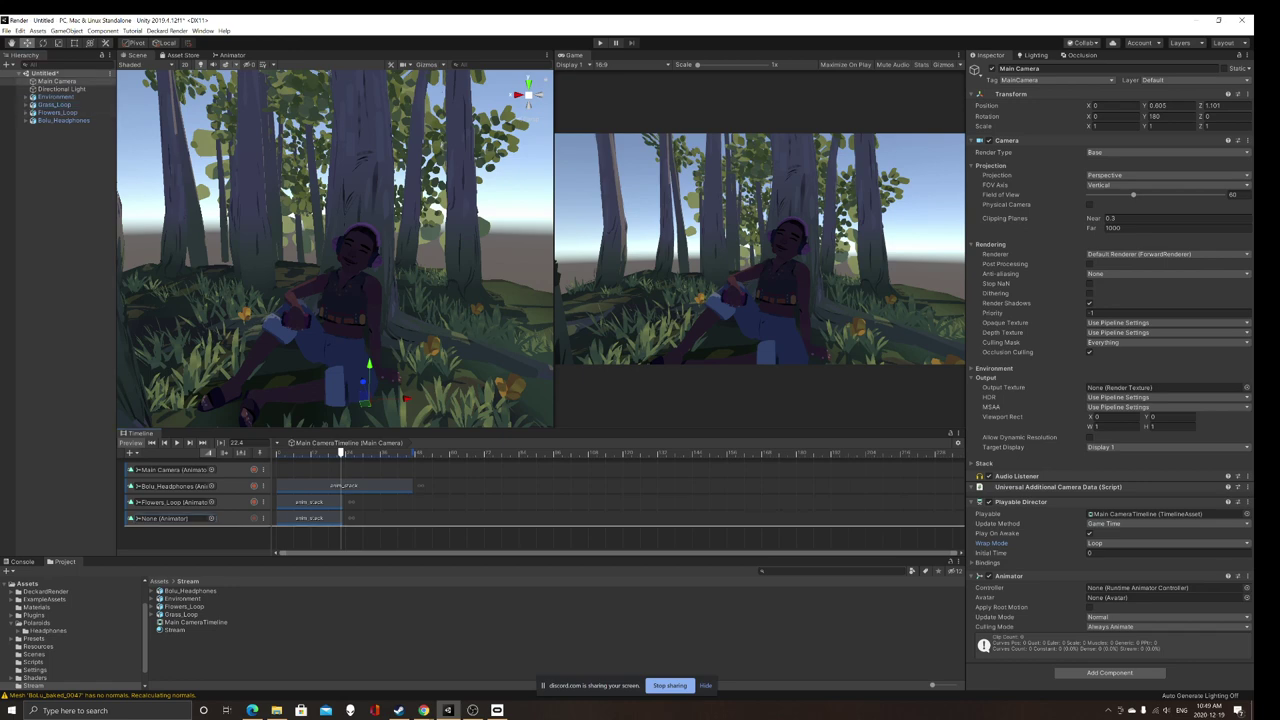
pyautogui.moveTo(54, 105); pyautogui.dragTo(170, 518)
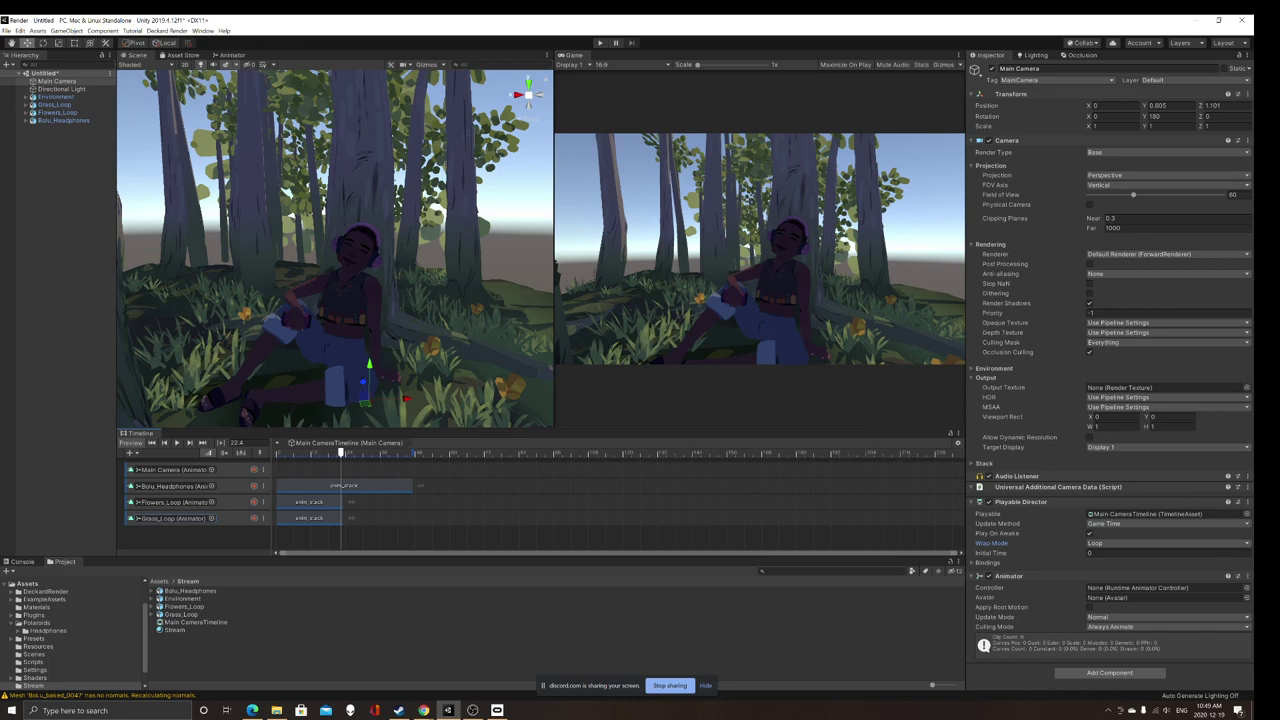
# Step: Play the timeline preview from frame 0 and view the animated character and plants from a different angle
pyautogui.moveTo(341, 453); pyautogui.dragTo(276, 453)
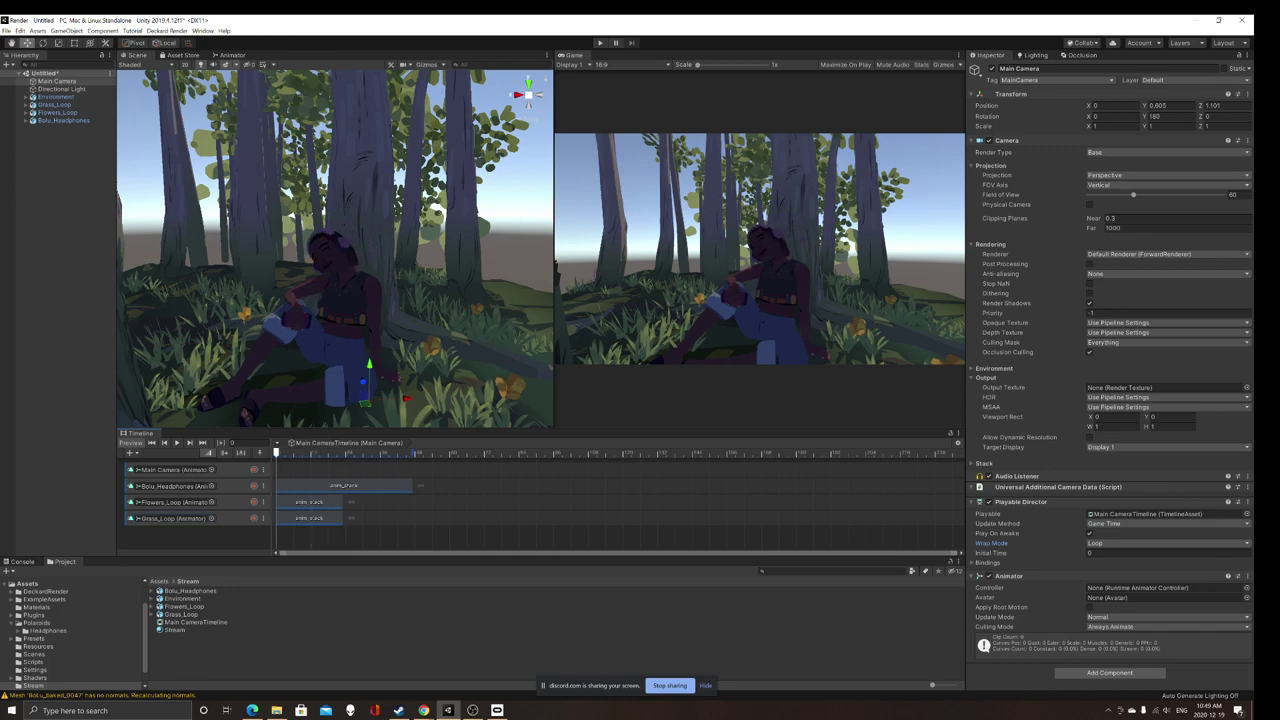
pyautogui.press('space')
pyautogui.moveTo(335, 250); pyautogui.dragTo(322, 290, button='right')
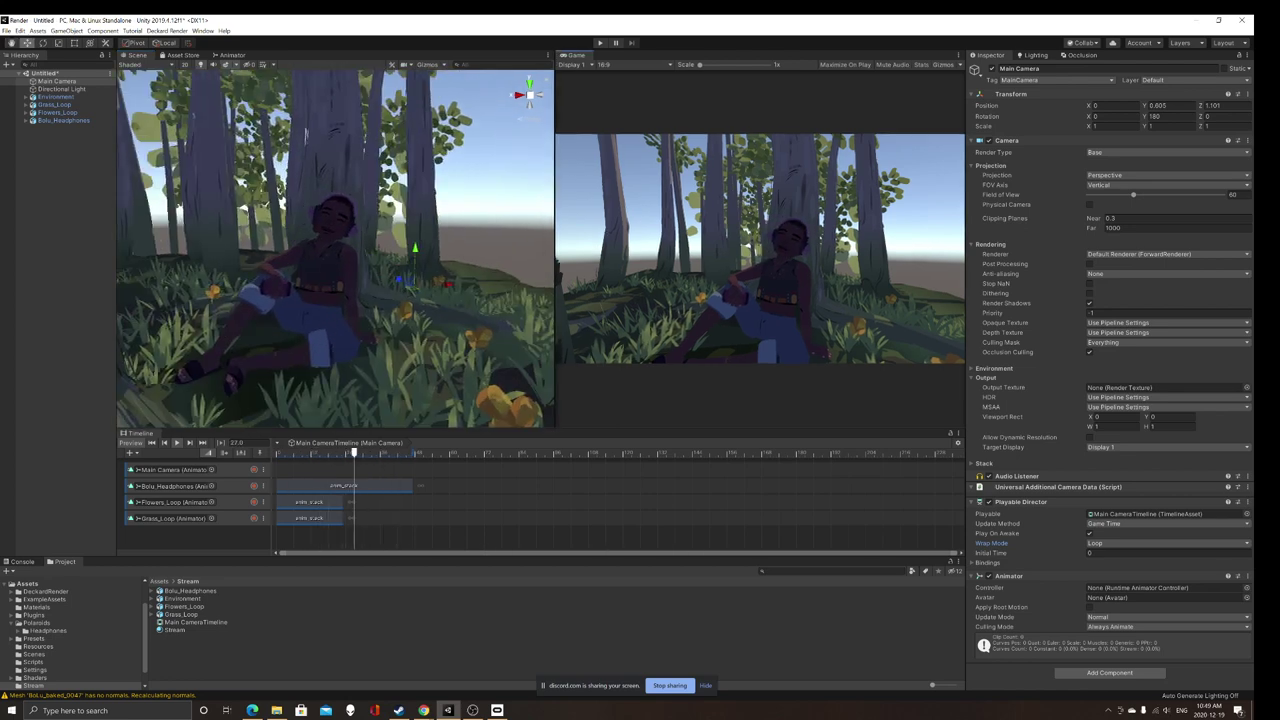
# Step: Widen the Scene view at the Game view's expense and reduce the Timeline area's height slightly
pyautogui.moveTo(554, 262); pyautogui.dragTo(816, 262)
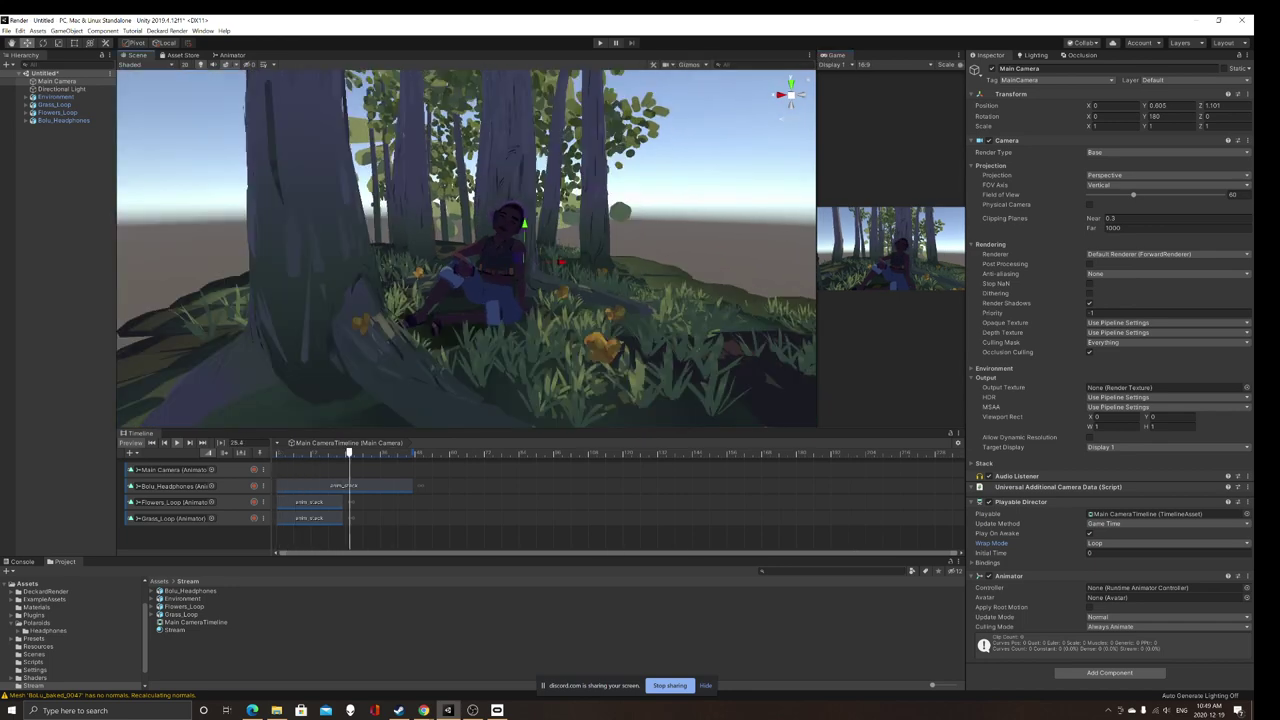
pyautogui.moveTo(540, 429)
pyautogui.mouseDown()
pyautogui.moveTo(540, 354)
pyautogui.moveTo(540, 439)
pyautogui.mouseUp()
pyautogui.scroll(5, 466, 270)
pyautogui.moveTo(466, 270); pyautogui.dragTo(490, 292, button='right')
pyautogui.scroll(-5, 490, 292)
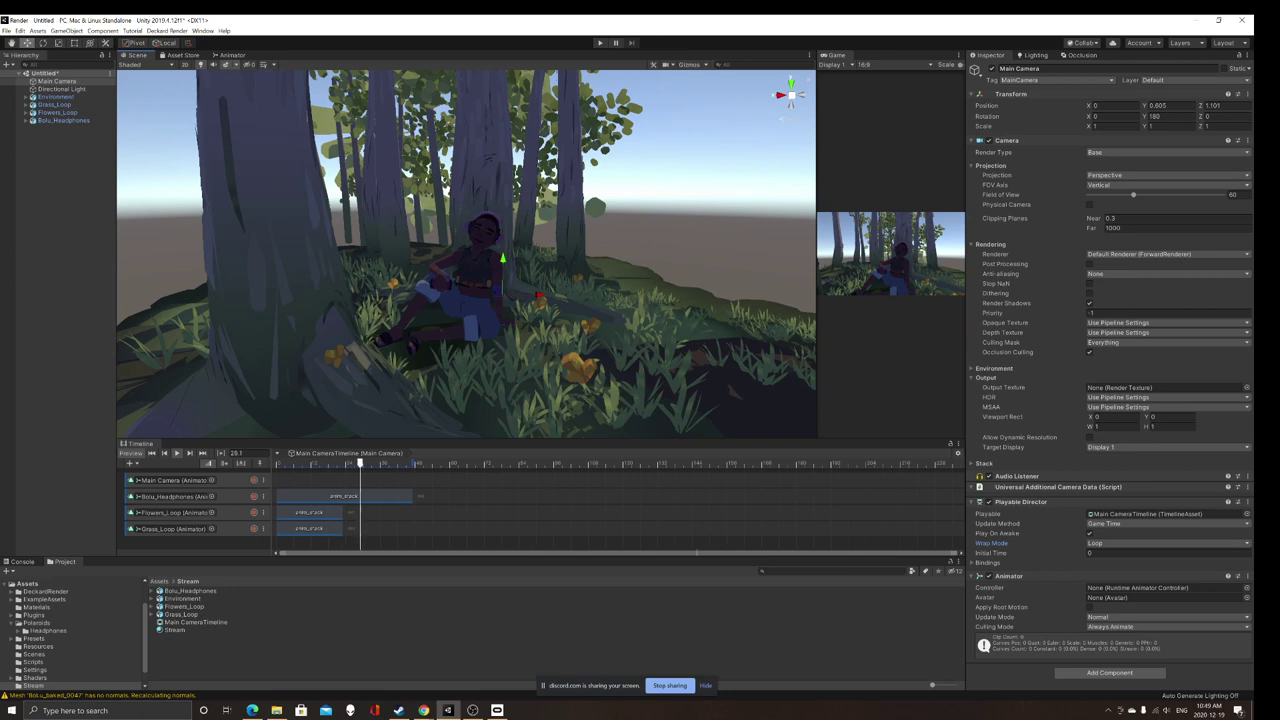
# Step: Show the scene gizmos and move the Directional Light among the trees to about X -0.582, Y 2.05
pyautogui.click(62, 89)
pyautogui.scroll(-5, 466, 254)
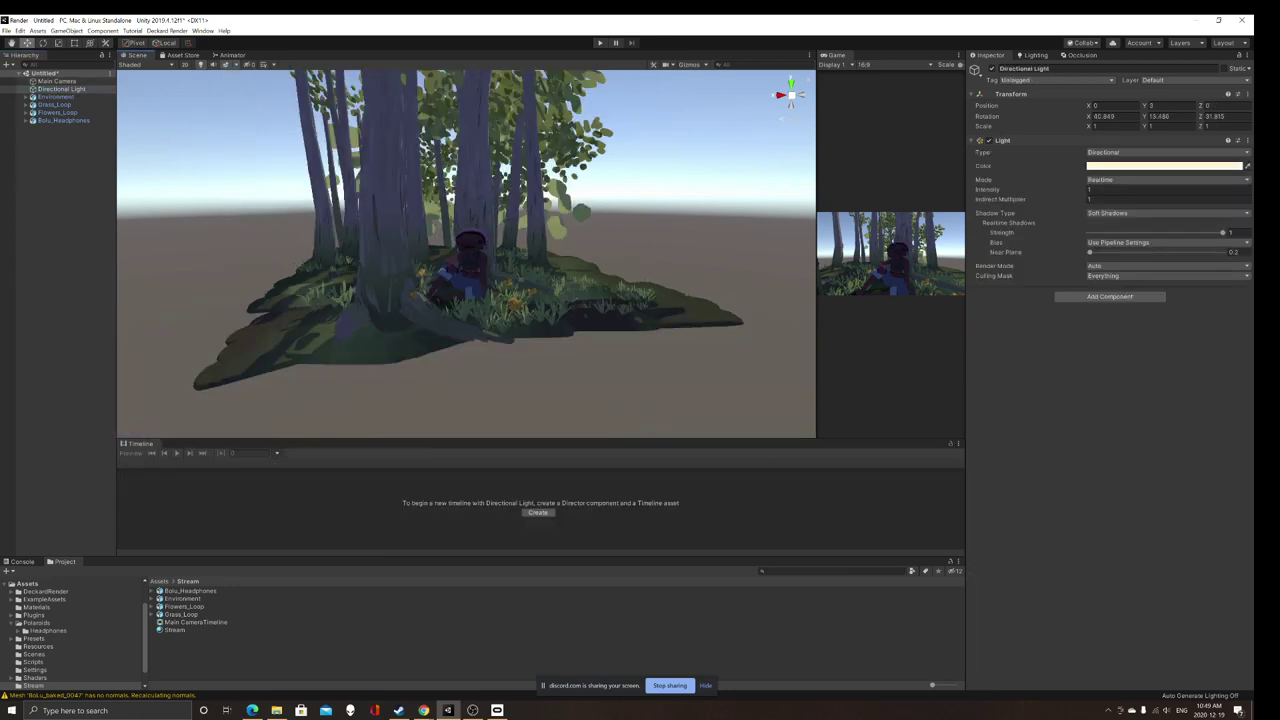
pyautogui.click(690, 65)
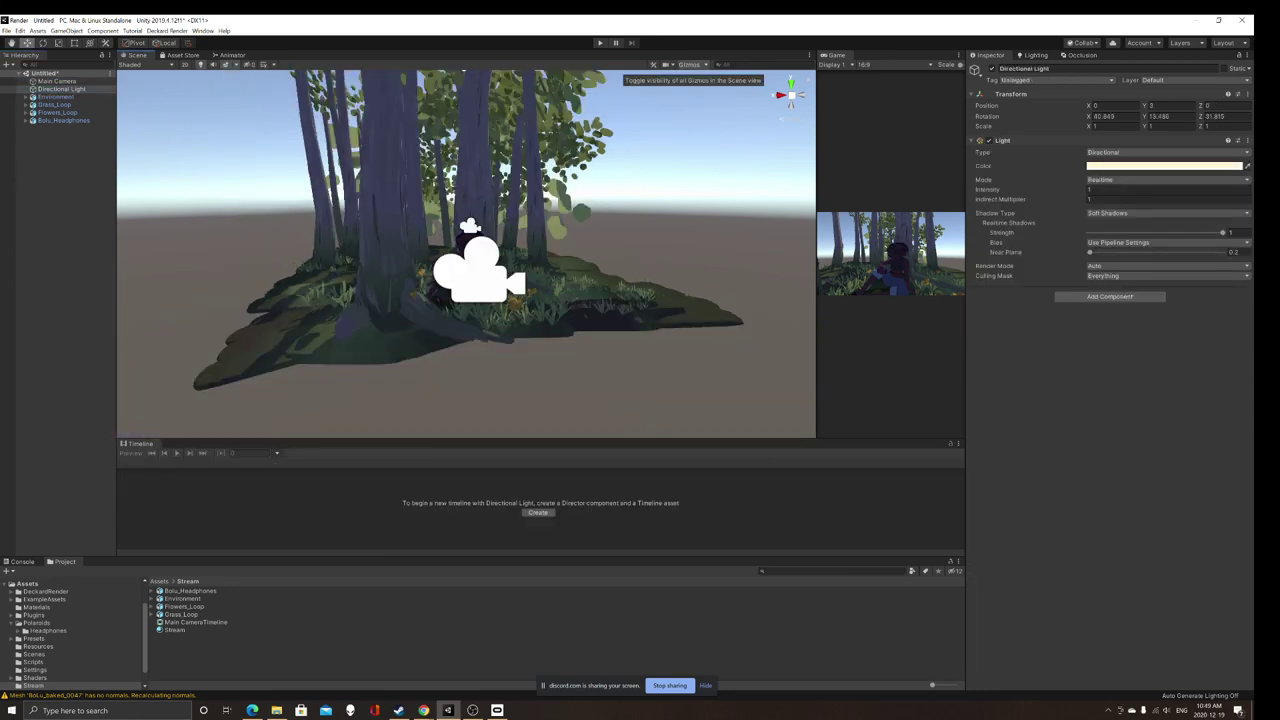
pyautogui.moveTo(500, 325)
pyautogui.mouseDown(button='right')
pyautogui.moveTo(490, 192)
pyautogui.moveTo(488, 312)
pyautogui.mouseUp(button='right')
pyautogui.press('w')
pyautogui.press('f')
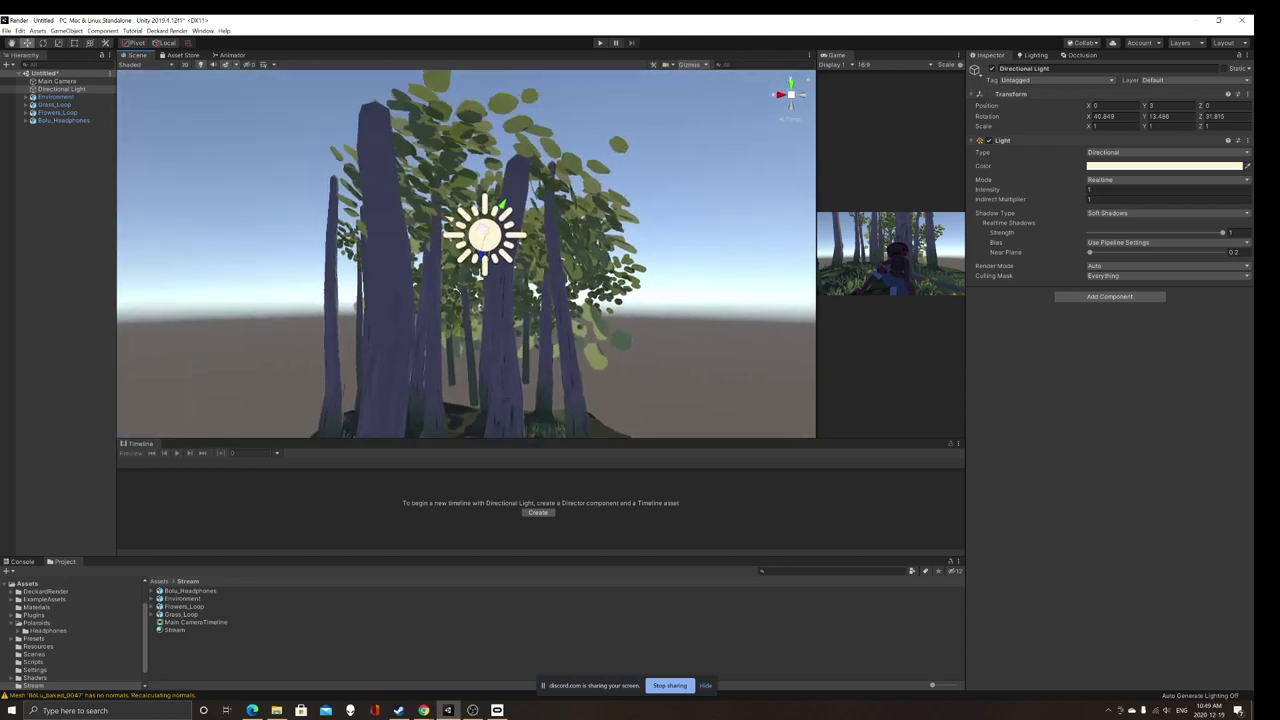
pyautogui.moveTo(477, 275); pyautogui.dragTo(528, 317)
pyautogui.moveTo(528, 317); pyautogui.dragTo(576, 425, button='right')
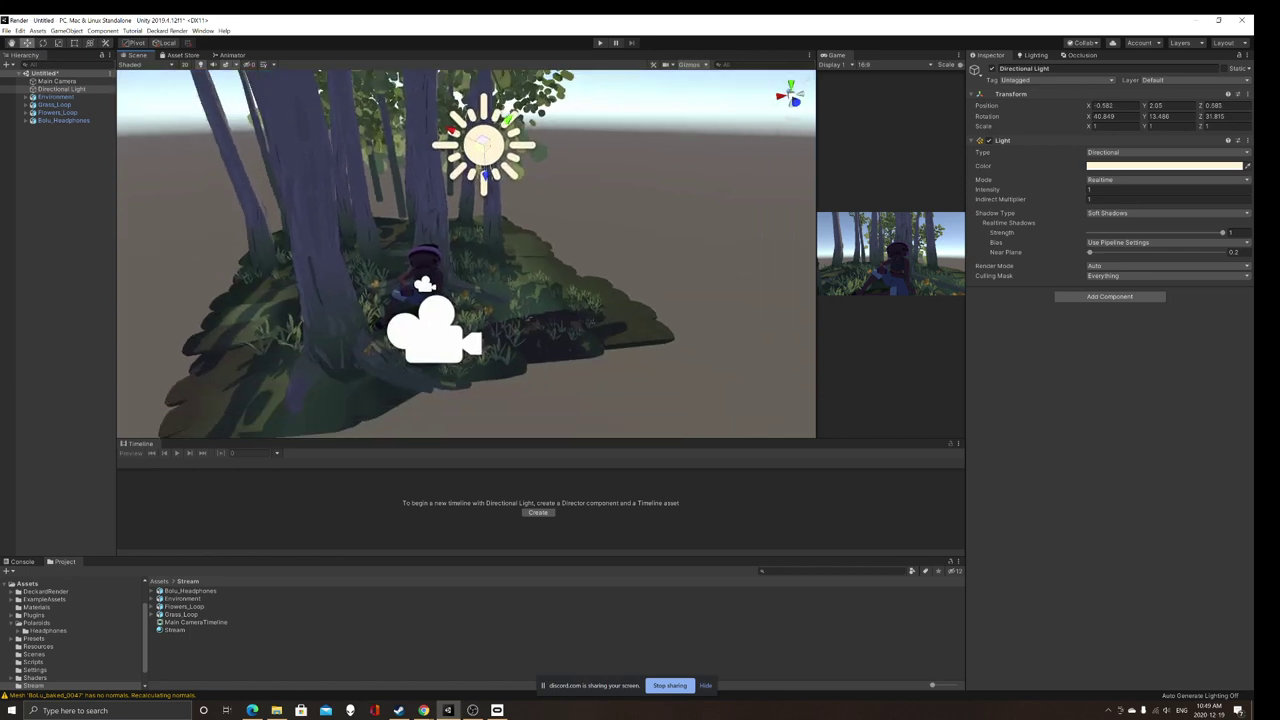
# Step: Rotate the Directional Light to about X 53.8, Y 33.5, Z 47.1 so it lights the forest from another angle
pyautogui.scroll(3, 576, 425)
pyautogui.click(43, 43)
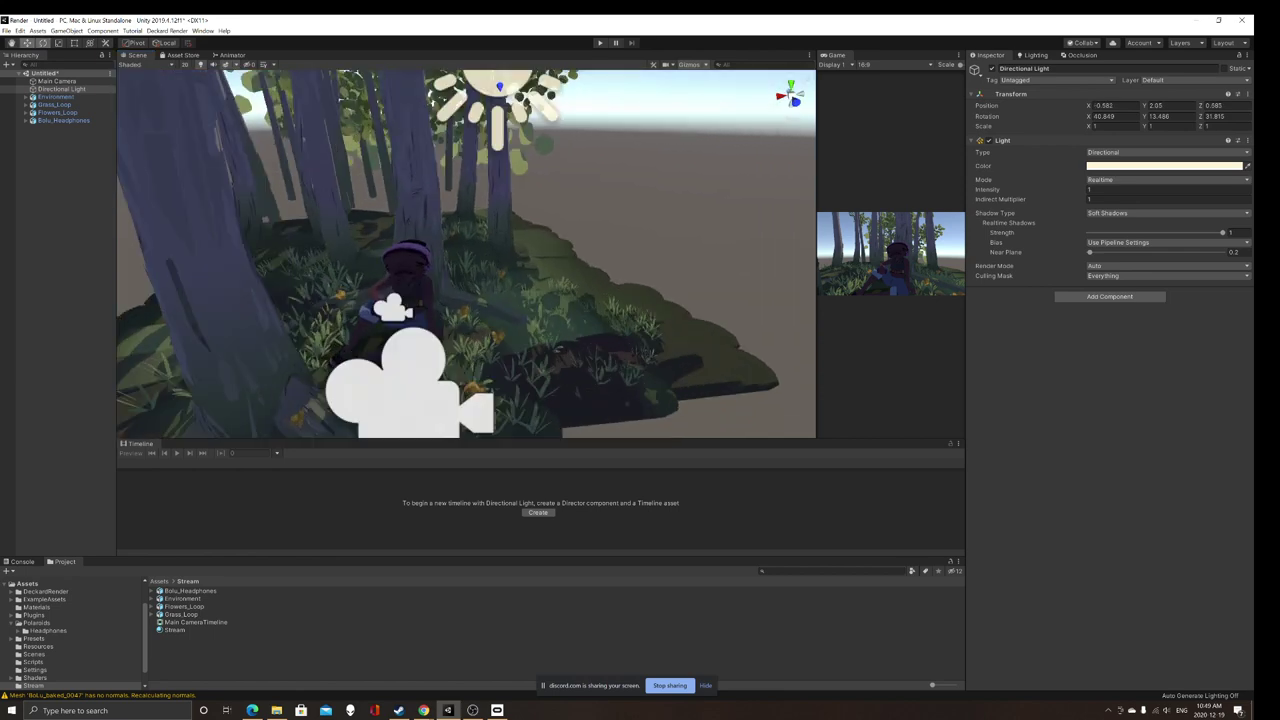
pyautogui.moveTo(636, 252); pyautogui.dragTo(577, 177, button='right')
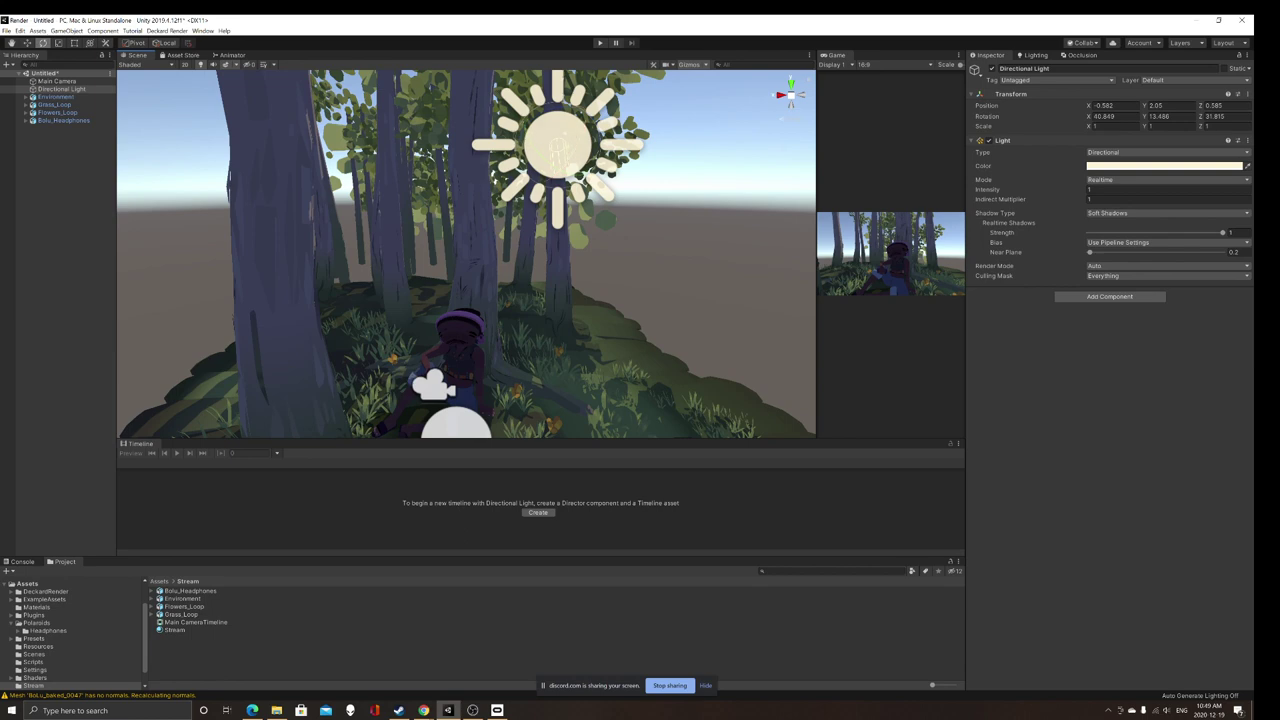
pyautogui.moveTo(578, 138); pyautogui.dragTo(600, 190)
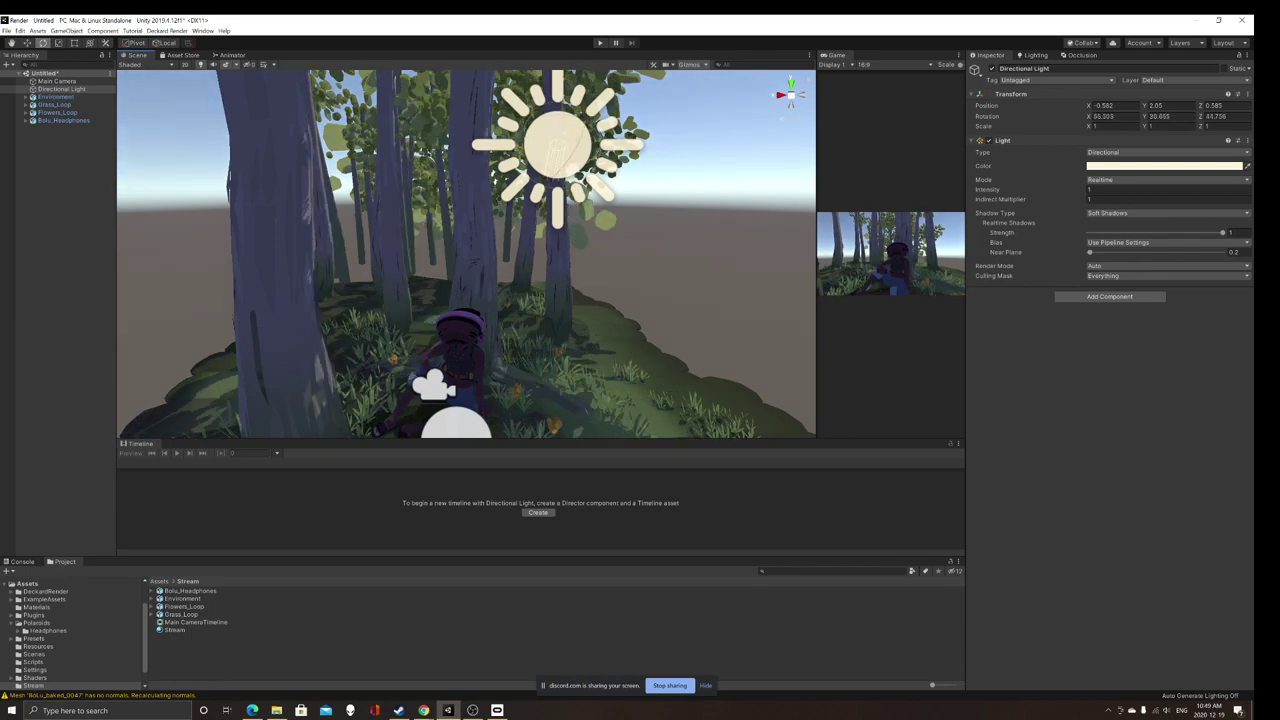
pyautogui.moveTo(538, 162)
pyautogui.mouseDown()
pyautogui.moveTo(570, 168)
pyautogui.moveTo(537, 162)
pyautogui.mouseUp()
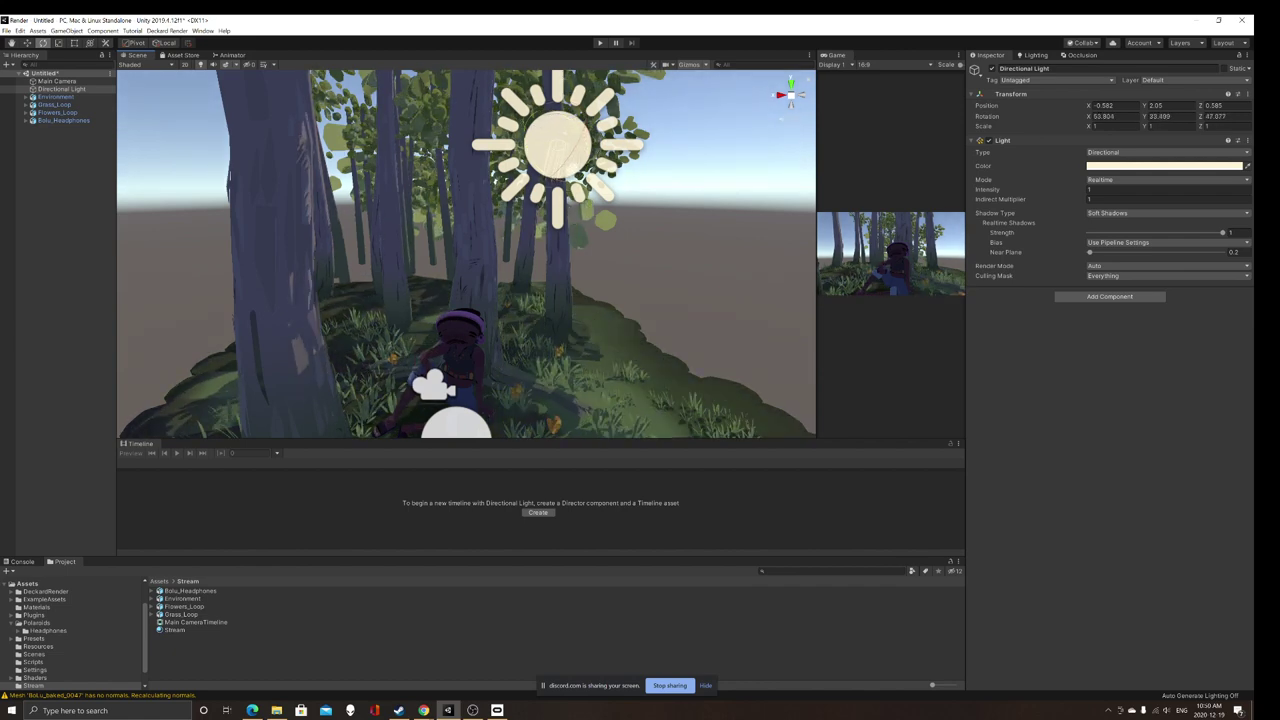
# Step: Display the Main Camera's timeline while the light stays selected, and lock the Timeline window to it
pyautogui.click(277, 453)
pyautogui.click(330, 464)
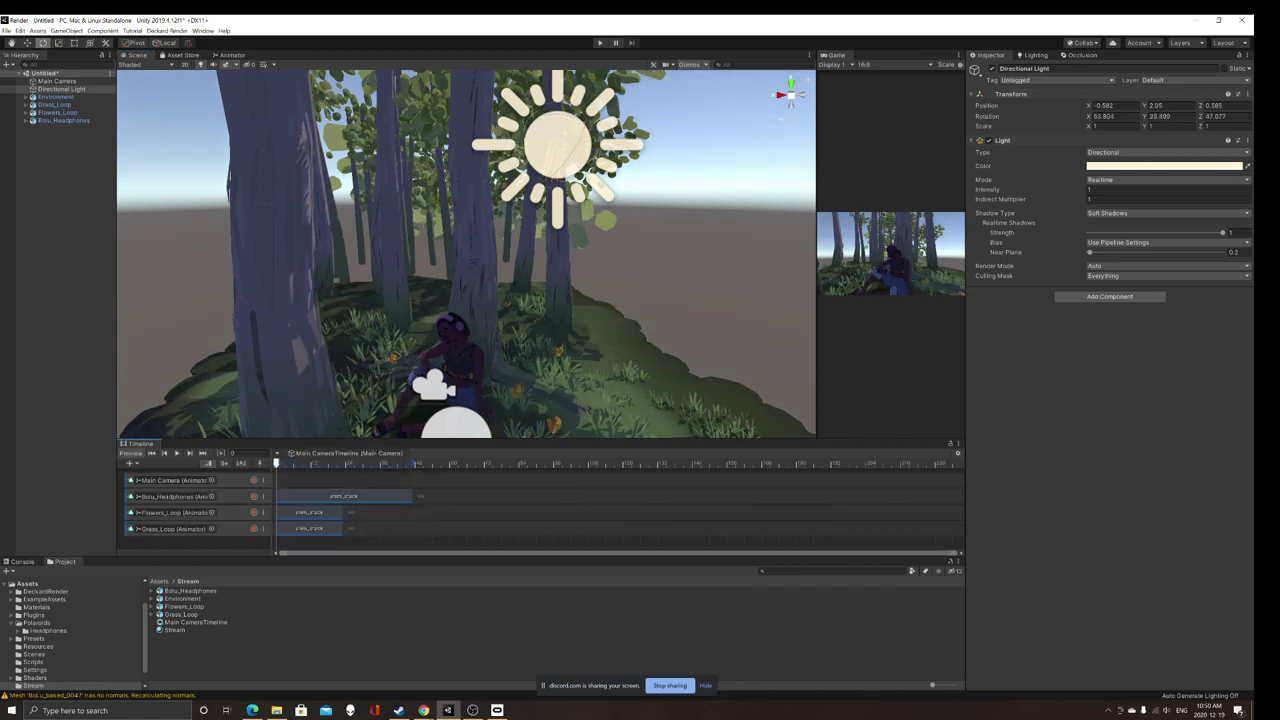
pyautogui.click(951, 443)
# Step: Rotate the Directional Light further to about X 24.9, Y 58.6, Z 83.7 and enlarge the Game view
pyautogui.moveTo(561, 179); pyautogui.dragTo(513, 179)
pyautogui.moveTo(572, 172); pyautogui.dragTo(555, 252, button='right')
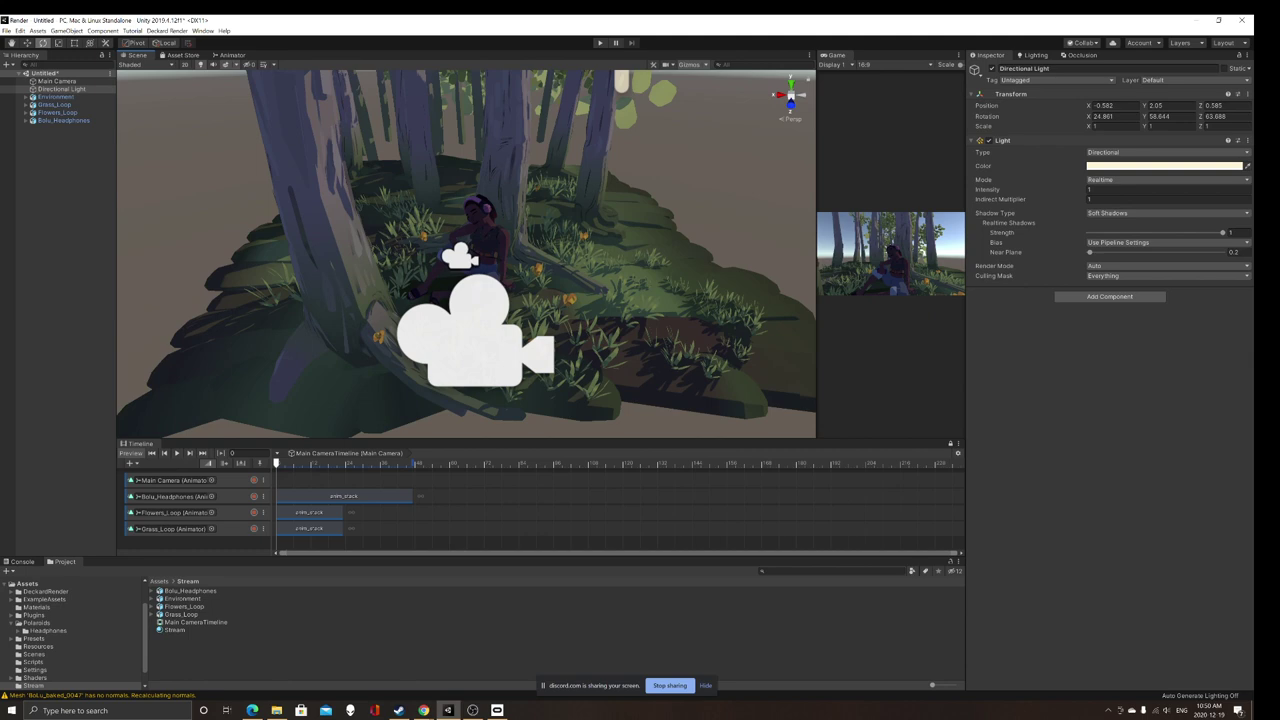
pyautogui.click(752, 190)
pyautogui.moveTo(817, 190); pyautogui.dragTo(487, 190)
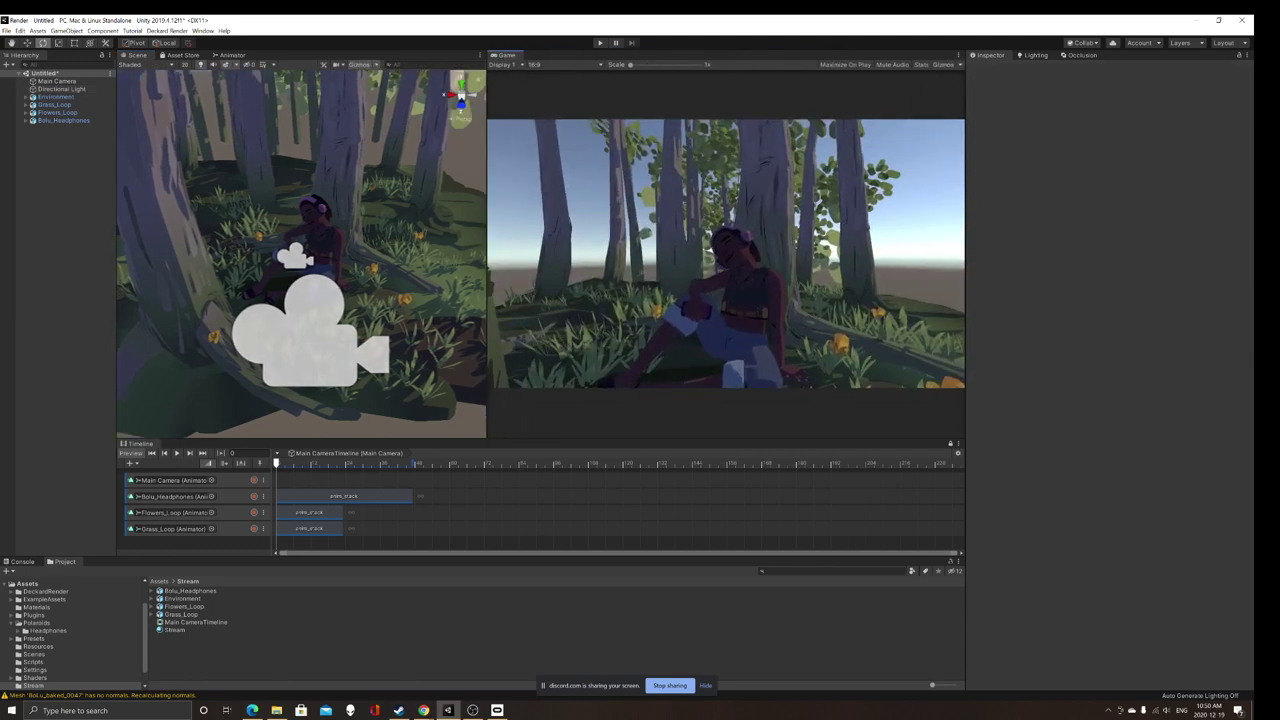
# Step: Move the Main Camera down and back from the character to about Y 0.533, Z 1.586
pyautogui.click(45, 73)
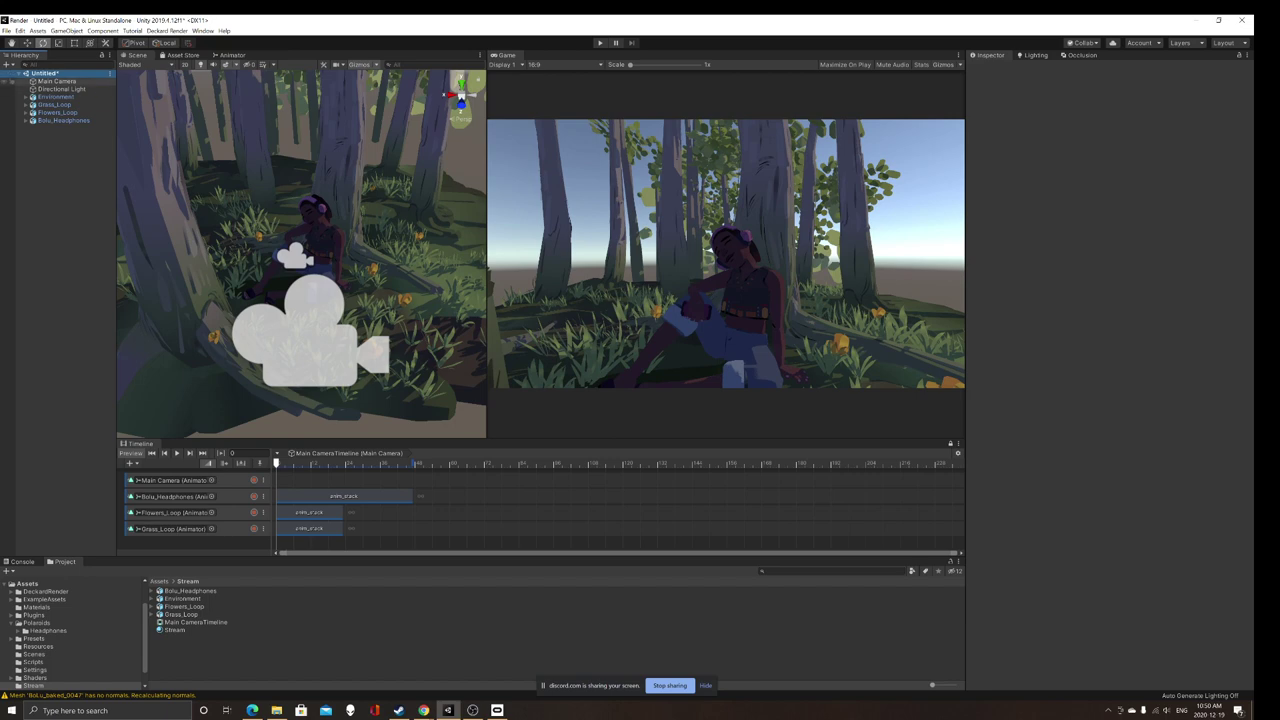
pyautogui.click(57, 81)
pyautogui.scroll(-8, 301, 254)
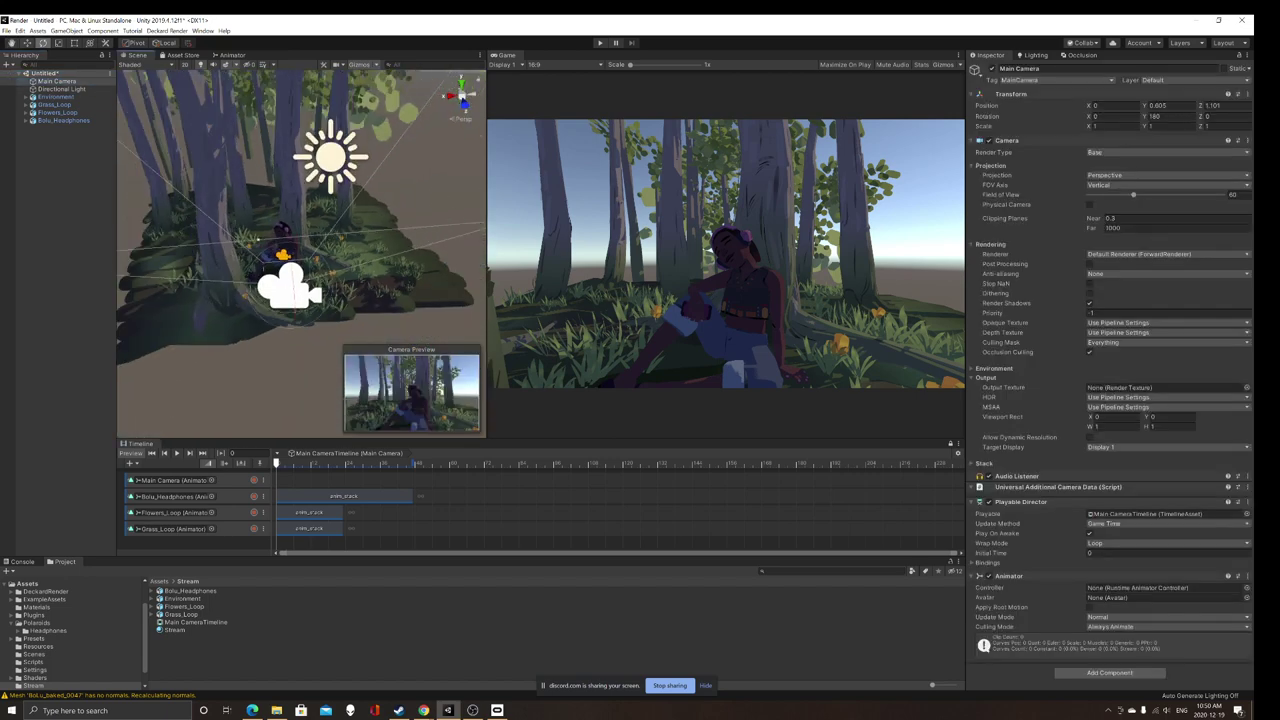
pyautogui.press('w')
pyautogui.moveTo(288, 253); pyautogui.dragTo(287, 280)
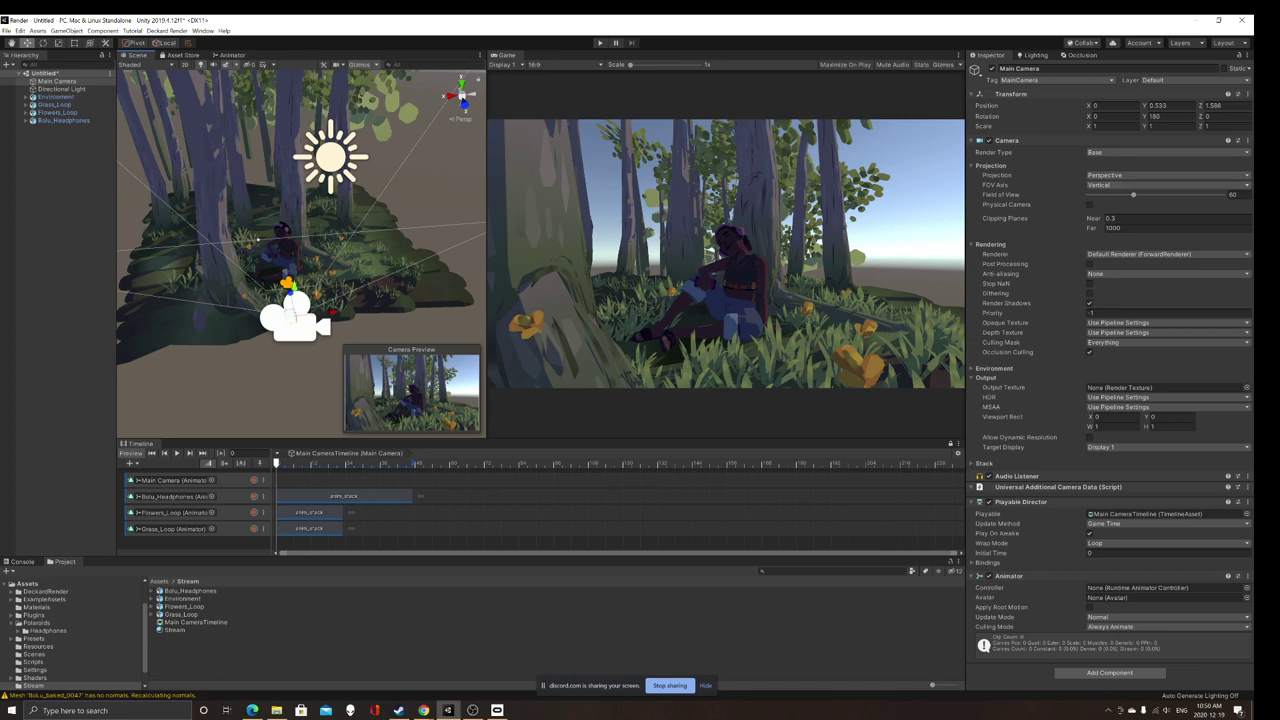
# Step: Narrow the Main Camera's field of view to about 37 and adjust its height to Y 0.471
pyautogui.moveTo(1133, 195); pyautogui.dragTo(1116, 194)
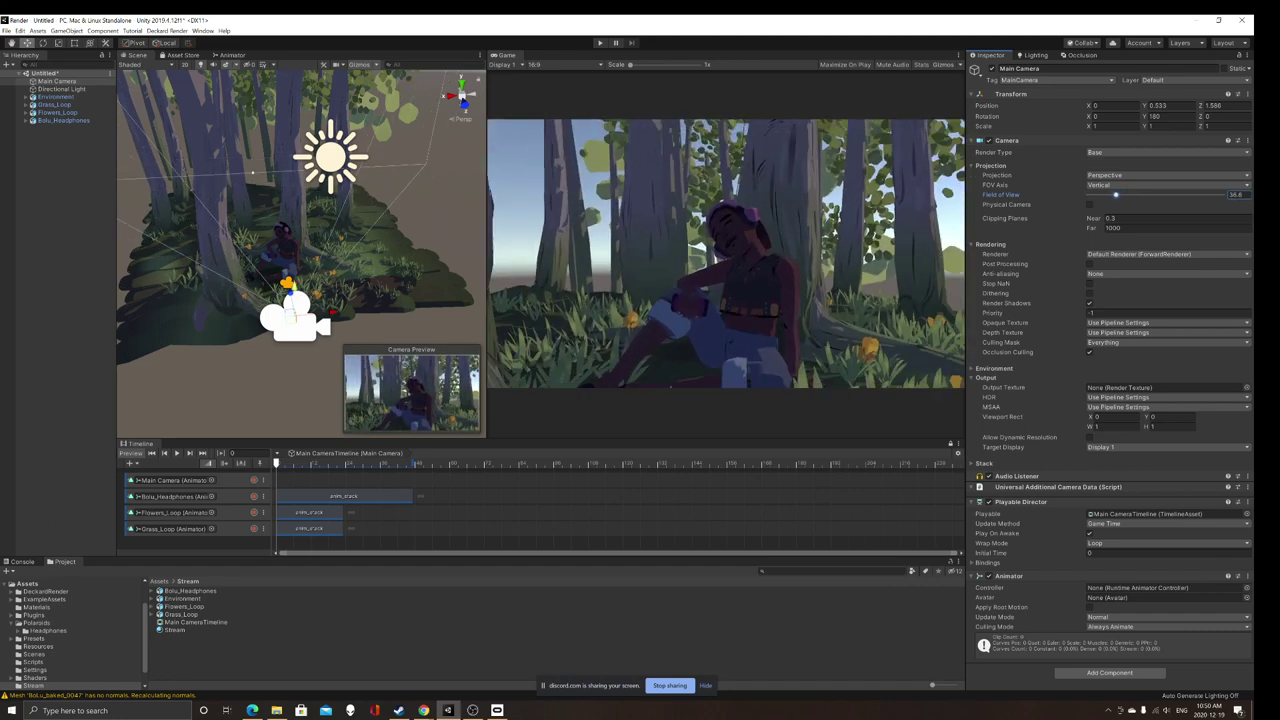
pyautogui.moveTo(294, 288); pyautogui.dragTo(294, 290)
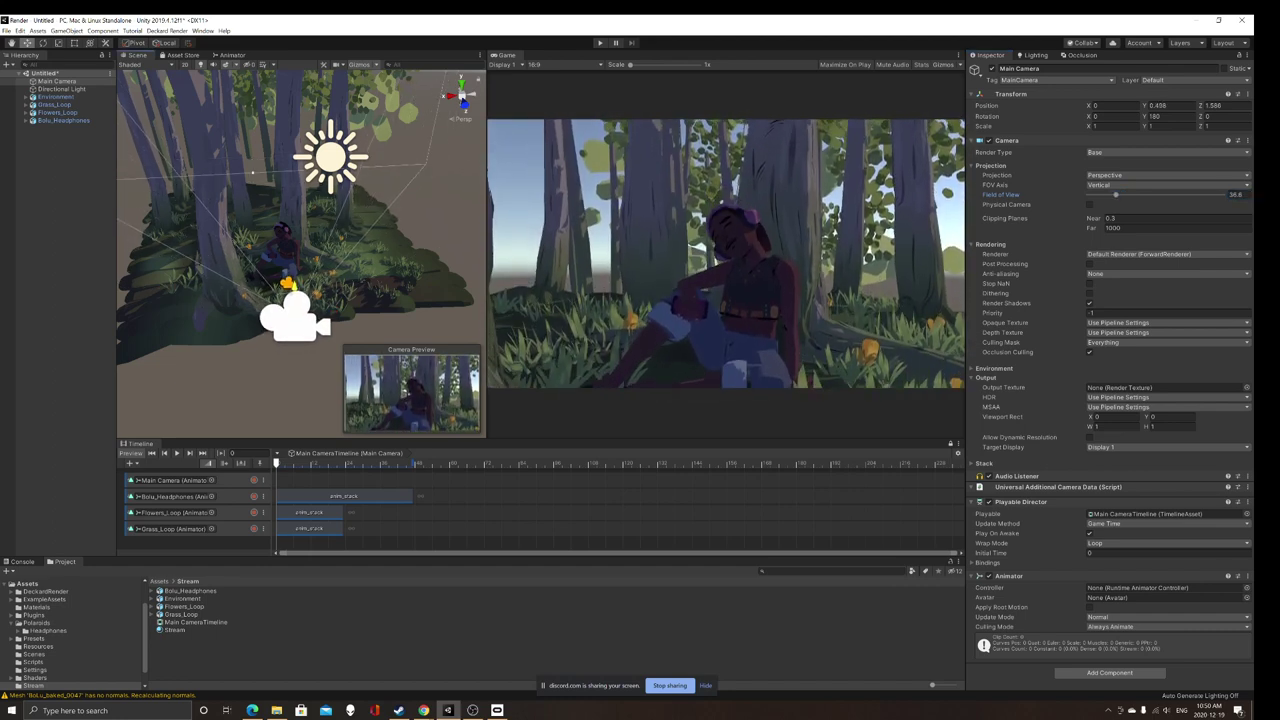
pyautogui.moveTo(1160, 105); pyautogui.dragTo(1170, 105)
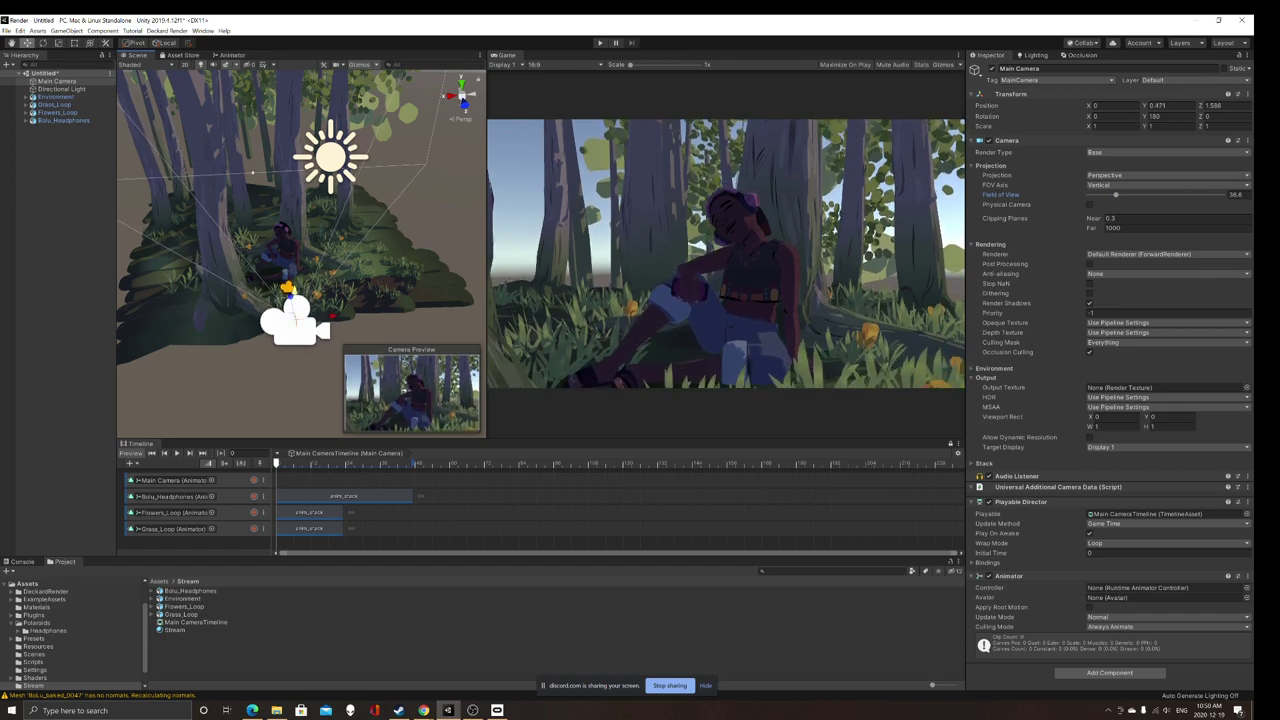
# Step: Widen the Scene view and inspect the seated character and surrounding plants from several distances and angles
pyautogui.moveTo(302, 270)
pyautogui.mouseDown(button='middle')
pyautogui.moveTo(283, 235)
pyautogui.moveTo(284, 264)
pyautogui.mouseUp(button='middle')
pyautogui.scroll(6, 283, 235)
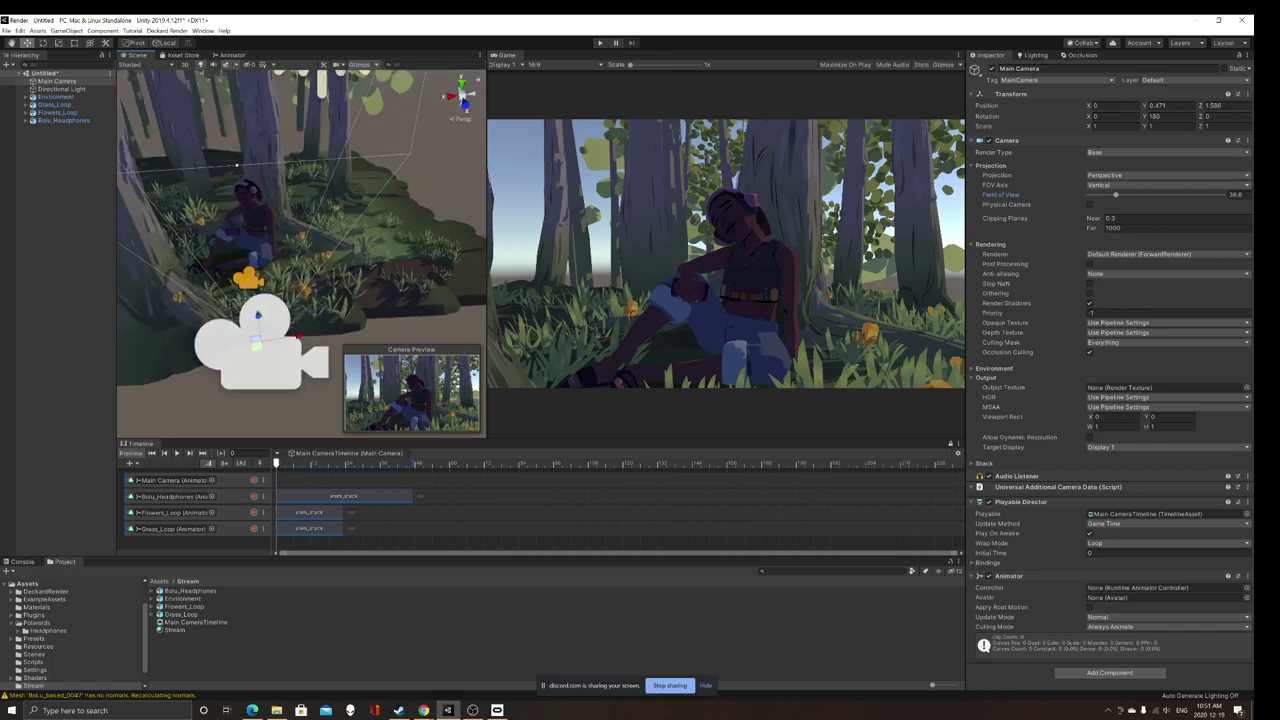
pyautogui.moveTo(487, 250); pyautogui.dragTo(606, 250)
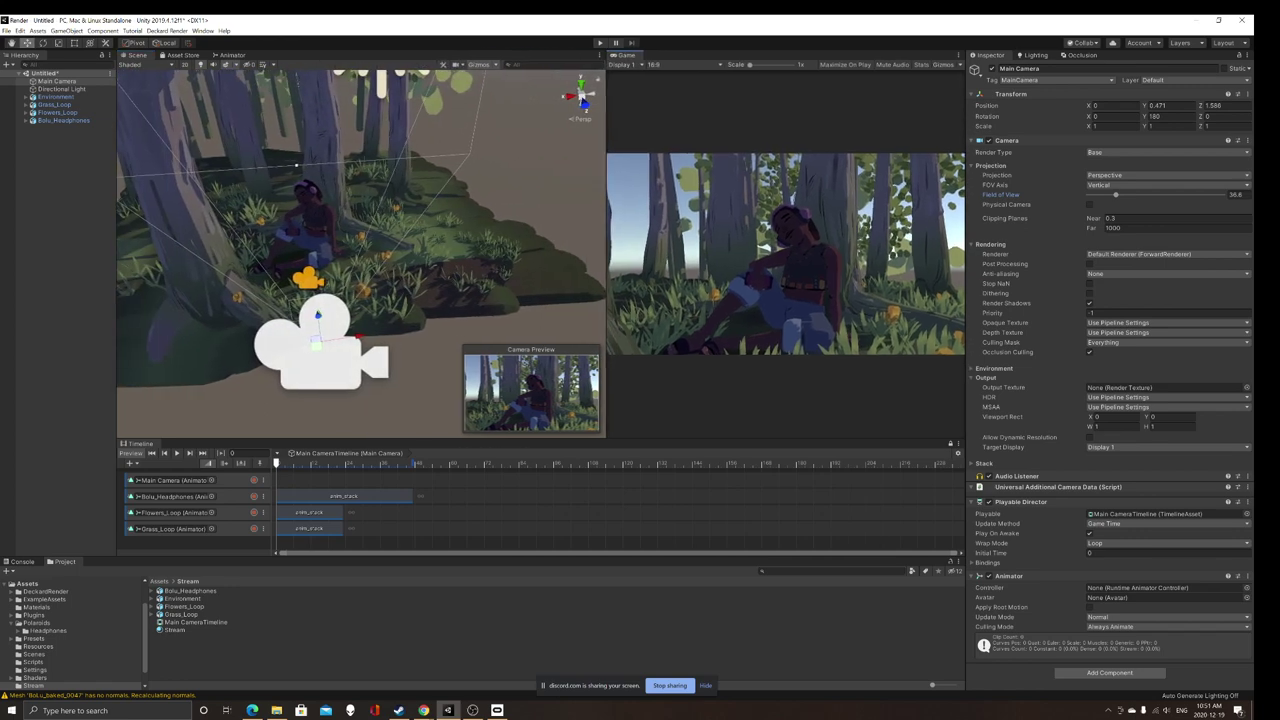
pyautogui.scroll(6, 360, 255)
pyautogui.scroll(-6, 360, 255)
pyautogui.moveTo(360, 255)
pyautogui.keyDown('alt'); pyautogui.mouseDown()
pyautogui.moveTo(275, 225)
pyautogui.moveTo(342, 252)
pyautogui.moveTo(330, 232)
pyautogui.moveTo(360, 272)
pyautogui.mouseUp(); pyautogui.keyUp('alt')
pyautogui.scroll(5, 342, 252)
pyautogui.scroll(-2, 340, 245)
pyautogui.scroll(-3, 350, 268)
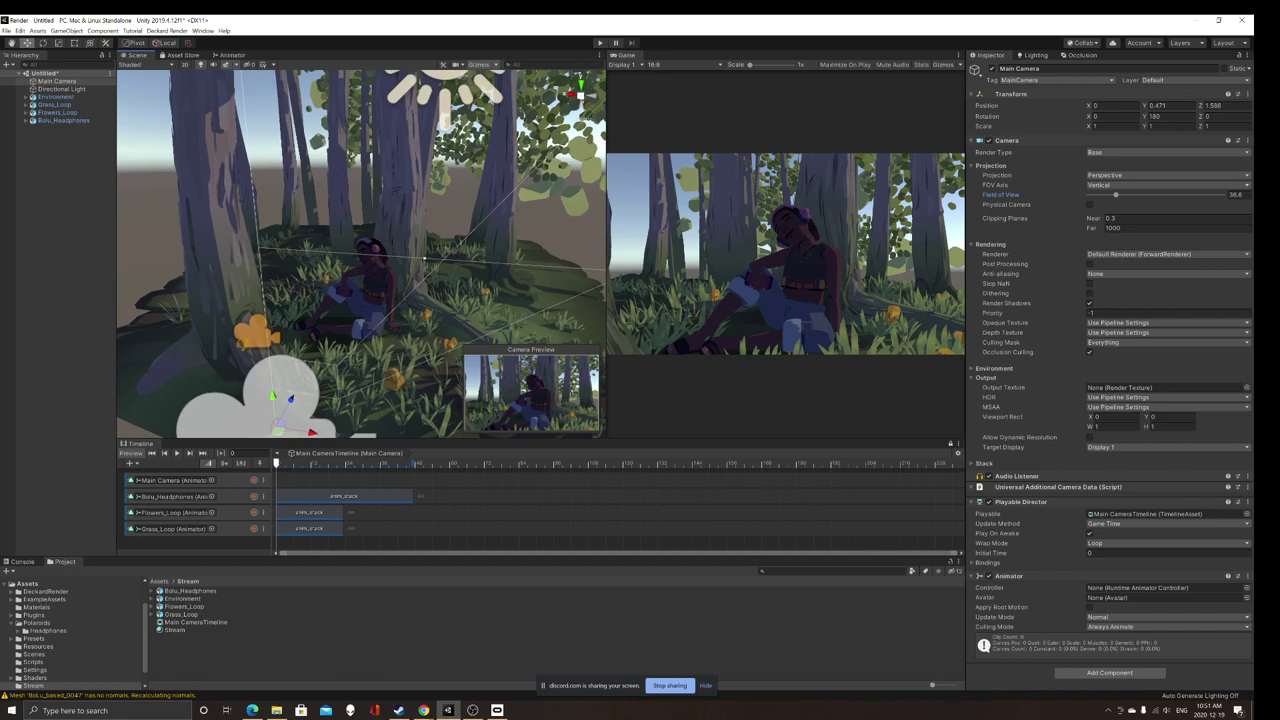
# Step: Hide the scene gizmos and examine the character and the fallen light from closer and lower viewpoints
pyautogui.click(478, 65)
pyautogui.keyDown('alt'); pyautogui.moveTo(370, 250); pyautogui.dragTo(400, 245); pyautogui.keyUp('alt')
pyautogui.scroll(5, 350, 262)
pyautogui.scroll(-4, 400, 245)
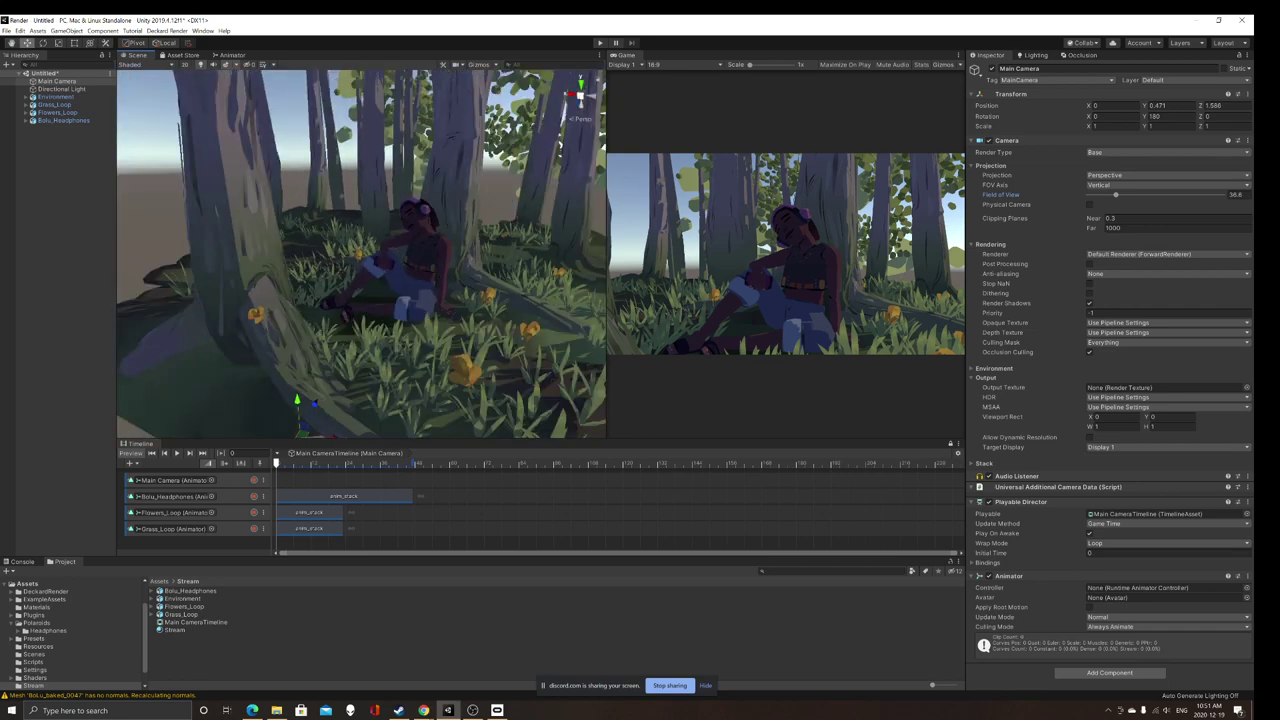
pyautogui.scroll(3, 400, 245)
pyautogui.keyDown('alt'); pyautogui.moveTo(400, 245); pyautogui.dragTo(390, 275); pyautogui.keyUp('alt')
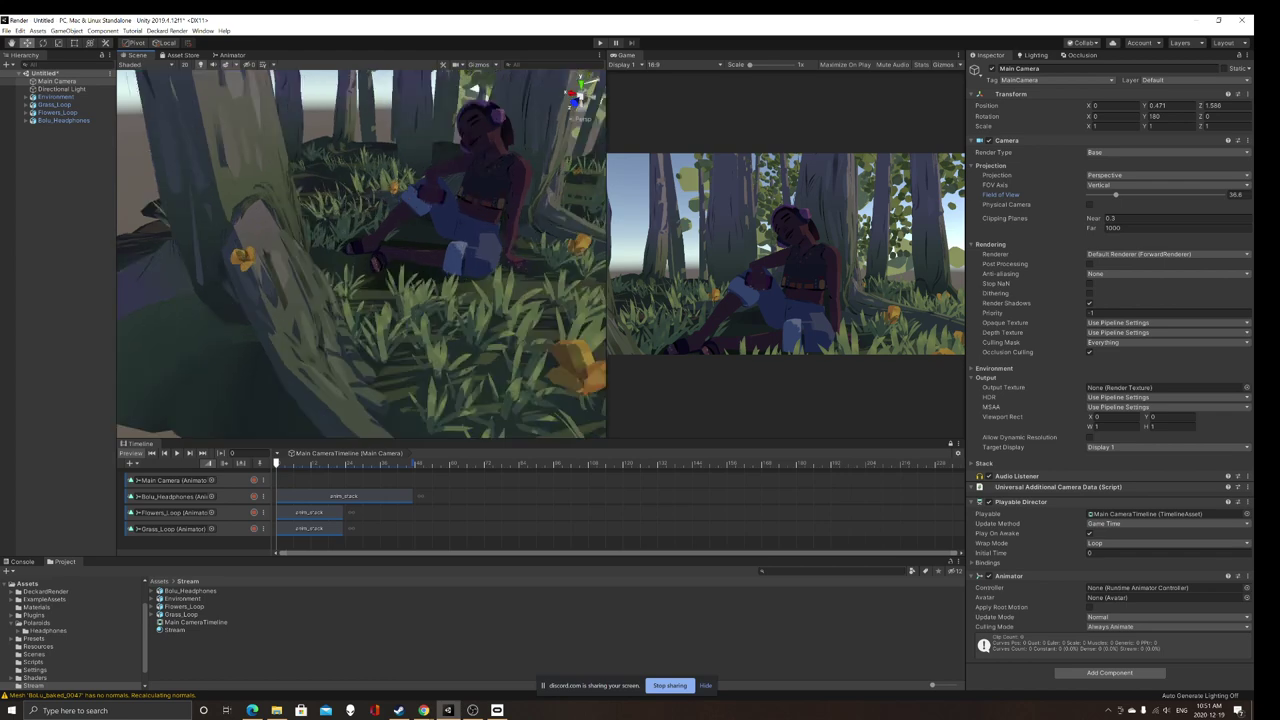
pyautogui.scroll(-3, 474, 88)
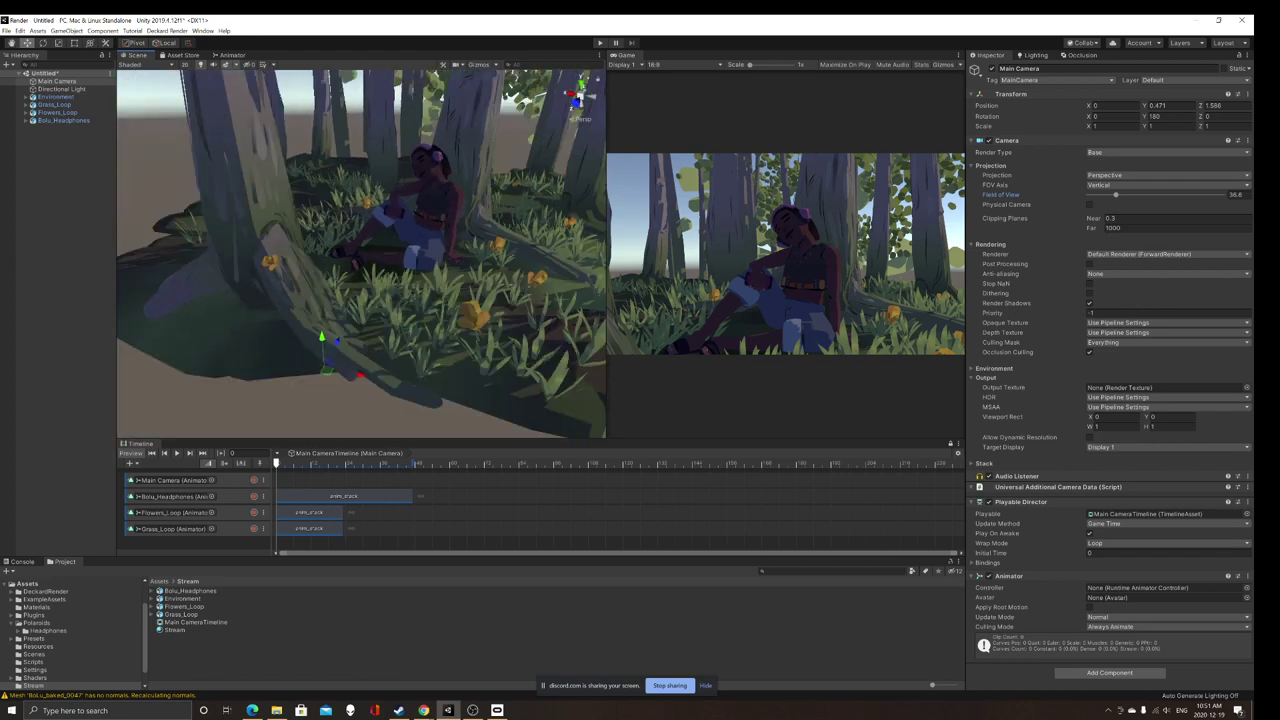
pyautogui.moveTo(361, 254); pyautogui.dragTo(372, 233, button='right')
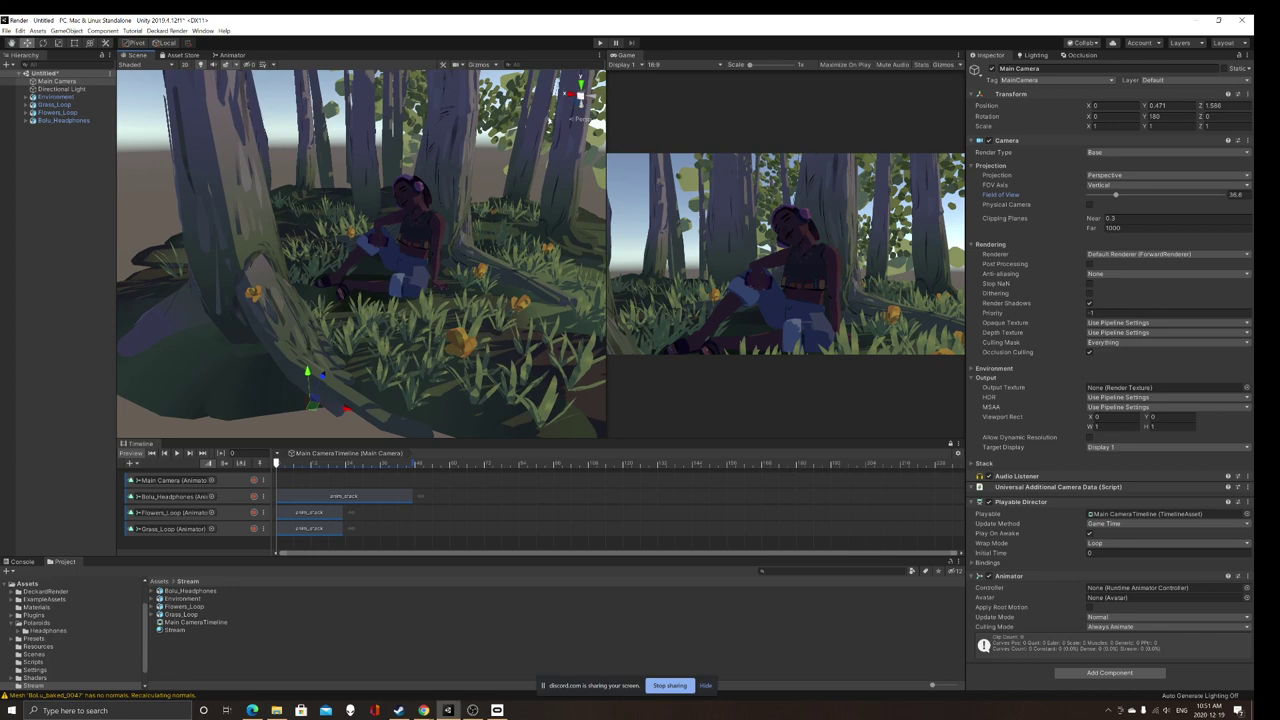
pyautogui.moveTo(361, 254); pyautogui.dragTo(374, 225, button='right')
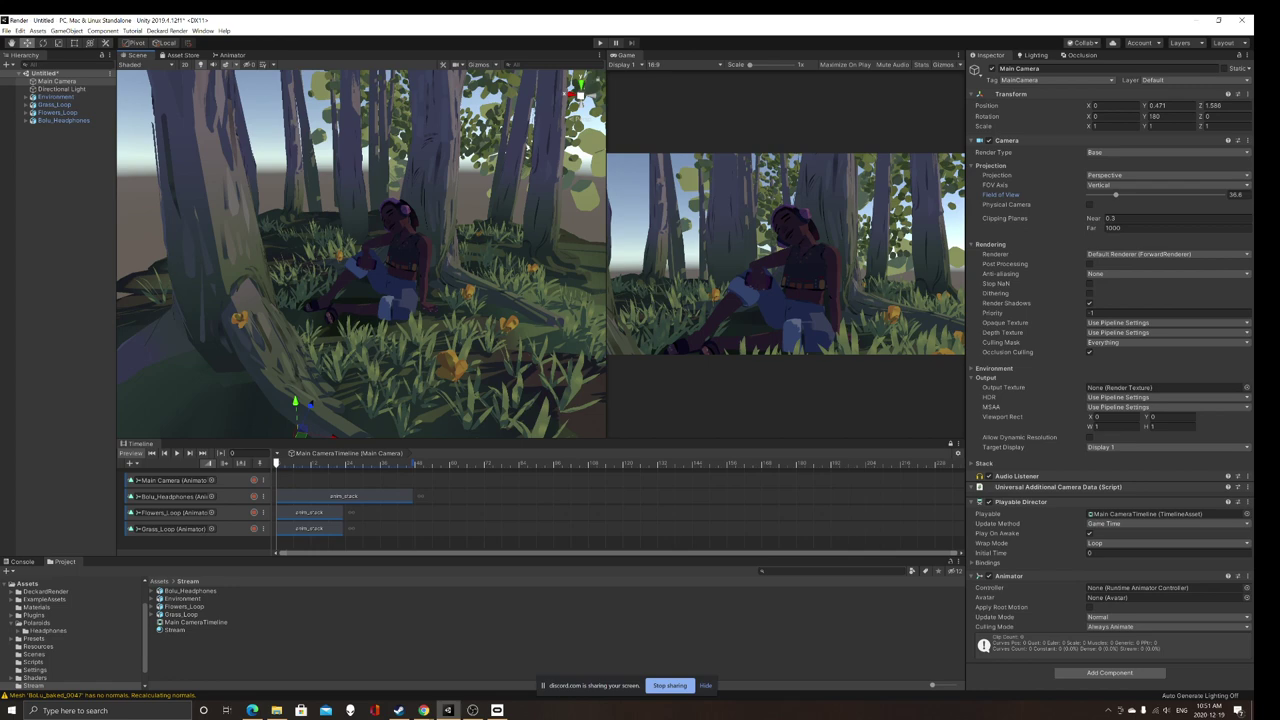
pyautogui.moveTo(360, 250); pyautogui.dragTo(345, 271, button='right')
# Step: Deselect the camera, play the timeline preview, and look at the character up close and from afar
pyautogui.click(60, 200)
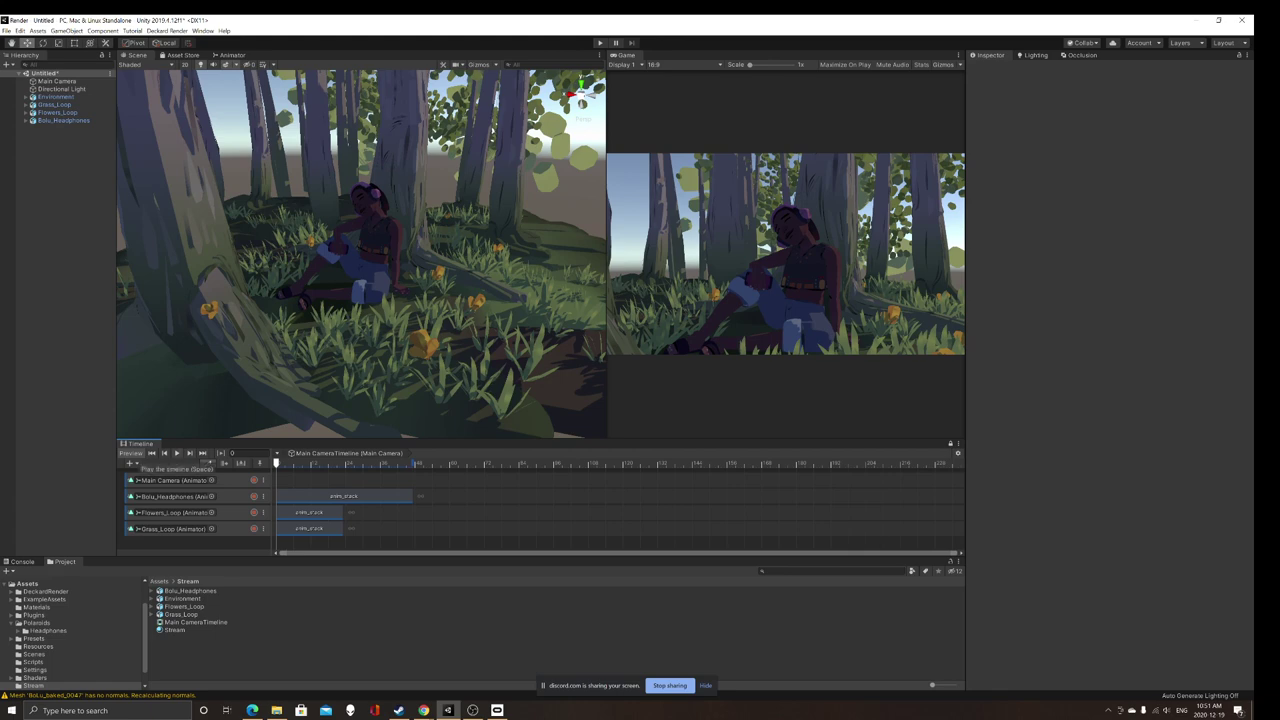
pyautogui.click(177, 453)
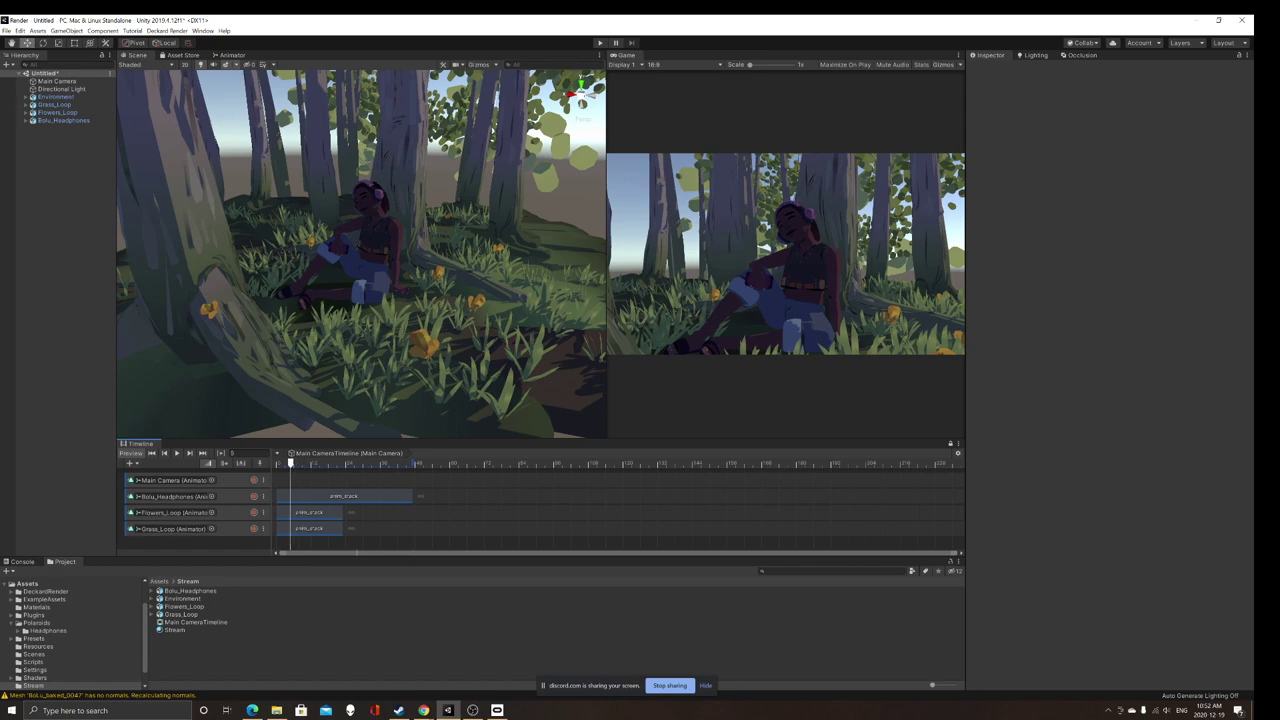
pyautogui.moveTo(361, 254); pyautogui.dragTo(376, 222, button='right')
pyautogui.press('w')
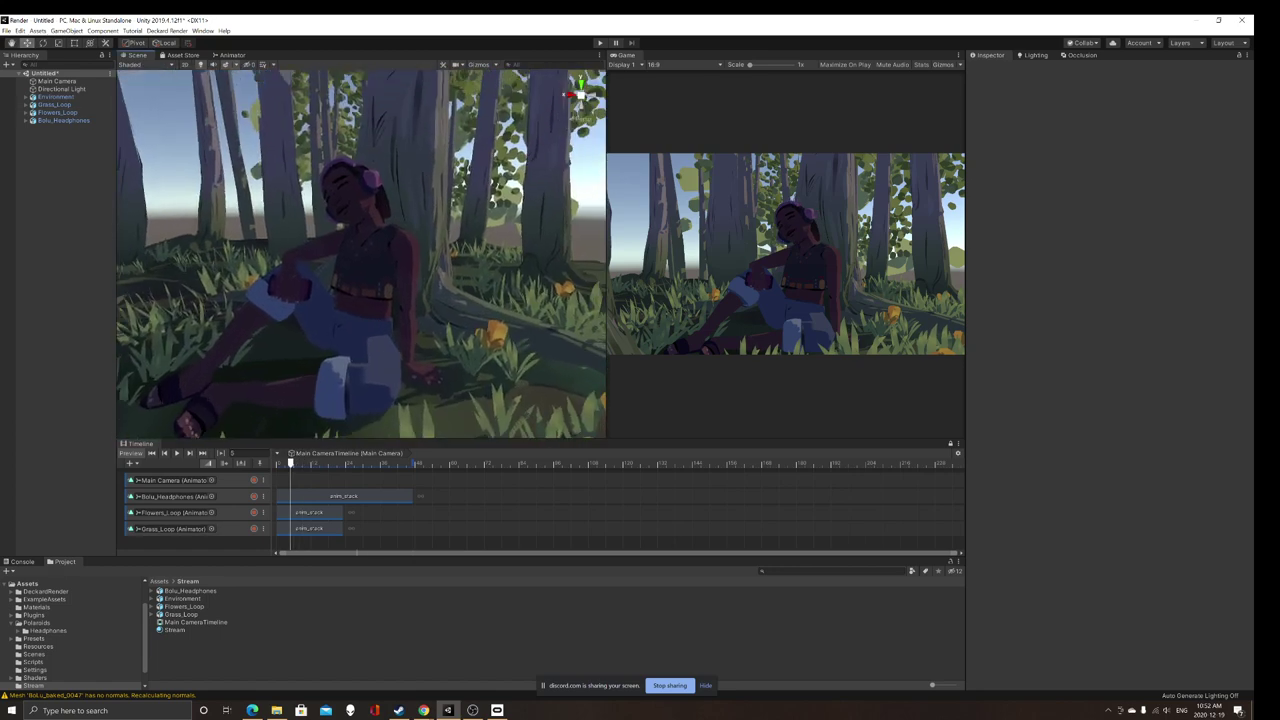
pyautogui.scroll(-5, 368, 226)
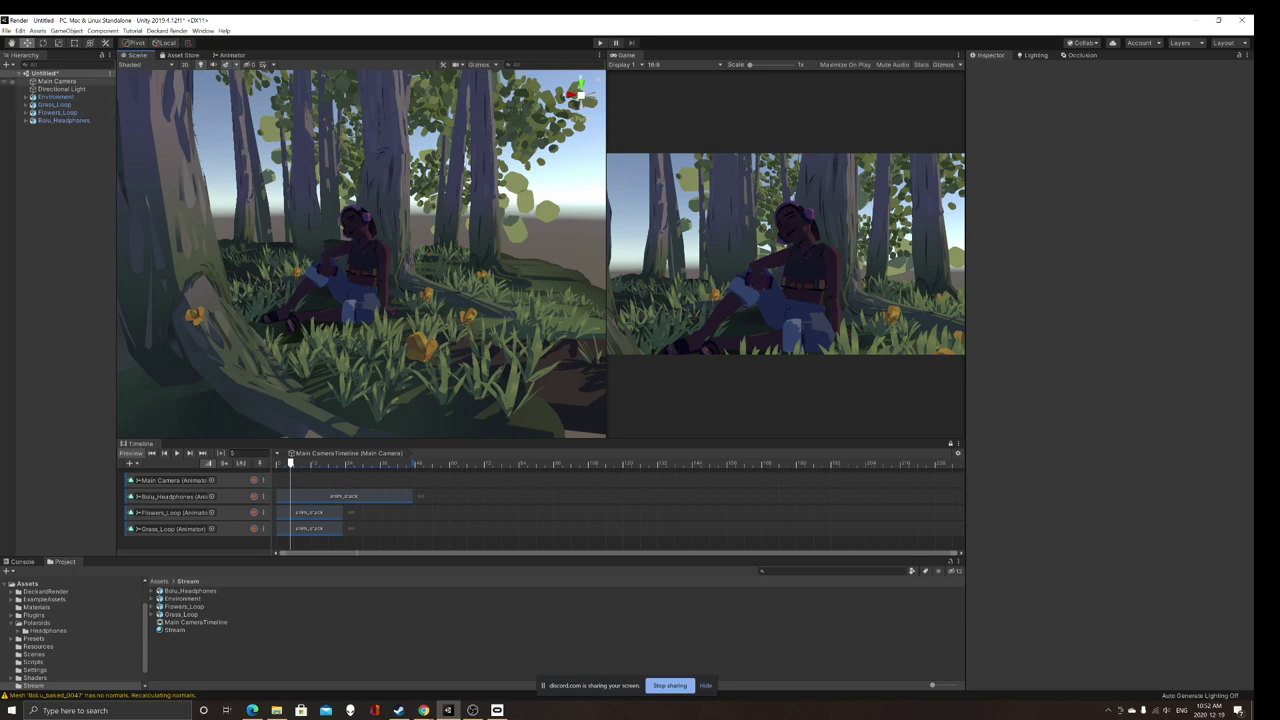
# Step: Tint the Directional Light a warm peach-orange, colour FFD09D
pyautogui.click(62, 89)
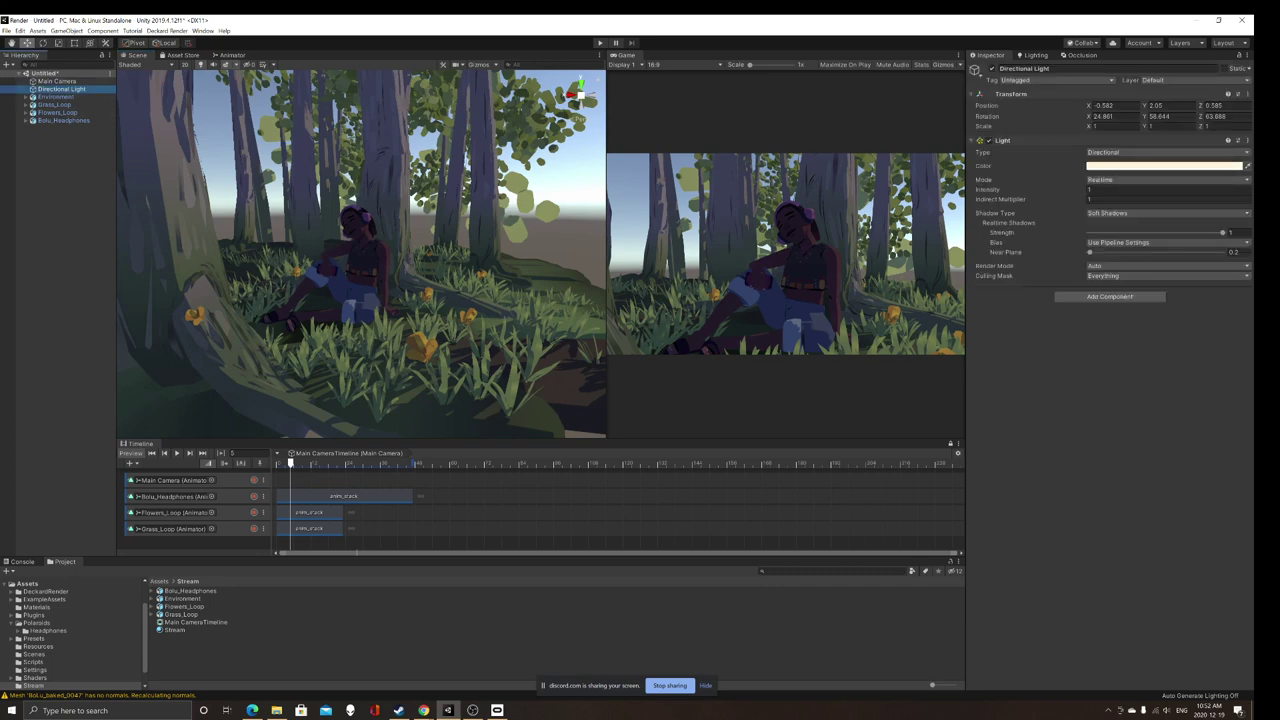
pyautogui.click(1165, 165)
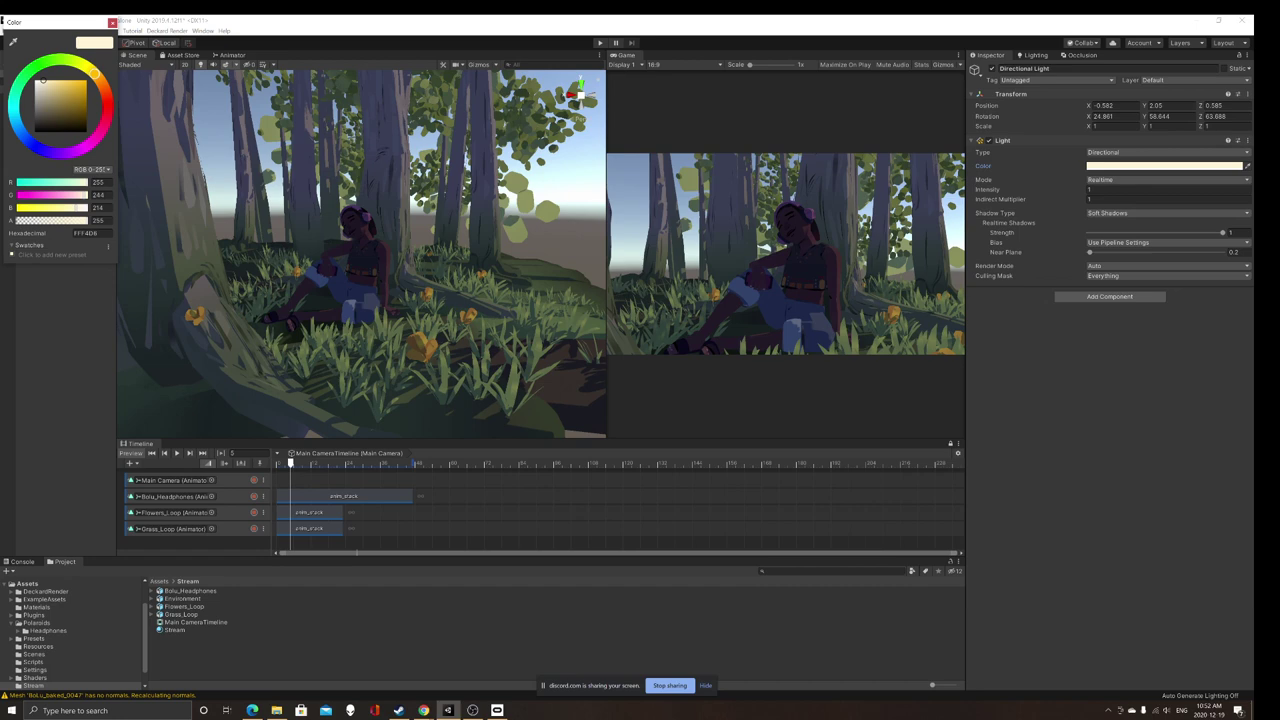
pyautogui.moveTo(42, 80); pyautogui.dragTo(53, 78)
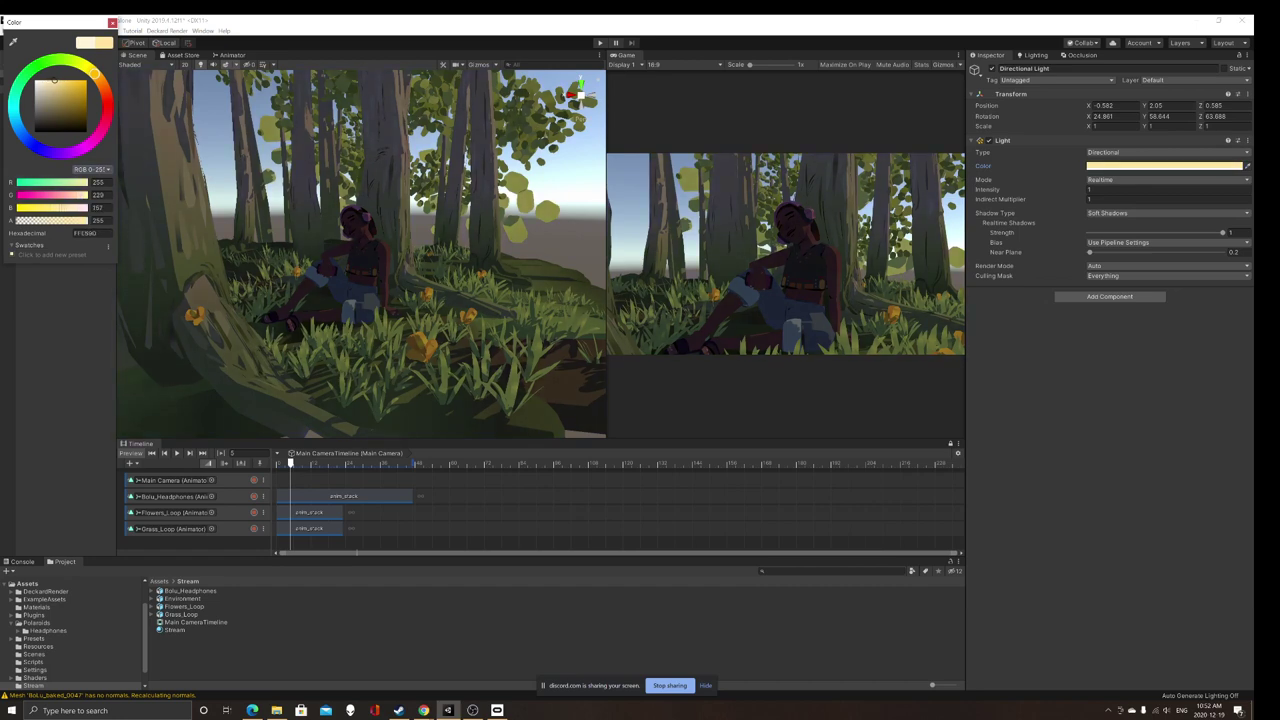
pyautogui.moveTo(95, 73); pyautogui.dragTo(100, 82)
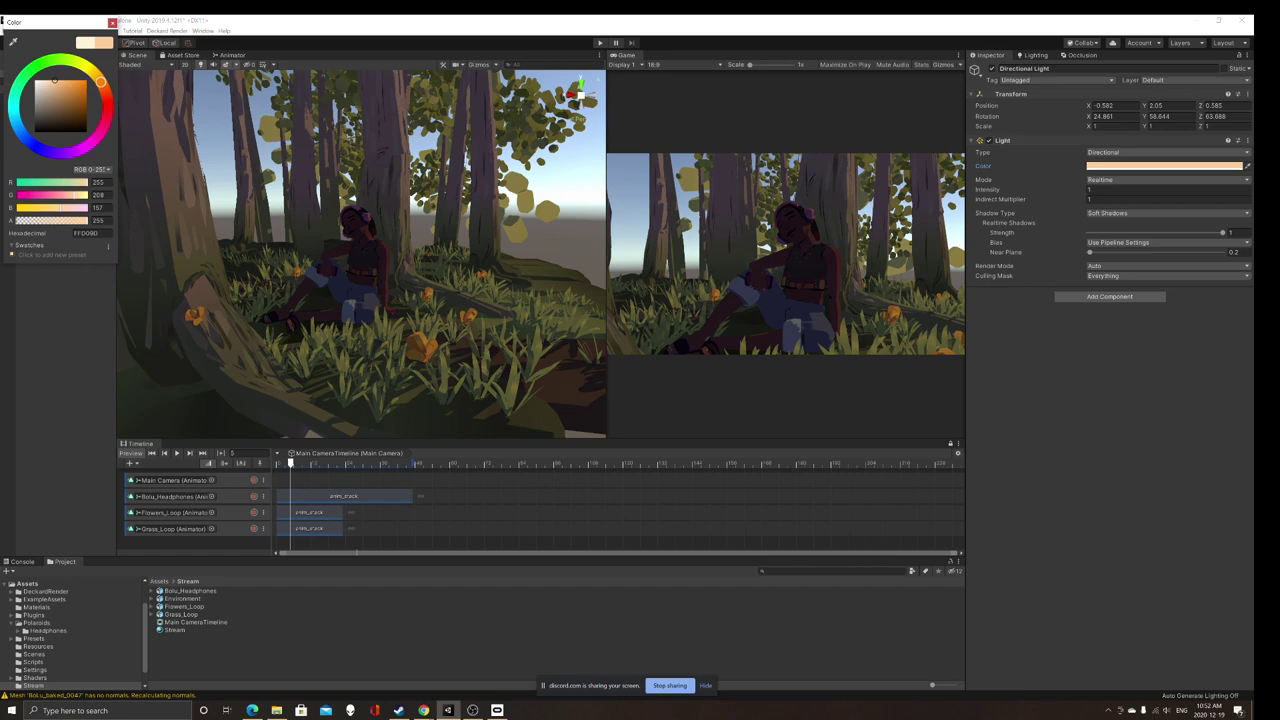
pyautogui.click(112, 22)
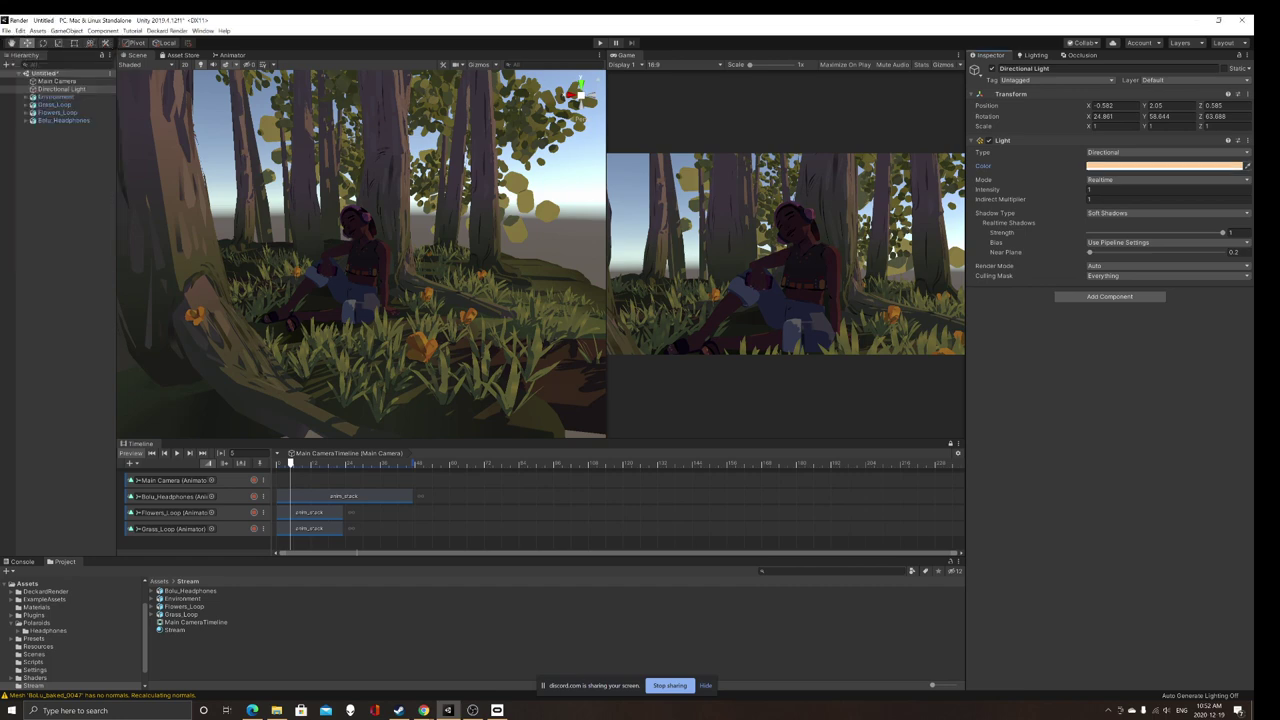
# Step: Make the Stream material's shadow colour a slightly brighter, more saturated blue
pyautogui.click(175, 630)
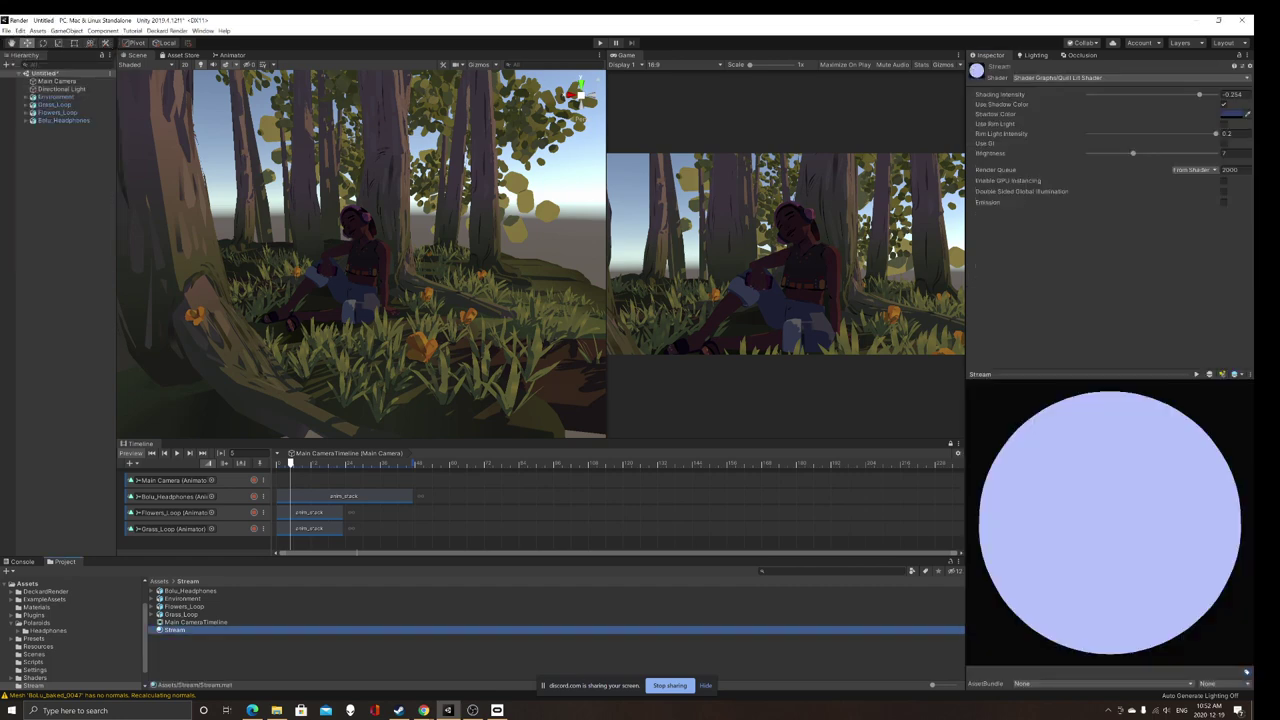
pyautogui.click(1236, 114)
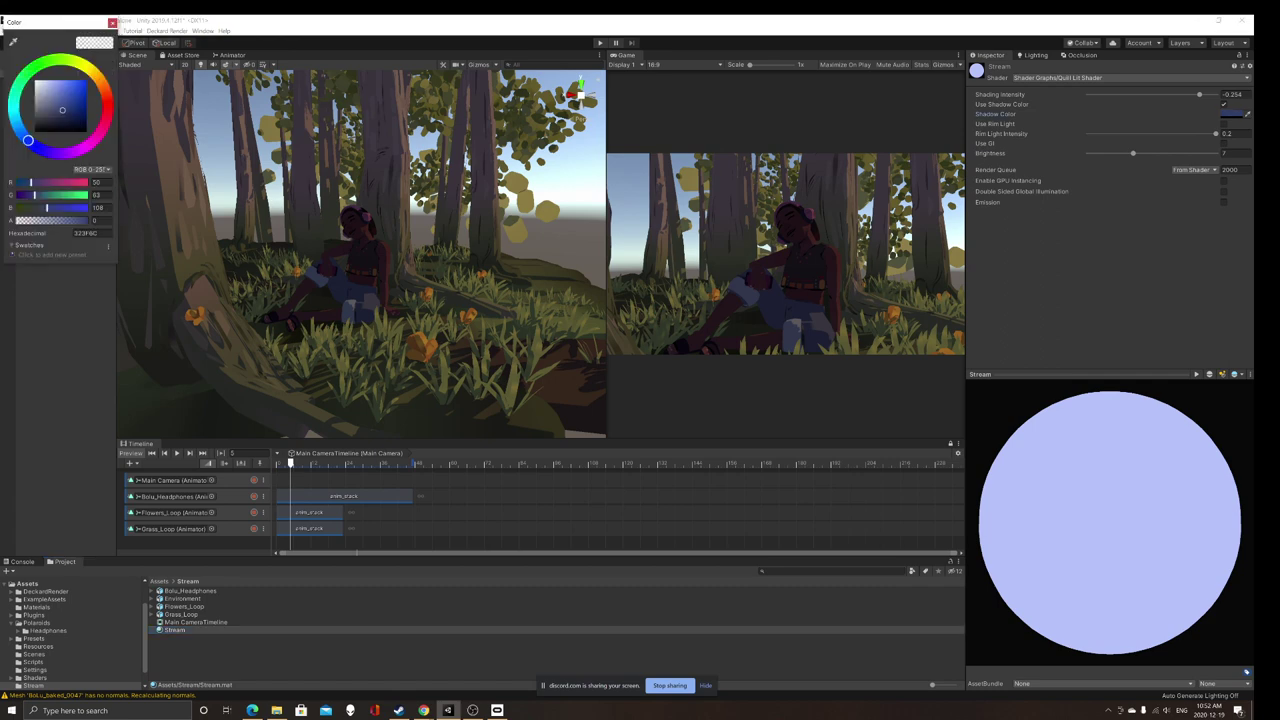
pyautogui.moveTo(62, 110); pyautogui.dragTo(65, 109)
pyautogui.click(112, 22)
# Step: Examine the shading on the character and the main tree's trunk from near and far
pyautogui.moveTo(361, 254); pyautogui.dragTo(323, 258, button='right')
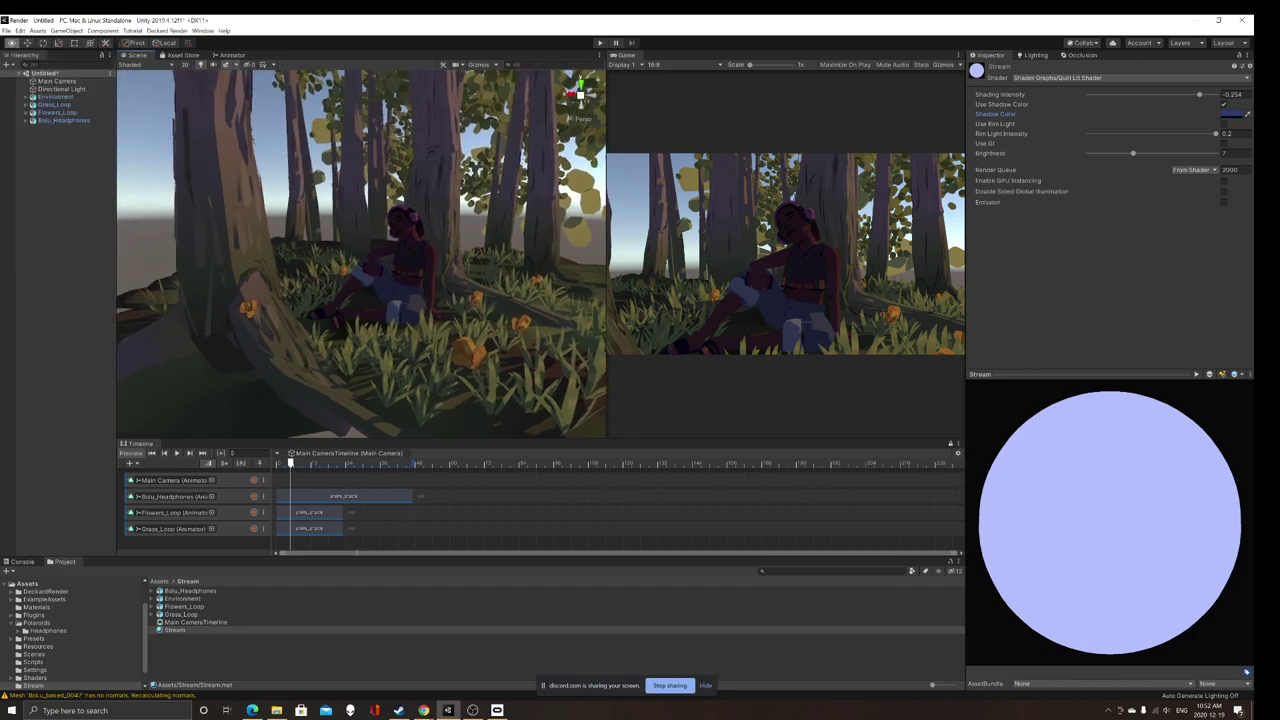
pyautogui.scroll(4, 361, 254)
pyautogui.scroll(-6, 361, 254)
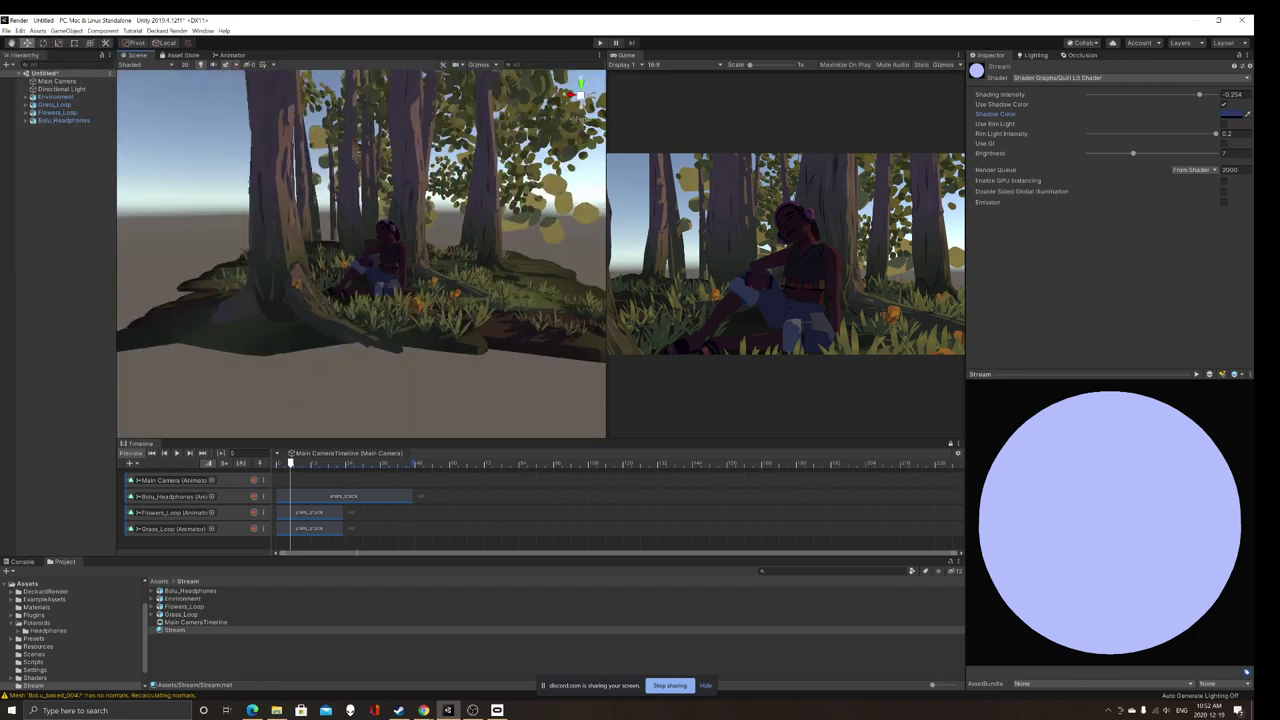
pyautogui.press('w')
pyautogui.moveTo(361, 254); pyautogui.dragTo(319, 243, button='right')
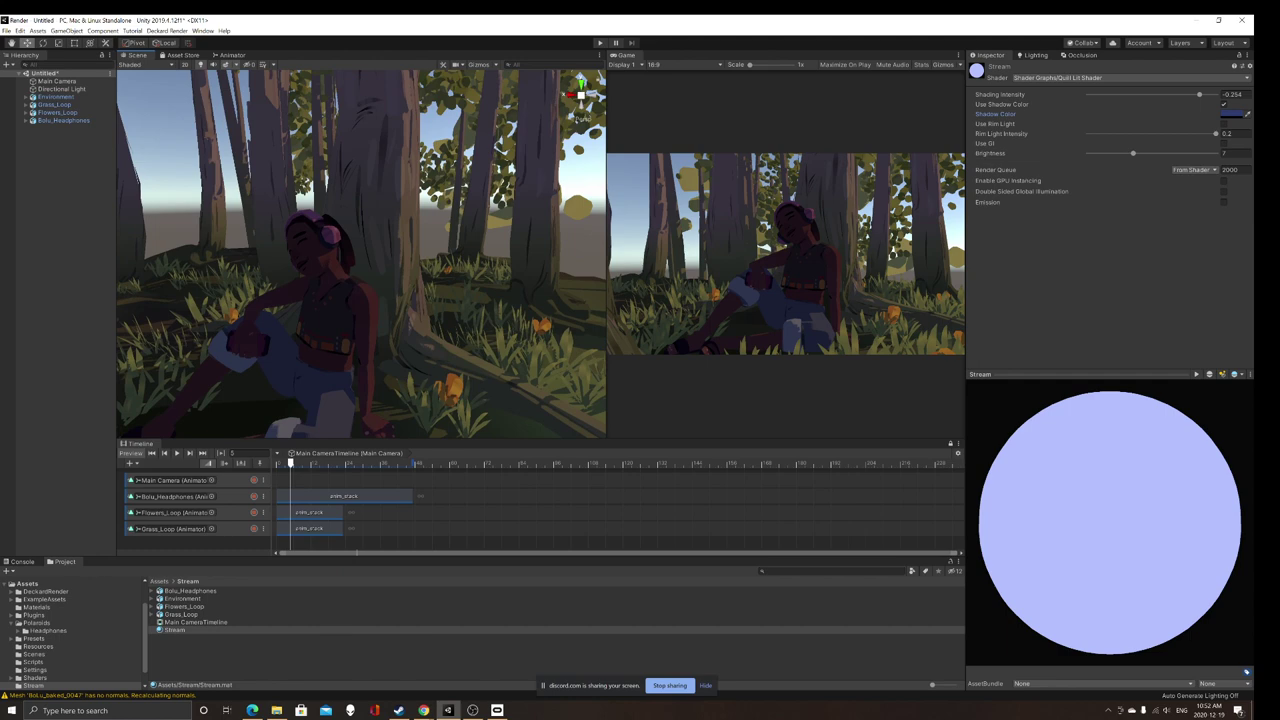
pyautogui.click(372, 190)
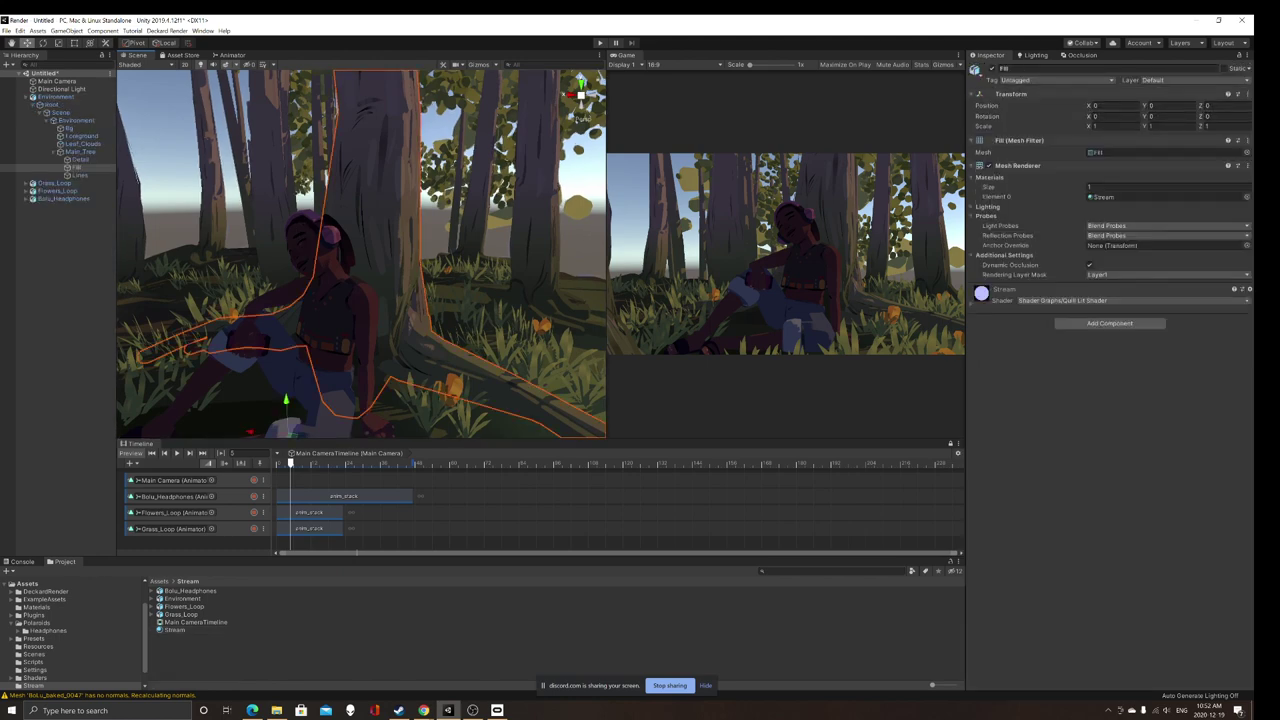
pyautogui.scroll(5, 378, 193)
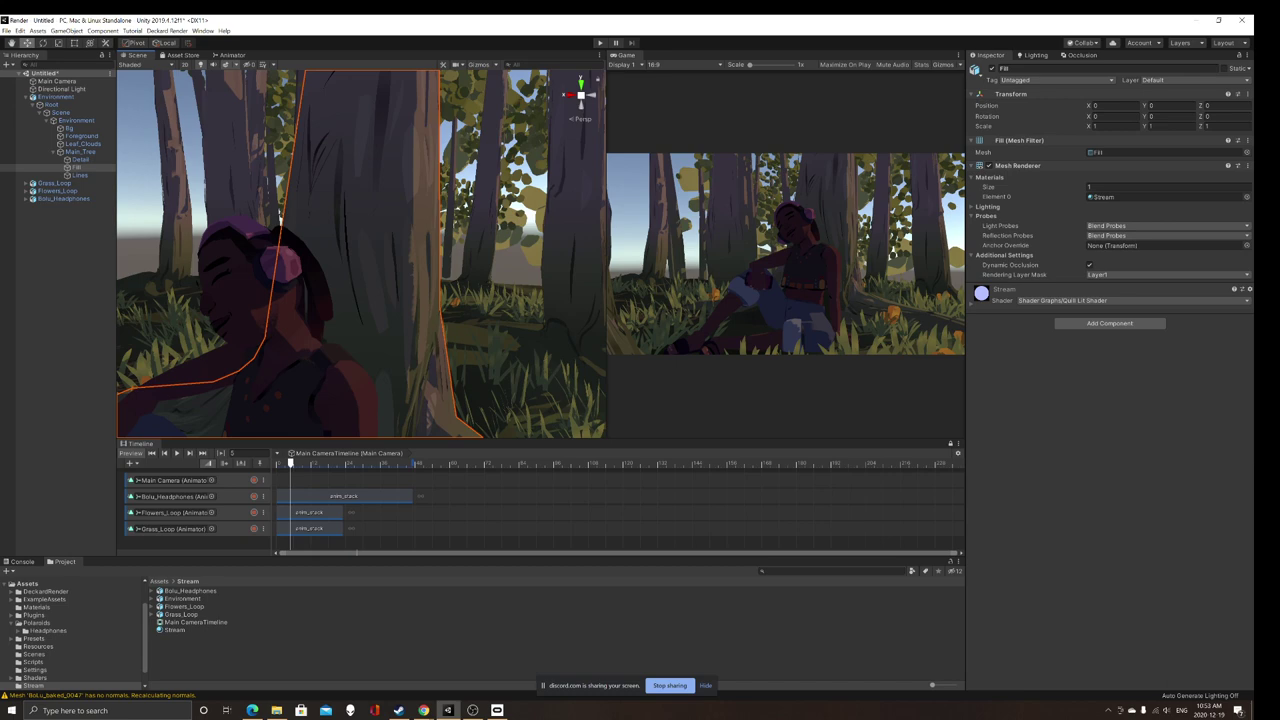
pyautogui.press('s')
pyautogui.moveTo(360, 254)
pyautogui.mouseDown(button='right')
pyautogui.moveTo(374, 304)
pyautogui.moveTo(382, 292)
pyautogui.moveTo(360, 260)
pyautogui.mouseUp(button='right')
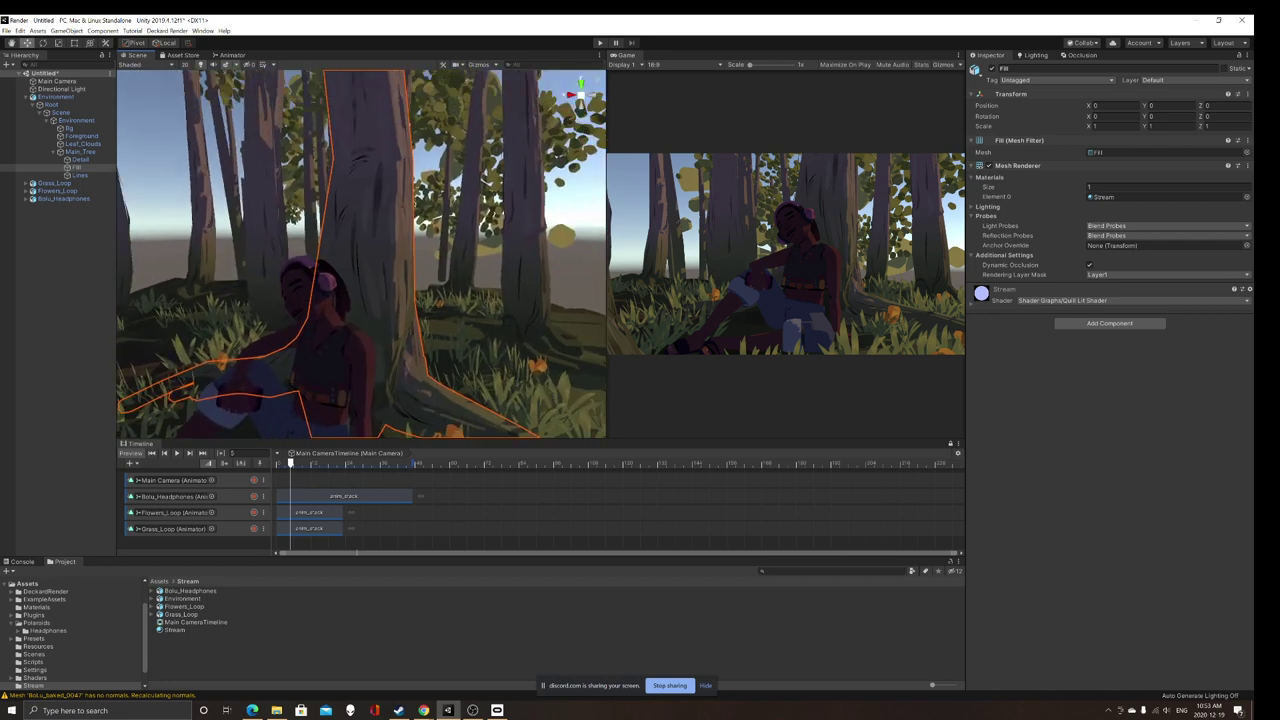
pyautogui.scroll(5, 361, 258)
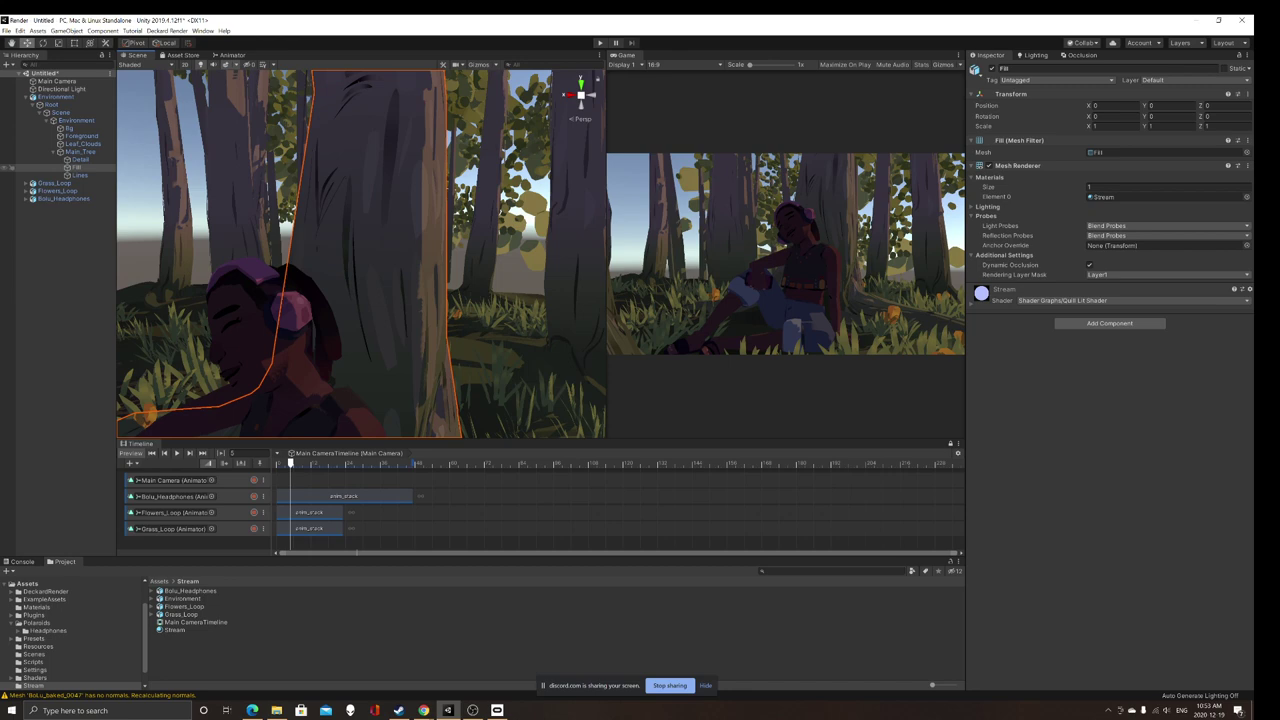
# Step: Toggle the Detail mesh of Main_Tree off and on repeatedly to compare the trunk and character shading with and without it
pyautogui.click(79, 159)
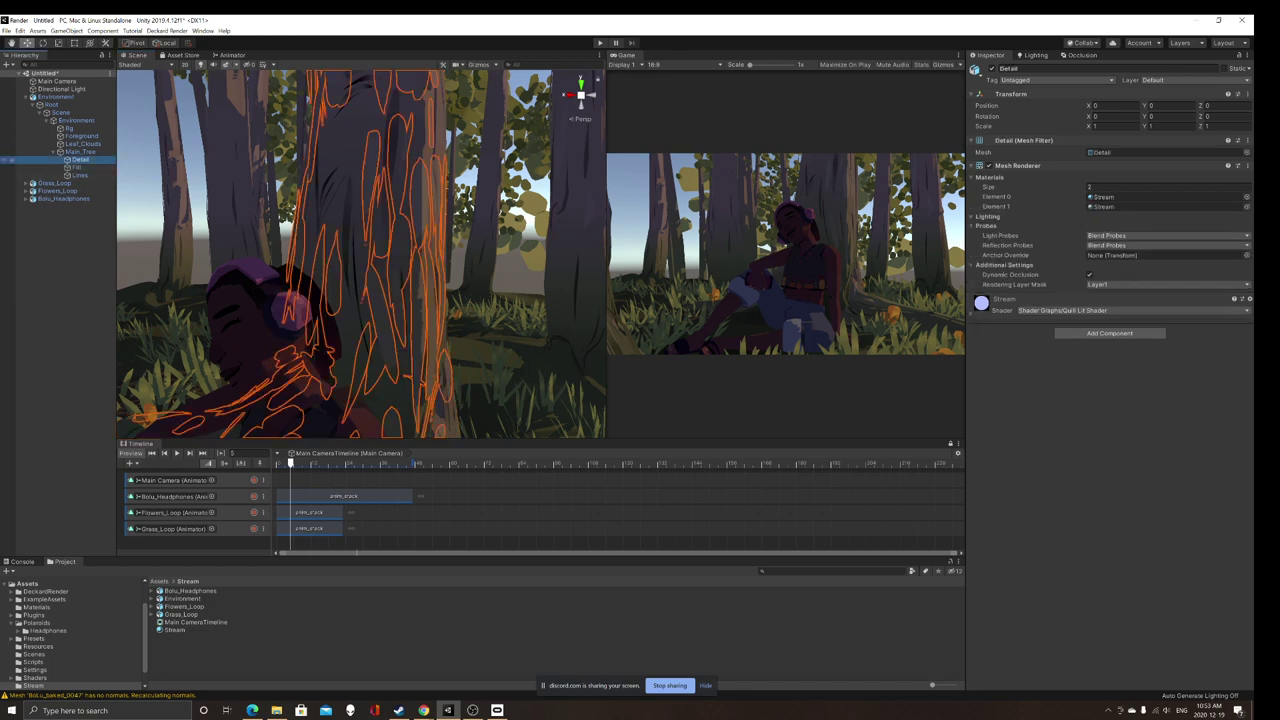
pyautogui.moveTo(361, 254); pyautogui.dragTo(375, 262, button='right')
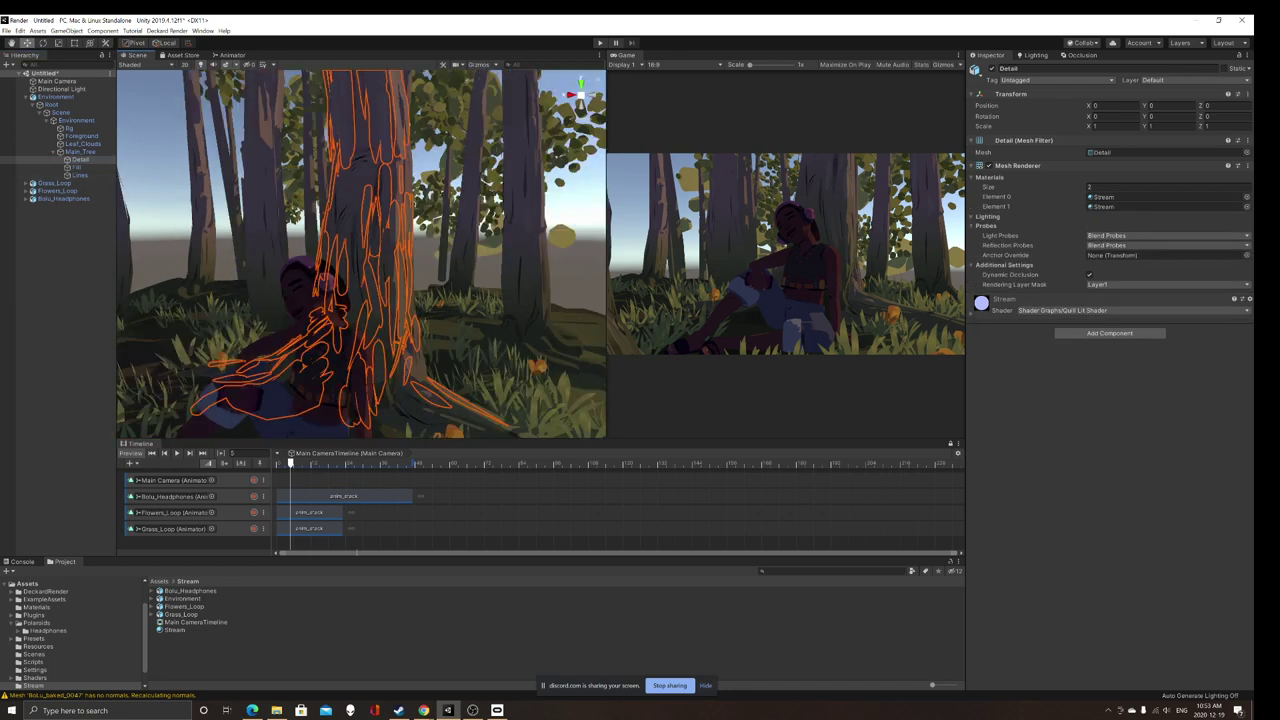
pyautogui.click(992, 68)
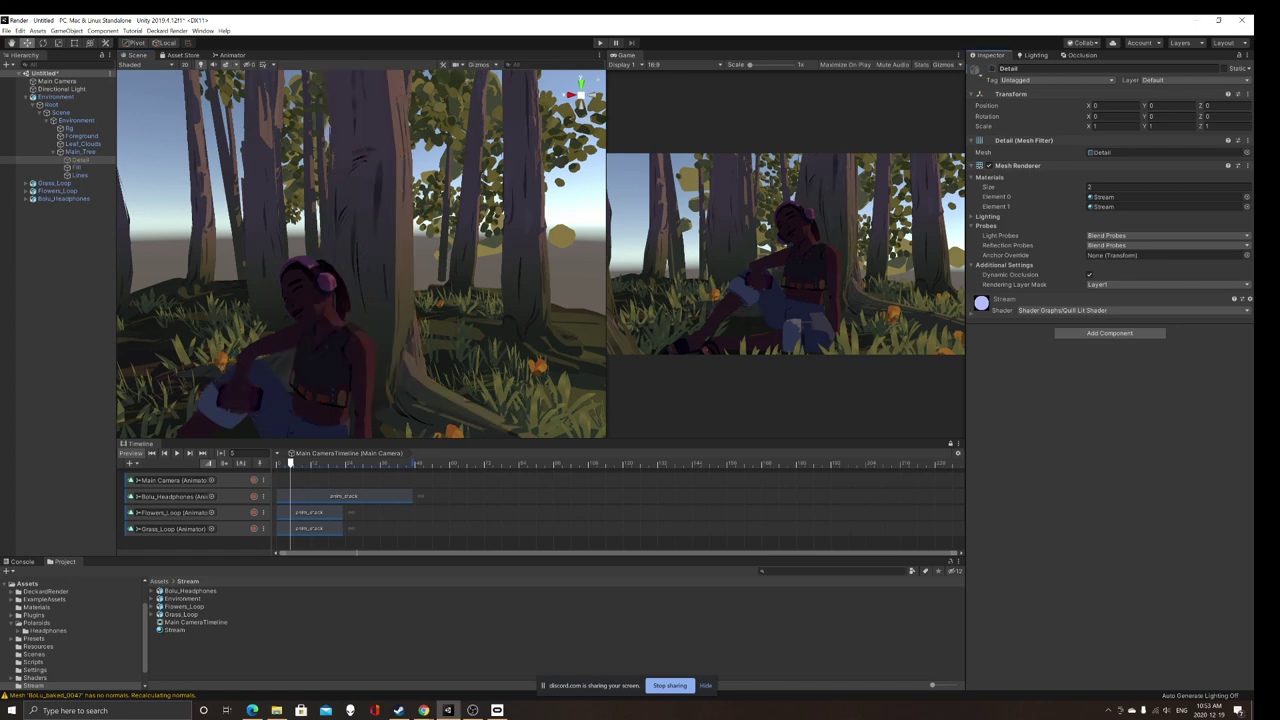
pyautogui.click(992, 68)
pyautogui.click(992, 68)
pyautogui.hotkey('alt', 'shift', 'a')
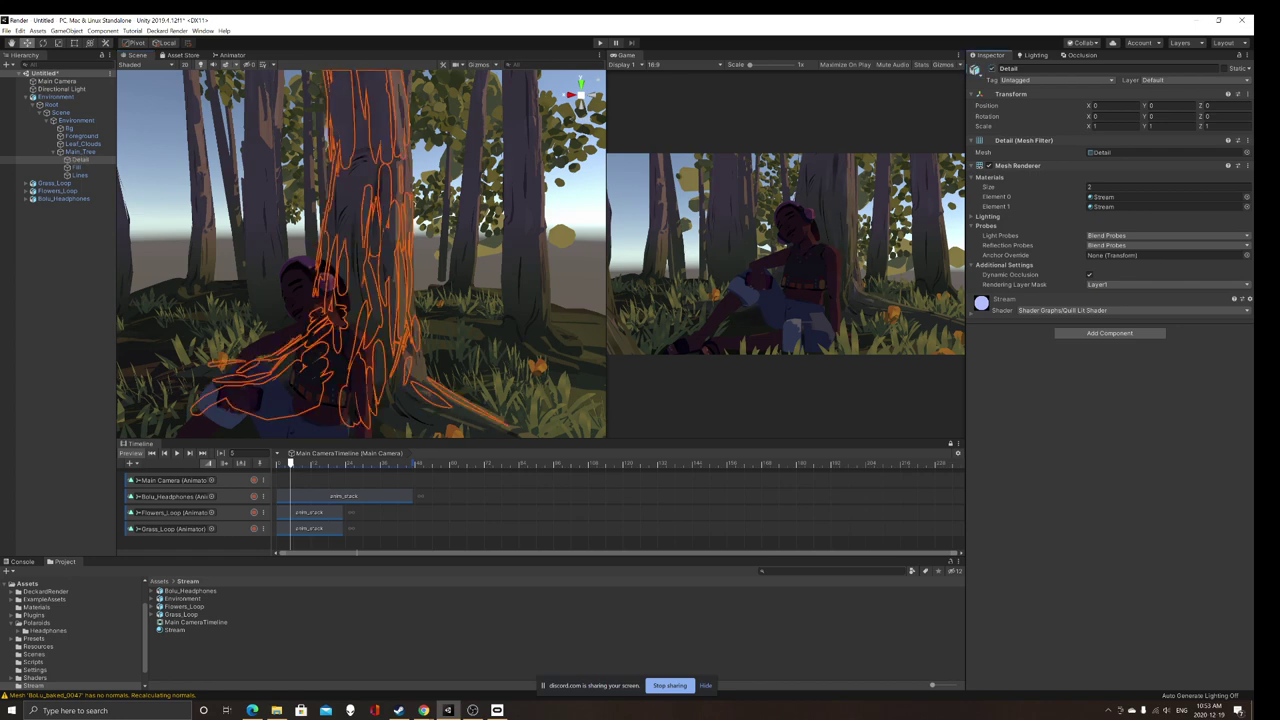
pyautogui.hotkey('alt', 'shift', 'a')
pyautogui.hotkey('alt', 'shift', 'a')
pyautogui.hotkey('alt', 'shift', 'a')
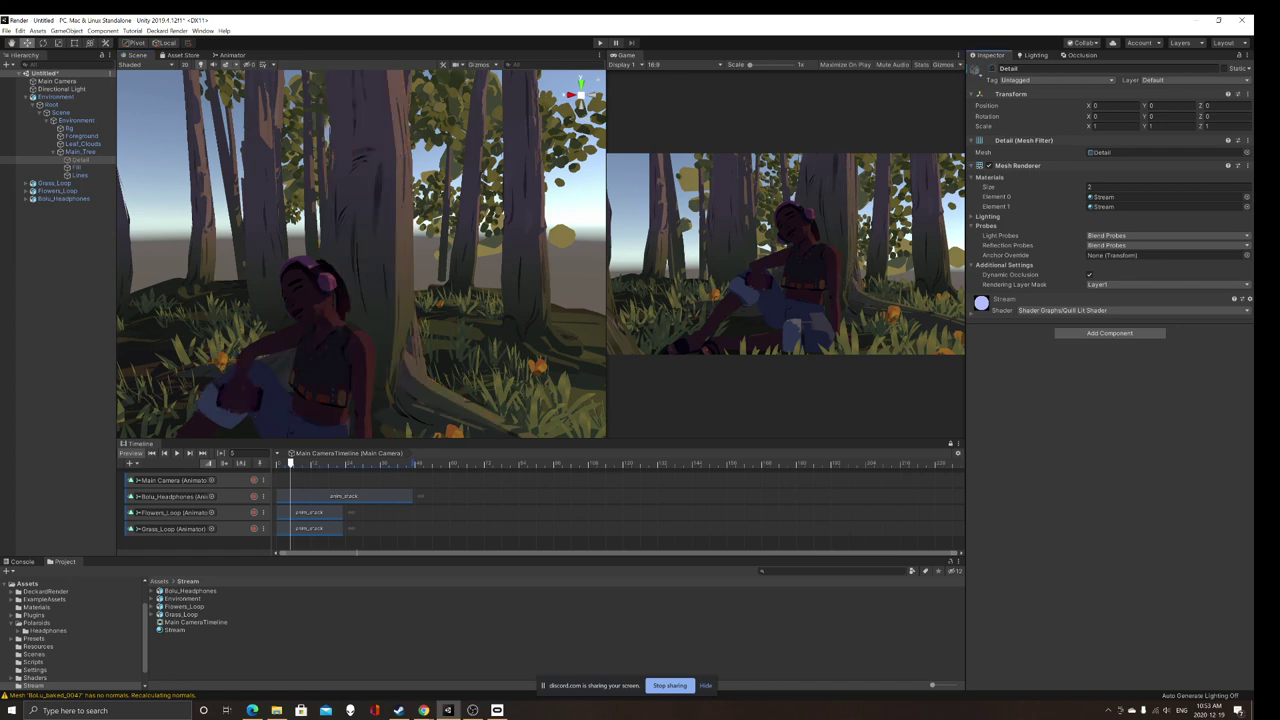
pyautogui.hotkey('alt', 'shift', 'a')
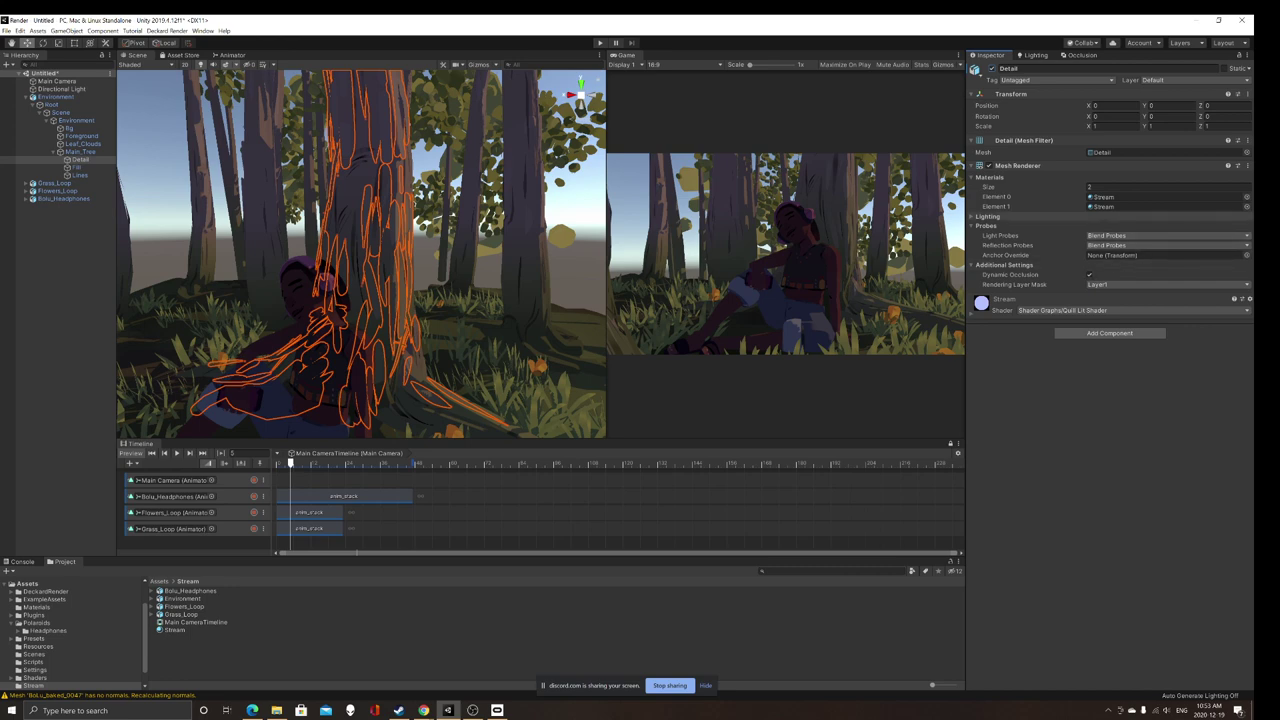
# Step: Turn off shadow casting for the Detail mesh of Main_Tree and deselect it
pyautogui.click(988, 216)
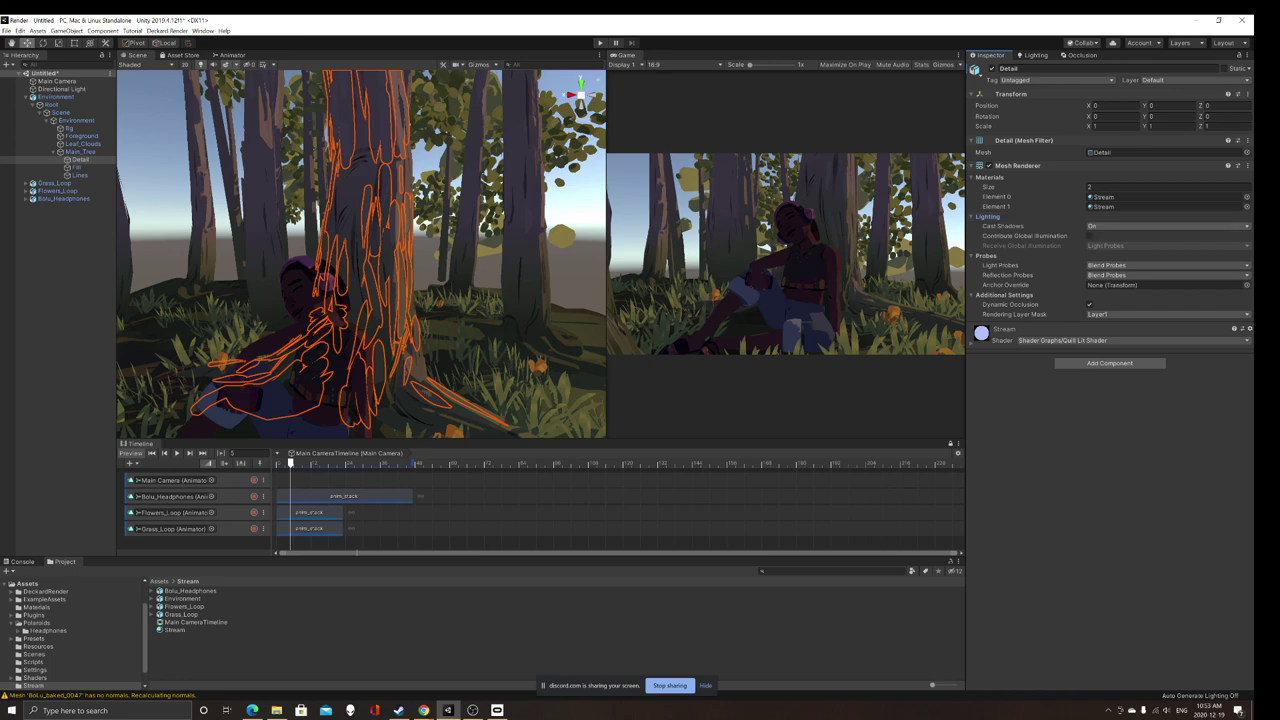
pyautogui.click(1110, 226)
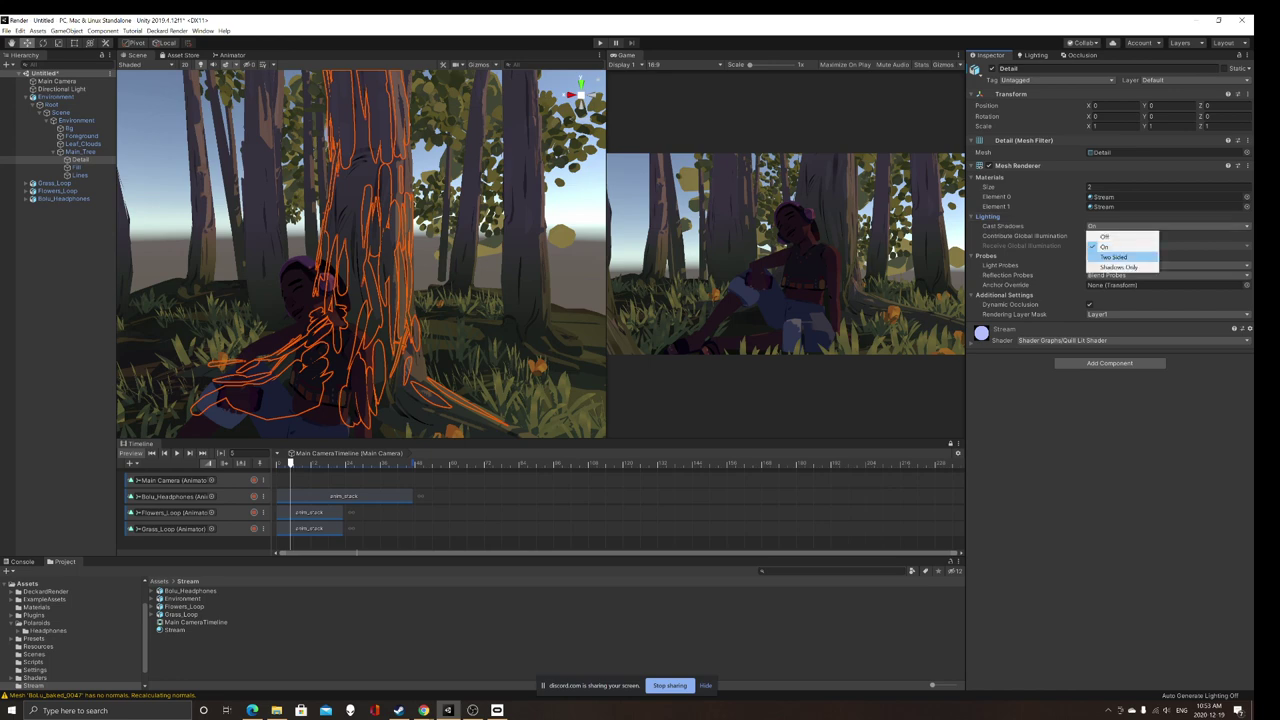
pyautogui.click(1105, 236)
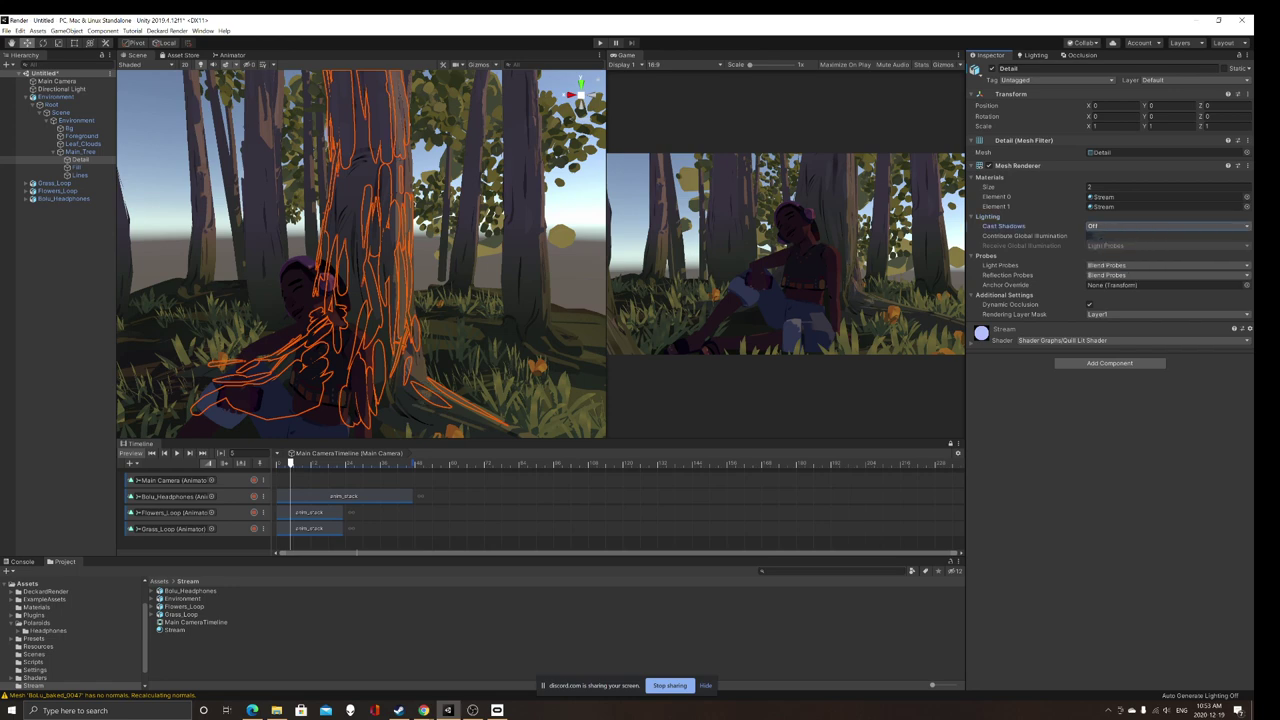
pyautogui.click(62, 290)
# Step: Rotate the Directional Light to about X 30.8, Y 74.9, Z 71.3 so the light falls differently on the seated character
pyautogui.click(62, 89)
pyautogui.scroll(-3, 361, 254)
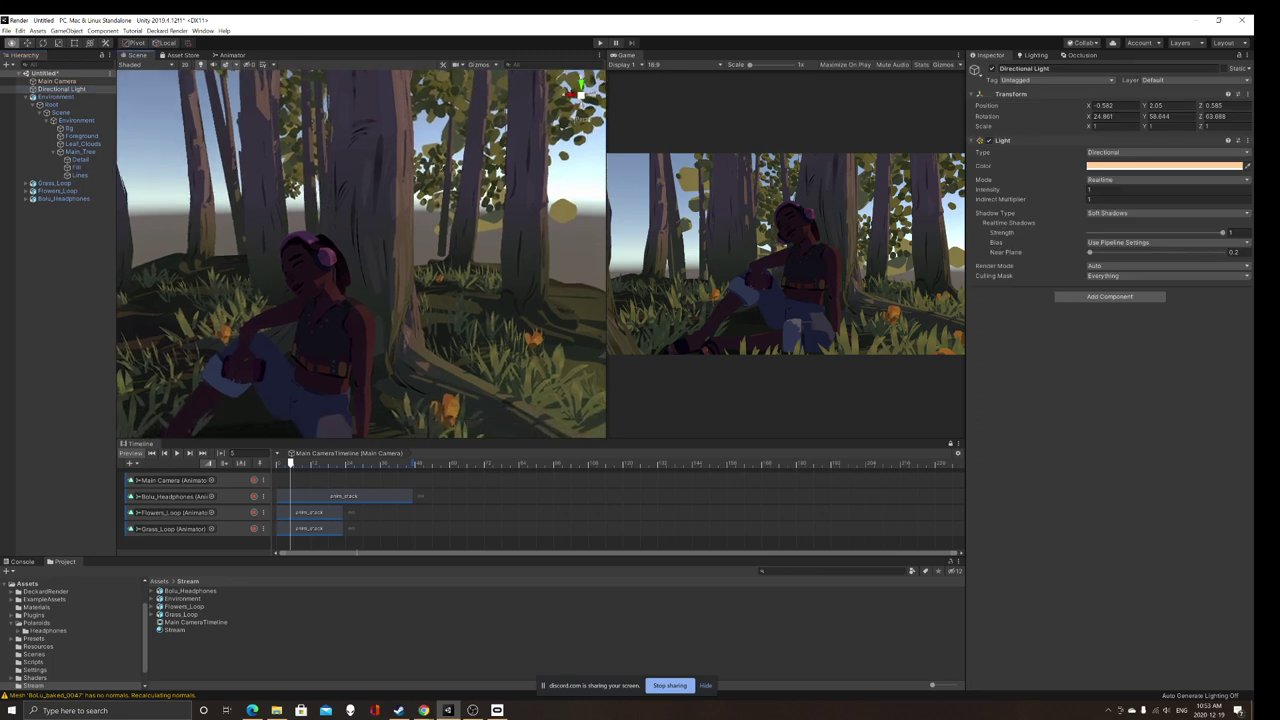
pyautogui.keyDown('alt'); pyautogui.moveTo(361, 254); pyautogui.dragTo(440, 250); pyautogui.keyUp('alt')
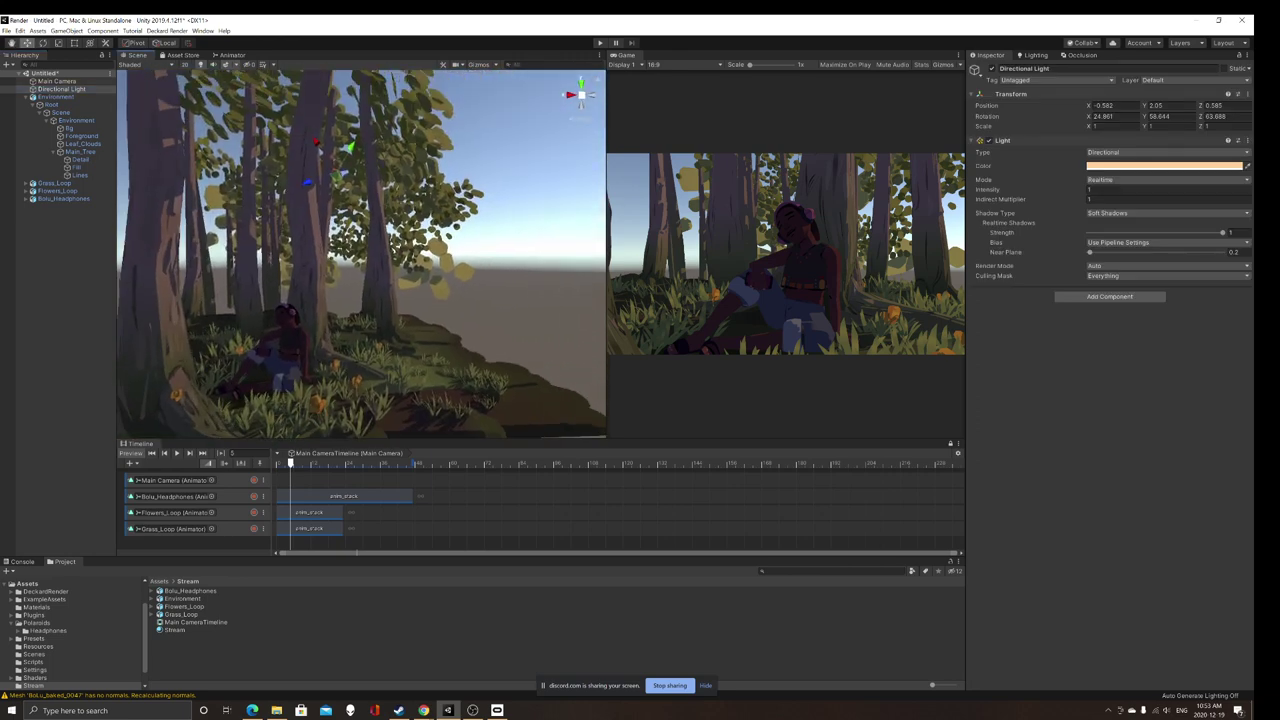
pyautogui.press('e')
pyautogui.moveTo(340, 156)
pyautogui.mouseDown()
pyautogui.moveTo(320, 152)
pyautogui.moveTo(330, 164)
pyautogui.mouseUp()
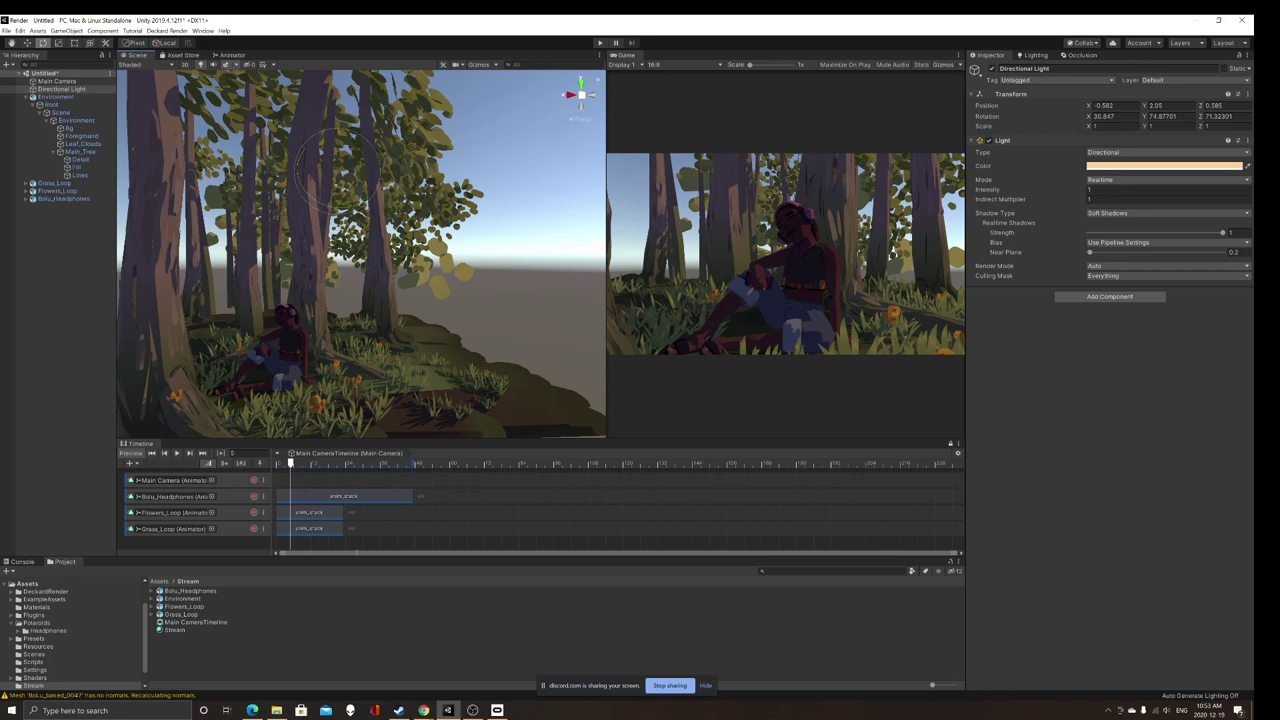
pyautogui.moveTo(330, 164); pyautogui.dragTo(276, 200, button='right')
pyautogui.scroll(2, 288, 190)
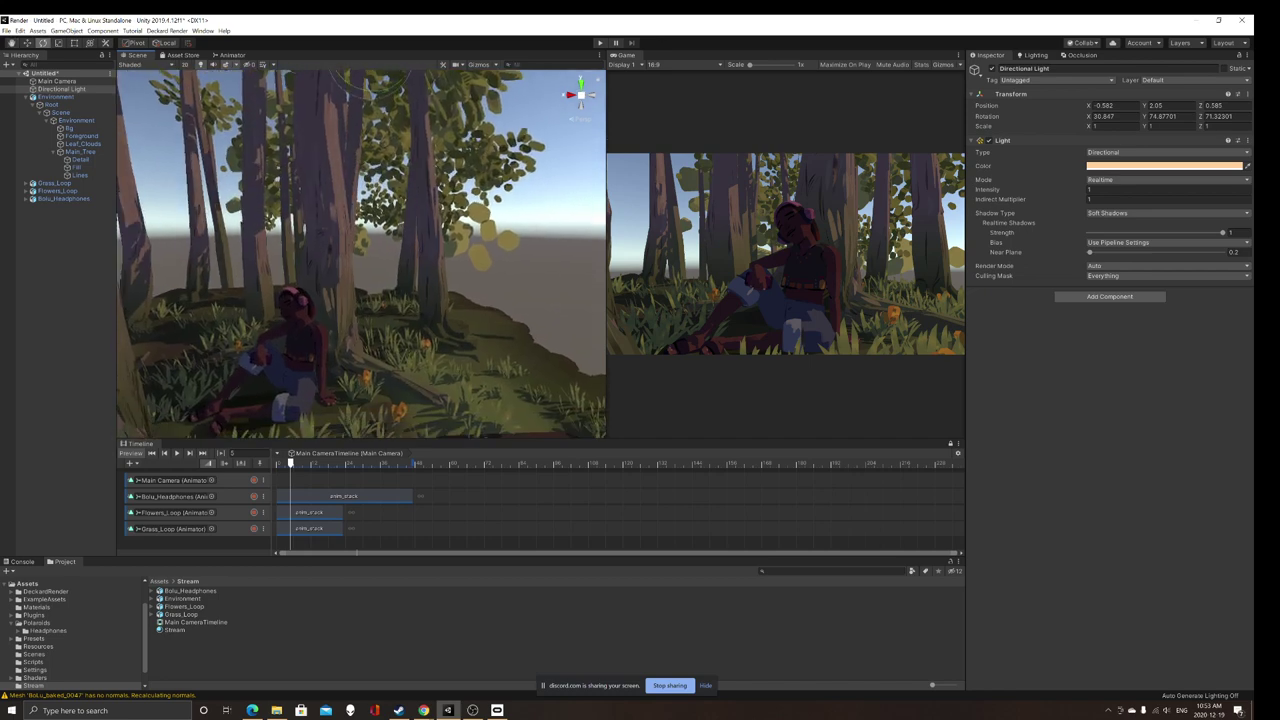
pyautogui.scroll(3, 361, 254)
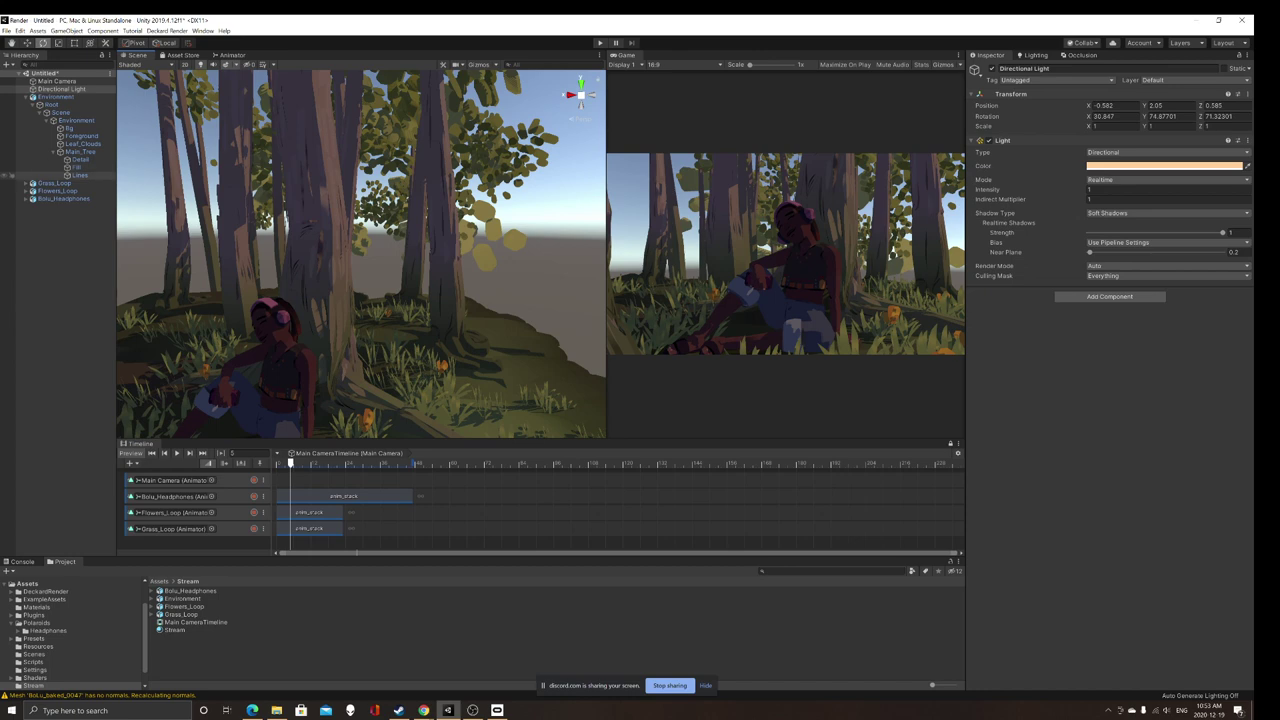
# Step: Duplicate the Lines mesh of Main_Tree and open the material selection for the copy
pyautogui.click(79, 175)
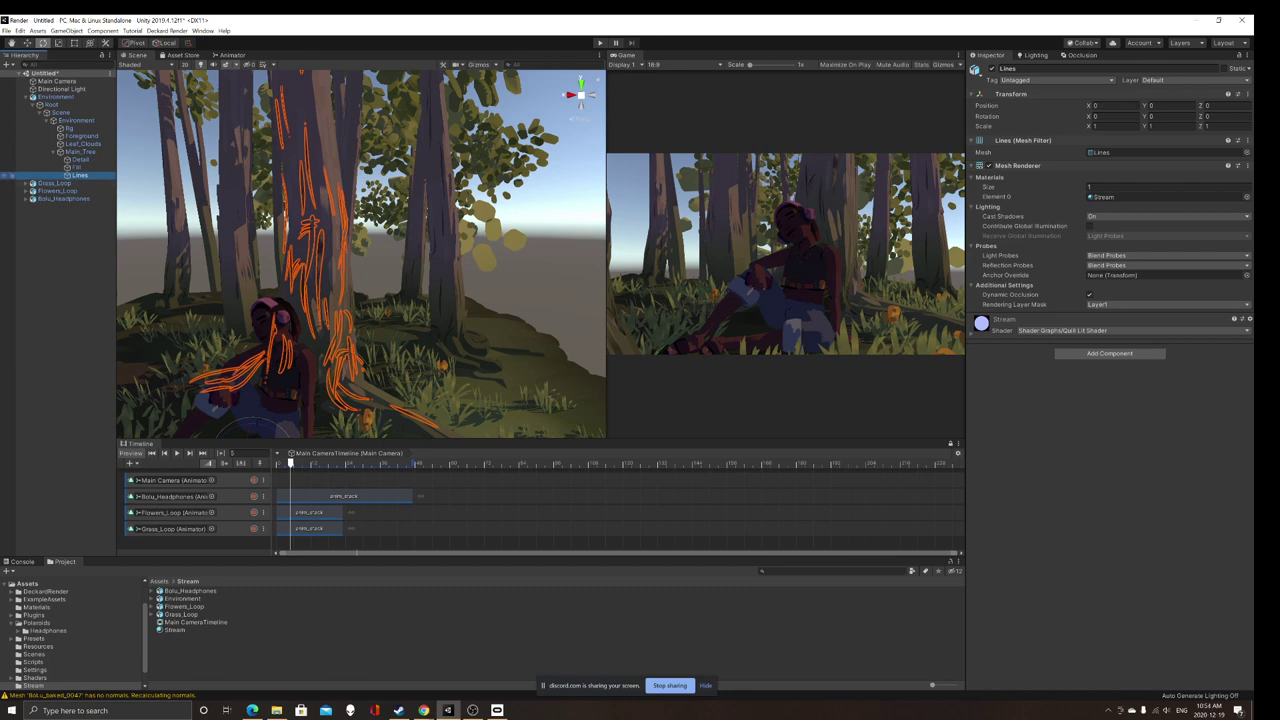
pyautogui.rightClick(80, 176)
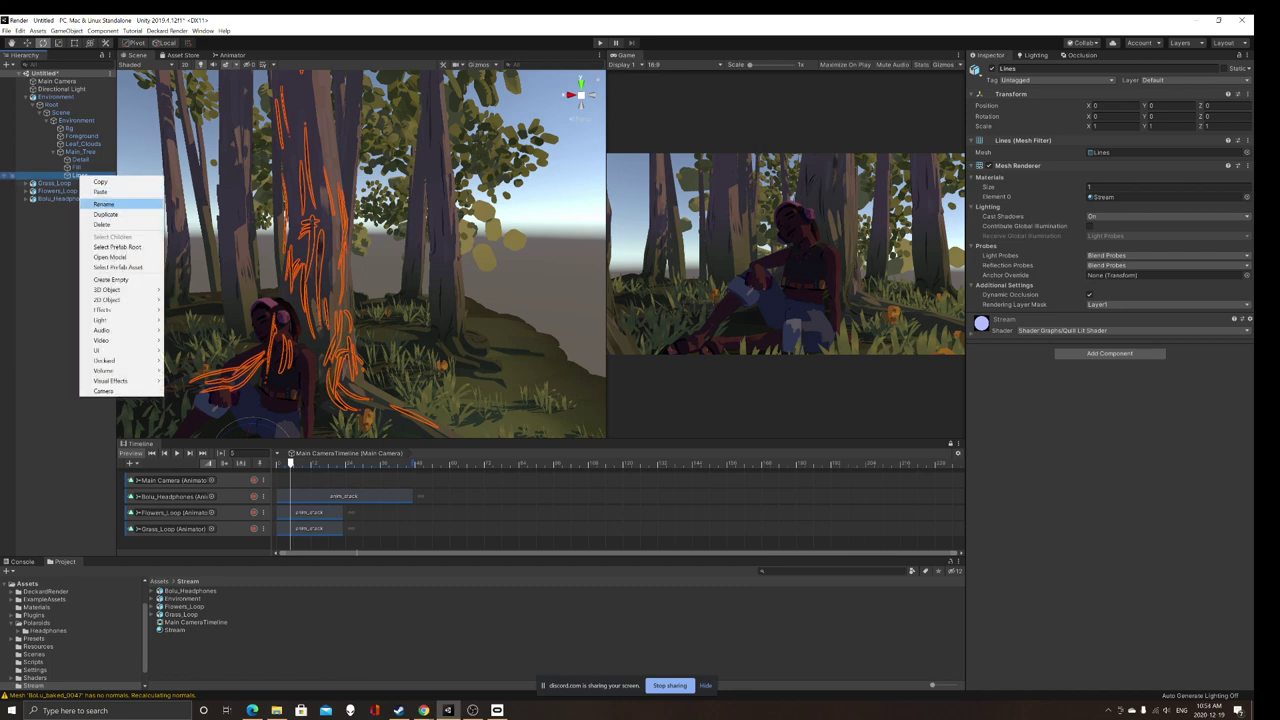
pyautogui.click(105, 214)
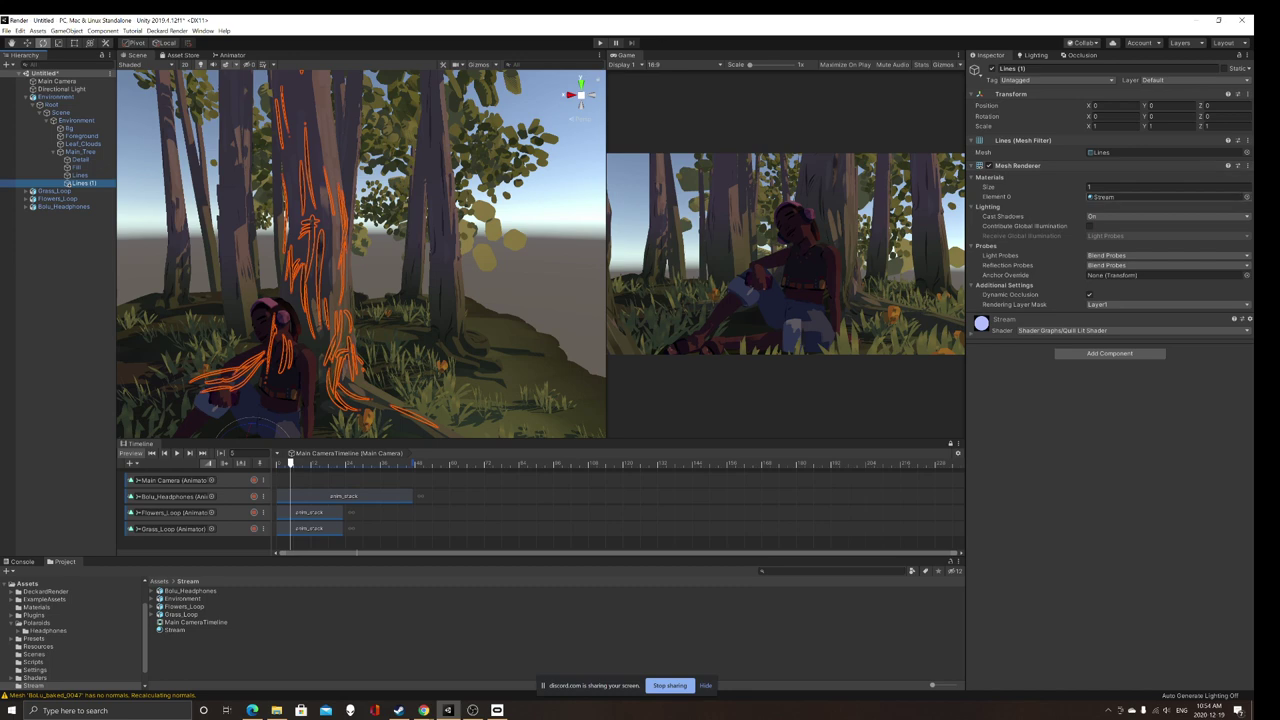
pyautogui.click(1105, 196)
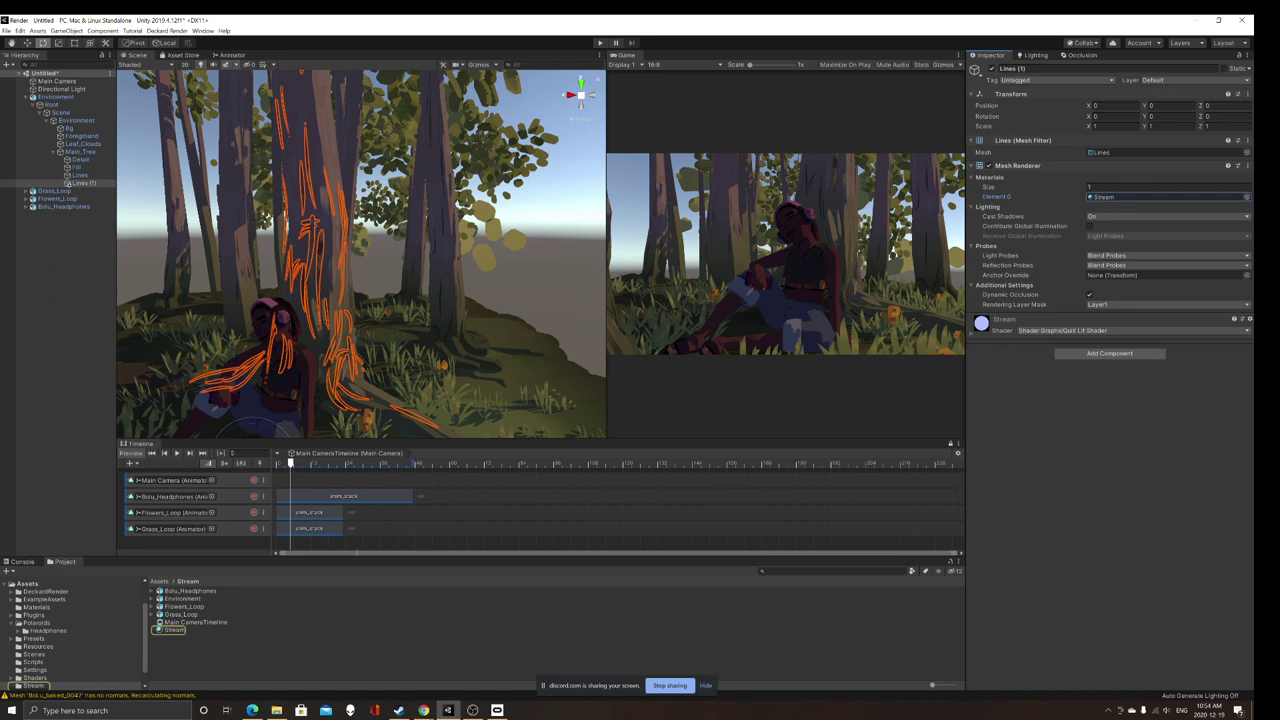
pyautogui.click(1246, 196)
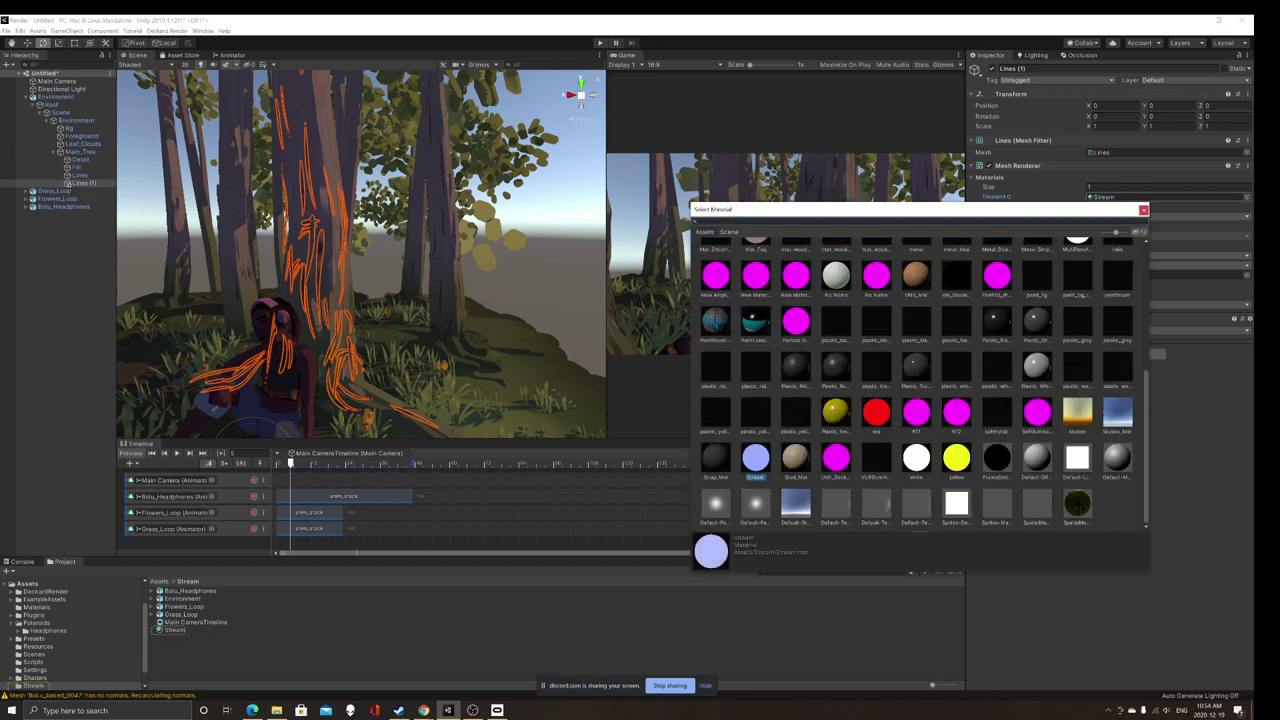
# Step: Assign the Mat_Distortion material to the Lines (1) mesh and deselect the object
pyautogui.write('dis')
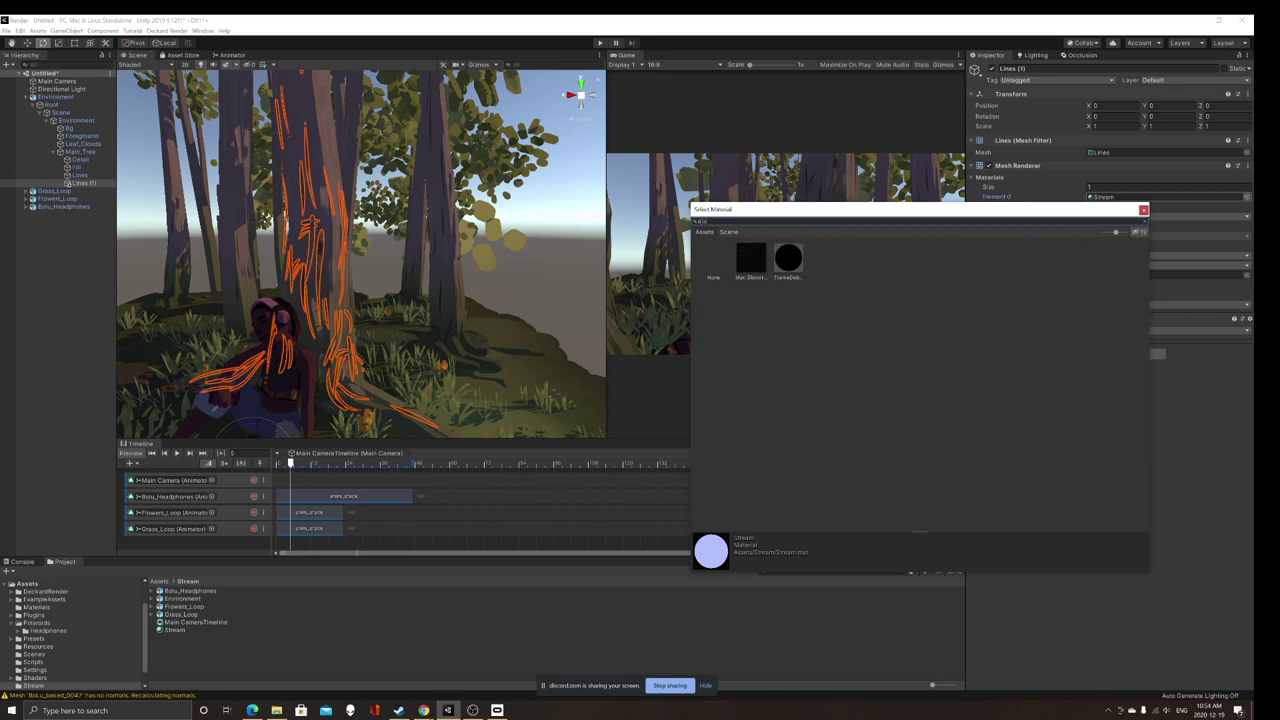
pyautogui.doubleClick(751, 259)
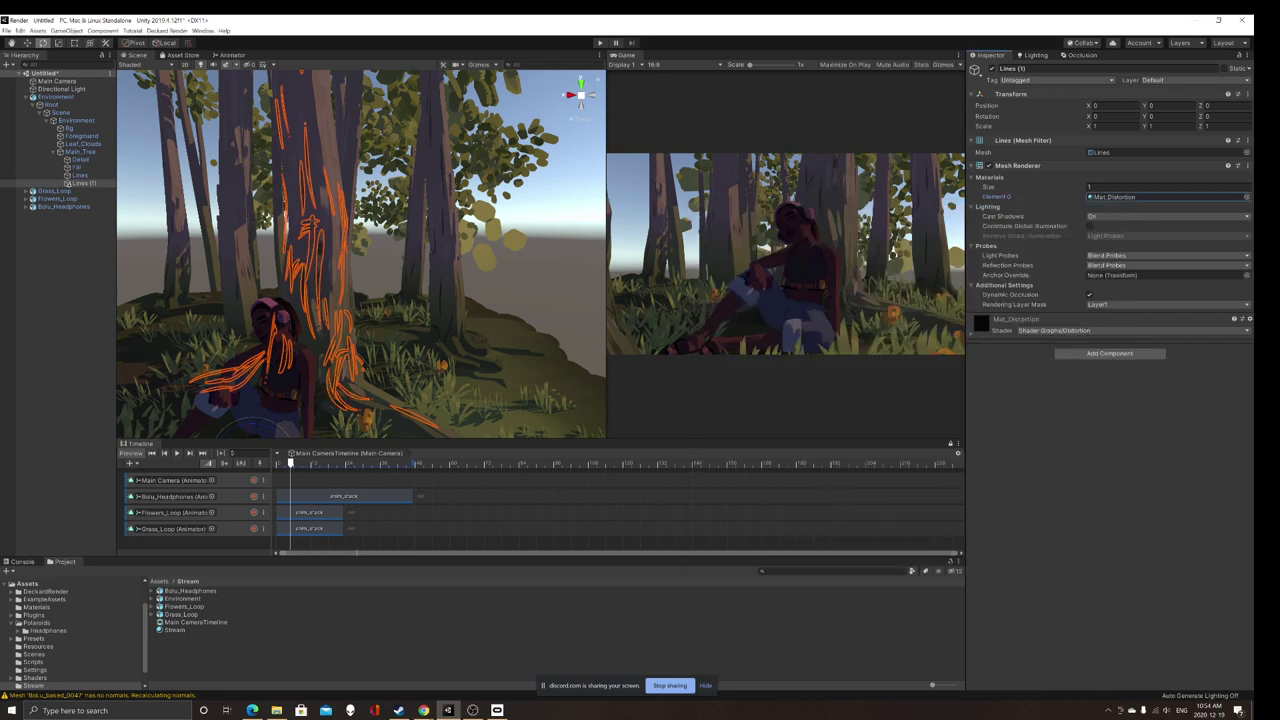
pyautogui.click(62, 290)
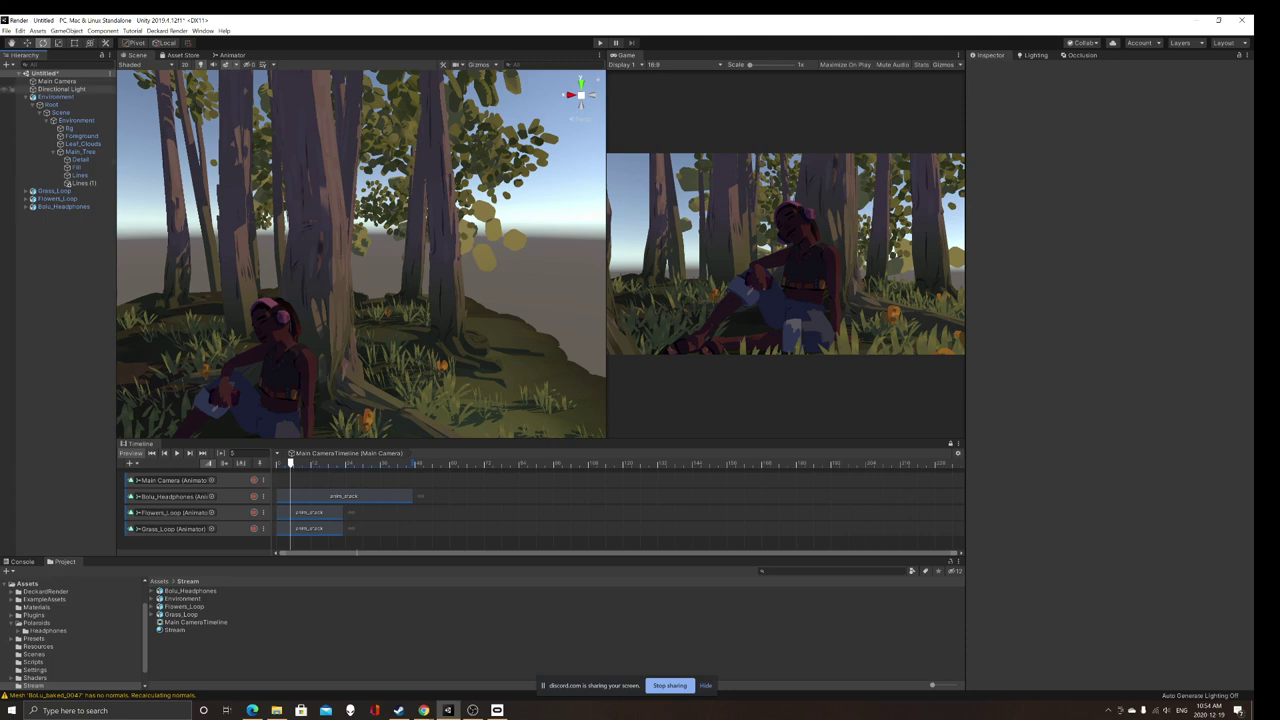
# Step: Move the Main Camera forward along Z toward the seated character, to about Z 1.4
pyautogui.click(57, 81)
pyautogui.keyDown('alt'); pyautogui.moveTo(390, 210); pyautogui.dragTo(320, 275); pyautogui.keyUp('alt')
pyautogui.scroll(-5, 320, 275)
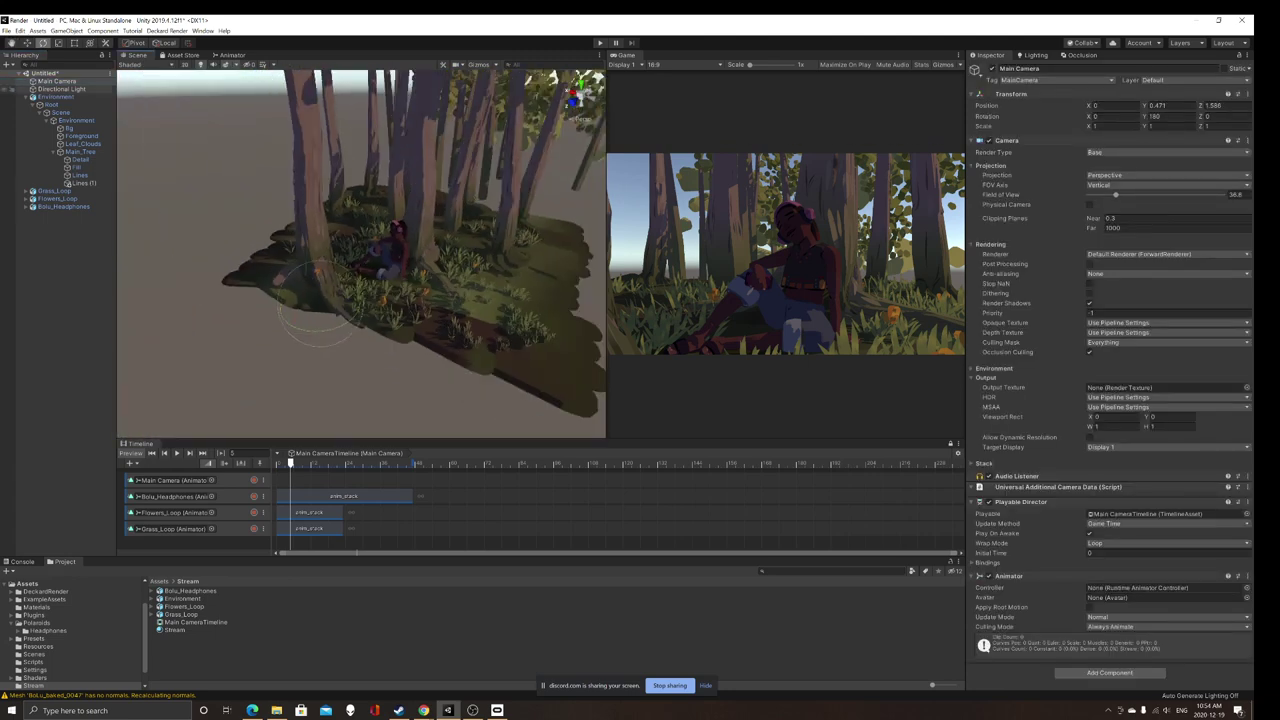
pyautogui.press('w')
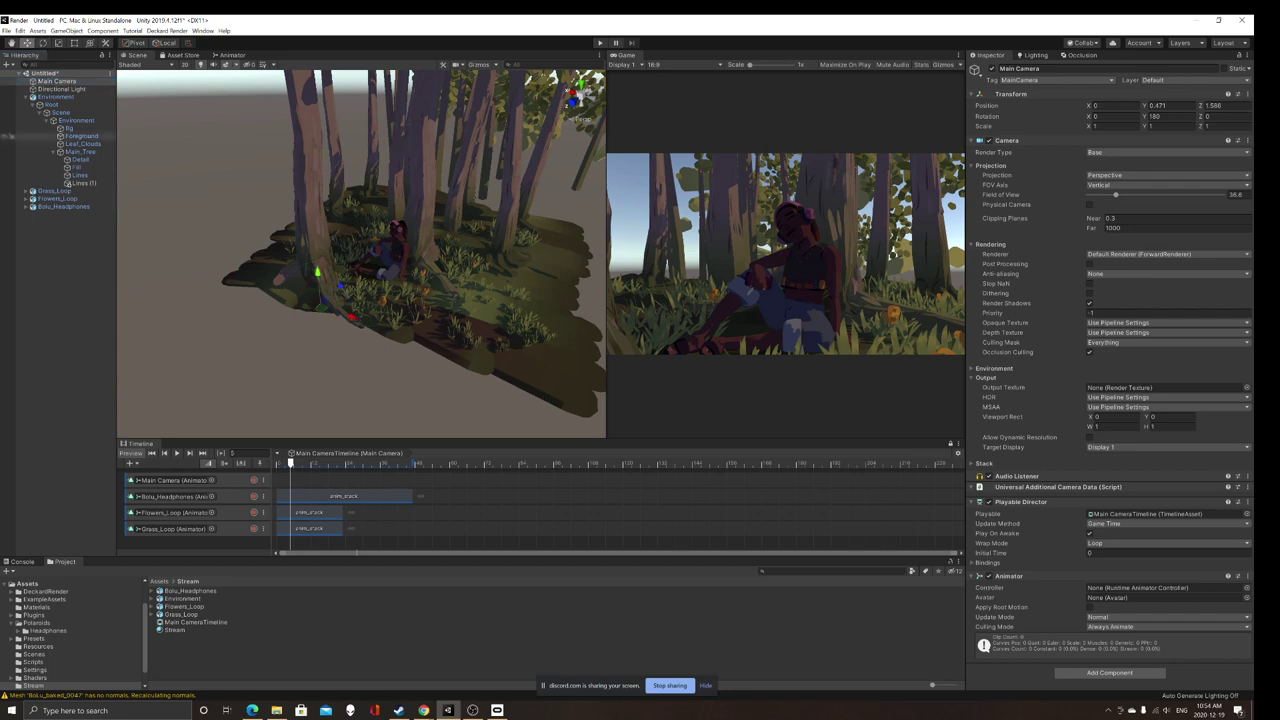
pyautogui.moveTo(340, 286)
pyautogui.mouseDown()
pyautogui.moveTo(367, 265)
pyautogui.moveTo(315, 304)
pyautogui.moveTo(342, 285)
pyautogui.mouseUp()
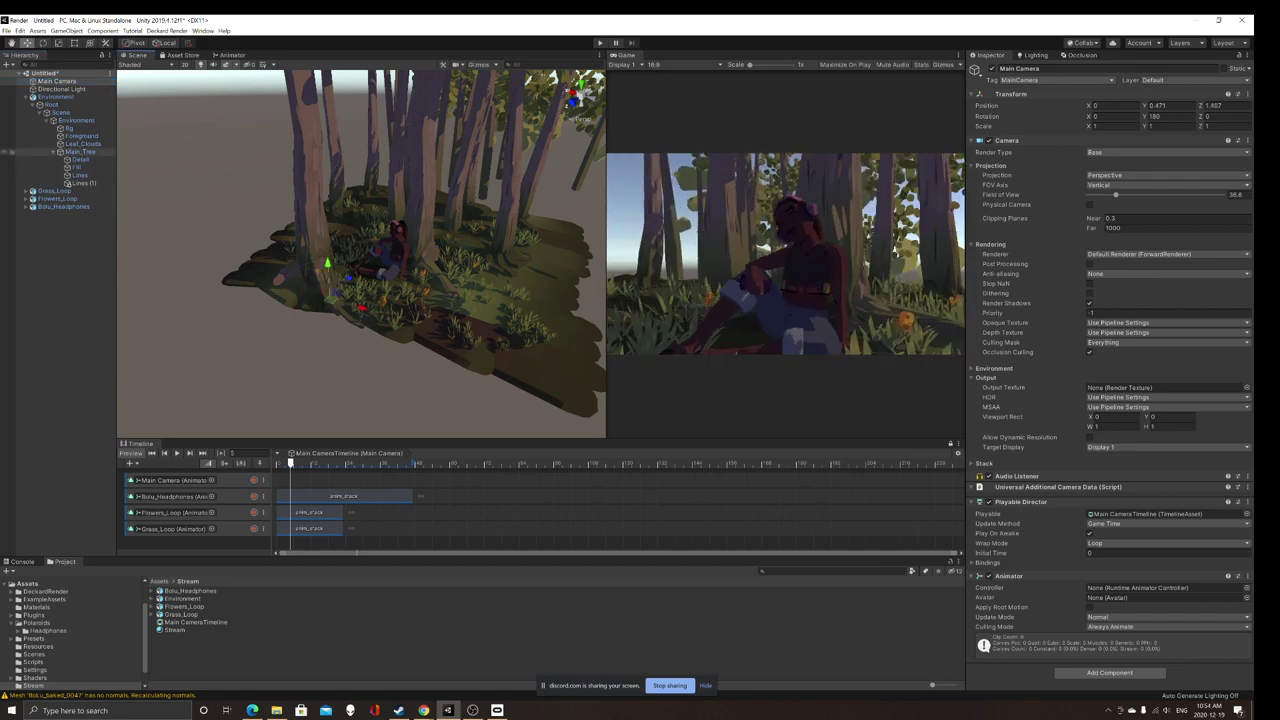
# Step: Lower the Noise Scale of the Lines (1) distortion material to about 14.91, and move the Main Camera to about Y 0.491, Z 1.514
pyautogui.click(82, 183)
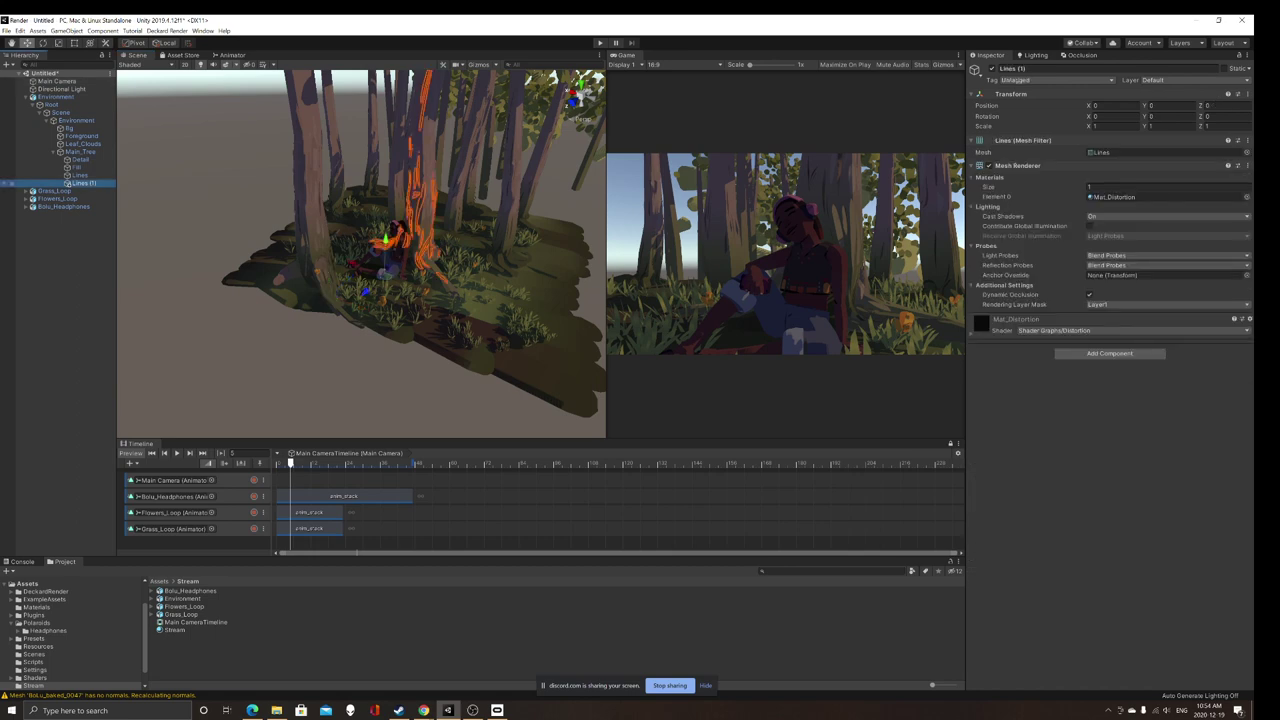
pyautogui.click(971, 333)
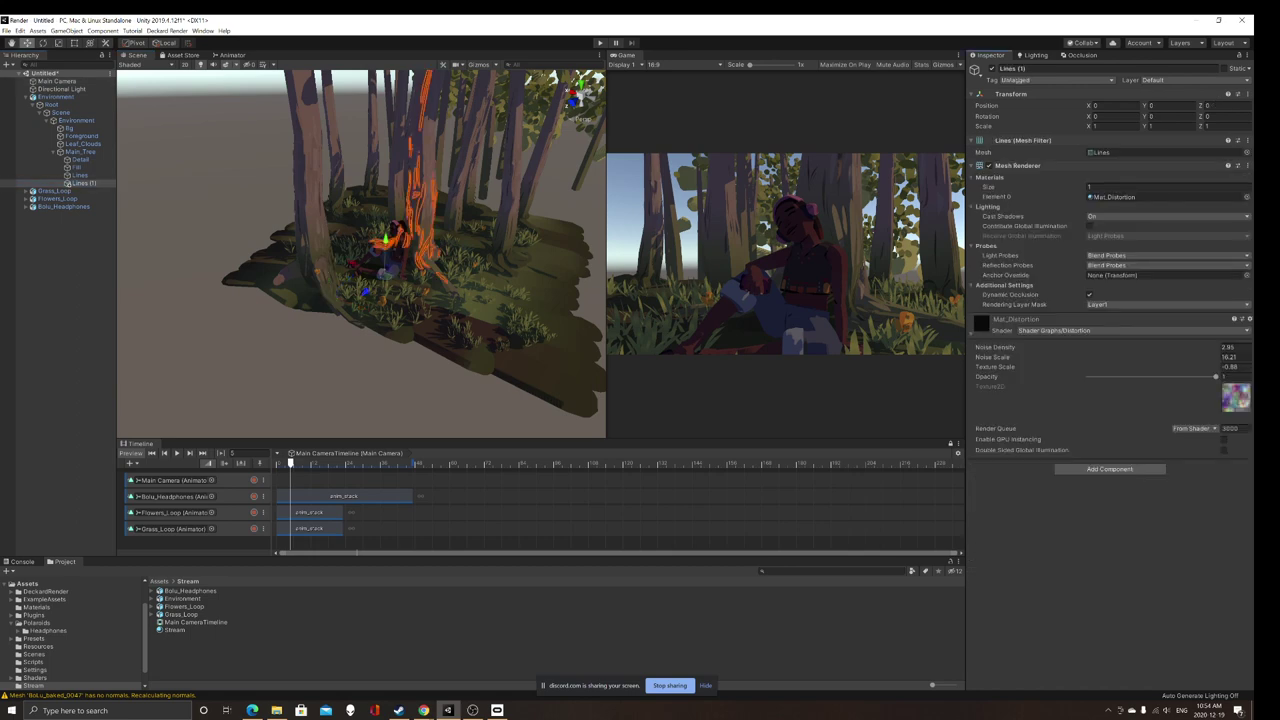
pyautogui.moveTo(994, 357)
pyautogui.mouseDown()
pyautogui.moveTo(965, 357)
pyautogui.moveTo(988, 357)
pyautogui.mouseUp()
pyautogui.click(57, 81)
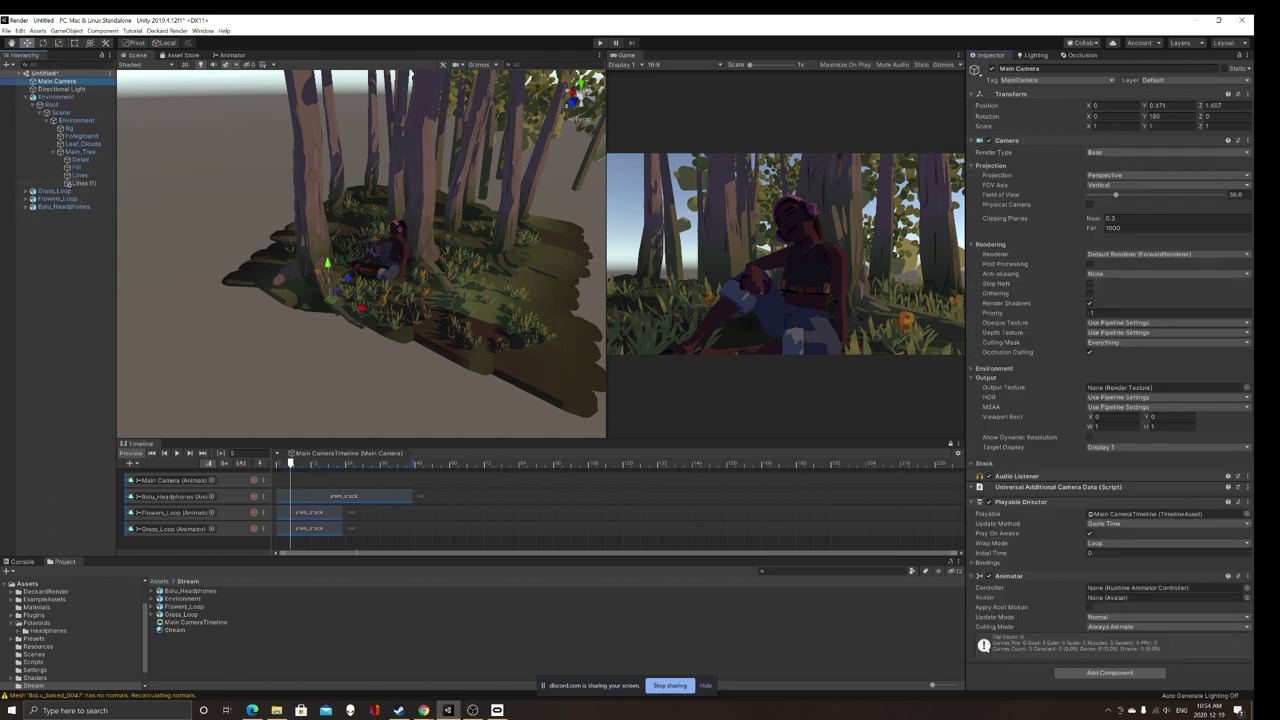
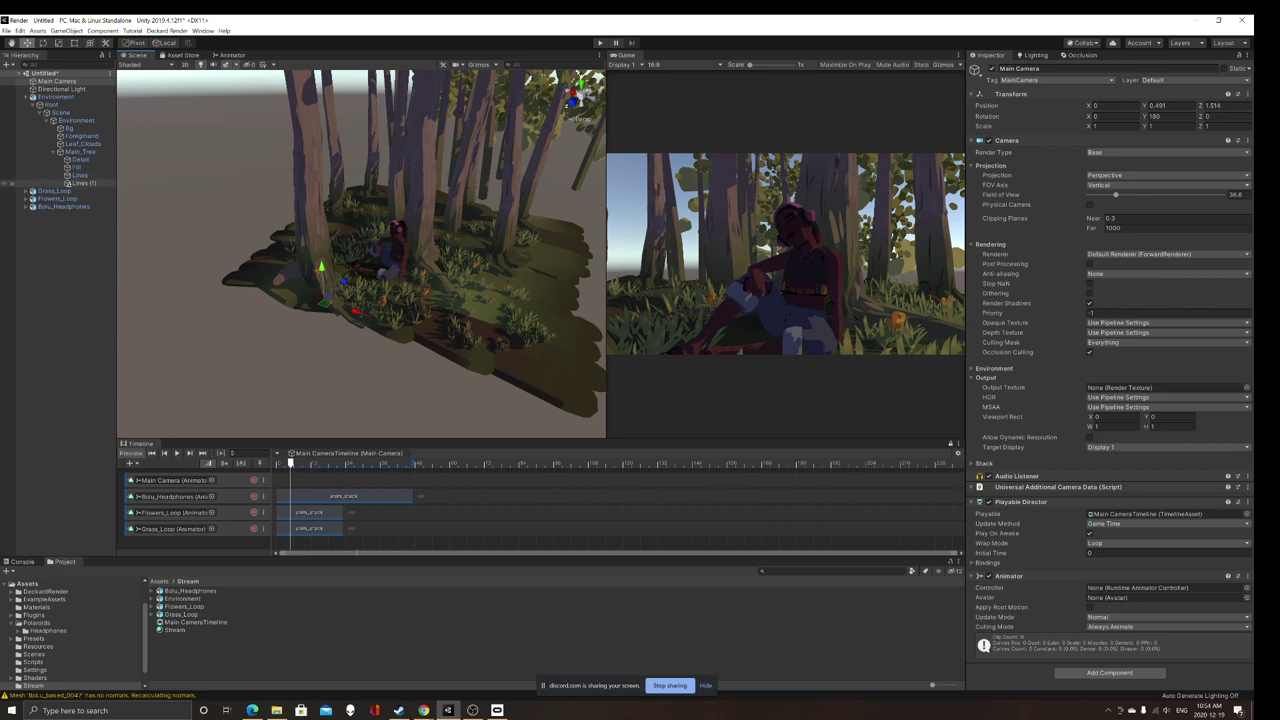
# Step: Fine-tune the Noise Scale and Noise Density of the Mat_Distortion material on Lines (1), and deselect the object
pyautogui.click(80, 183)
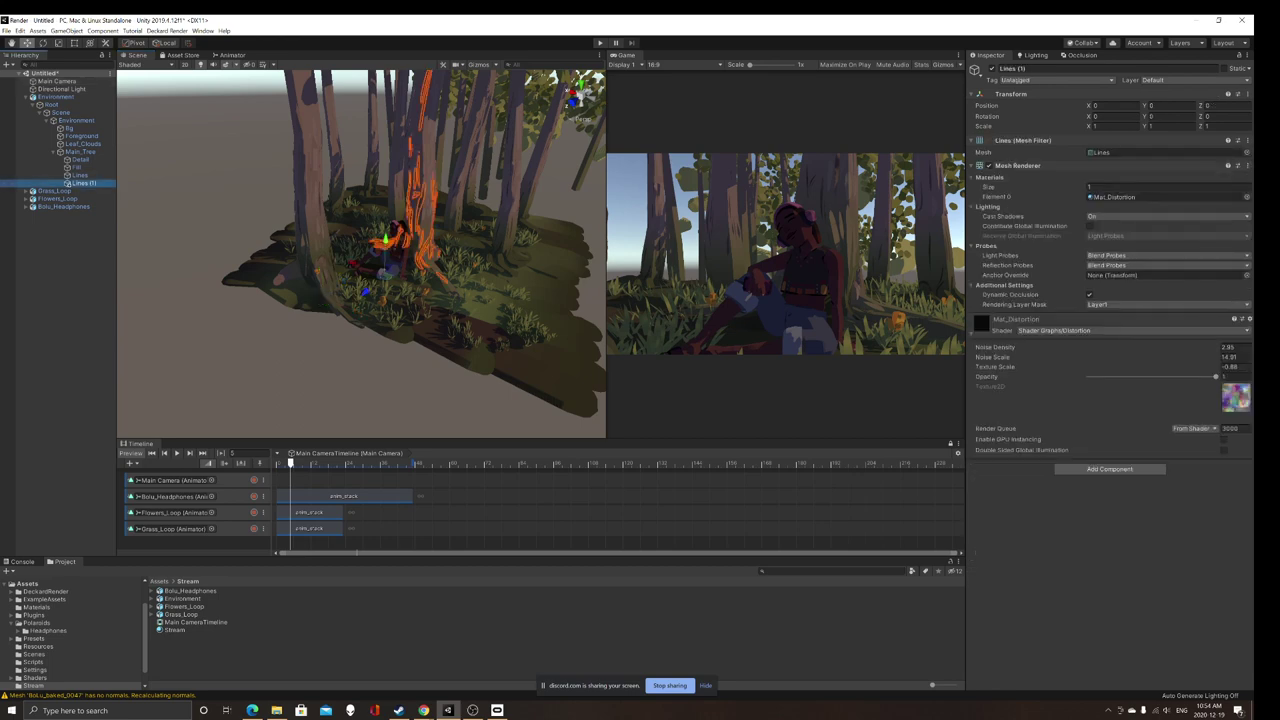
pyautogui.click(994, 357)
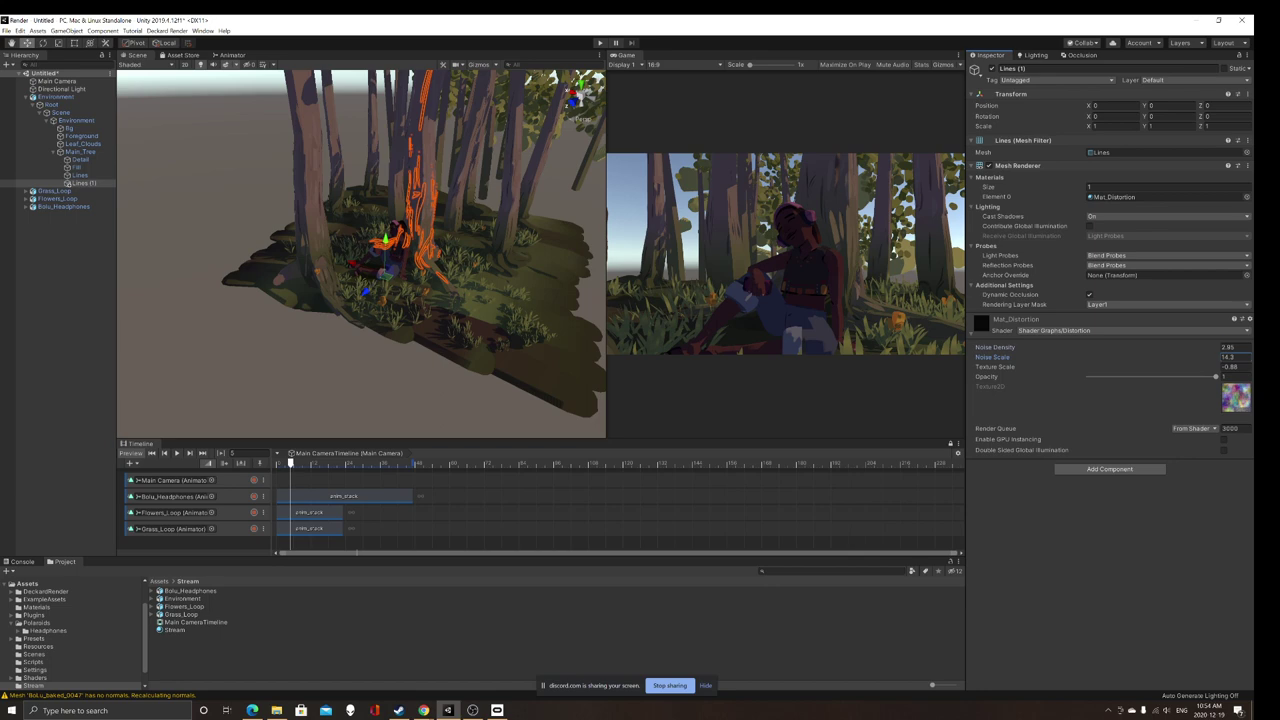
pyautogui.moveTo(995, 347); pyautogui.dragTo(865, 347)
pyautogui.moveTo(943, 347); pyautogui.dragTo(1010, 347)
pyautogui.moveTo(995, 357); pyautogui.dragTo(950, 357)
pyautogui.click(60, 300)
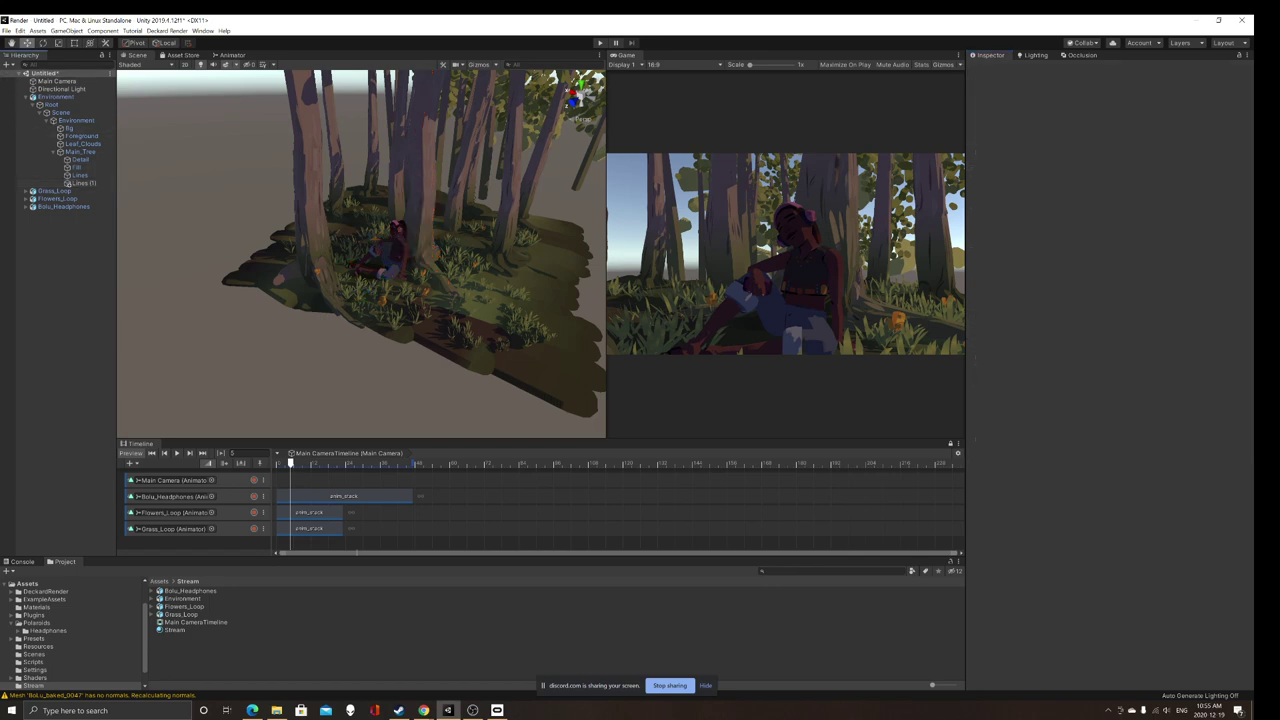
# Step: Enable fog in the scene's lighting settings and sample the fog colour from the pale sky in the Game view
pyautogui.moveTo(380, 250)
pyautogui.keyDown('alt'); pyautogui.mouseDown()
pyautogui.moveTo(415, 285)
pyautogui.moveTo(380, 245)
pyautogui.mouseUp(); pyautogui.keyUp('alt')
pyautogui.scroll(-3, 400, 270)
pyautogui.scroll(5, 385, 250)
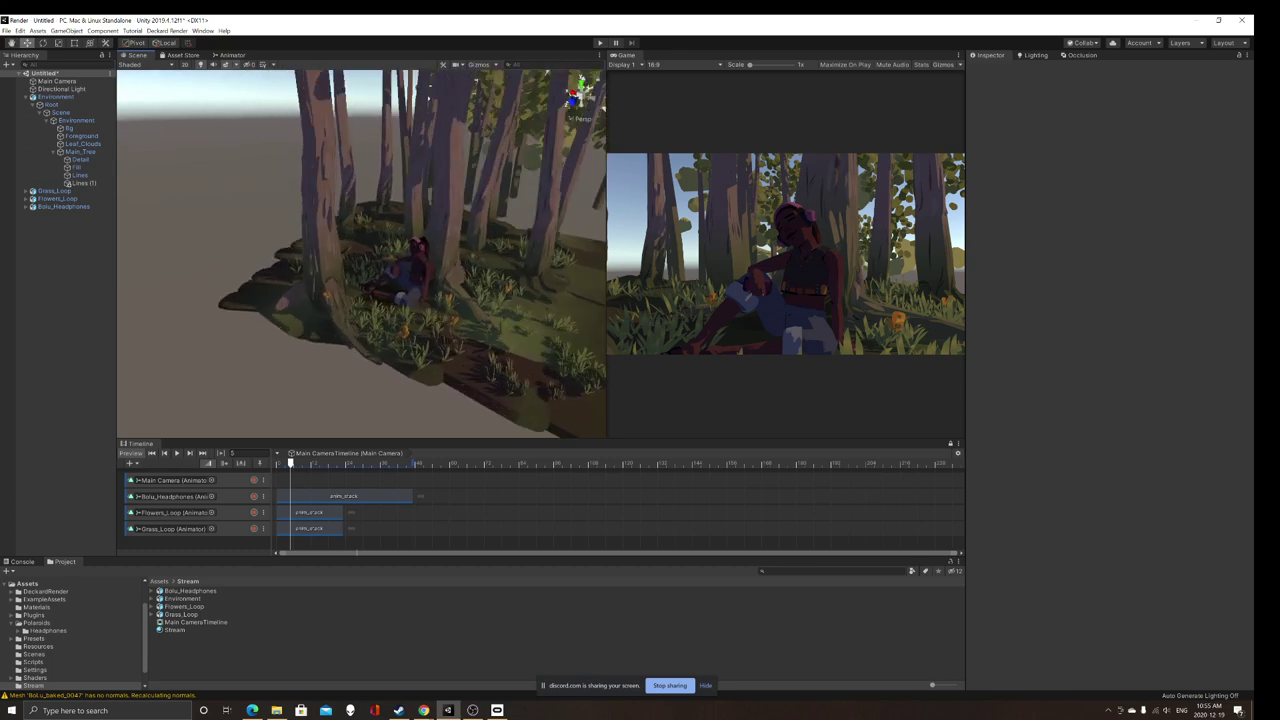
pyautogui.click(1035, 55)
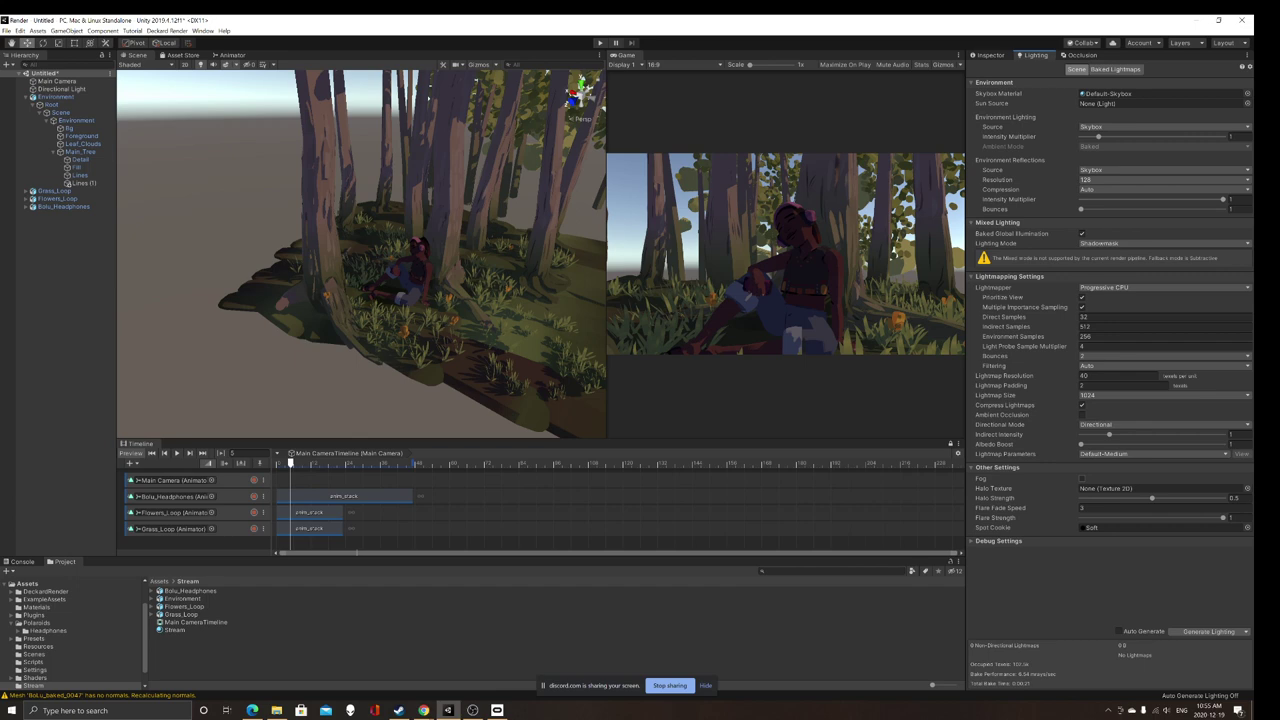
pyautogui.click(1082, 479)
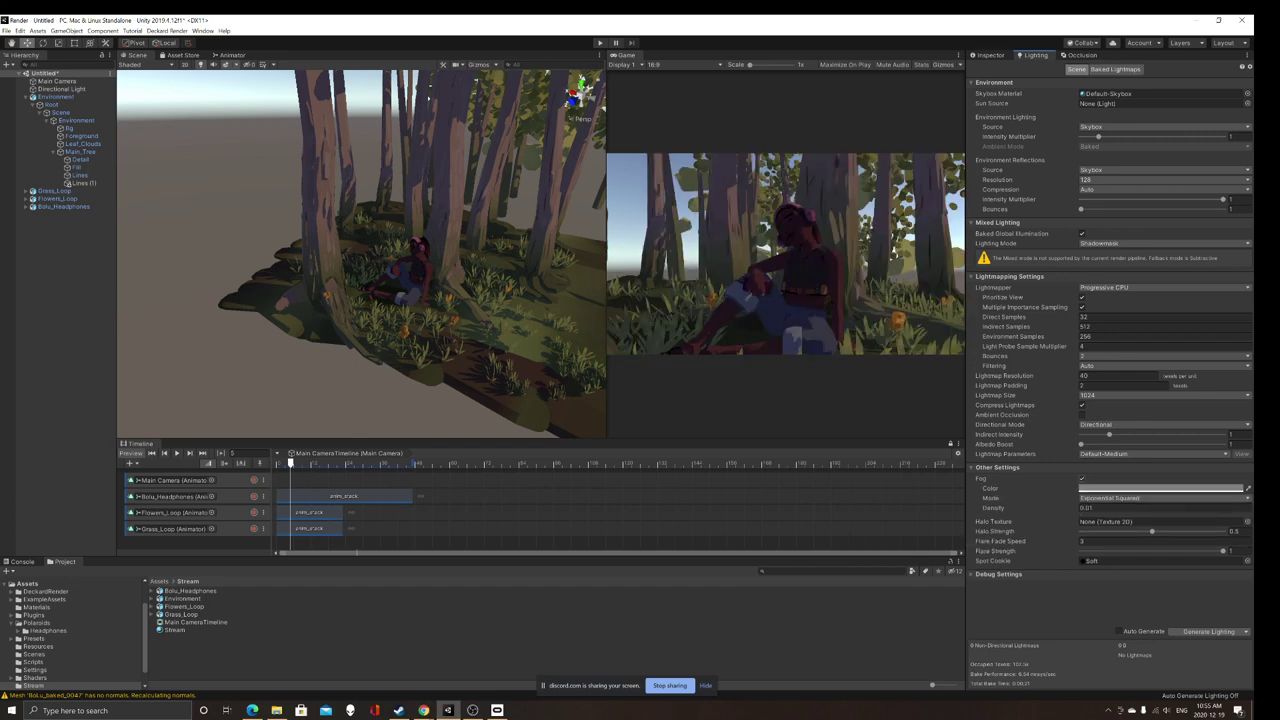
pyautogui.click(1130, 489)
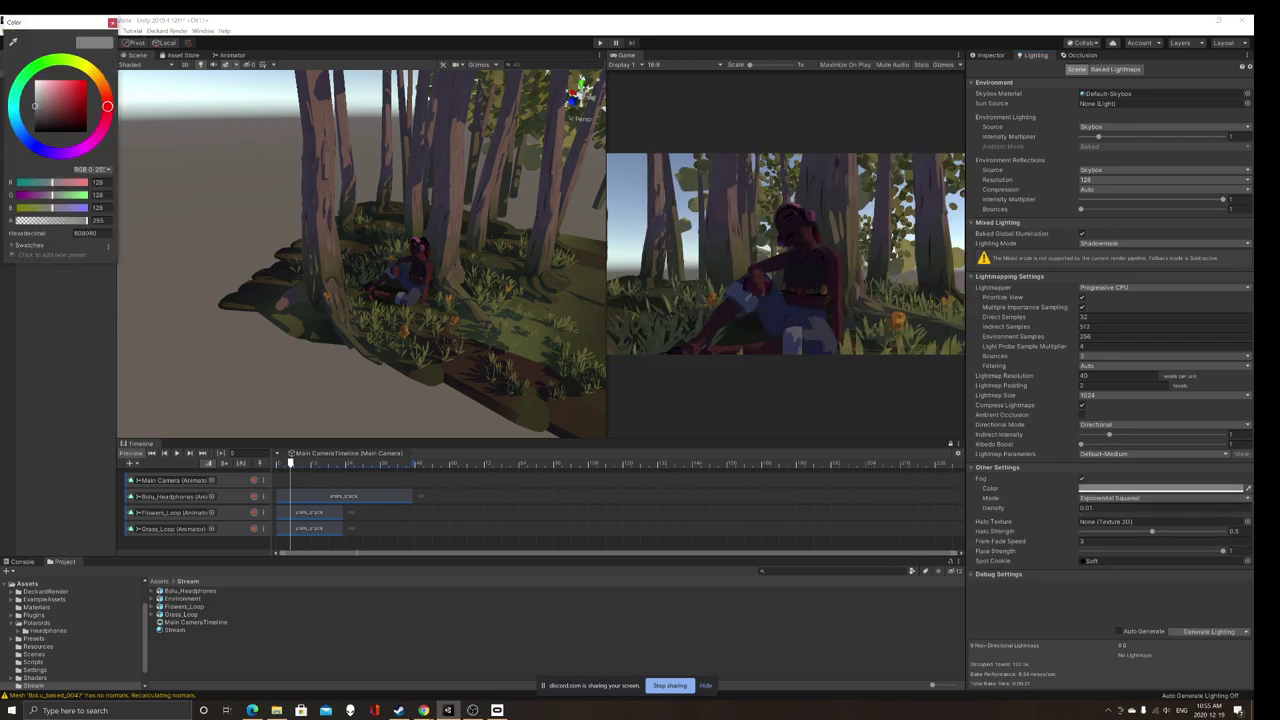
pyautogui.click(1248, 488)
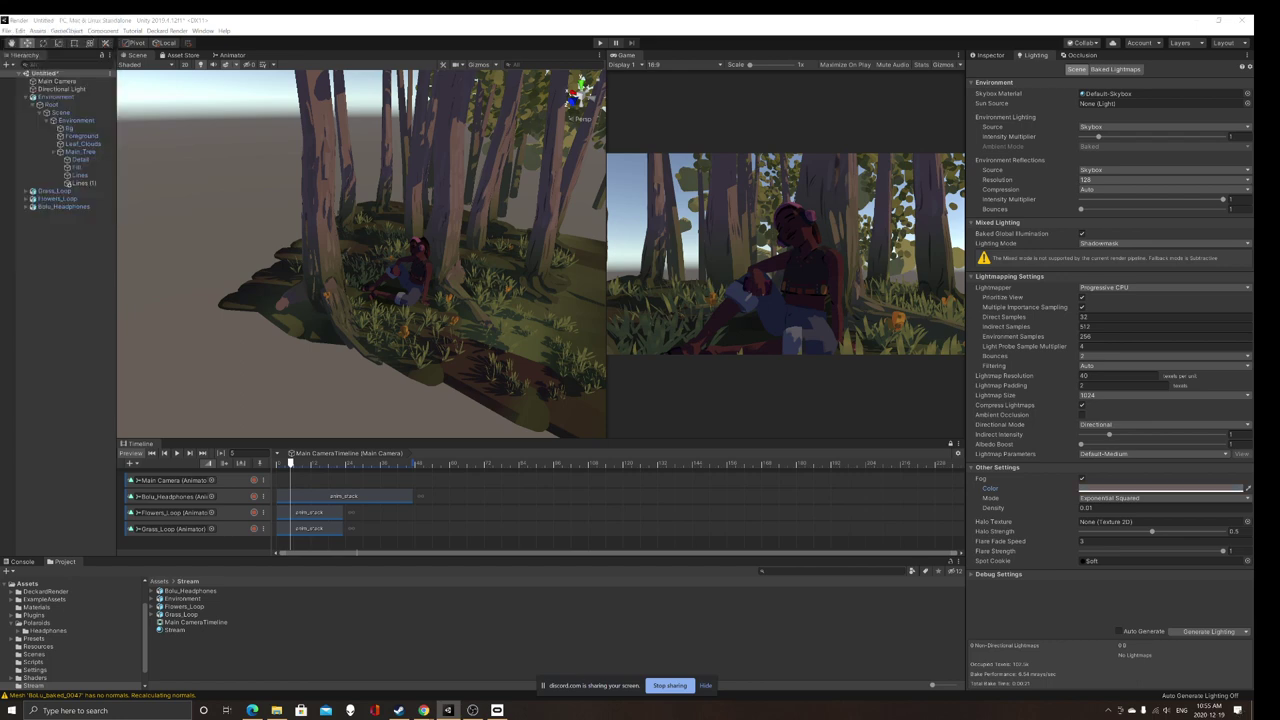
pyautogui.click(735, 248)
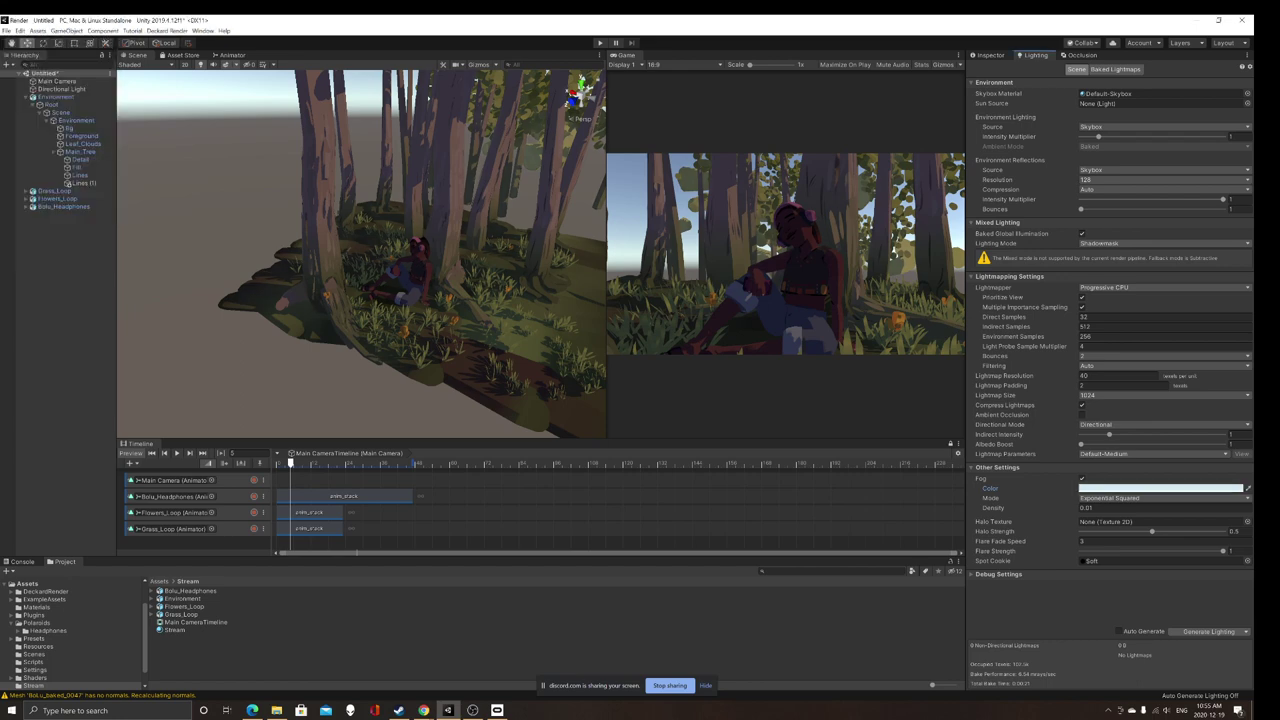
# Step: Set the scene fog's density to 0.02
pyautogui.click(1160, 508)
pyautogui.write('0.2')
pyautogui.moveTo(1008, 508); pyautogui.dragTo(968, 507)
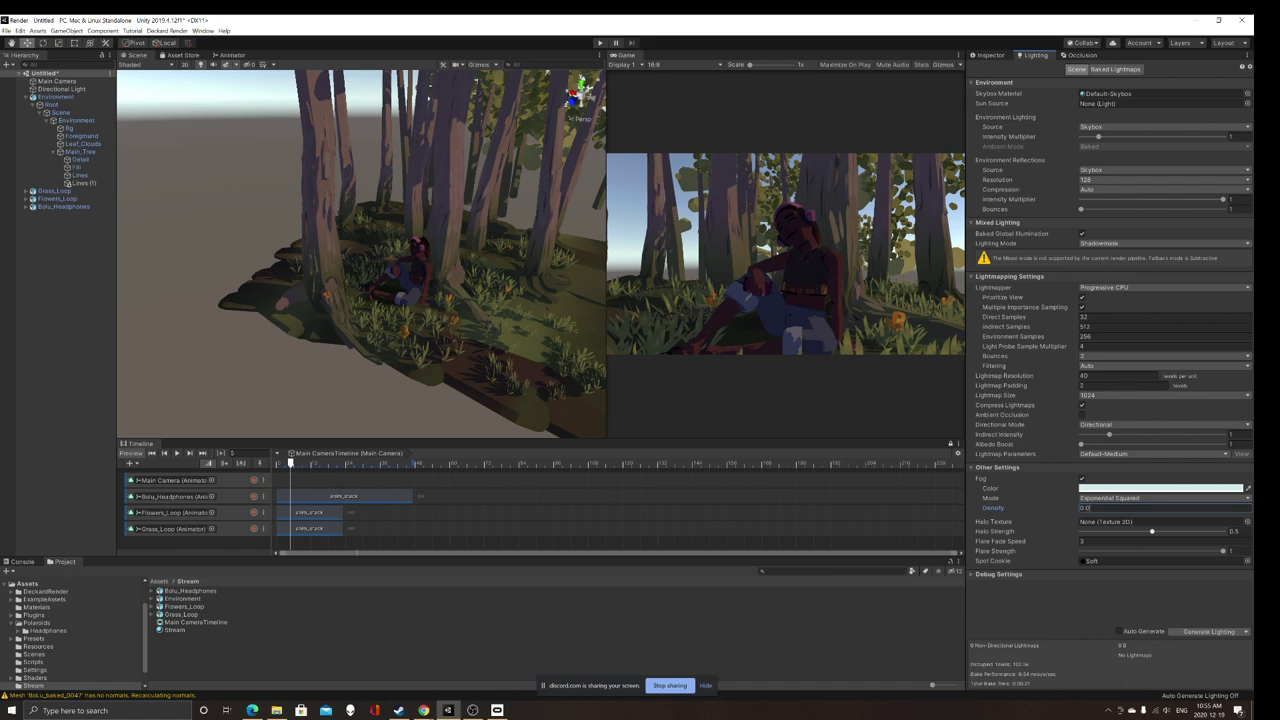
pyautogui.write('2')
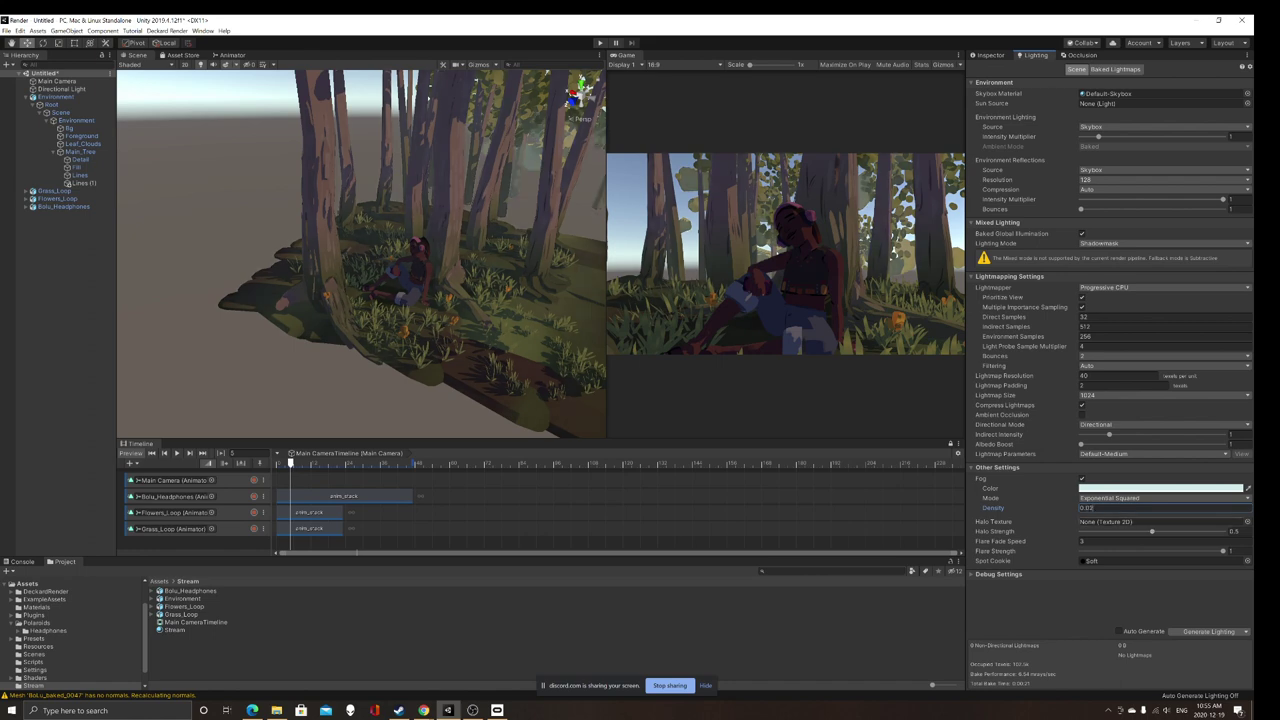
# Step: Add a 3D plane to the scene and set its X rotation to 90
pyautogui.keyDown('alt'); pyautogui.moveTo(330, 250); pyautogui.dragTo(480, 250); pyautogui.keyUp('alt')
pyautogui.scroll(-3, 361, 254)
pyautogui.scroll(3, 361, 254)
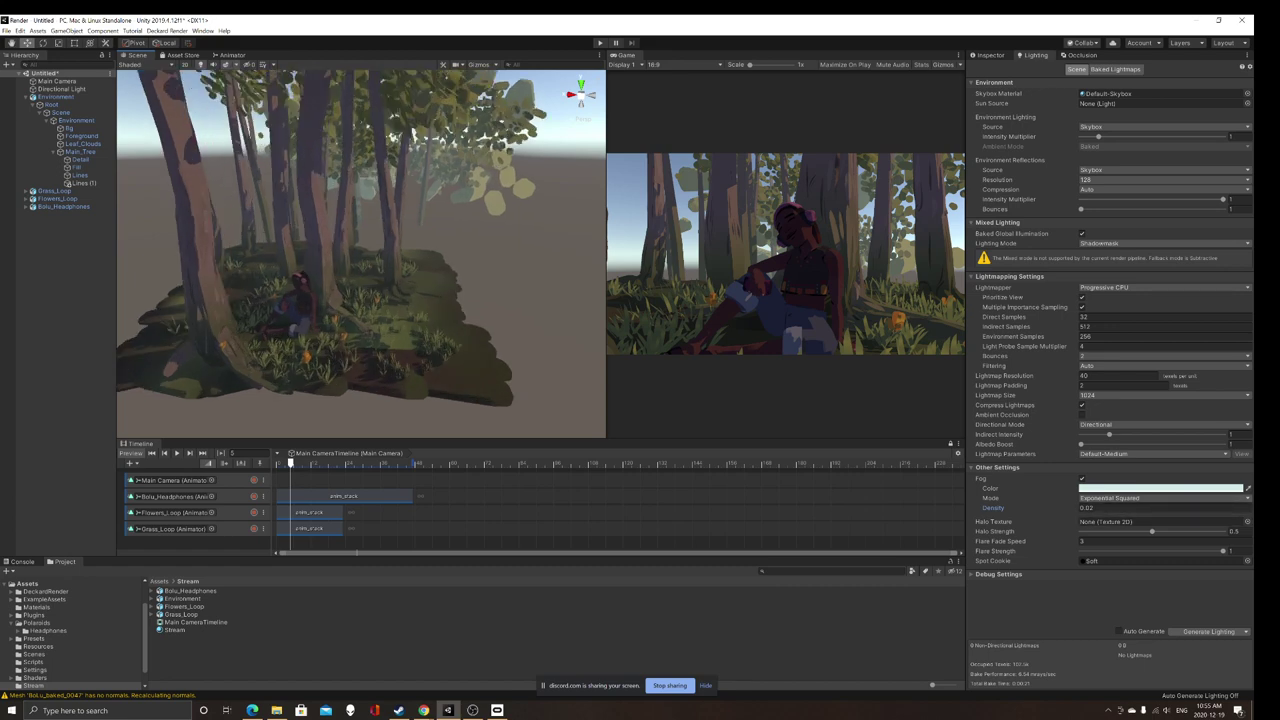
pyautogui.keyDown('alt'); pyautogui.moveTo(361, 254); pyautogui.dragTo(310, 250); pyautogui.keyUp('alt')
pyautogui.scroll(4, 361, 254)
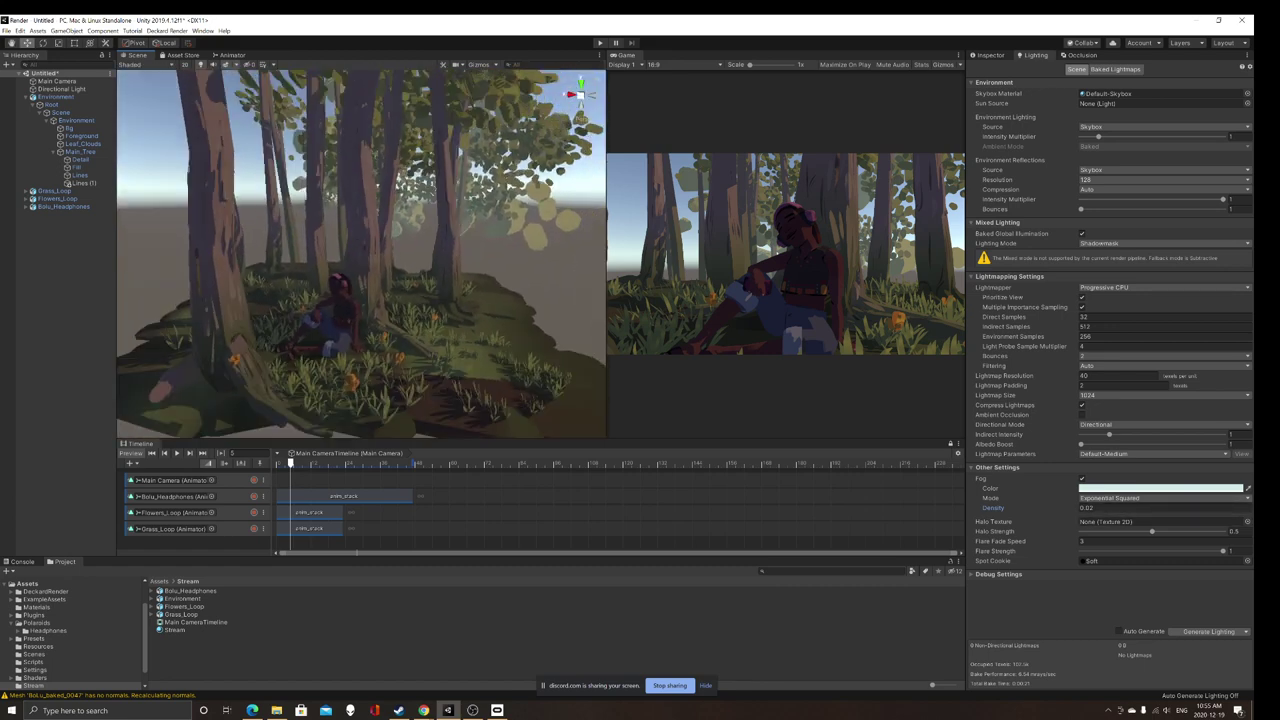
pyautogui.keyDown('alt'); pyautogui.moveTo(190, 195); pyautogui.dragTo(175, 194); pyautogui.keyUp('alt')
pyautogui.rightClick(27, 252)
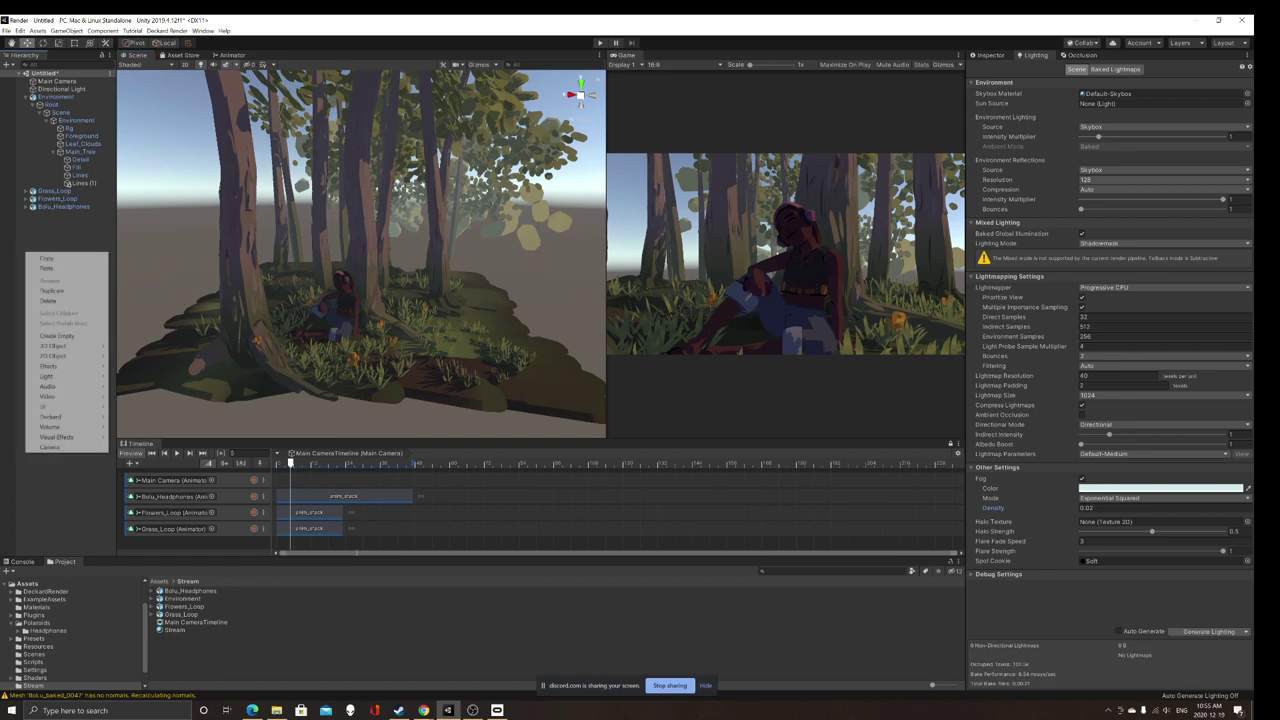
pyautogui.moveTo(65, 345)
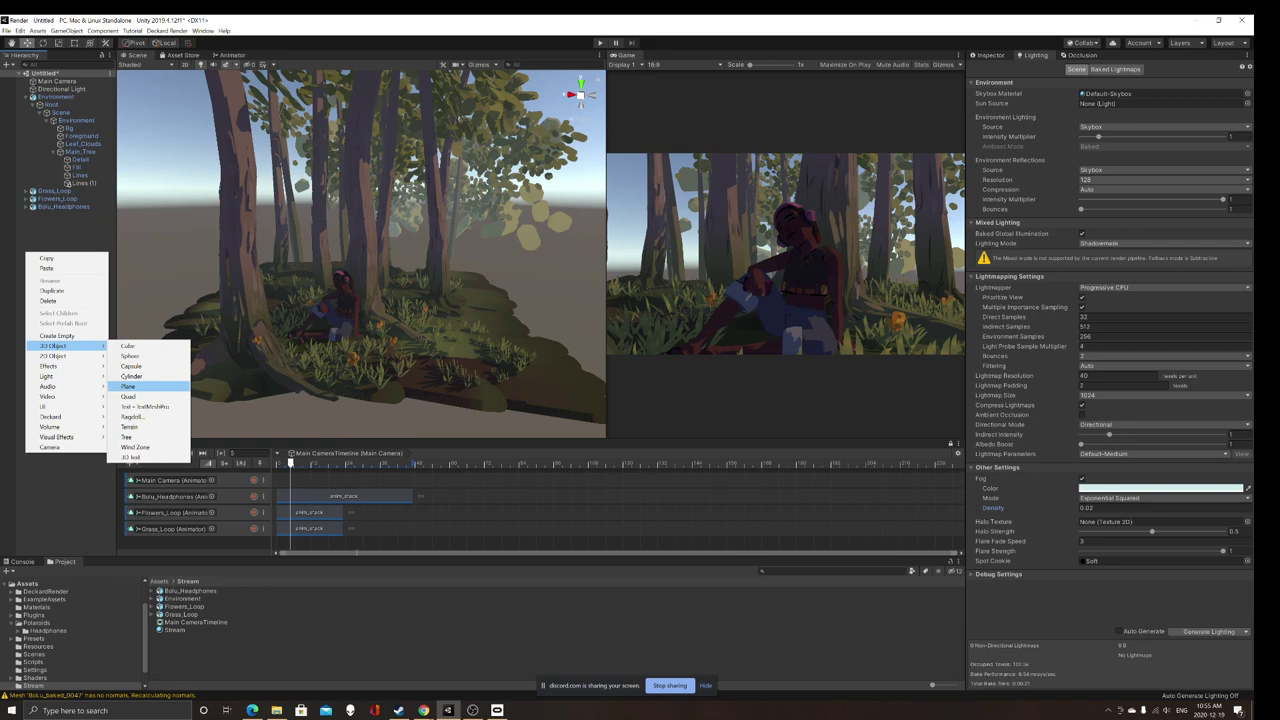
pyautogui.click(130, 386)
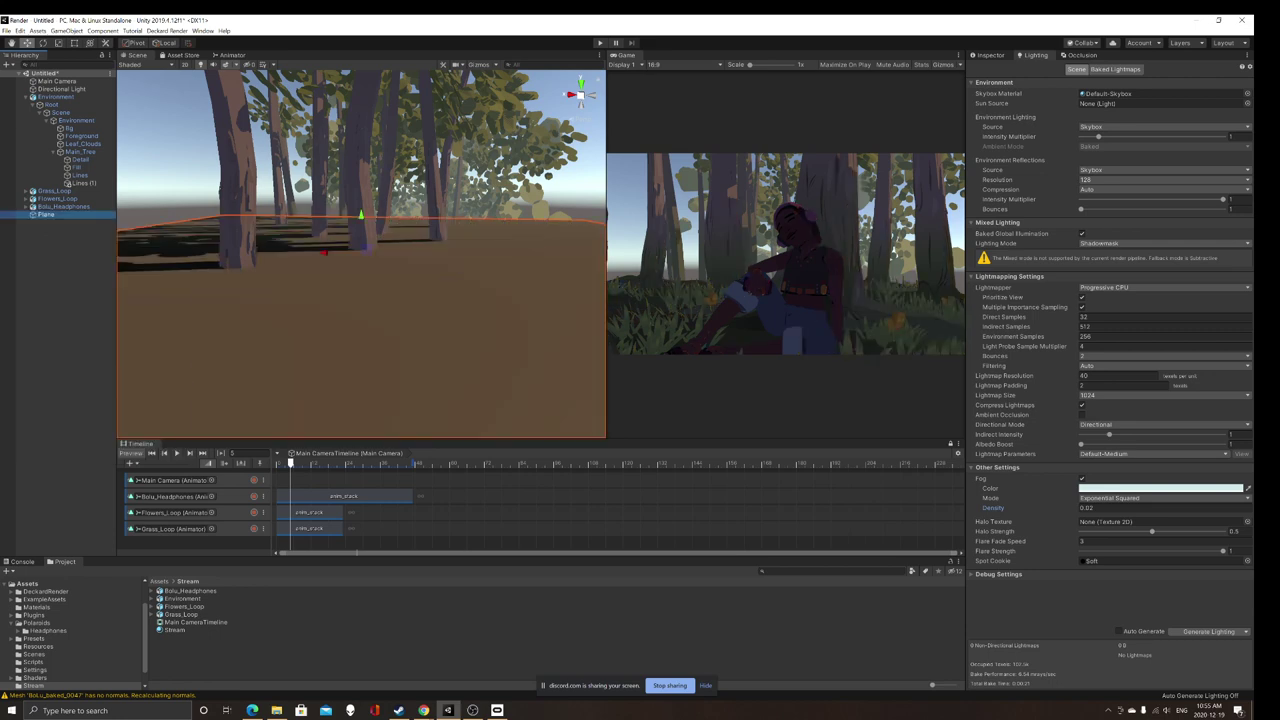
pyautogui.click(990, 55)
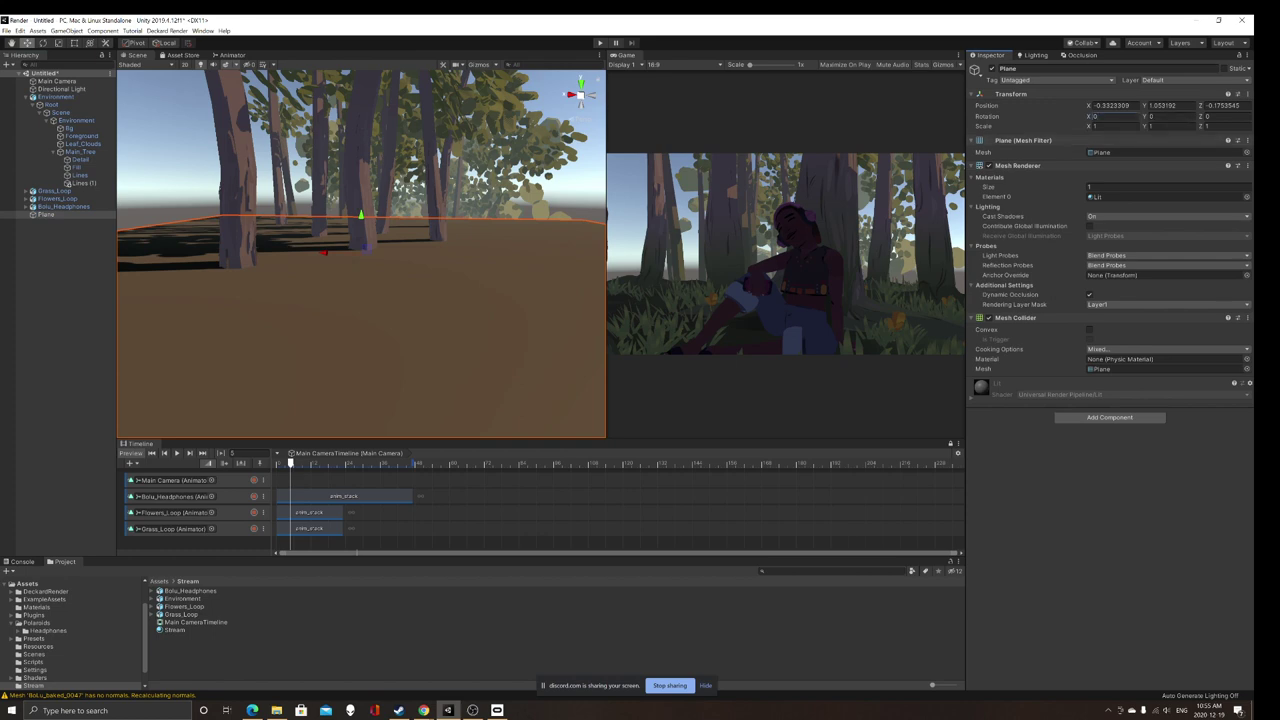
pyautogui.click(1104, 116)
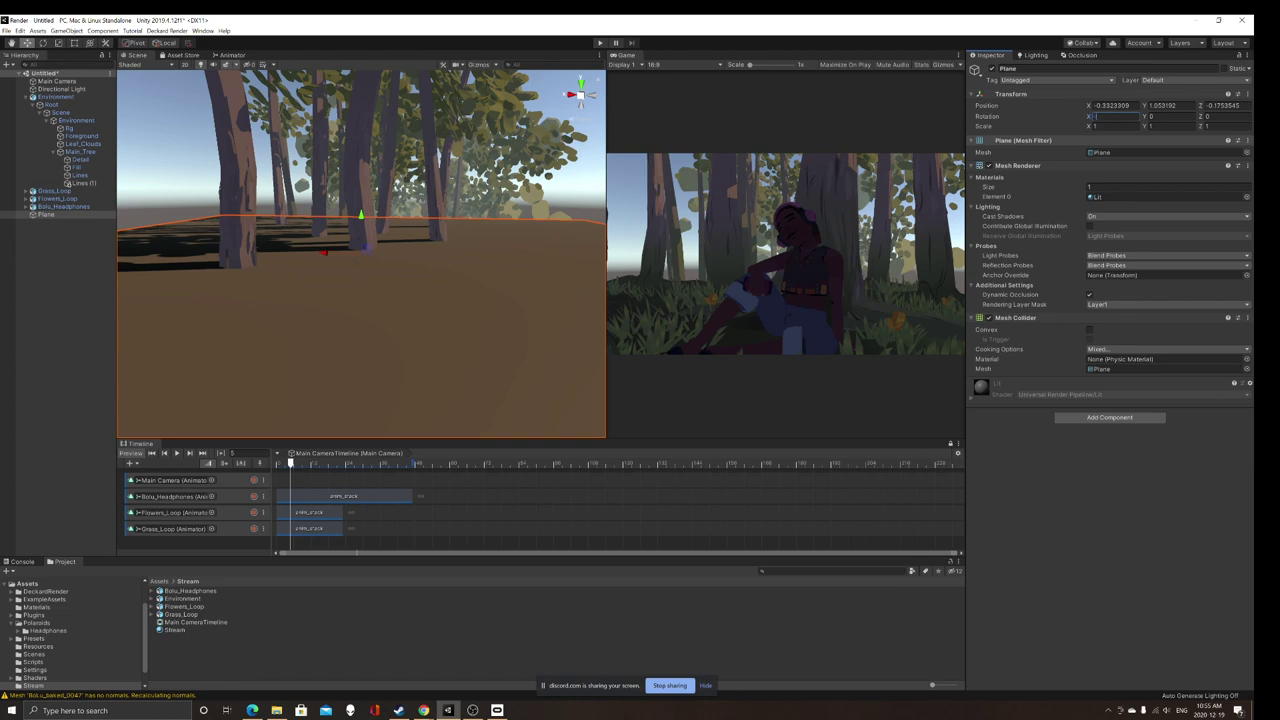
pyautogui.write('90')
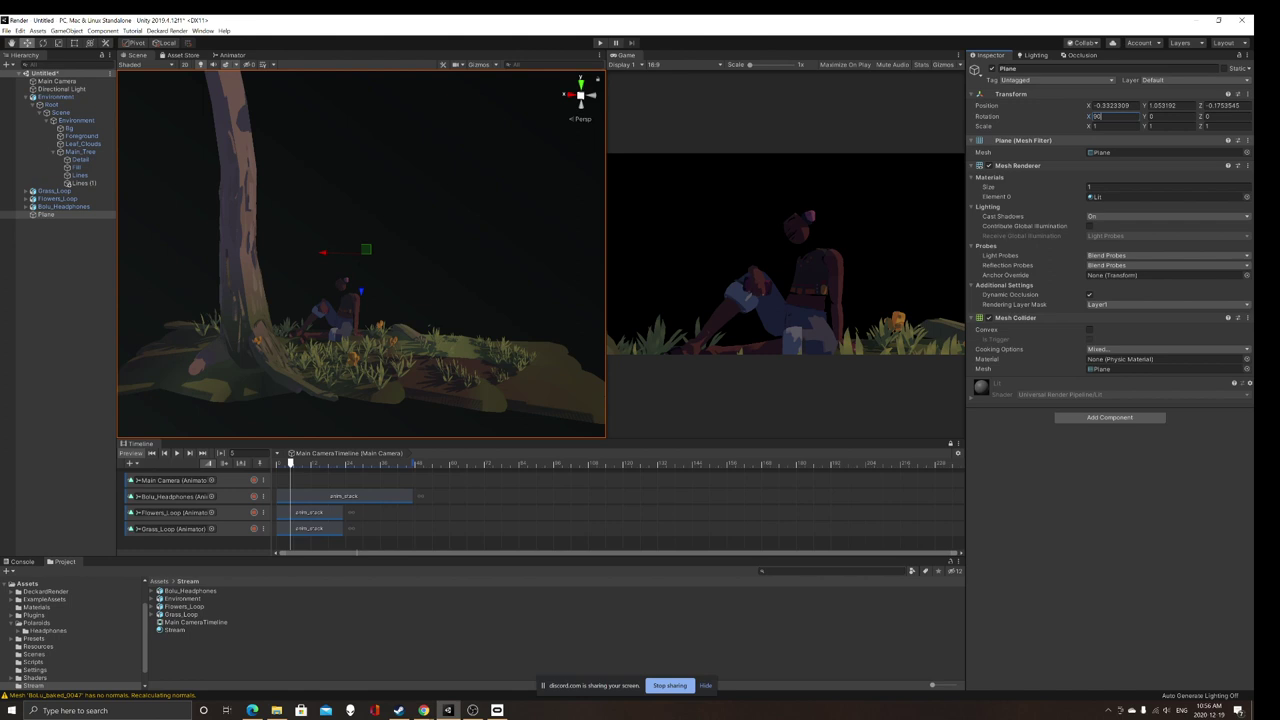
# Step: Move the plane back along Z behind the seated character and her tree, to about Z -1.5
pyautogui.moveTo(362, 254); pyautogui.dragTo(300, 275, button='right')
pyautogui.scroll(-3, 361, 254)
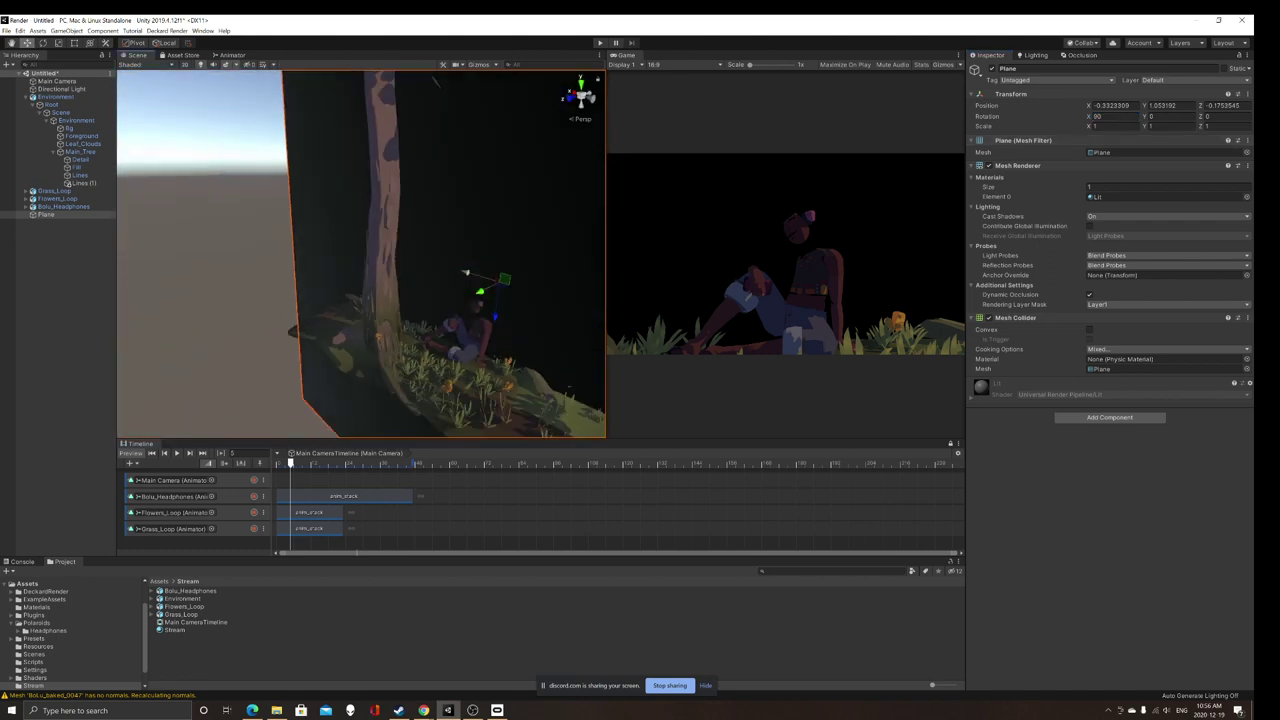
pyautogui.moveTo(480, 291); pyautogui.dragTo(528, 269)
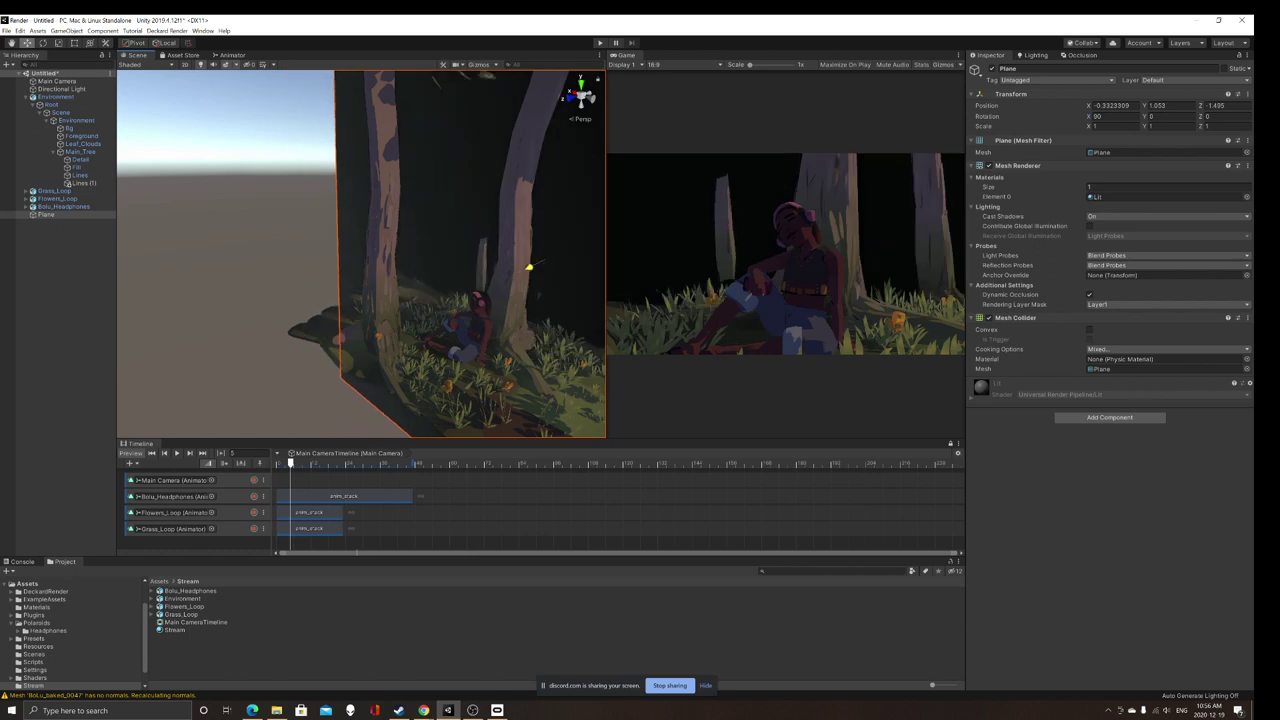
# Step: Assign the Mat_Fog material to the plane and move it forward past the character toward the camera, to about Z 1.55
pyautogui.click(1247, 197)
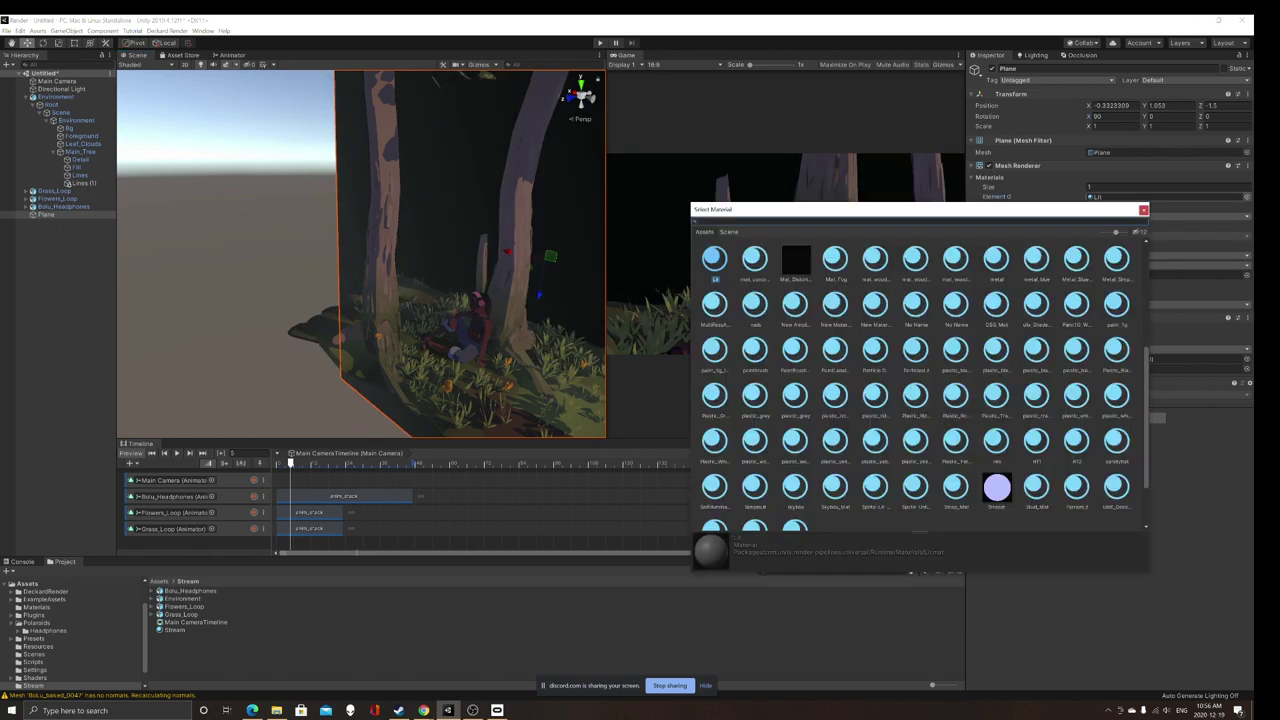
pyautogui.write('fog')
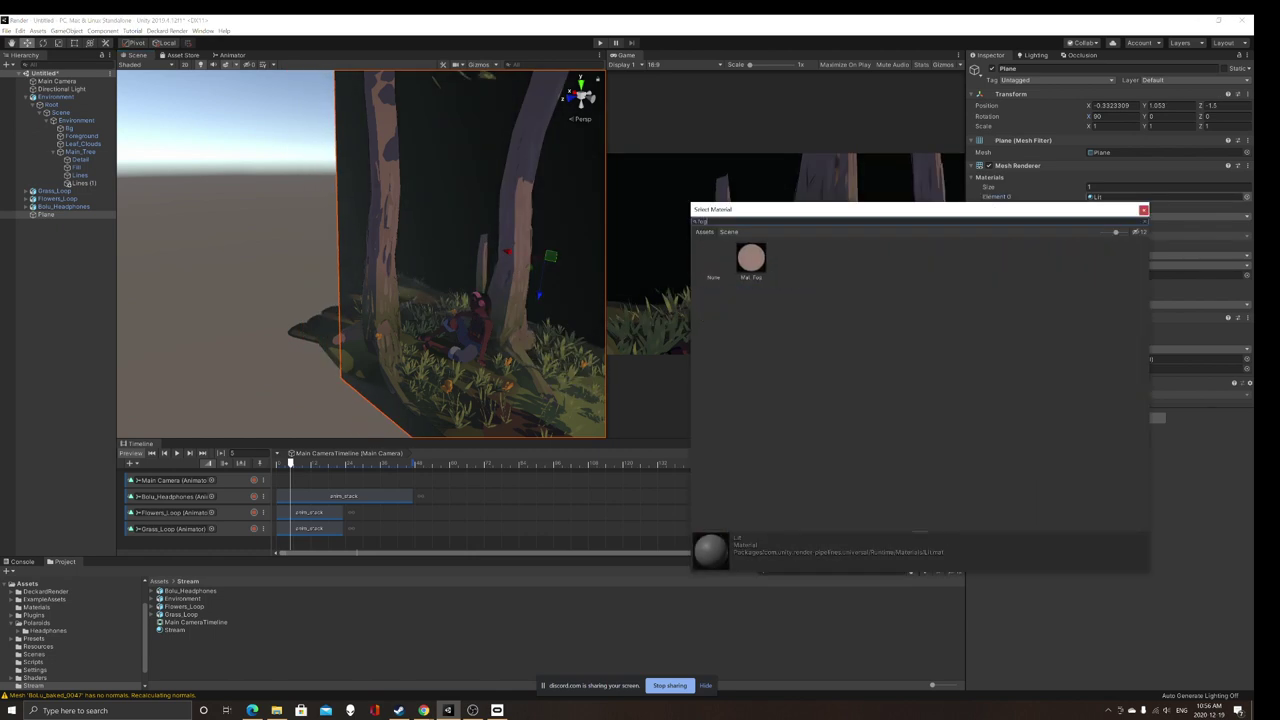
pyautogui.doubleClick(751, 258)
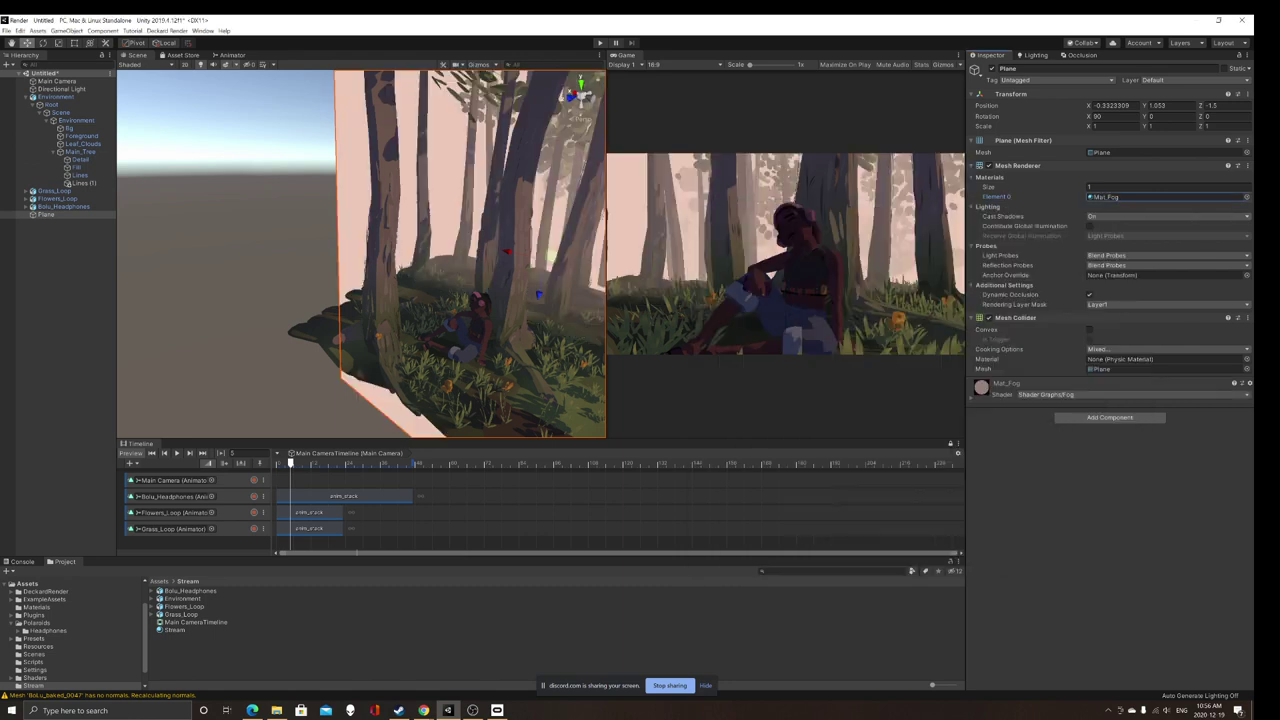
pyautogui.moveTo(360, 254); pyautogui.dragTo(372, 260, button='right')
pyautogui.moveTo(491, 248); pyautogui.dragTo(341, 333)
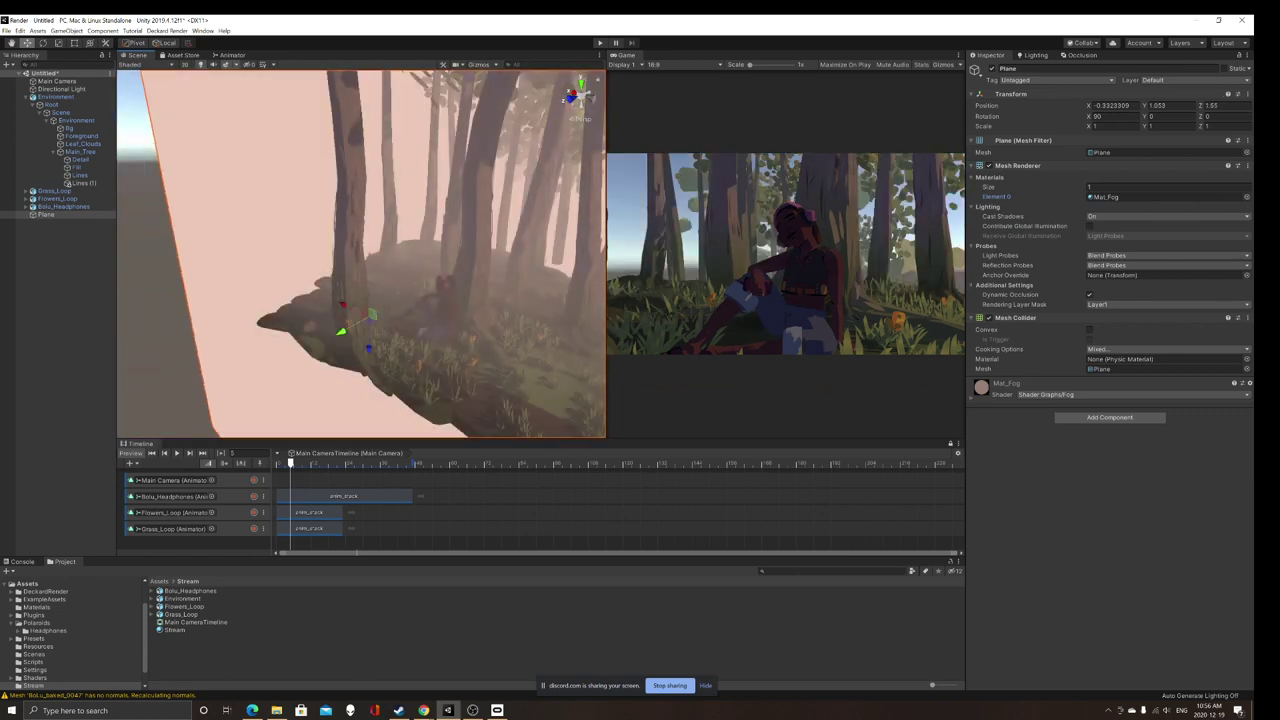
# Step: Move the fog plane back along Z behind the seated character and her tree, to about Z -0.84
pyautogui.moveTo(341, 333); pyautogui.dragTo(346, 345, button='right')
pyautogui.keyDown('alt'); pyautogui.moveTo(420, 315); pyautogui.dragTo(465, 262); pyautogui.keyUp('alt')
pyautogui.scroll(-3, 312, 275)
pyautogui.scroll(-3, 440, 265)
pyautogui.keyDown('alt'); pyautogui.moveTo(385, 252); pyautogui.dragTo(455, 245); pyautogui.keyUp('alt')
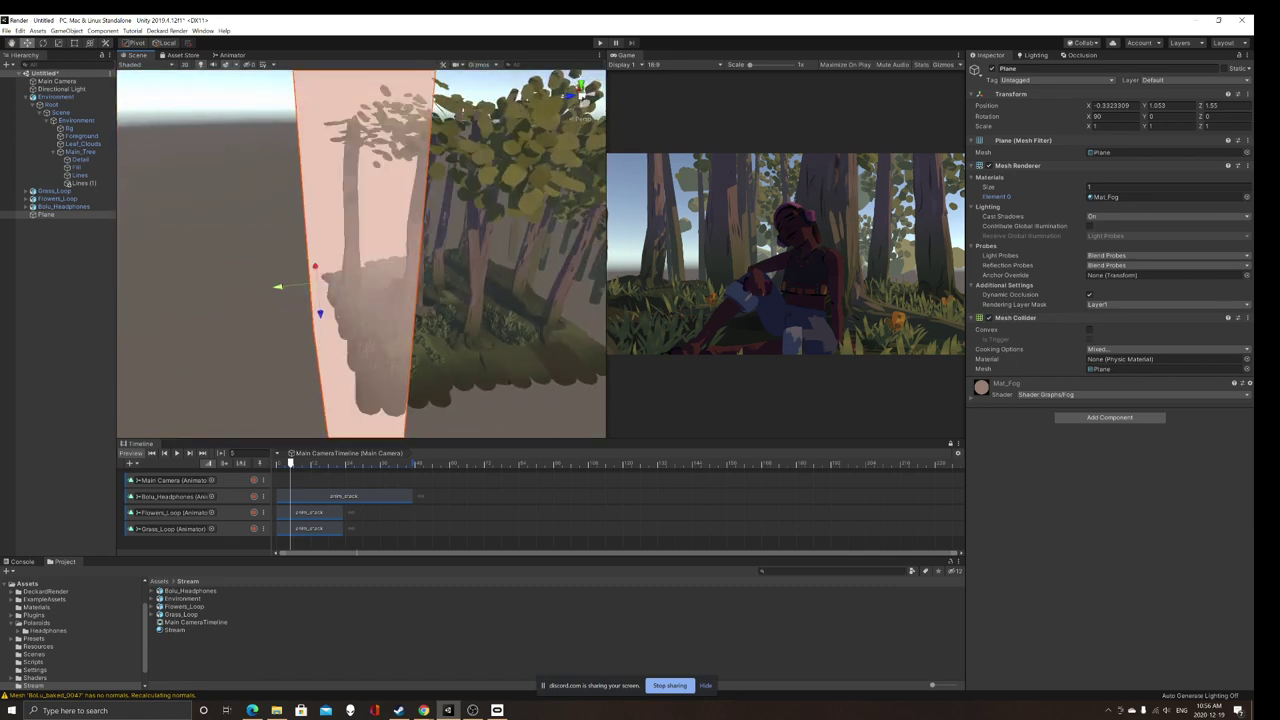
pyautogui.moveTo(278, 287); pyautogui.dragTo(388, 275)
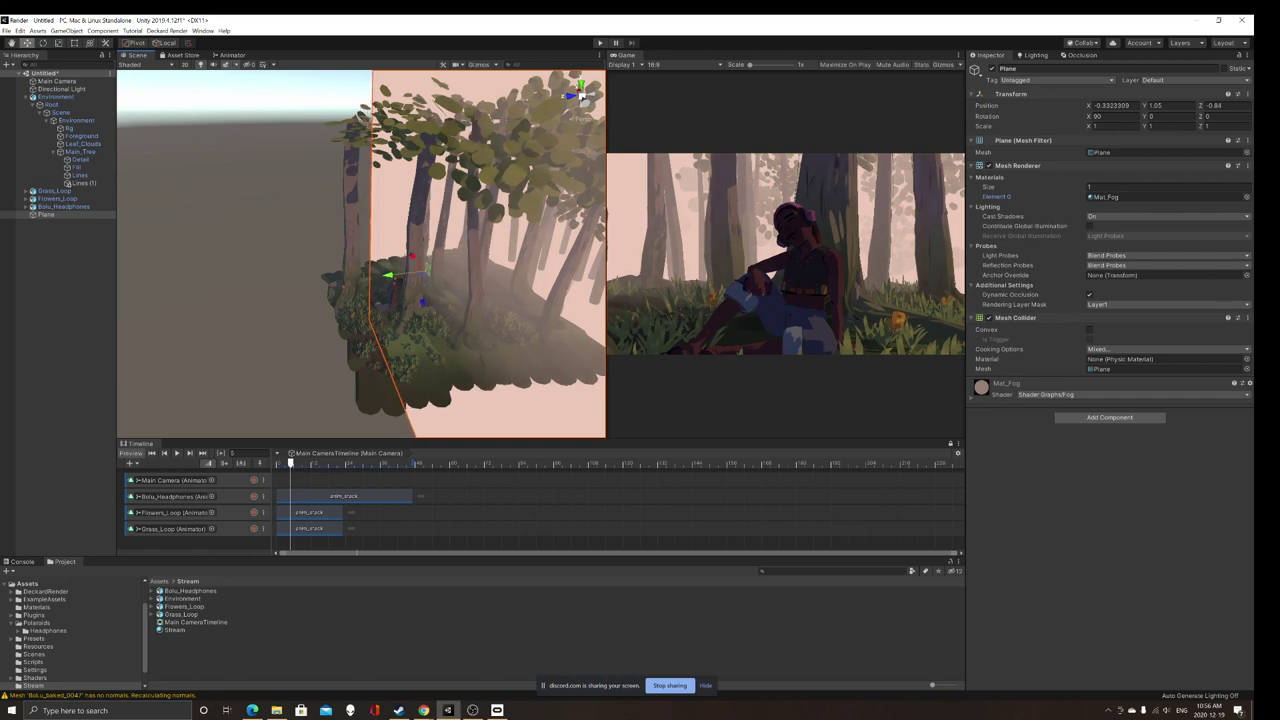
# Step: Set the main camera's field of view to about 41.8 and shift the camera sideways to about X 0.19
pyautogui.moveTo(600, 201); pyautogui.dragTo(590, 192, button='right')
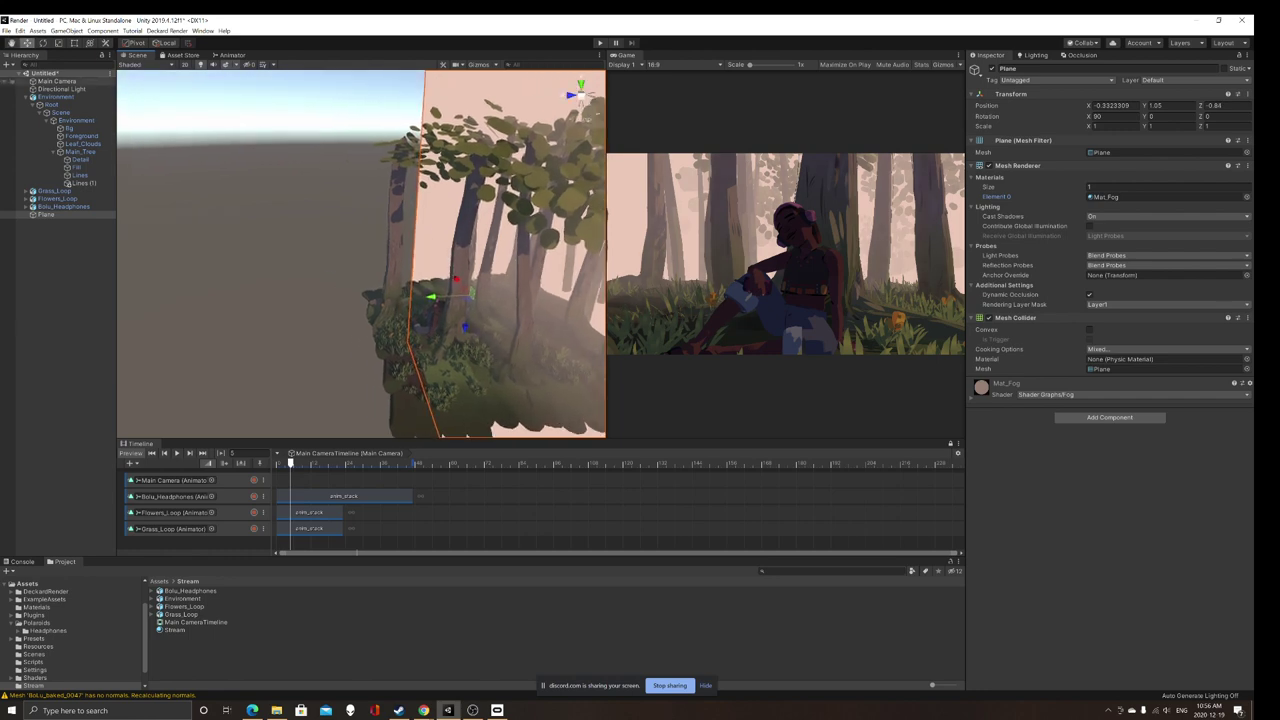
pyautogui.click(57, 81)
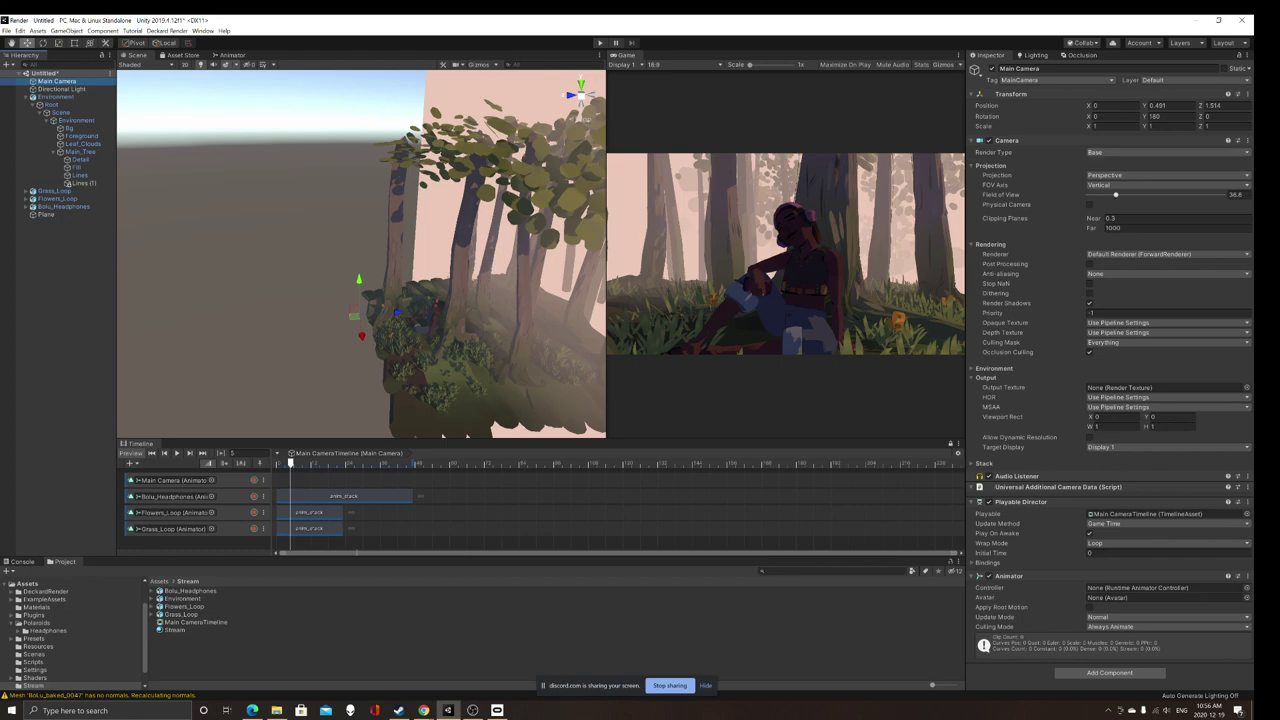
pyautogui.moveTo(1116, 195); pyautogui.dragTo(1119, 194)
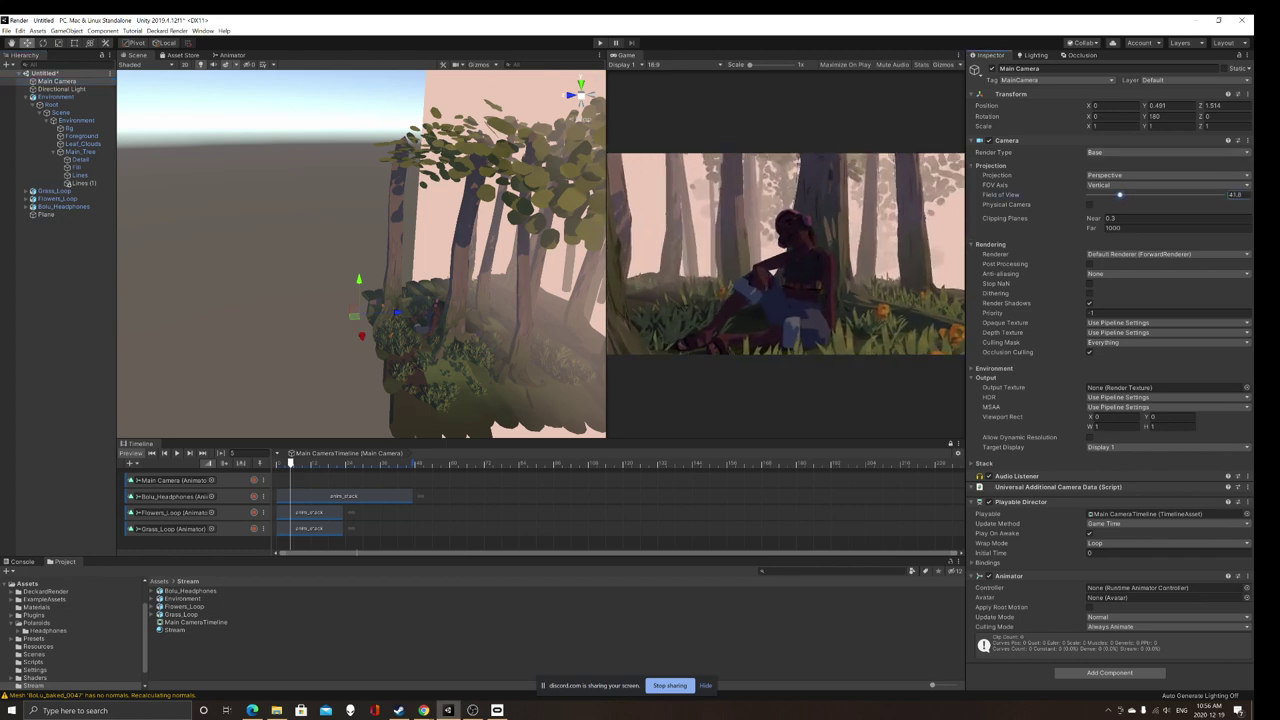
pyautogui.moveTo(361, 336); pyautogui.dragTo(361, 330)
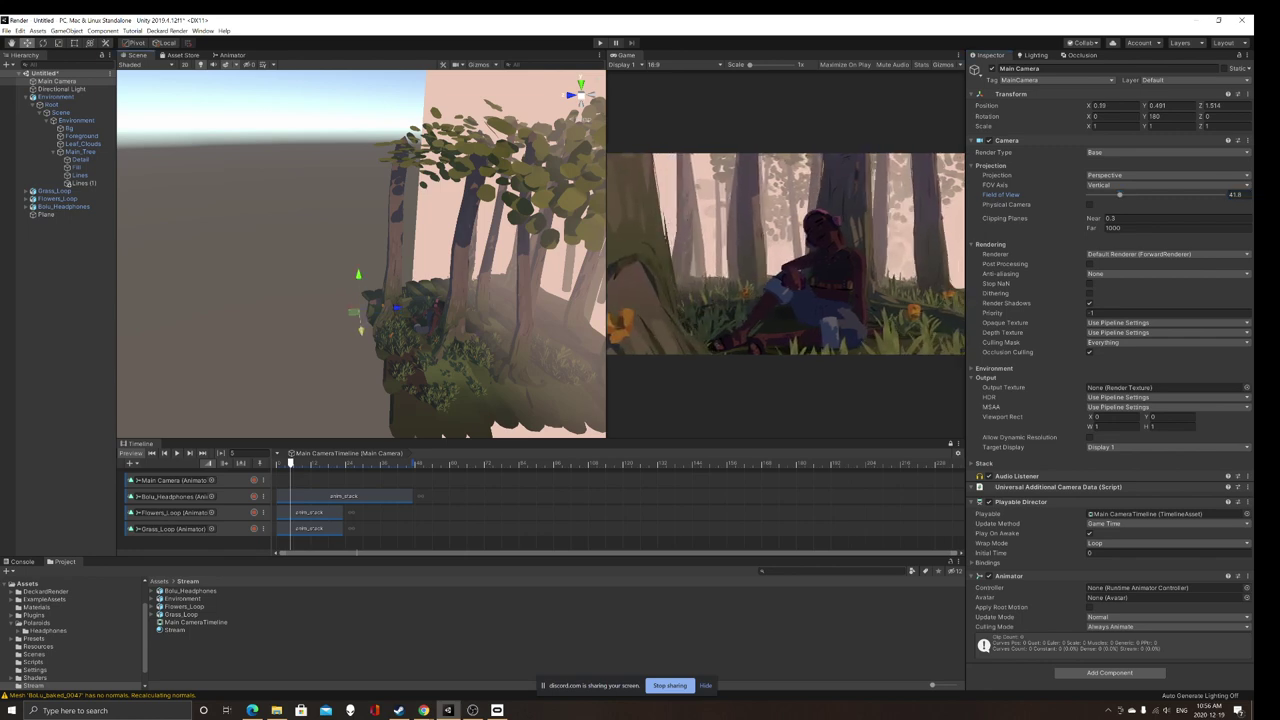
# Step: Add a cube to the scene and raise it above the seated character, to about Y 1.24
pyautogui.click(280, 310)
pyautogui.moveTo(280, 310); pyautogui.dragTo(295, 385, button='right')
pyautogui.moveTo(555, 434); pyautogui.dragTo(600, 310, button='right')
pyautogui.rightClick(64, 235)
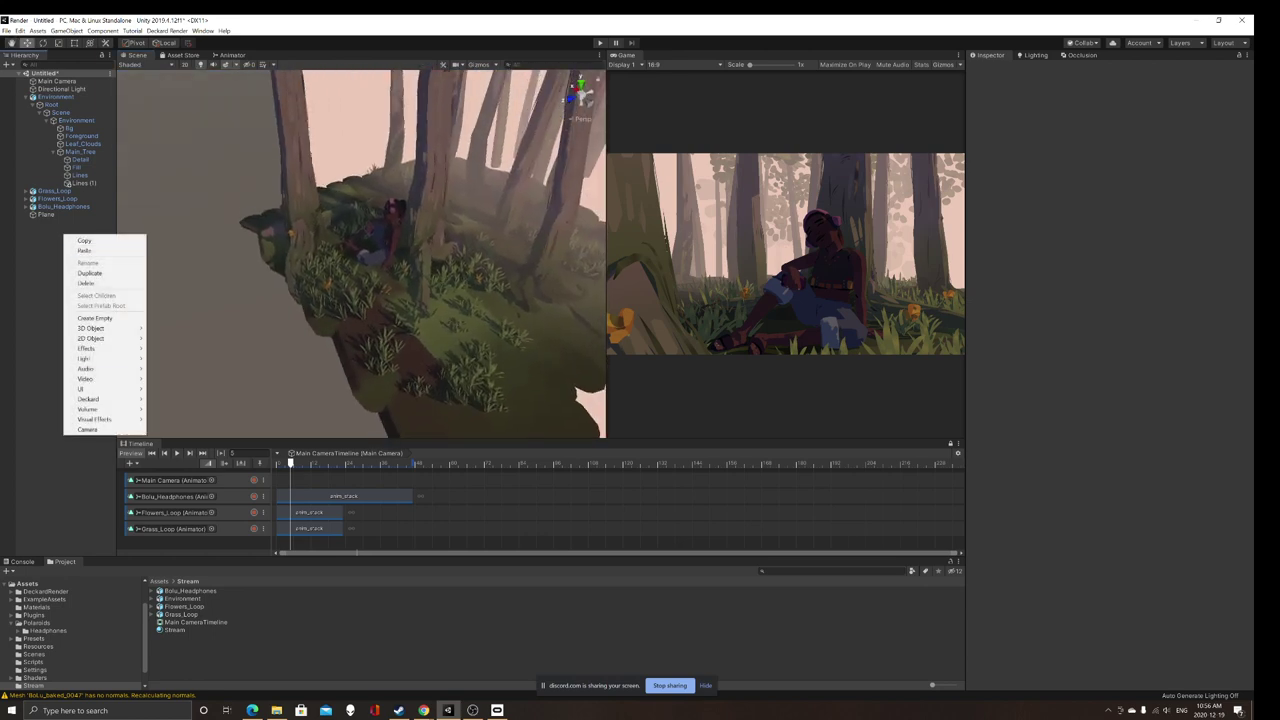
pyautogui.moveTo(100, 338)
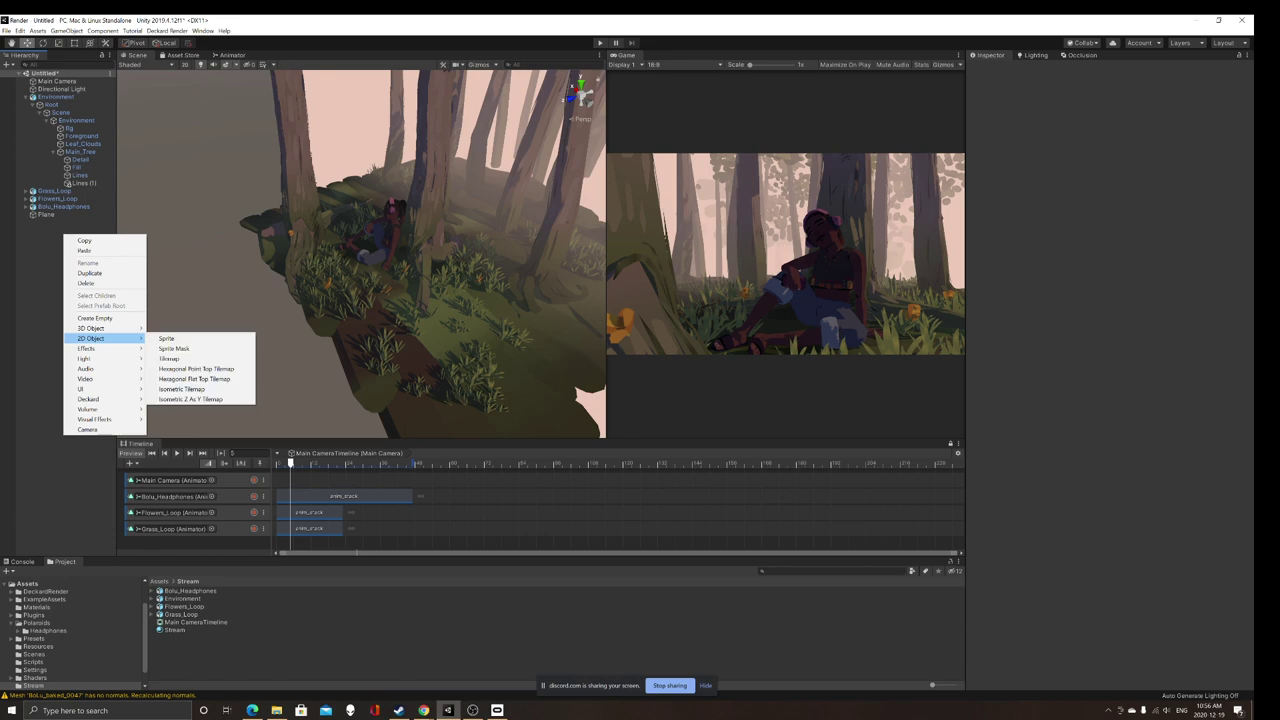
pyautogui.press('Escape')
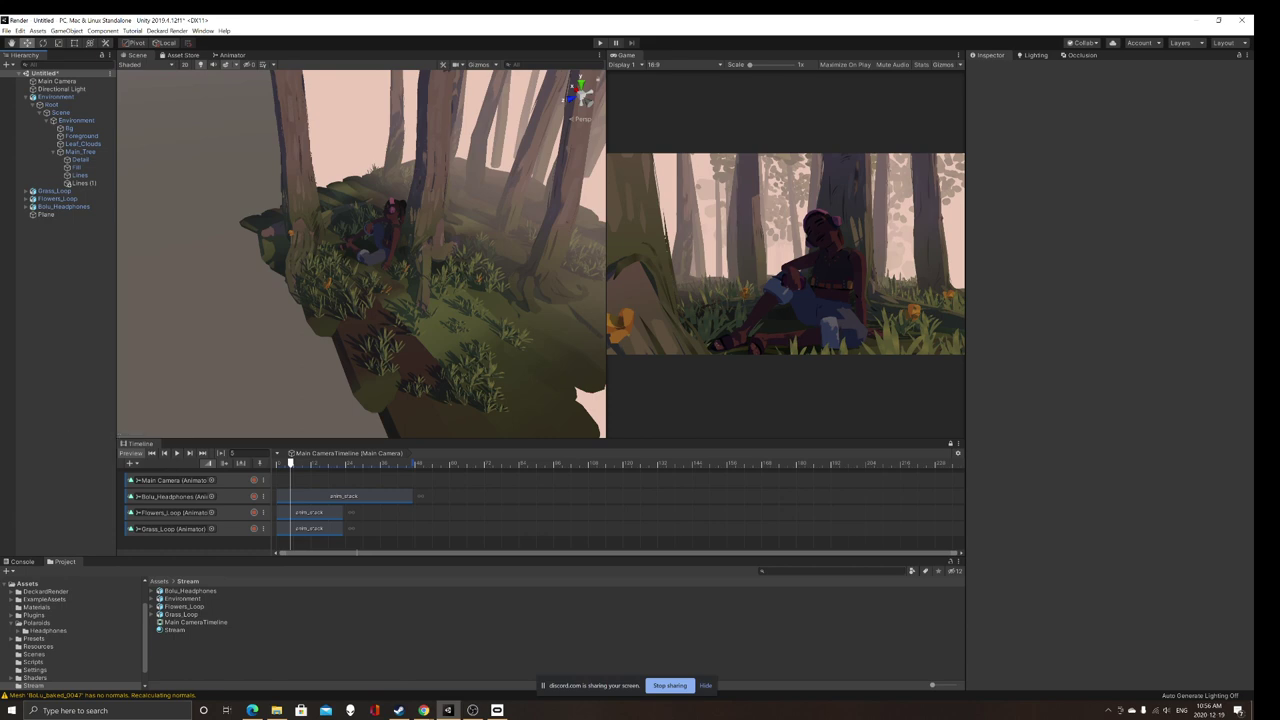
pyautogui.rightClick(54, 274)
pyautogui.moveTo(95, 367)
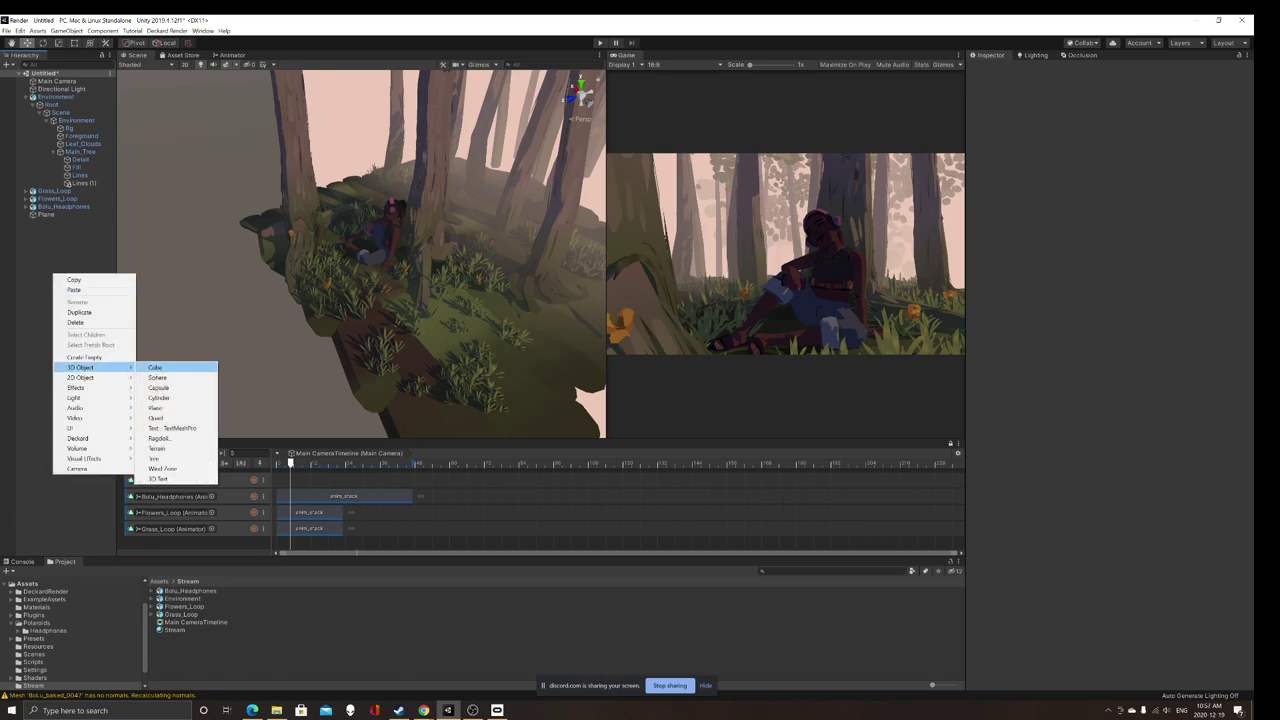
pyautogui.click(155, 367)
pyautogui.moveTo(345, 237); pyautogui.dragTo(370, 190)
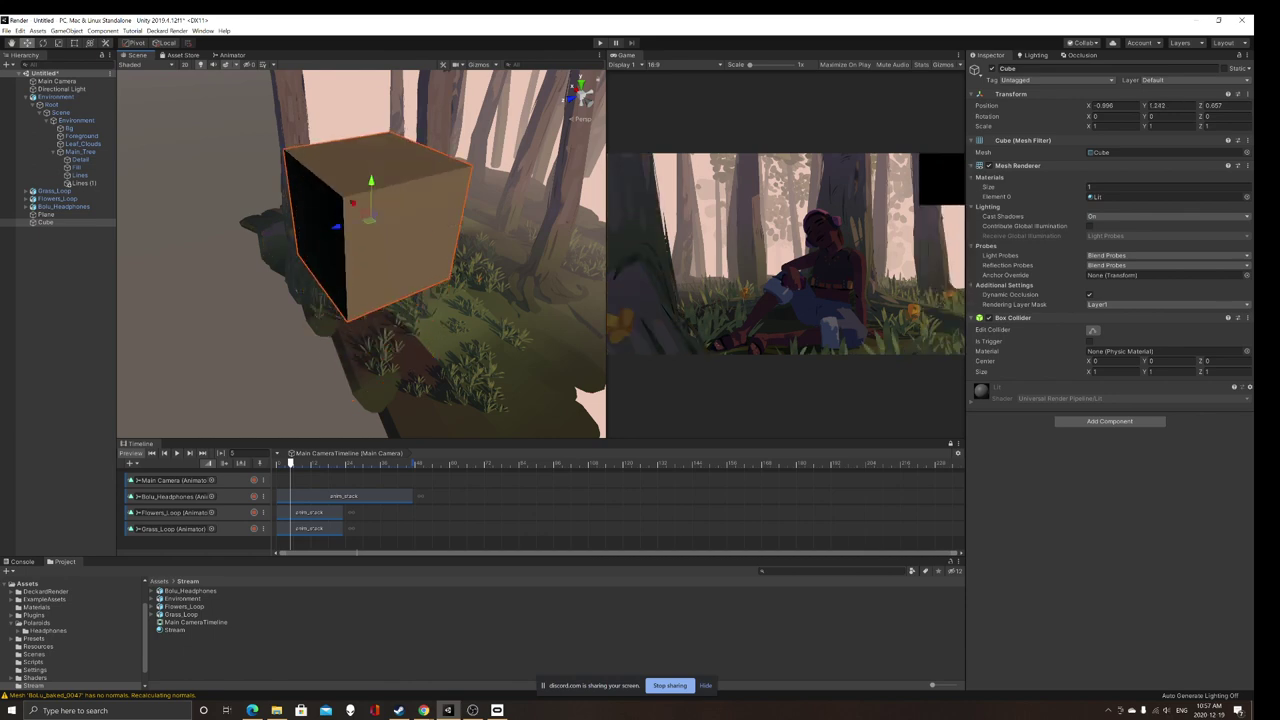
# Step: Set the cube's mesh renderer to cast Shadows Only, then deselect the cube
pyautogui.click(1120, 216)
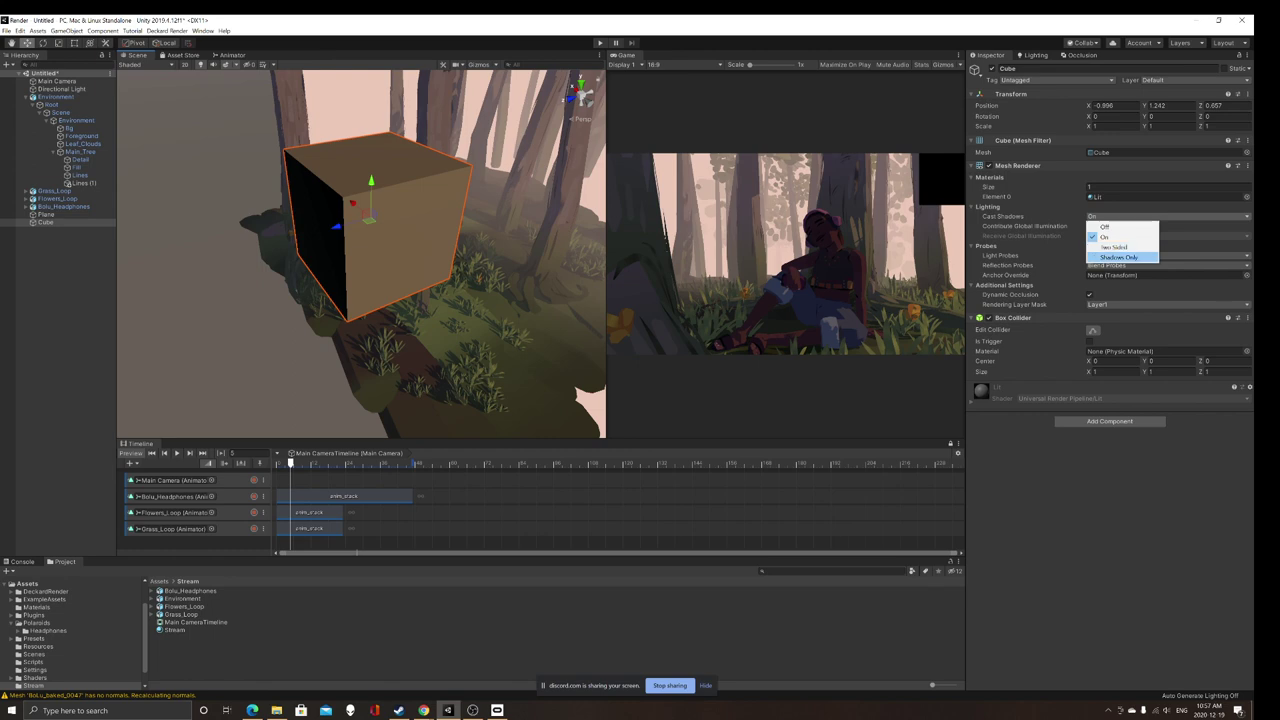
pyautogui.press('Return')
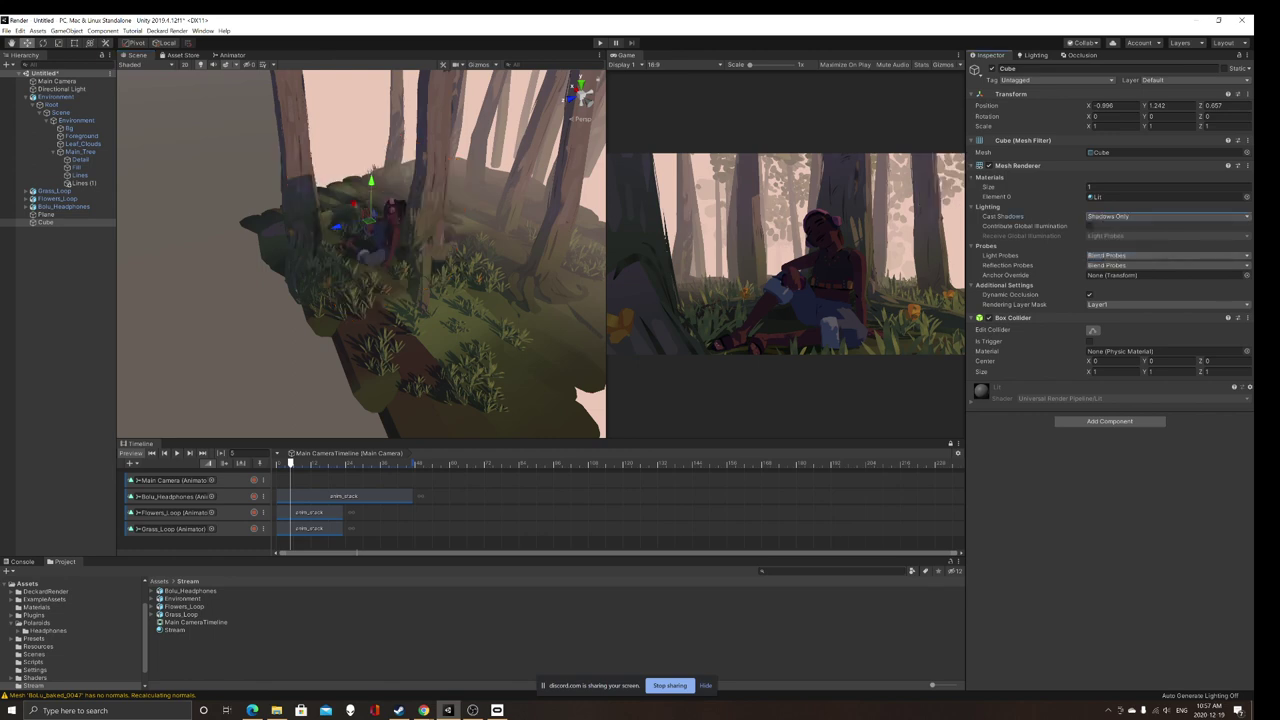
pyautogui.click(205, 270)
# Step: Examine the cube's shadow on the character and forest floor from several angles while the animation plays
pyautogui.keyDown('alt'); pyautogui.moveTo(205, 270); pyautogui.dragTo(222, 272); pyautogui.keyUp('alt')
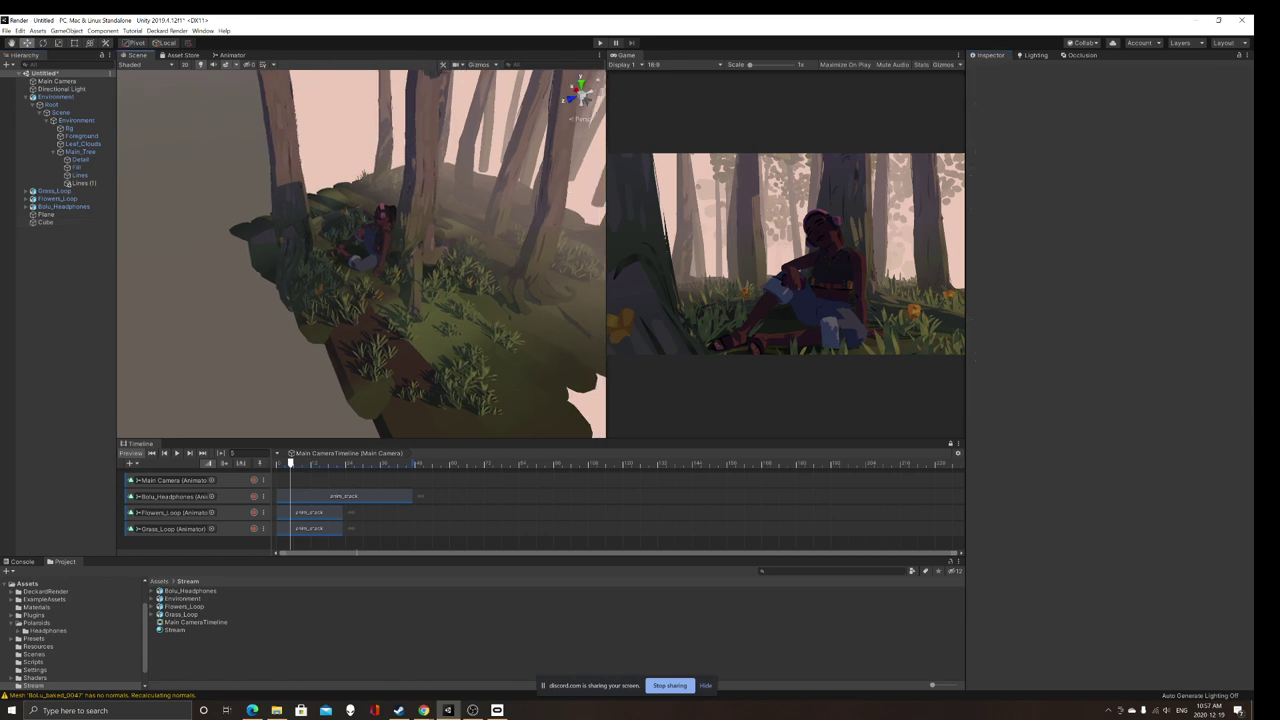
pyautogui.keyDown('alt'); pyautogui.moveTo(280, 290); pyautogui.dragTo(447, 240); pyautogui.keyUp('alt')
pyautogui.keyDown('alt'); pyautogui.moveTo(256, 258); pyautogui.dragTo(270, 244); pyautogui.keyUp('alt')
pyautogui.scroll(6, 355, 255)
pyautogui.keyDown('alt'); pyautogui.moveTo(355, 265); pyautogui.dragTo(300, 284); pyautogui.keyUp('alt')
pyautogui.scroll(-5, 362, 254)
pyautogui.scroll(5, 362, 254)
pyautogui.moveTo(357, 250); pyautogui.dragTo(270, 176, button='middle')
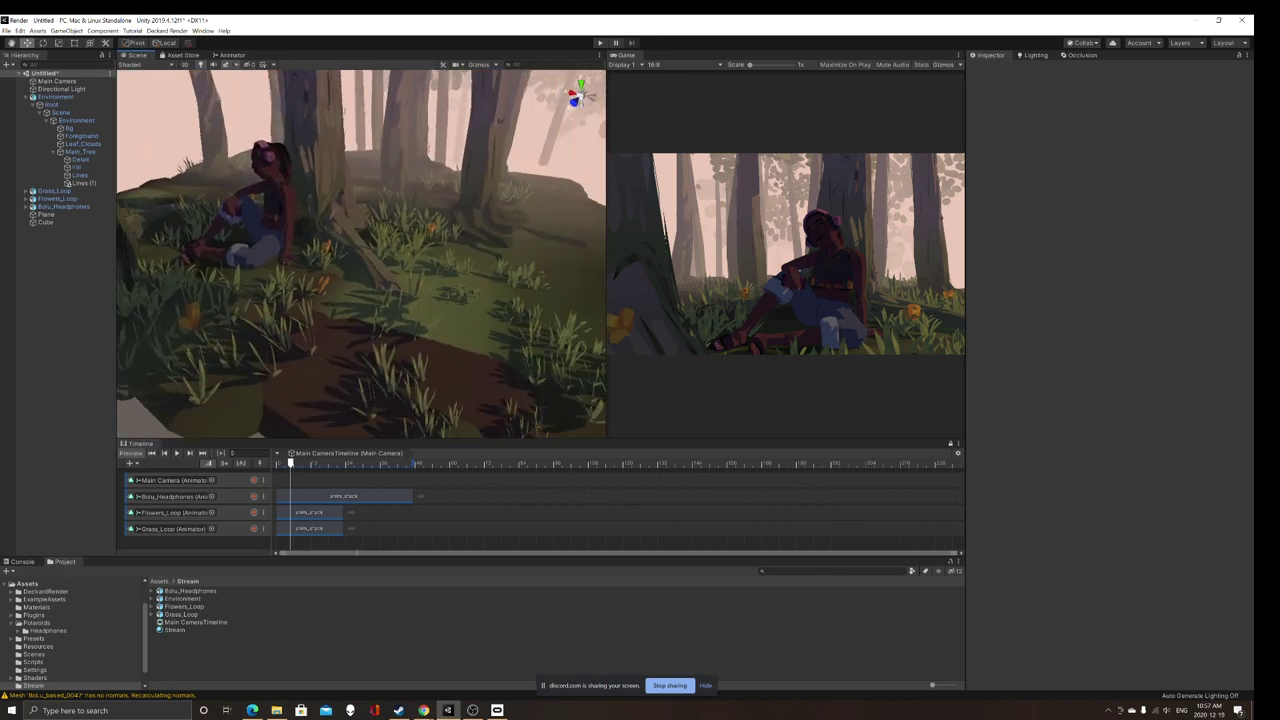
pyautogui.keyDown('alt'); pyautogui.moveTo(355, 275); pyautogui.dragTo(340, 240); pyautogui.keyUp('alt')
pyautogui.scroll(-4, 340, 245)
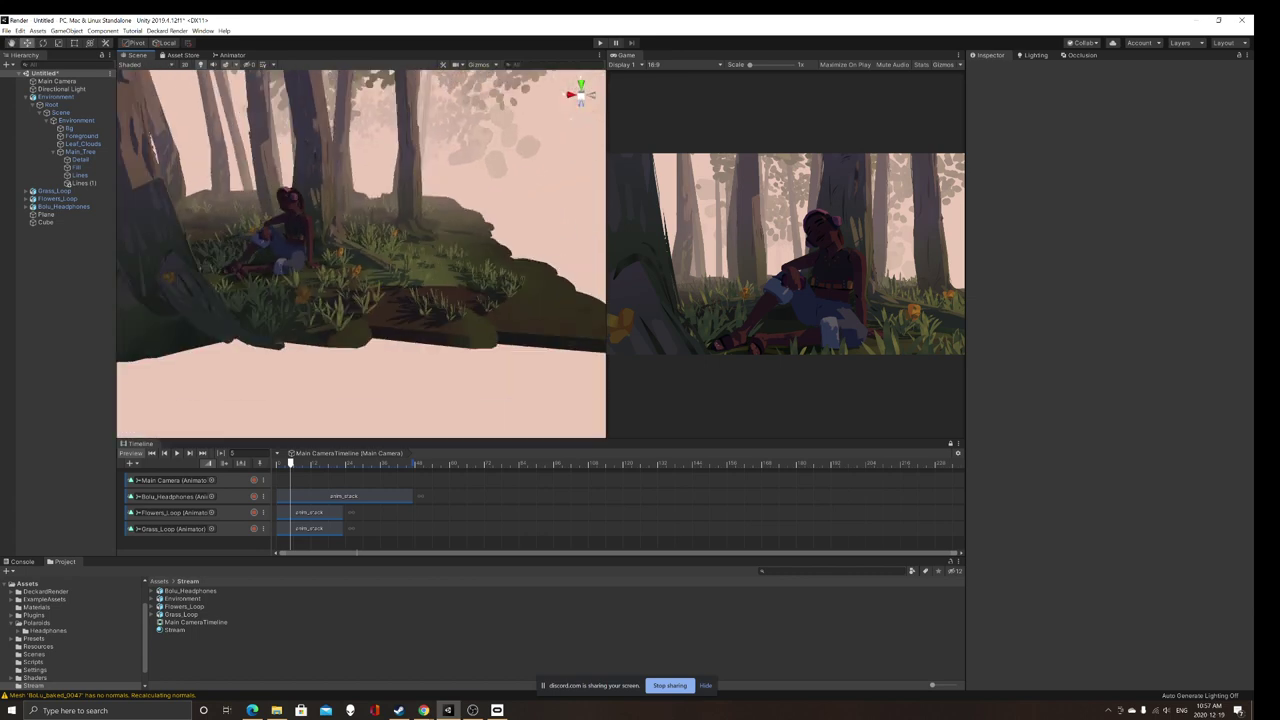
pyautogui.moveTo(300, 220); pyautogui.dragTo(420, 245, button='middle')
pyautogui.scroll(3, 400, 245)
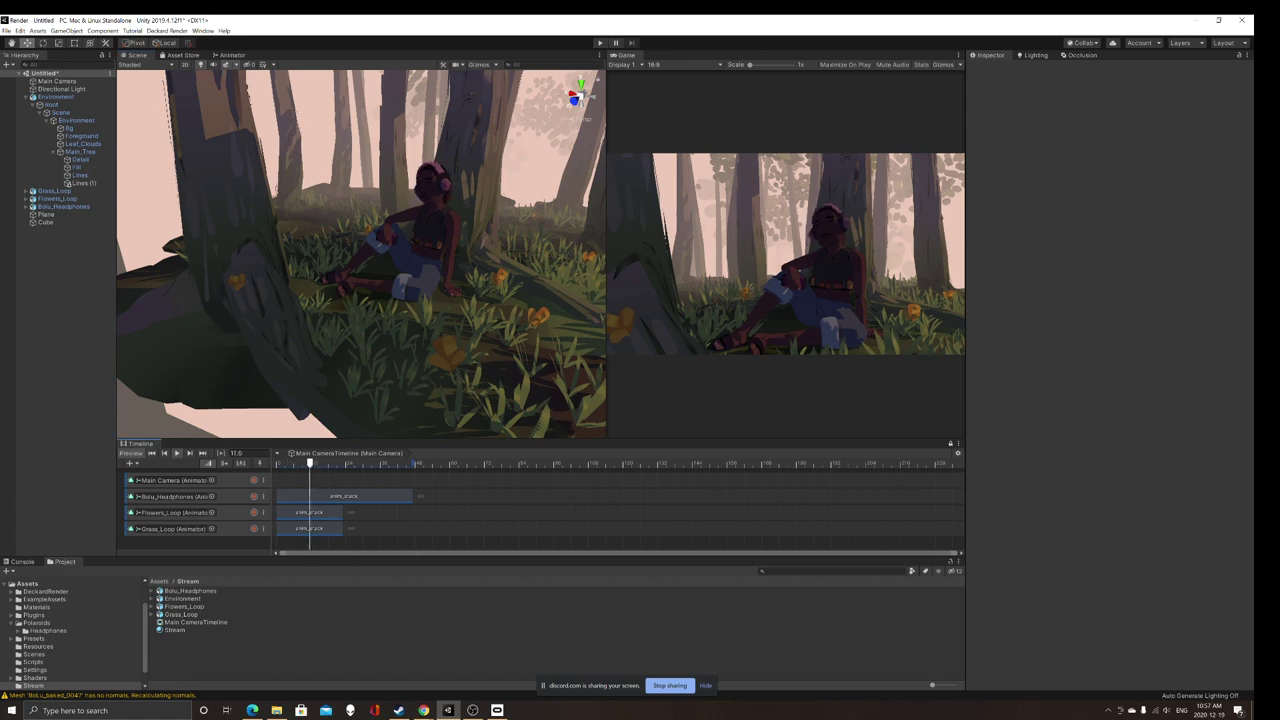
pyautogui.moveTo(360, 255); pyautogui.dragTo(412, 236, button='right')
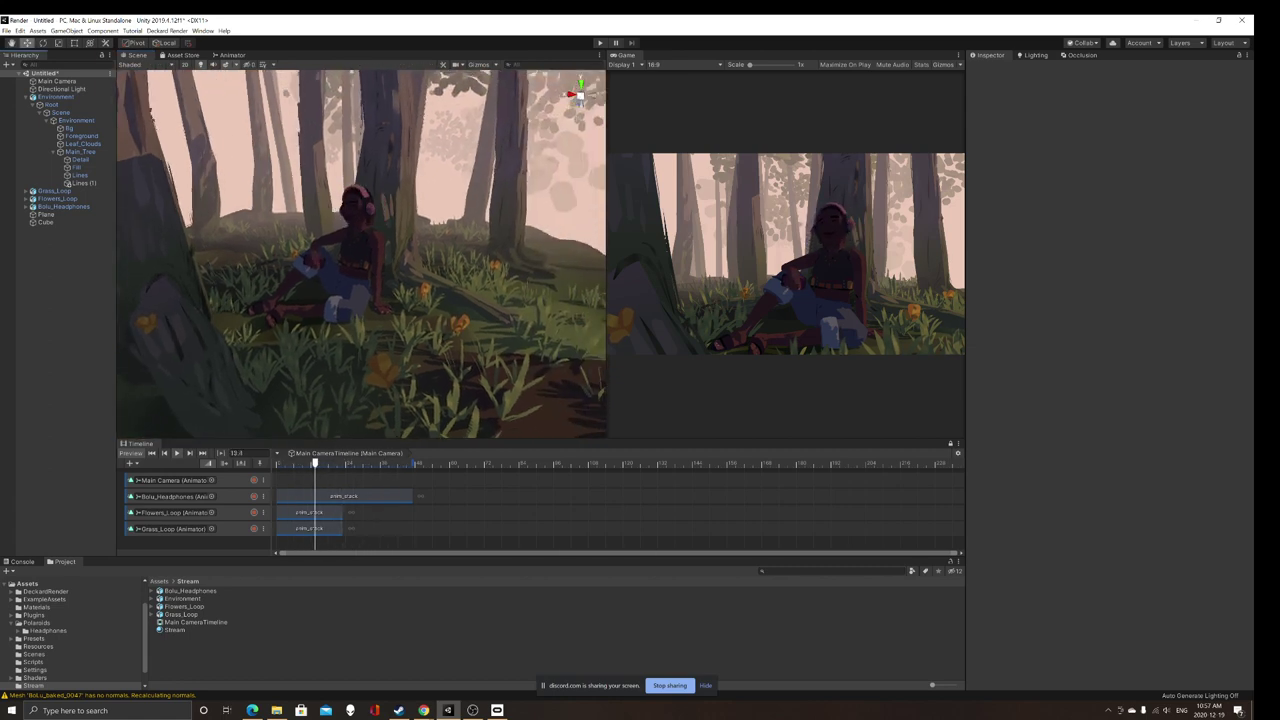
# Step: Add a Global Volume to the scene and assign the existing Global Volume Profile to it
pyautogui.rightClick(51, 260)
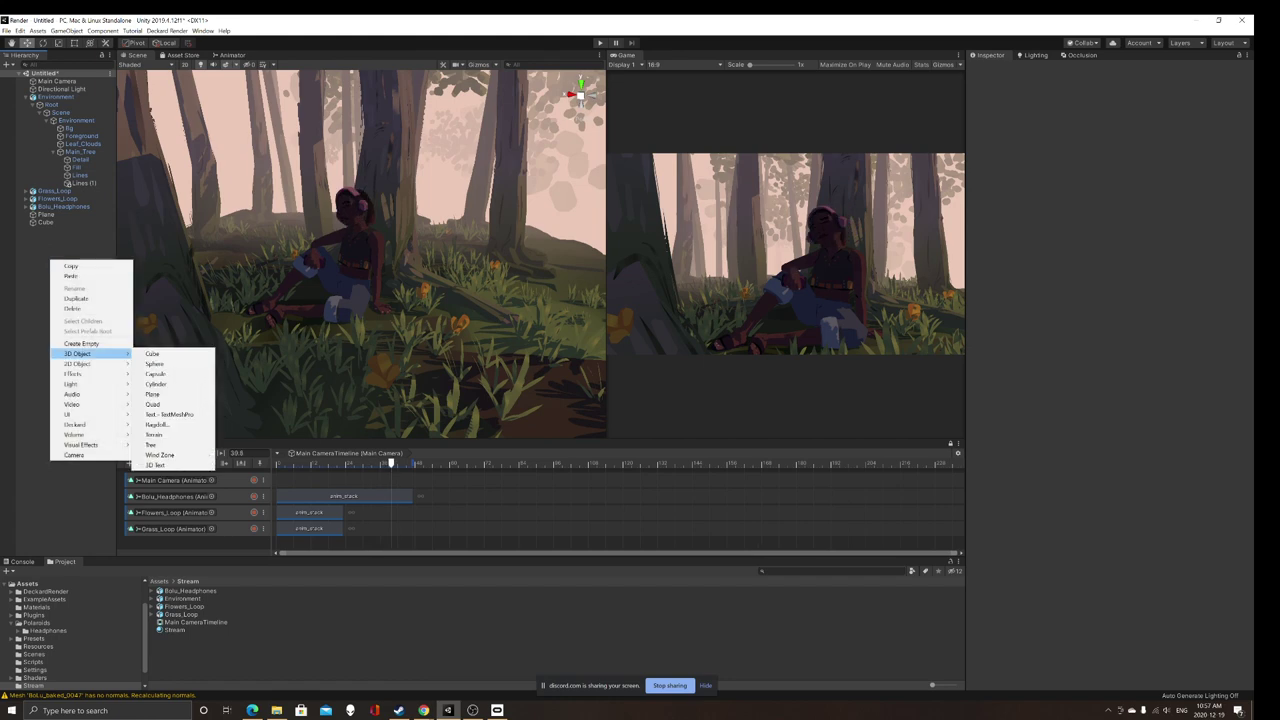
pyautogui.moveTo(80, 434)
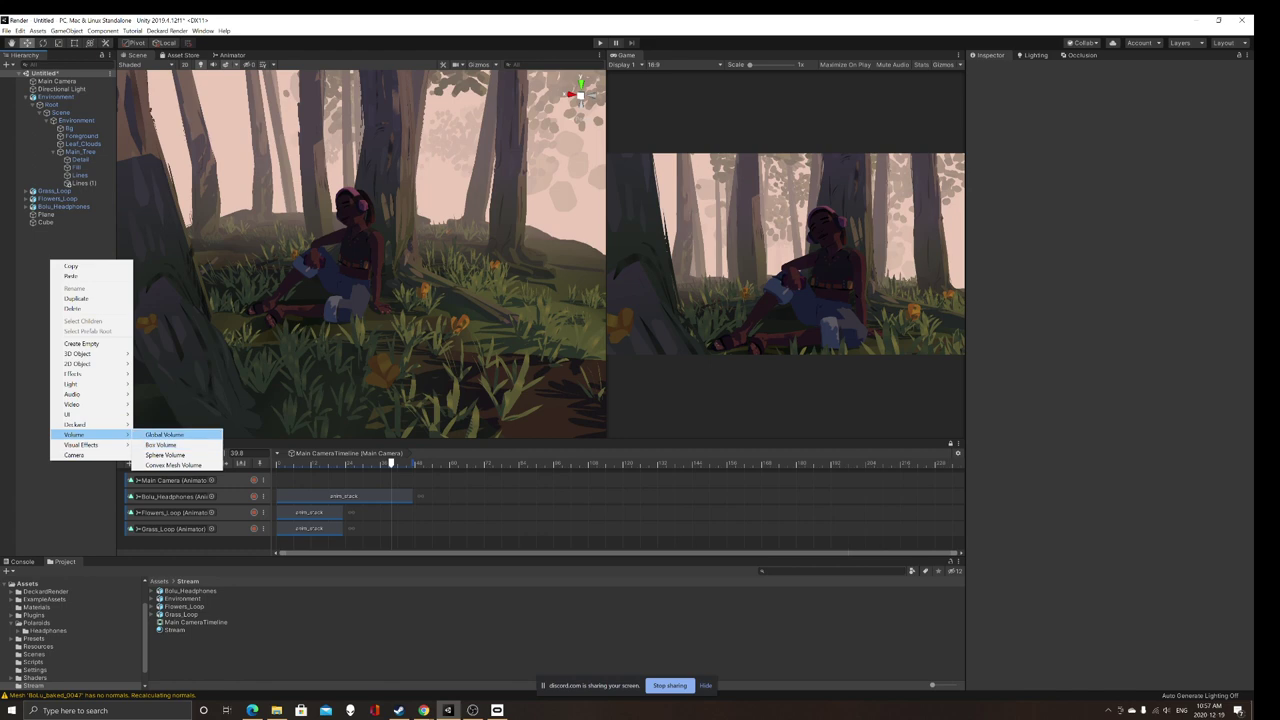
pyautogui.click(165, 434)
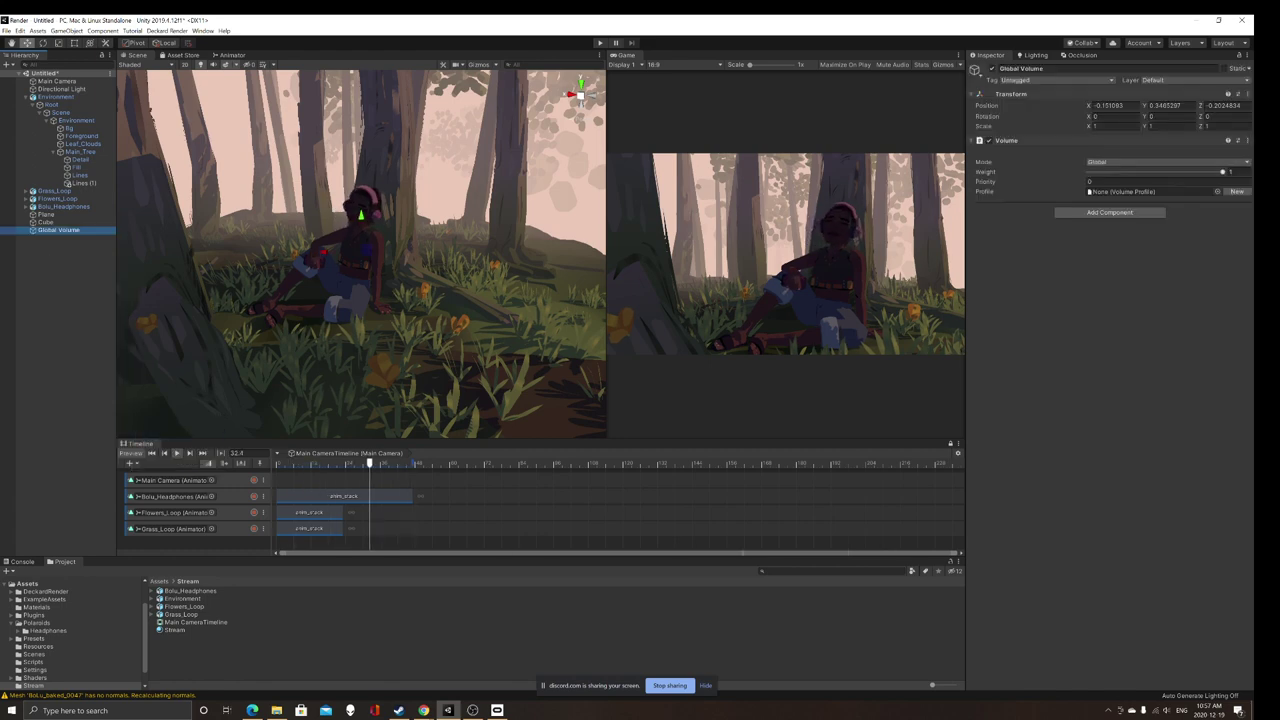
pyautogui.click(1217, 191)
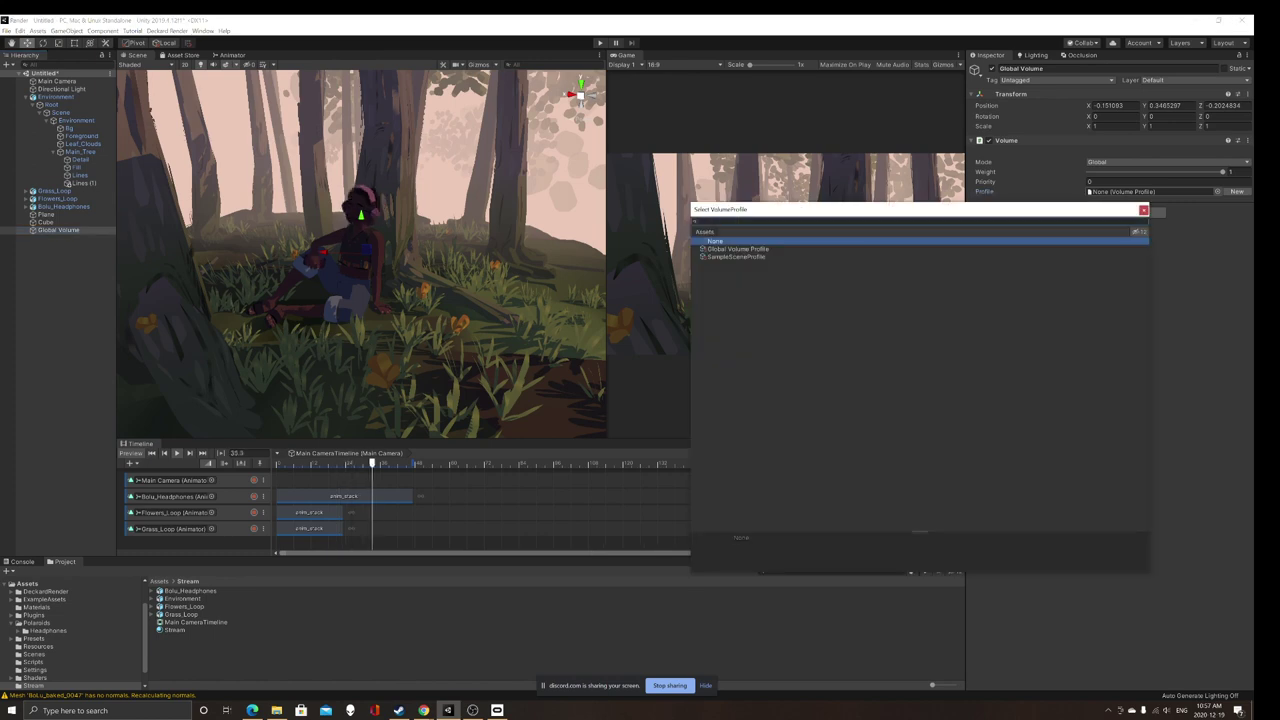
pyautogui.doubleClick(738, 249)
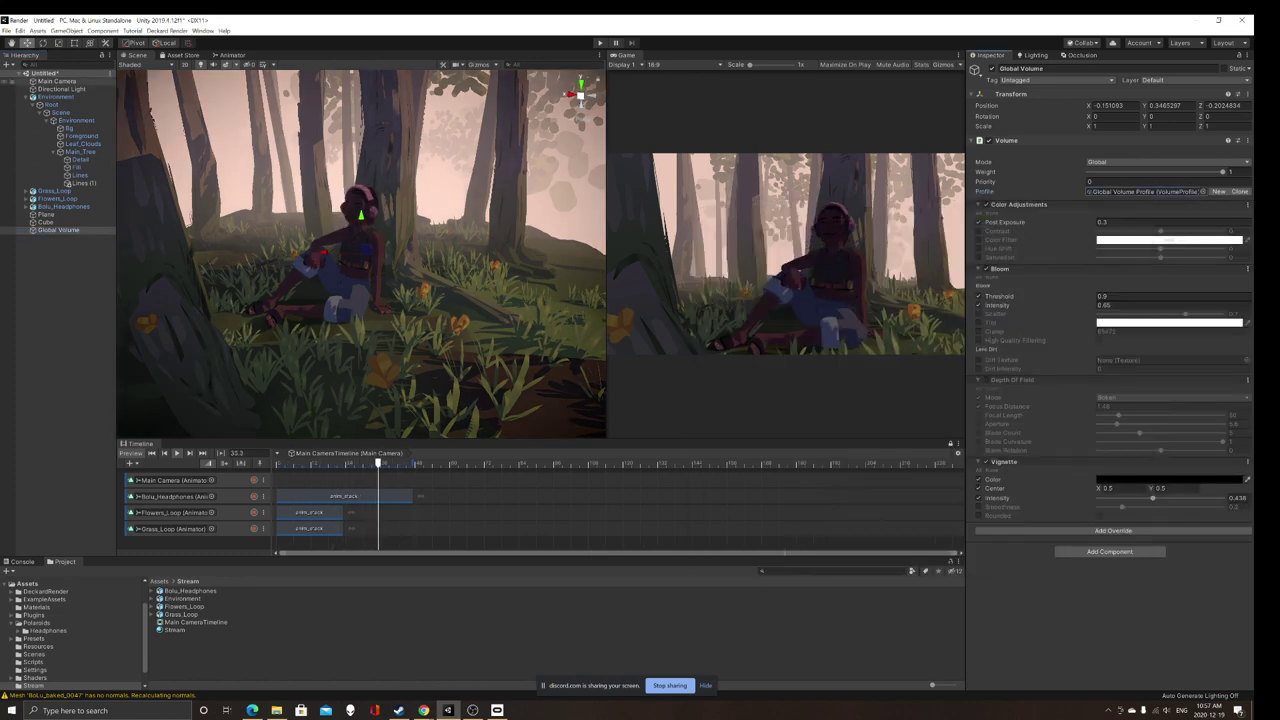
# Step: Turn on Post Processing for the main camera, comparing it off and on, and stop the timeline playback
pyautogui.click(57, 81)
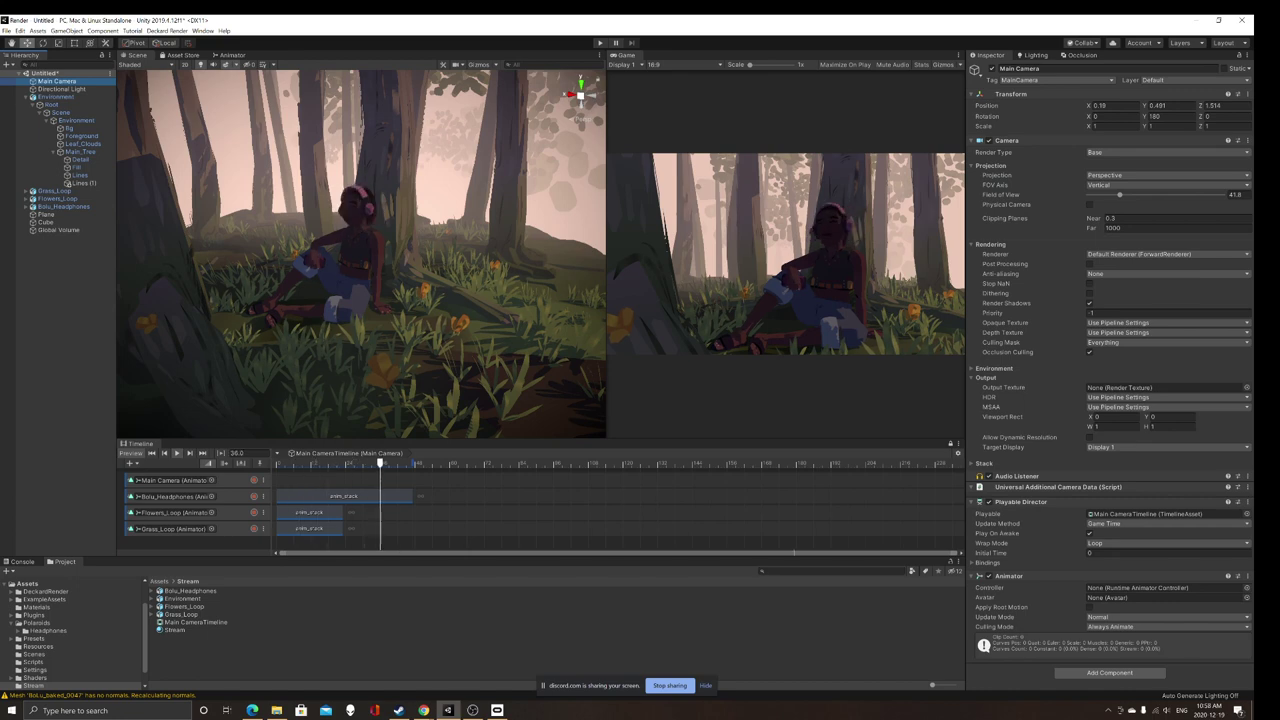
pyautogui.click(1090, 264)
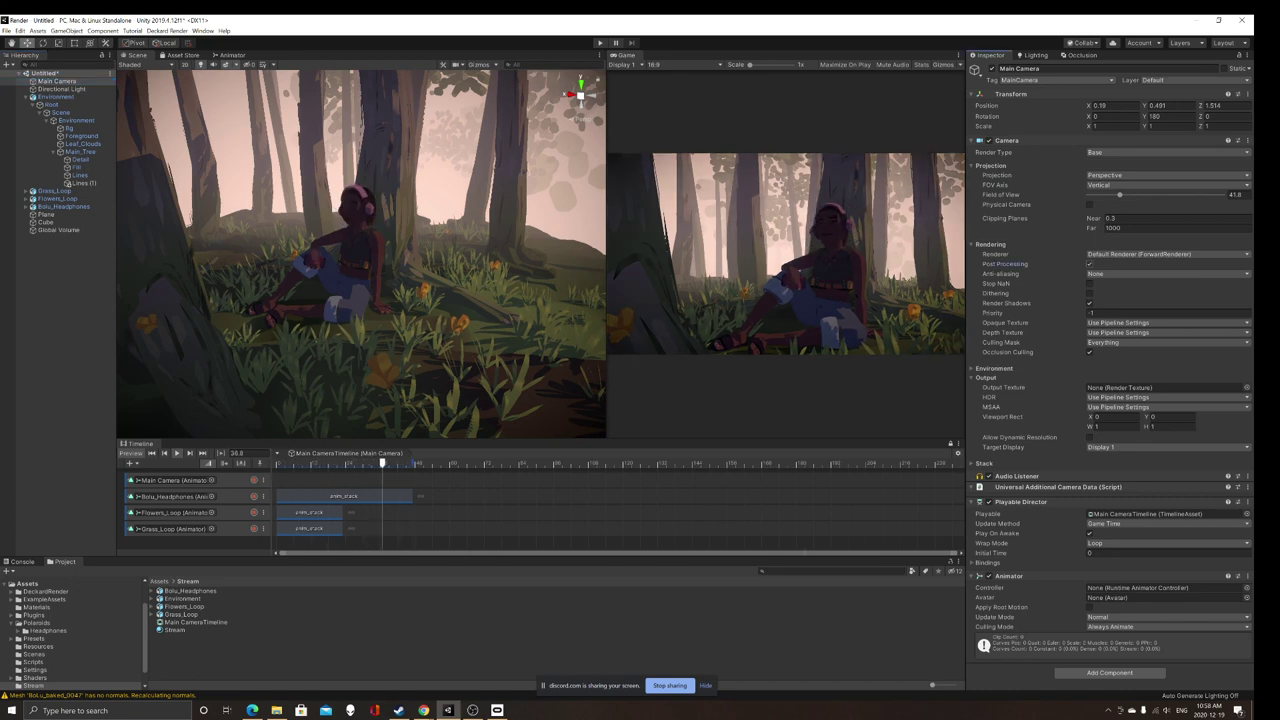
pyautogui.click(1090, 264)
pyautogui.click(1090, 264)
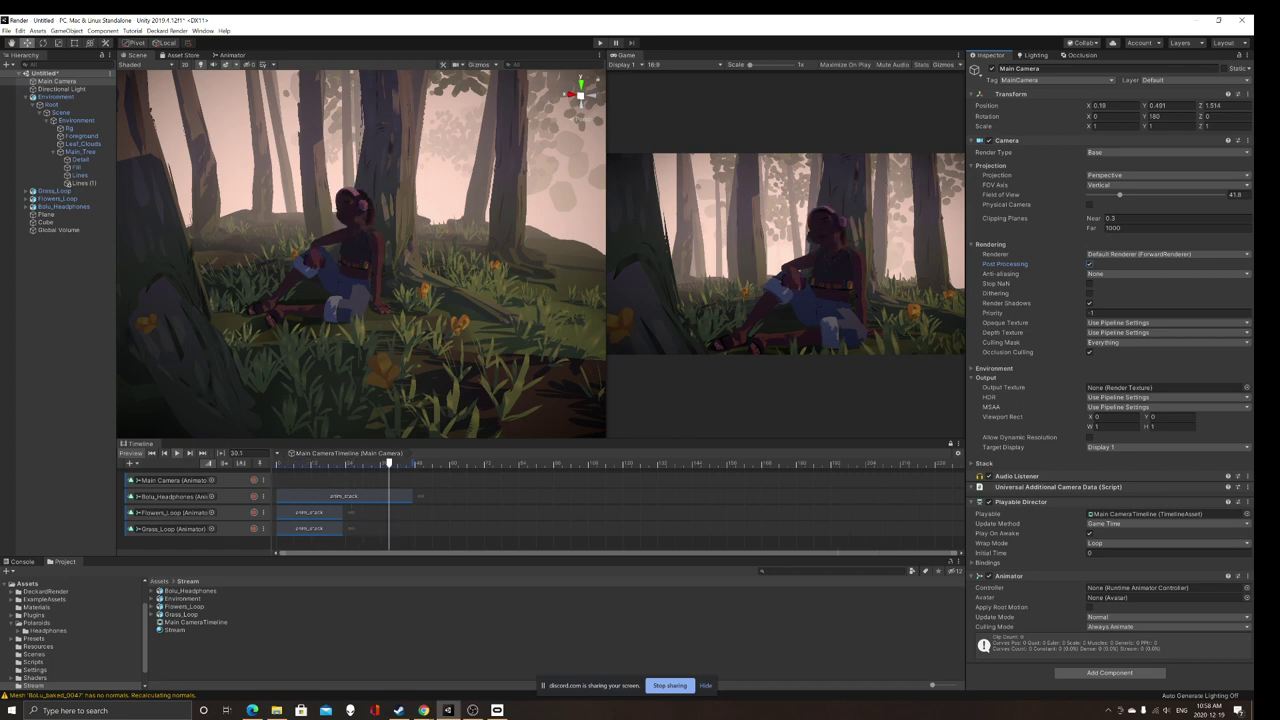
pyautogui.click(177, 453)
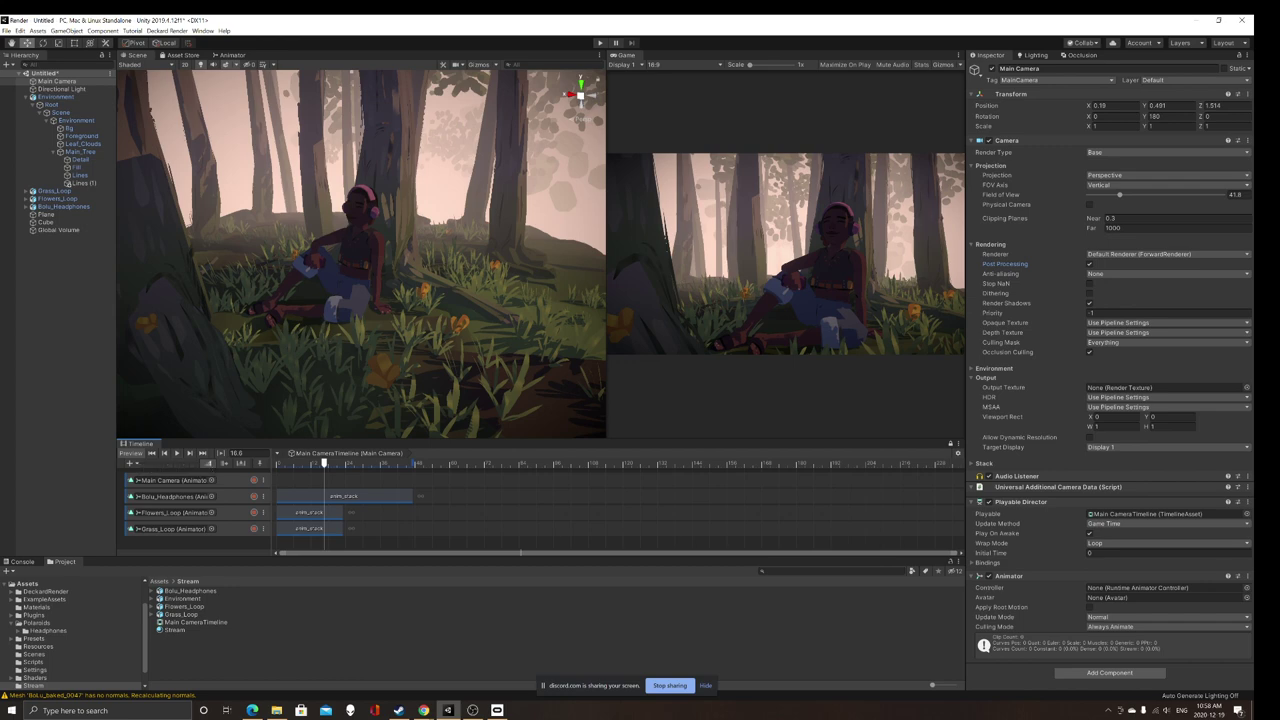
pyautogui.moveTo(361, 254); pyautogui.dragTo(355, 270, button='middle')
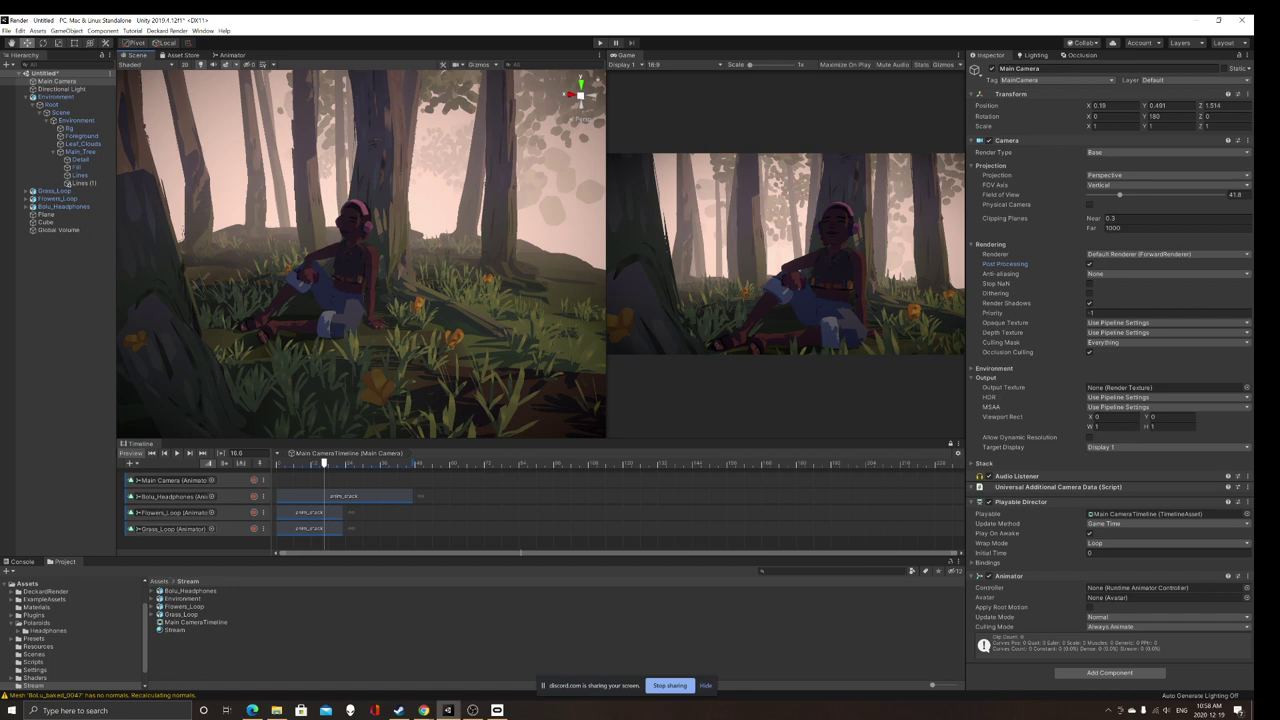
# Step: Save the scene as Stream in the project's Assets/Stream folder
pyautogui.hotkey('ctrl', 's')
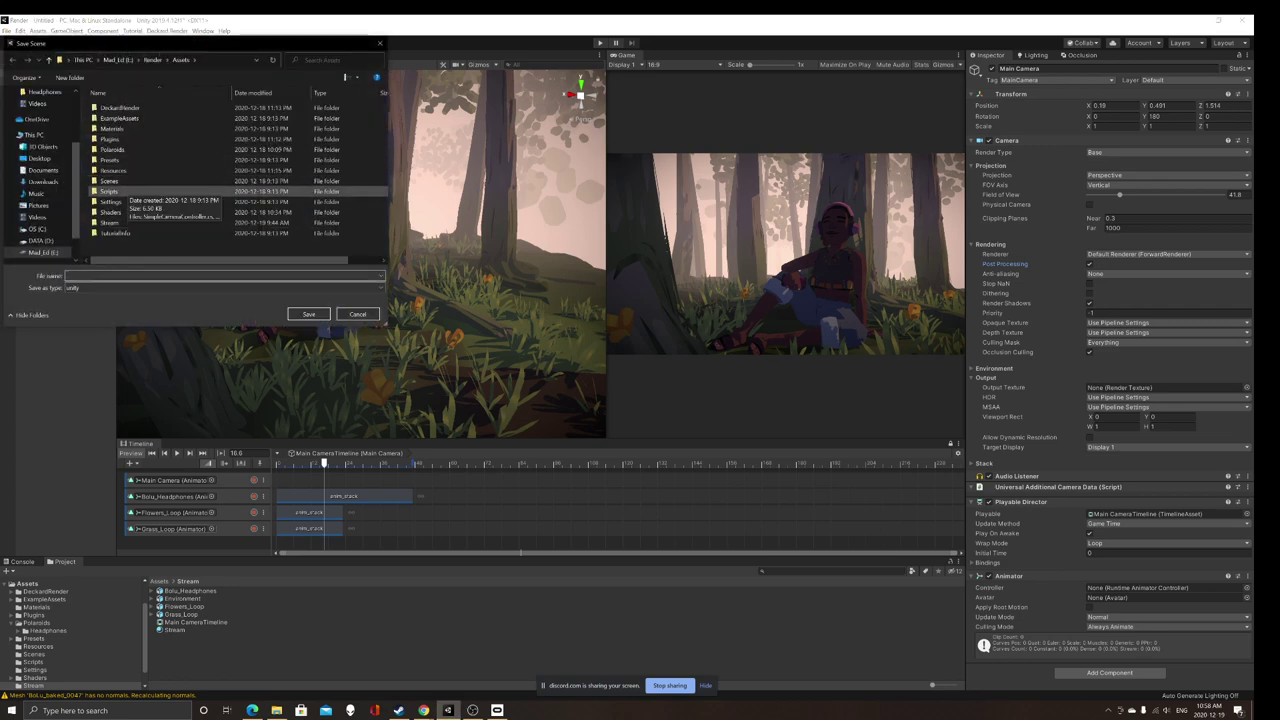
pyautogui.doubleClick(110, 222)
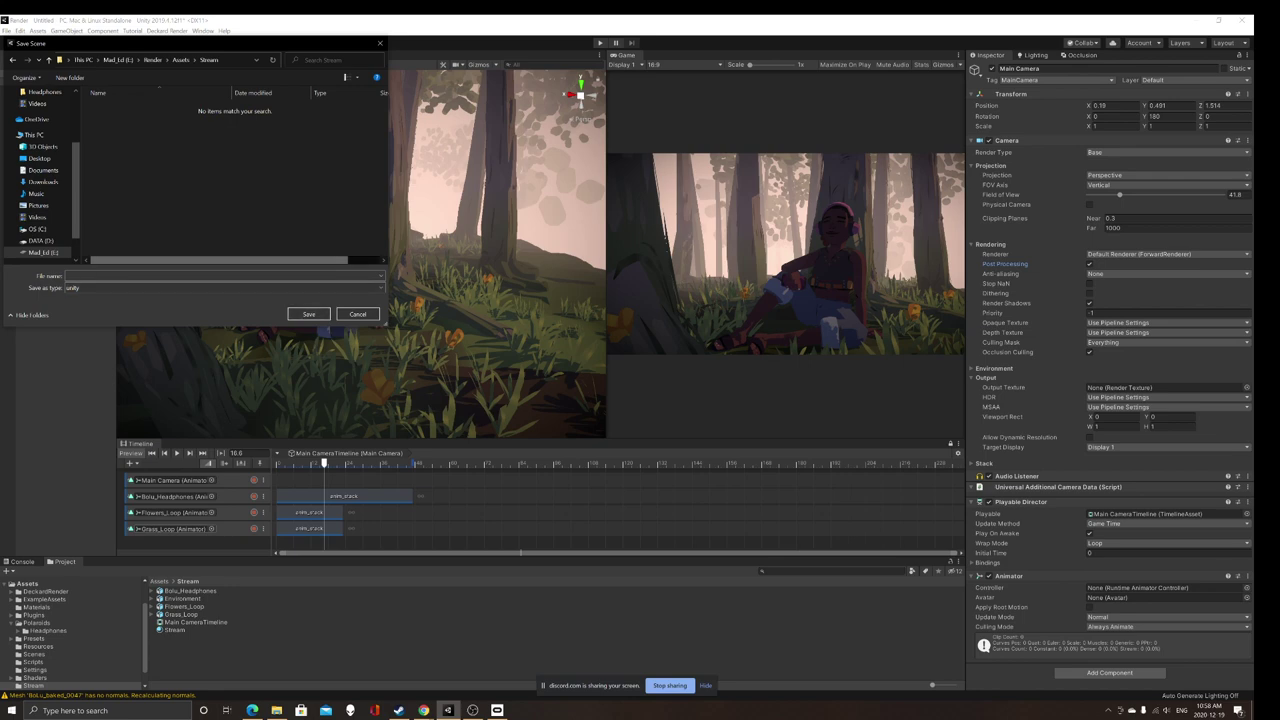
pyautogui.click(222, 276)
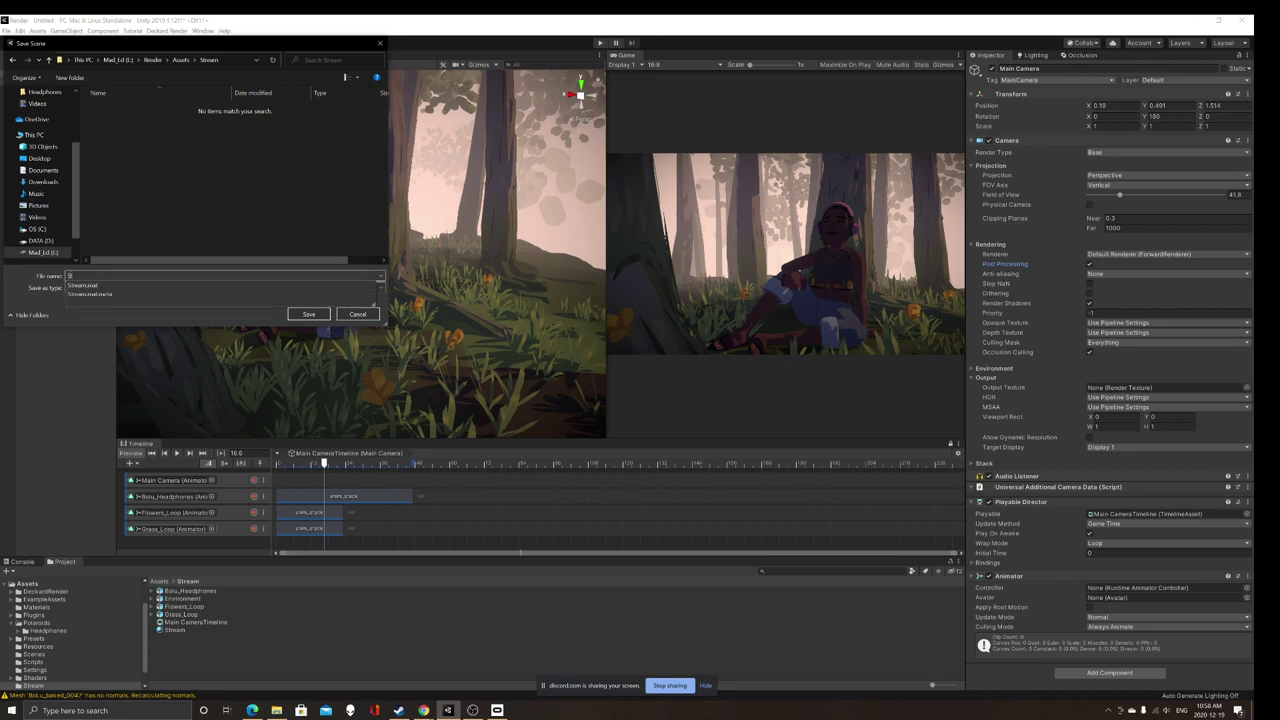
pyautogui.press('Return')
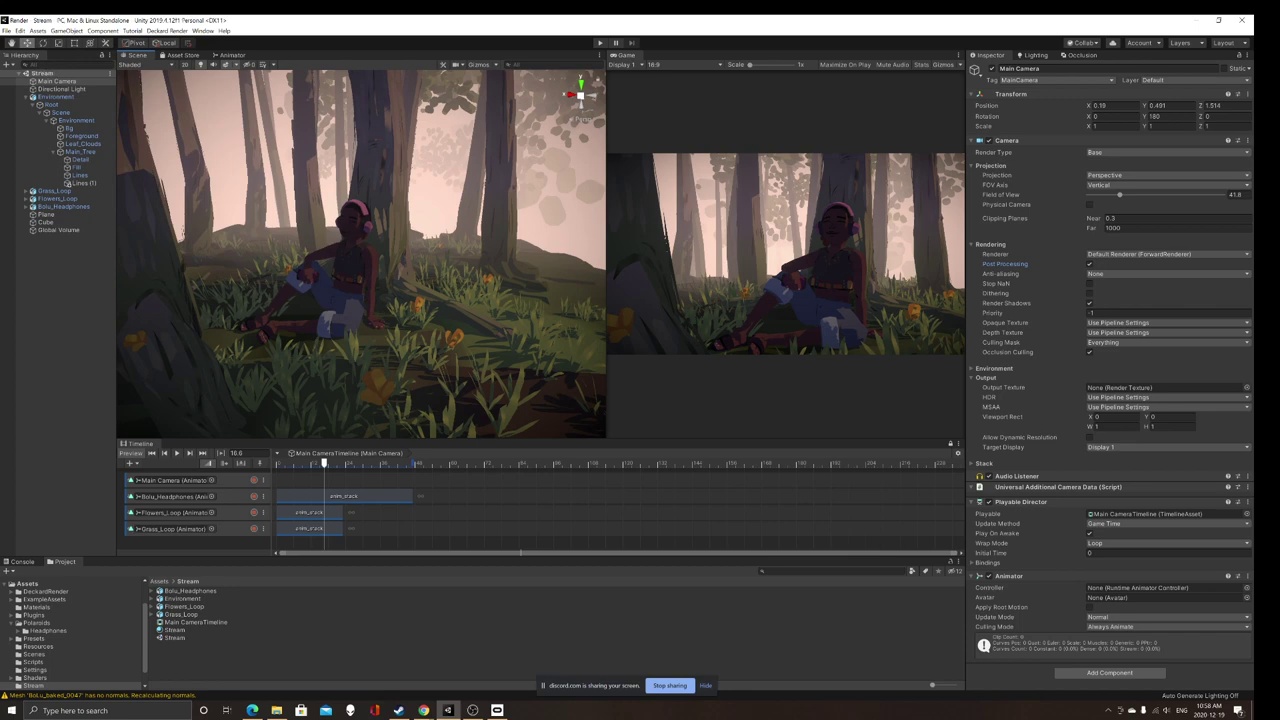
# Step: Open the Headphones timeline asset from the Assets/Polaroids/Headphones folder
pyautogui.click(159, 581)
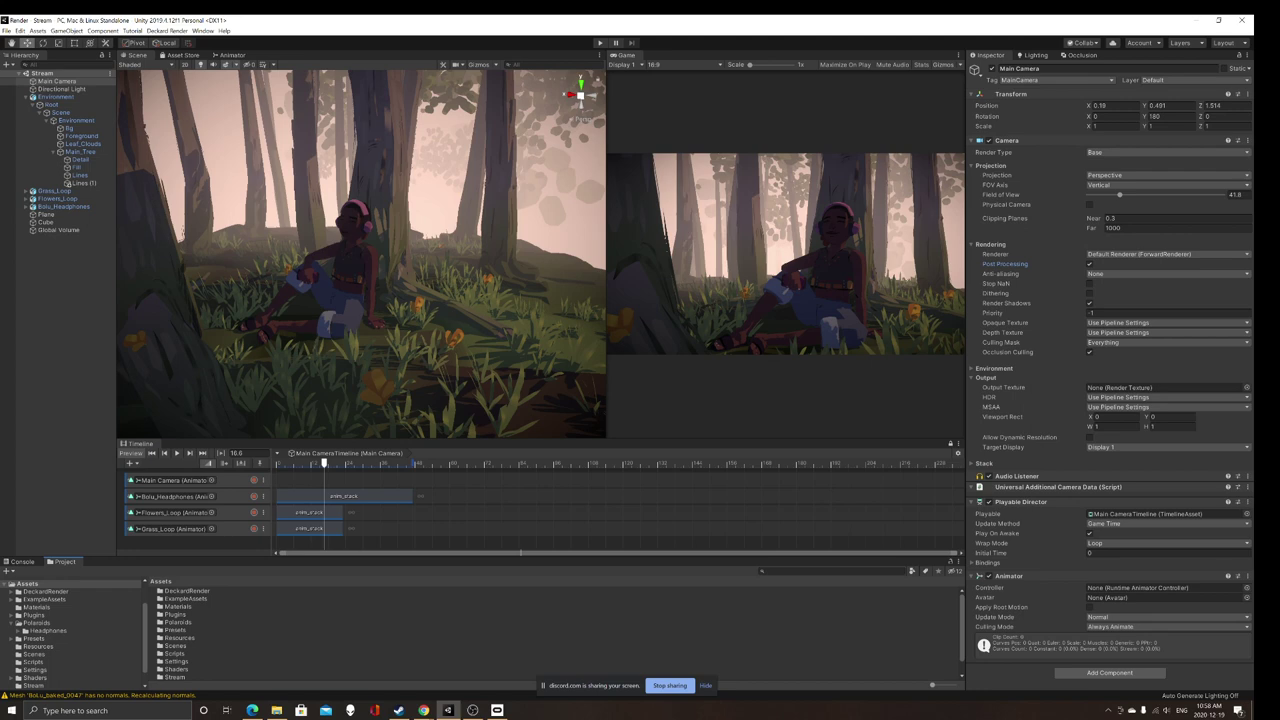
pyautogui.click(37, 623)
pyautogui.doubleClick(183, 590)
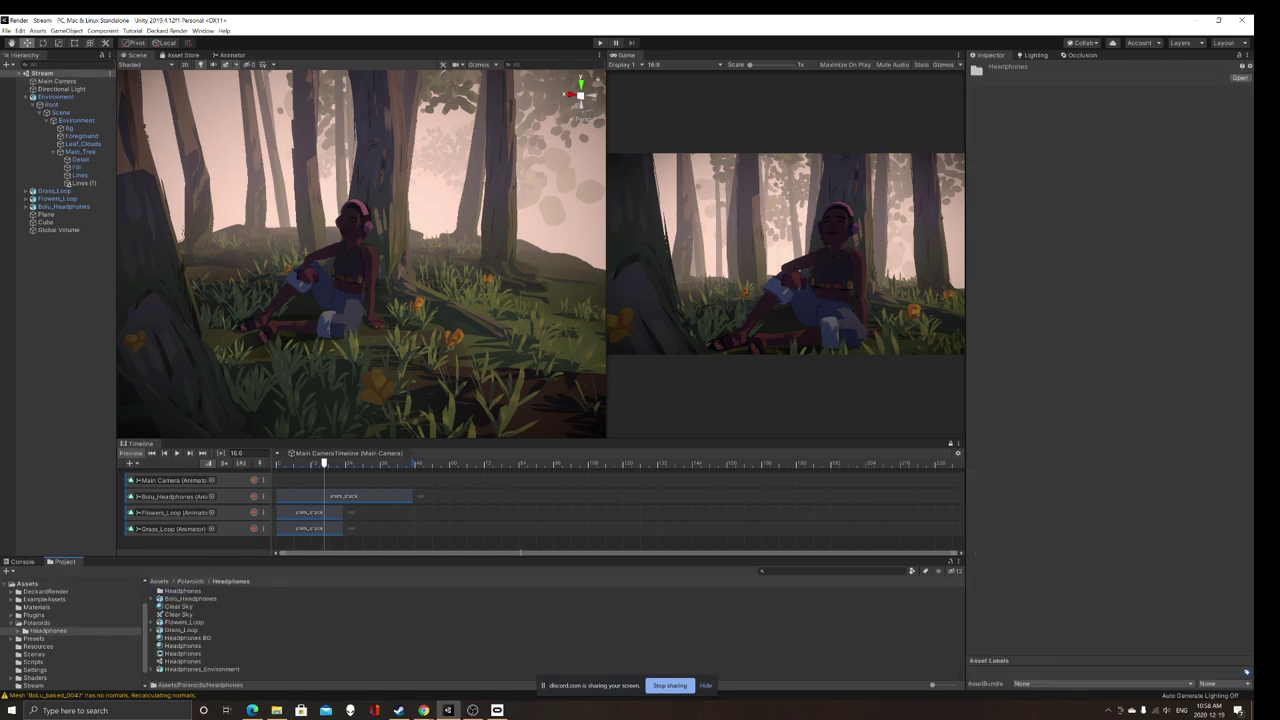
pyautogui.doubleClick(183, 654)
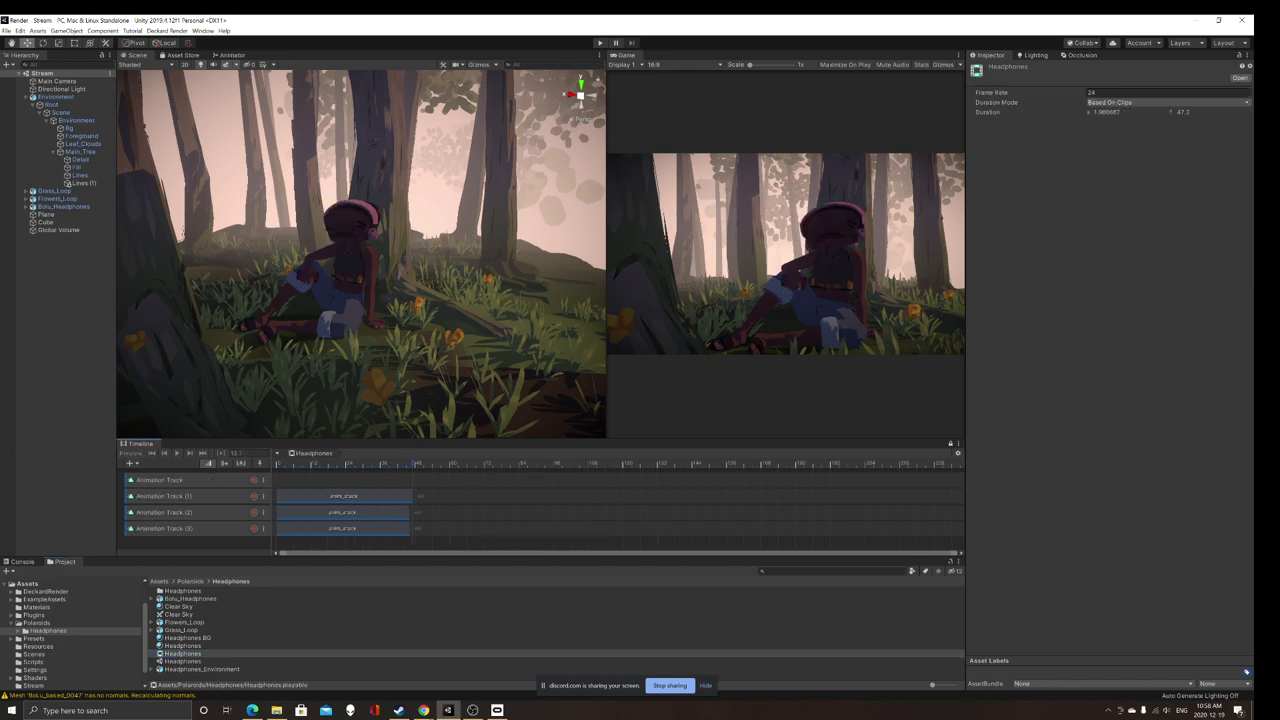
# Step: Open the Headphones scene, show its Headphones (Main Camera) timeline, control its playback, and move the Deckard preview window out of the way
pyautogui.doubleClick(183, 661)
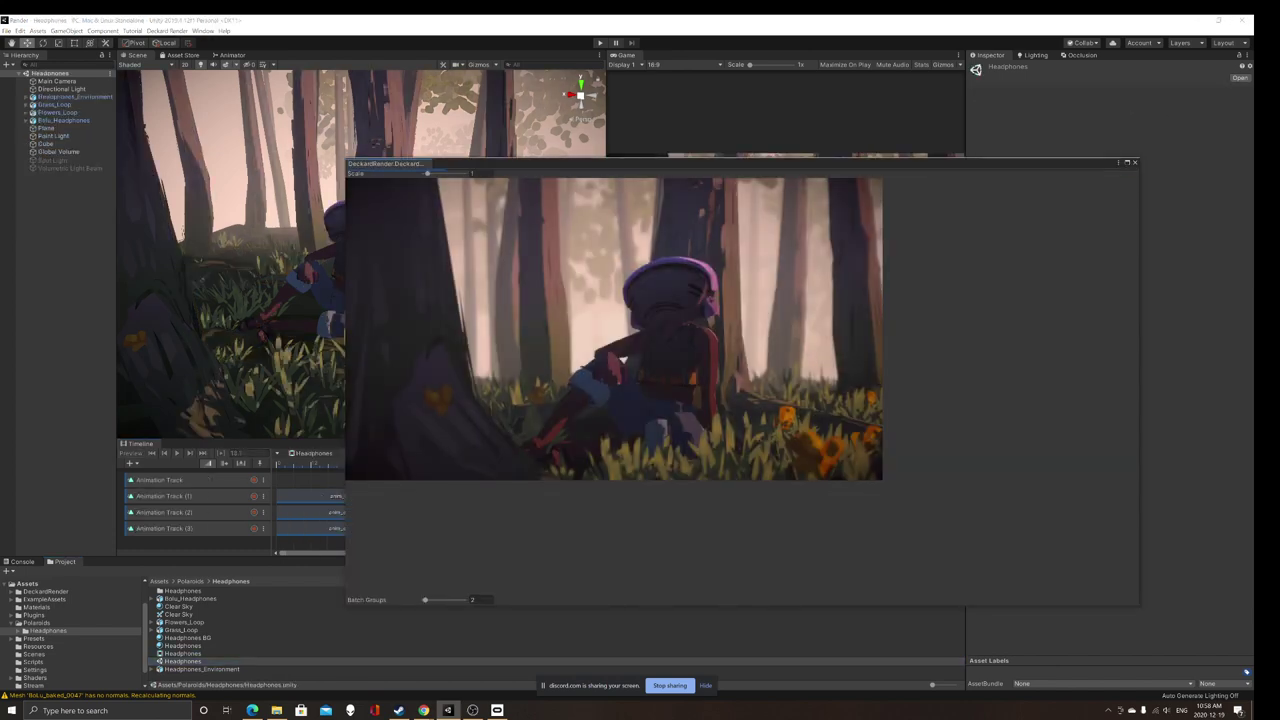
pyautogui.click(277, 454)
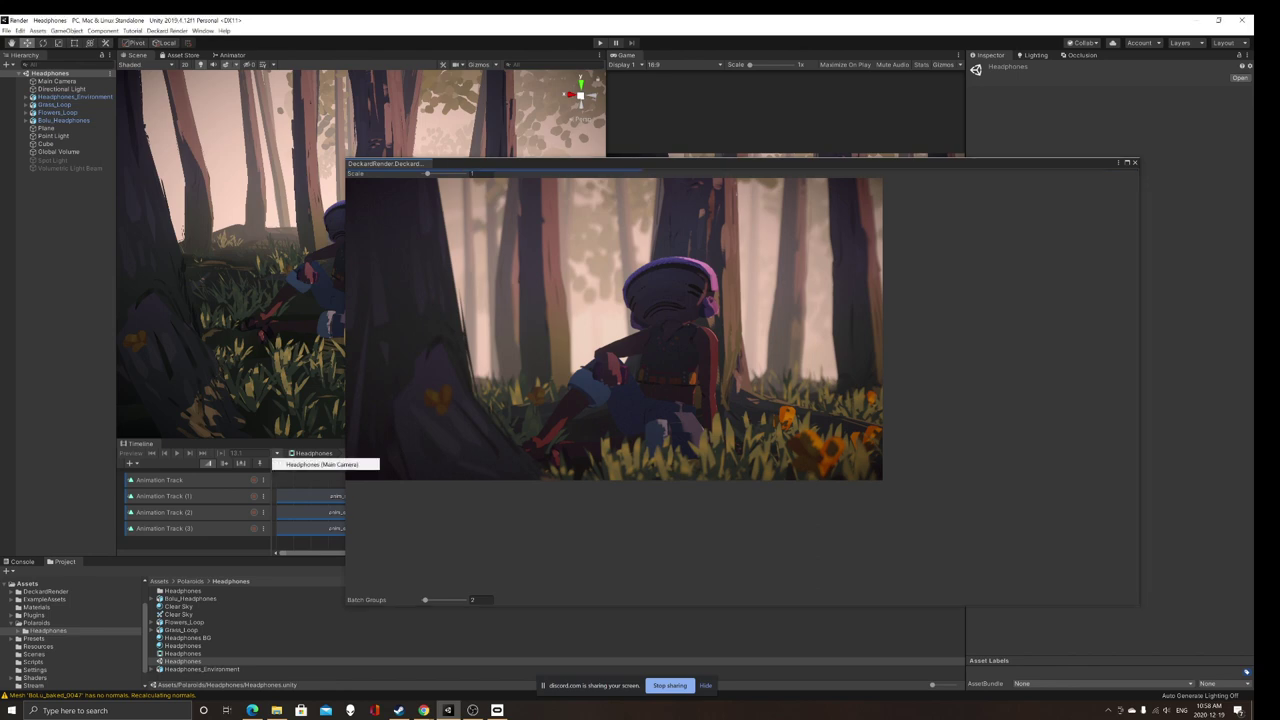
pyautogui.click(322, 464)
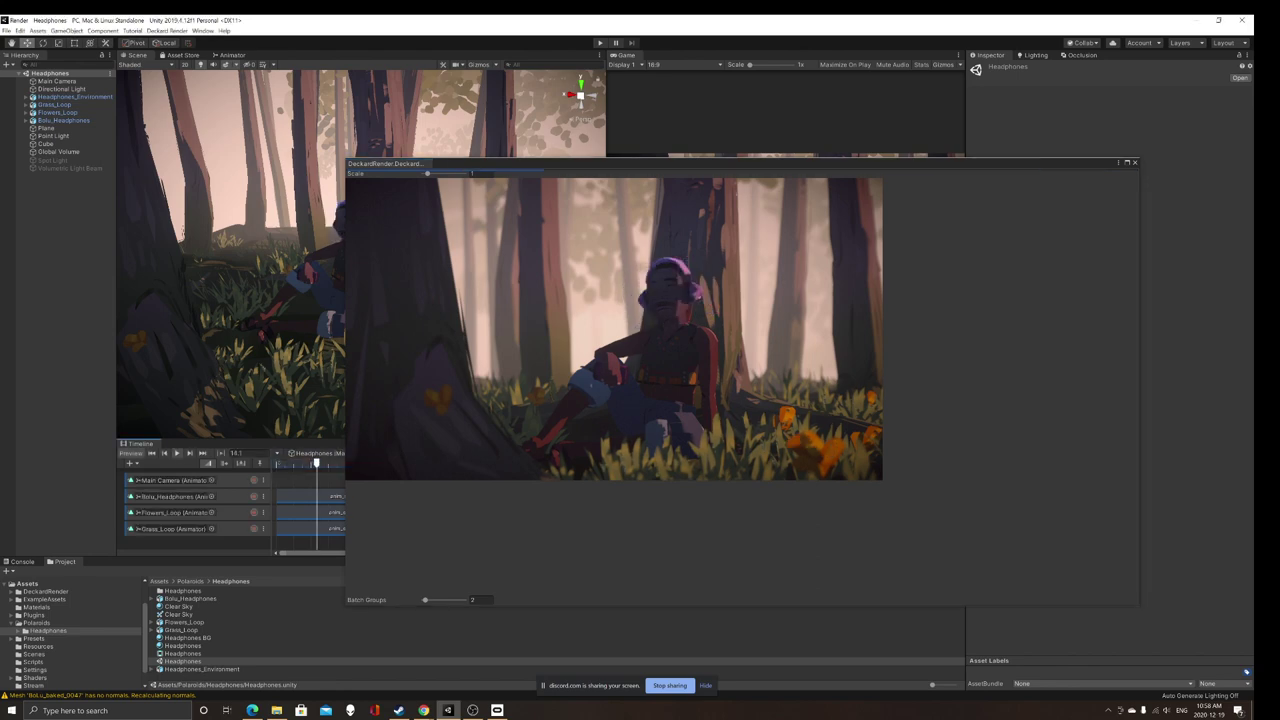
pyautogui.click(176, 453)
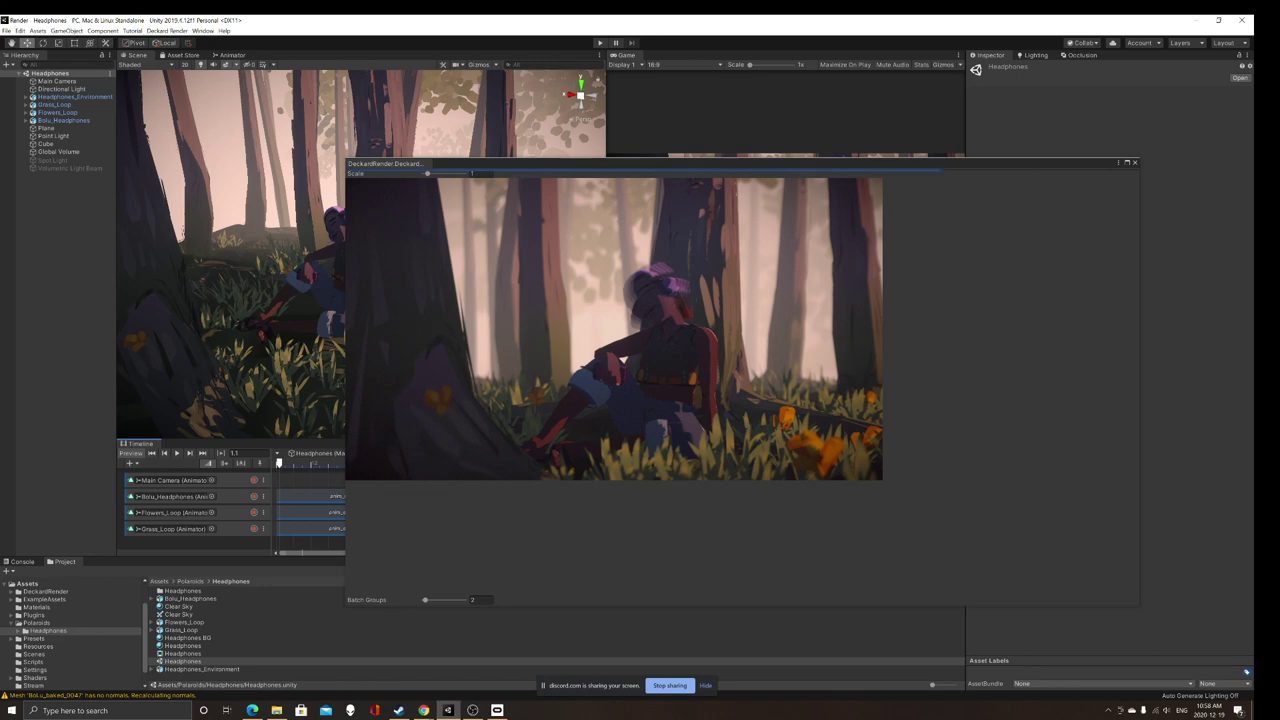
pyautogui.moveTo(420, 164); pyautogui.dragTo(443, 609)
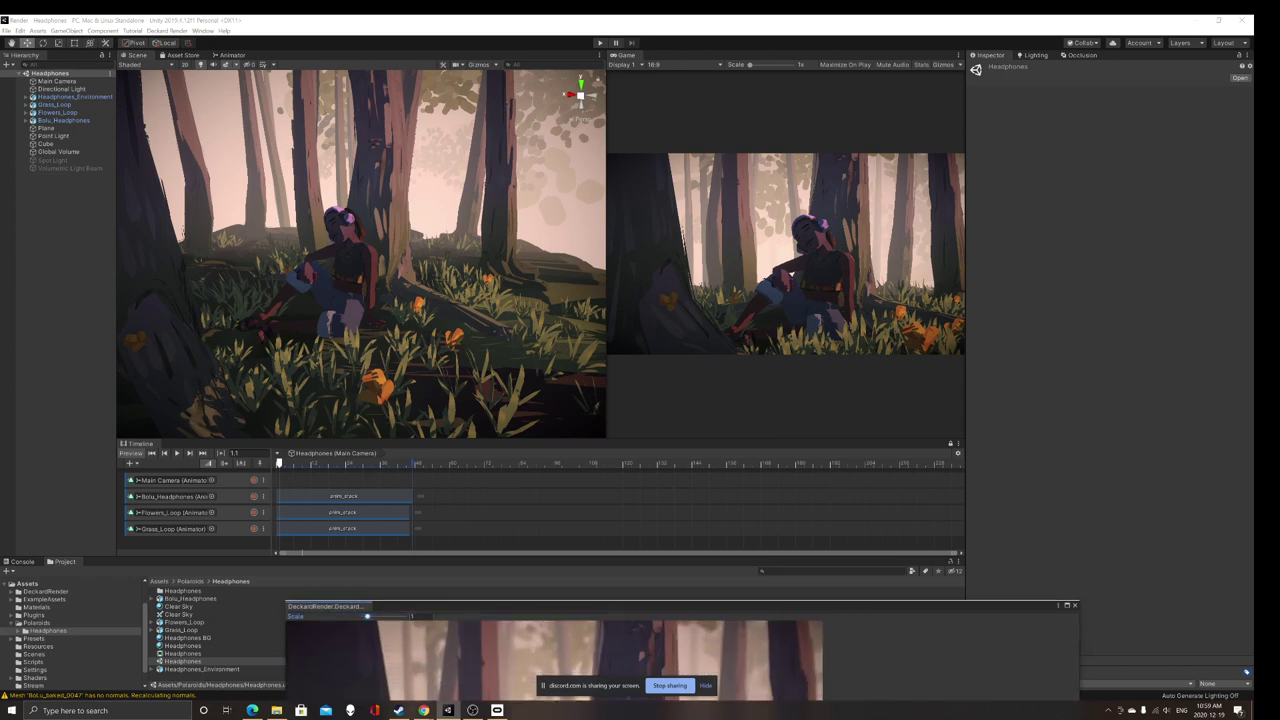
# Step: Turn off the Deckard Preprocess and Deckard Render components on the main camera
pyautogui.click(57, 81)
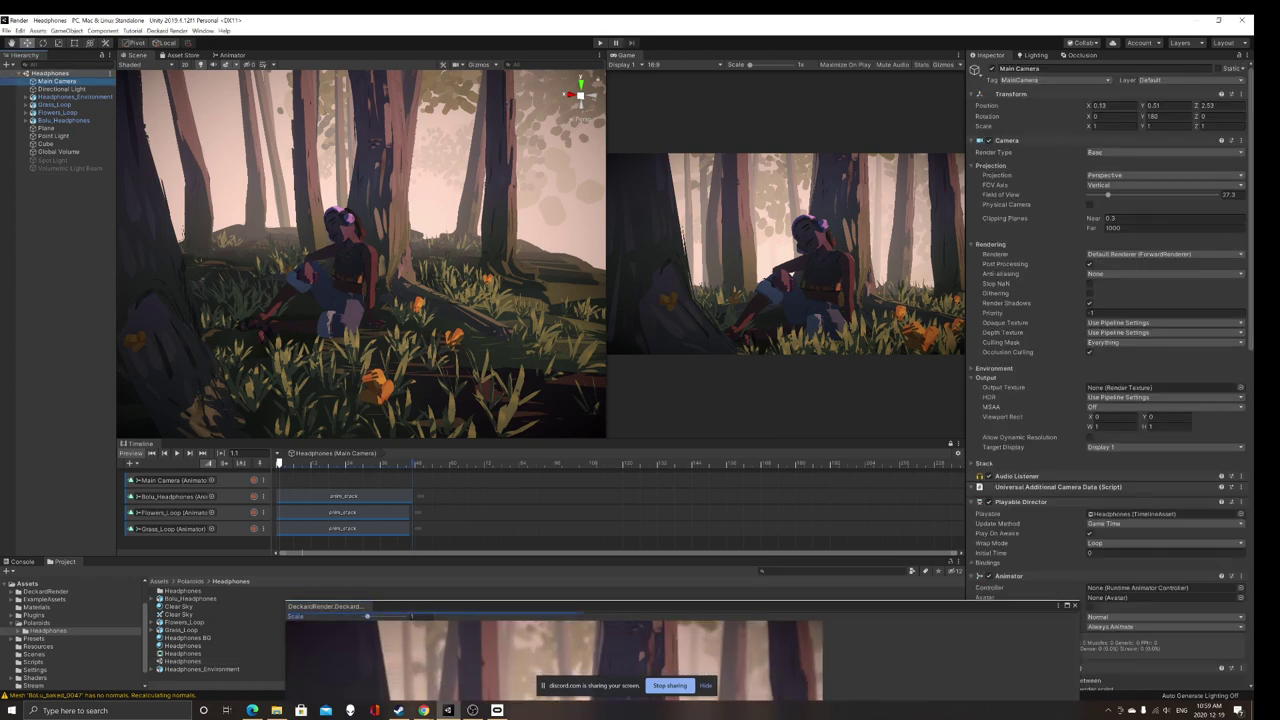
pyautogui.scroll(-10, 1108, 380)
pyautogui.scroll(-3, 1110, 330)
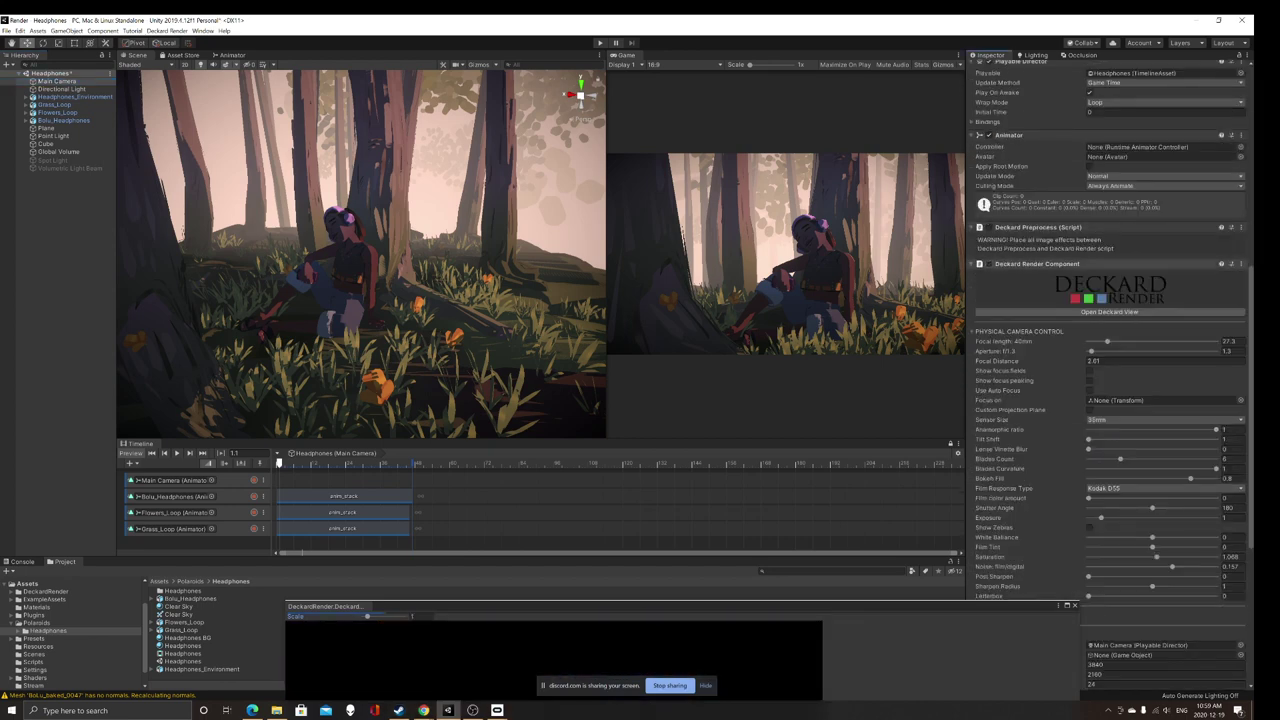
# Step: Turn on Maximize On Play for the Game view and preview the scene in play mode, stopping it when done
pyautogui.scroll(6, 1110, 330)
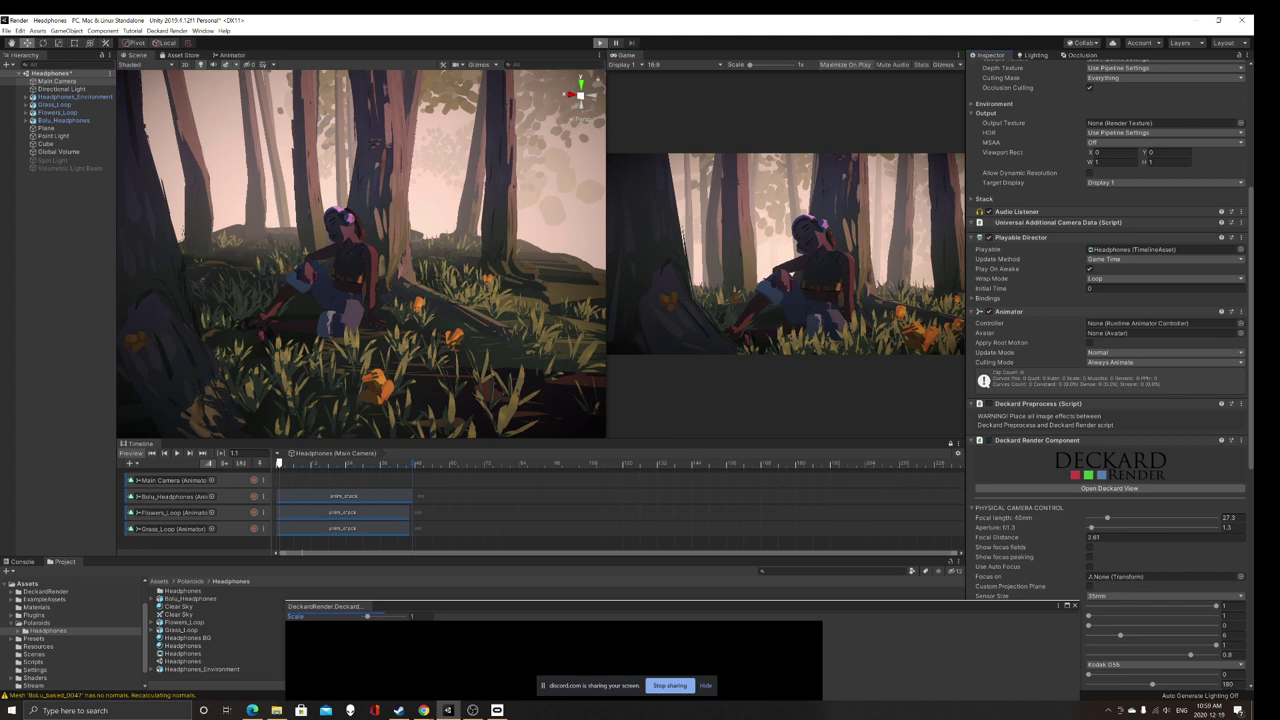
pyautogui.hotkey('ctrl', 'p')
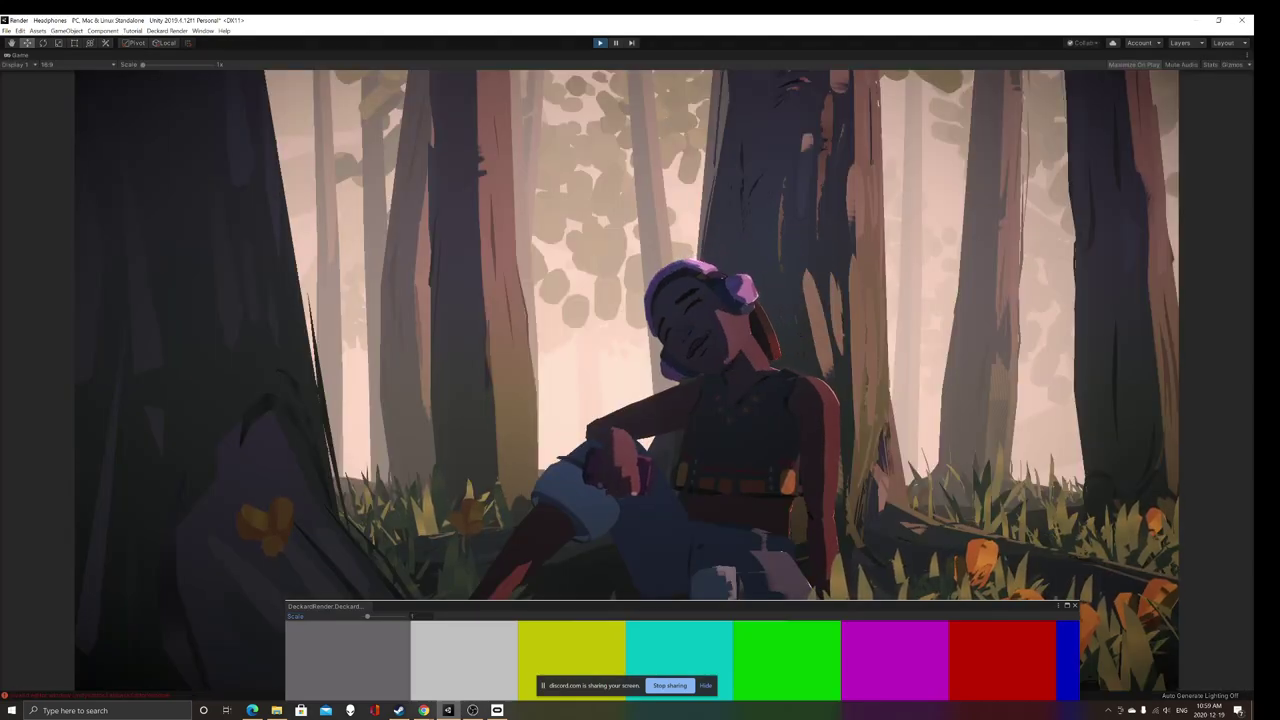
pyautogui.moveTo(1040, 606); pyautogui.dragTo(1040, 702)
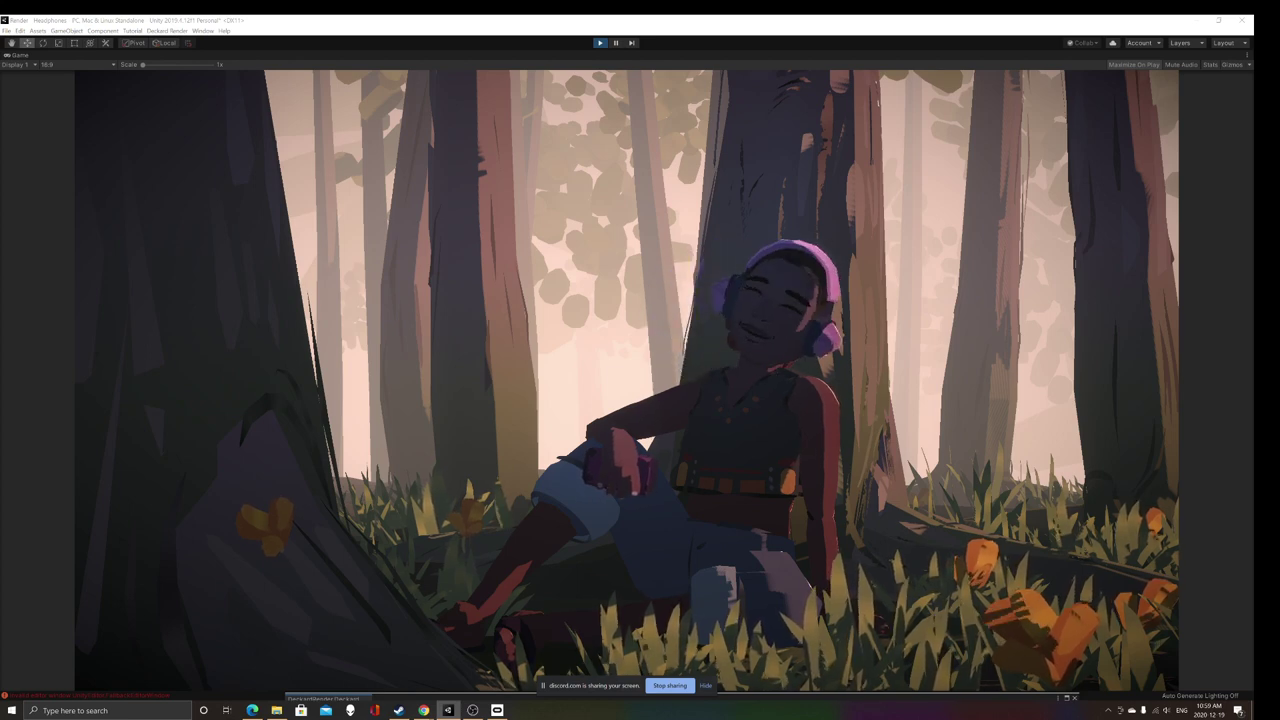
pyautogui.hotkey('ctrl', 'p')
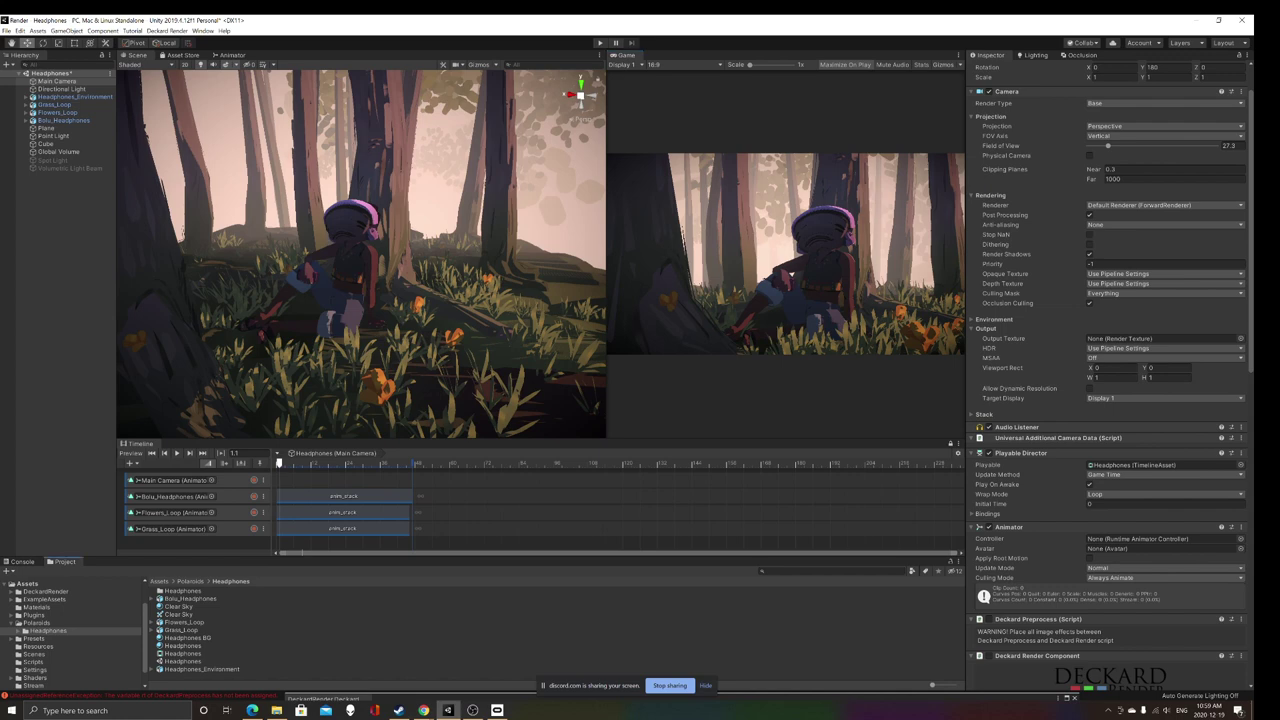
# Step: Show the console and re-enable the main camera's Deckard Preprocess and Deckard Render components, keeping the Deckard preview clear of the timeline
pyautogui.click(22, 562)
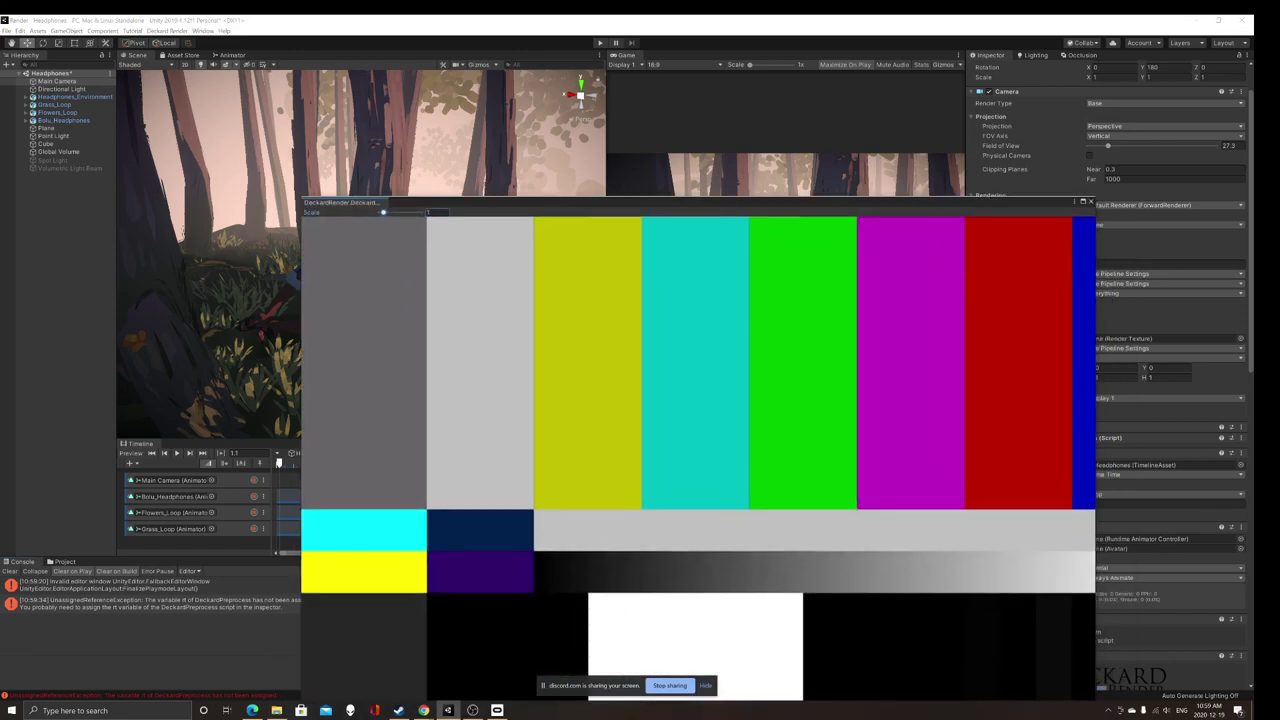
pyautogui.moveTo(1060, 203); pyautogui.dragTo(911, 173)
pyautogui.scroll(-9, 1188, 517)
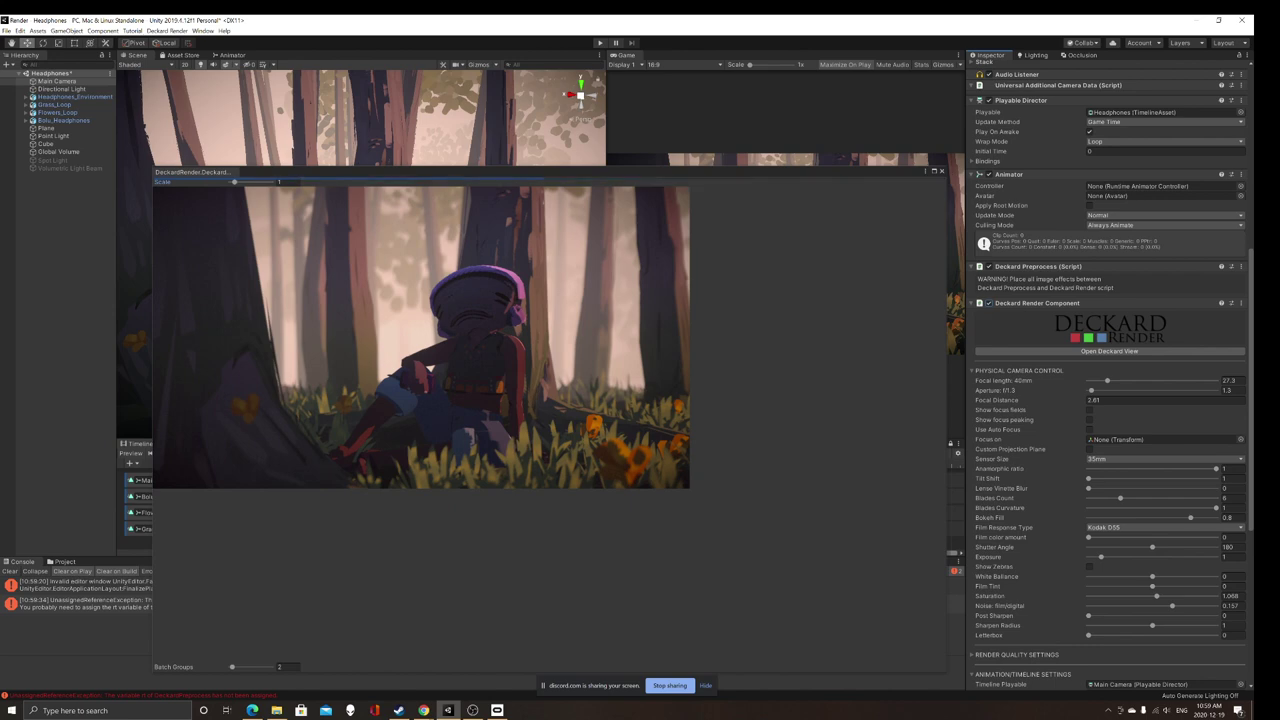
pyautogui.moveTo(388, 173); pyautogui.dragTo(635, 108)
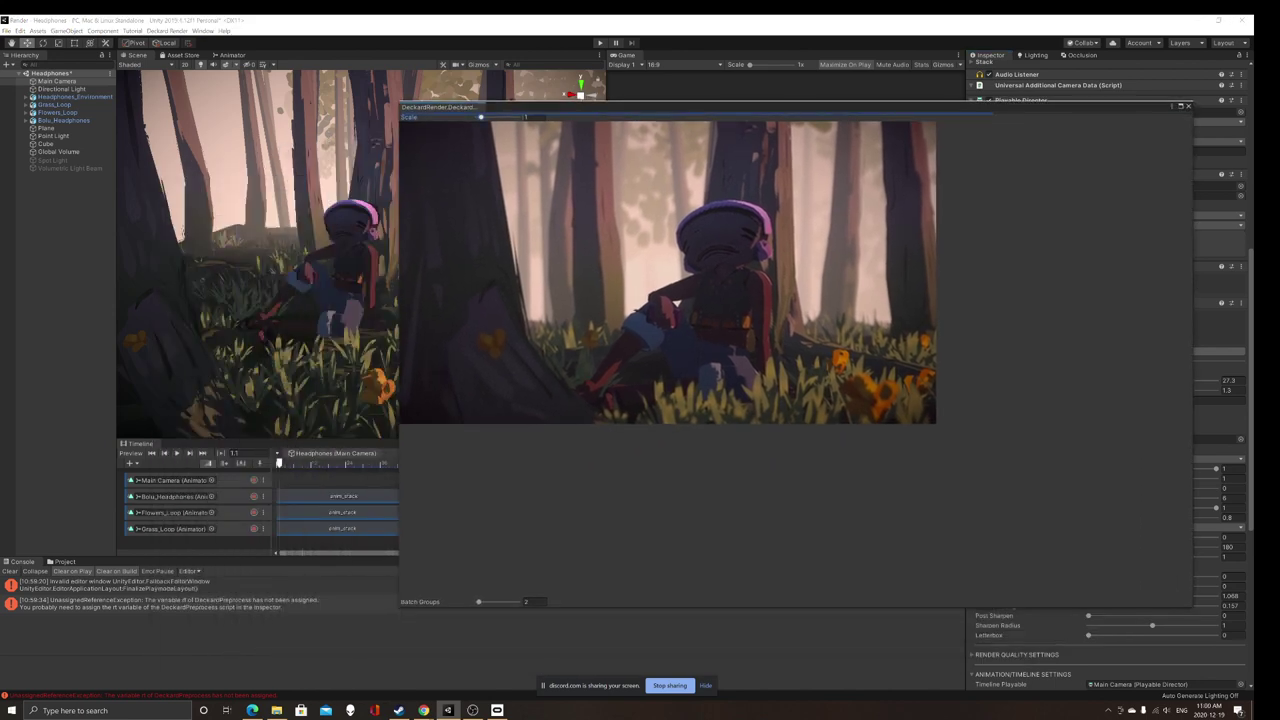
# Step: Move the timeline to frame 18 and enlarge the Deckard preview to a scale of 1.4
pyautogui.moveTo(280, 463); pyautogui.dragTo(328, 453)
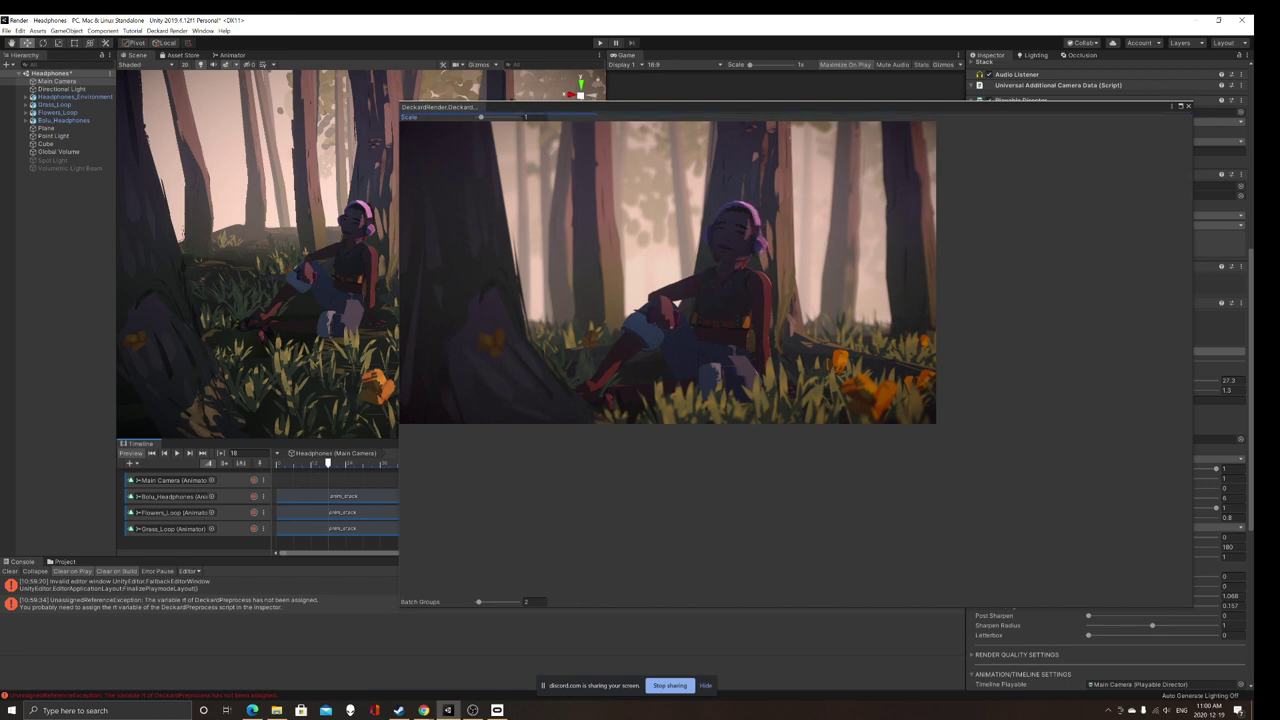
pyautogui.moveTo(718, 110); pyautogui.dragTo(624, 137)
pyautogui.moveTo(389, 141); pyautogui.dragTo(371, 87)
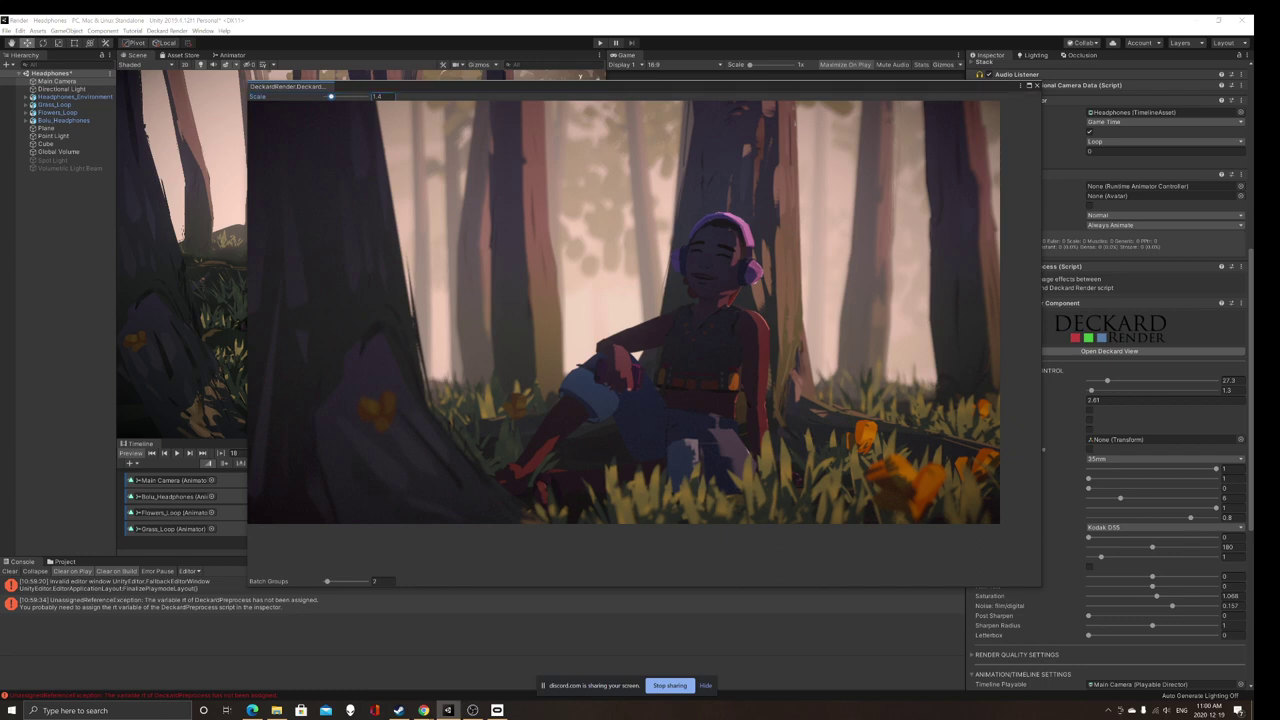
# Step: Try apertures of f/3.5 and f/0.8 in the Deckard camera settings, and set the aperture to f/1.8
pyautogui.moveTo(973, 86); pyautogui.dragTo(895, 83)
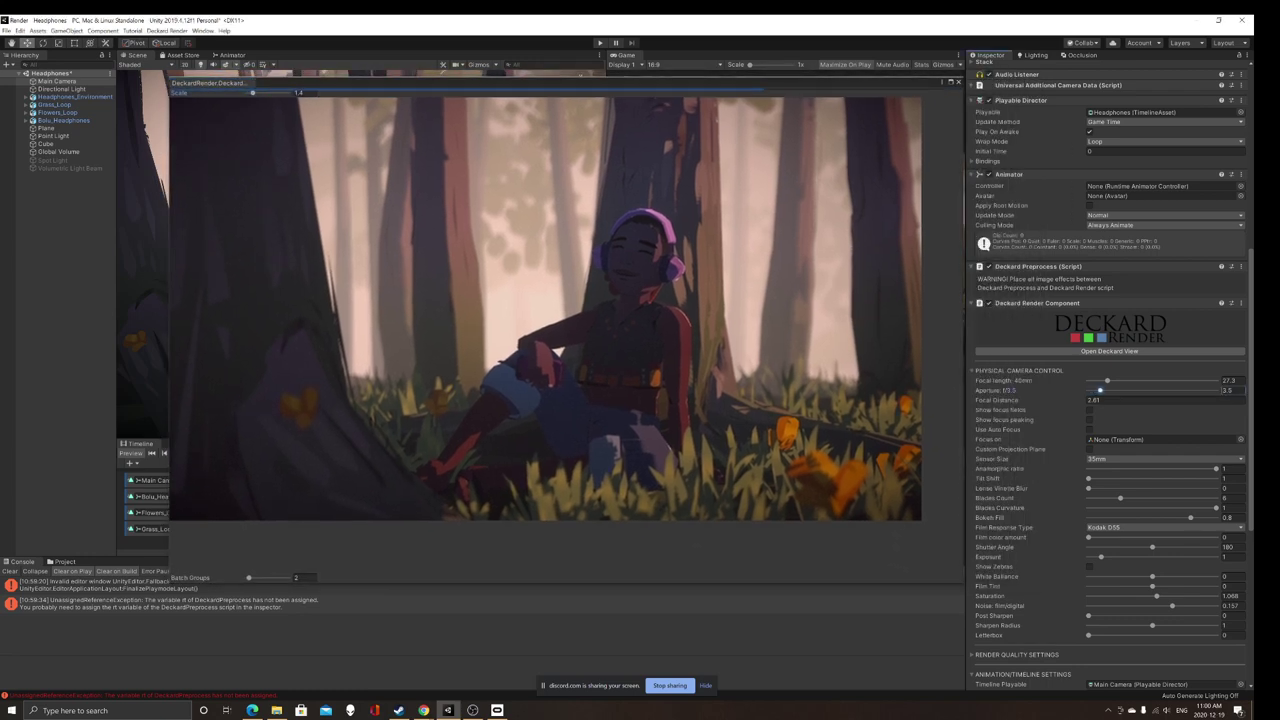
pyautogui.moveTo(1100, 390); pyautogui.dragTo(1088, 390)
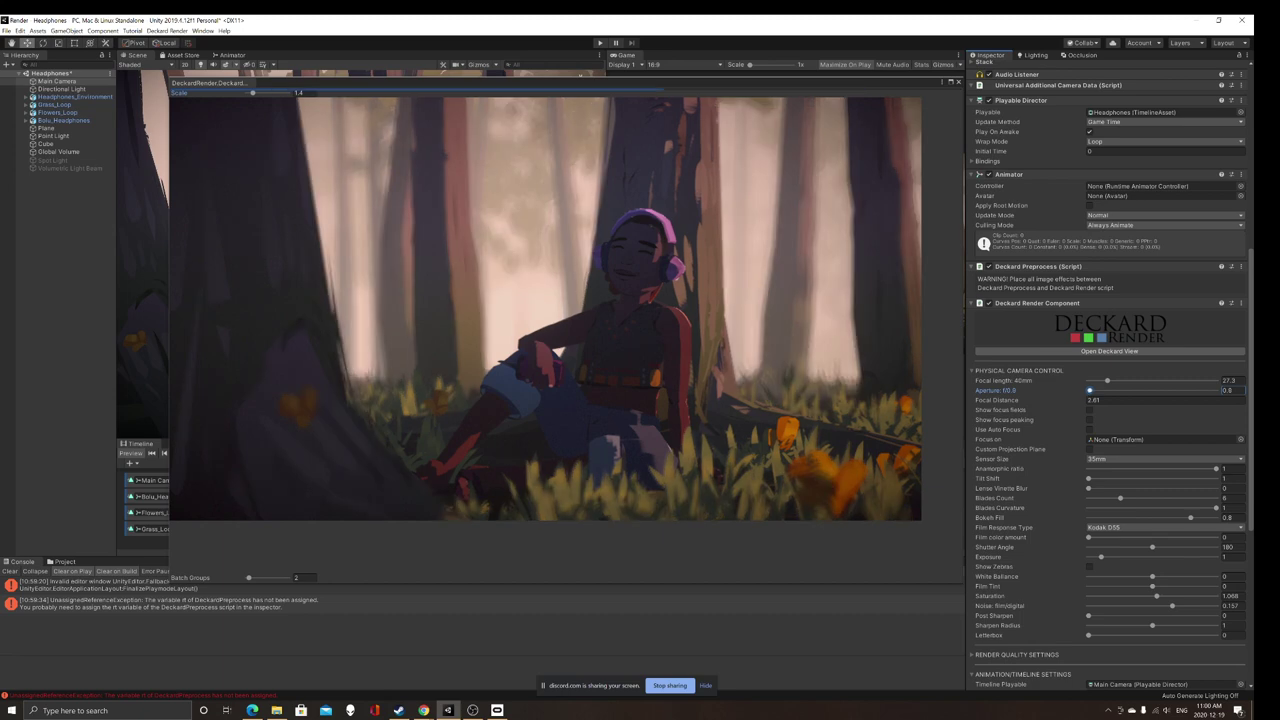
pyautogui.moveTo(1089, 390); pyautogui.dragTo(1093, 390)
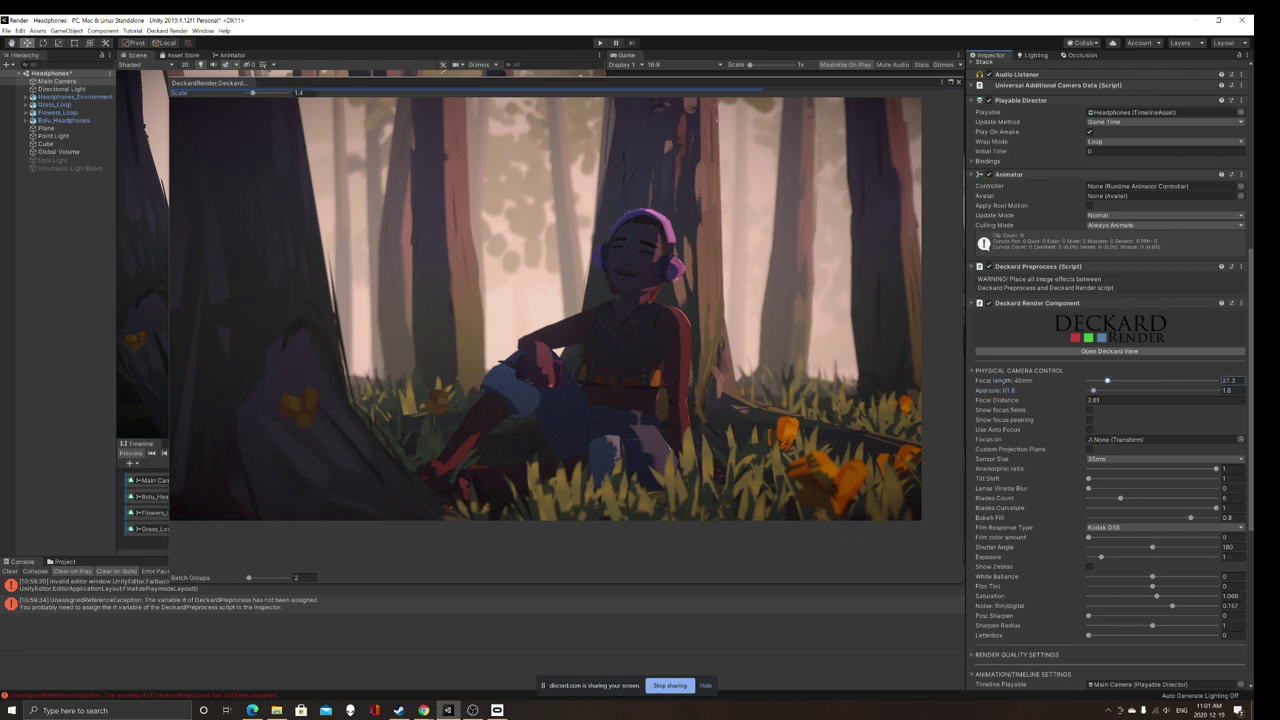
# Step: Try a focal length value of 4.8 for the Deckard camera, and set a wider framing with a value of 28.9
pyautogui.moveTo(1107, 381); pyautogui.dragTo(1091, 381)
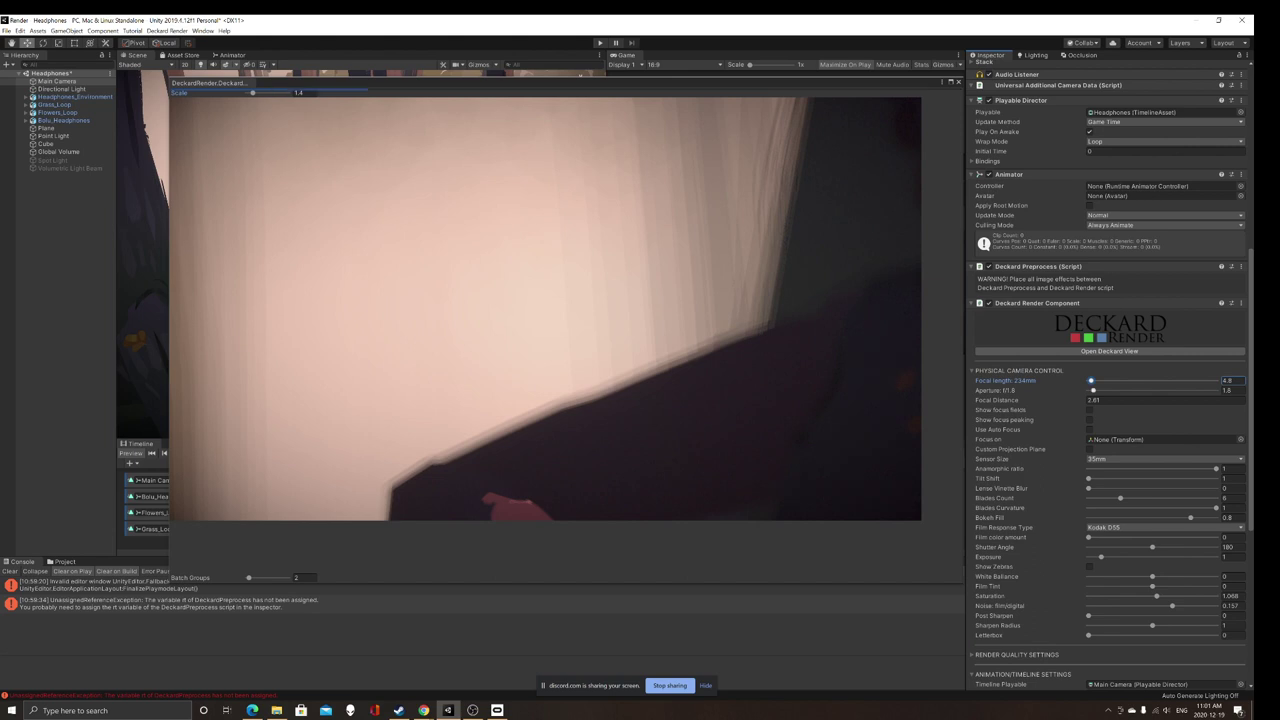
pyautogui.moveTo(1091, 381); pyautogui.dragTo(1106, 381)
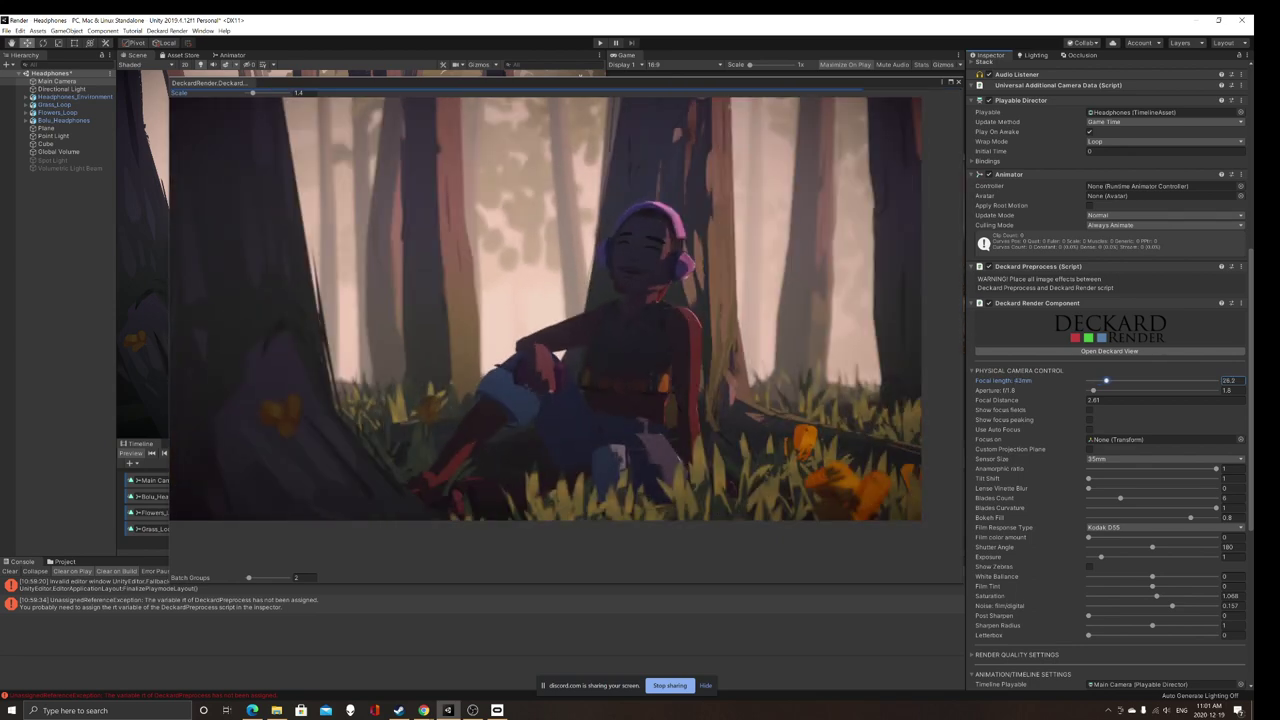
pyautogui.moveTo(1105, 381); pyautogui.dragTo(1108, 381)
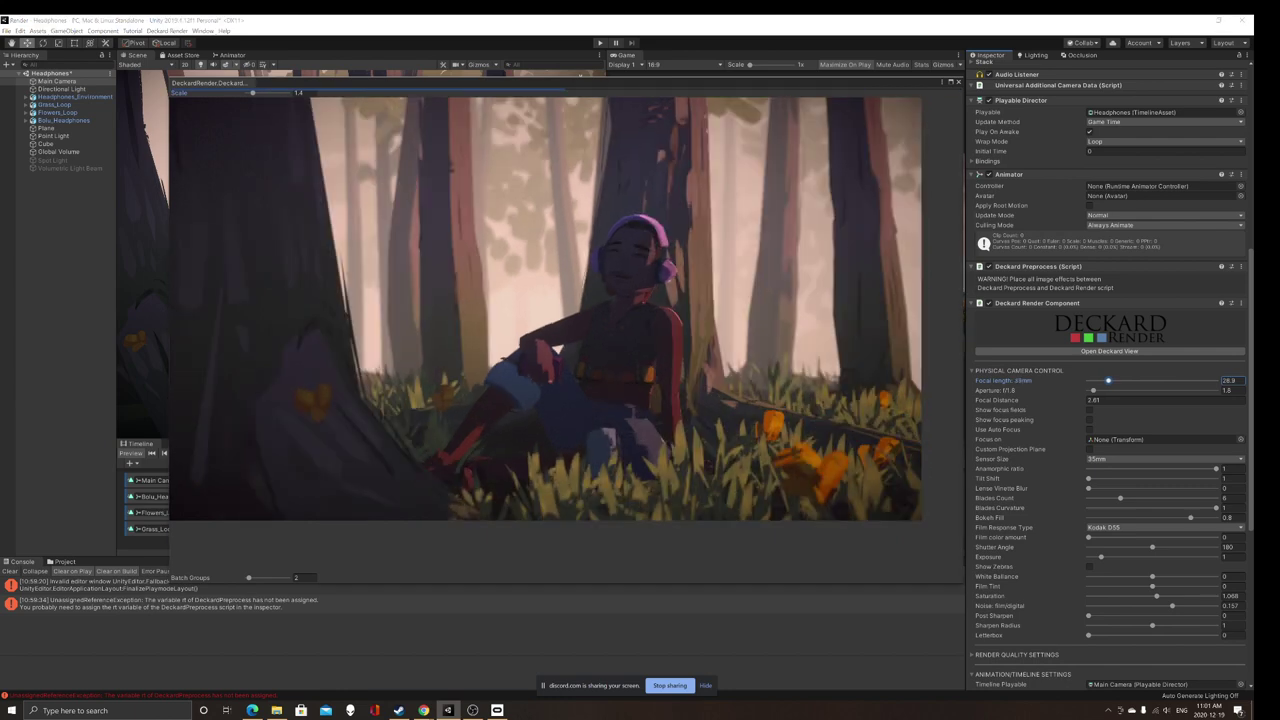
# Step: Move the Deckard preview aside and examine the seated character and surrounding forest in the Scene view from several angles and distances
pyautogui.moveTo(500, 83); pyautogui.dragTo(1021, 313)
pyautogui.moveTo(370, 250); pyautogui.dragTo(414, 269, button='right')
pyautogui.press('w')
pyautogui.press('s')
pyautogui.scroll(-5, 400, 256)
pyautogui.scroll(-5, 404, 263)
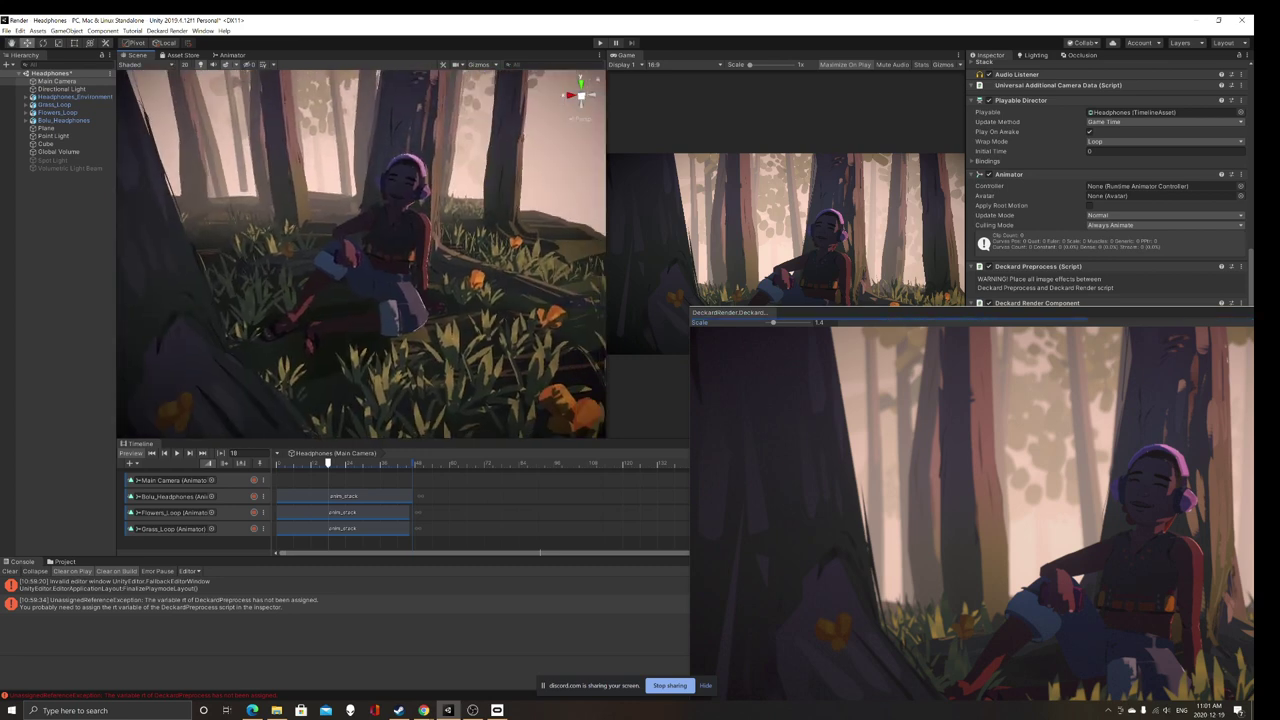
pyautogui.moveTo(414, 269); pyautogui.dragTo(442, 246, button='right')
pyautogui.scroll(2, 361, 254)
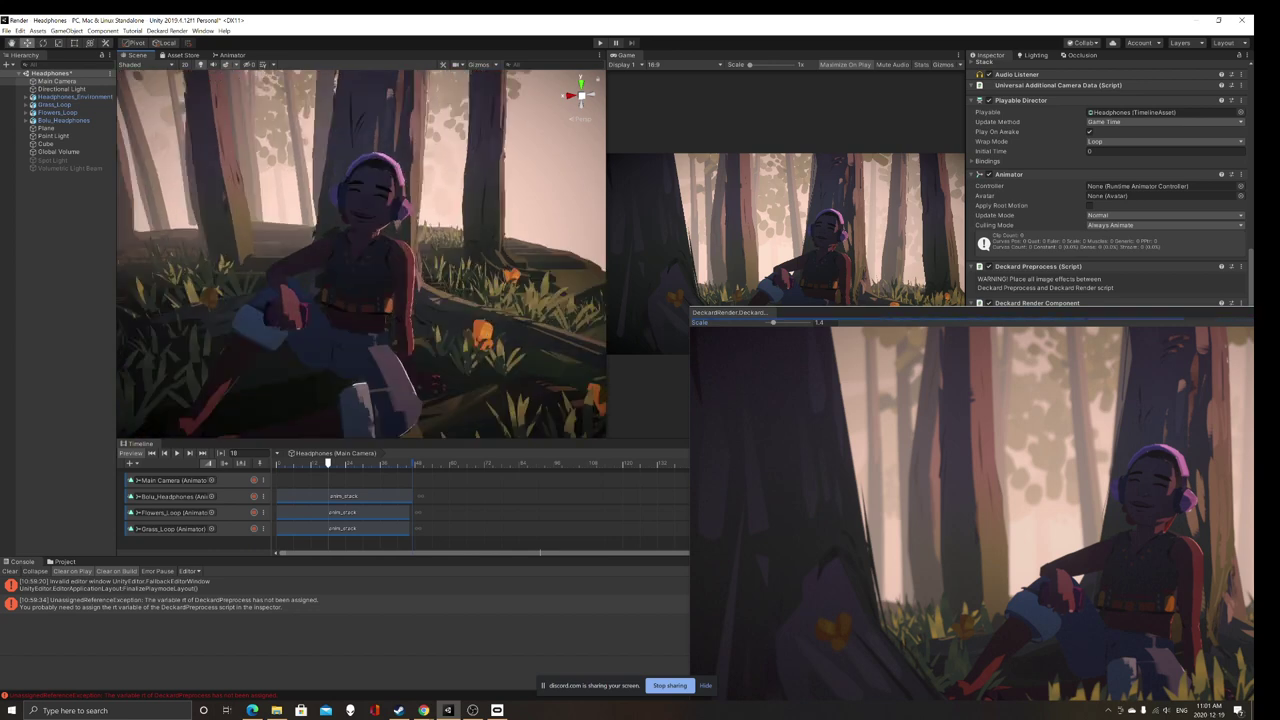
pyautogui.moveTo(414, 269); pyautogui.dragTo(414, 269, button='right')
pyautogui.keyDown('alt'); pyautogui.moveTo(360, 260); pyautogui.dragTo(325, 250); pyautogui.keyUp('alt')
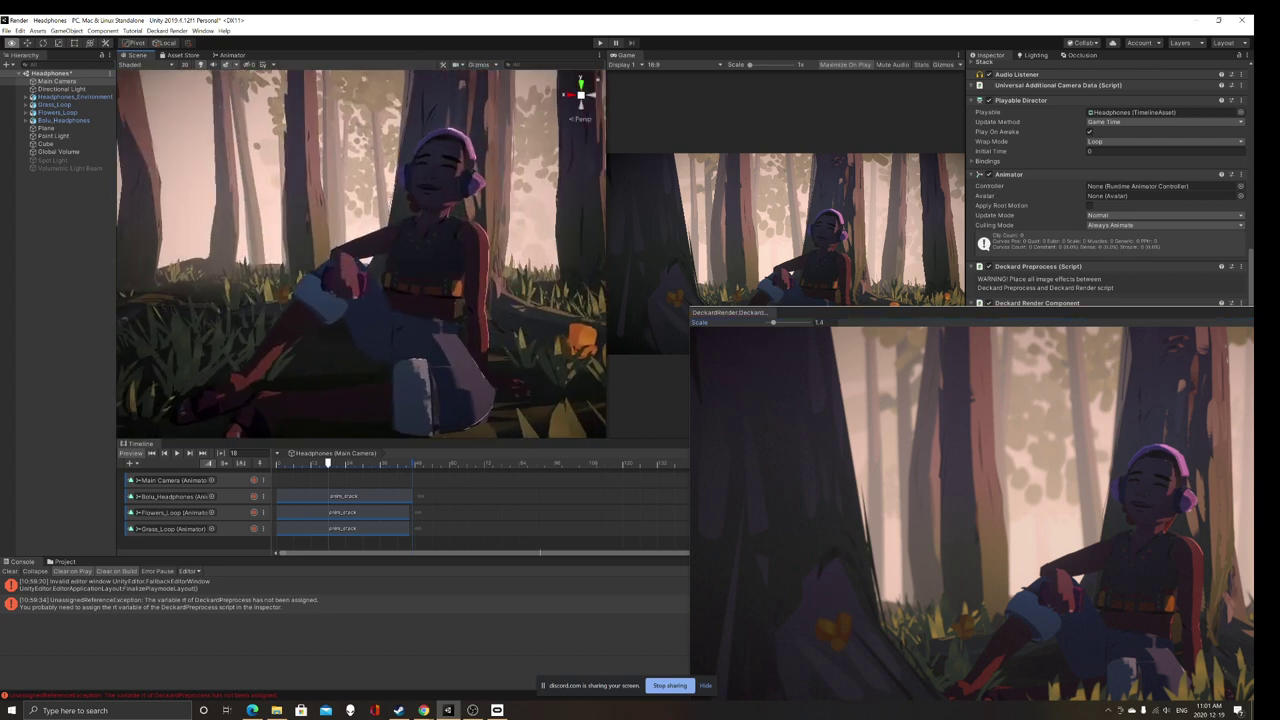
pyautogui.moveTo(345, 262); pyautogui.dragTo(337, 249, button='middle')
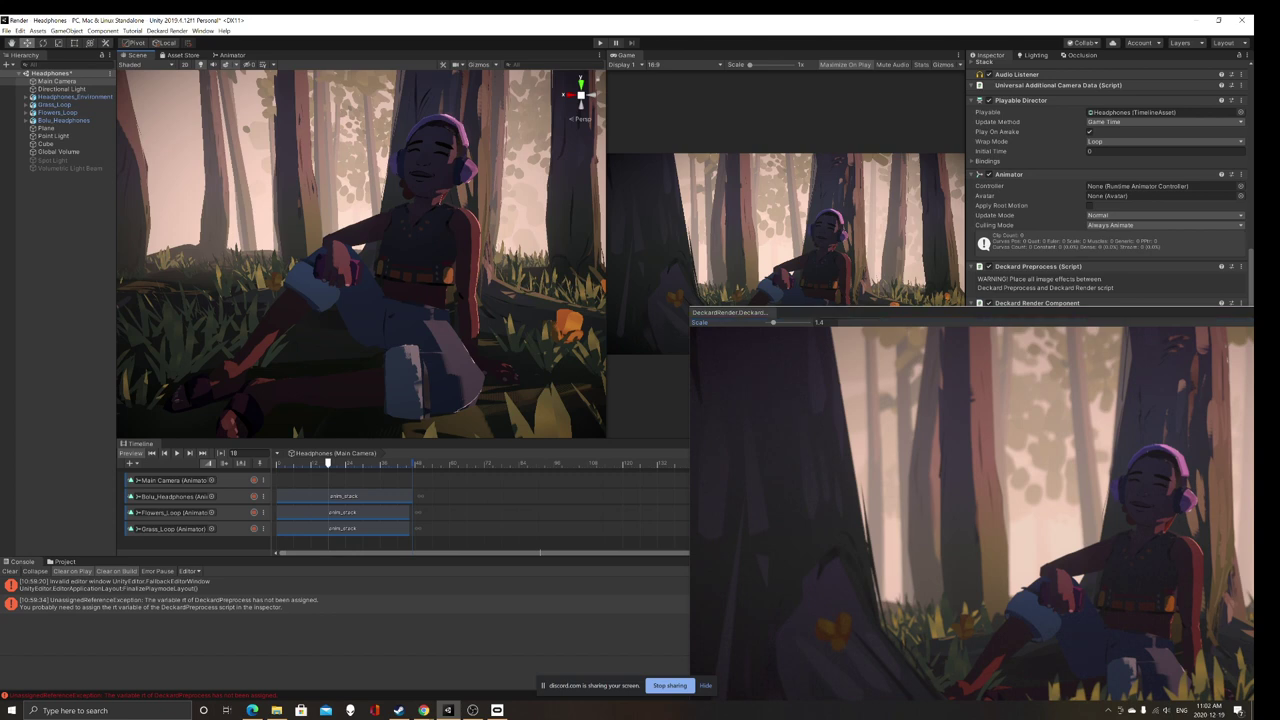
pyautogui.scroll(-4, 361, 254)
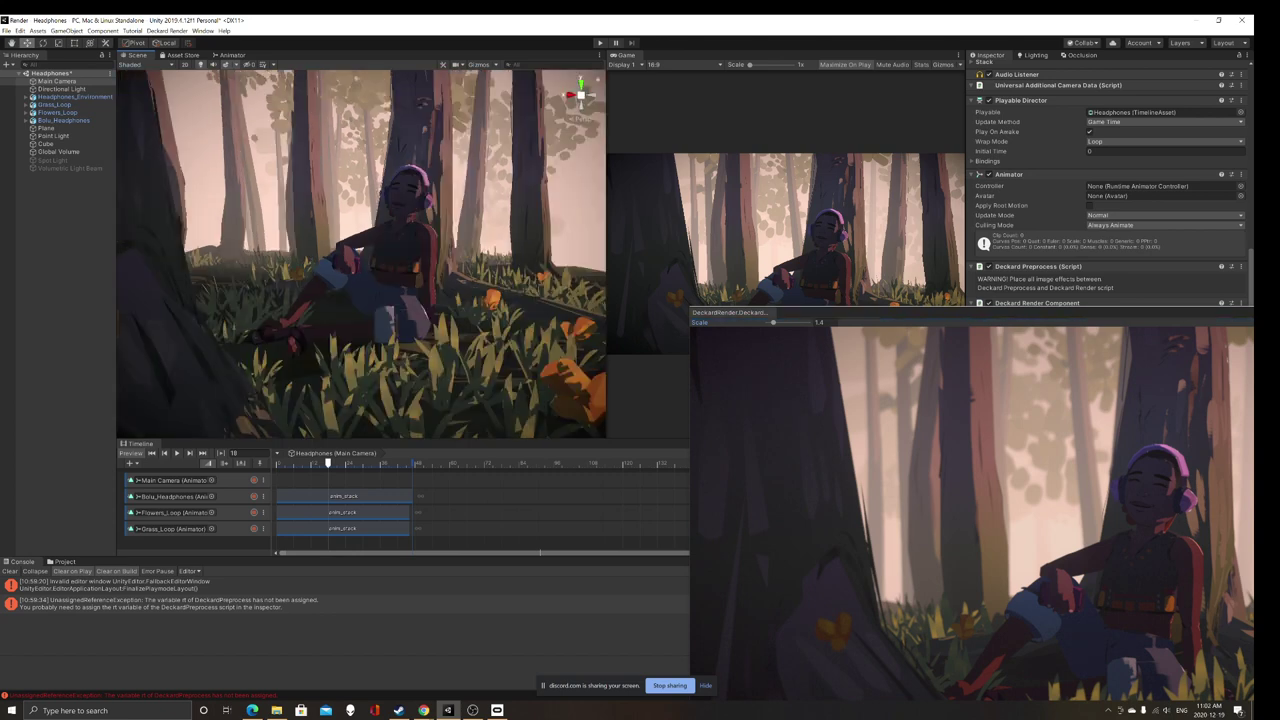
# Step: Enlarge the Timeline area upward and reframe the Scene view on the character and the foreground flowers
pyautogui.moveTo(400, 439); pyautogui.dragTo(400, 353)
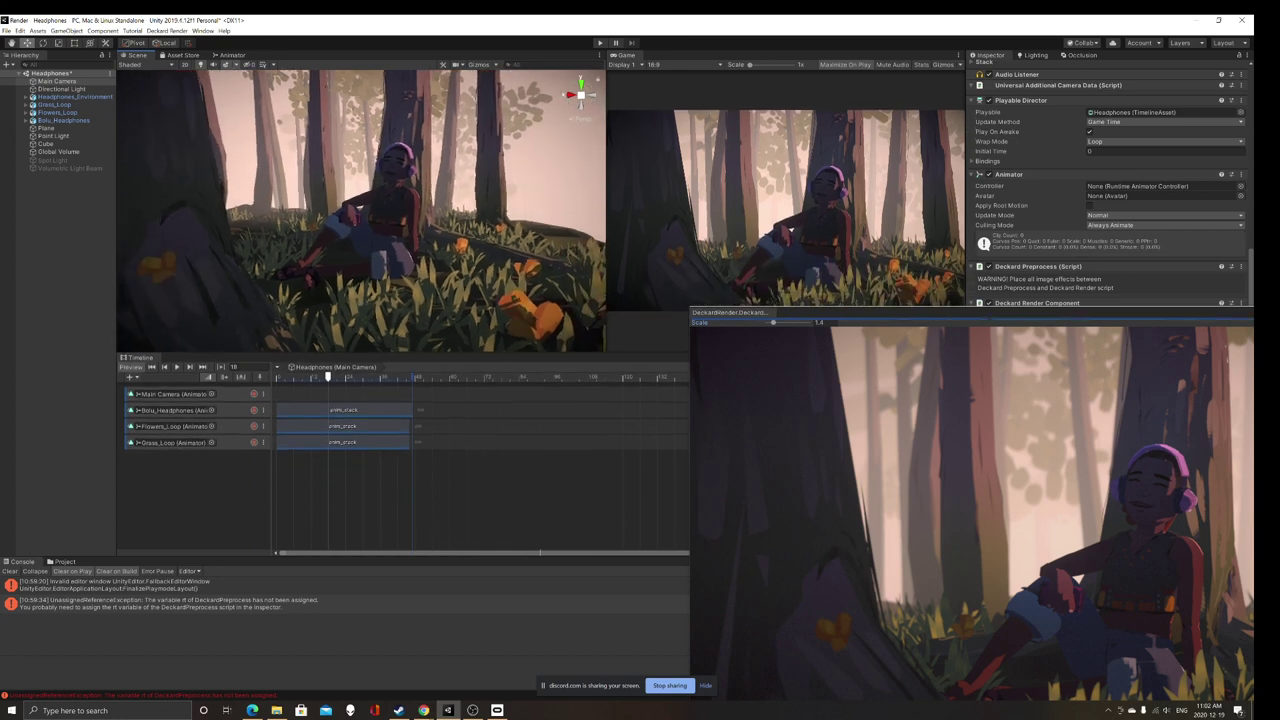
pyautogui.scroll(-5, 361, 211)
pyautogui.moveTo(361, 211); pyautogui.dragTo(388, 211, button='right')
pyautogui.press('w')
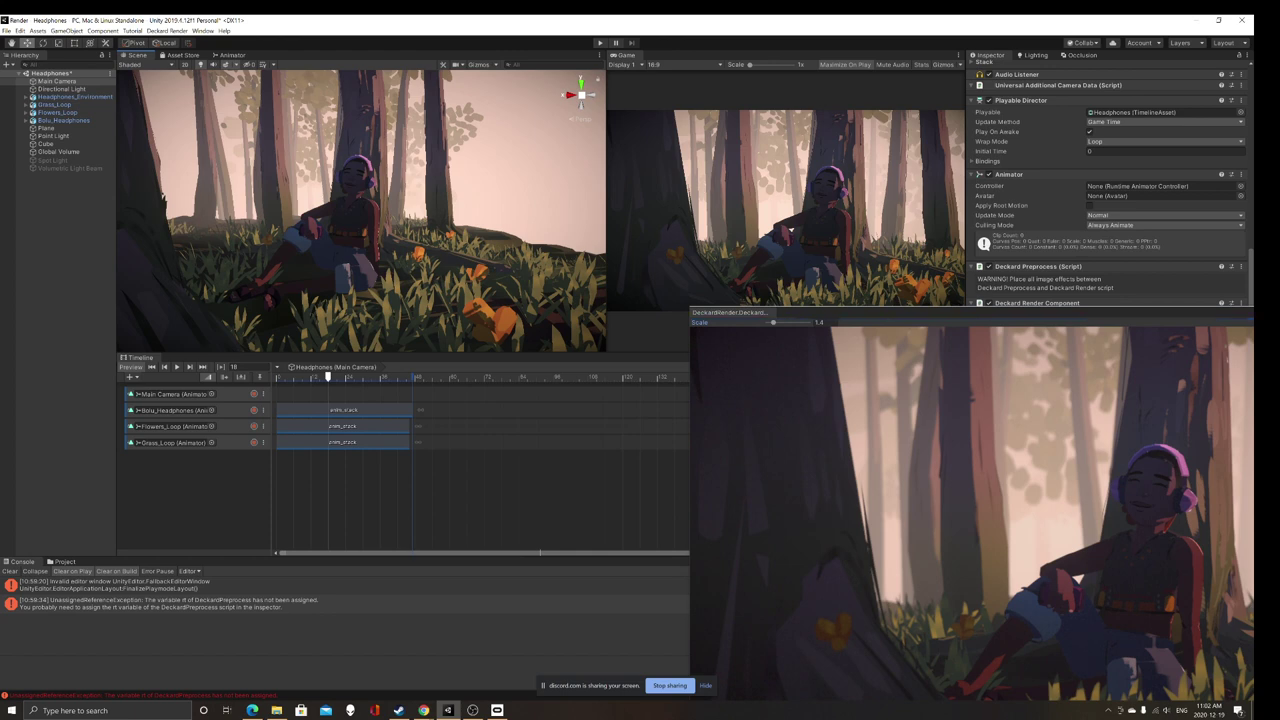
# Step: Place the Deckard preview beside the Scene view and inspect the character and set from nearby and distant viewpoints
pyautogui.moveTo(811, 313); pyautogui.dragTo(491, 358)
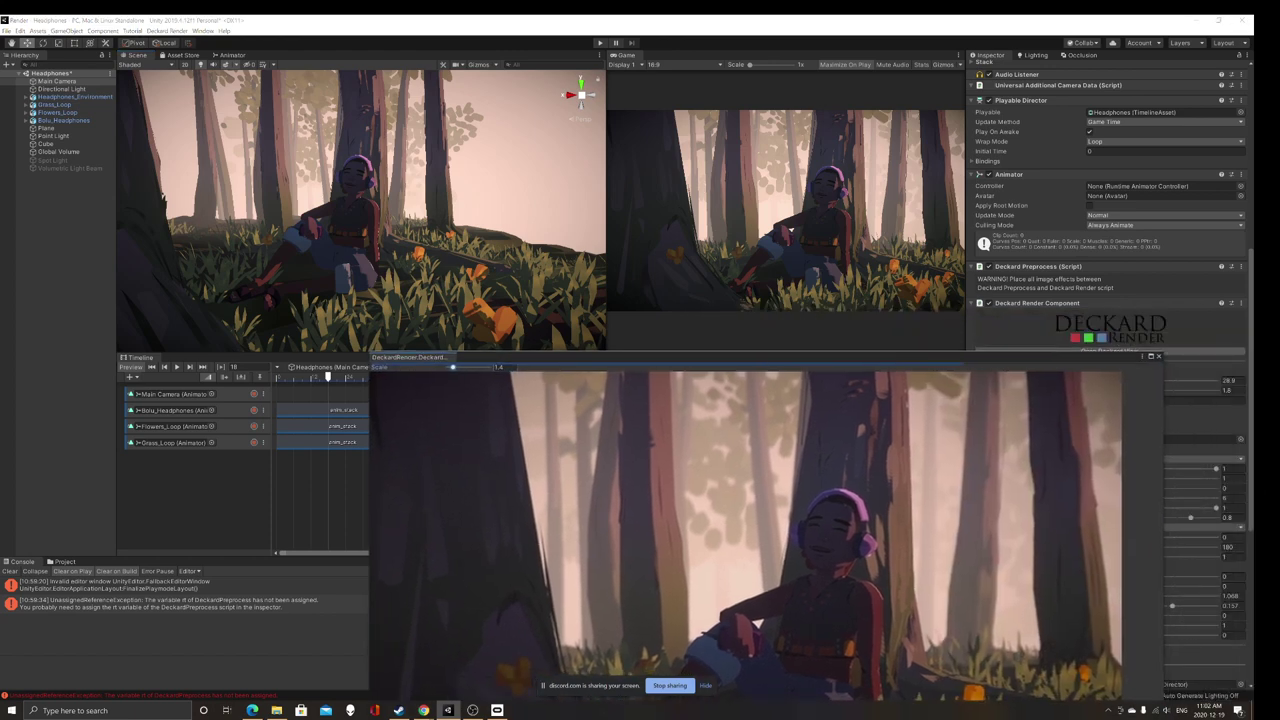
pyautogui.moveTo(1057, 359); pyautogui.dragTo(1059, 286)
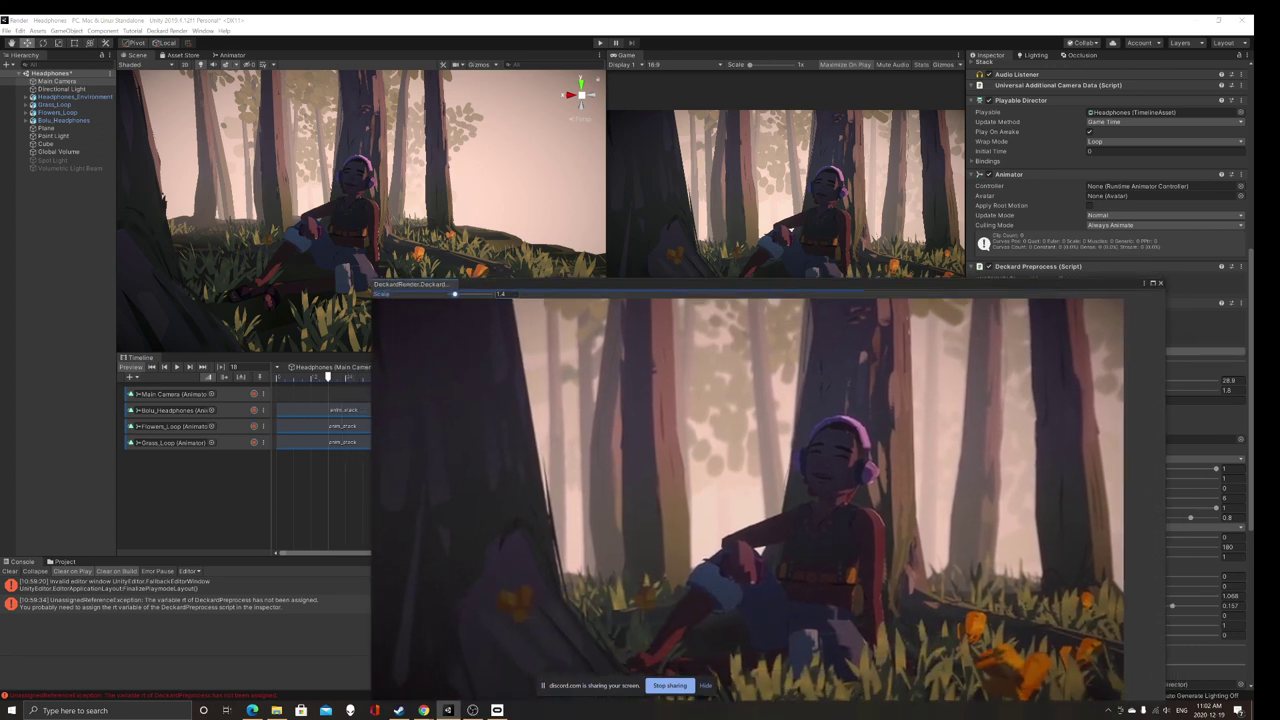
pyautogui.moveTo(478, 285); pyautogui.dragTo(637, 179)
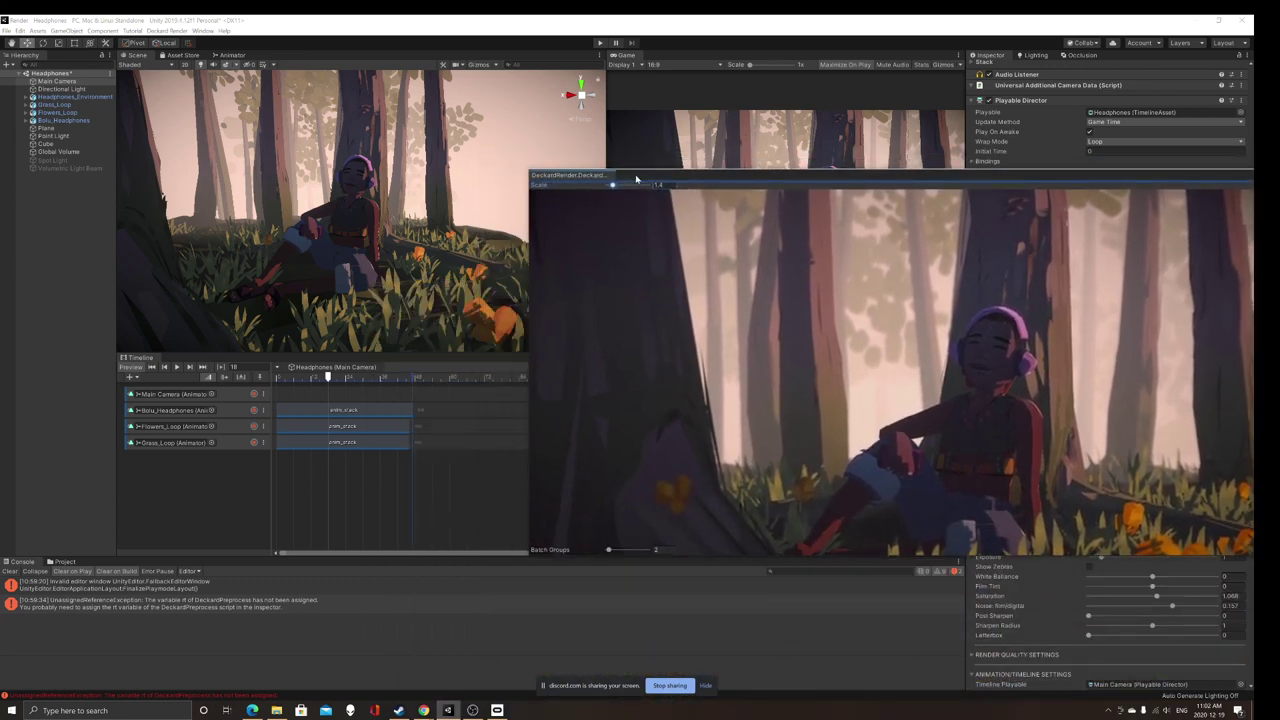
pyautogui.moveTo(345, 230); pyautogui.dragTo(319, 205, button='middle')
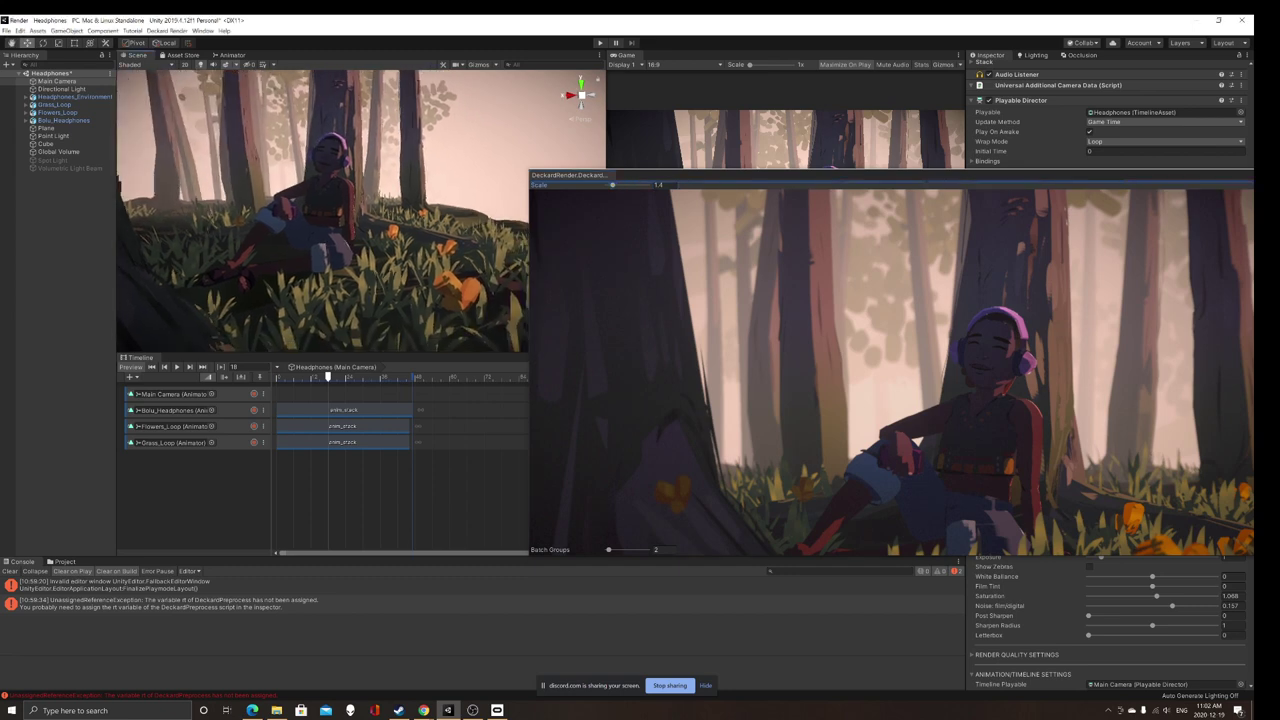
pyautogui.scroll(-3, 319, 205)
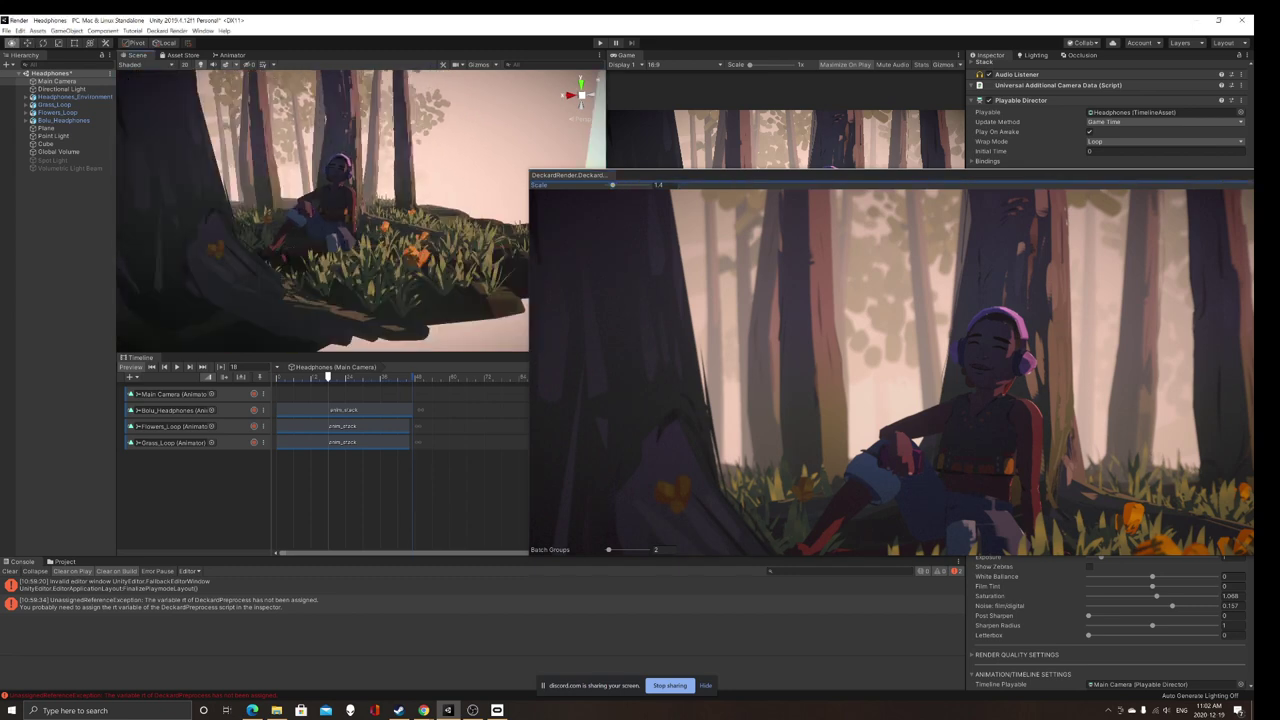
pyautogui.moveTo(319, 205)
pyautogui.keyDown('alt'); pyautogui.mouseDown()
pyautogui.moveTo(400, 208)
pyautogui.moveTo(325, 206)
pyautogui.mouseUp(); pyautogui.keyUp('alt')
pyautogui.scroll(3, 319, 205)
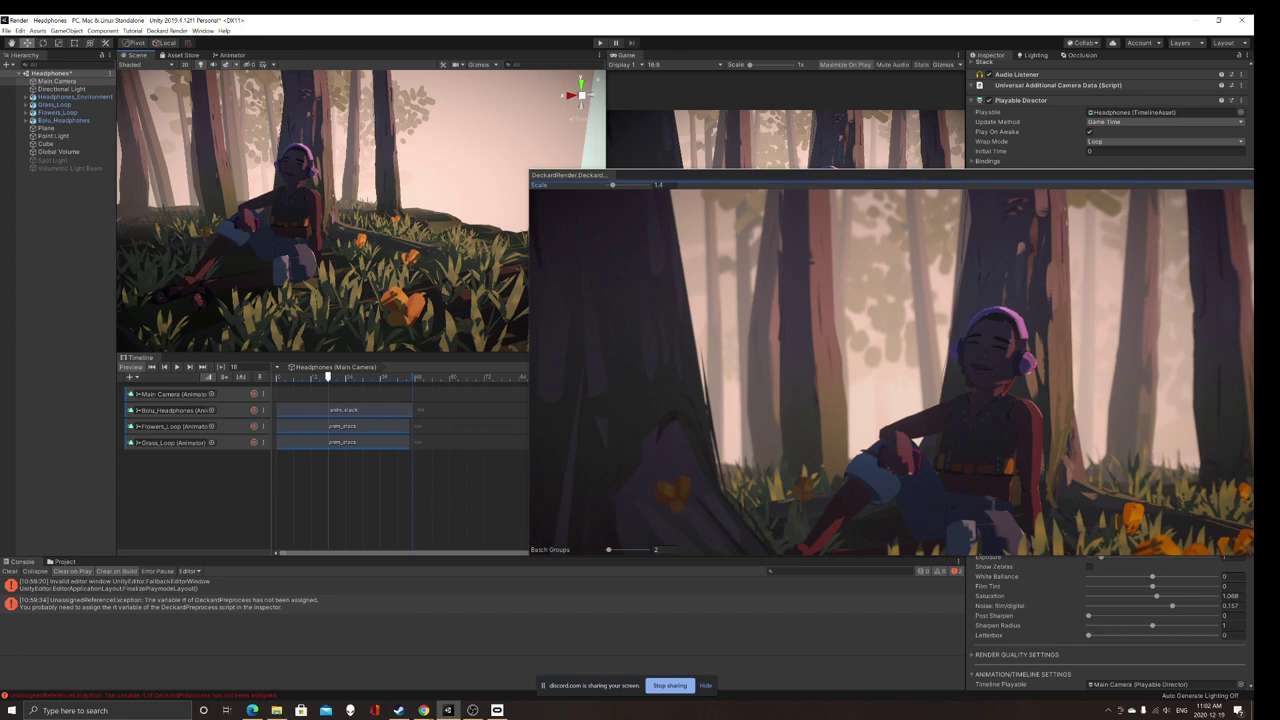
# Step: Reposition and resize the Deckard preview beside the Scene view, and examine the forest set from the side at a distance
pyautogui.keyDown('alt'); pyautogui.moveTo(340, 208); pyautogui.dragTo(322, 212); pyautogui.keyUp('alt')
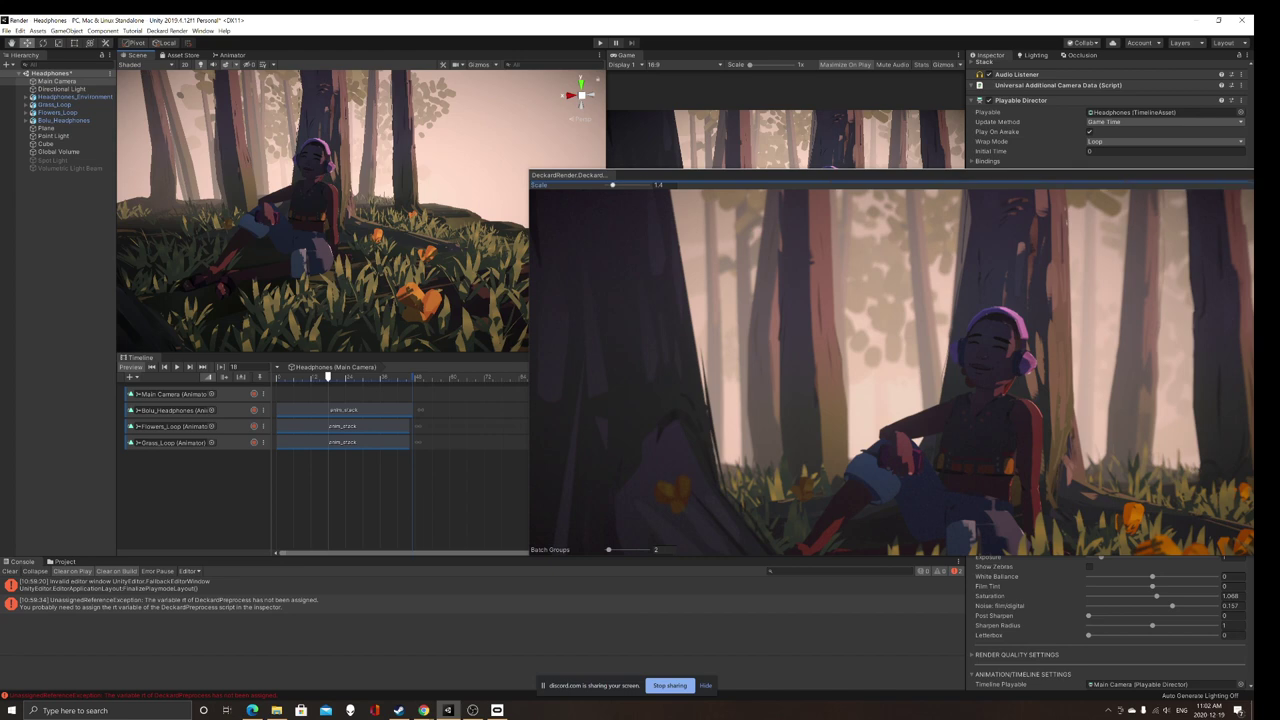
pyautogui.moveTo(638, 175); pyautogui.dragTo(476, 262)
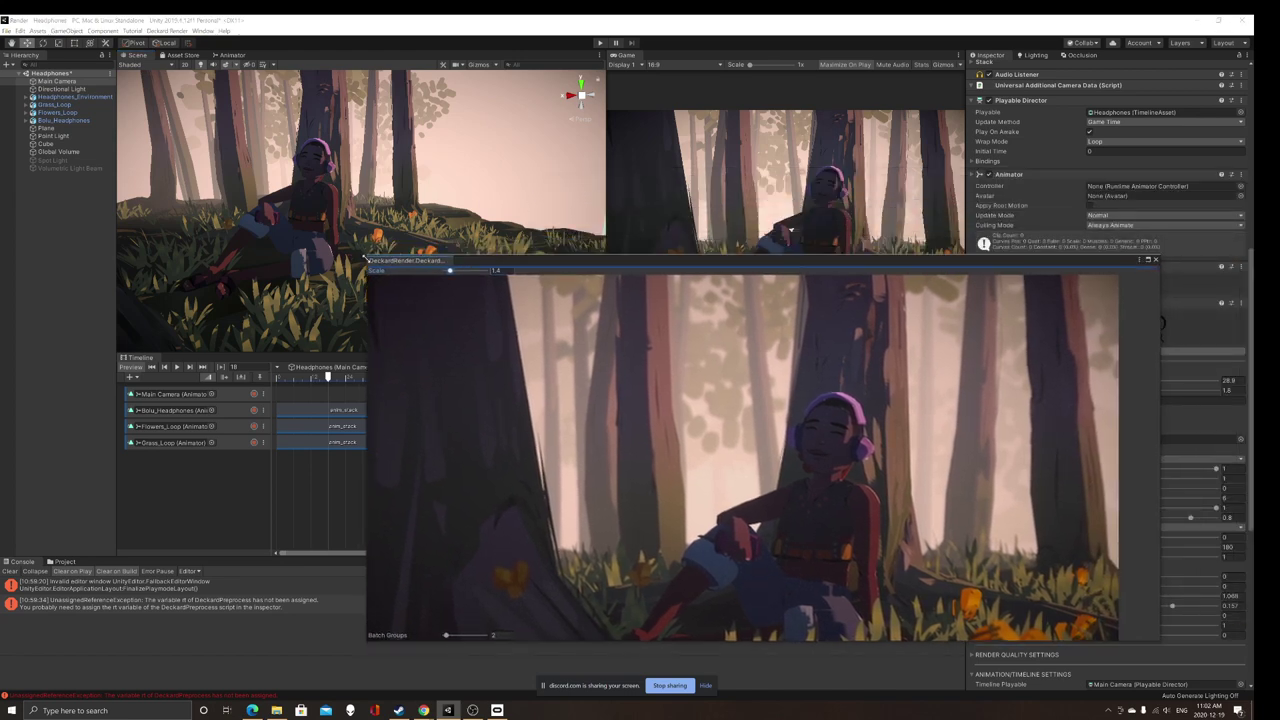
pyautogui.moveTo(368, 256); pyautogui.dragTo(395, 166)
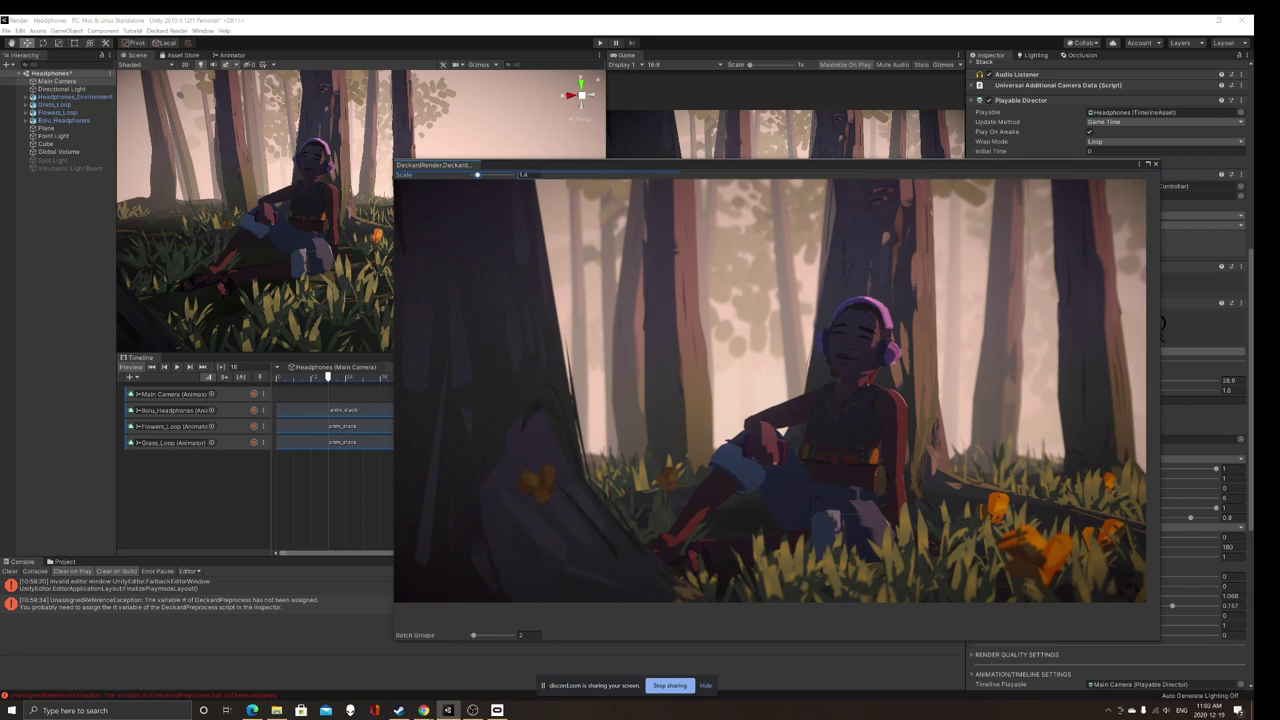
pyautogui.moveTo(584, 168); pyautogui.dragTo(799, 189)
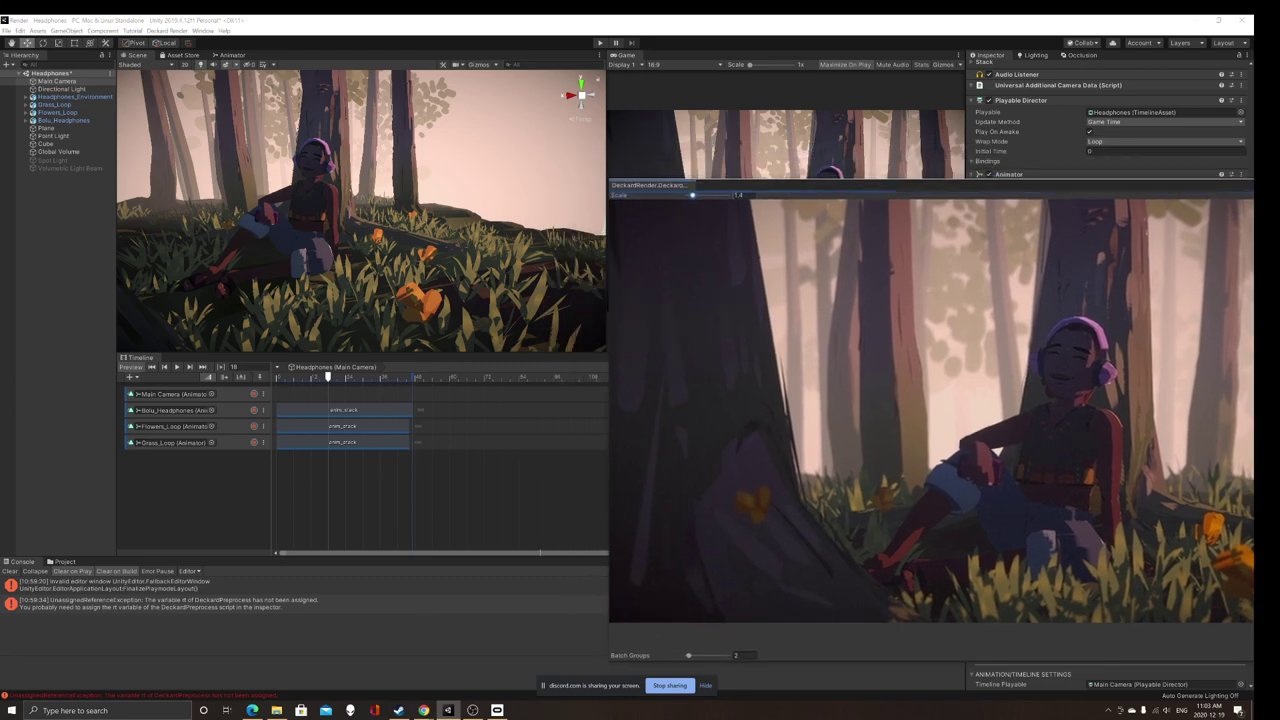
pyautogui.scroll(-5, 361, 210)
pyautogui.moveTo(361, 210); pyautogui.dragTo(440, 122, button='right')
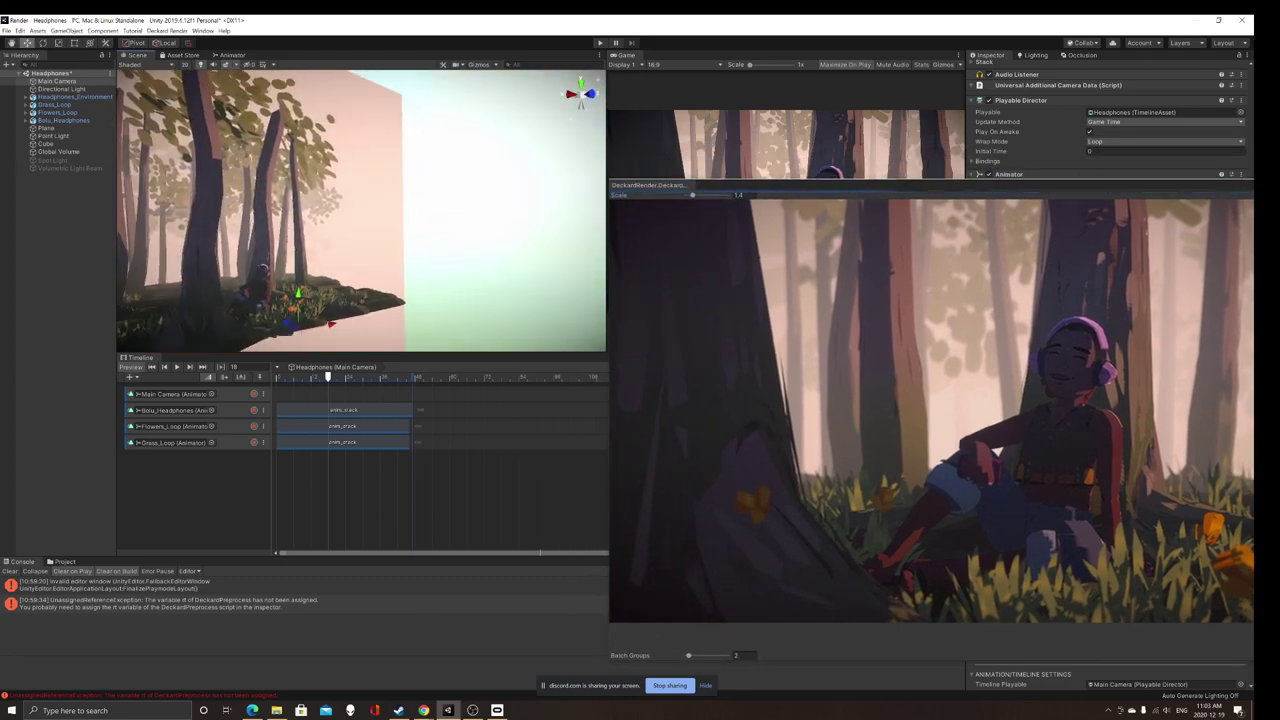
# Step: Show the project's top-level Assets folder and close the Deckard preview window
pyautogui.click(64, 562)
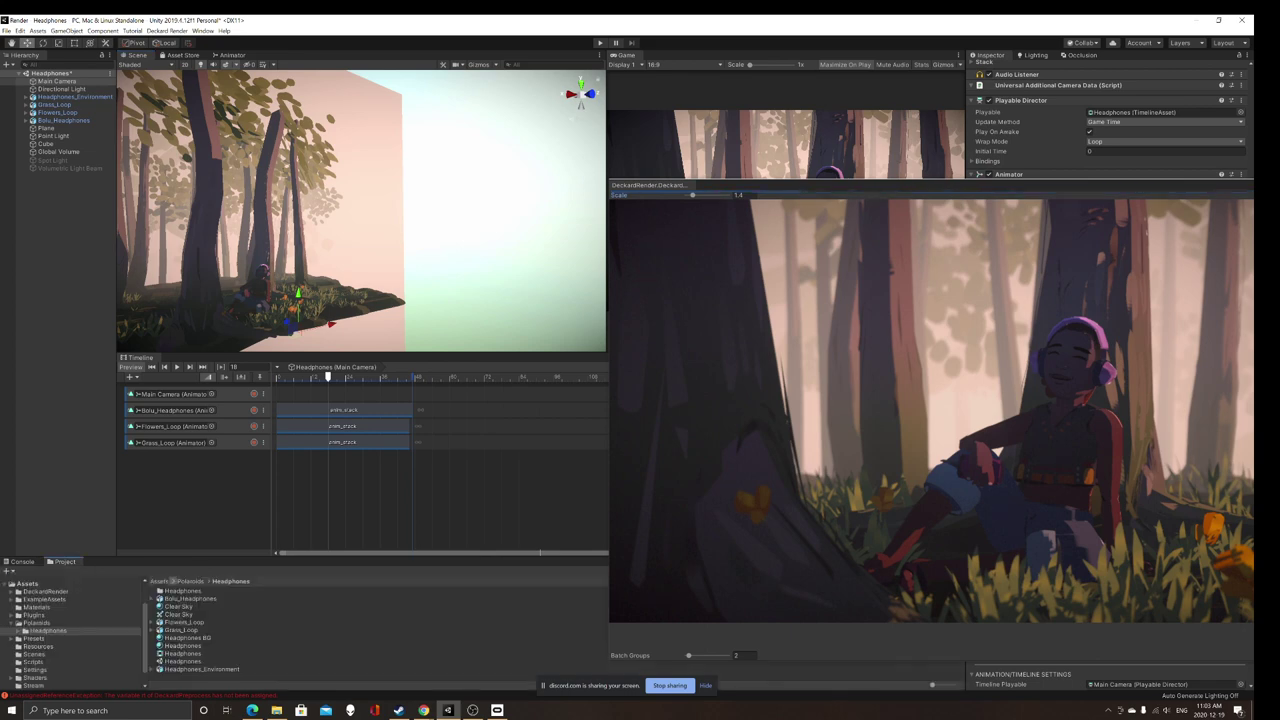
pyautogui.click(159, 581)
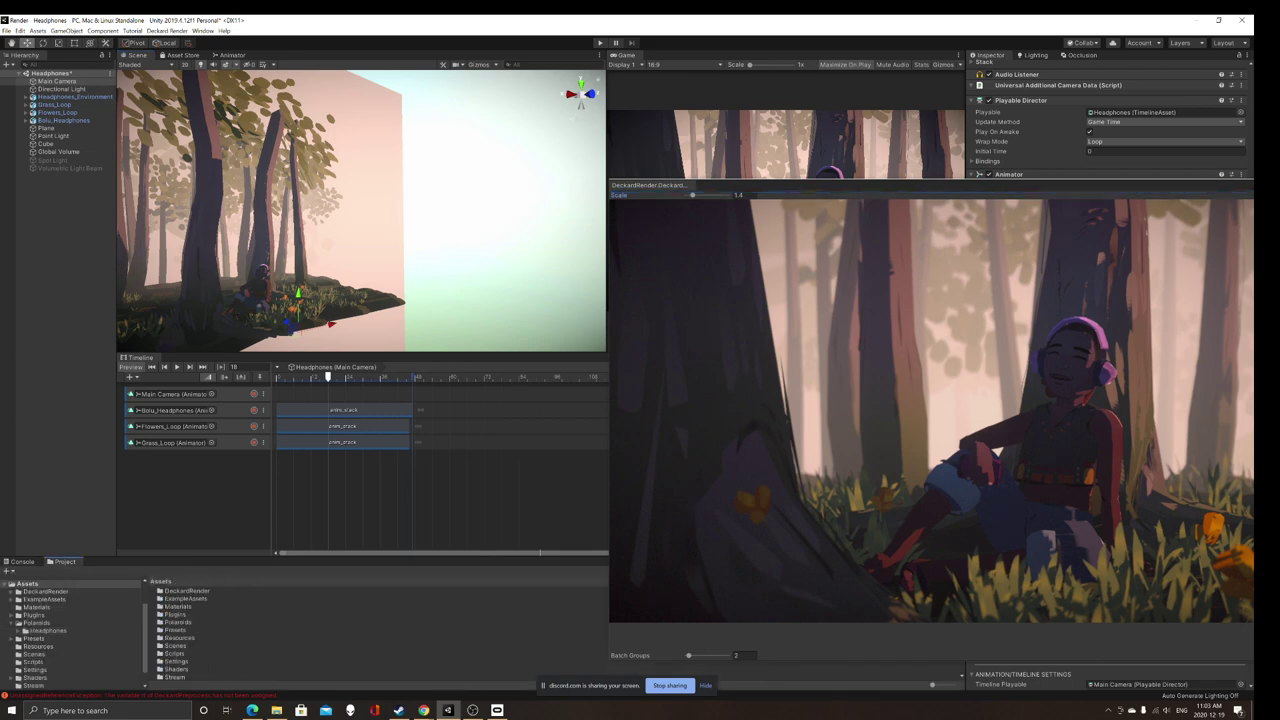
pyautogui.scroll(-1, 185, 630)
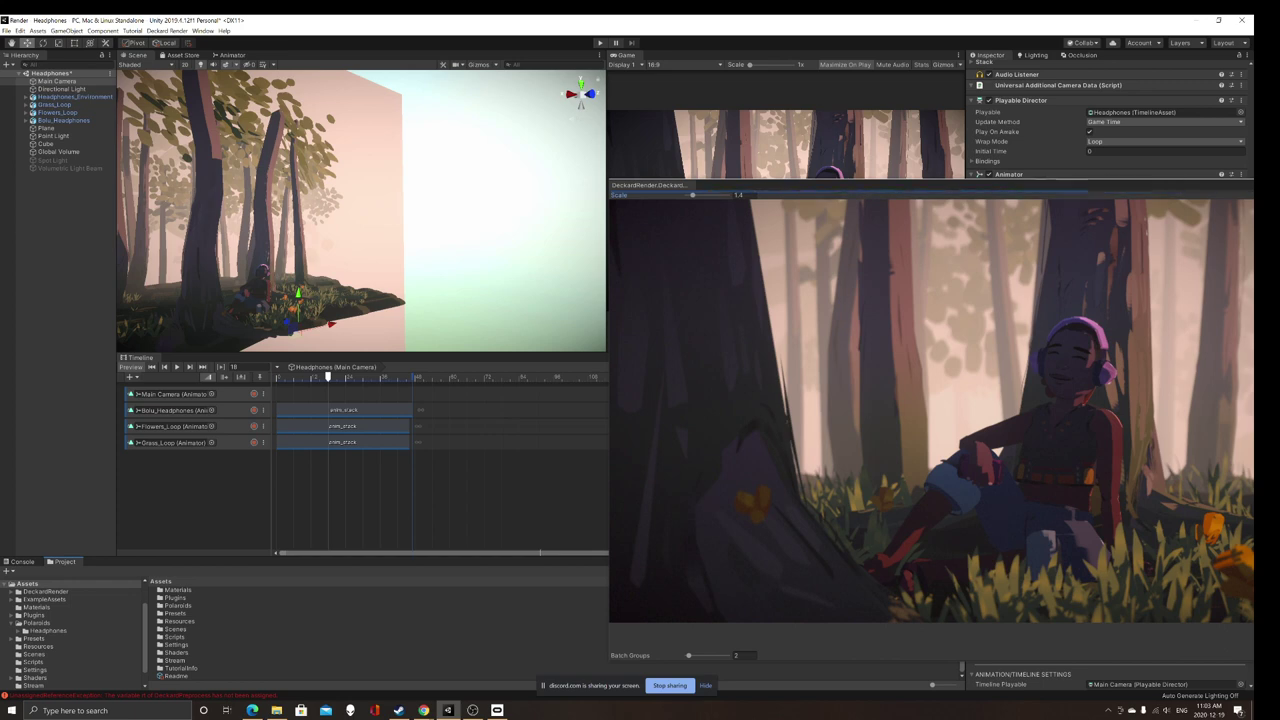
pyautogui.moveTo(1193, 187); pyautogui.dragTo(790, 262)
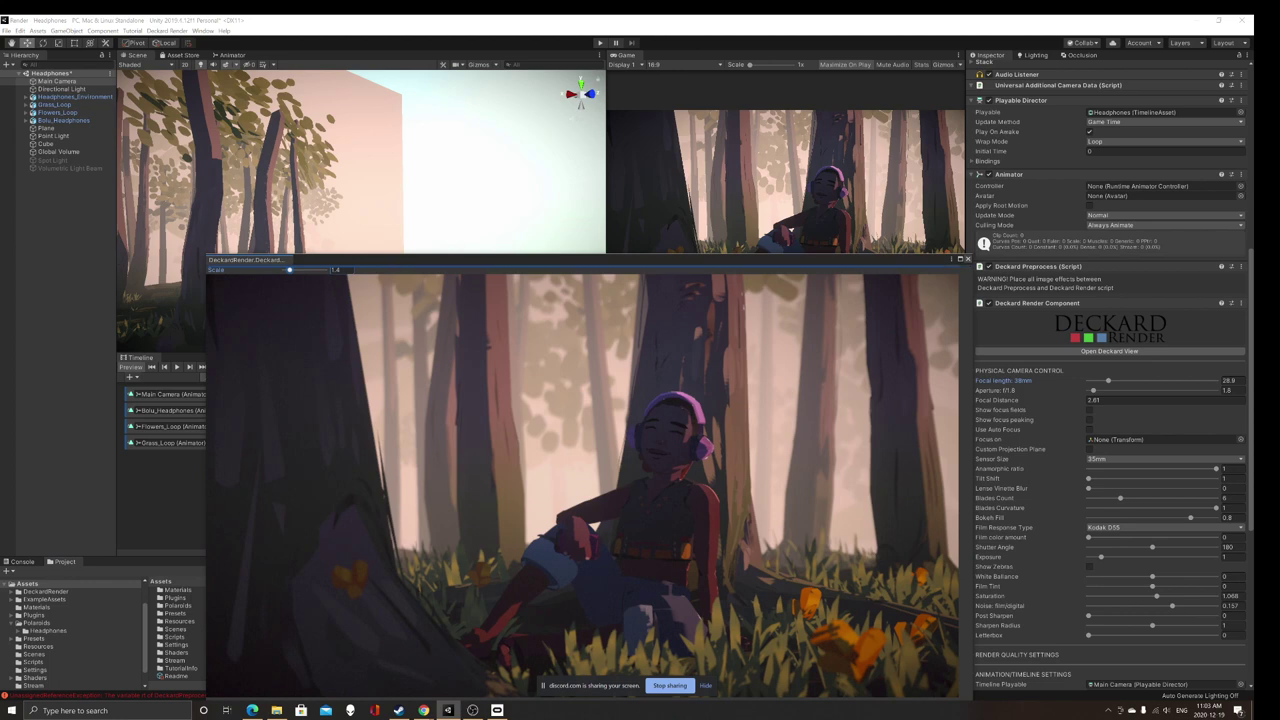
pyautogui.click(967, 259)
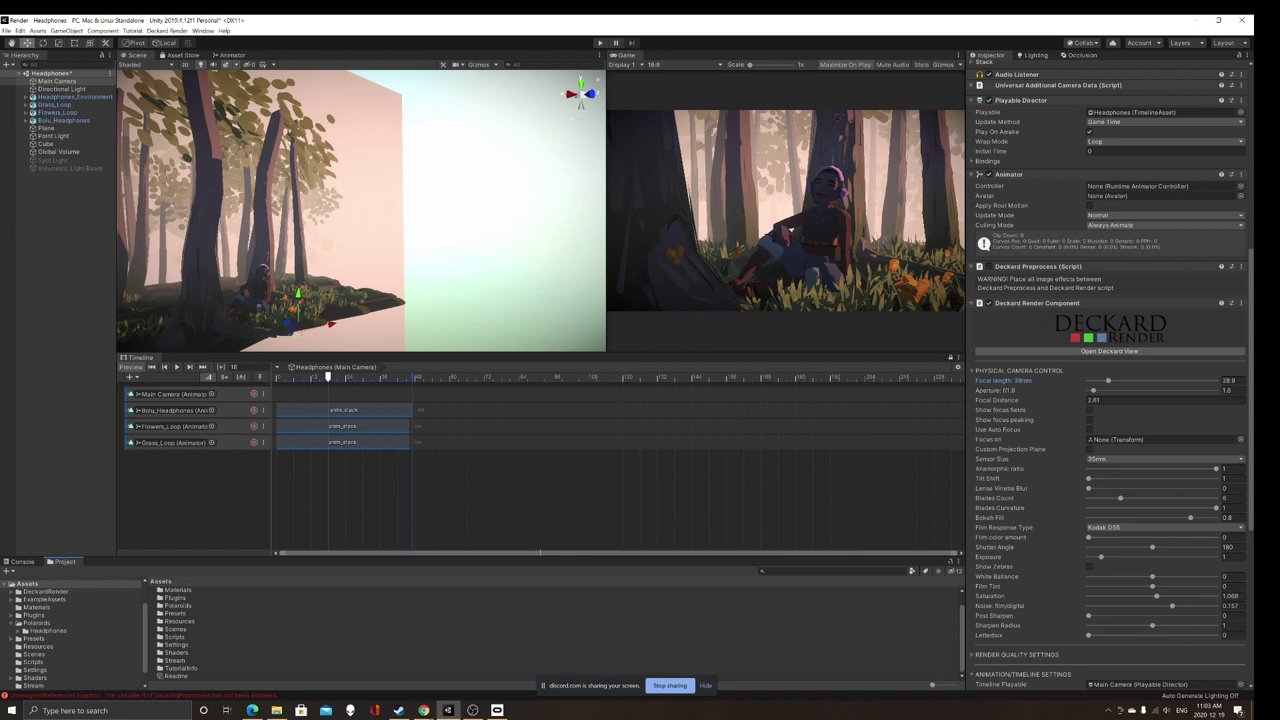
# Step: Open the Stream scene from the Stream folder without saving the Headphones changes, and move its timeline to frame 14
pyautogui.doubleClick(175, 660)
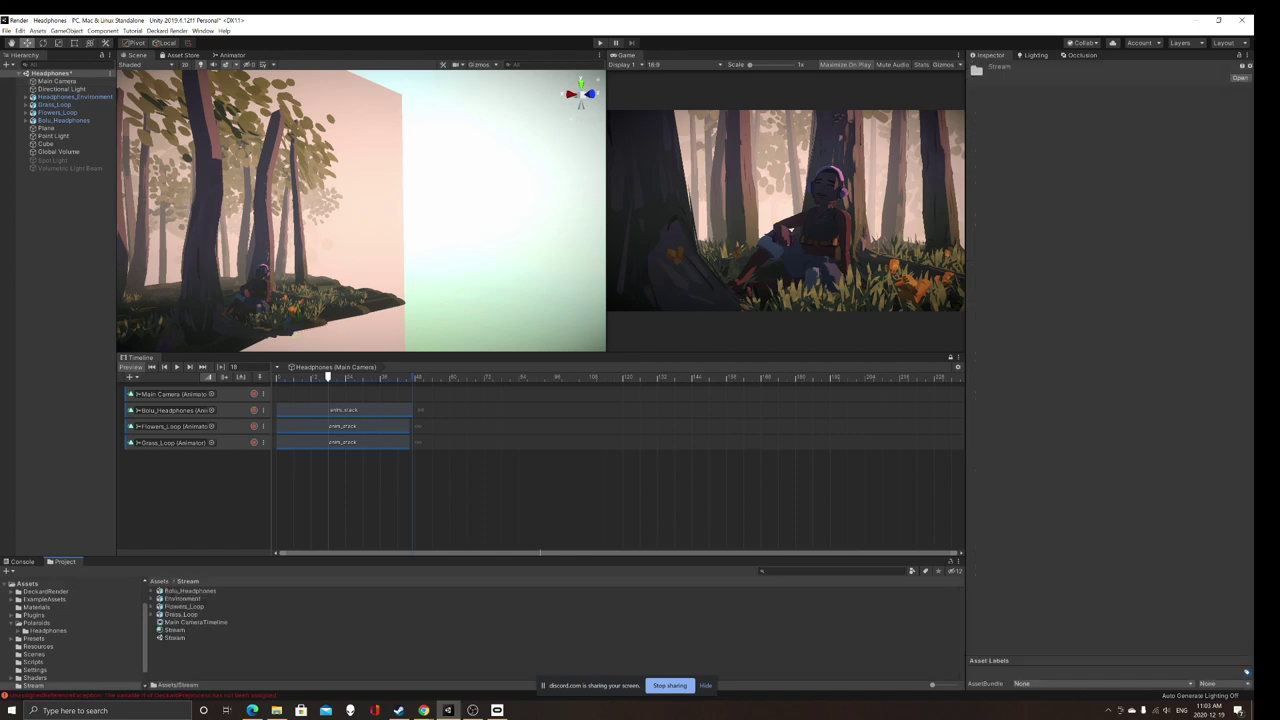
pyautogui.doubleClick(175, 638)
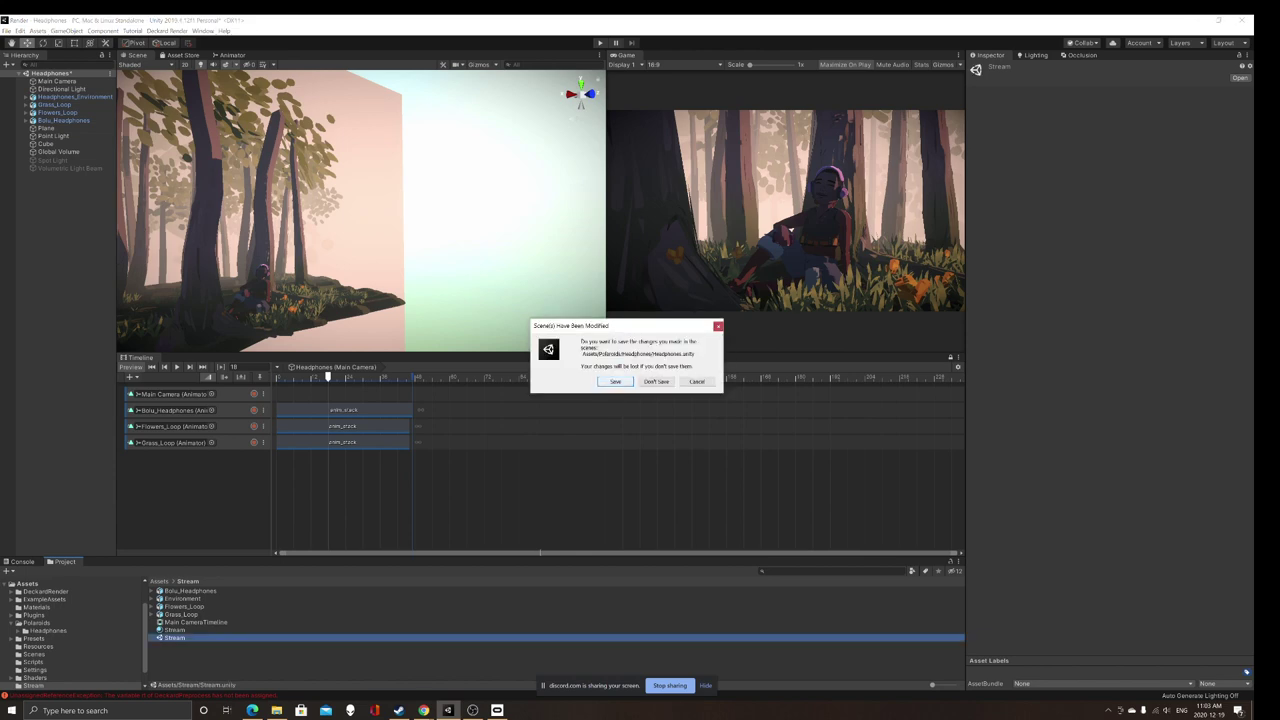
pyautogui.click(657, 382)
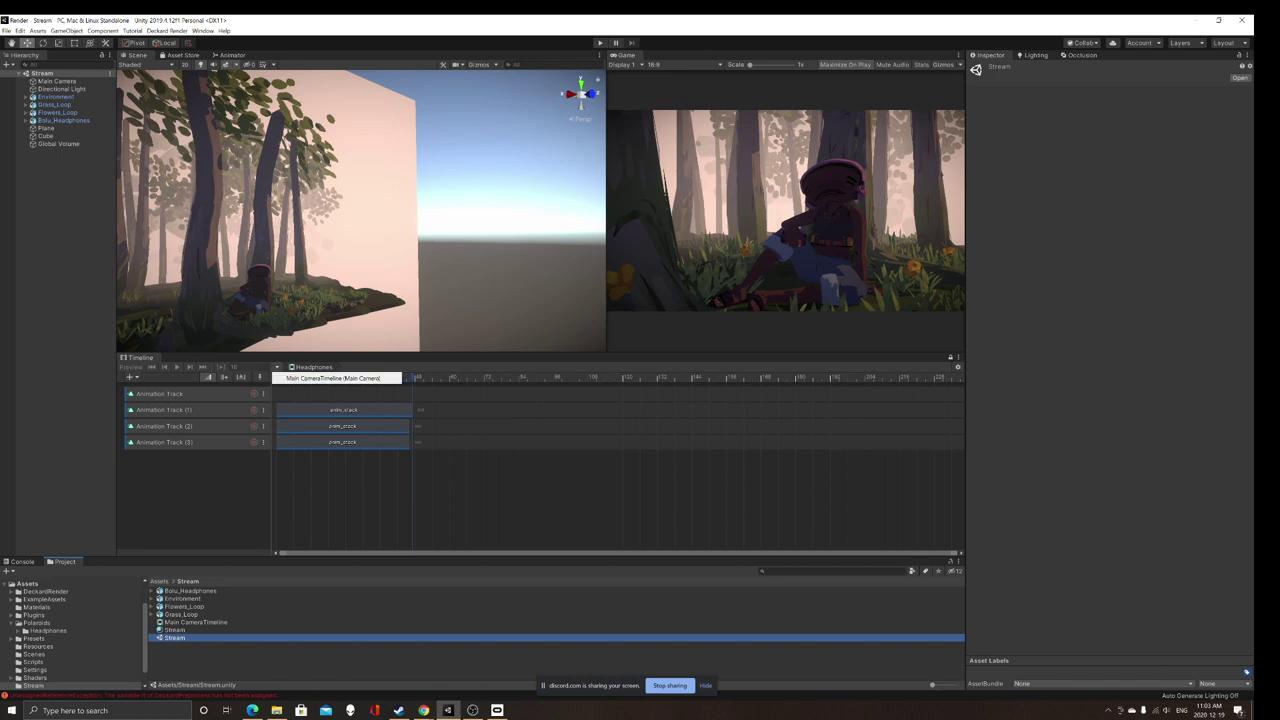
pyautogui.moveTo(324, 376); pyautogui.dragTo(316, 376)
# Step: Create a material in the Stream folder, keeping its default name
pyautogui.click(340, 660)
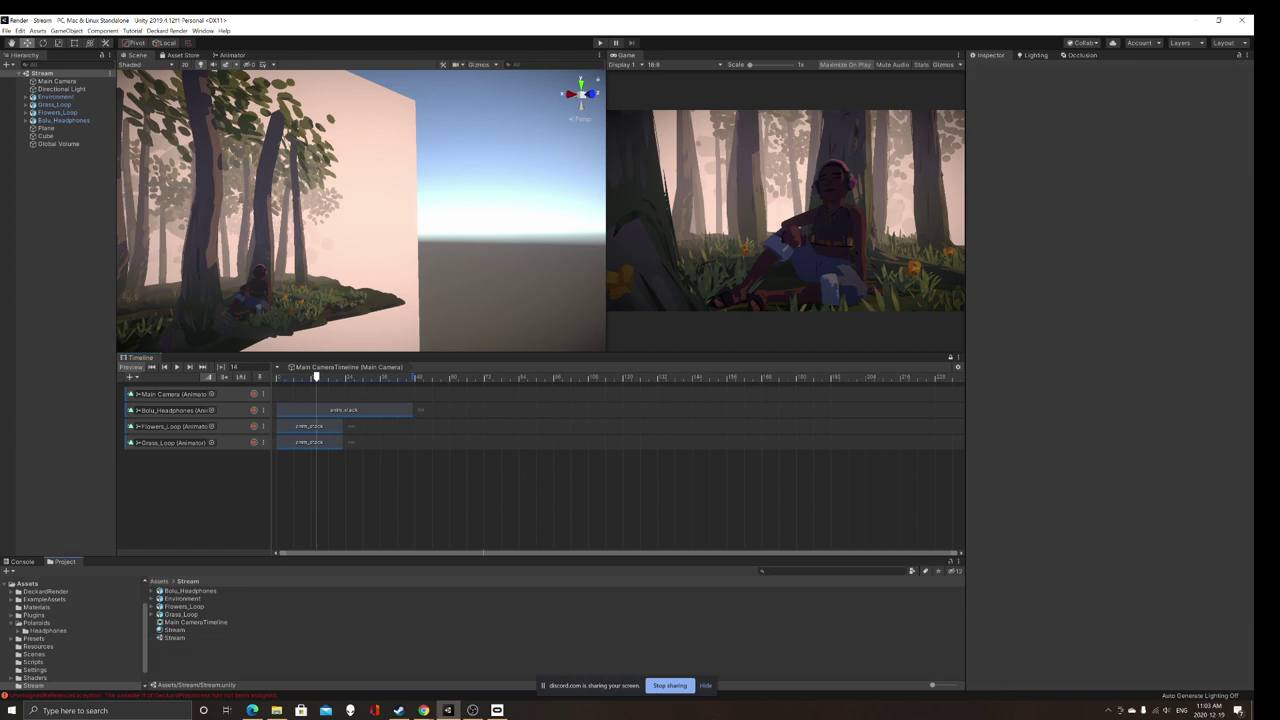
pyautogui.rightClick(251, 660)
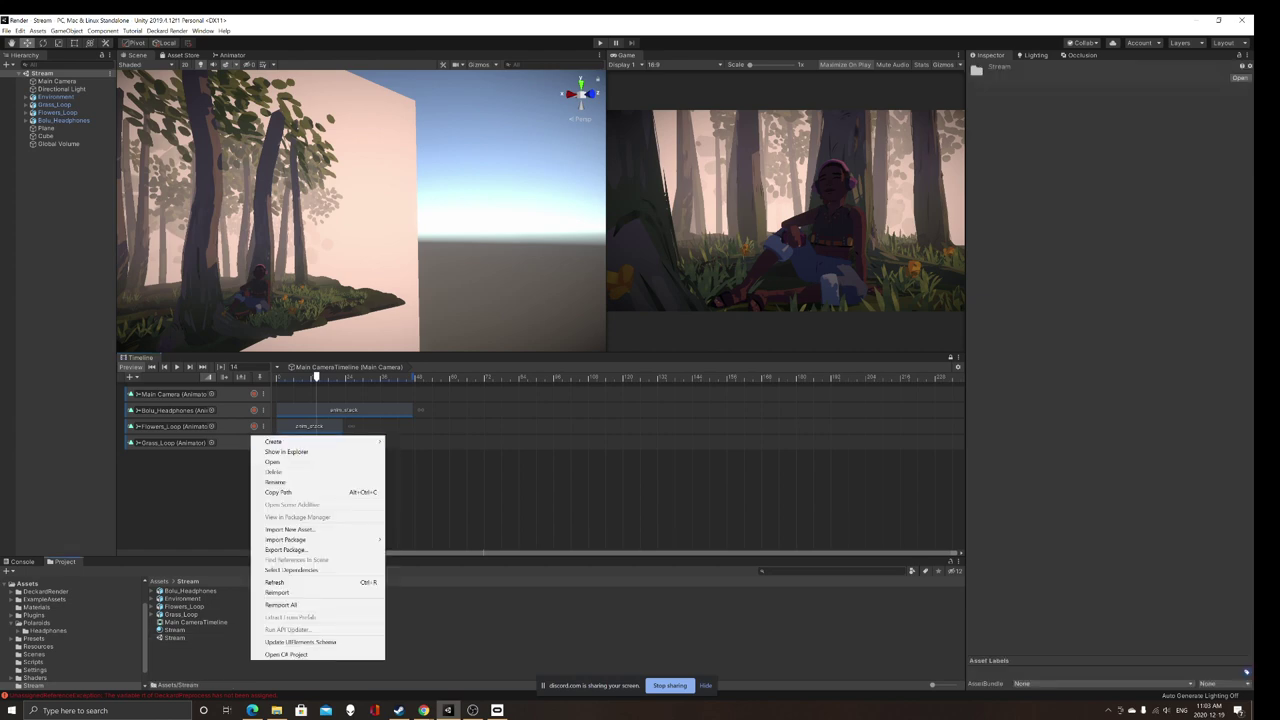
pyautogui.moveTo(300, 441)
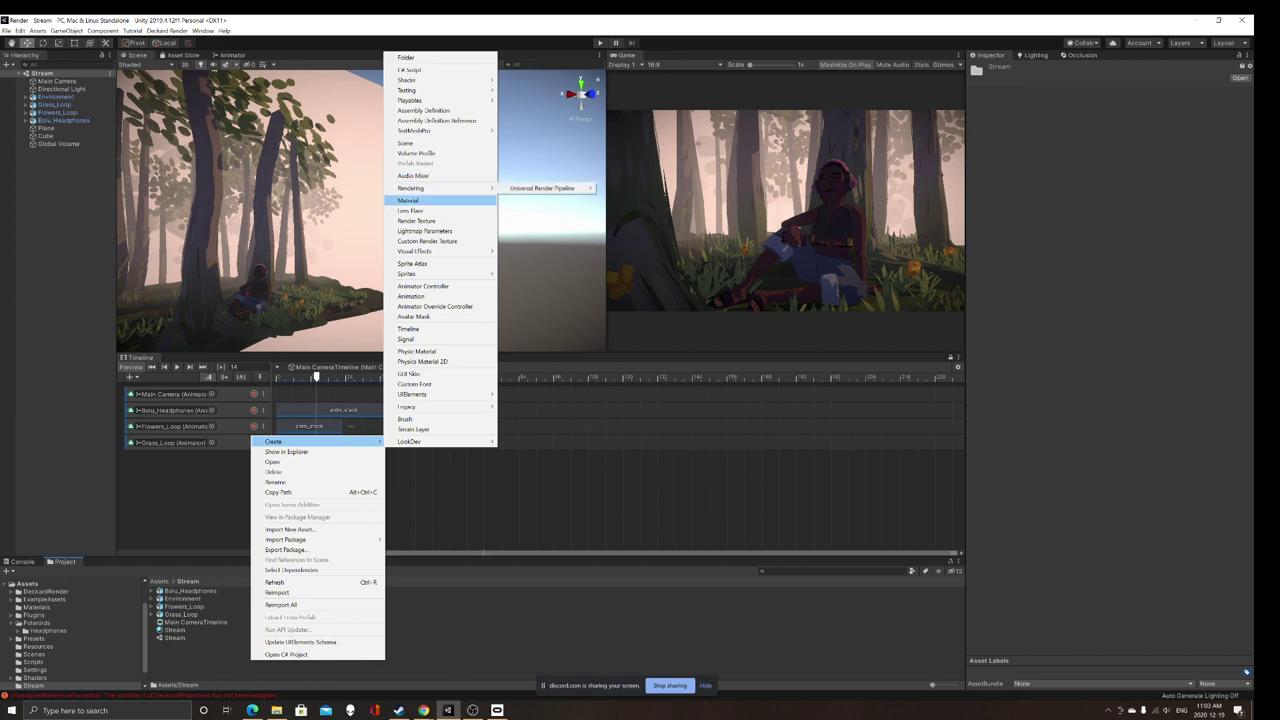
pyautogui.click(420, 200)
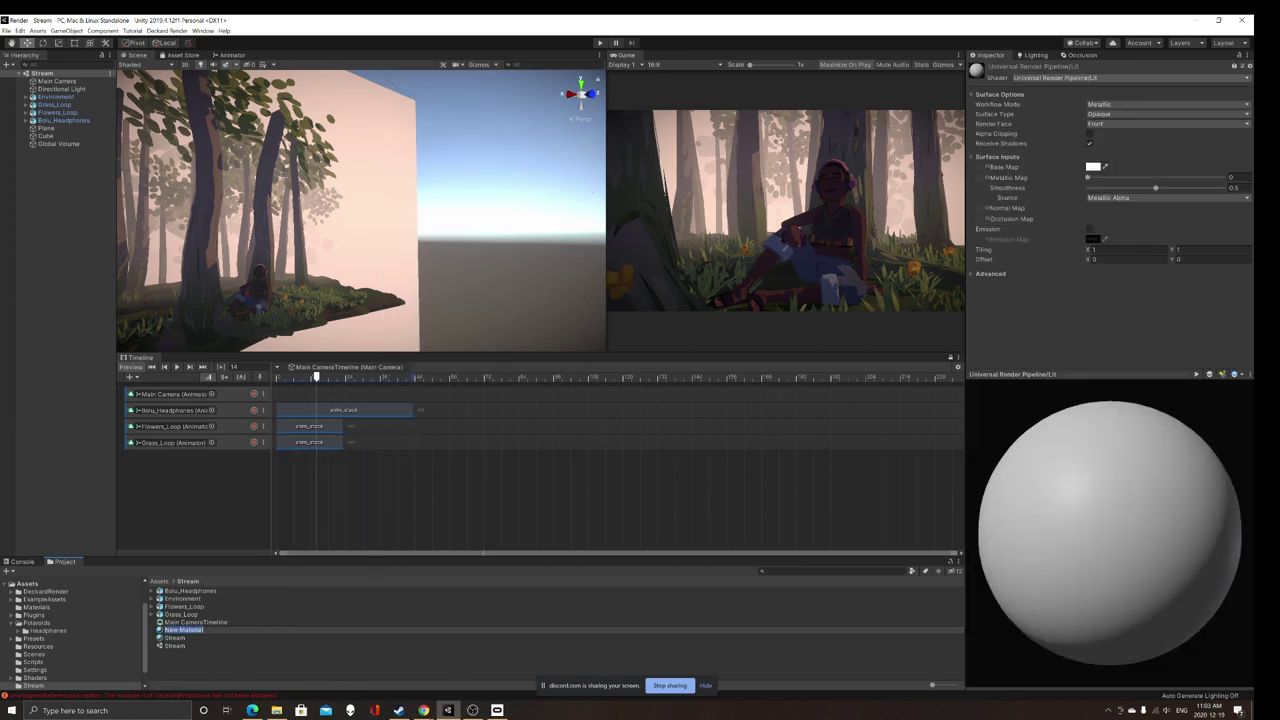
pyautogui.press('Return')
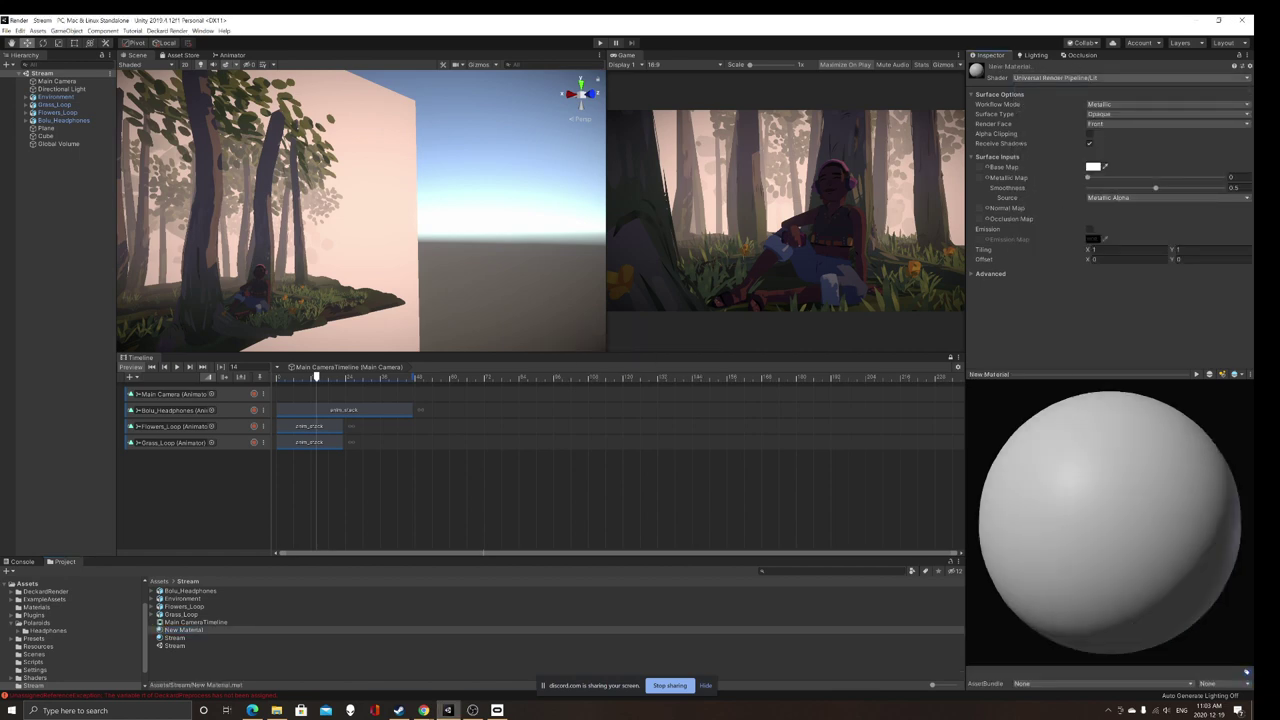
# Step: Change the new material's shader to Skybox/Cubemap
pyautogui.click(1181, 77)
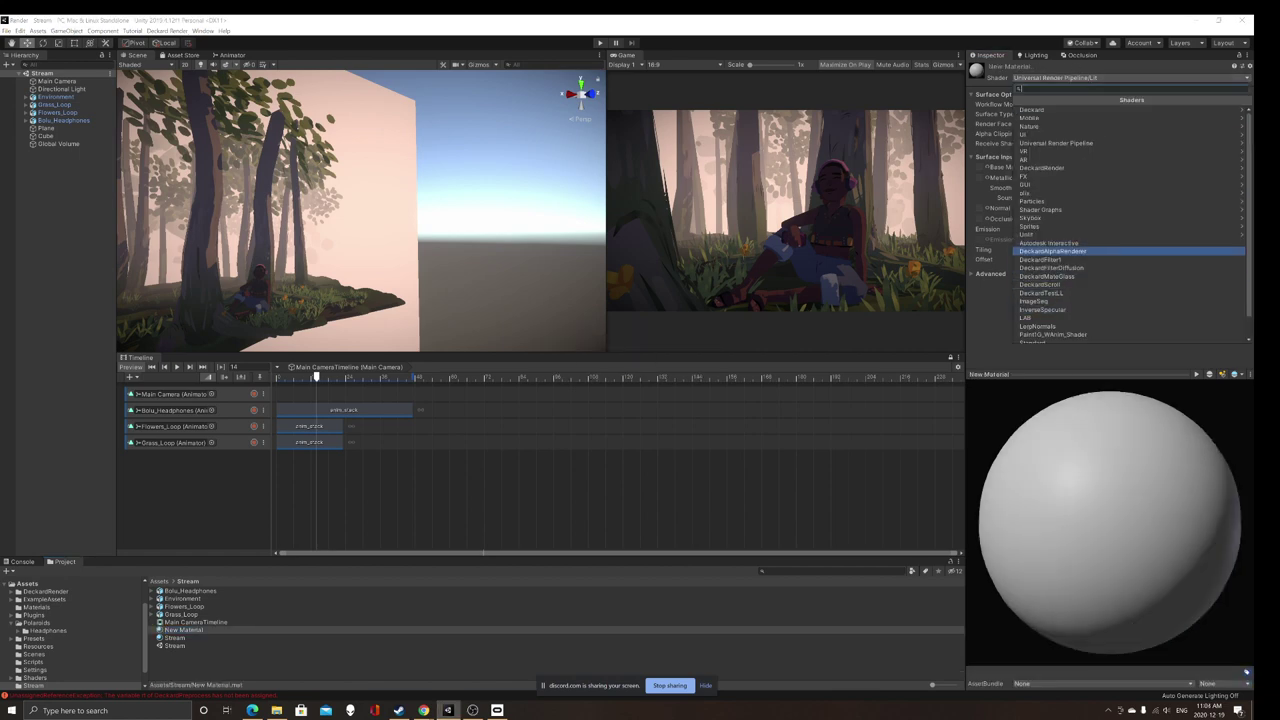
pyautogui.press('Up')
pyautogui.press('Up')
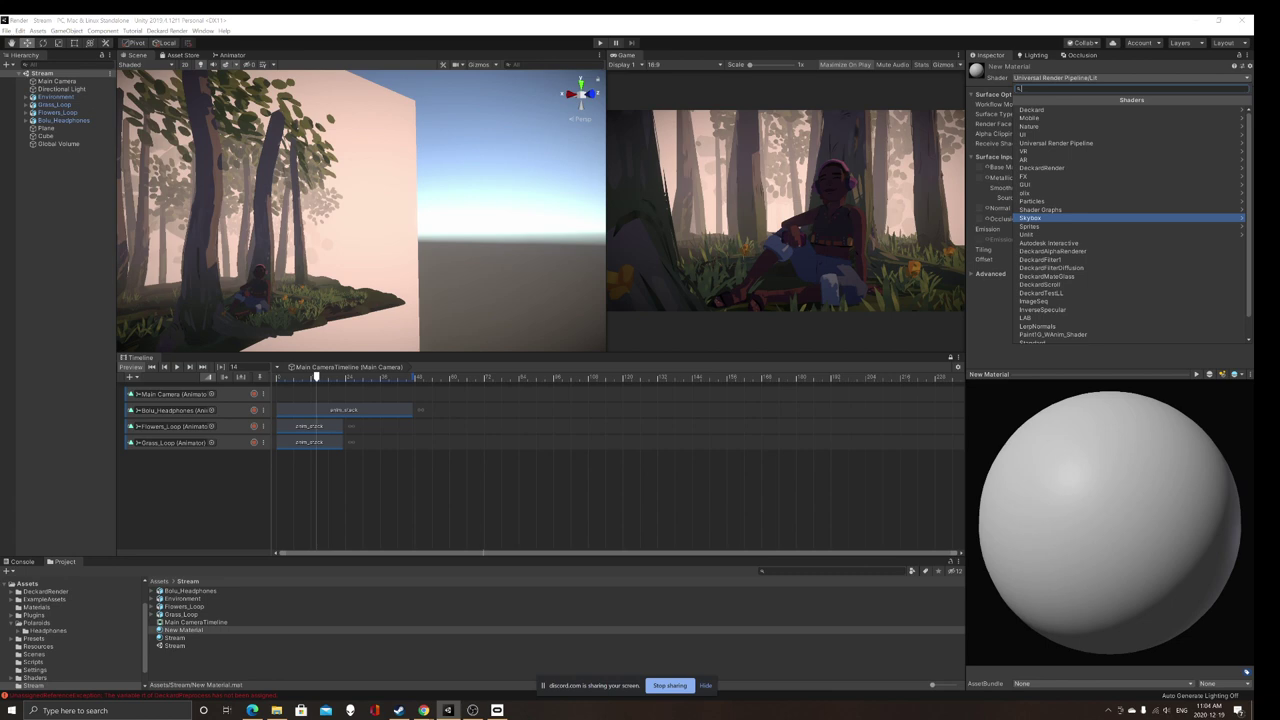
pyautogui.click(1032, 218)
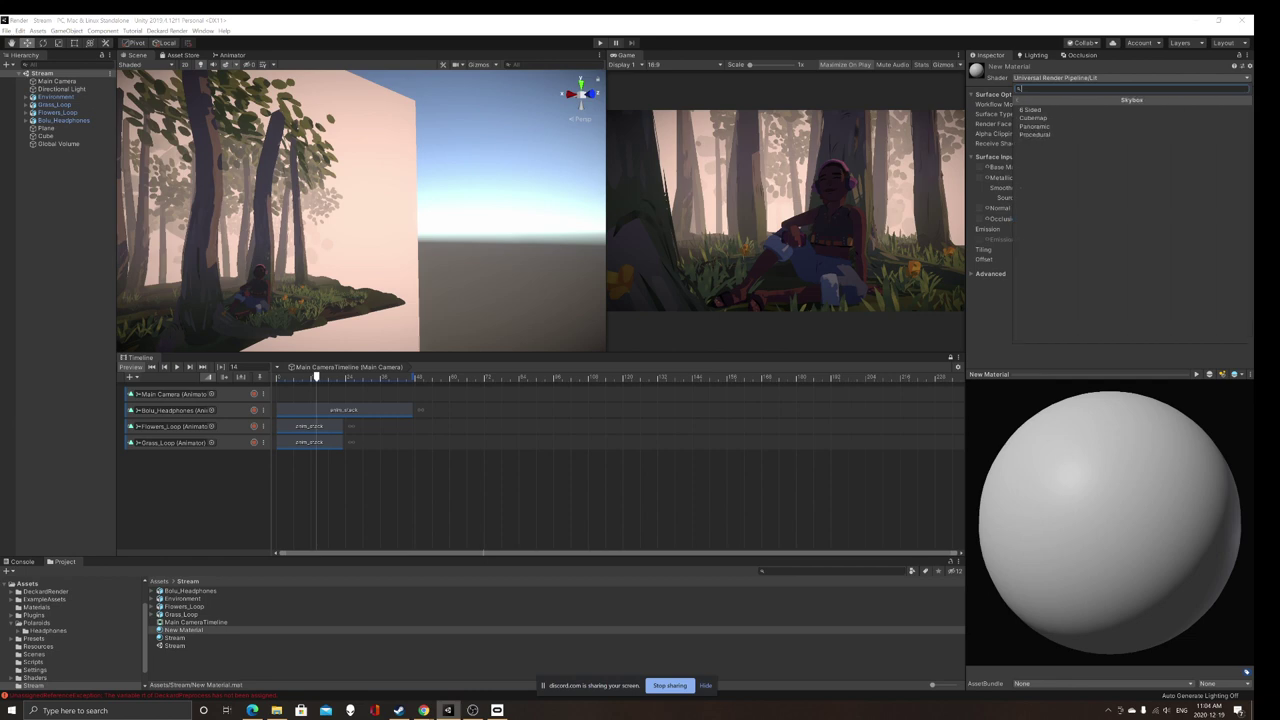
pyautogui.press('Down')
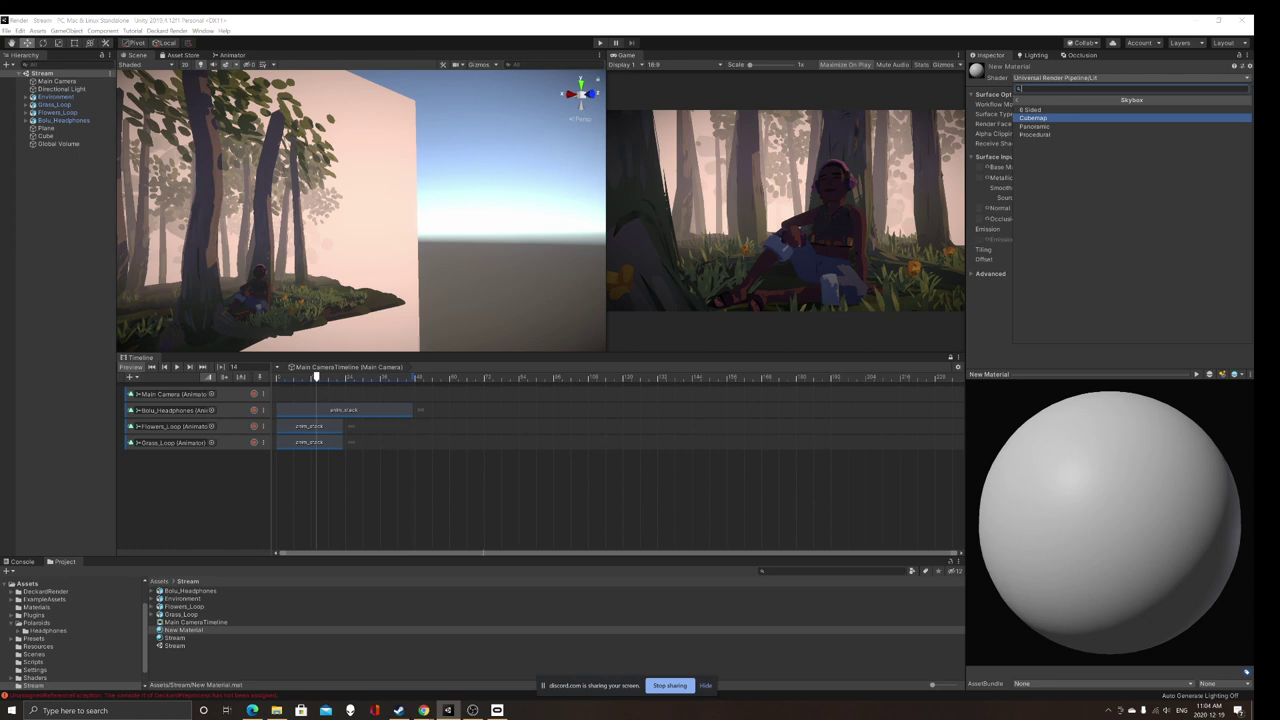
pyautogui.press('Return')
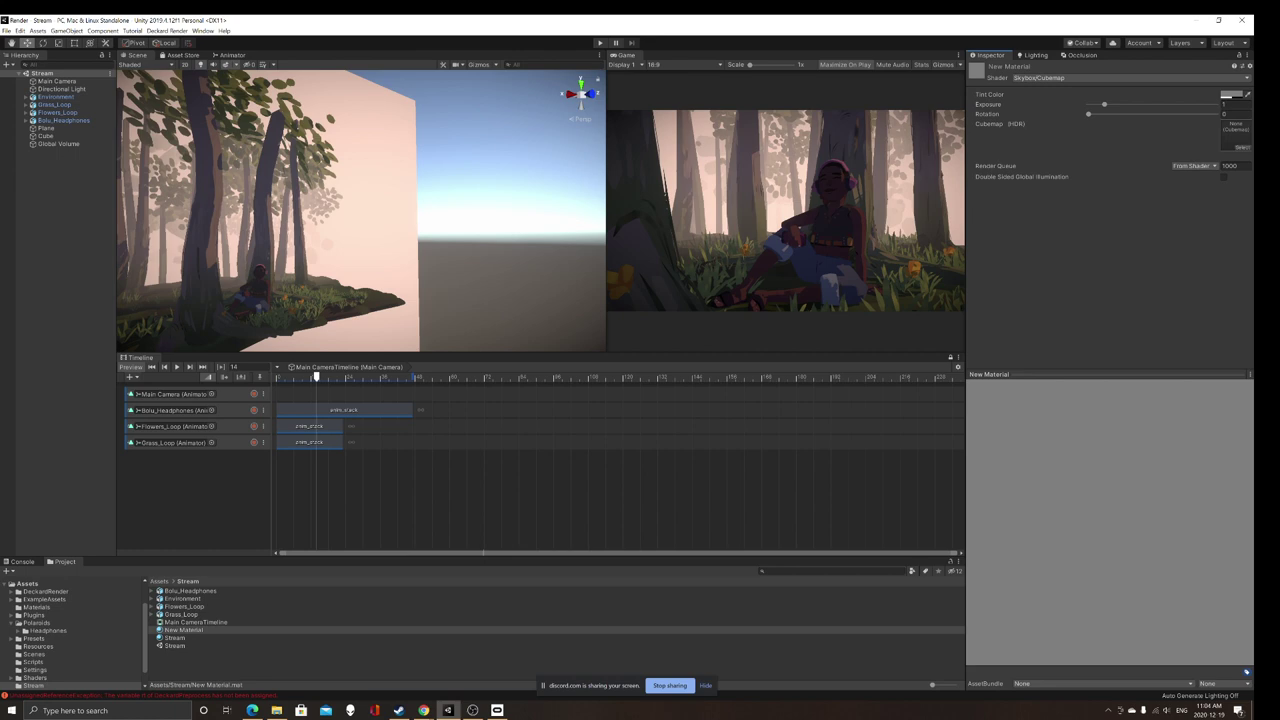
# Step: Assign the Clear Sky cubemap to the new material and apply the material as the Stream scene's skybox
pyautogui.click(1242, 148)
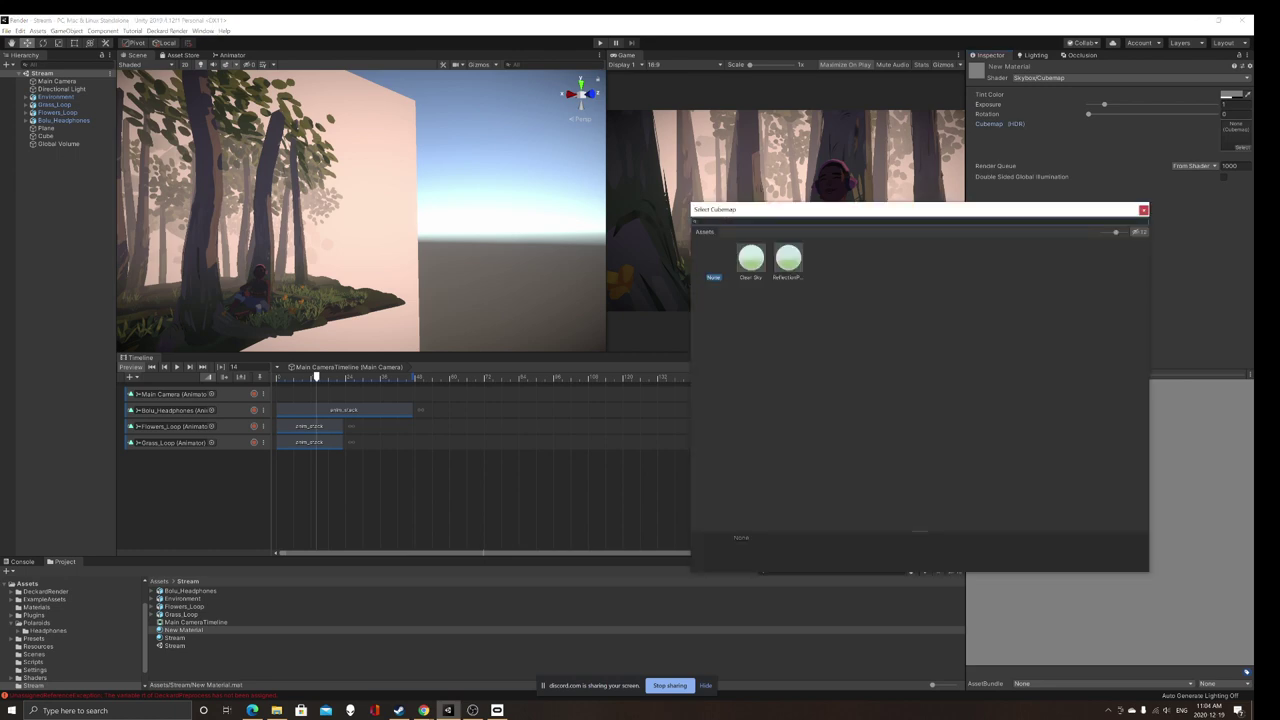
pyautogui.click(751, 259)
pyautogui.click(1144, 210)
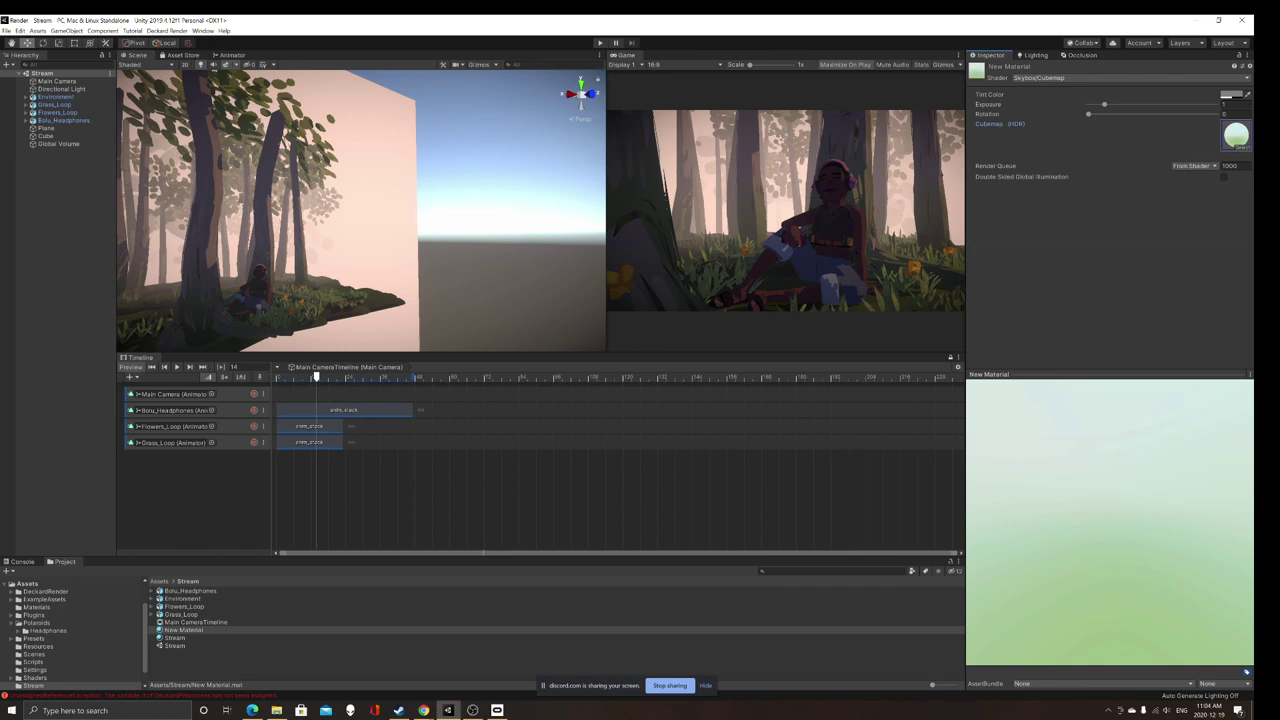
pyautogui.moveTo(184, 630); pyautogui.dragTo(510, 220)
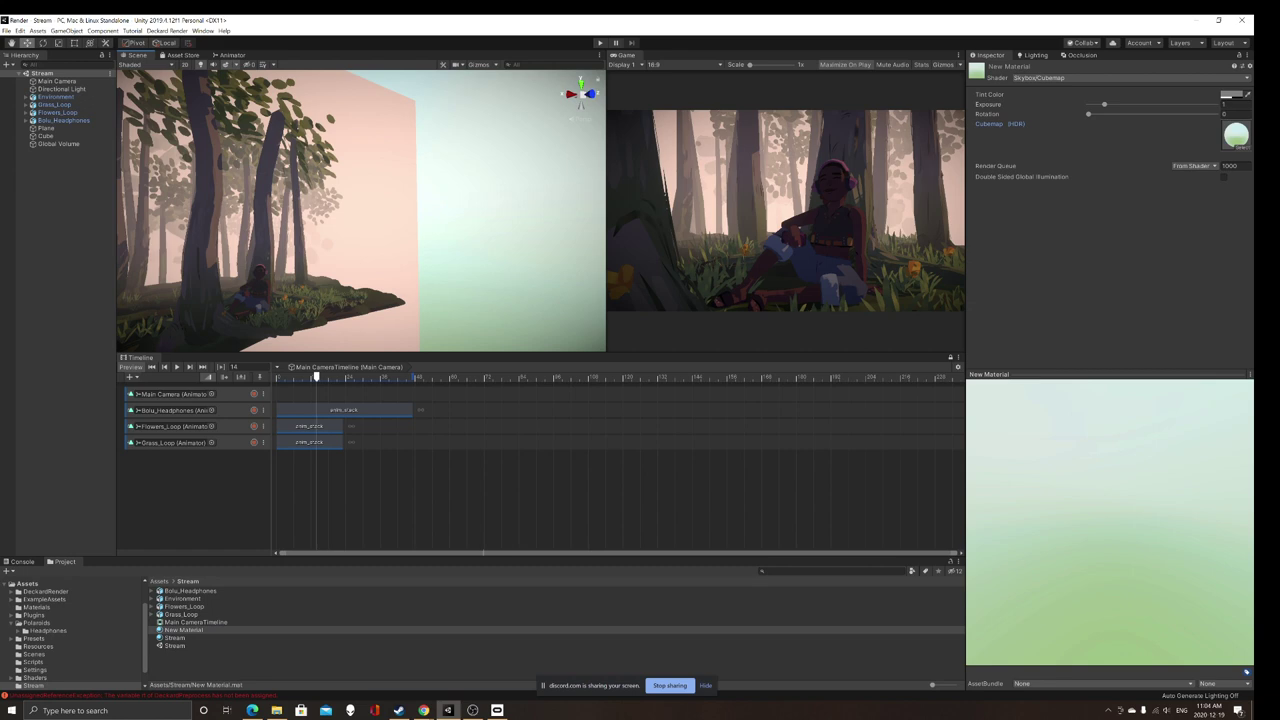
pyautogui.moveTo(400, 200); pyautogui.dragTo(305, 305, button='right')
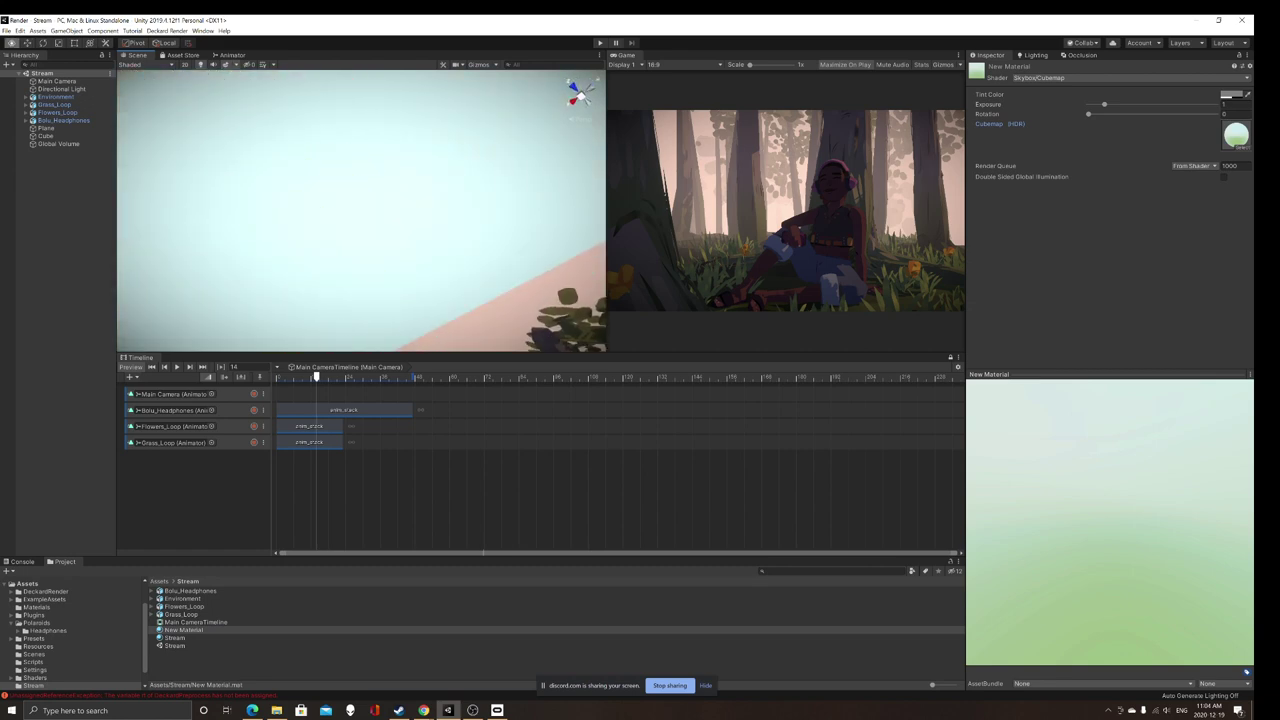
pyautogui.moveTo(305, 220); pyautogui.dragTo(420, 325, button='right')
pyautogui.press('a')
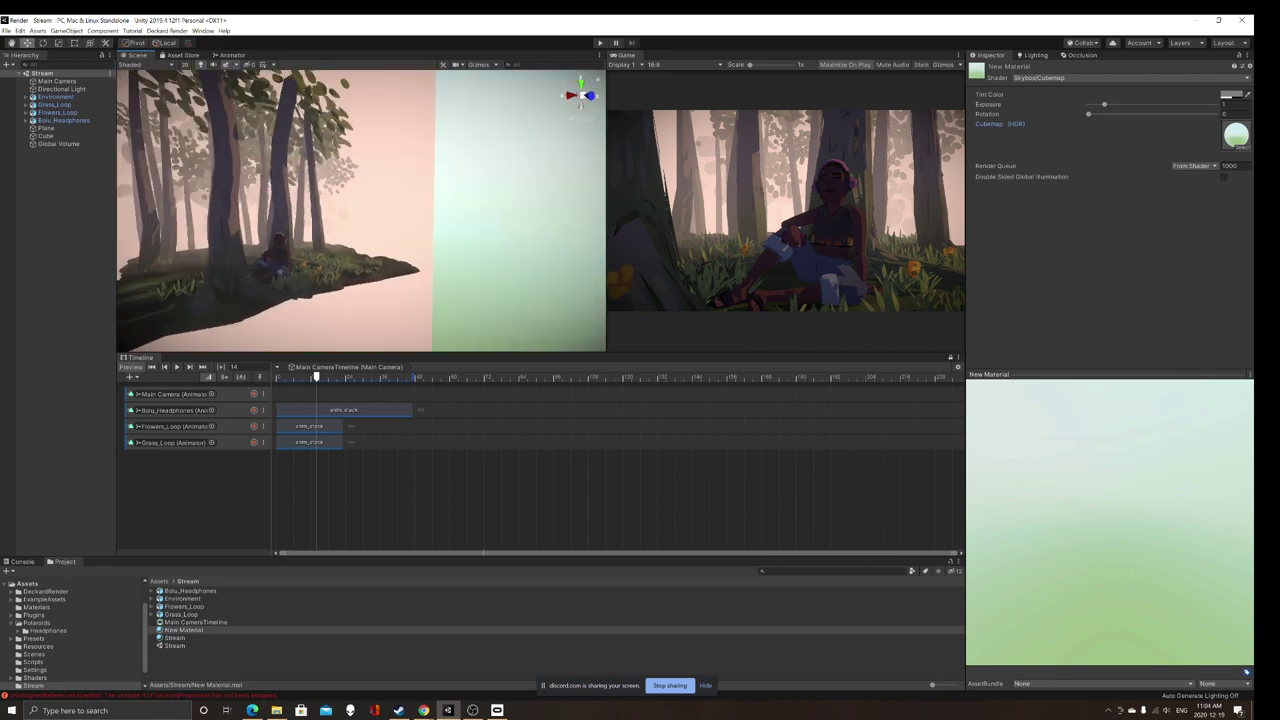
# Step: Deactivate the Plane fog backdrop and view the seated character against the sky from closer up
pyautogui.click(47, 128)
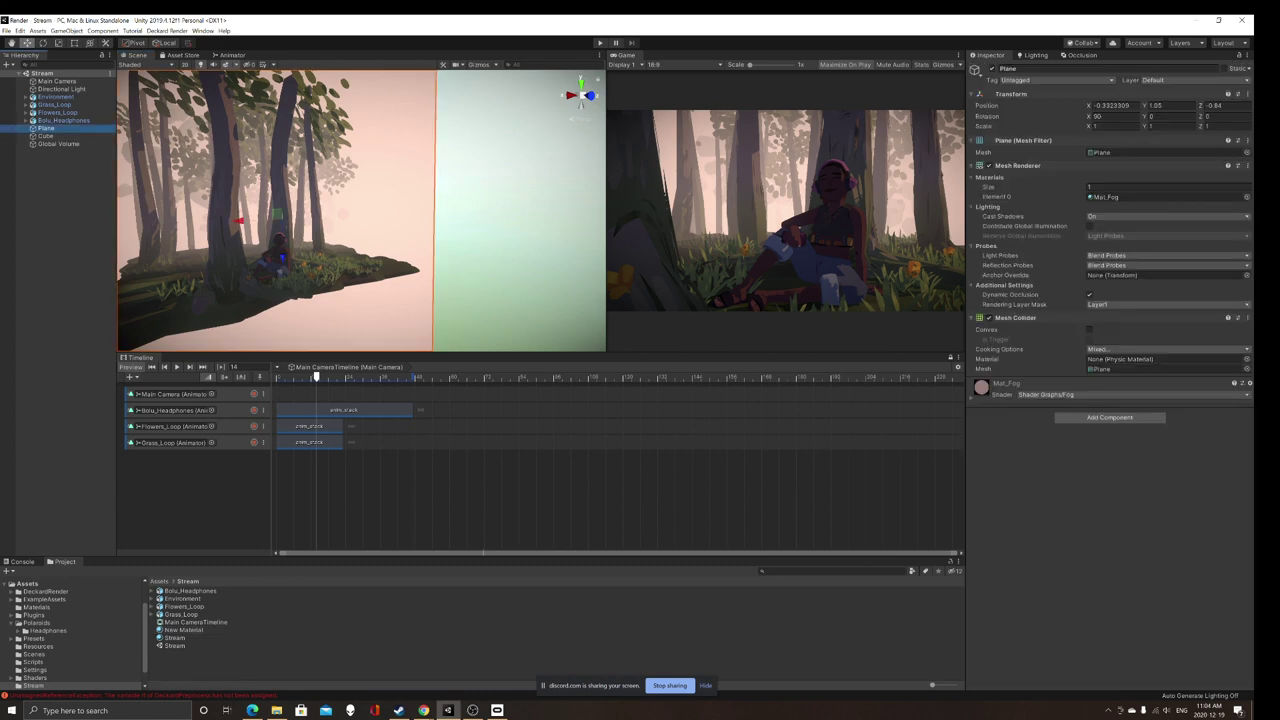
pyautogui.click(992, 69)
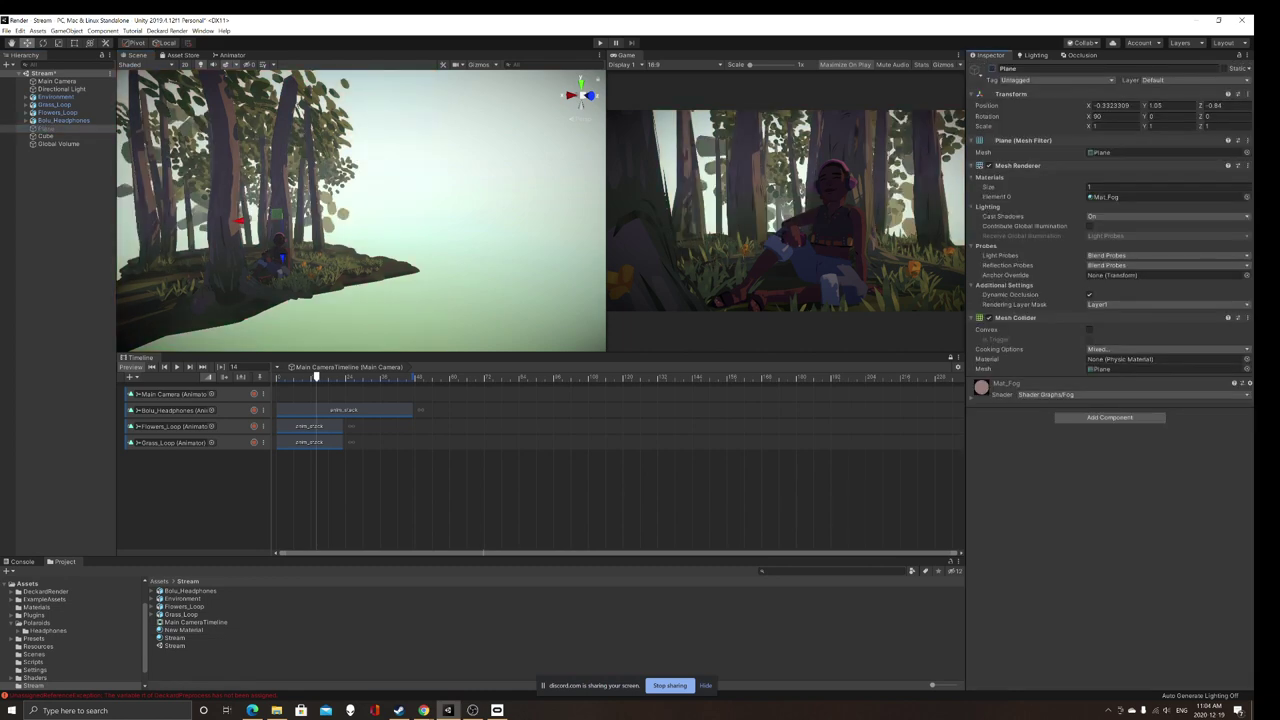
pyautogui.press('w')
pyautogui.moveTo(360, 220); pyautogui.dragTo(320, 230, button='right')
pyautogui.press('w')
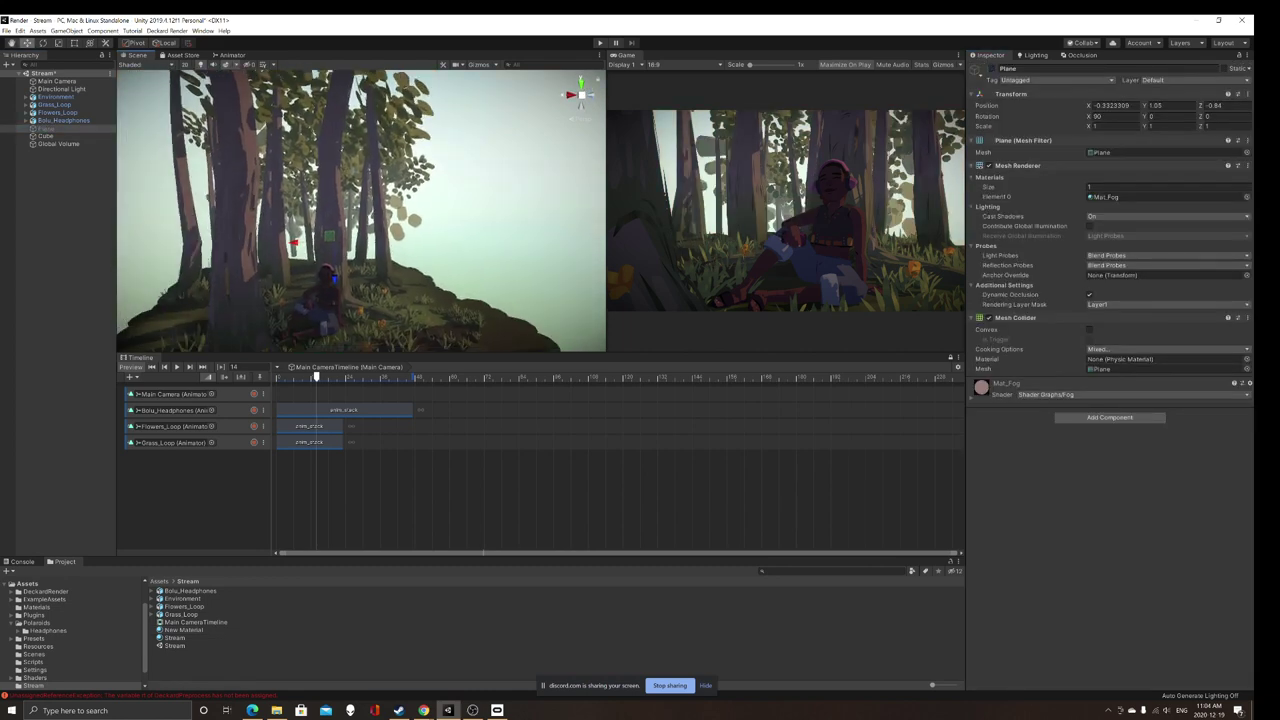
# Step: Set the scene lighting's sun source to the Directional Light
pyautogui.click(1035, 55)
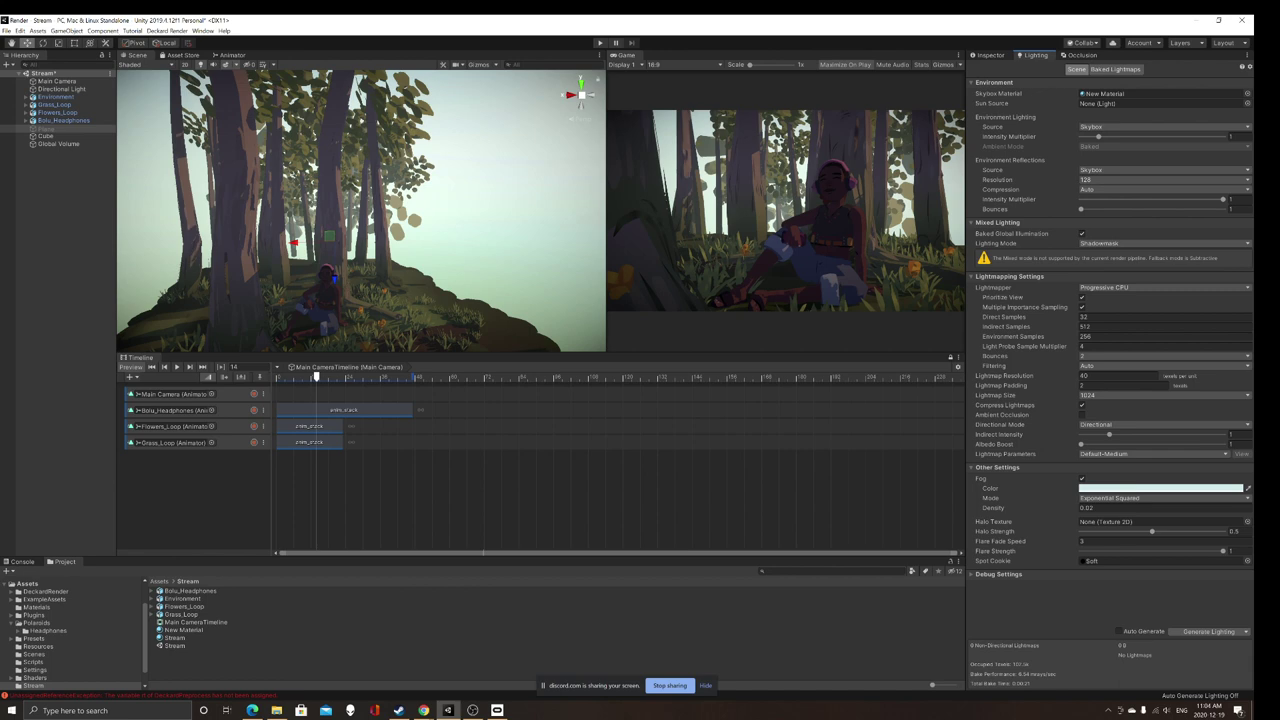
pyautogui.click(1246, 103)
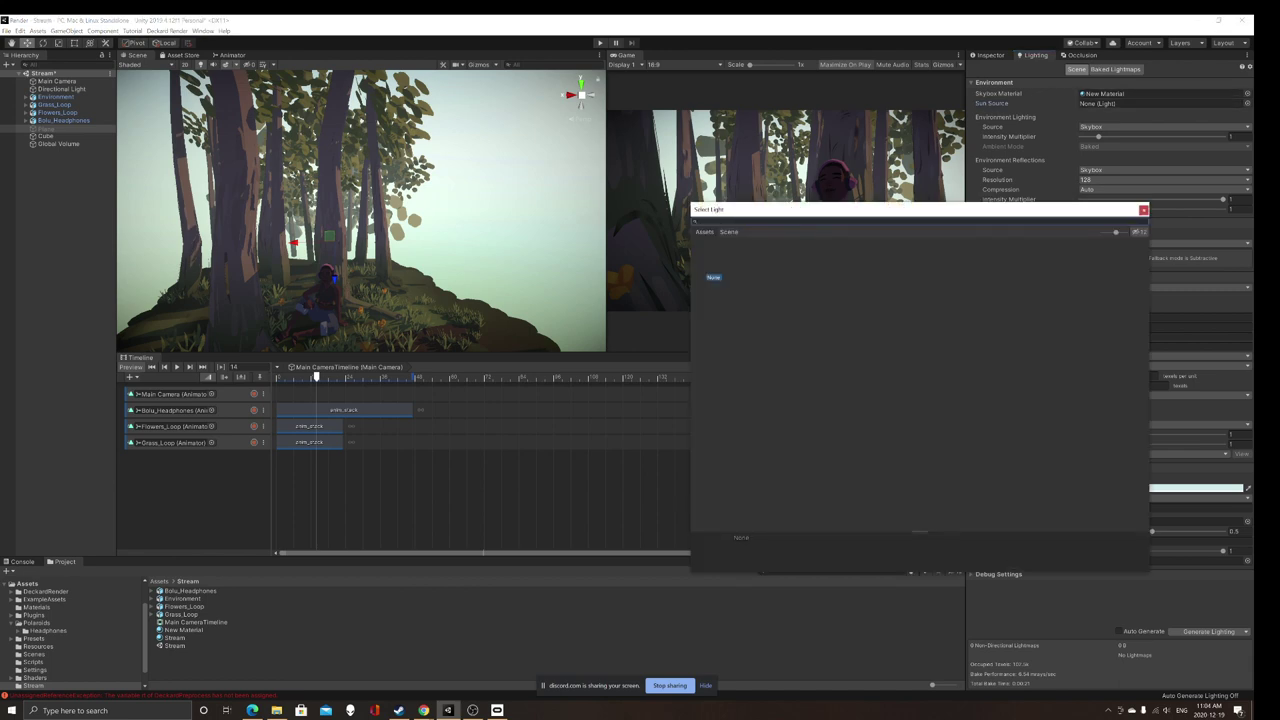
pyautogui.click(729, 231)
pyautogui.click(740, 248)
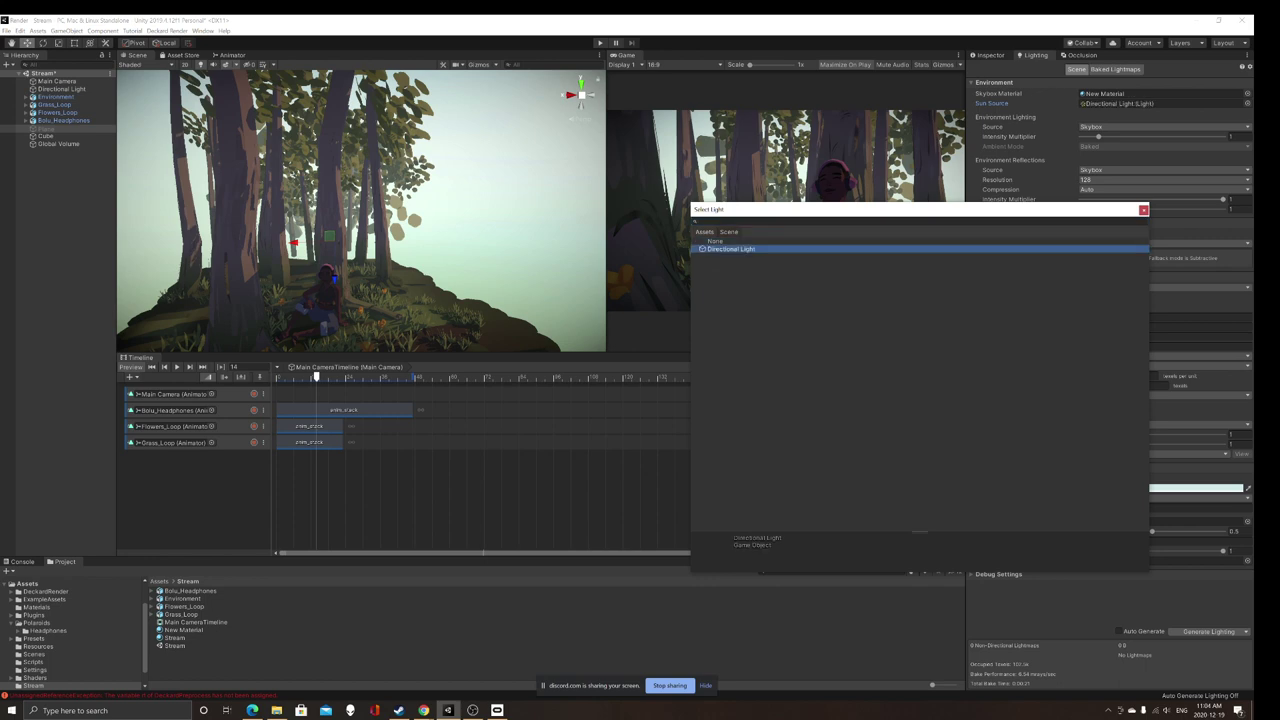
pyautogui.doubleClick(740, 248)
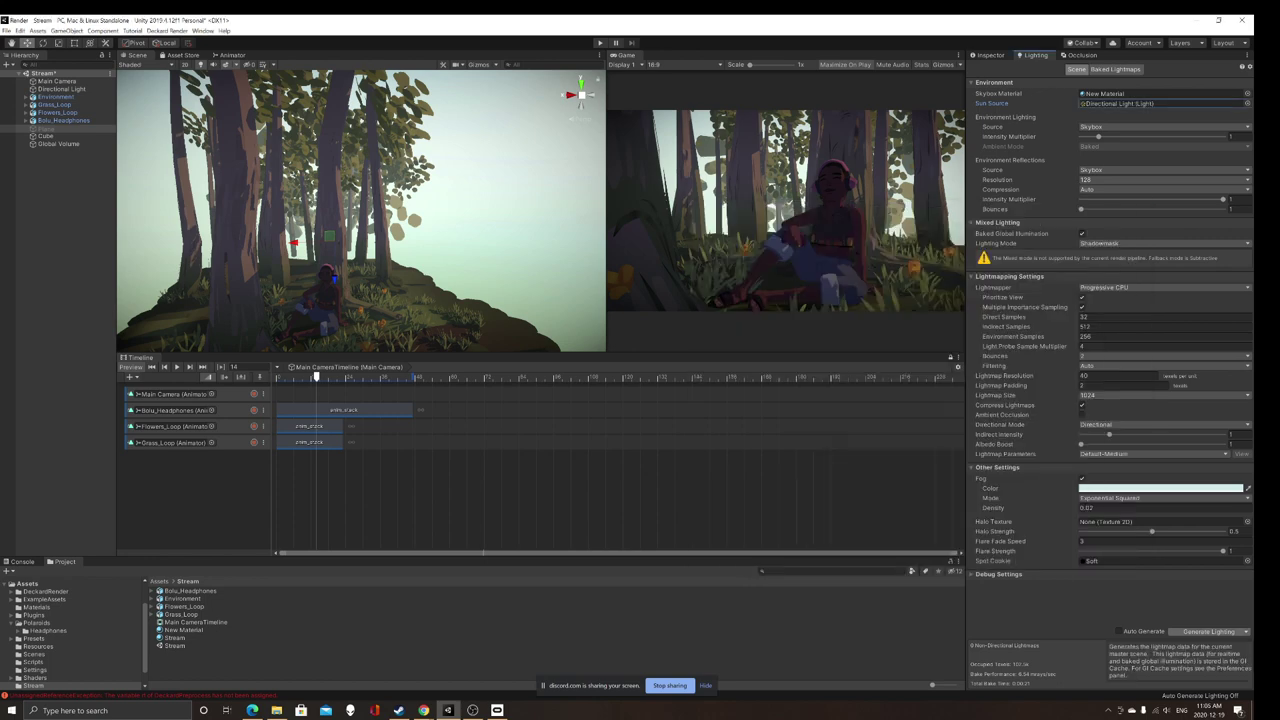
# Step: Generate the Stream scene's lighting and inspect the result around the seated character
pyautogui.click(1210, 632)
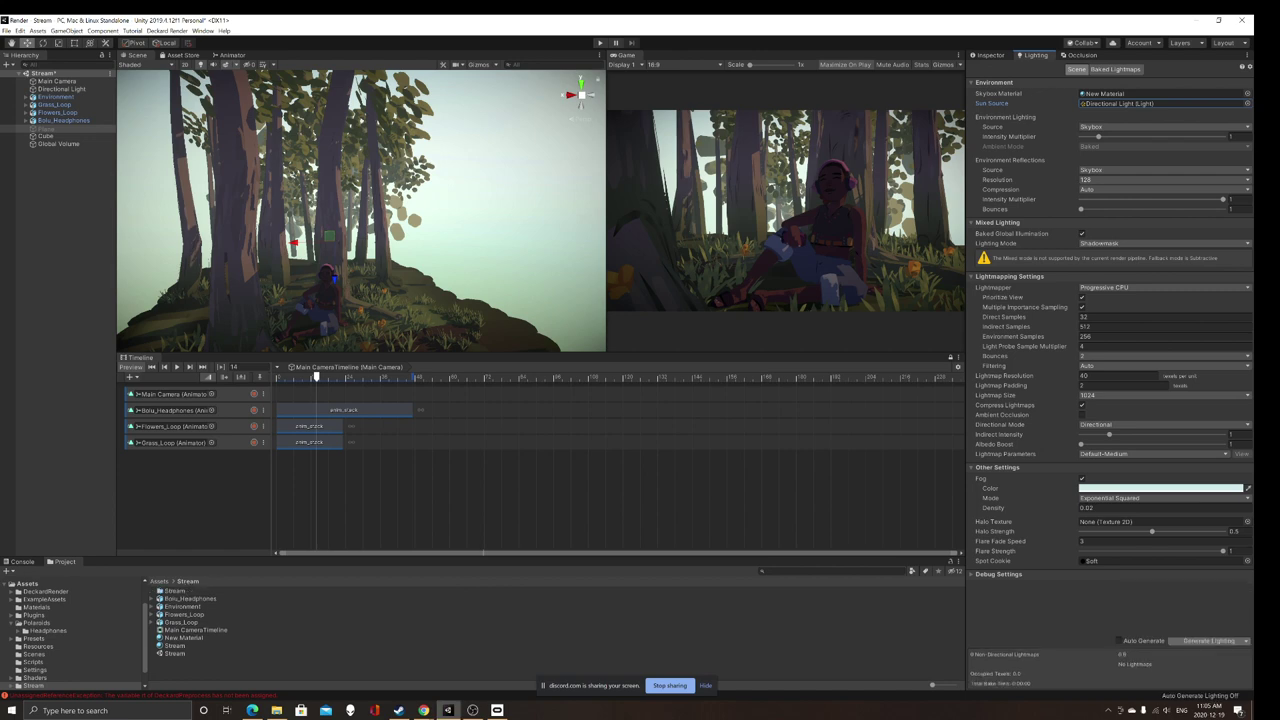
pyautogui.keyDown('alt'); pyautogui.moveTo(390, 180); pyautogui.dragTo(310, 195); pyautogui.keyUp('alt')
pyautogui.scroll(5, 365, 230)
pyautogui.scroll(3, 365, 230)
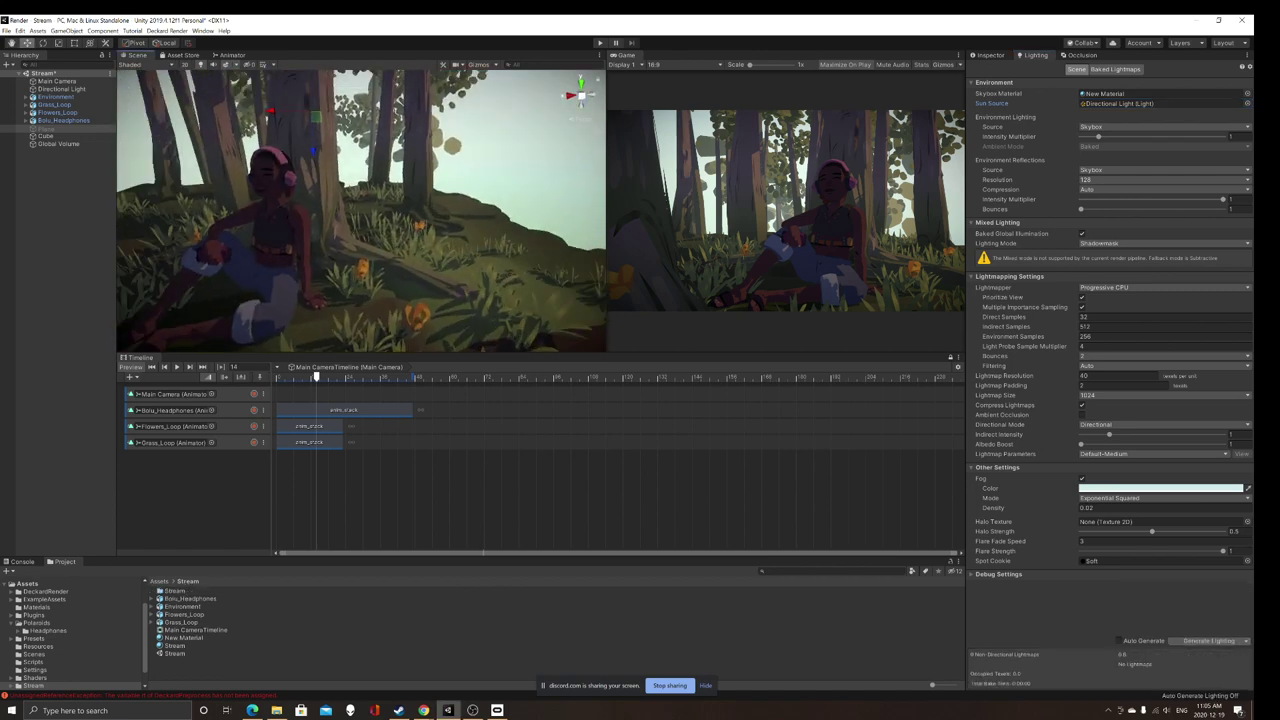
pyautogui.moveTo(310, 195); pyautogui.dragTo(364, 160, button='middle')
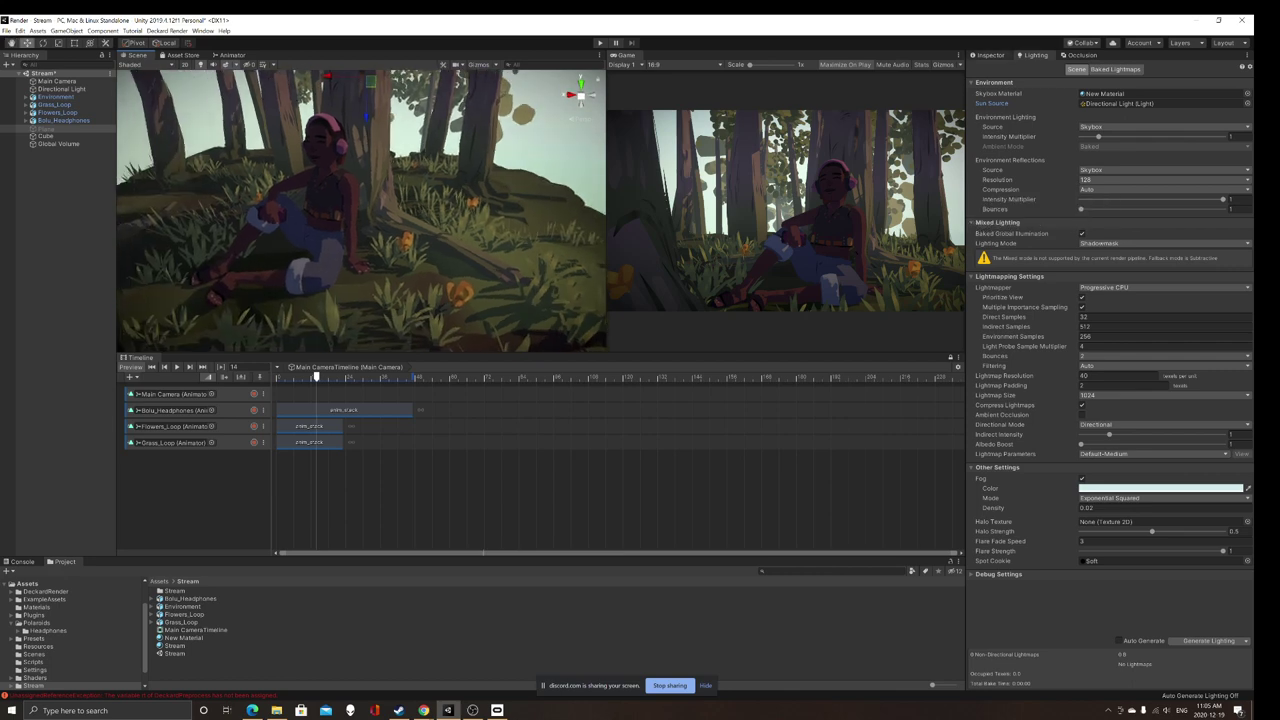
pyautogui.moveTo(360, 230); pyautogui.dragTo(445, 118, button='right')
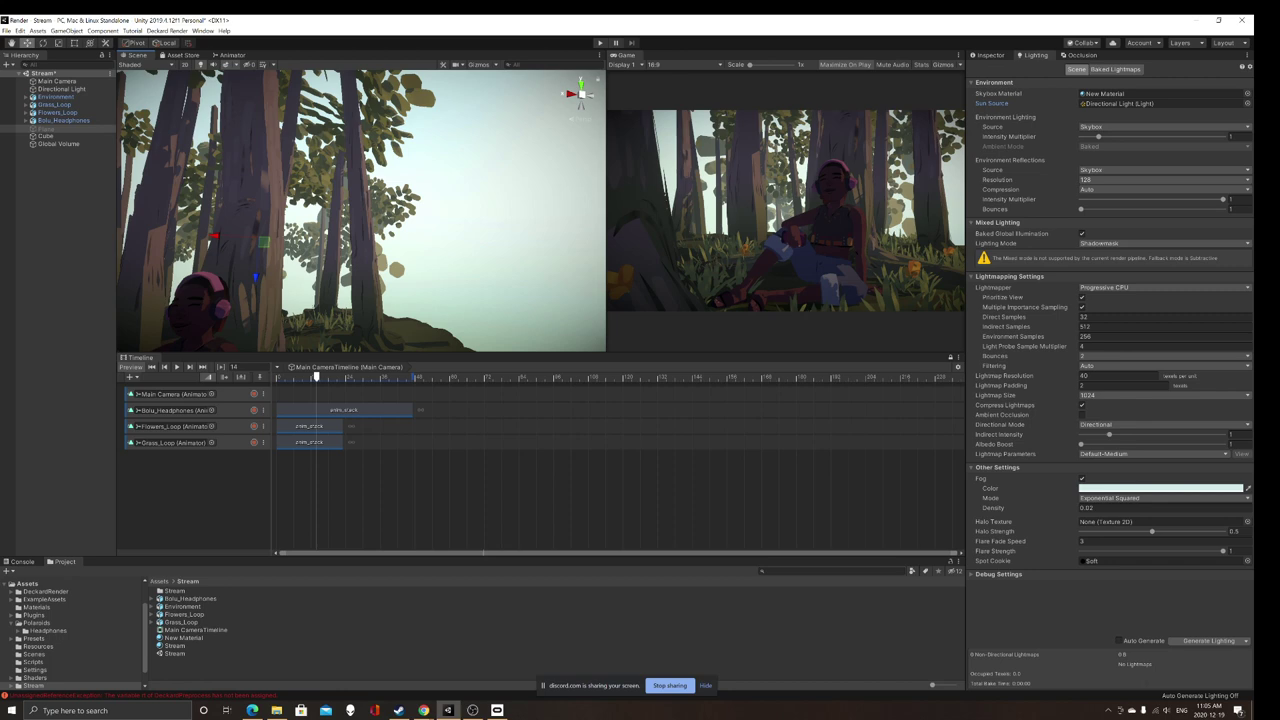
pyautogui.moveTo(400, 180); pyautogui.dragTo(322, 258, button='right')
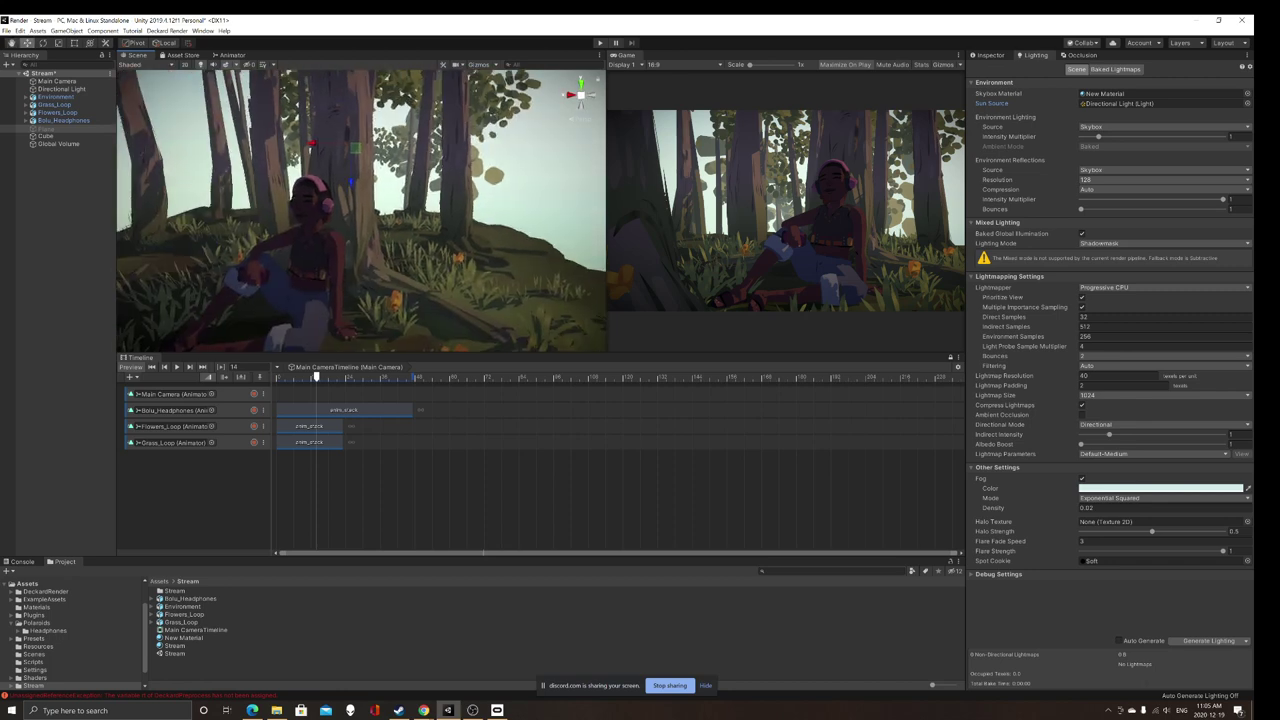
# Step: Enable Use GI on the Stream material so it responds to environment lighting
pyautogui.click(184, 638)
pyautogui.click(176, 646)
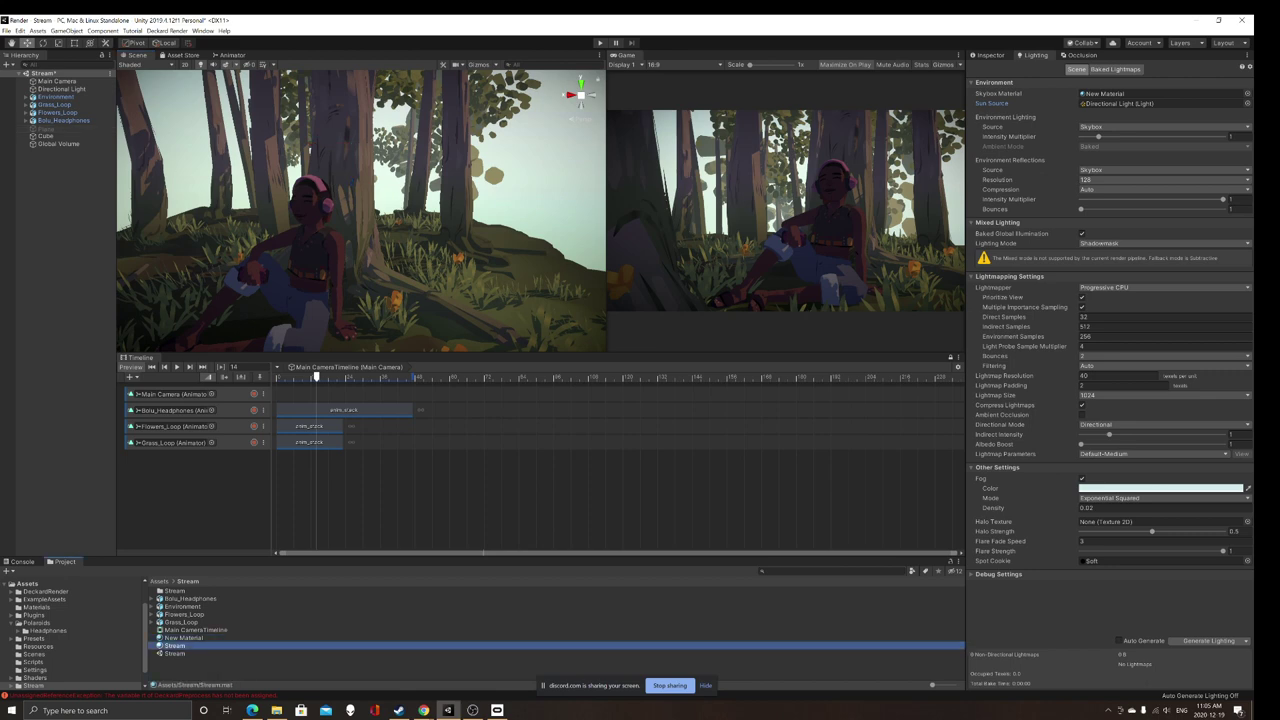
pyautogui.click(990, 55)
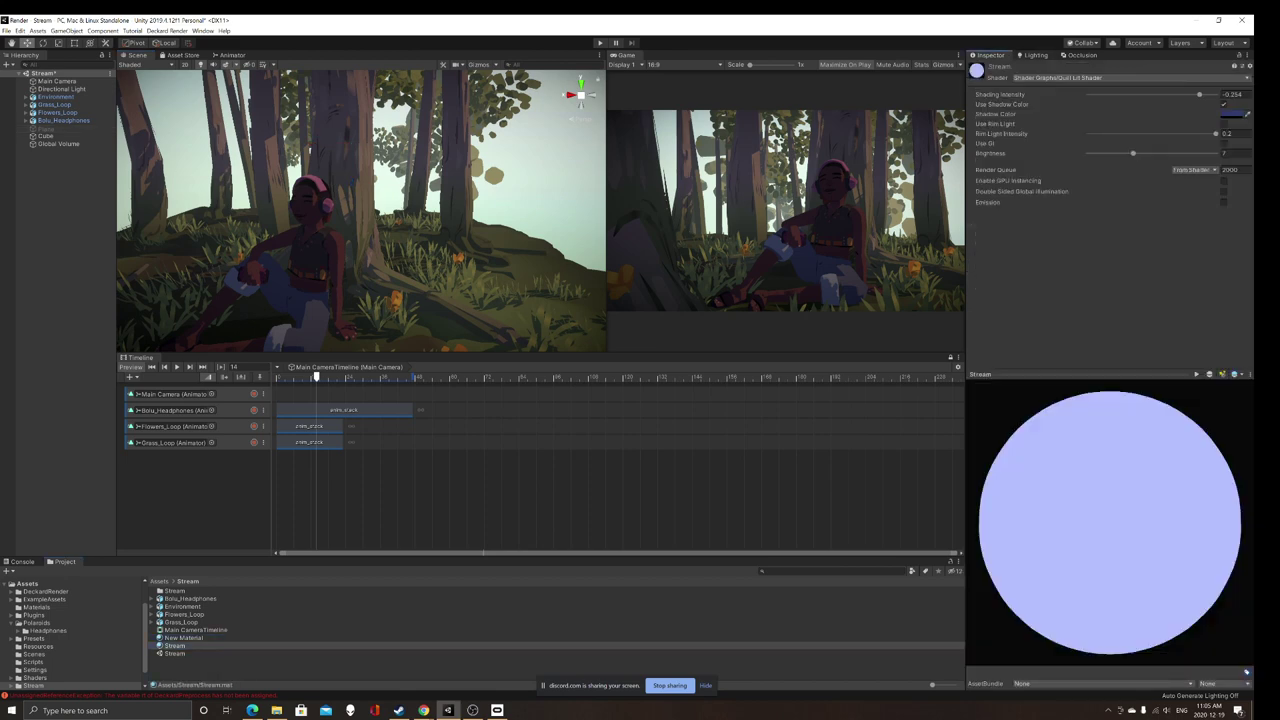
pyautogui.click(1224, 144)
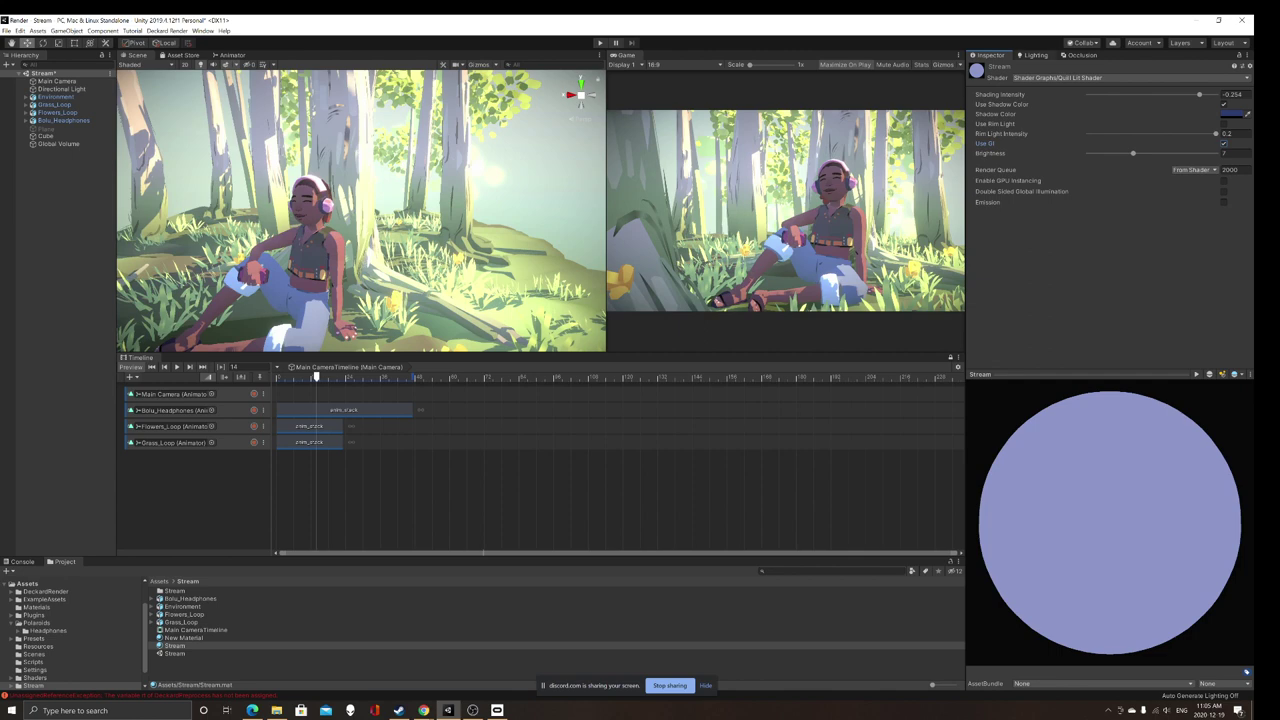
# Step: Lower the environment lighting's intensity multiplier to about 0.42 in the scene's lighting settings
pyautogui.click(1034, 55)
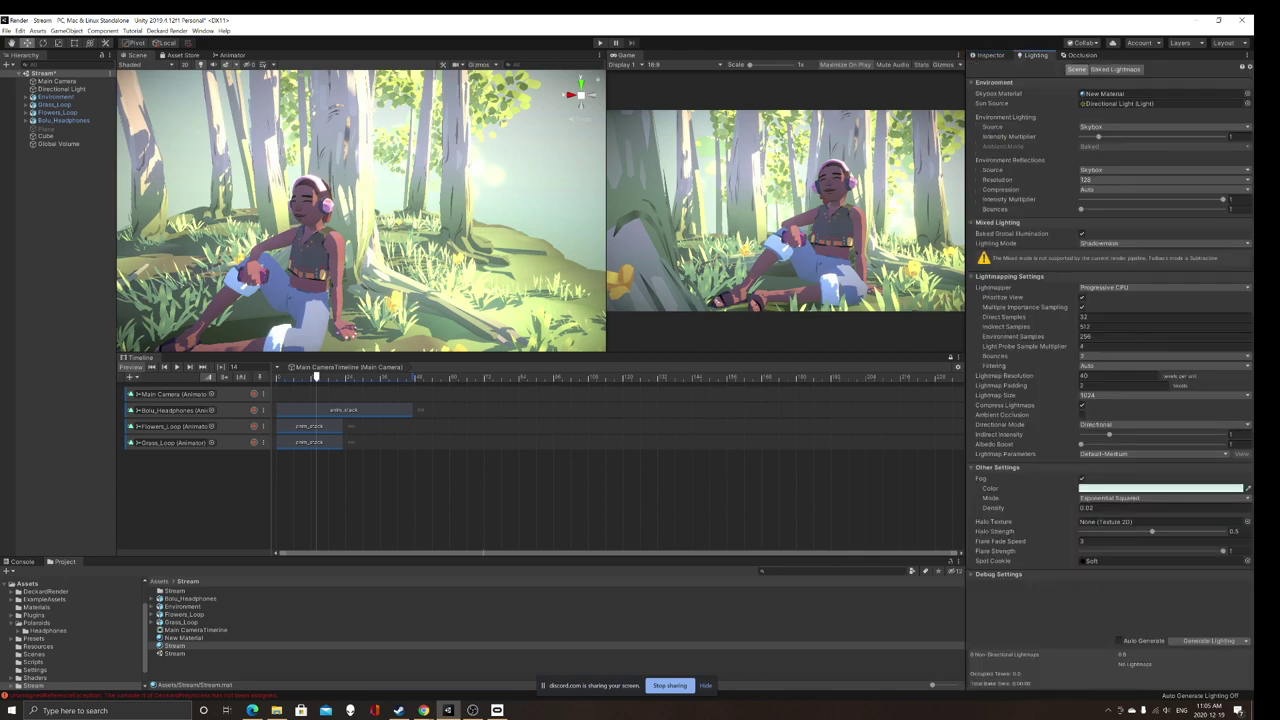
pyautogui.moveTo(400, 215); pyautogui.dragTo(350, 215, button='right')
pyautogui.scroll(5, 361, 211)
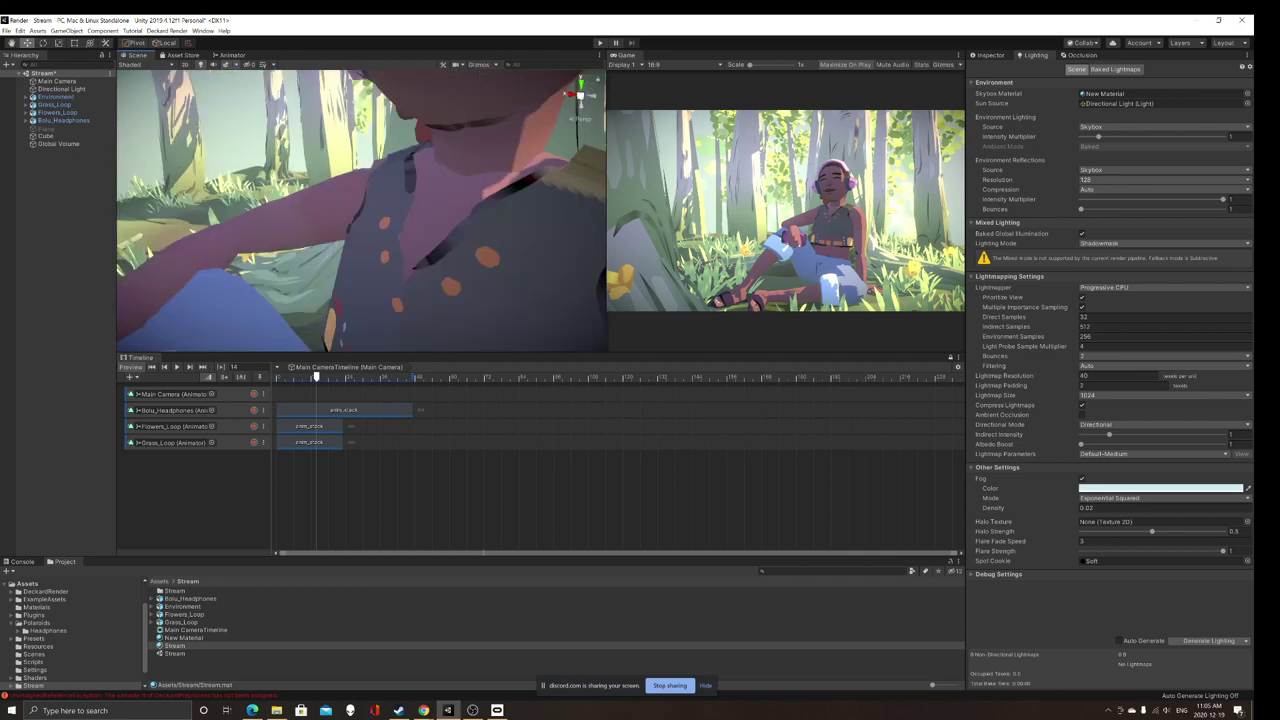
pyautogui.scroll(-5, 361, 211)
pyautogui.moveTo(361, 211); pyautogui.dragTo(358, 222, button='middle')
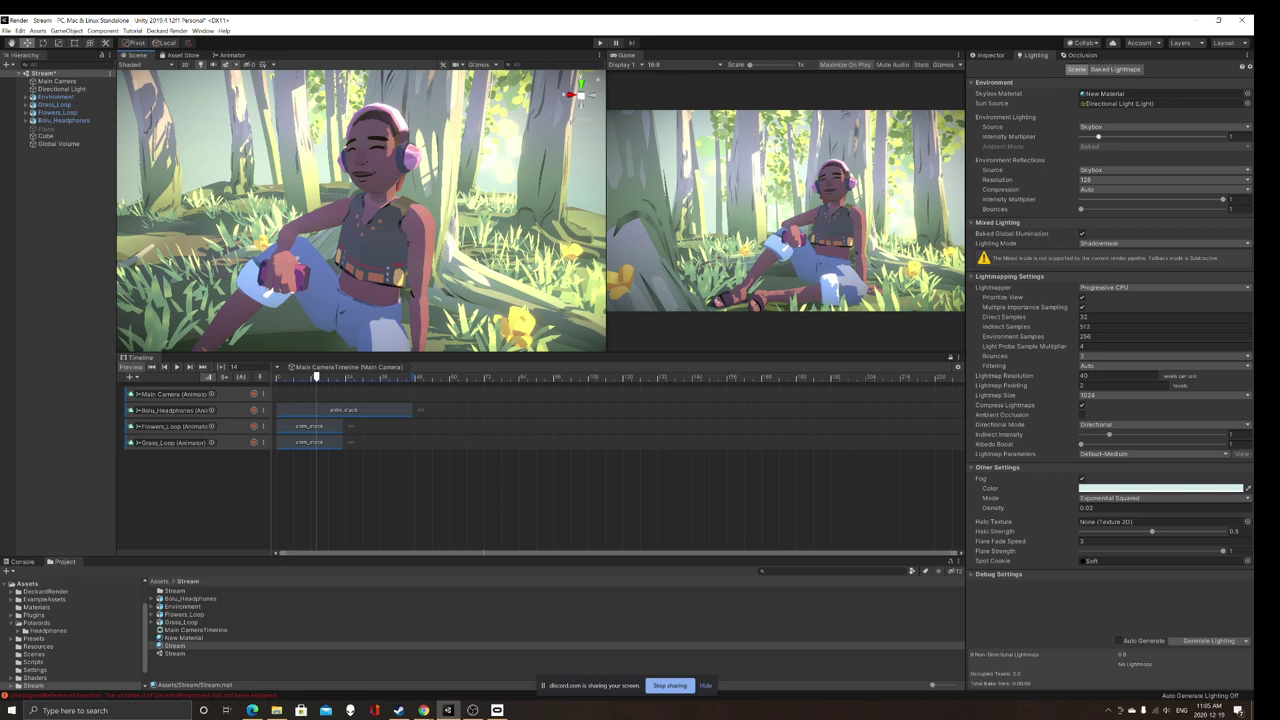
pyautogui.moveTo(1098, 136)
pyautogui.mouseDown()
pyautogui.moveTo(1118, 136)
pyautogui.moveTo(1090, 136)
pyautogui.mouseUp()
# Step: Check the shading on the character from several angles and set the environment lighting's intensity multiplier to 0.51
pyautogui.moveTo(360, 190); pyautogui.dragTo(414, 286, button='right')
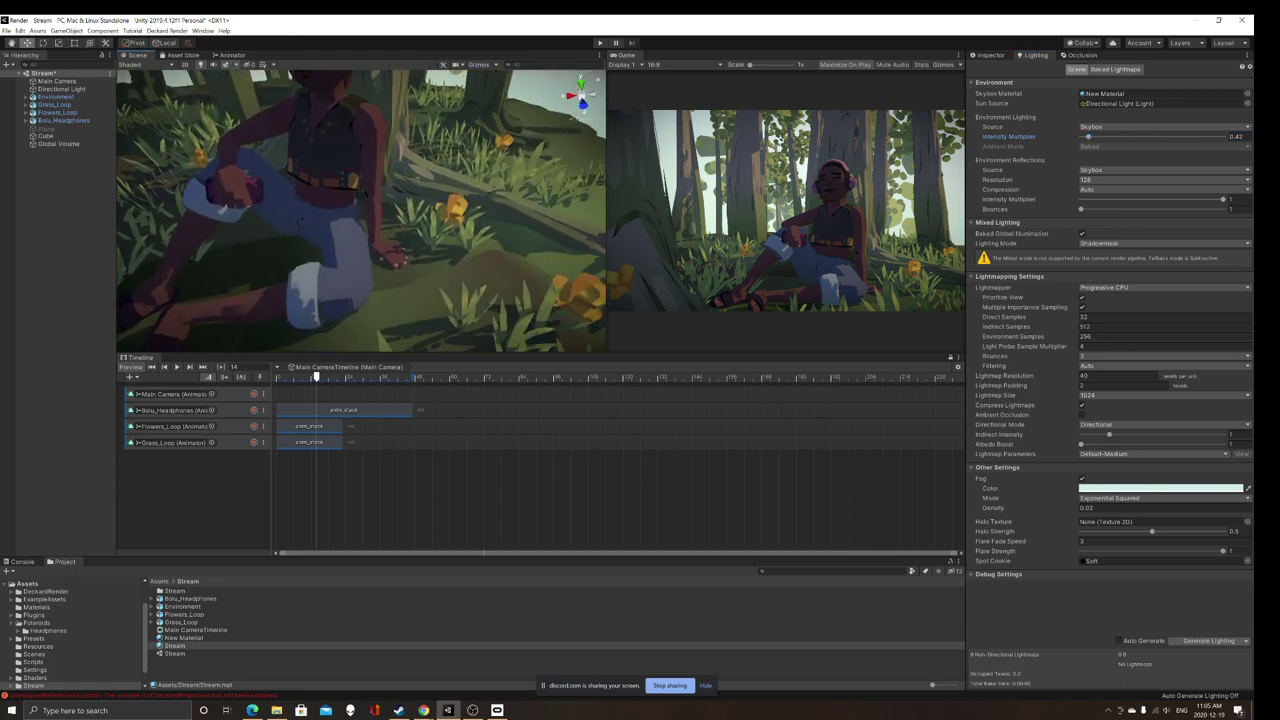
pyautogui.moveTo(370, 230); pyautogui.dragTo(338, 240, button='right')
pyautogui.moveTo(350, 292); pyautogui.dragTo(352, 150, button='right')
pyautogui.scroll(5, 350, 210)
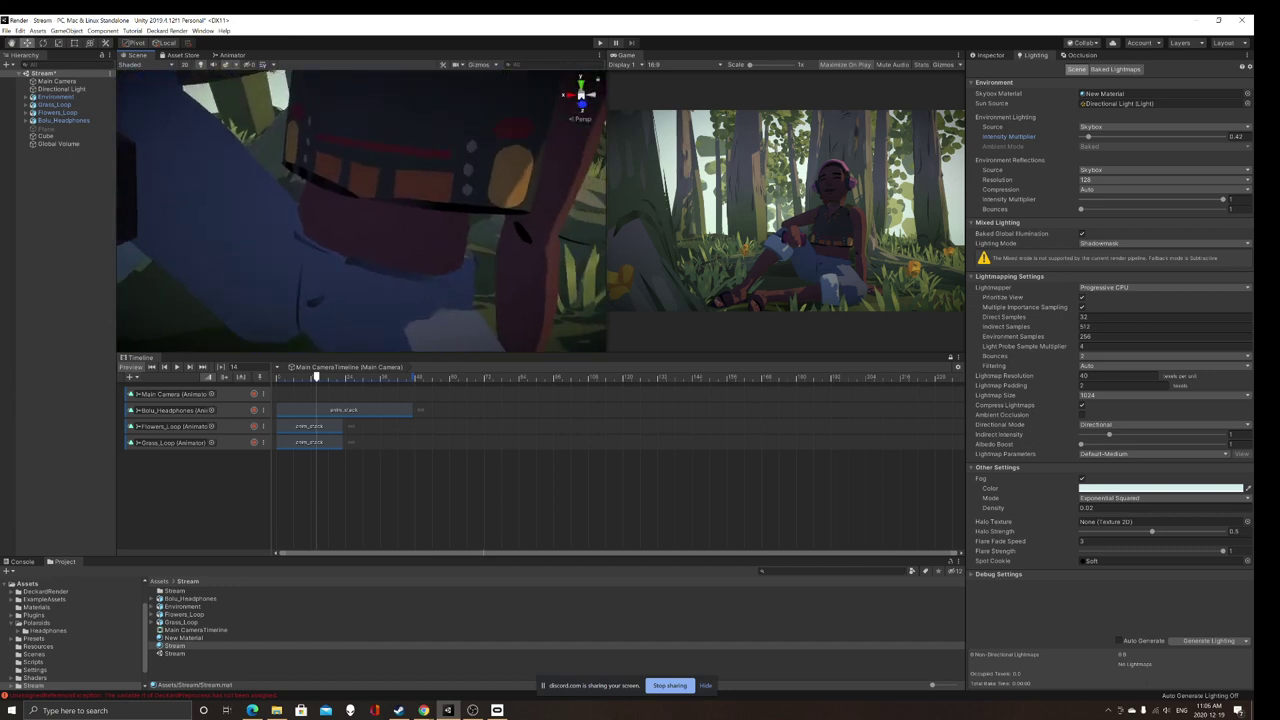
pyautogui.scroll(-5, 352, 200)
pyautogui.moveTo(352, 200); pyautogui.dragTo(352, 118, button='right')
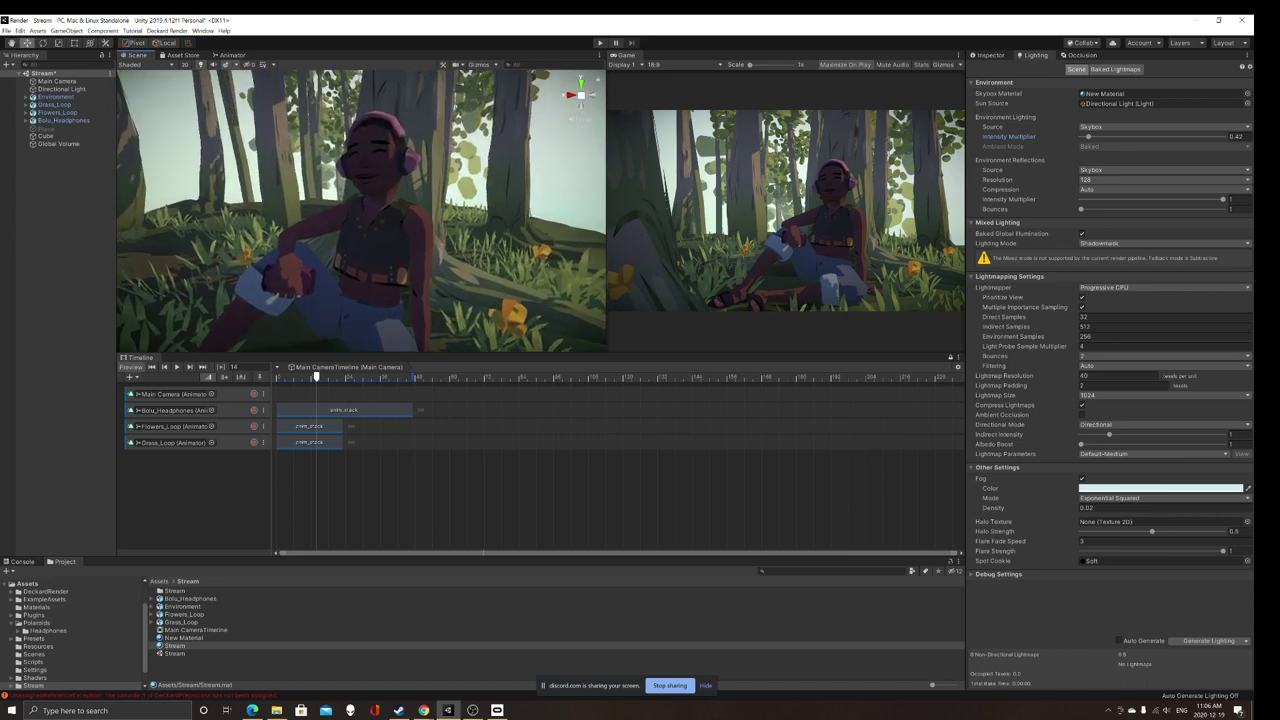
pyautogui.moveTo(352, 200); pyautogui.dragTo(460, 206, button='right')
pyautogui.moveTo(346, 262); pyautogui.dragTo(346, 262, button='right')
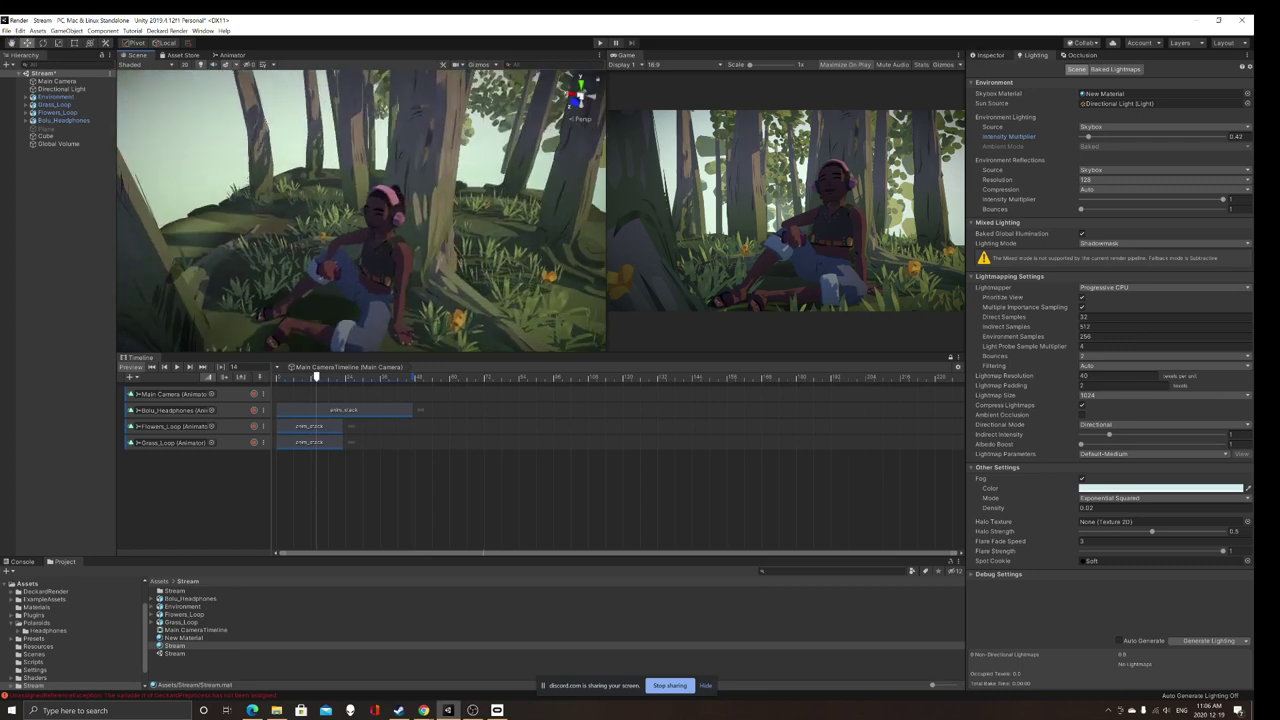
pyautogui.moveTo(1088, 136); pyautogui.dragTo(1090, 136)
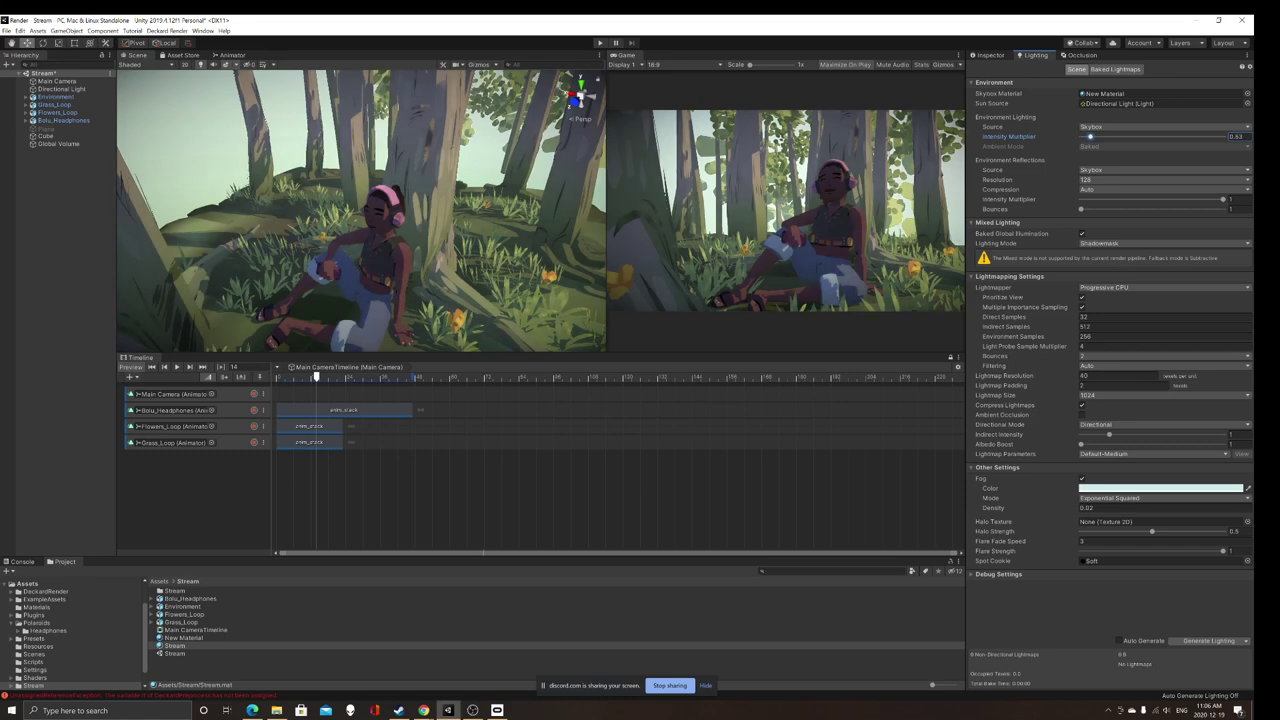
# Step: Change the environment lighting source to Gradient and set its sky color to a pale blue
pyautogui.click(1100, 127)
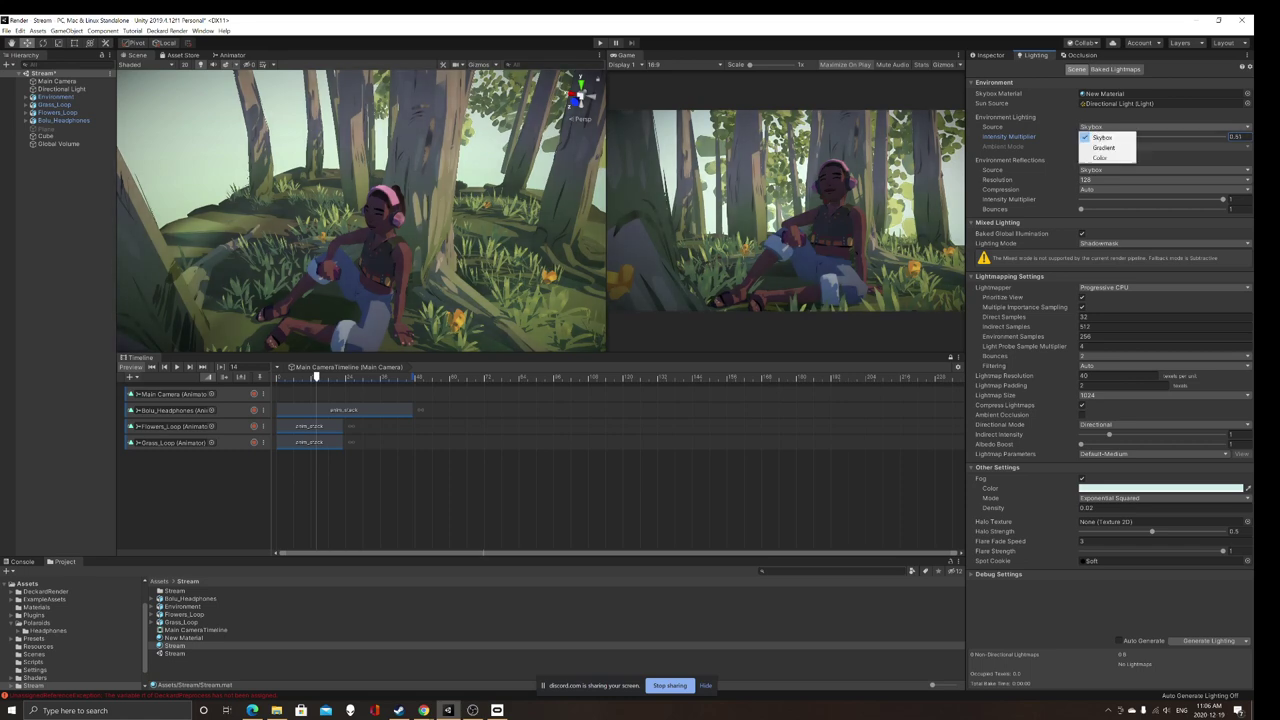
pyautogui.click(1103, 147)
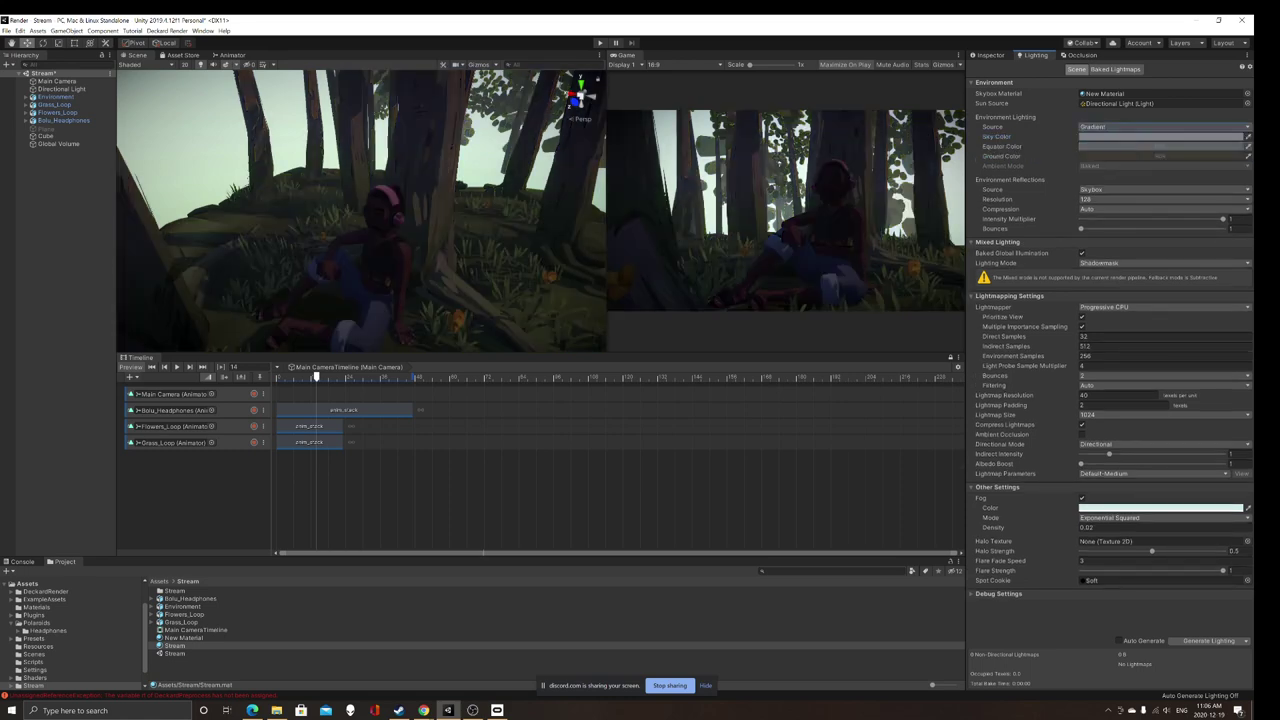
pyautogui.click(1160, 136)
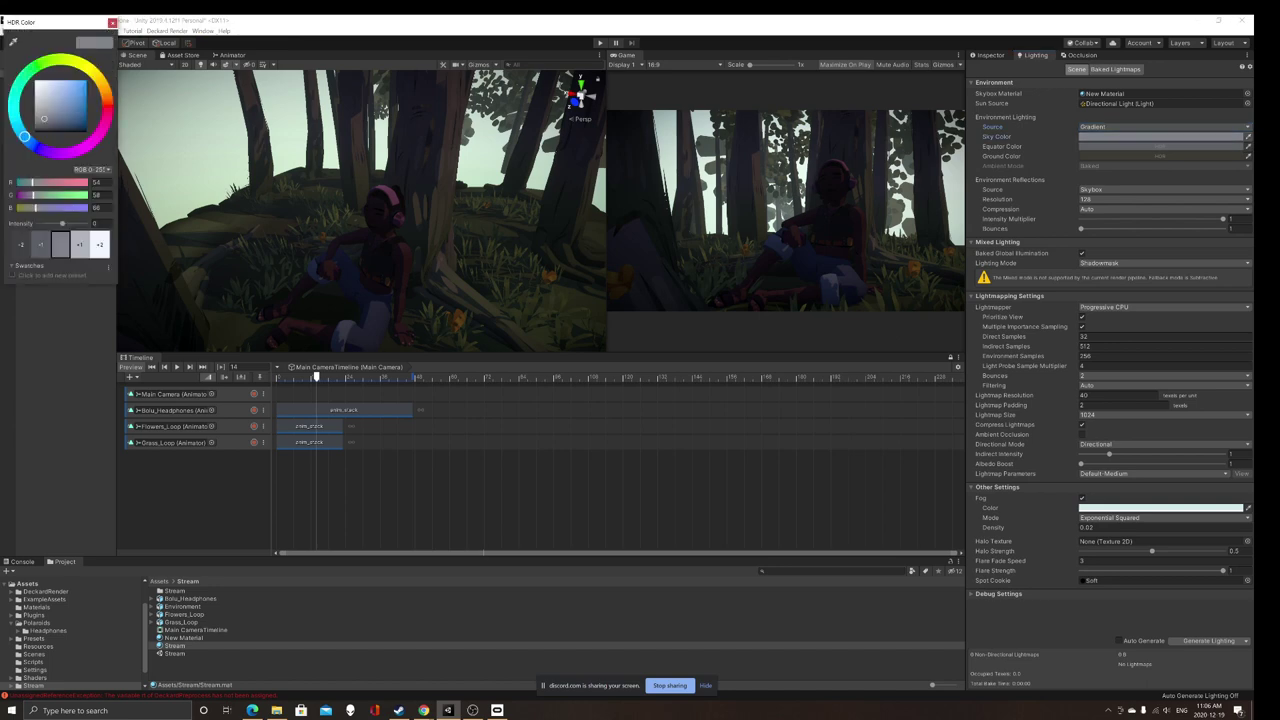
pyautogui.moveTo(44, 119); pyautogui.dragTo(55, 78)
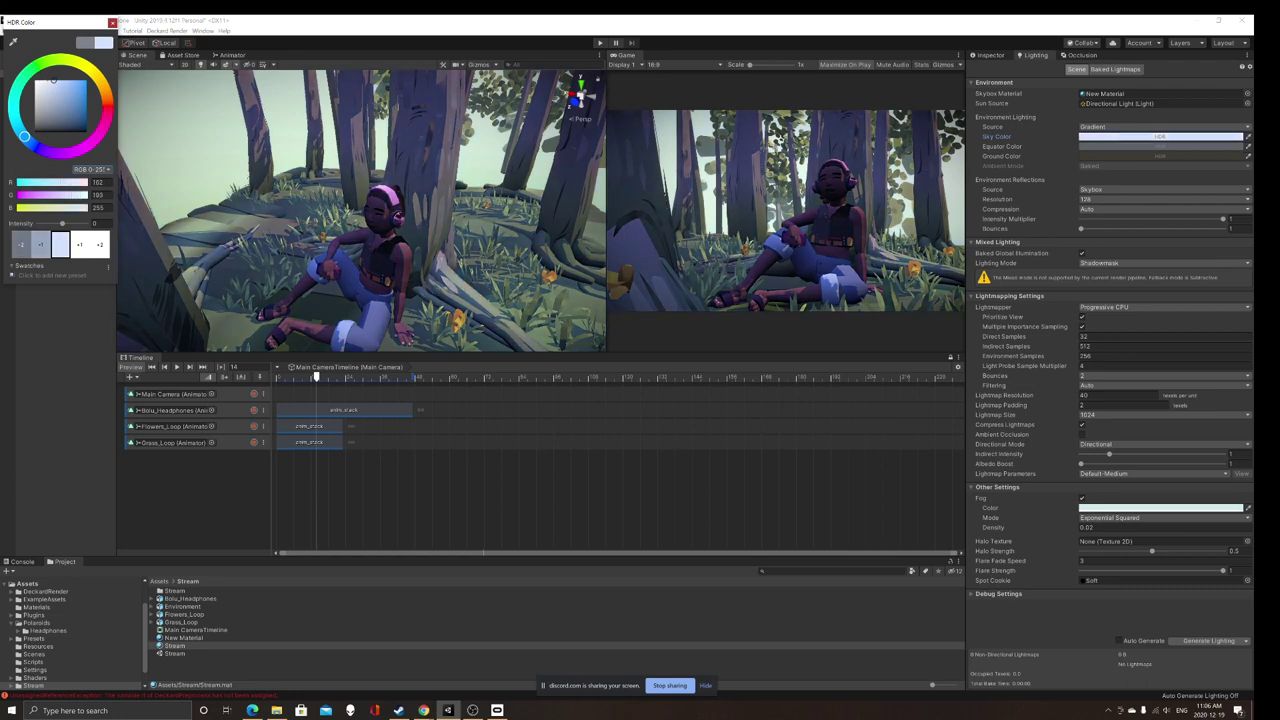
pyautogui.click(112, 23)
# Step: Set the environment lighting's equator color to a muted orange-brown
pyautogui.moveTo(350, 225)
pyautogui.keyDown('alt'); pyautogui.mouseDown()
pyautogui.moveTo(450, 150)
pyautogui.moveTo(345, 245)
pyautogui.mouseUp(); pyautogui.keyUp('alt')
pyautogui.scroll(6, 361, 210)
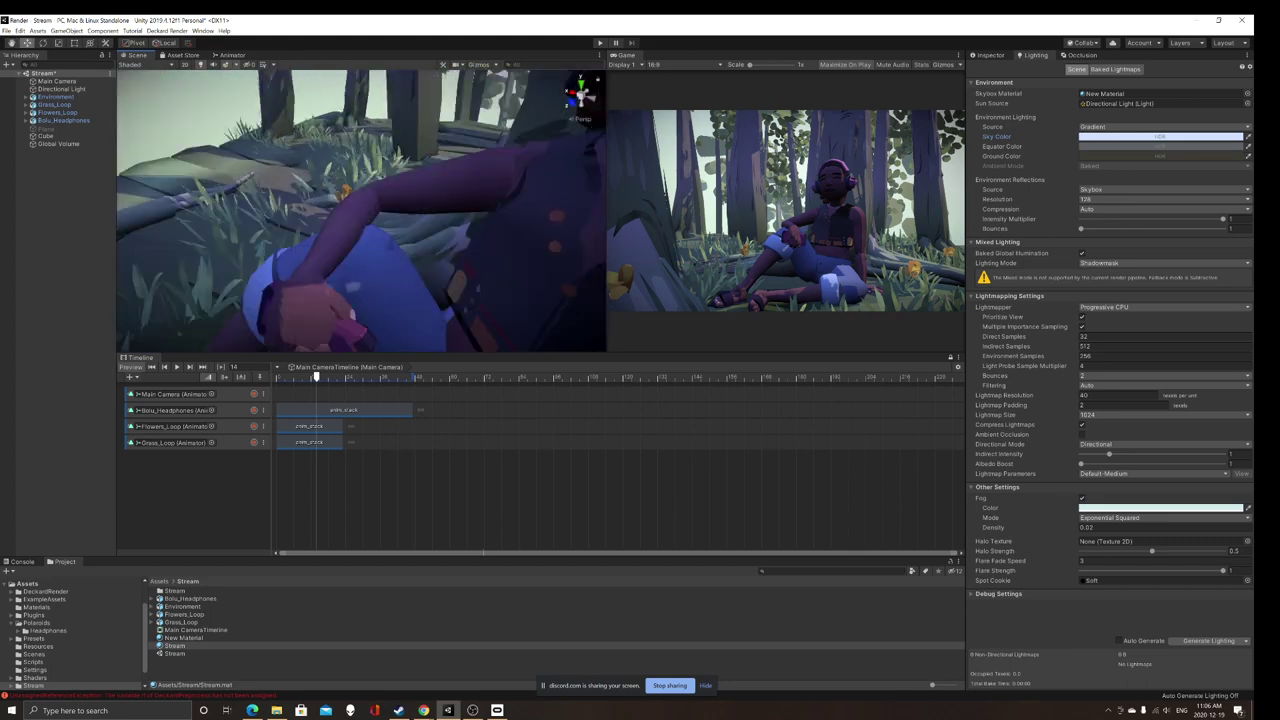
pyautogui.moveTo(423, 293); pyautogui.dragTo(385, 265)
pyautogui.scroll(-6, 399, 275)
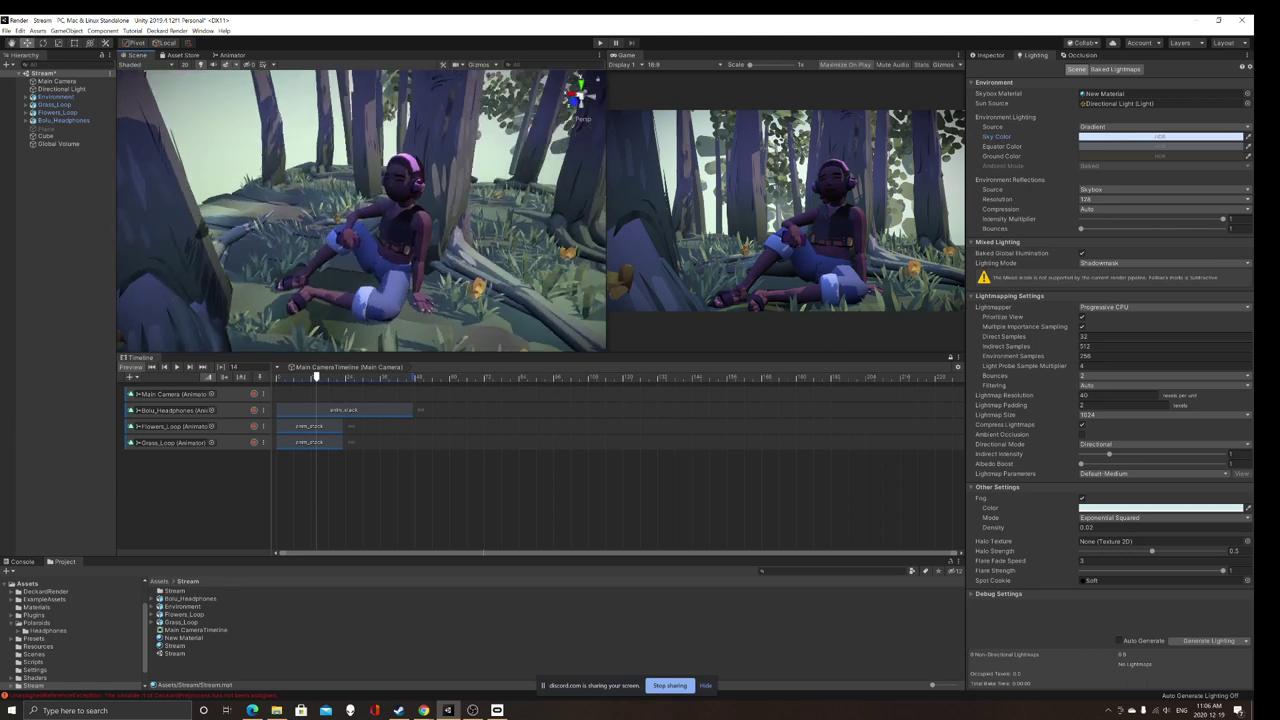
pyautogui.click(1238, 146)
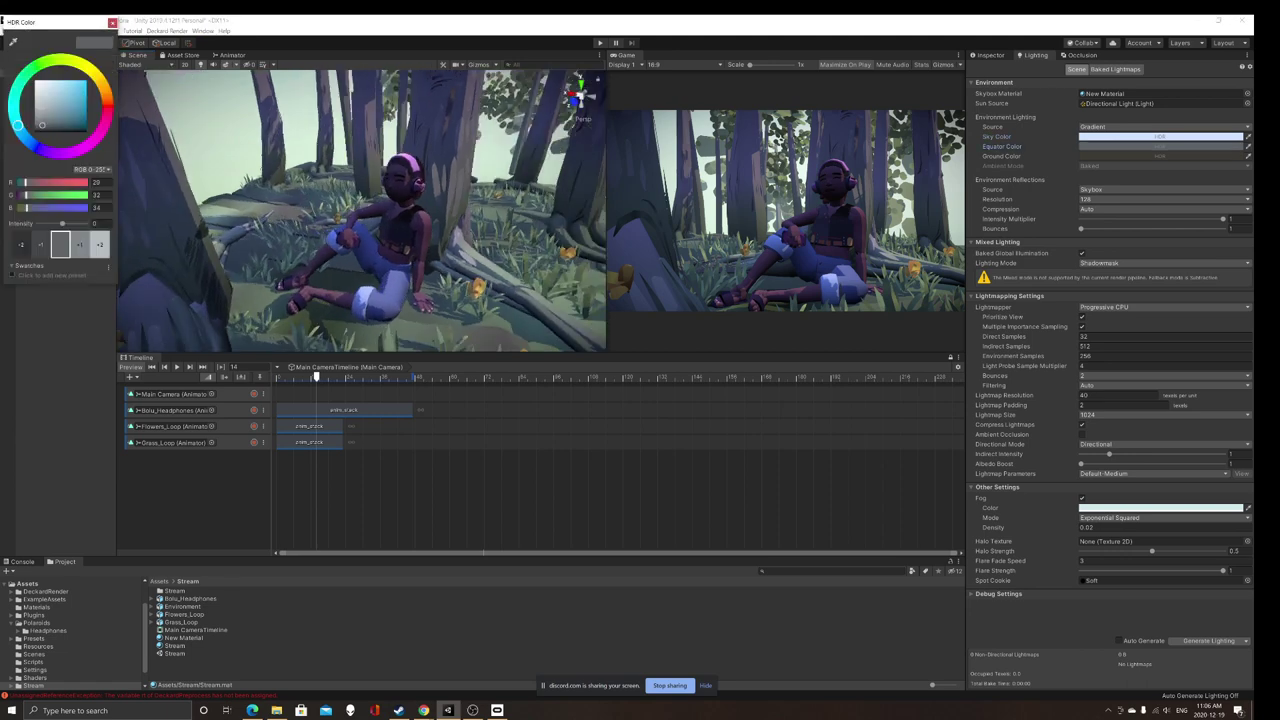
pyautogui.click(104, 88)
pyautogui.moveTo(42, 125); pyautogui.dragTo(58, 108)
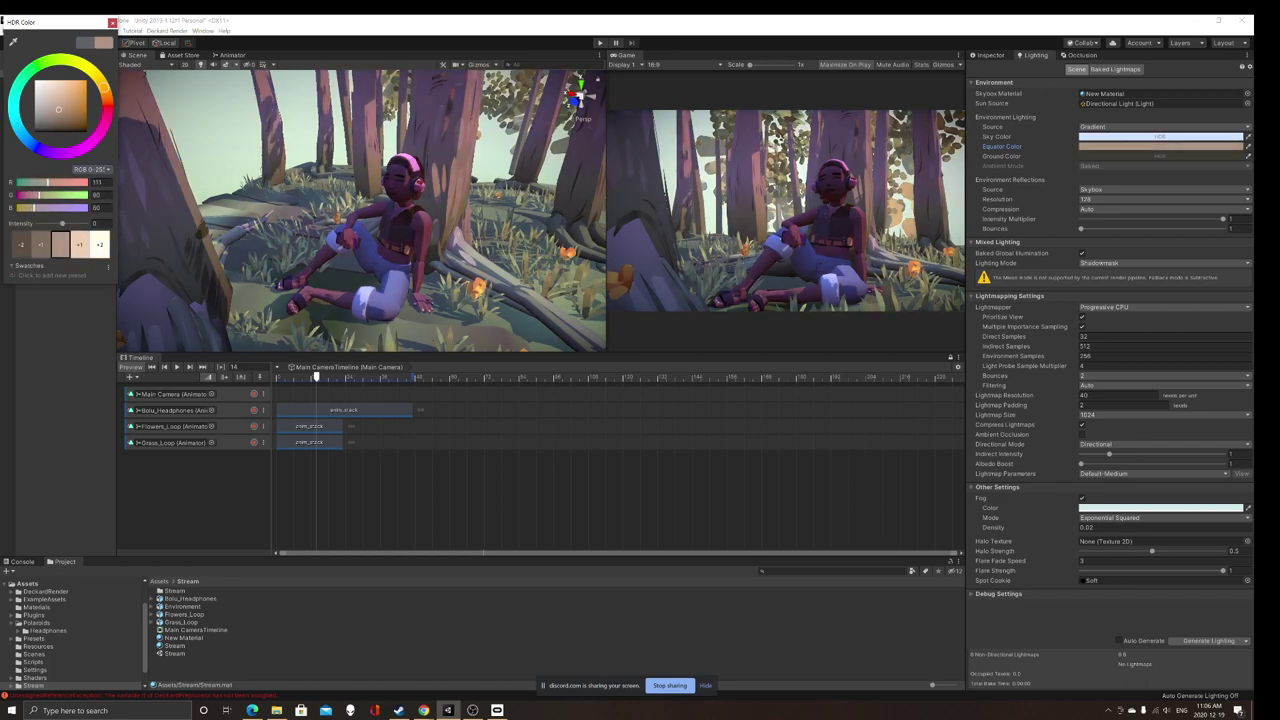
pyautogui.click(112, 22)
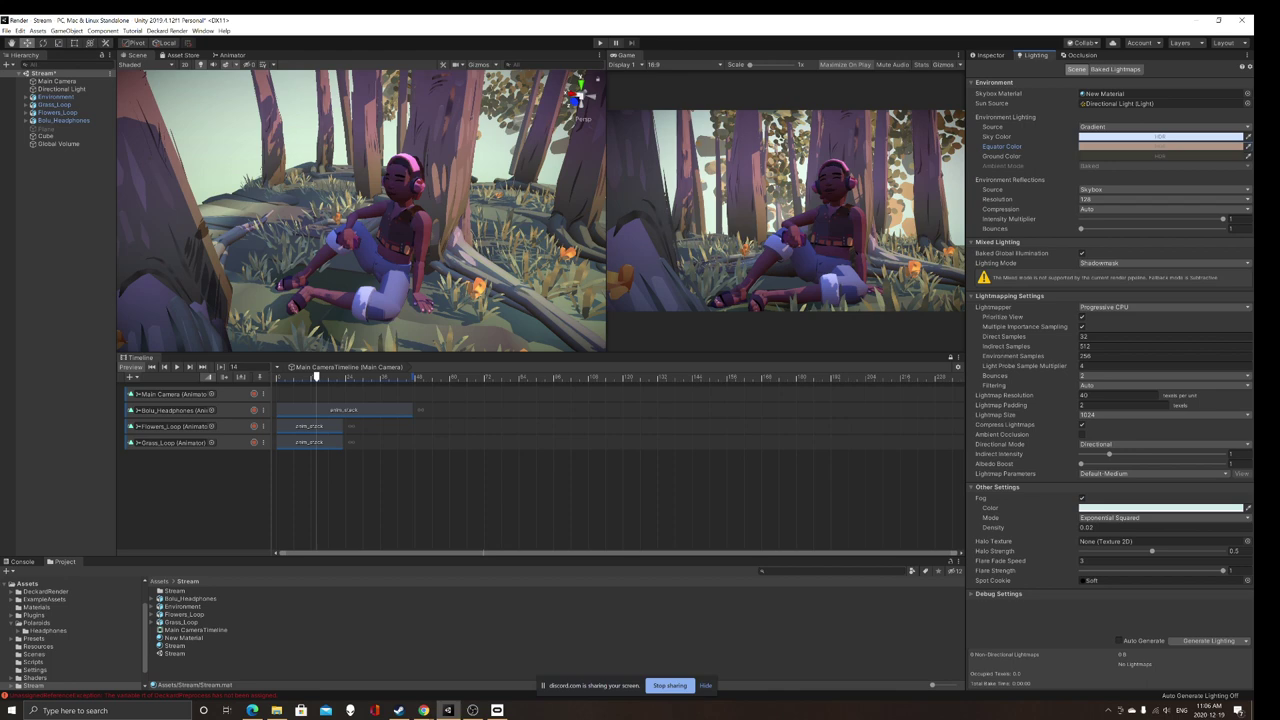
# Step: Reactivate the Plane fog backdrop behind the seated character
pyautogui.keyDown('alt'); pyautogui.moveTo(320, 225); pyautogui.dragTo(424, 200); pyautogui.keyUp('alt')
pyautogui.scroll(5, 361, 210)
pyautogui.moveTo(300, 220); pyautogui.dragTo(420, 200, button='middle')
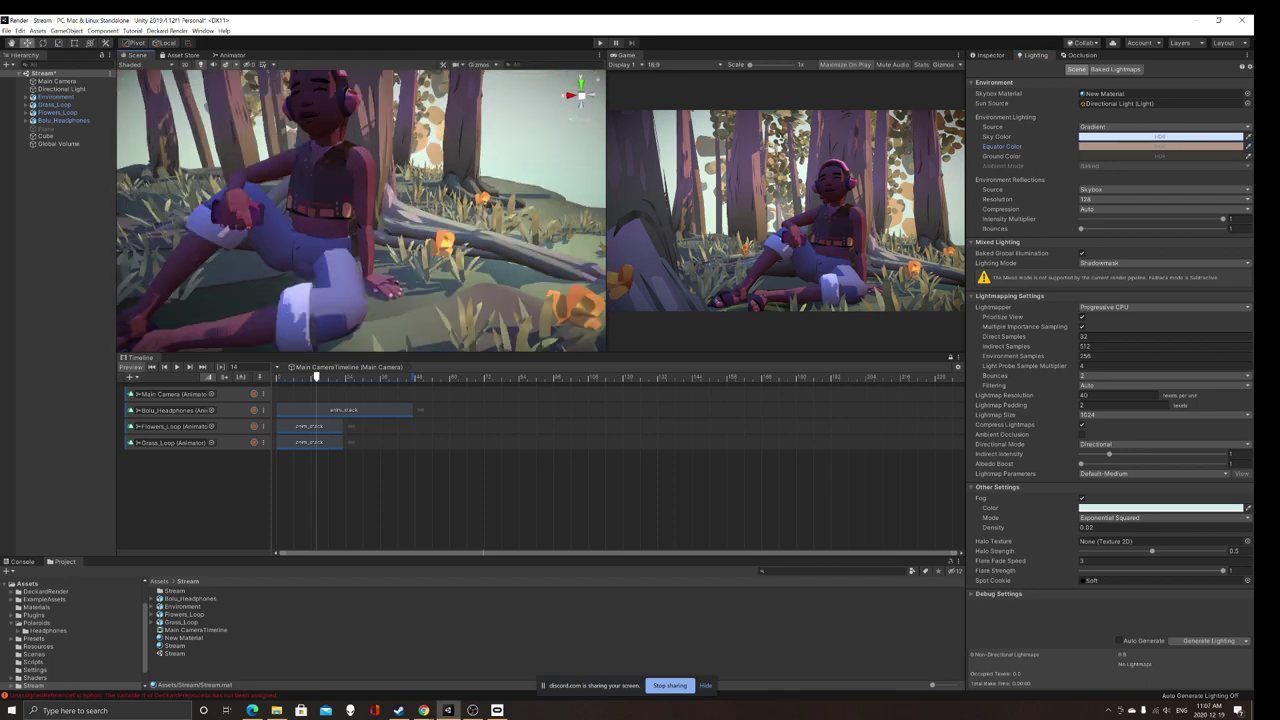
pyautogui.moveTo(361, 210)
pyautogui.keyDown('alt'); pyautogui.mouseDown()
pyautogui.moveTo(300, 240)
pyautogui.moveTo(375, 215)
pyautogui.mouseUp(); pyautogui.keyUp('alt')
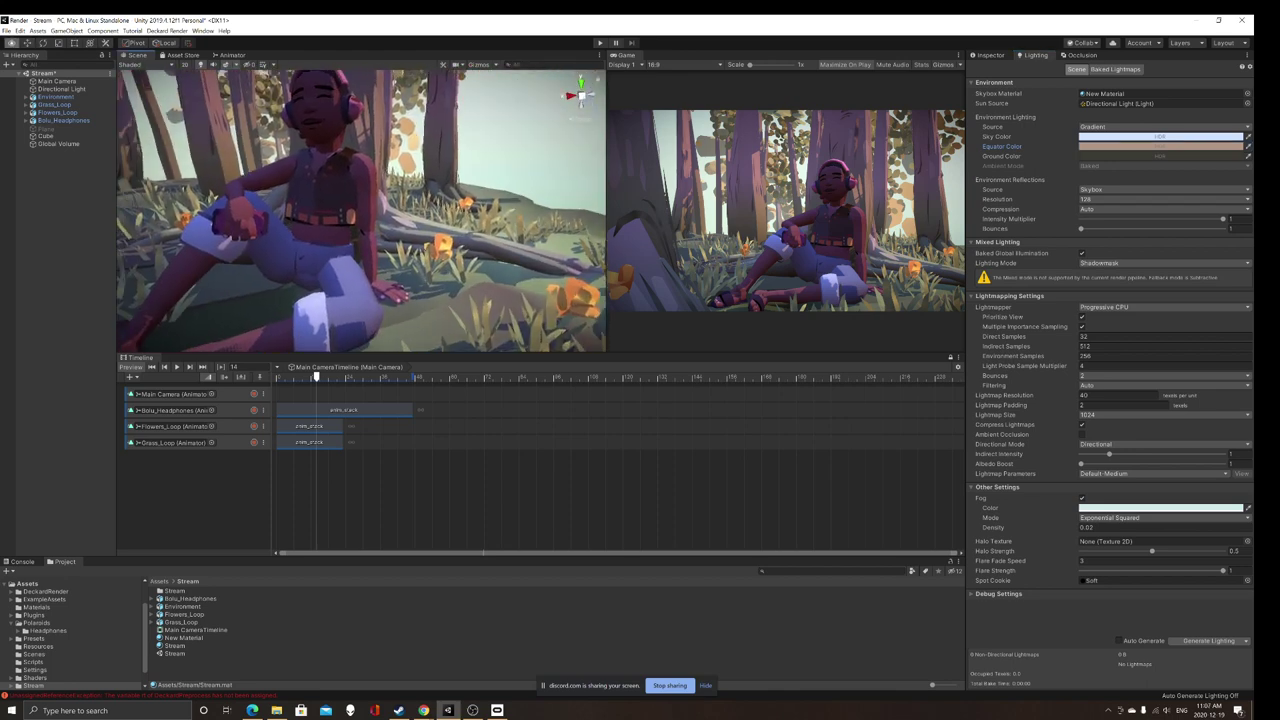
pyautogui.moveTo(375, 215); pyautogui.dragTo(355, 180, button='right')
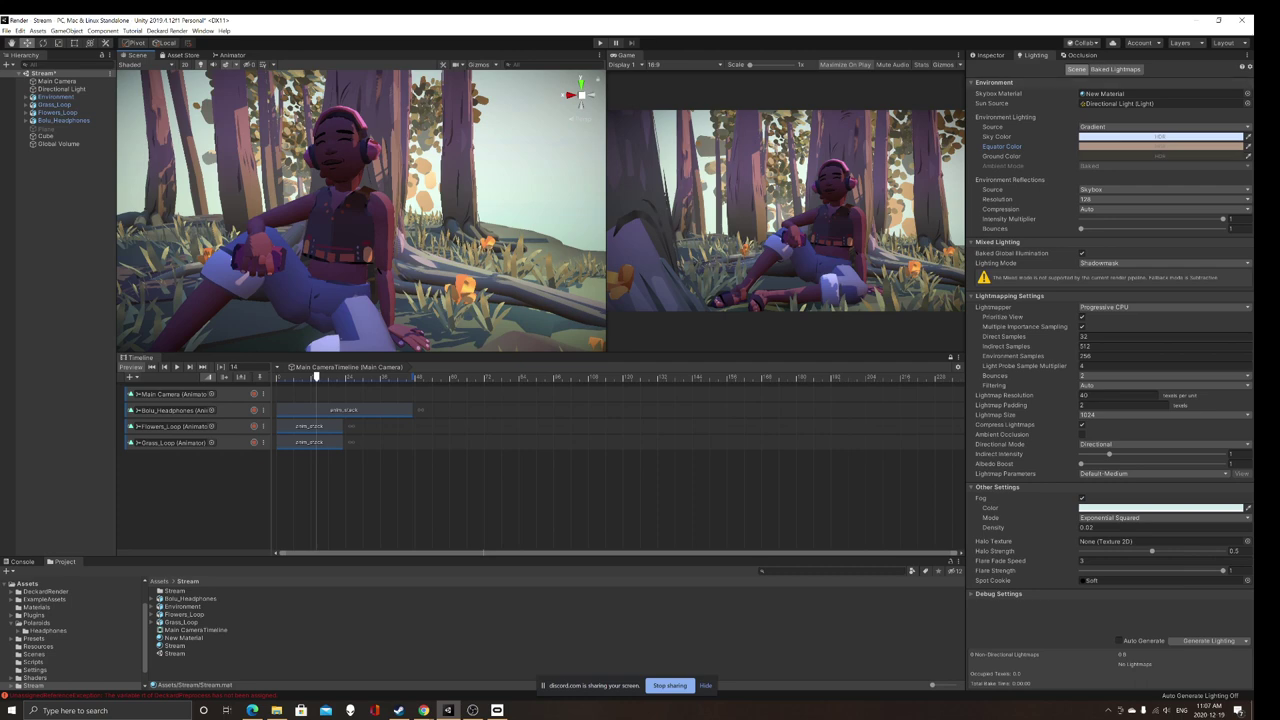
pyautogui.click(990, 55)
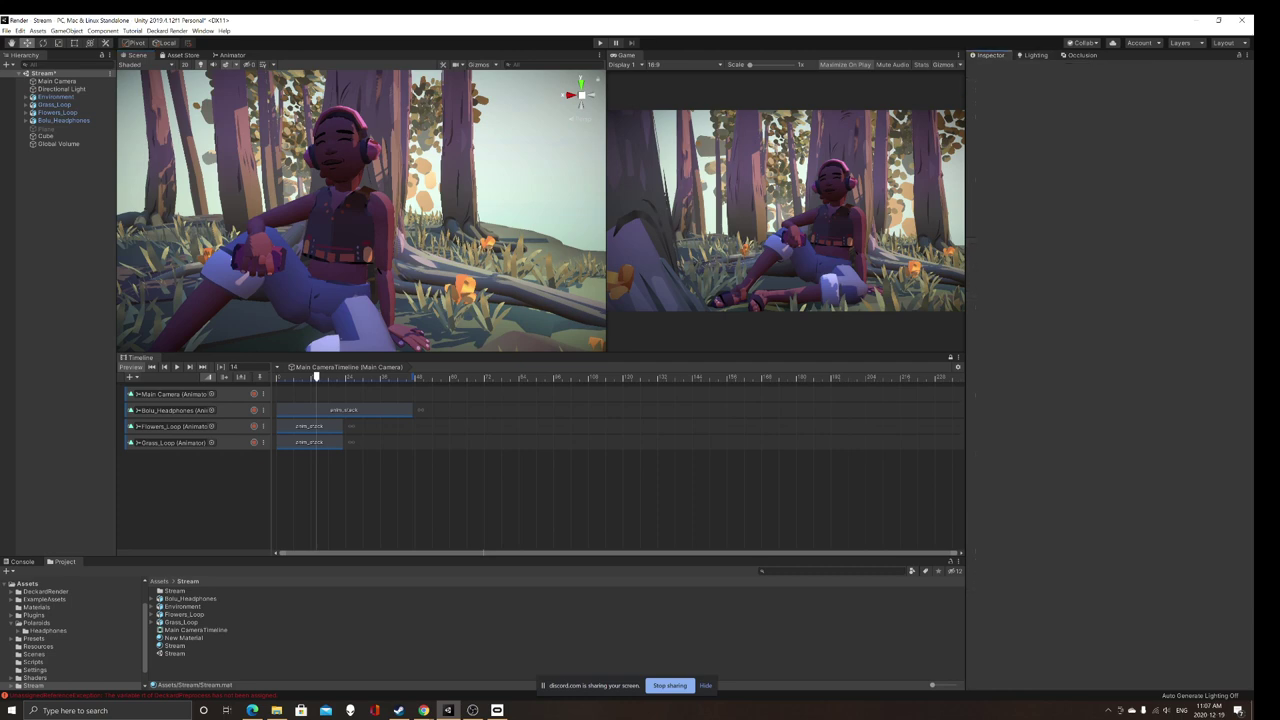
pyautogui.click(47, 129)
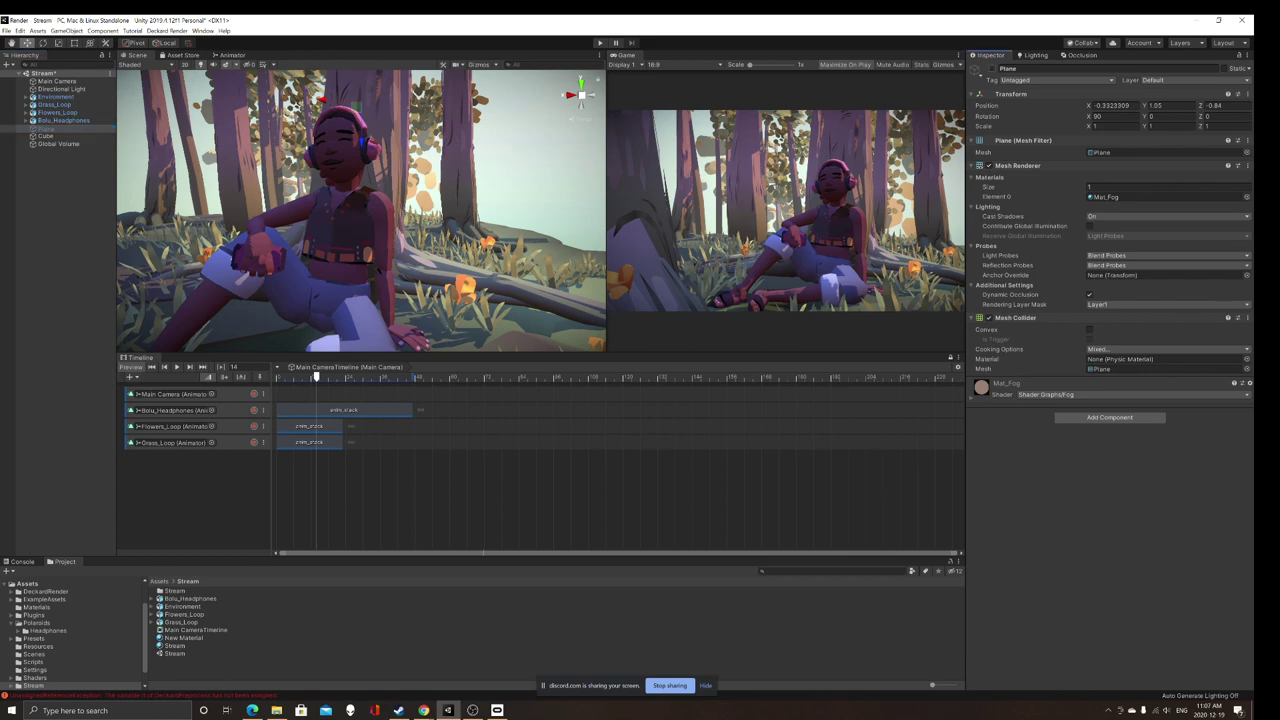
pyautogui.click(992, 69)
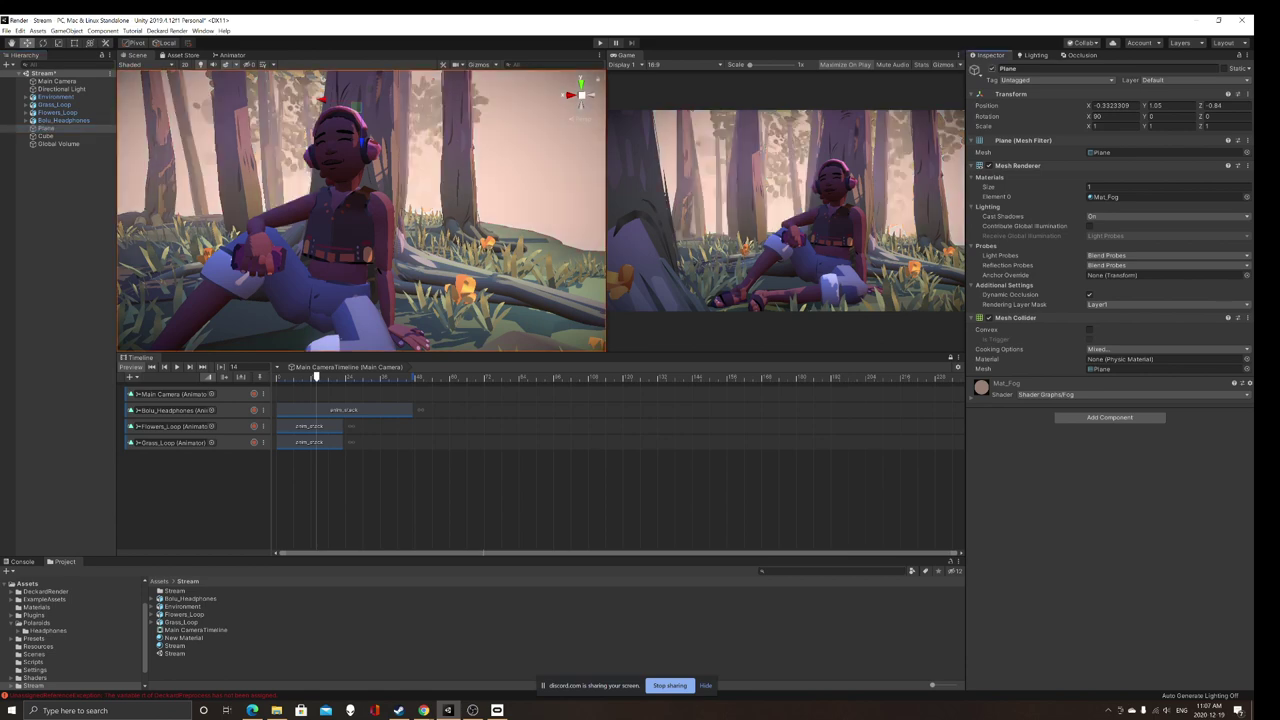
# Step: Enlarge the Game view and play the Main Camera timeline to preview the relit scene
pyautogui.moveTo(480, 352); pyautogui.dragTo(480, 497)
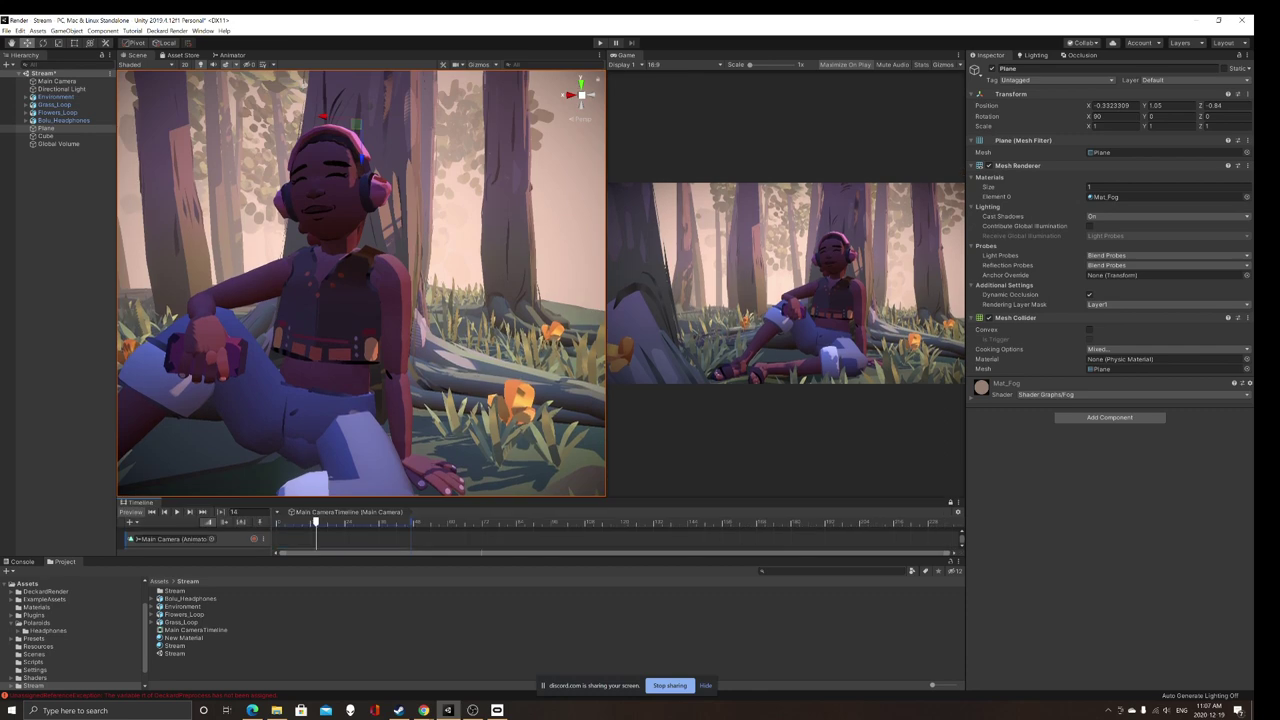
pyautogui.moveTo(607, 280); pyautogui.dragTo(214, 280)
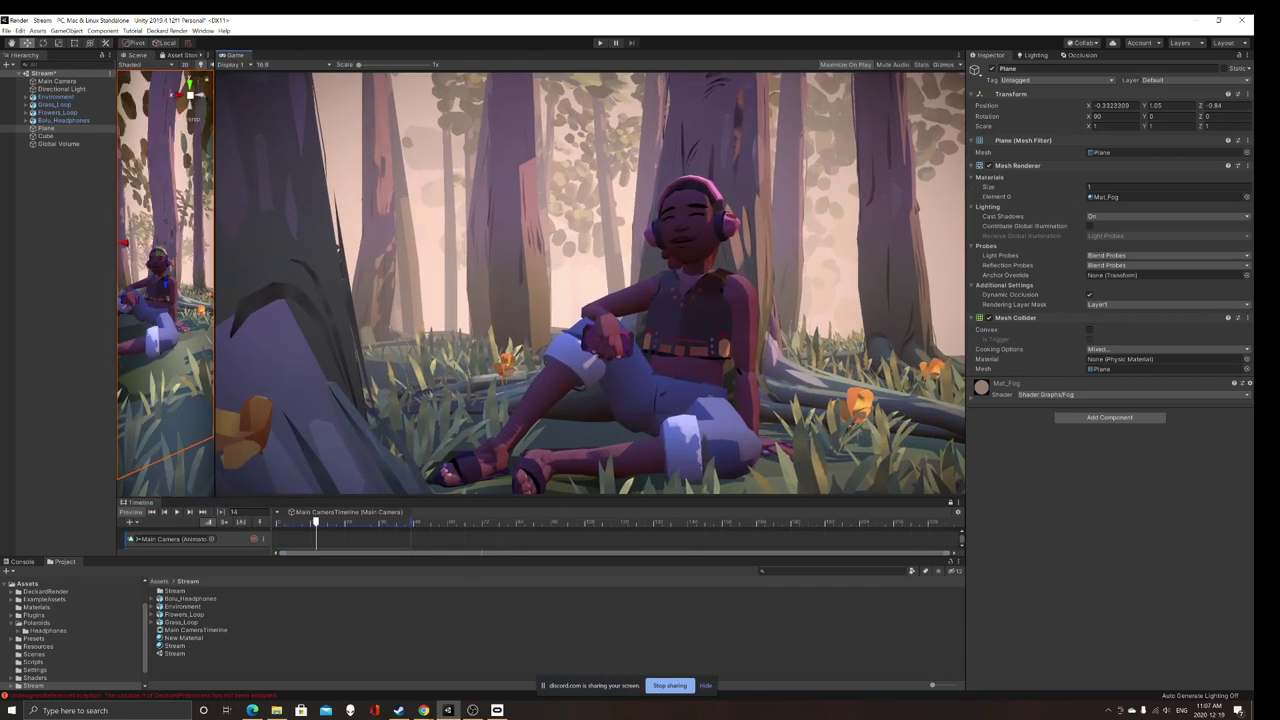
pyautogui.click(177, 511)
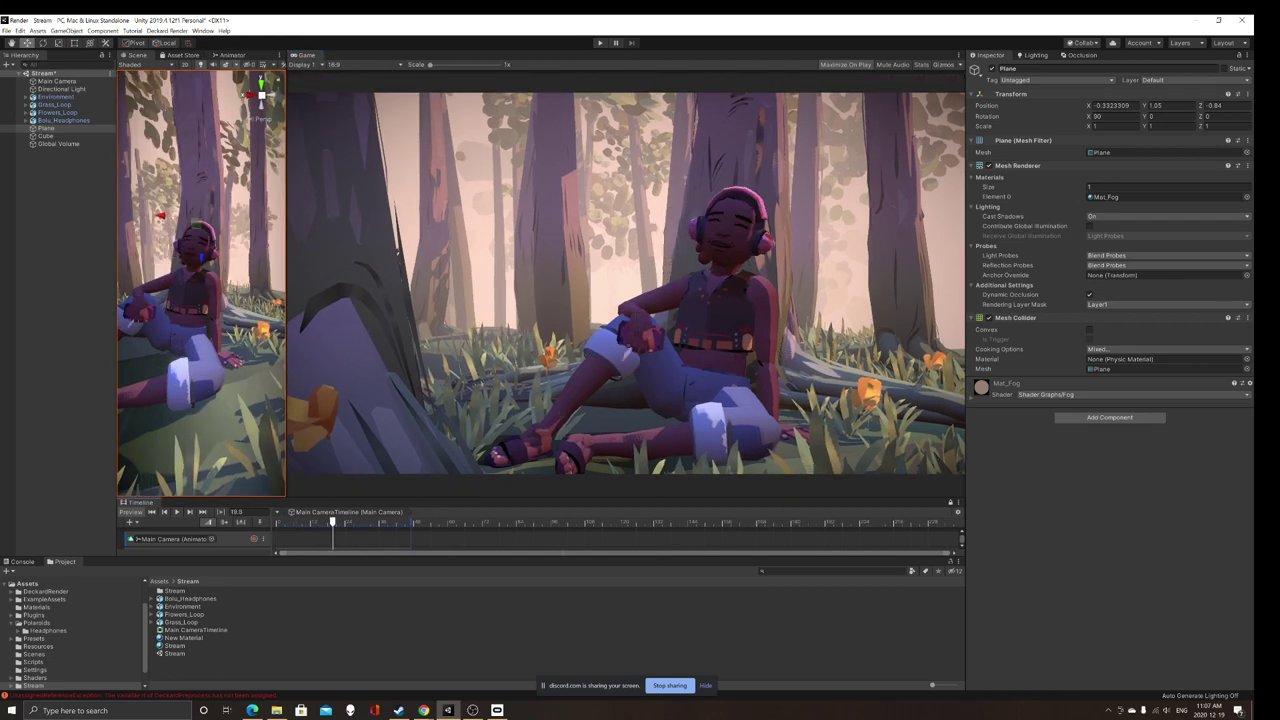
pyautogui.press('Delete')
pyautogui.press('super')
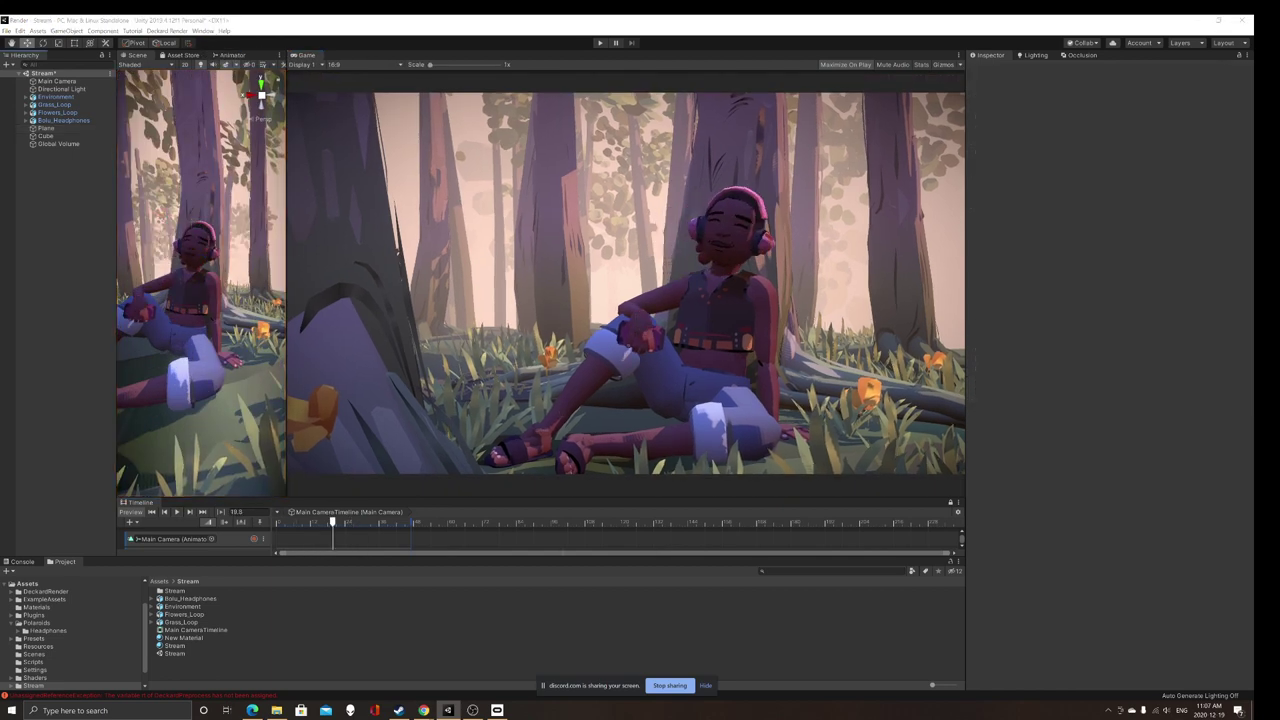
# Step: Save the Stream scene and open the Quill Lit Shader graph from the Assets/Shaders/Quill folder
pyautogui.press('super')
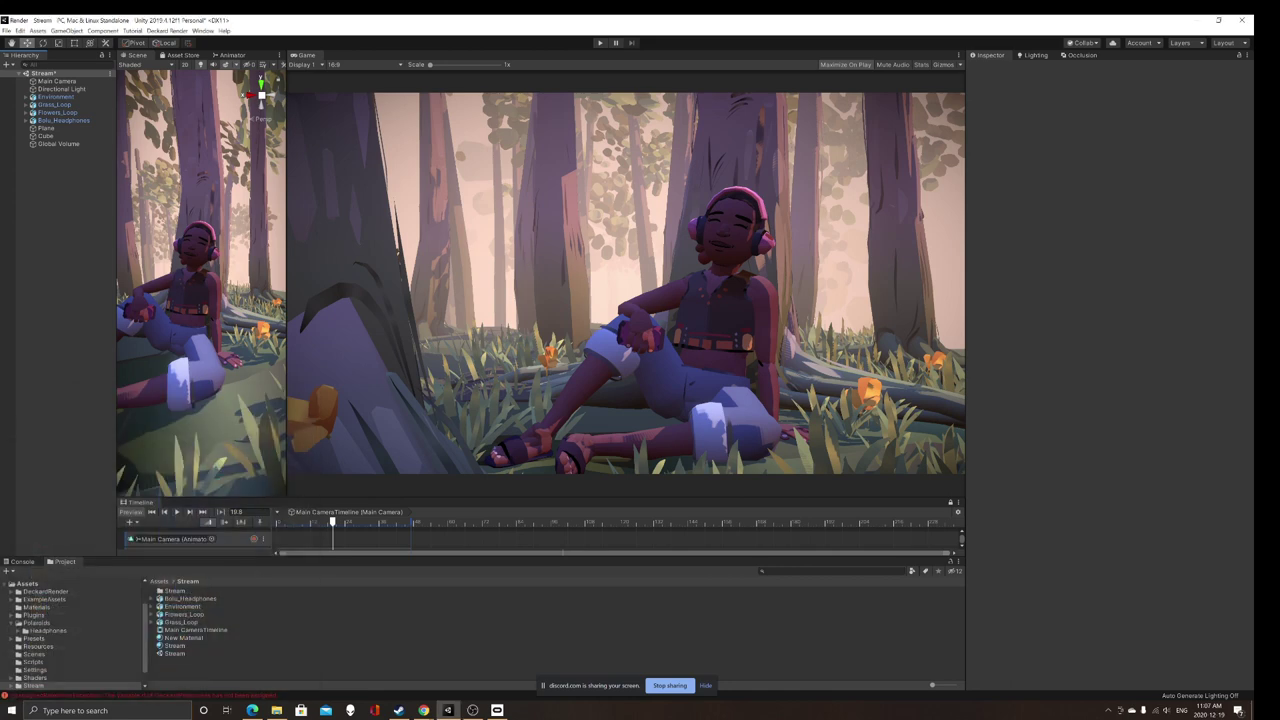
pyautogui.hotkey('ctrl', 's')
pyautogui.click(160, 581)
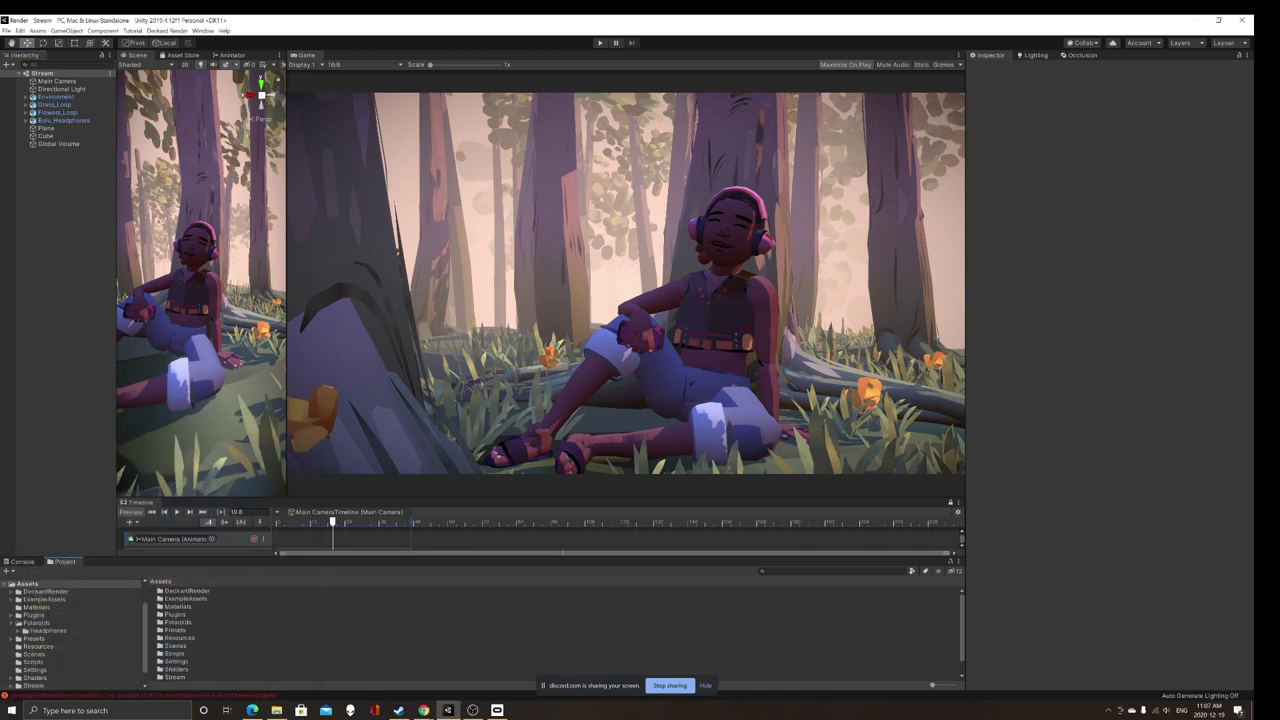
pyautogui.scroll(-1, 180, 630)
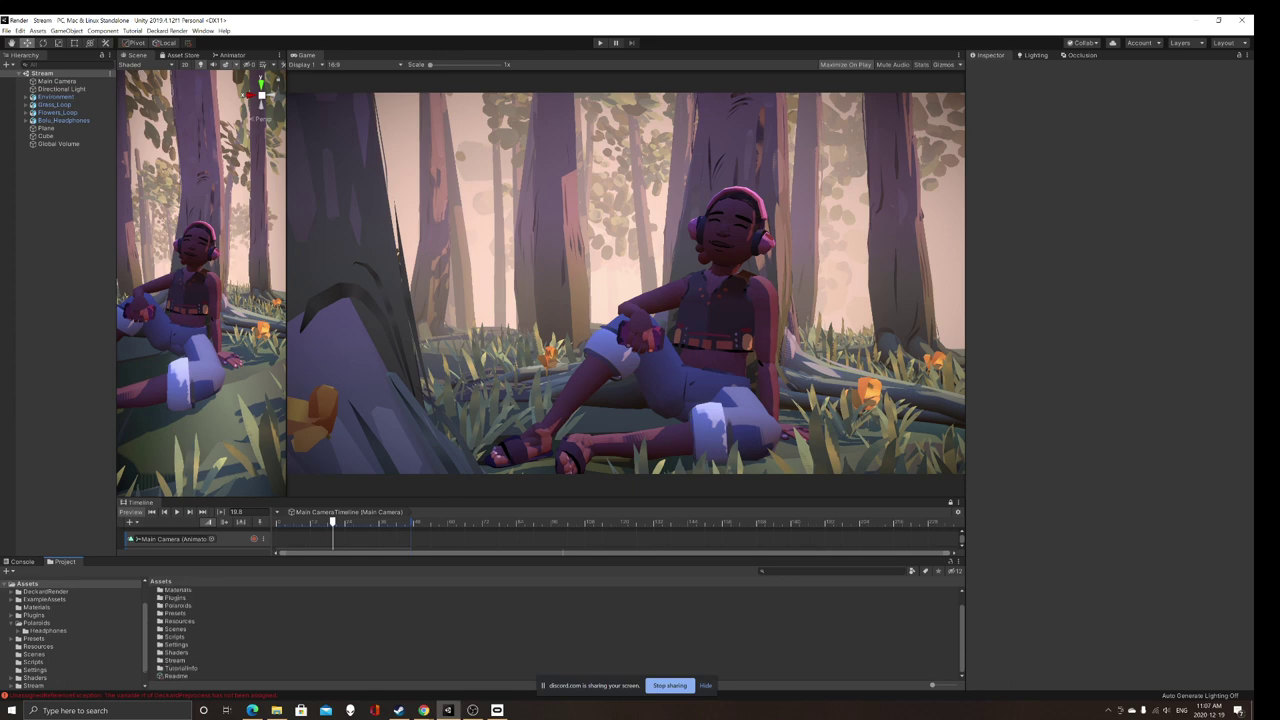
pyautogui.doubleClick(177, 652)
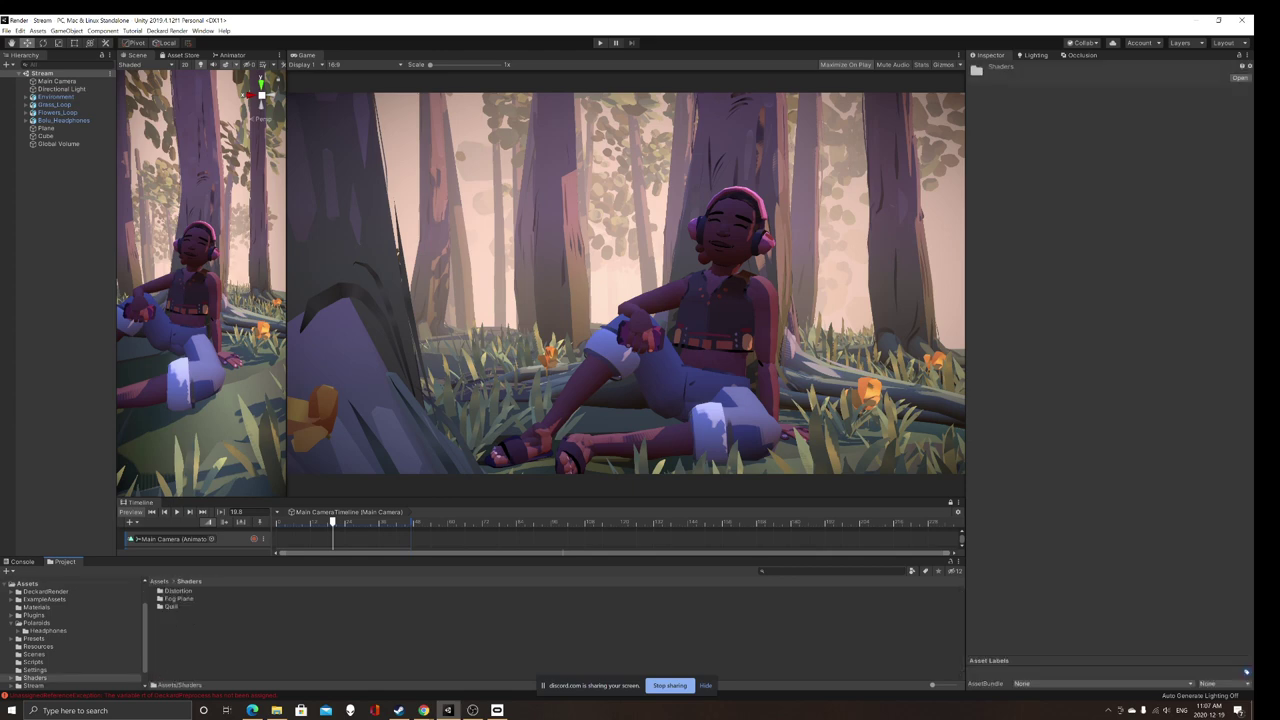
pyautogui.doubleClick(171, 606)
pyautogui.click(187, 599)
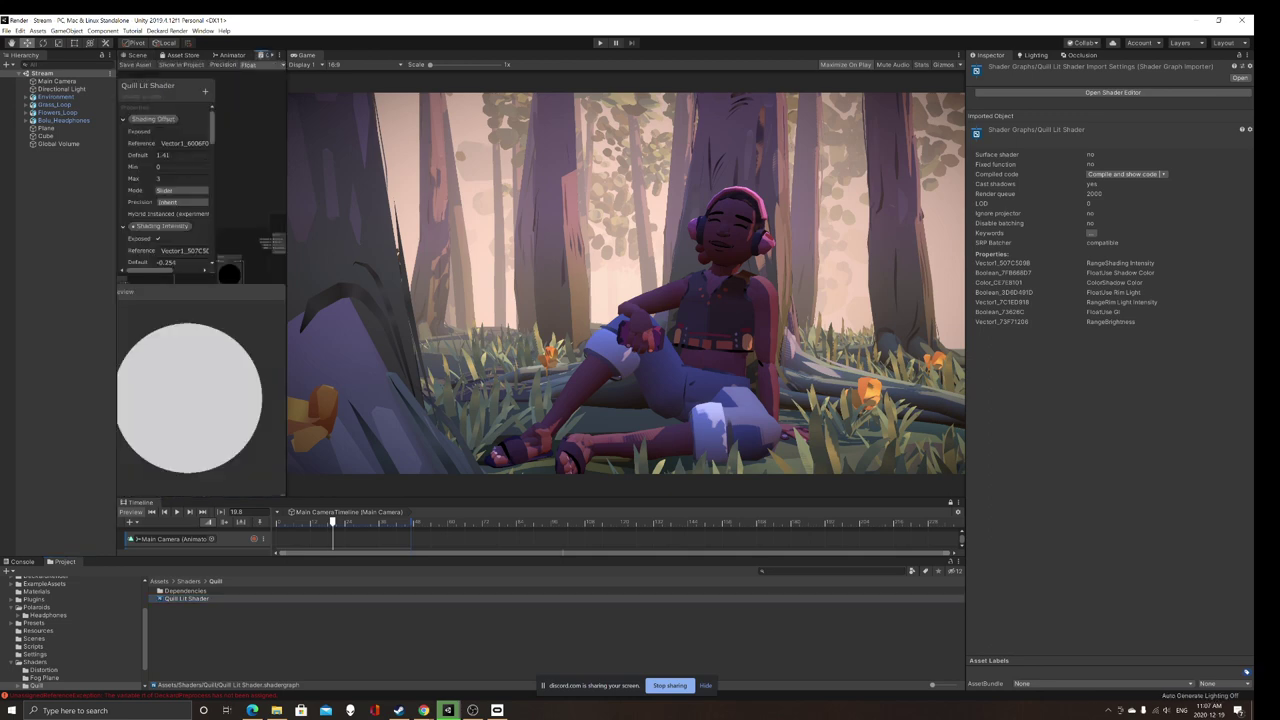
# Step: Detach the Quill Lit Shader graph into a floating window and enlarge it to show its node network
pyautogui.rightClick(262, 227)
pyautogui.click(263, 55)
pyautogui.moveTo(263, 55); pyautogui.dragTo(466, 154)
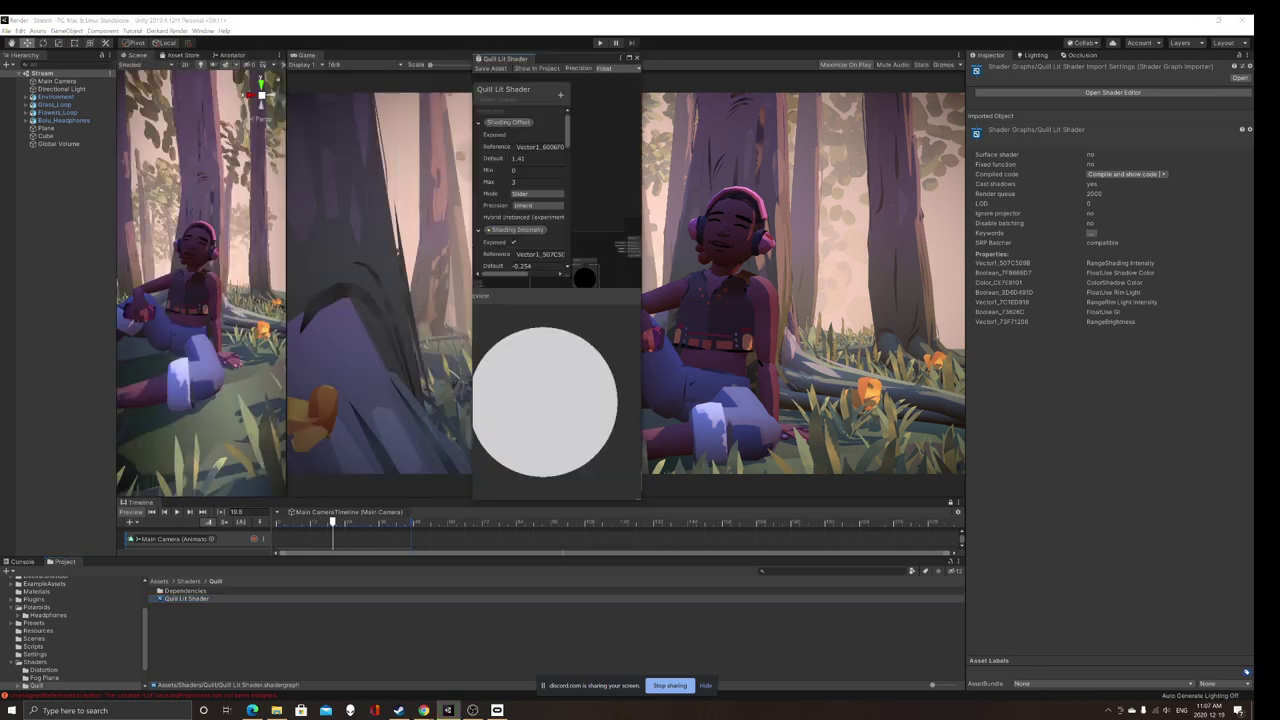
pyautogui.moveTo(639, 499); pyautogui.dragTo(1250, 531)
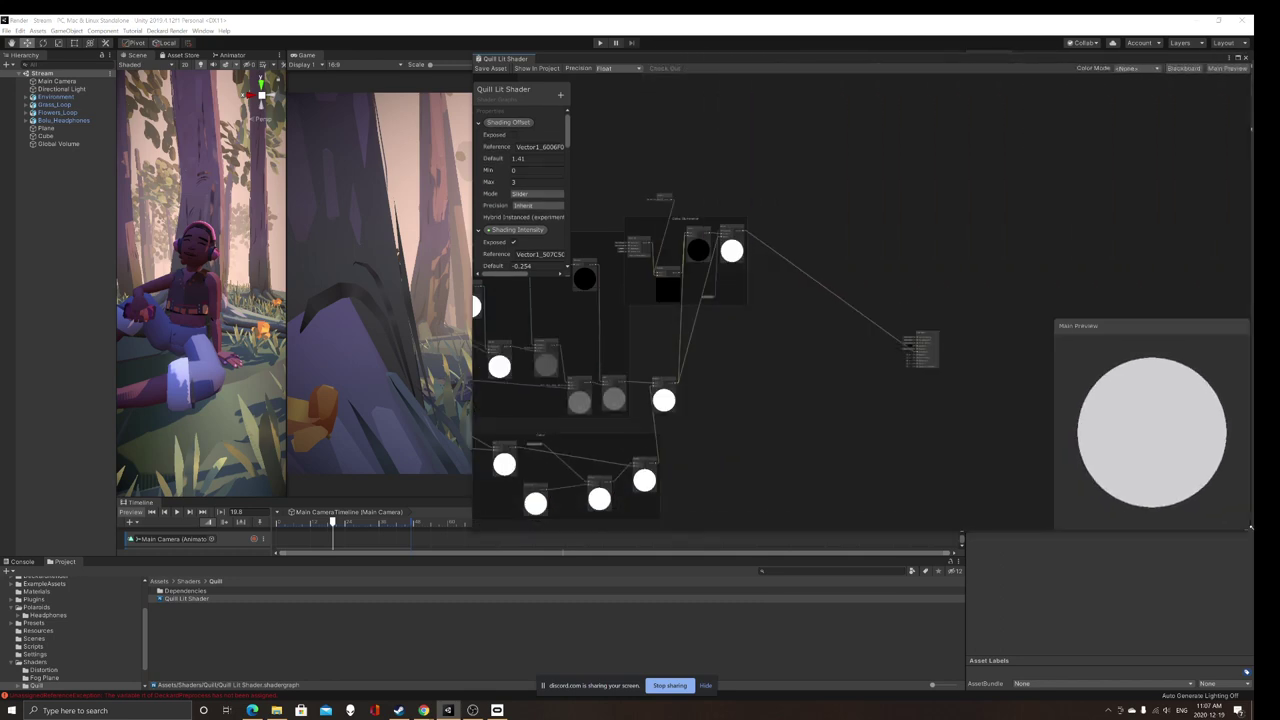
# Step: Examine the Light and Shadow group, following the main light through the Dot Product, Clamp and Add nodes
pyautogui.scroll(-2, 772, 376)
pyautogui.moveTo(500, 323); pyautogui.dragTo(640, 336, button='middle')
pyautogui.scroll(1, 879, 345)
pyautogui.keyDown('alt'); pyautogui.moveTo(879, 345); pyautogui.dragTo(915, 342); pyautogui.keyUp('alt')
pyautogui.scroll(1, 918, 347)
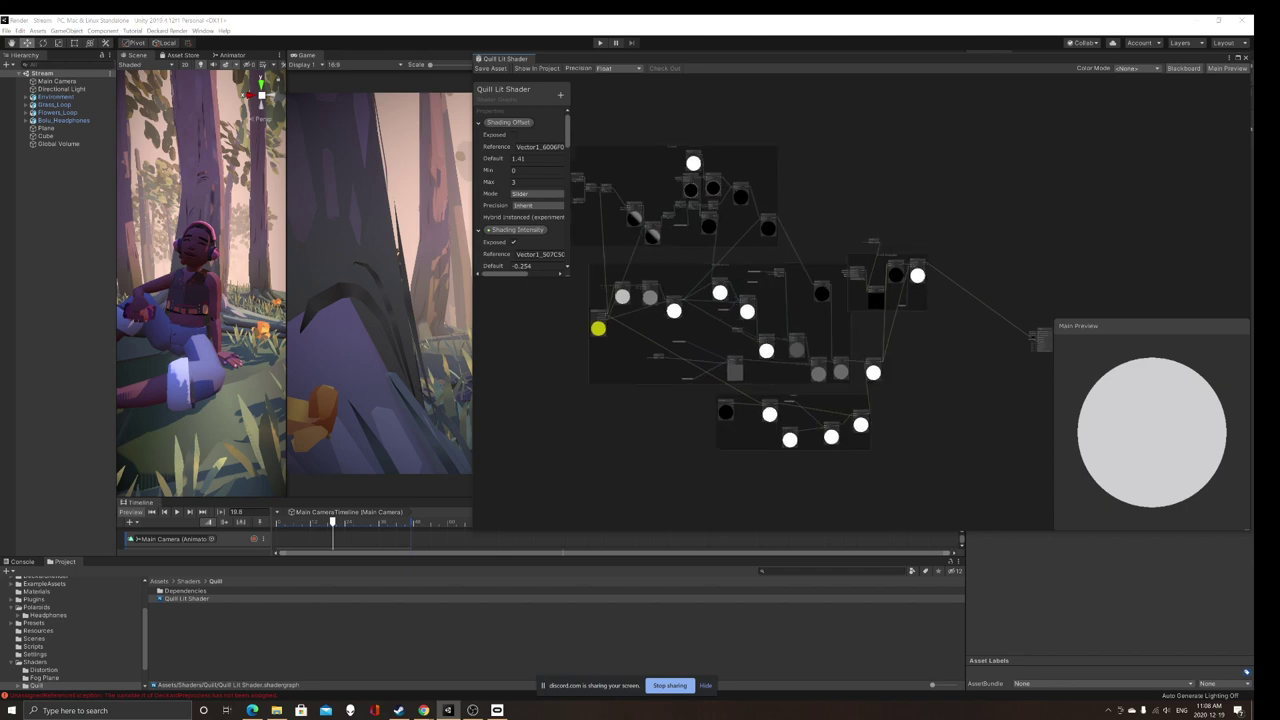
pyautogui.moveTo(597, 328); pyautogui.dragTo(674, 314, button='middle')
pyautogui.scroll(5, 634, 331)
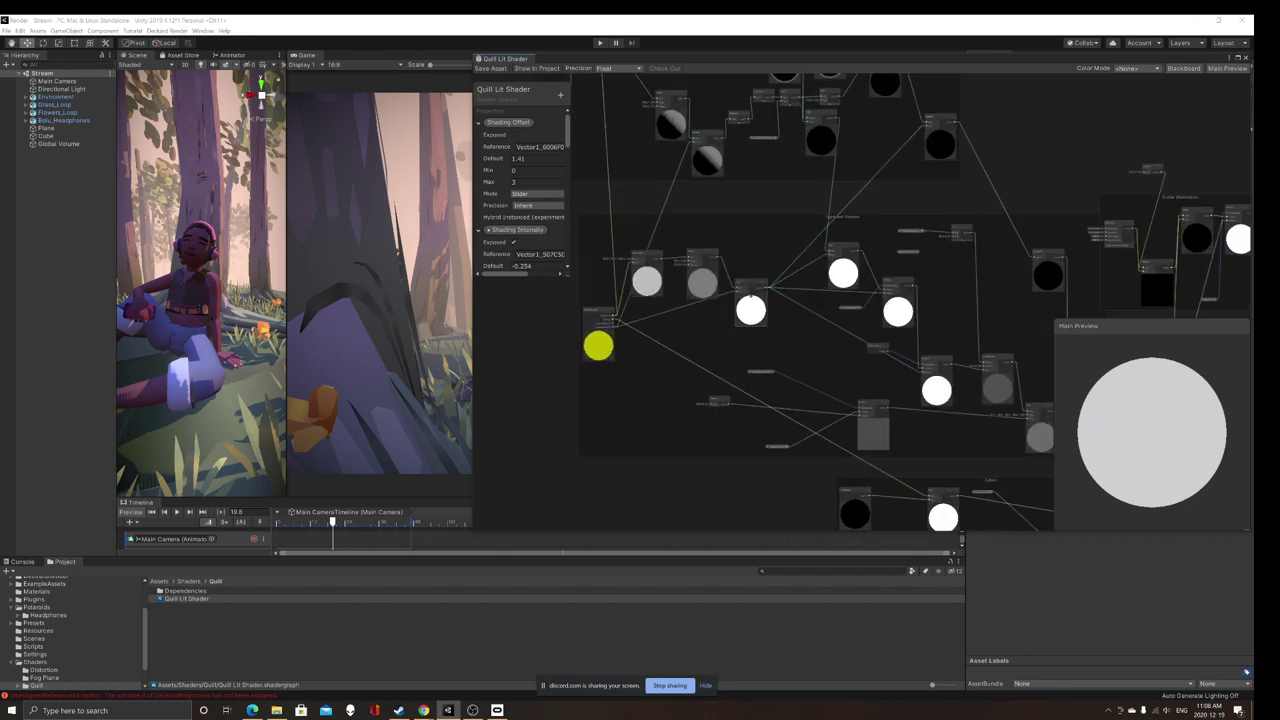
pyautogui.keyDown('alt'); pyautogui.moveTo(760, 320); pyautogui.dragTo(613, 279); pyautogui.keyUp('alt')
pyautogui.scroll(-2, 770, 314)
pyautogui.keyDown('alt'); pyautogui.moveTo(770, 314); pyautogui.dragTo(506, 246); pyautogui.keyUp('alt')
pyautogui.moveTo(444, 259); pyautogui.dragTo(598, 284, button='middle')
pyautogui.moveTo(385, 278); pyautogui.dragTo(525, 296, button='middle')
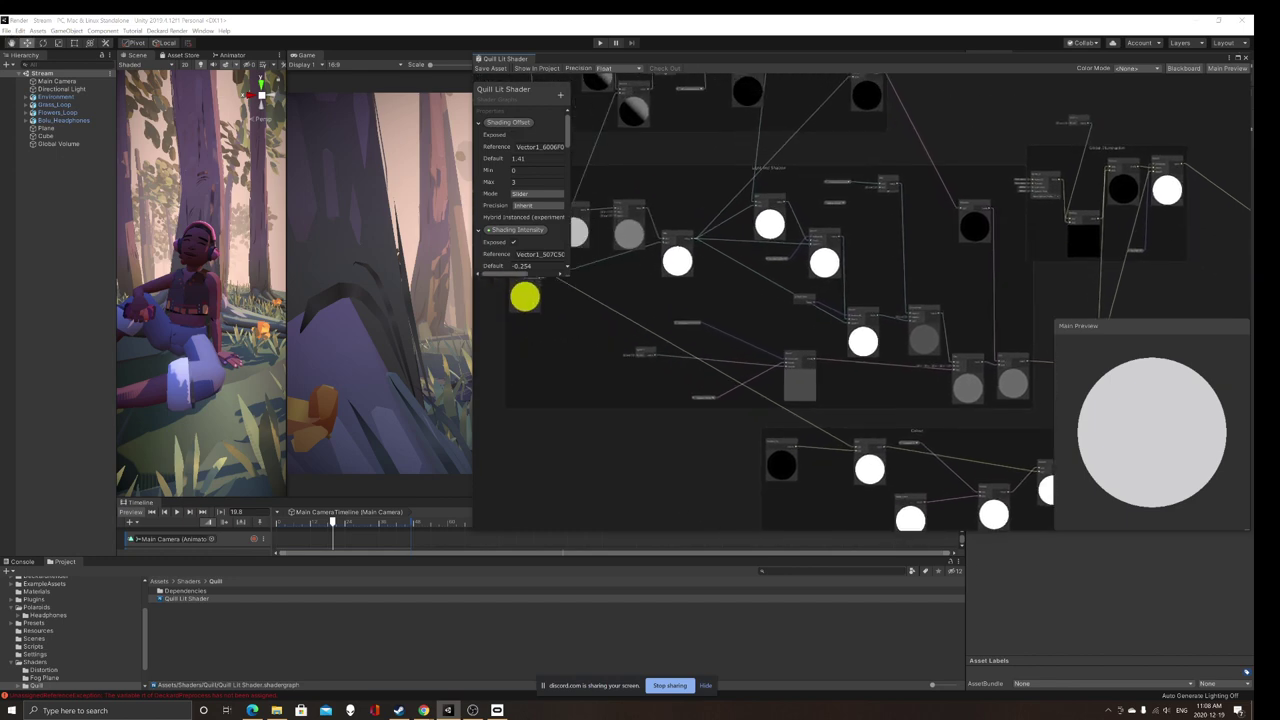
pyautogui.moveTo(607, 162); pyautogui.dragTo(777, 146, button='middle')
pyautogui.scroll(3, 772, 162)
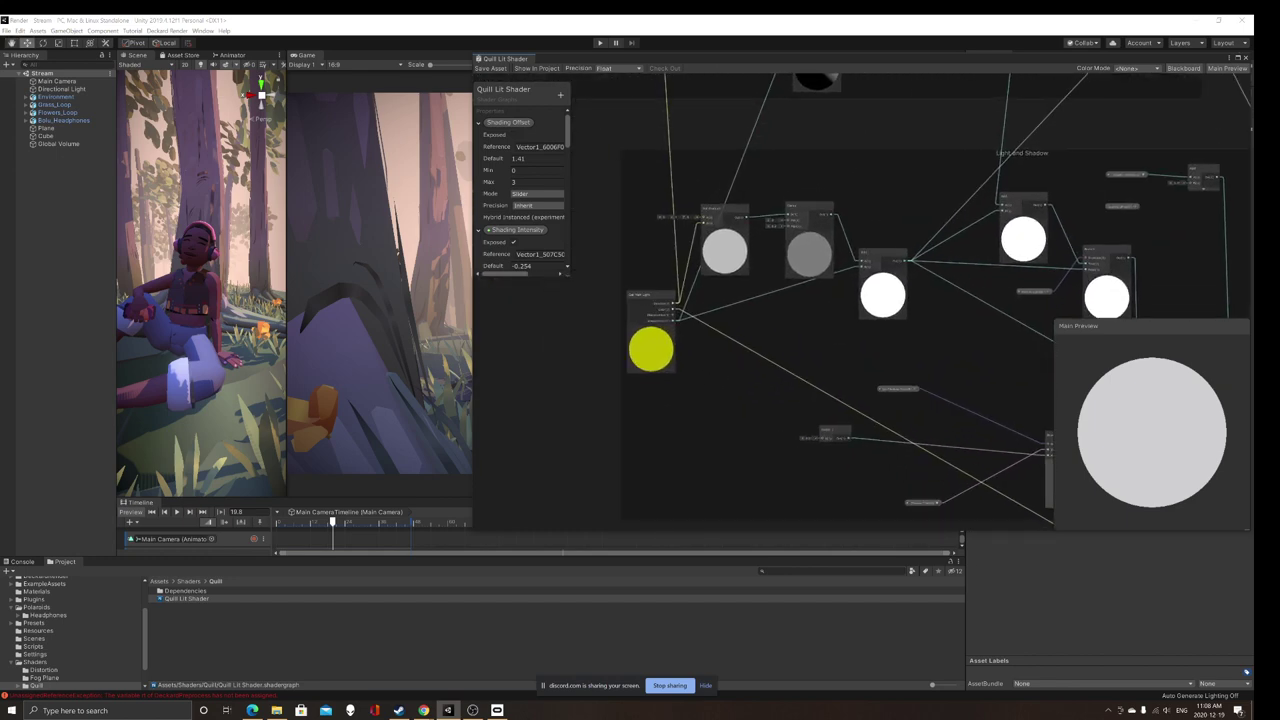
pyautogui.scroll(2, 651, 345)
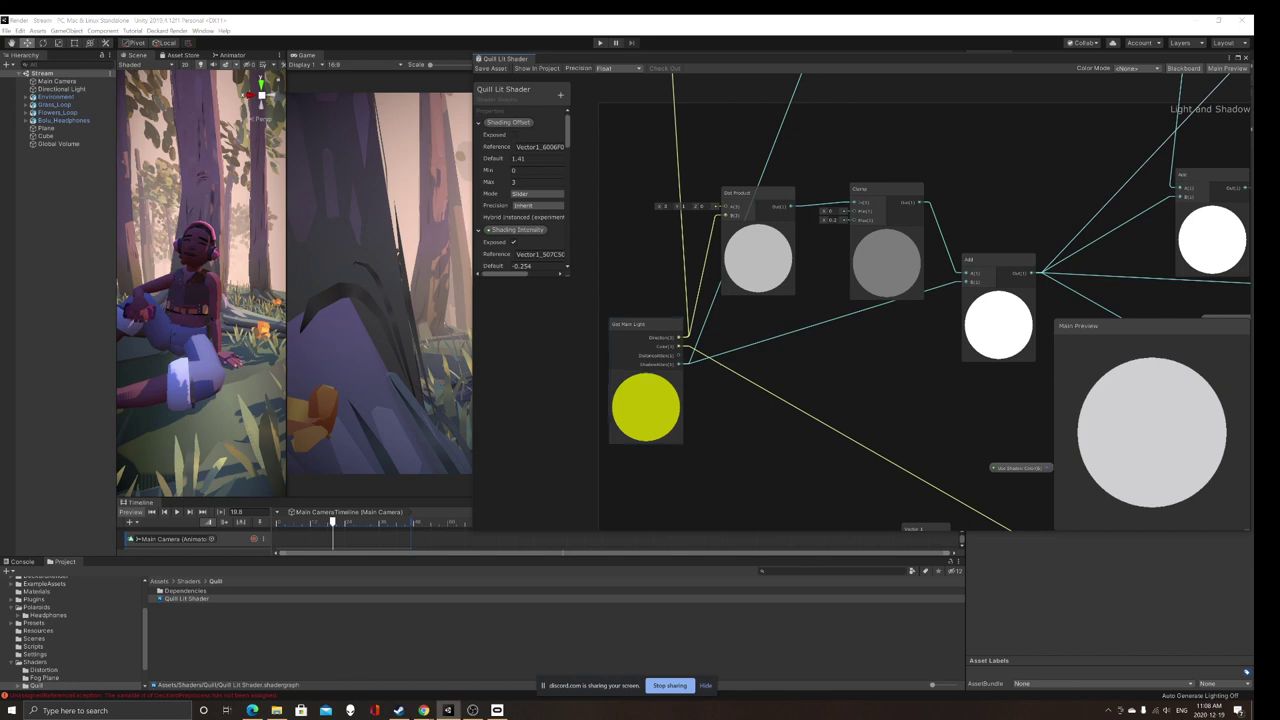
pyautogui.scroll(-1, 636, 357)
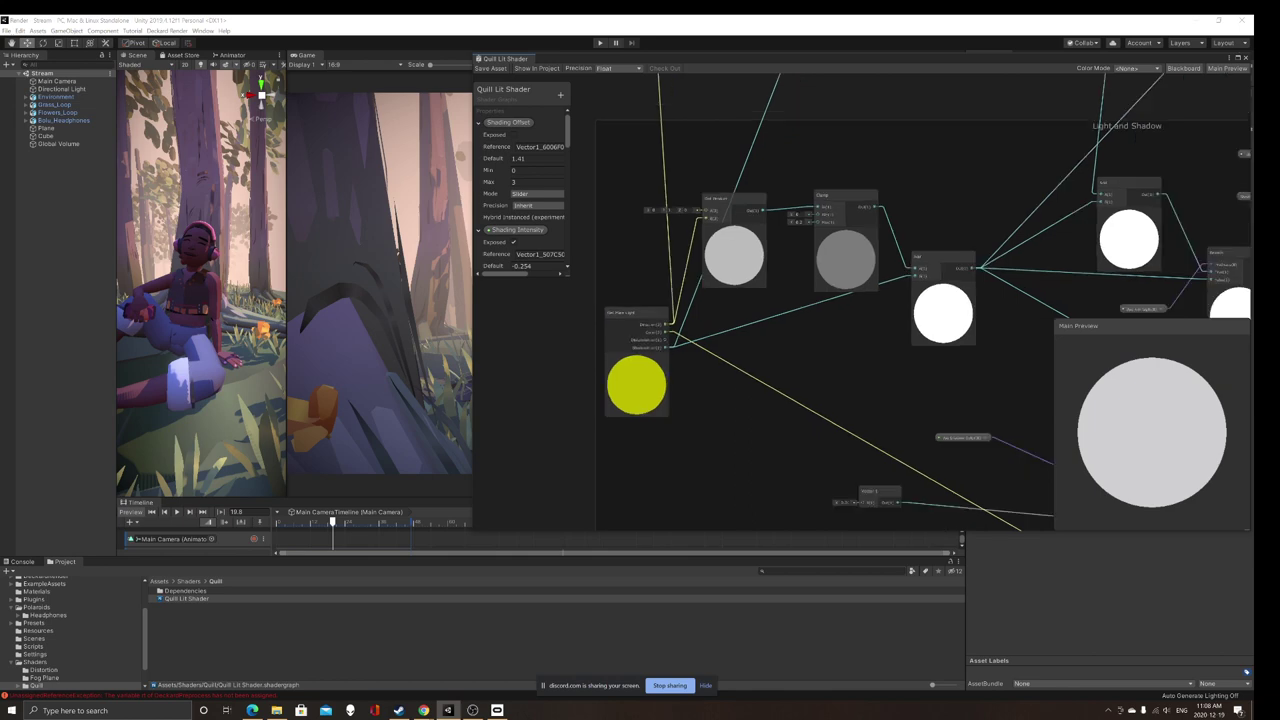
pyautogui.scroll(-3, 652, 348)
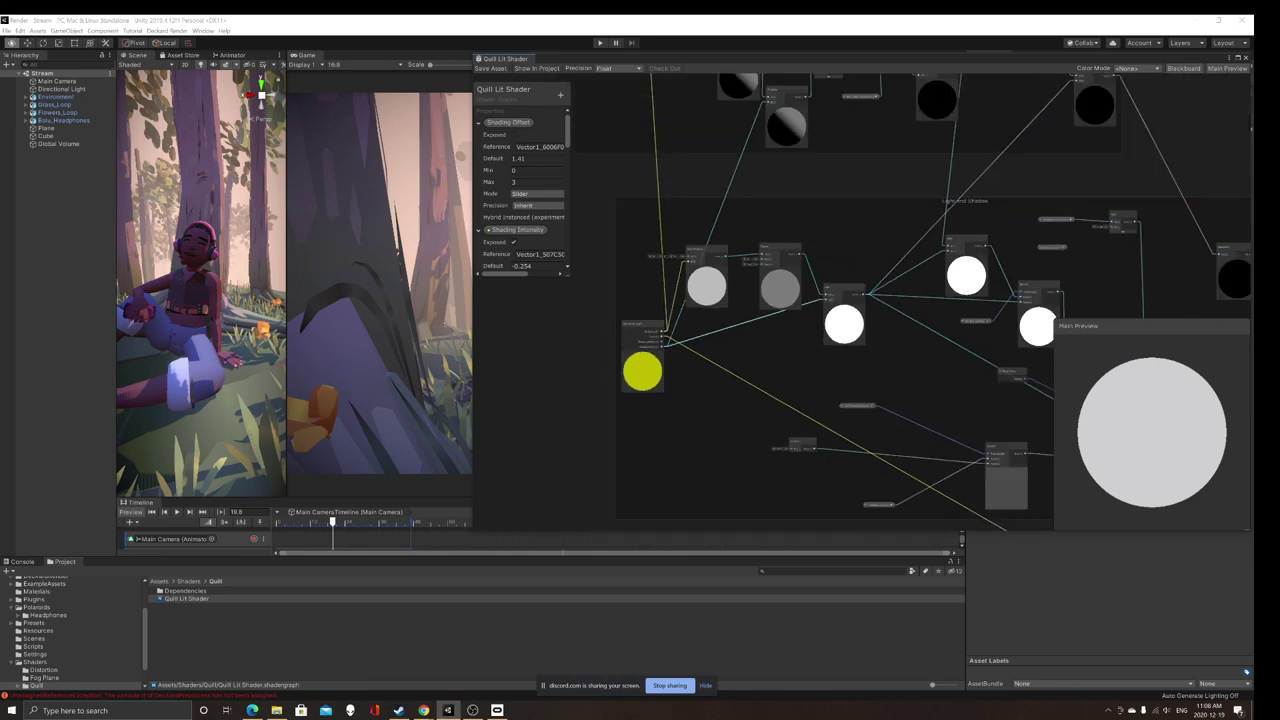
# Step: Examine the Rim Light and Global Illumination groups and the inputs of the PBR Master node
pyautogui.keyDown('alt'); pyautogui.moveTo(750, 250); pyautogui.dragTo(659, 483); pyautogui.keyUp('alt')
pyautogui.keyDown('alt'); pyautogui.moveTo(680, 440); pyautogui.dragTo(764, 467); pyautogui.keyUp('alt')
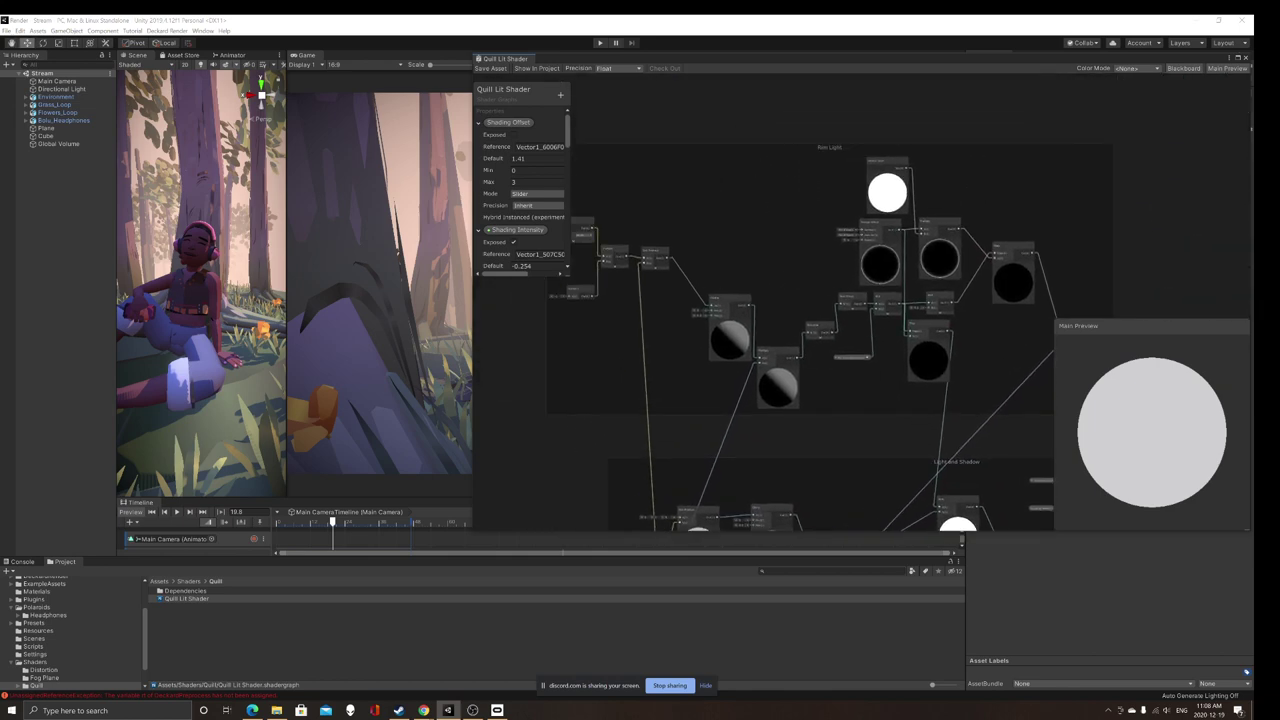
pyautogui.scroll(-1, 780, 200)
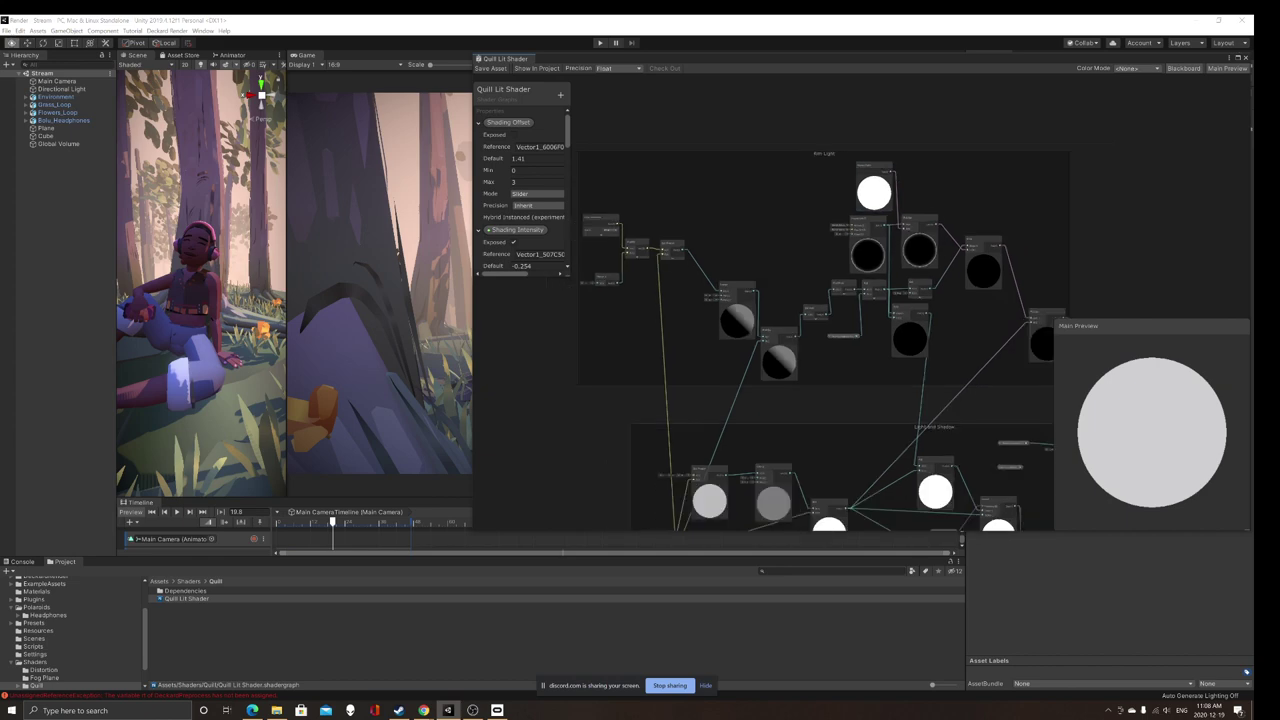
pyautogui.keyDown('alt'); pyautogui.moveTo(1020, 405); pyautogui.dragTo(597, 290); pyautogui.keyUp('alt')
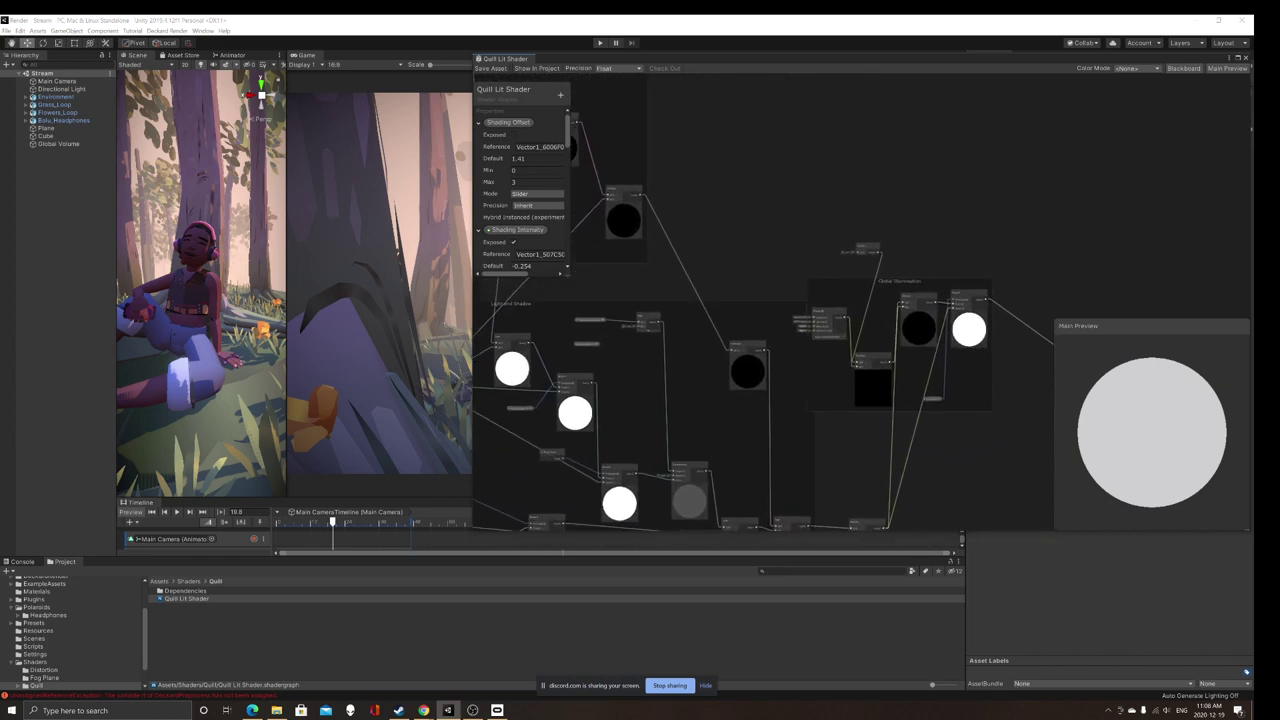
pyautogui.scroll(2, 1010, 290)
pyautogui.press('alt')
pyautogui.scroll(5, 909, 432)
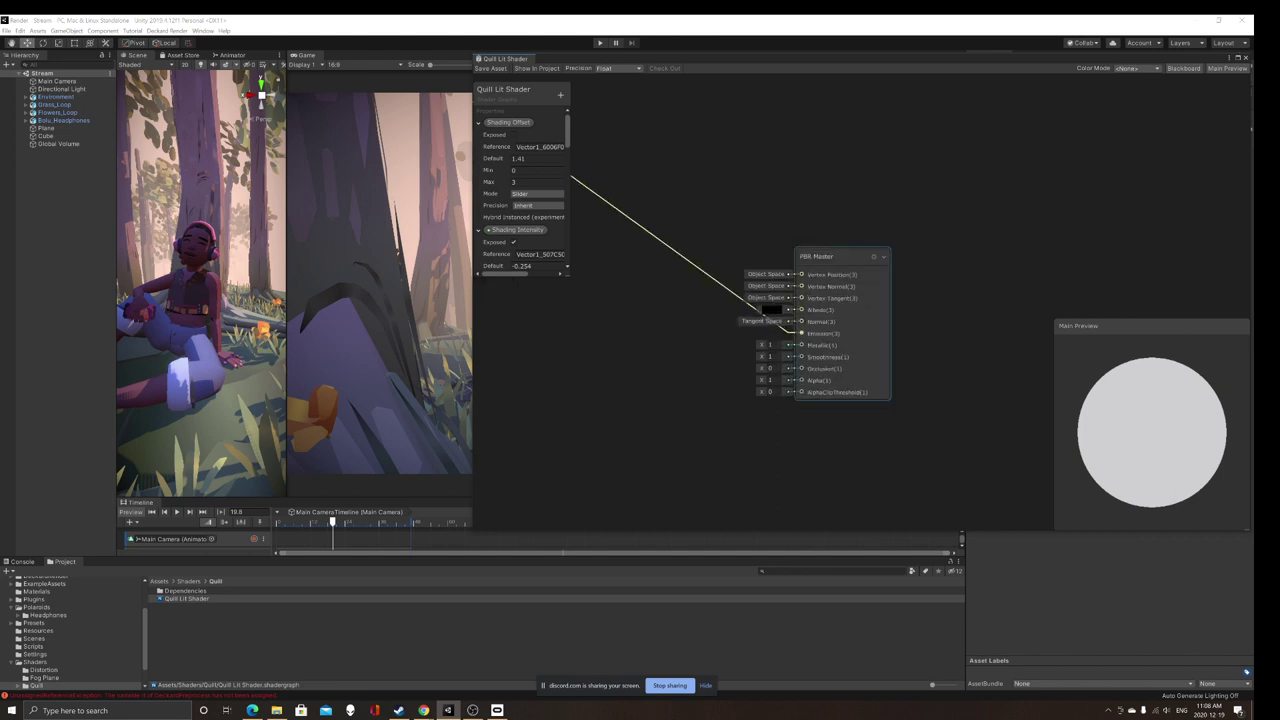
pyautogui.moveTo(770, 345); pyautogui.dragTo(818, 327)
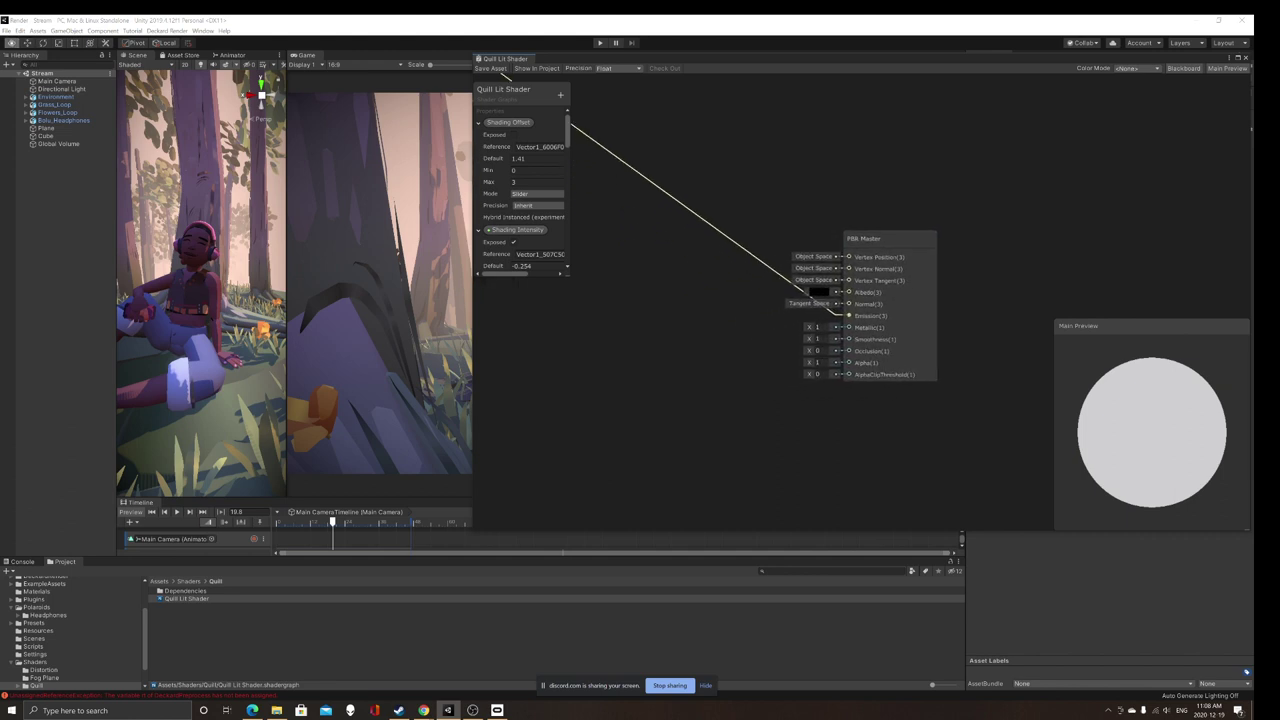
pyautogui.press('w')
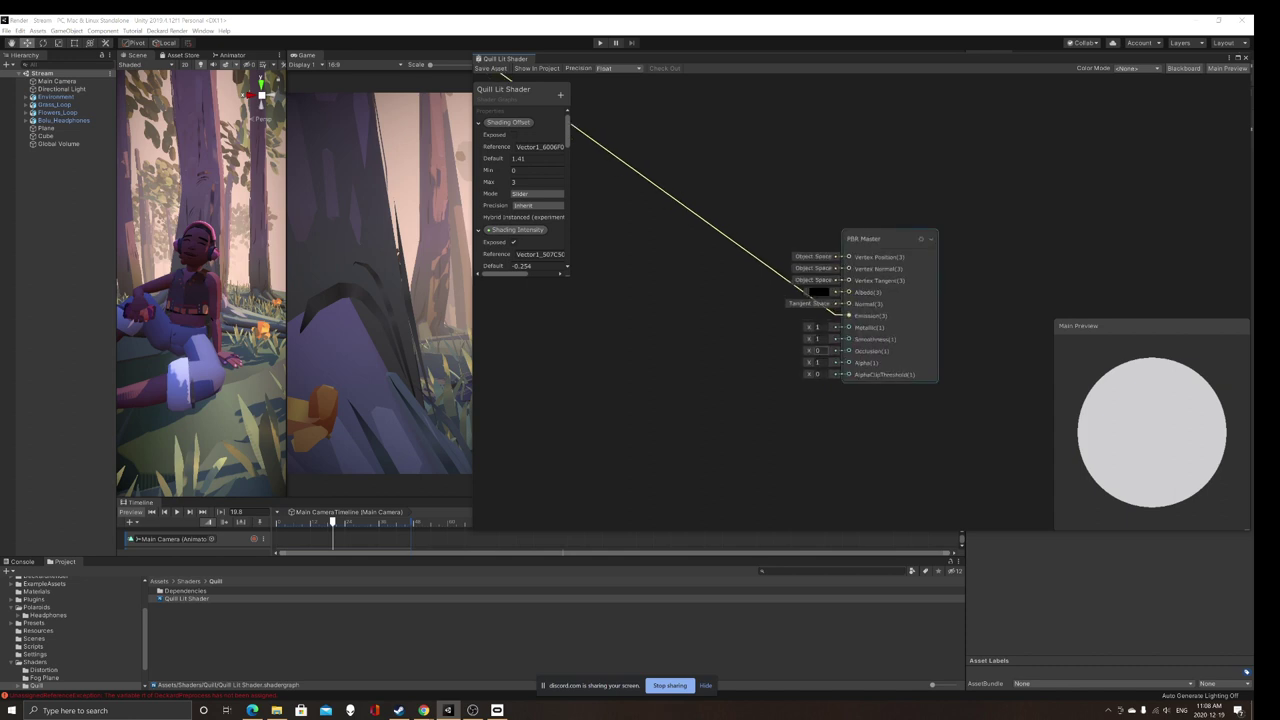
pyautogui.click(818, 339)
# Step: Trace the graph back from the PBR Master node through its groups and review the complete node network
pyautogui.moveTo(740, 375); pyautogui.dragTo(1042, 354, button='middle')
pyautogui.scroll(-4, 788, 322)
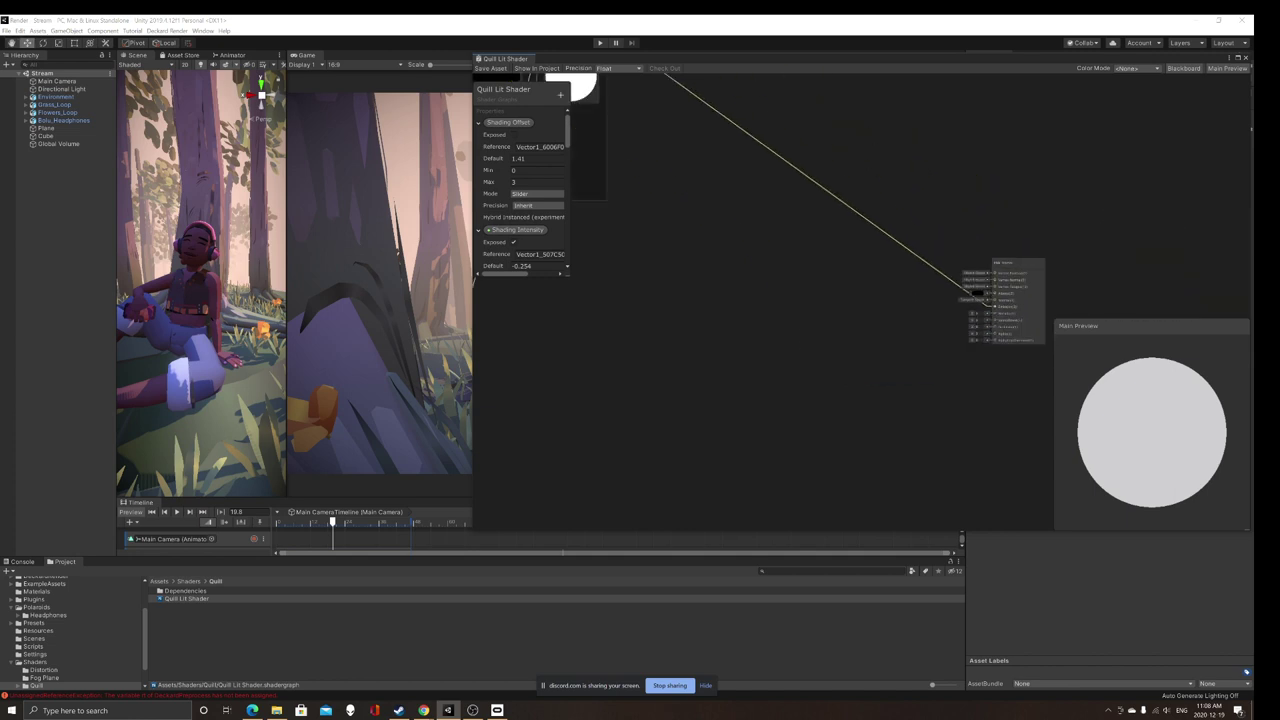
pyautogui.moveTo(788, 322); pyautogui.dragTo(946, 393, button='middle')
pyautogui.scroll(-3, 832, 342)
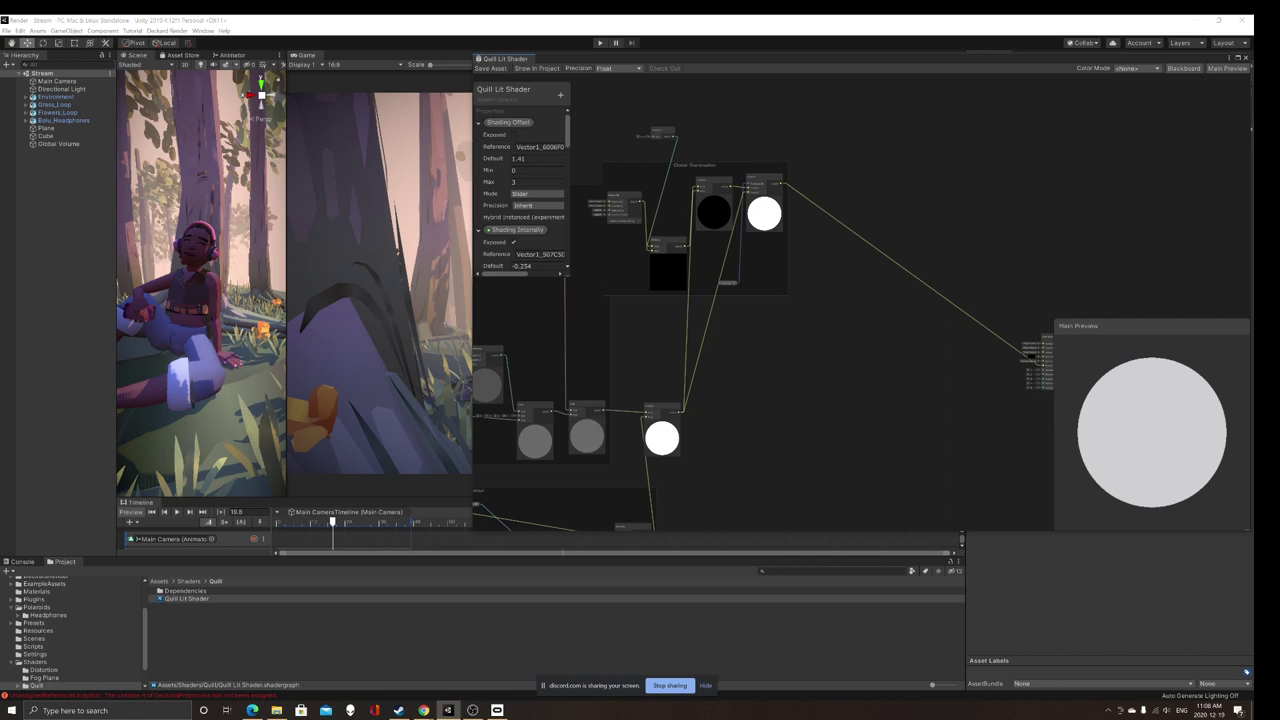
pyautogui.keyDown('alt'); pyautogui.moveTo(832, 342); pyautogui.dragTo(1053, 210); pyautogui.keyUp('alt')
pyautogui.keyDown('alt'); pyautogui.moveTo(860, 290); pyautogui.dragTo(882, 352); pyautogui.keyUp('alt')
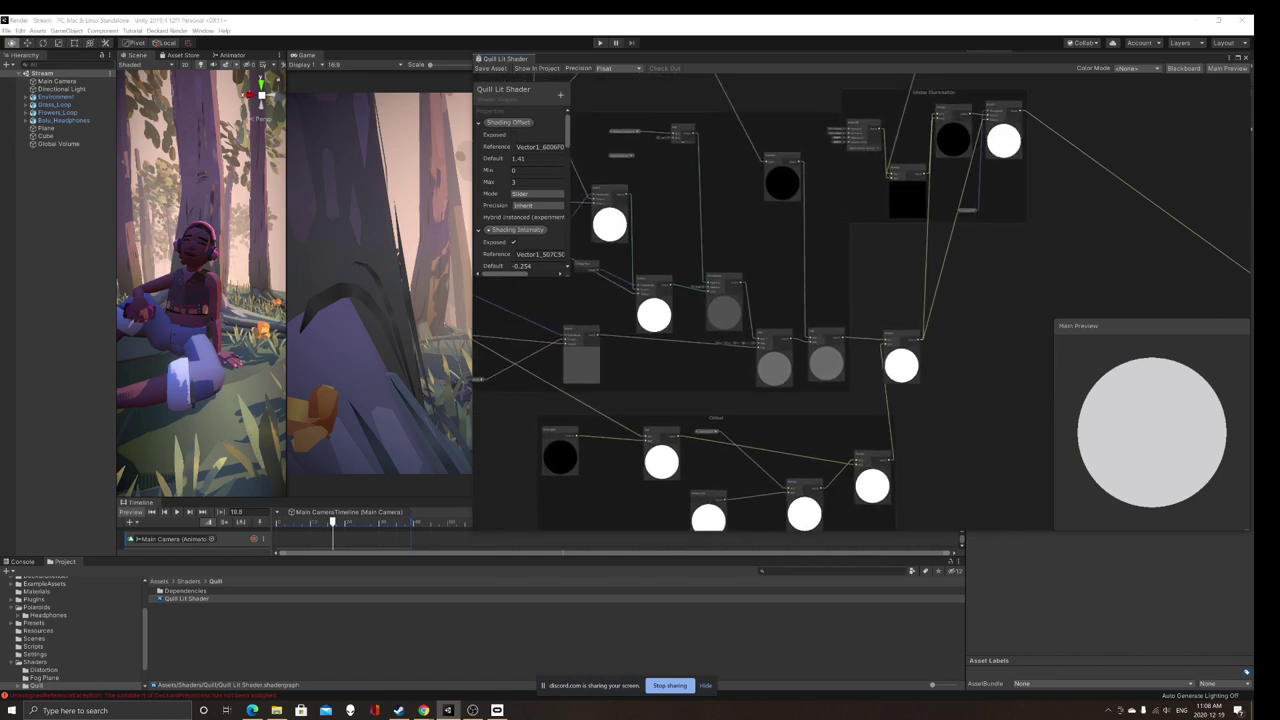
pyautogui.scroll(-2, 937, 373)
pyautogui.moveTo(937, 373); pyautogui.dragTo(924, 473, button='middle')
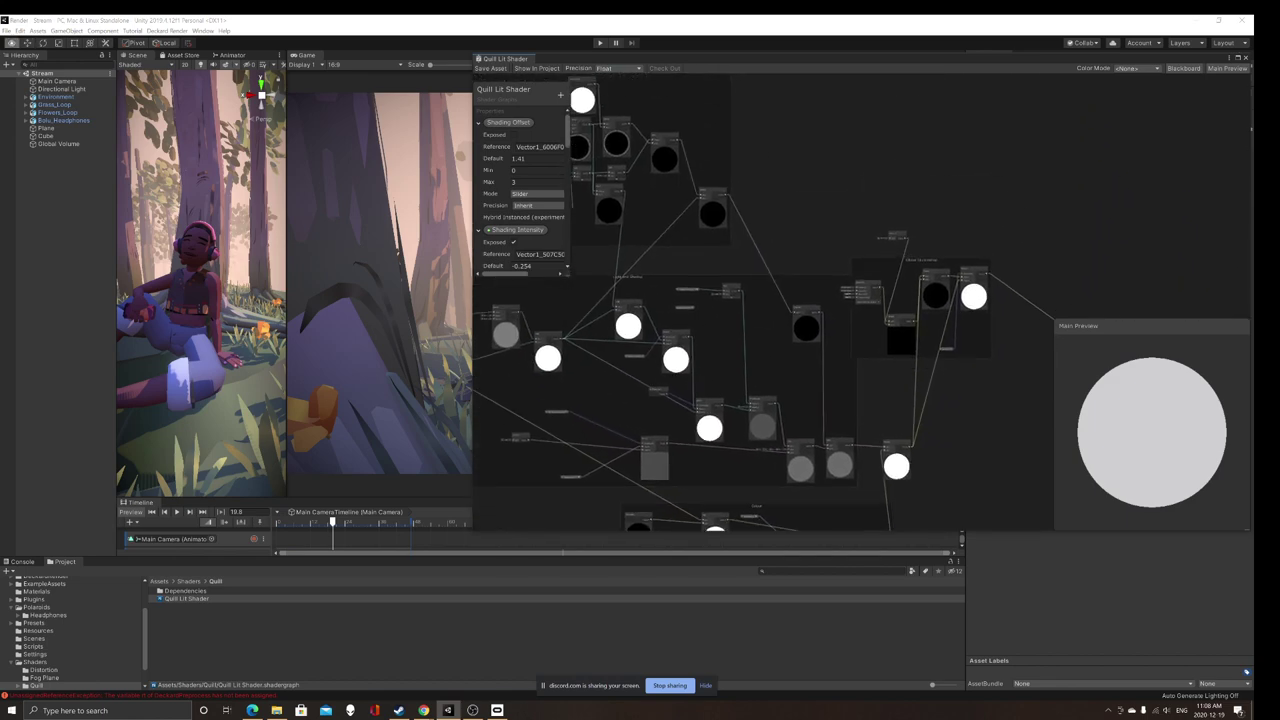
pyautogui.moveTo(760, 300); pyautogui.dragTo(972, 277, button='middle')
pyautogui.scroll(2, 765, 239)
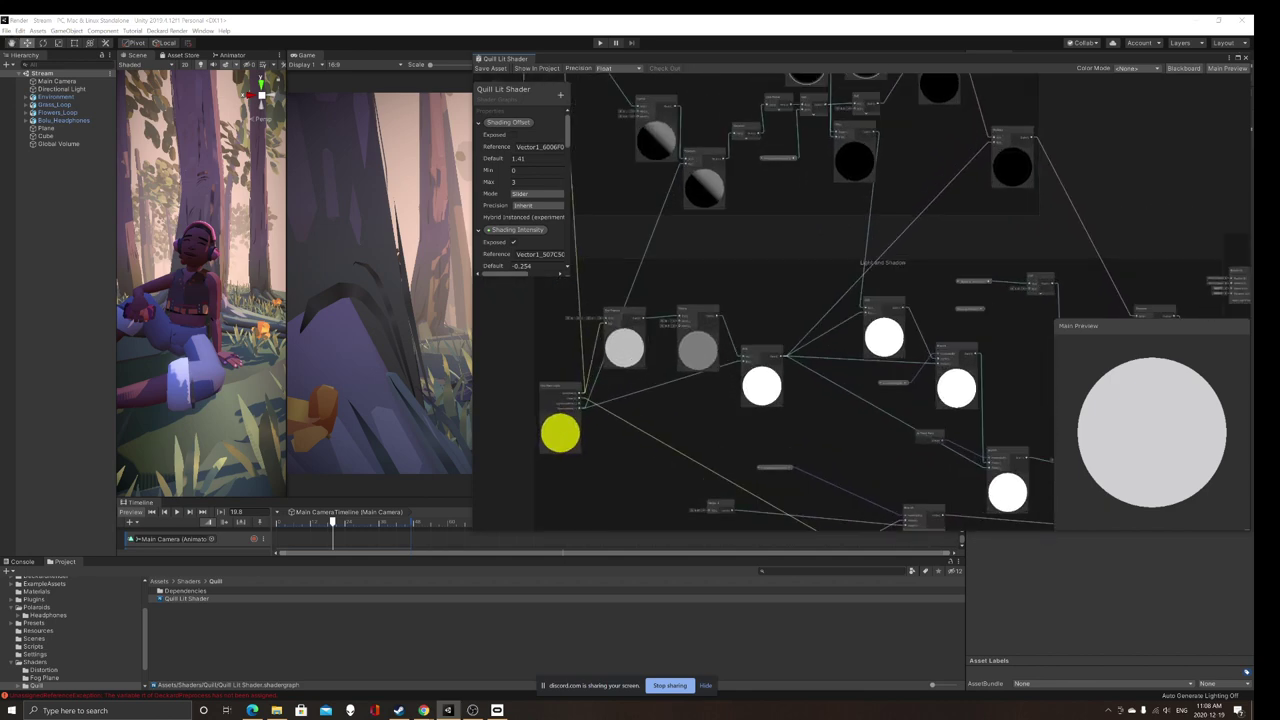
pyautogui.scroll(-1, 733, 261)
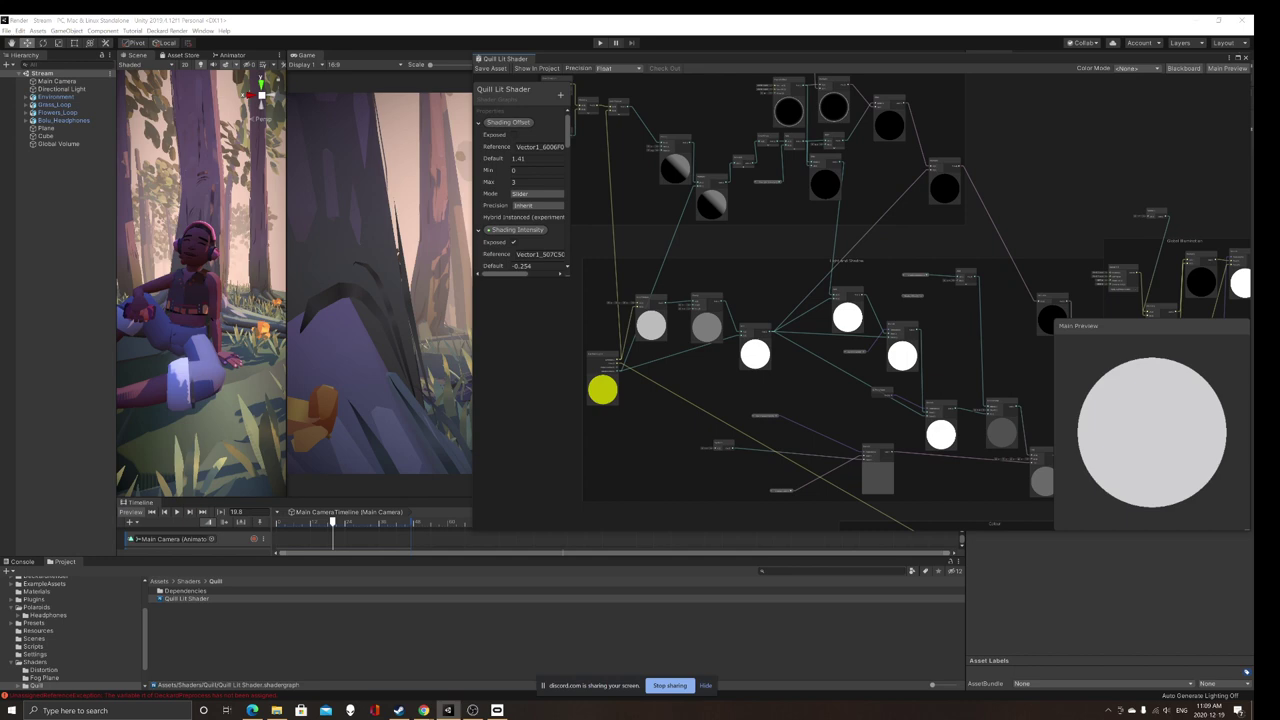
pyautogui.scroll(-1, 741, 252)
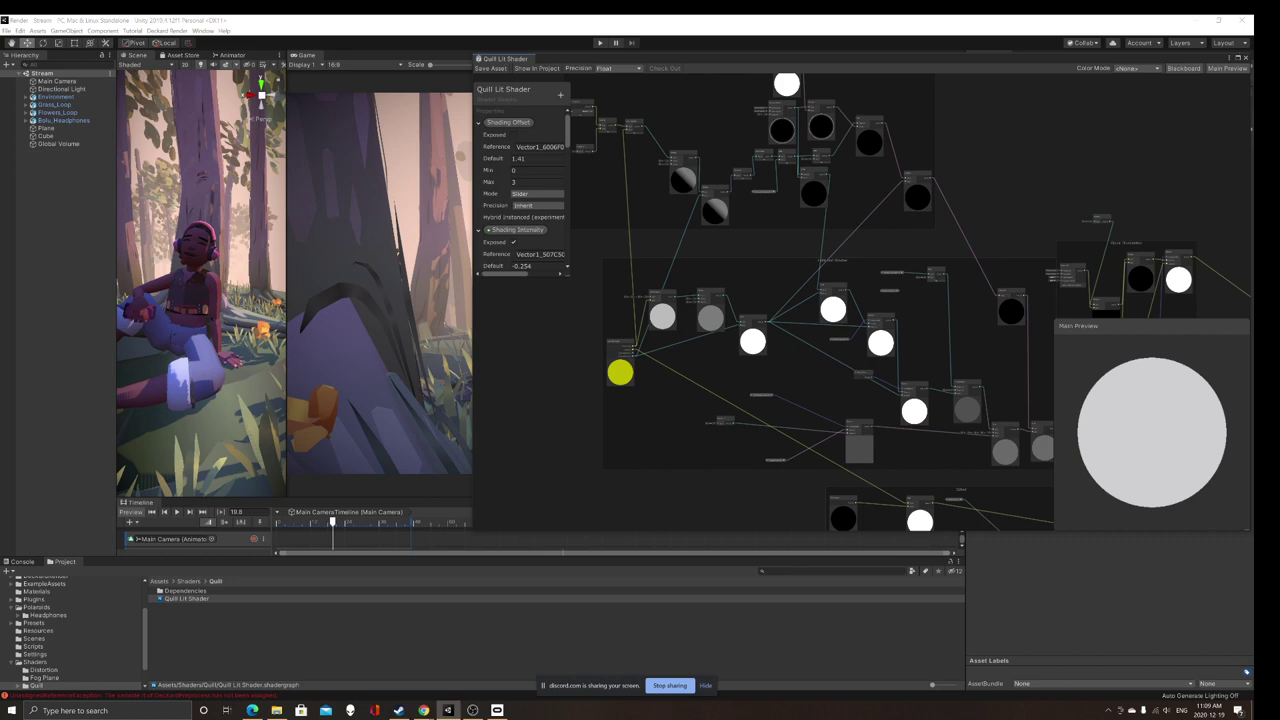
pyautogui.scroll(-1, 735, 257)
pyautogui.scroll(-1, 741, 258)
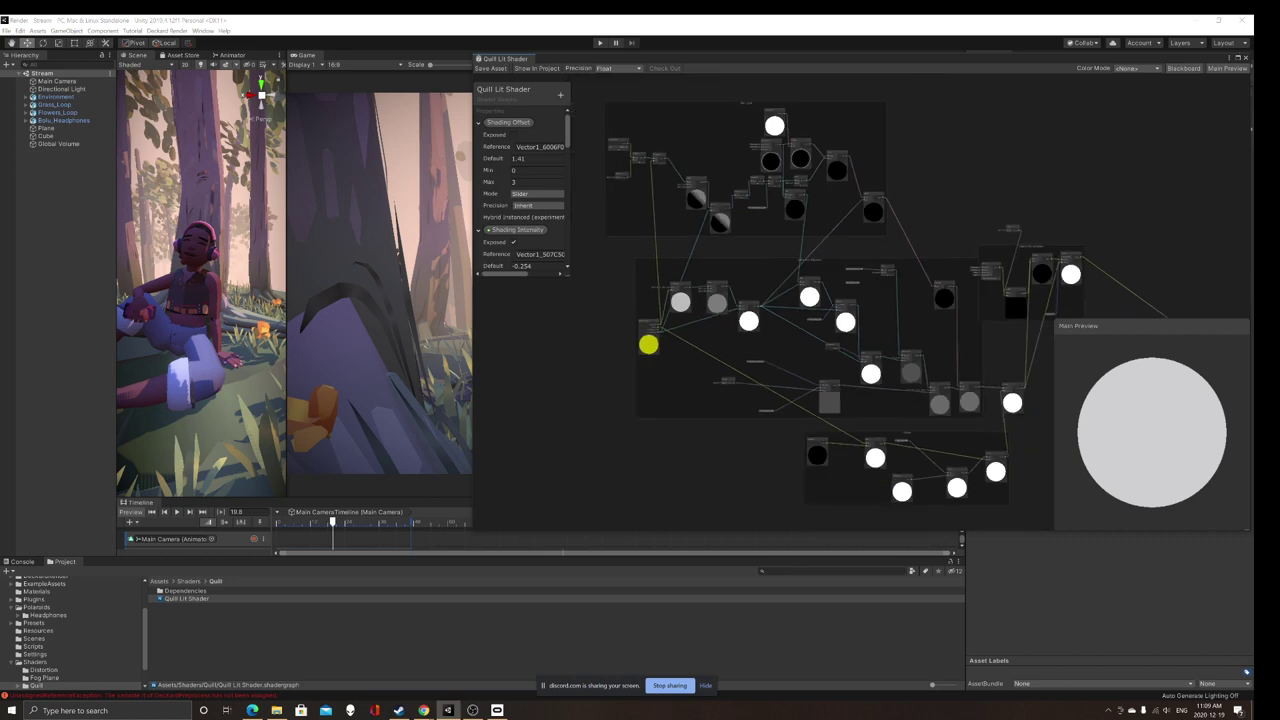
pyautogui.scroll(-1, 735, 256)
pyautogui.scroll(-1, 968, 203)
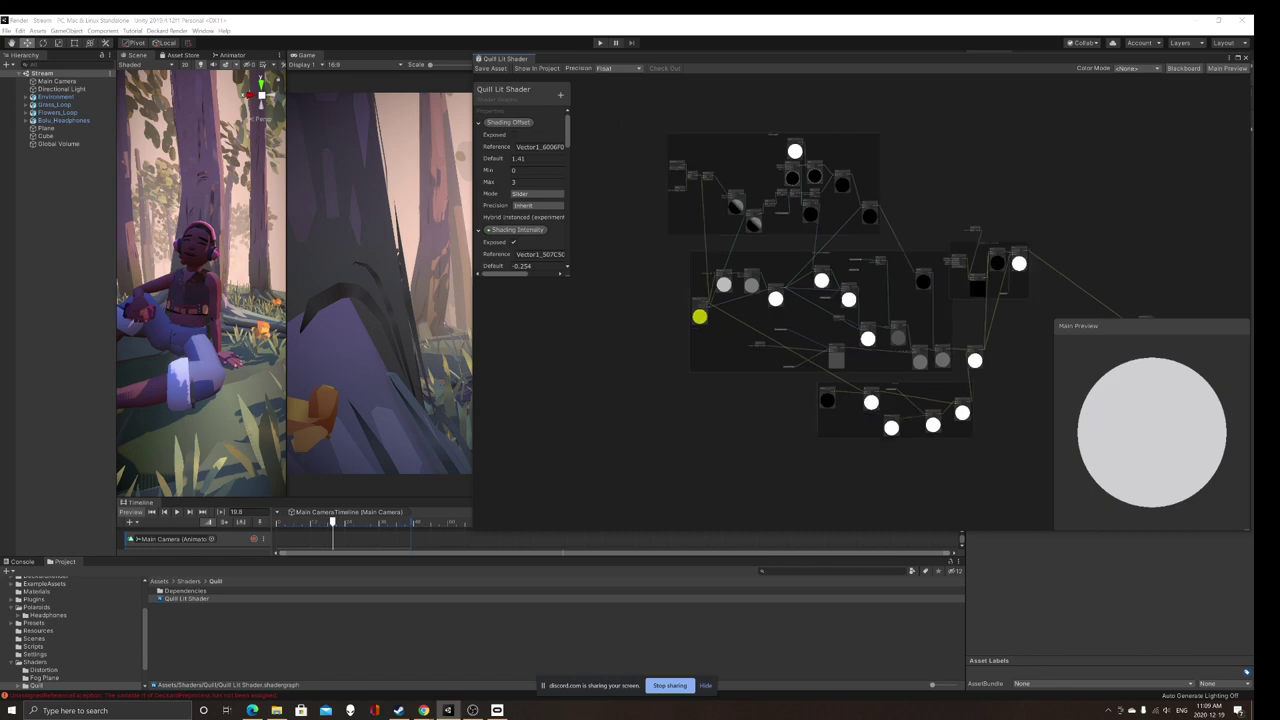
pyautogui.moveTo(968, 203); pyautogui.dragTo(959, 200, button='middle')
# Step: Move the PBR Master node close to the Global Illumination group's output
pyautogui.press('super')
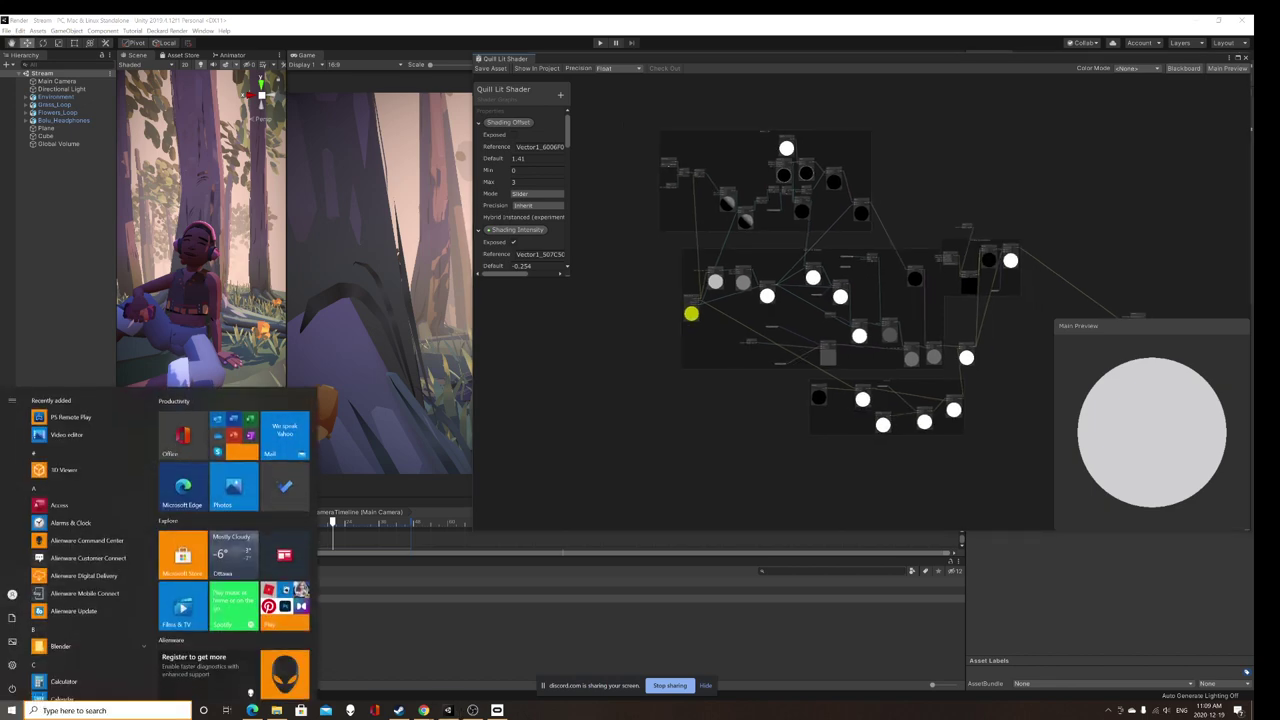
pyautogui.press('super')
pyautogui.keyDown('alt'); pyautogui.moveTo(959, 200); pyautogui.dragTo(877, 218); pyautogui.keyUp('alt')
pyautogui.moveTo(698, 317); pyautogui.dragTo(720, 275, button='middle')
pyautogui.scroll(5, 1083, 292)
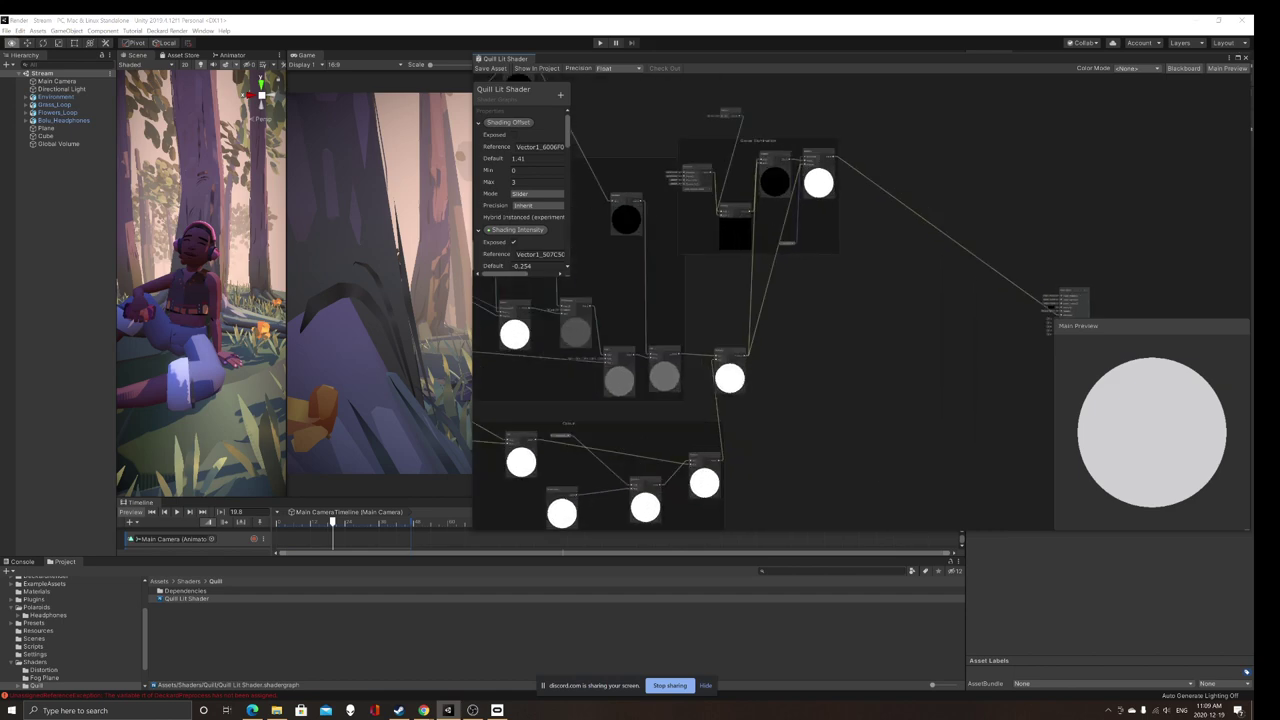
pyautogui.moveTo(1083, 292); pyautogui.dragTo(949, 315, button='middle')
pyautogui.moveTo(915, 325); pyautogui.dragTo(707, 313)
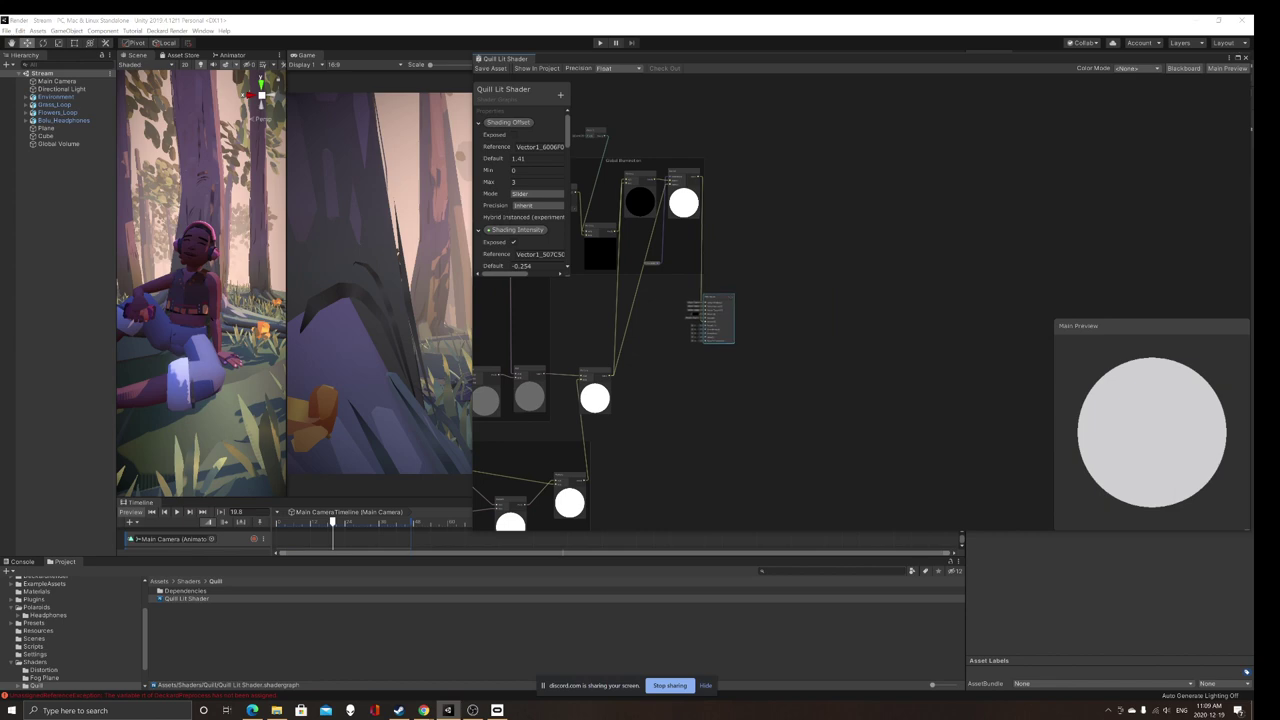
pyautogui.moveTo(707, 313); pyautogui.dragTo(956, 339, button='middle')
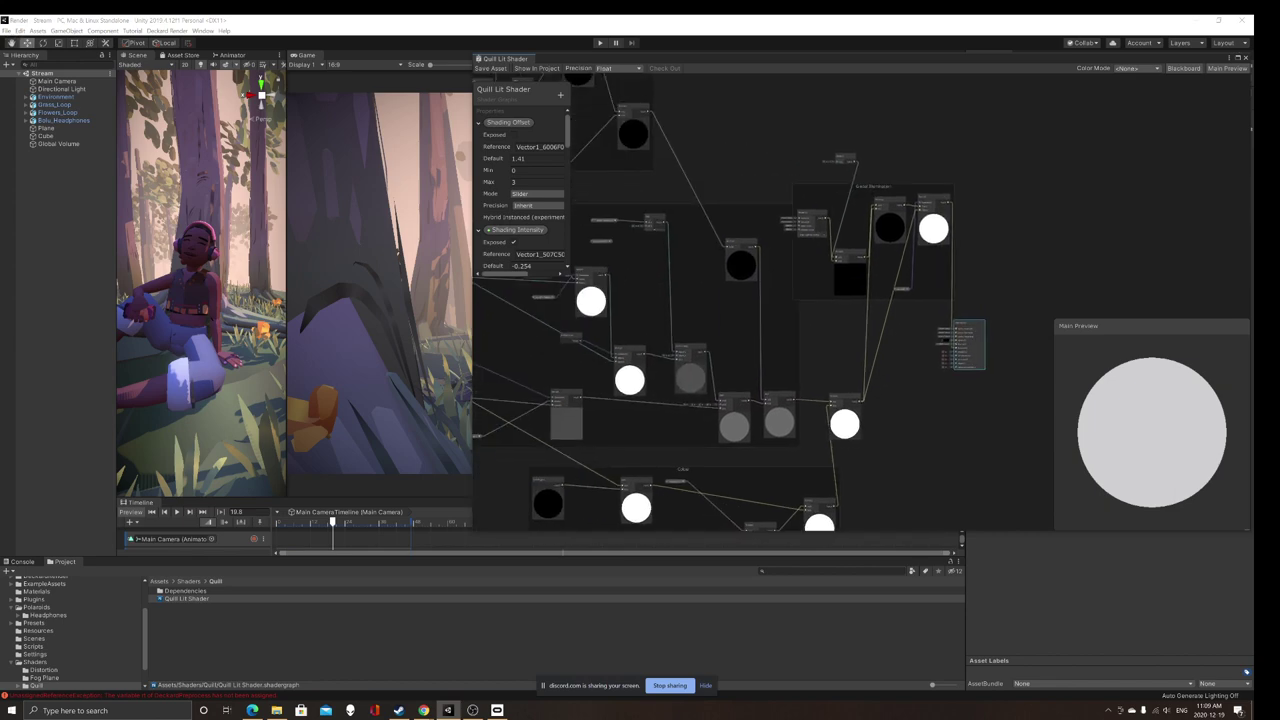
# Step: Reposition the floating shader graph window so that the Scene view and the character in the Game view are uncovered
pyautogui.scroll(-1, 782, 208)
pyautogui.moveTo(505, 58); pyautogui.dragTo(332, 273)
pyautogui.moveTo(610, 275); pyautogui.dragTo(1010, 397)
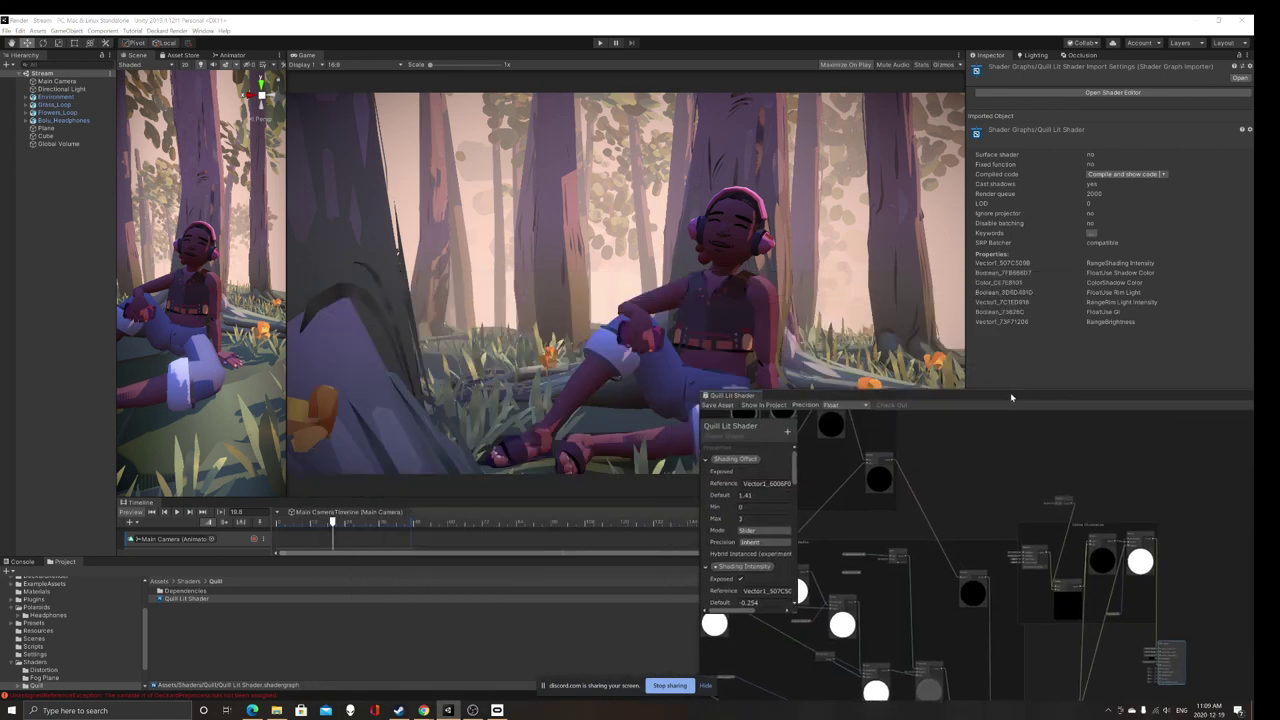
# Step: Widen the Scene view and frame the whole forest set around the seated character
pyautogui.moveTo(287, 270); pyautogui.dragTo(650, 270)
pyautogui.moveTo(400, 330); pyautogui.dragTo(403, 245, button='middle')
pyautogui.scroll(-3, 403, 245)
pyautogui.scroll(-5, 385, 270)
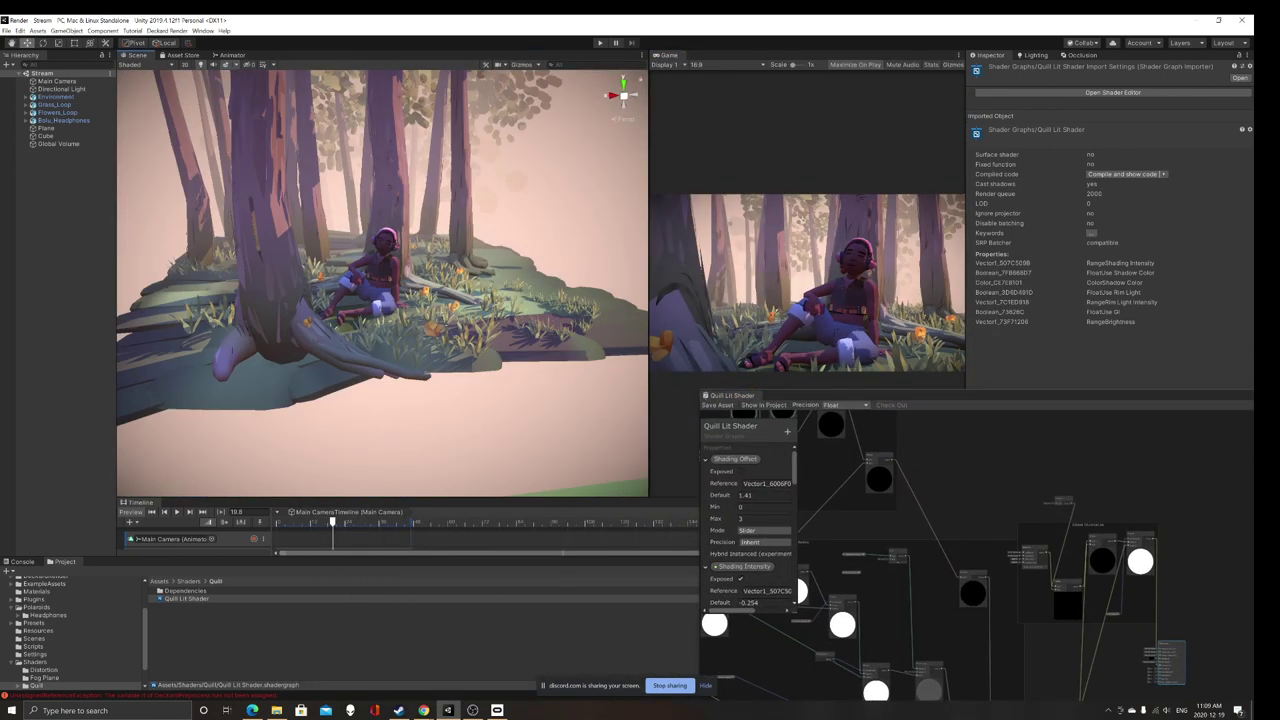
# Step: Add a point light to the Stream scene and set its range to 2.24 and its intensity to 0.12
pyautogui.scroll(4, 385, 270)
pyautogui.click(43, 202)
pyautogui.rightClick(43, 202)
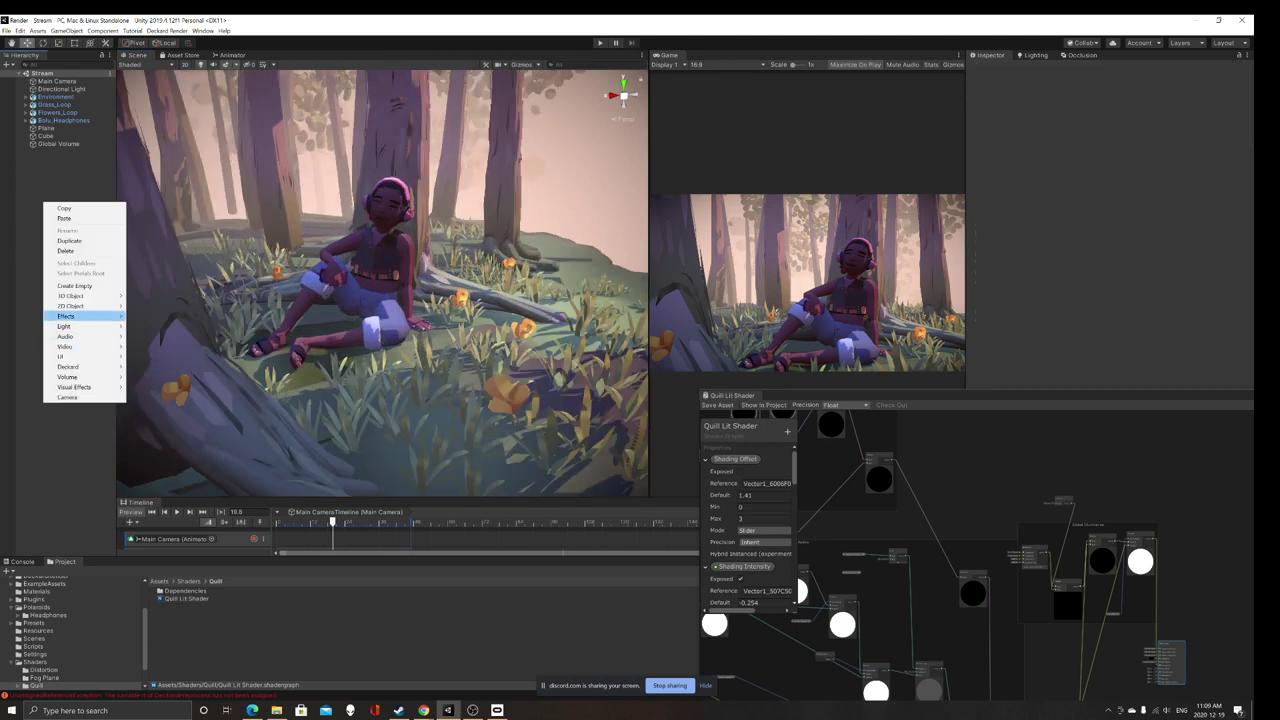
pyautogui.moveTo(64, 326)
pyautogui.click(152, 346)
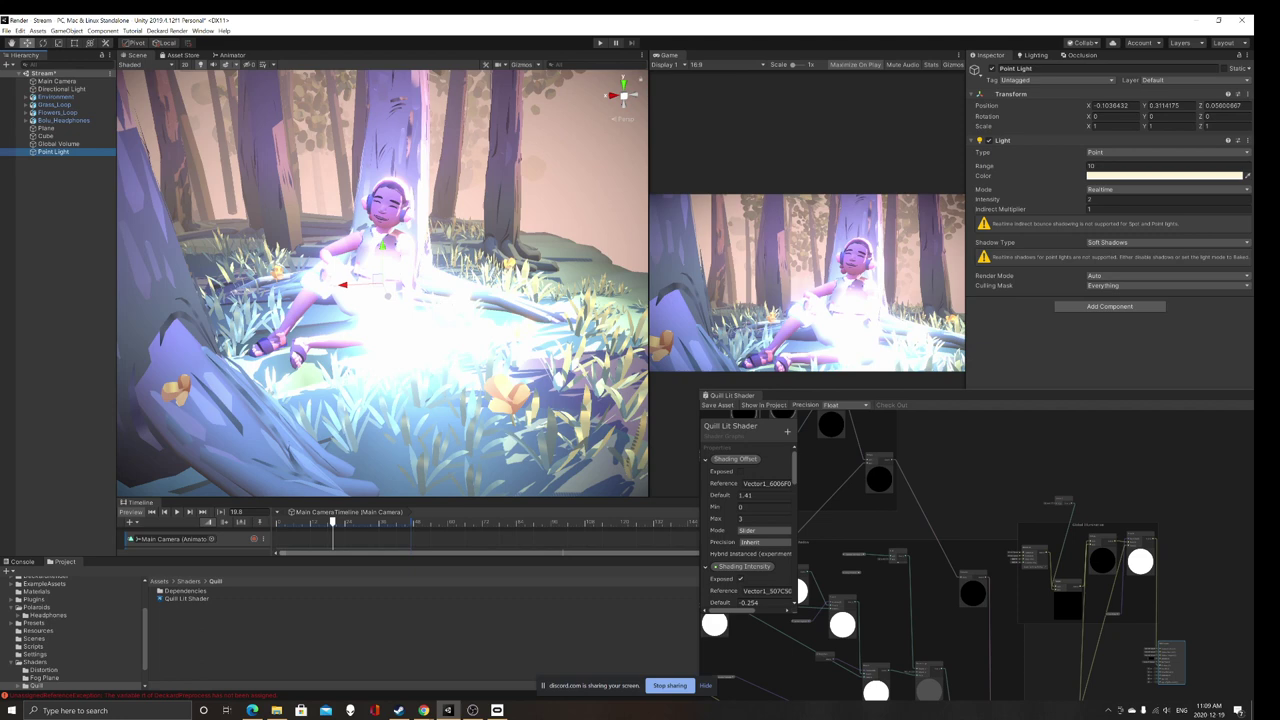
pyautogui.moveTo(986, 166); pyautogui.dragTo(966, 199)
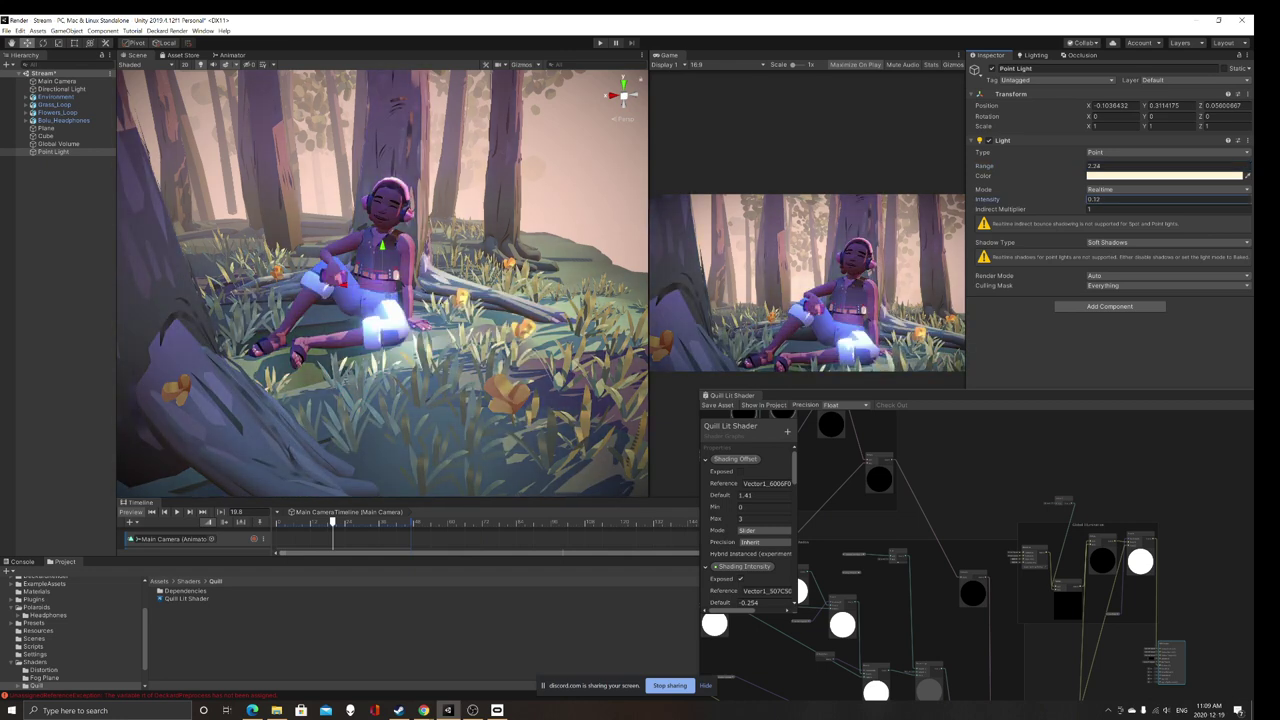
# Step: Raise the Point Light to about Y 0.59 and shift it sideways beside the seated character's shoulder
pyautogui.moveTo(382, 245); pyautogui.dragTo(382, 190)
pyautogui.moveTo(342, 232); pyautogui.dragTo(300, 233)
pyautogui.moveTo(1096, 105); pyautogui.dragTo(1090, 105)
pyautogui.moveTo(331, 232); pyautogui.dragTo(325, 232)
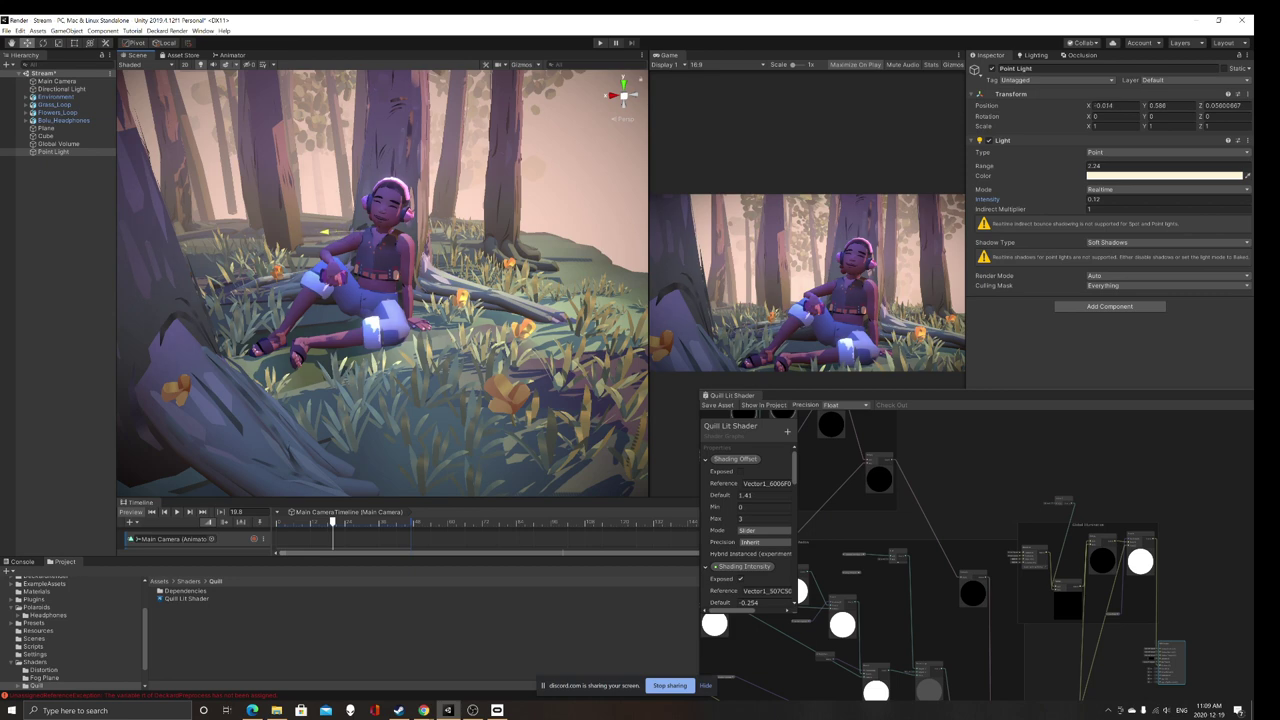
pyautogui.moveTo(363, 193); pyautogui.dragTo(416, 216)
pyautogui.scroll(6, 380, 246)
pyautogui.moveTo(282, 235); pyautogui.dragTo(168, 258)
pyautogui.scroll(-5, 284, 229)
# Step: Add a spotlight to the scene and raise it above the character's head to about Y 1.39
pyautogui.click(70, 240)
pyautogui.rightClick(70, 240)
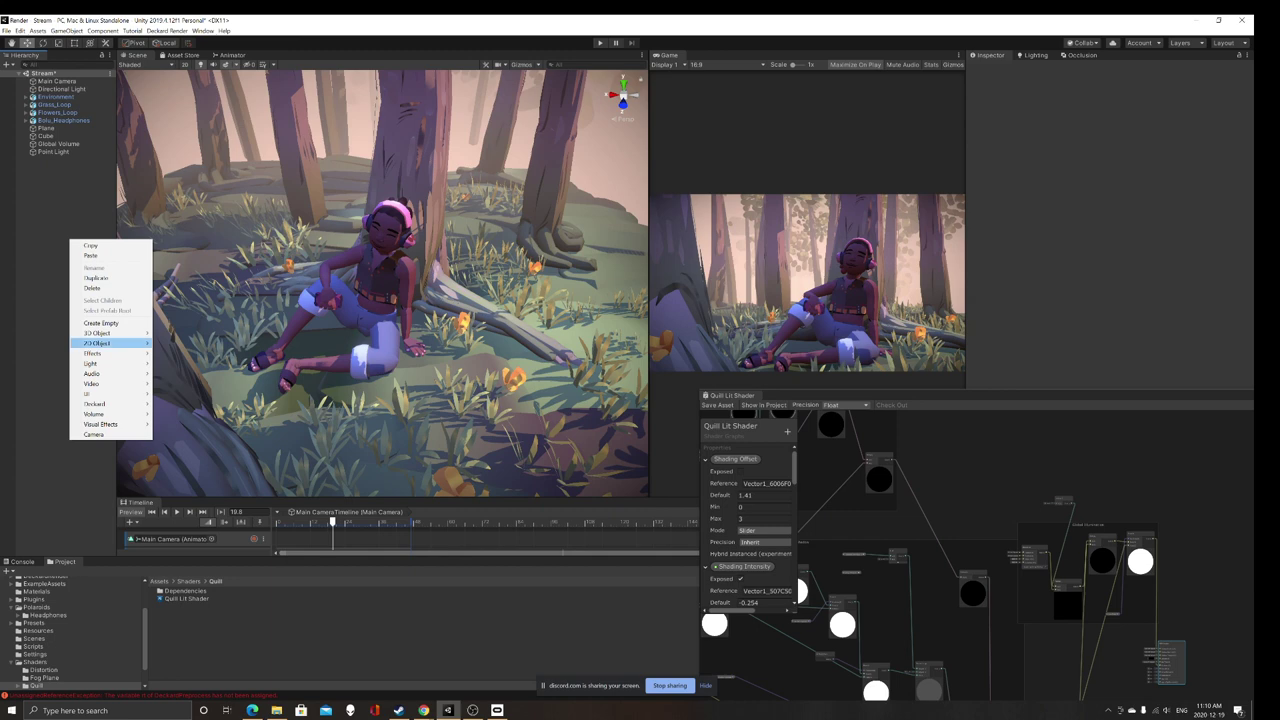
pyautogui.moveTo(100, 343)
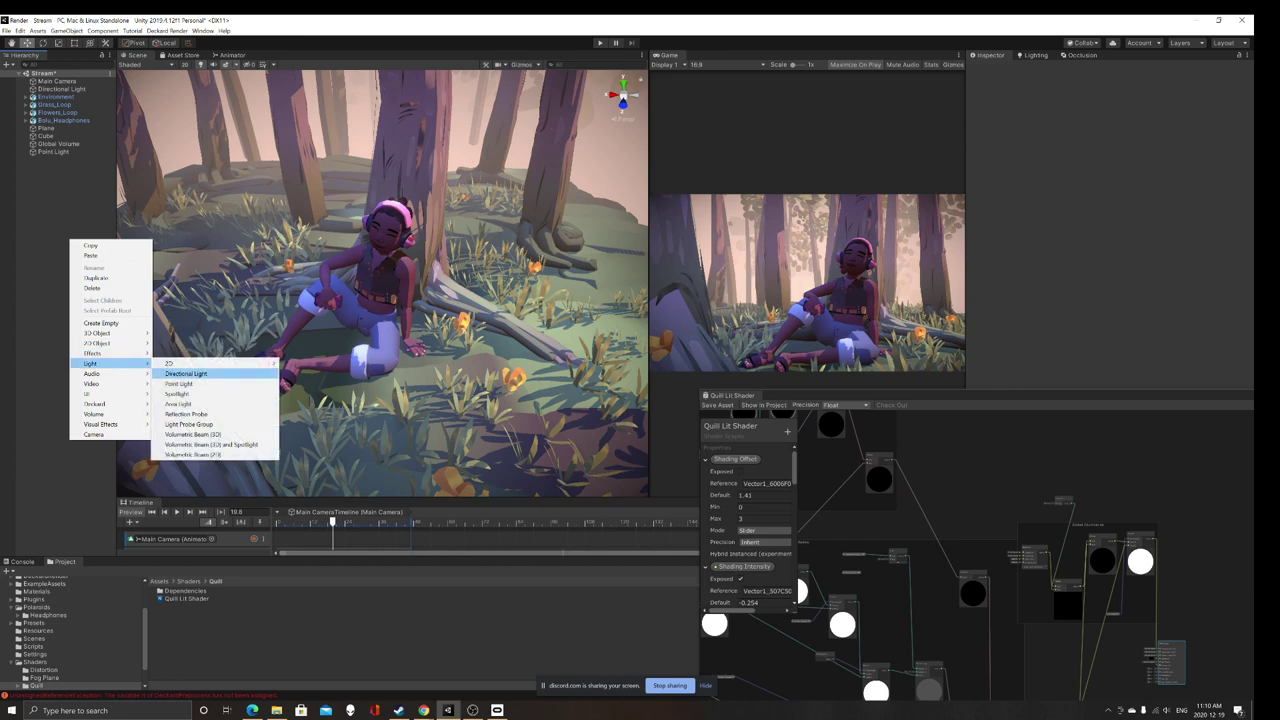
pyautogui.click(180, 393)
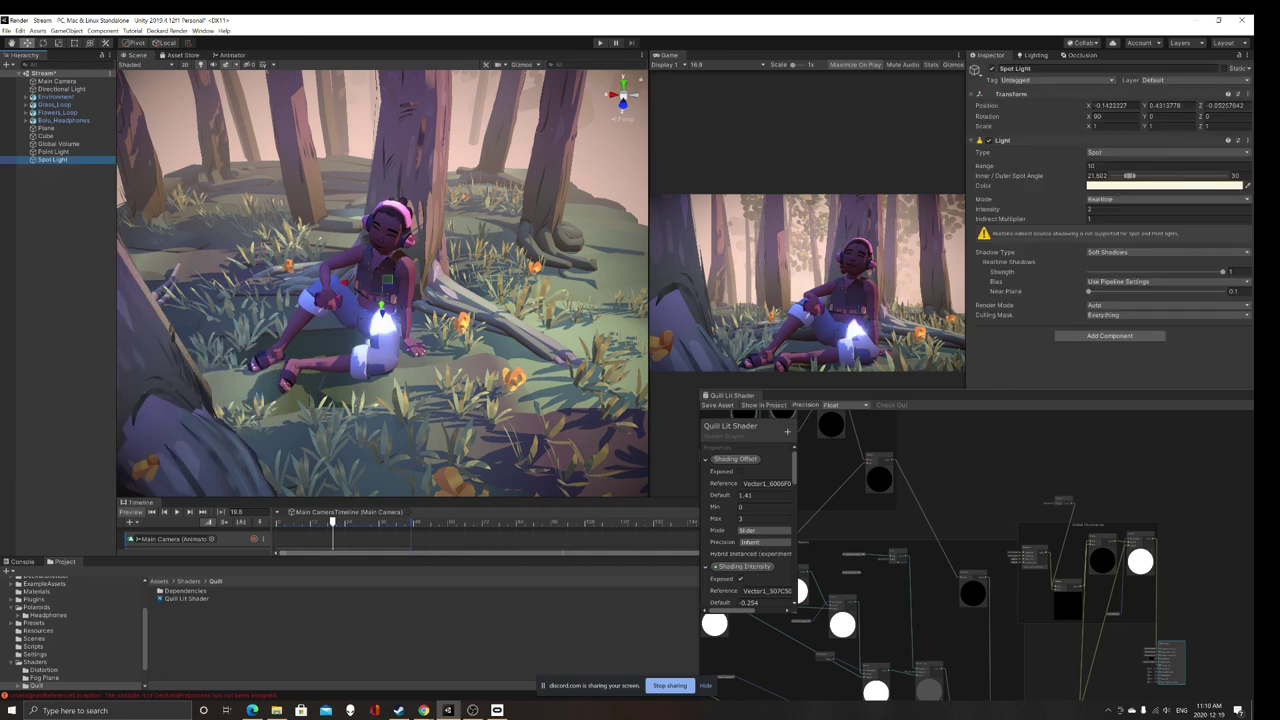
pyautogui.keyDown('alt'); pyautogui.moveTo(480, 300); pyautogui.dragTo(280, 295); pyautogui.keyUp('alt')
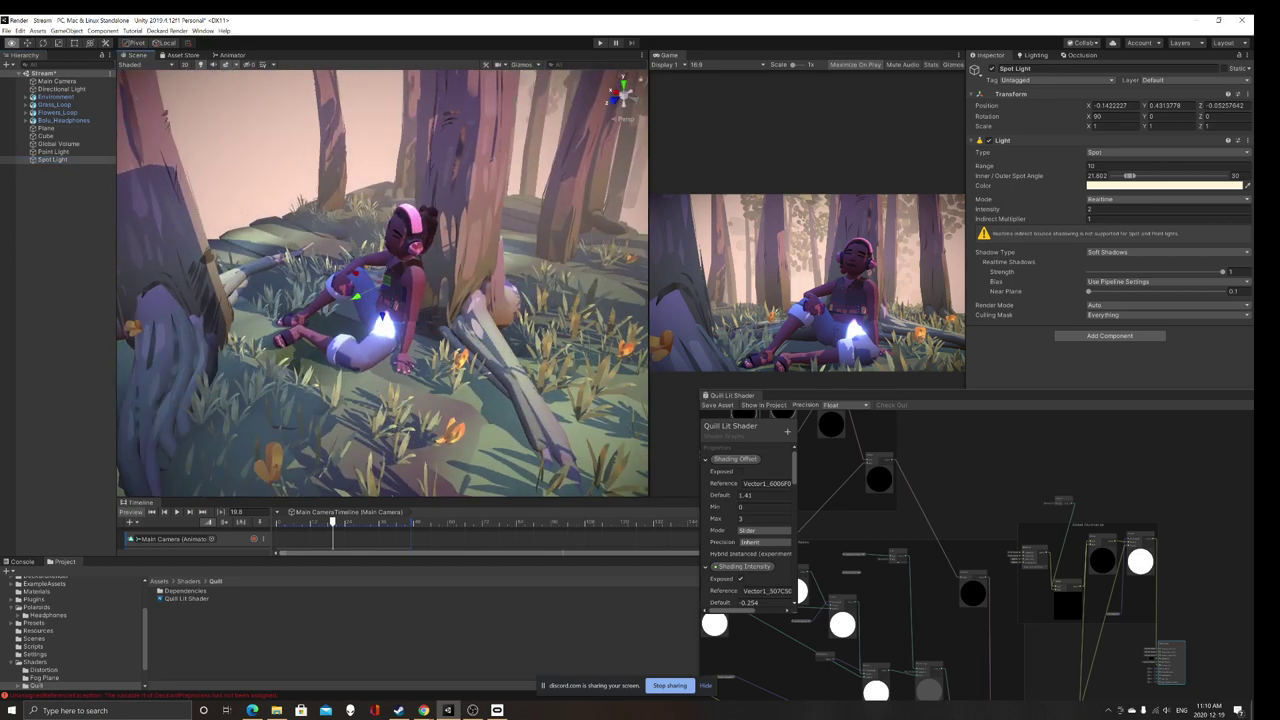
pyautogui.moveTo(382, 316); pyautogui.dragTo(382, 113)
pyautogui.keyDown('alt'); pyautogui.moveTo(385, 180); pyautogui.dragTo(530, 185); pyautogui.keyUp('alt')
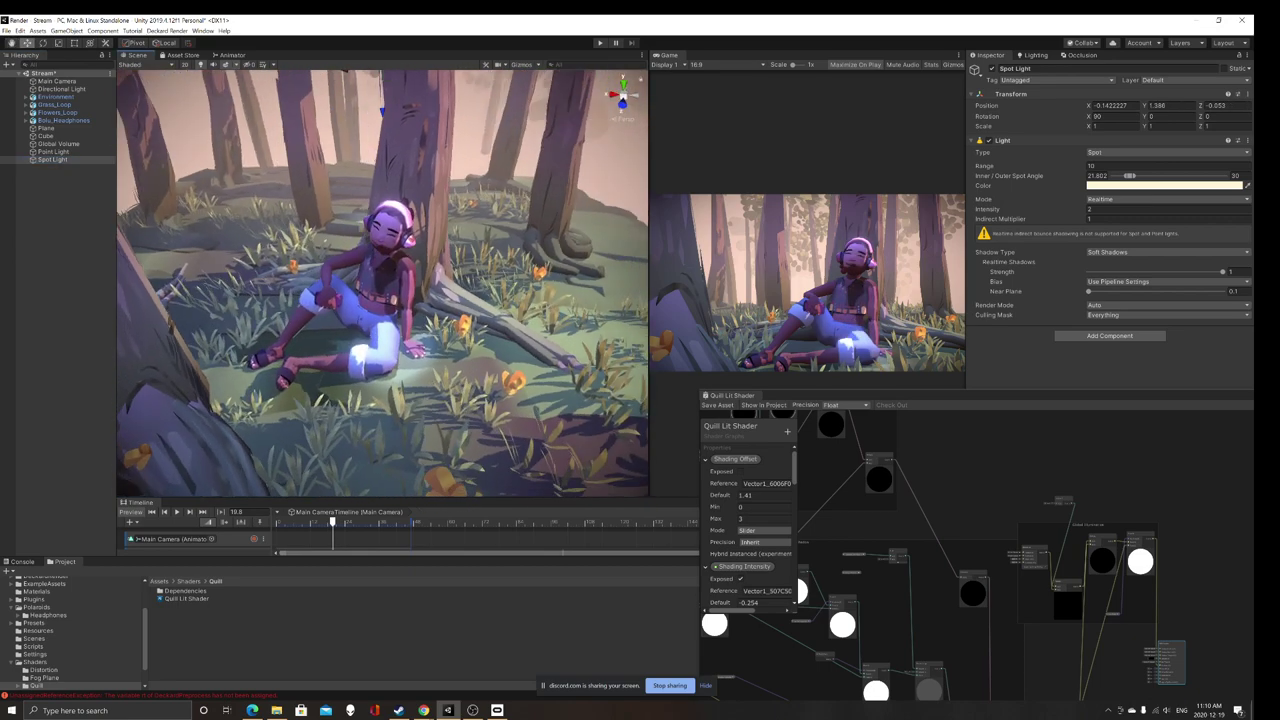
# Step: Move the Spot Light sideways away from the character to about X 0.83, Y 1.4, Z -0.13
pyautogui.moveTo(480, 260); pyautogui.dragTo(505, 195, button='right')
pyautogui.keyDown('alt'); pyautogui.moveTo(430, 230); pyautogui.dragTo(355, 315); pyautogui.keyUp('alt')
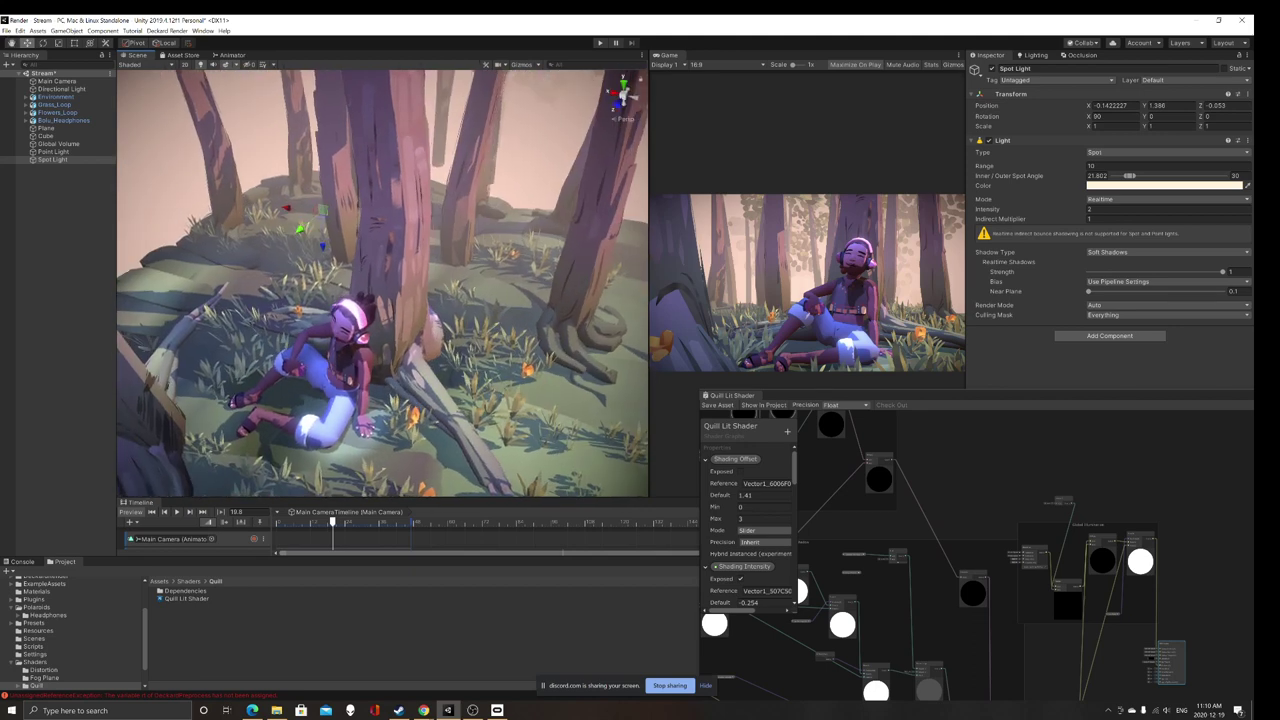
pyautogui.moveTo(299, 229); pyautogui.dragTo(279, 246)
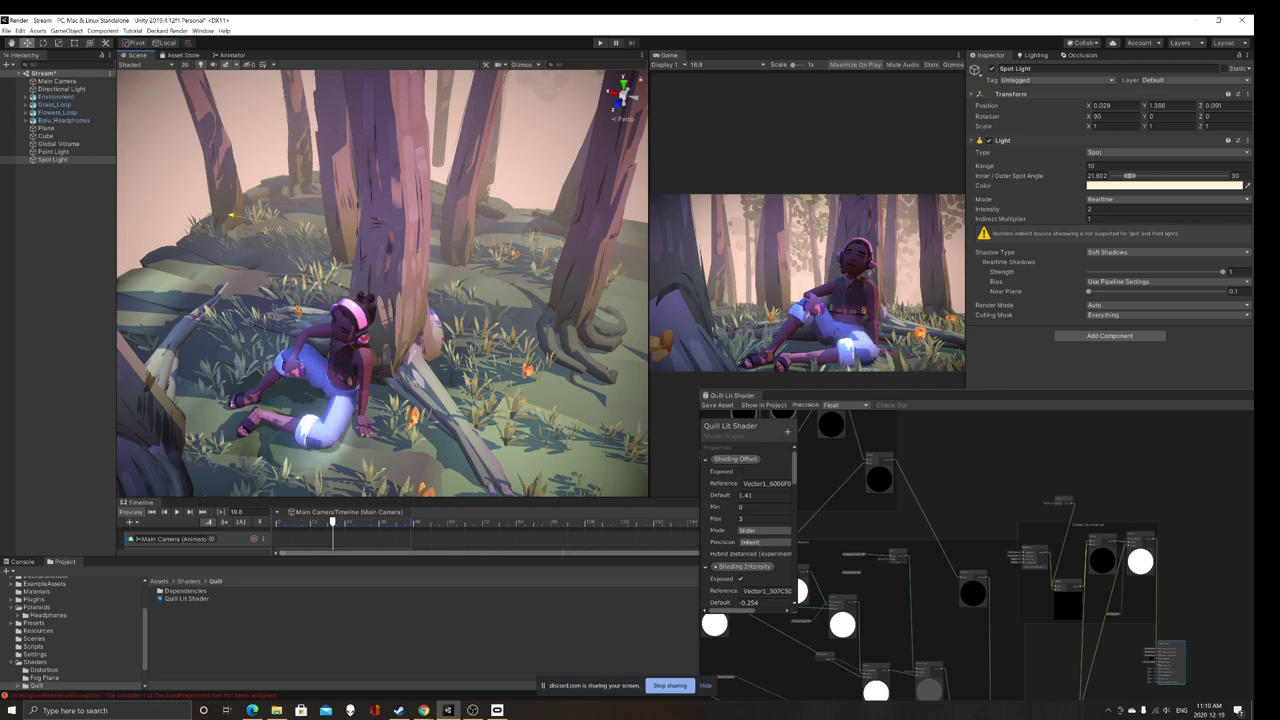
pyautogui.moveTo(232, 215); pyautogui.dragTo(197, 208)
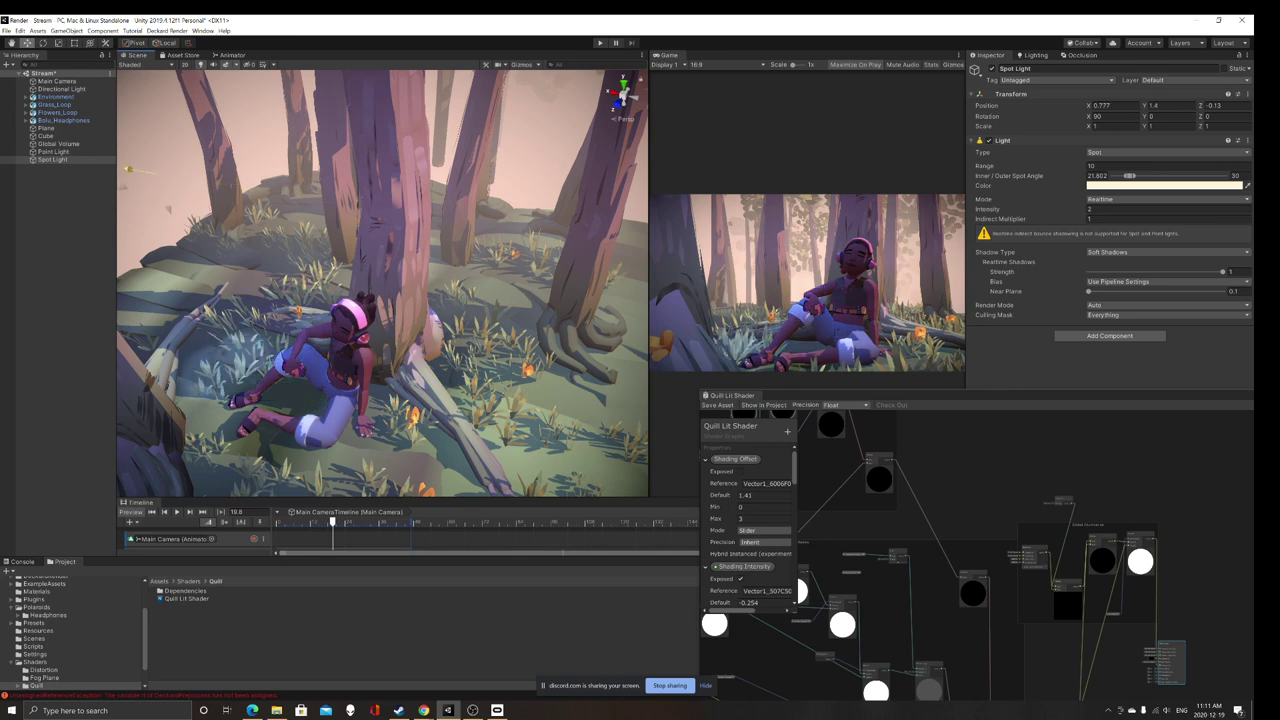
# Step: Deactivate the Spot Light object and save the Stream scene
pyautogui.click(60, 240)
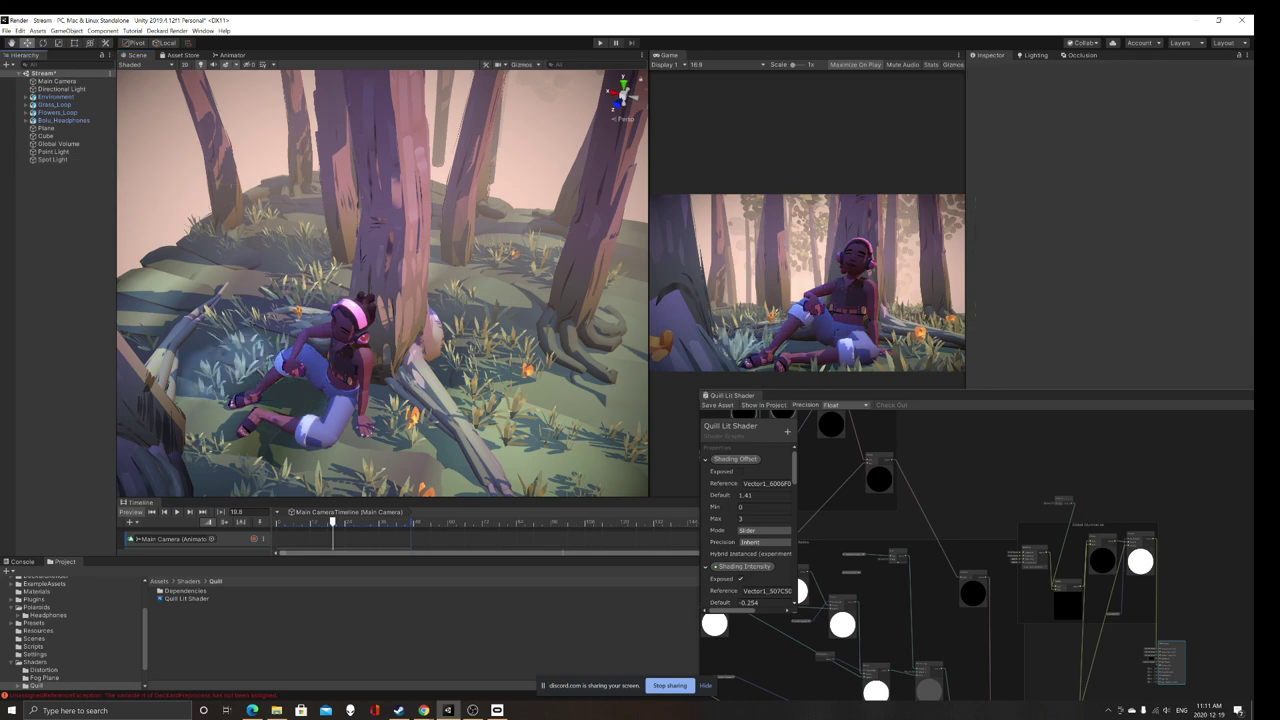
pyautogui.click(52, 159)
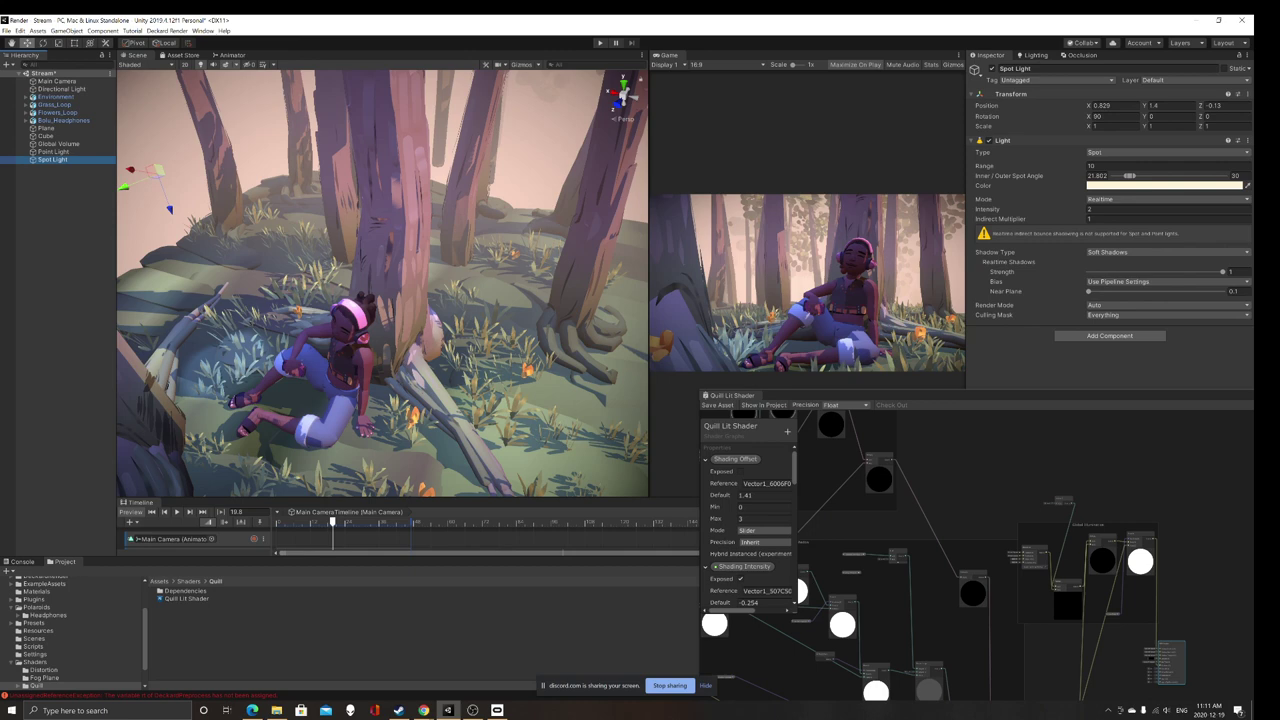
pyautogui.click(975, 69)
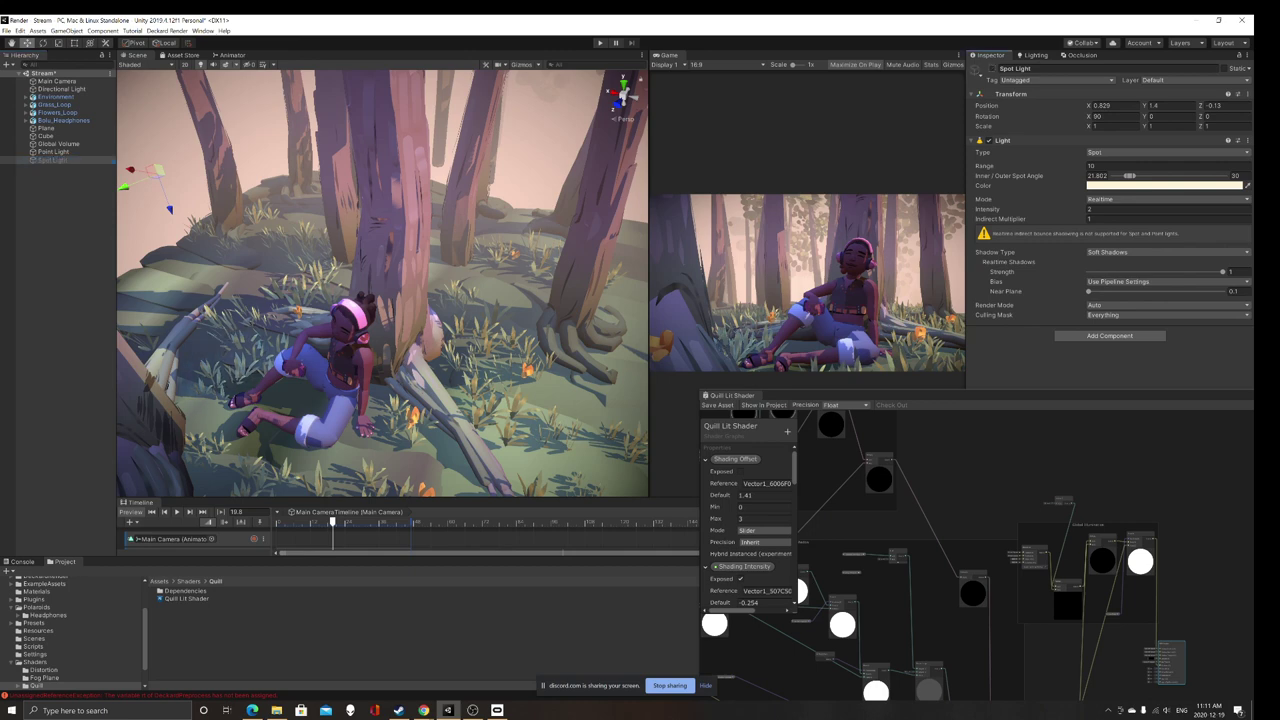
pyautogui.keyDown('alt'); pyautogui.moveTo(370, 390); pyautogui.dragTo(380, 310); pyautogui.keyUp('alt')
pyautogui.moveTo(388, 285); pyautogui.dragTo(392, 286, button='right')
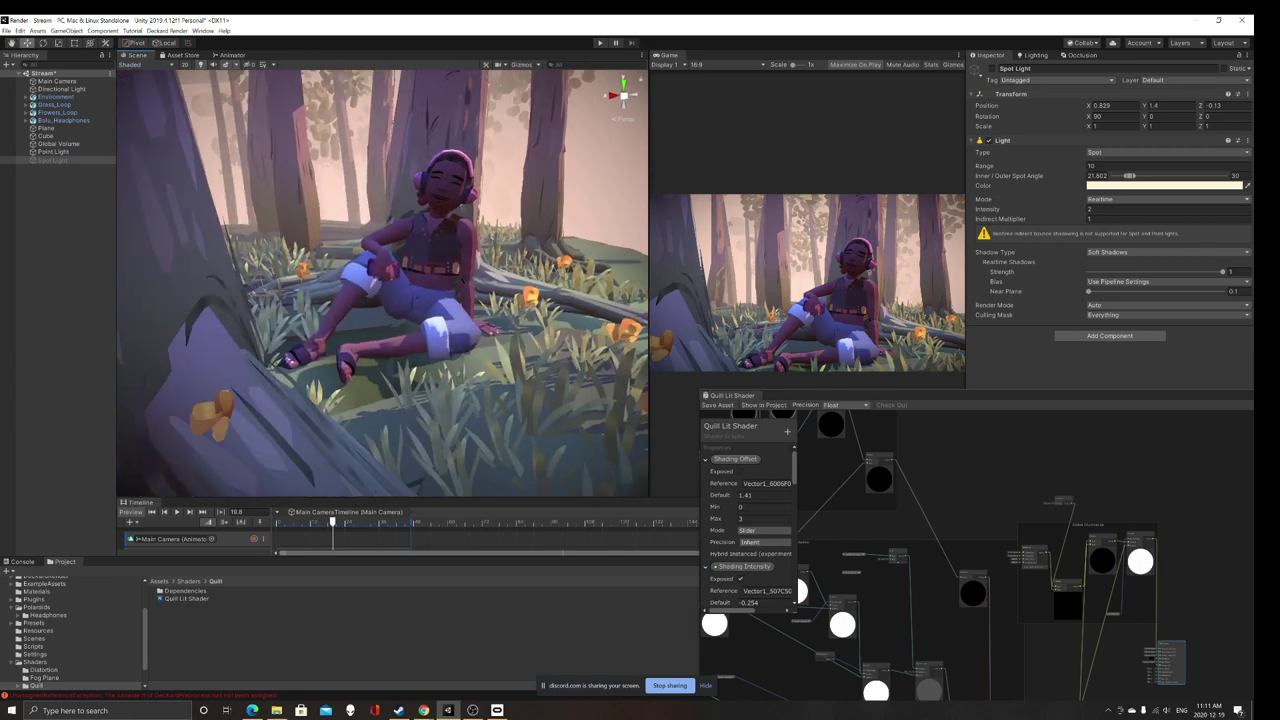
pyautogui.hotkey('ctrl', 's')
# Step: Examine the character's shading up close and the Global Illumination group's connection to the PBR Master node
pyautogui.scroll(3, 382, 284)
pyautogui.keyDown('alt'); pyautogui.moveTo(370, 281); pyautogui.dragTo(342, 350); pyautogui.keyUp('alt')
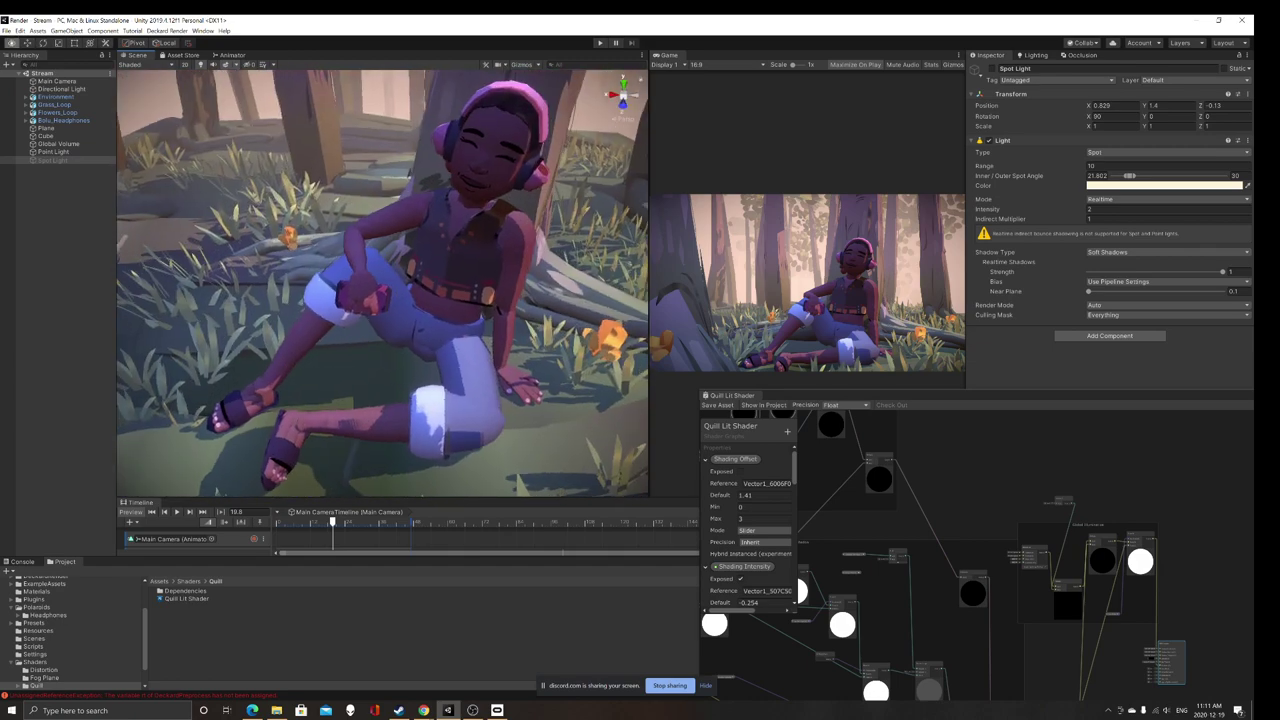
pyautogui.scroll(-3, 382, 282)
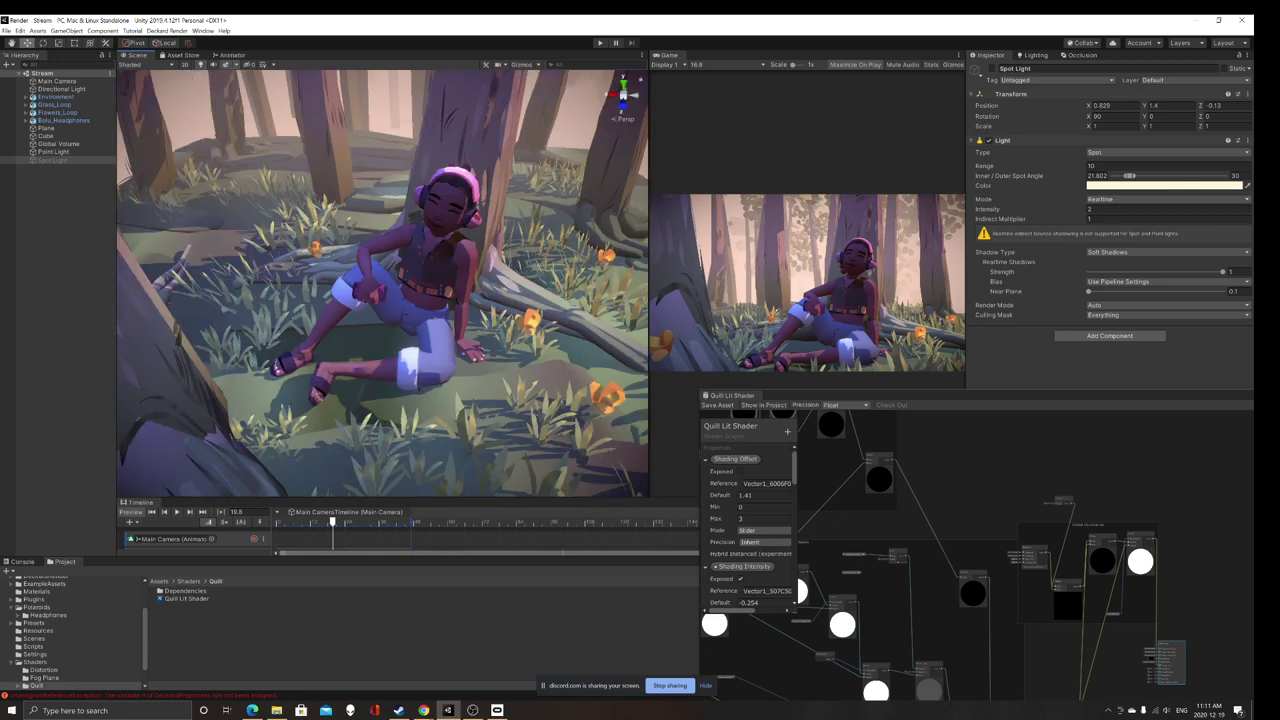
pyautogui.scroll(3, 382, 282)
pyautogui.scroll(-3, 382, 282)
pyautogui.moveTo(778, 395); pyautogui.dragTo(660, 171)
pyautogui.scroll(1, 1024, 510)
pyautogui.scroll(1, 1040, 515)
pyautogui.moveTo(1064, 470); pyautogui.dragTo(912, 452, button='middle')
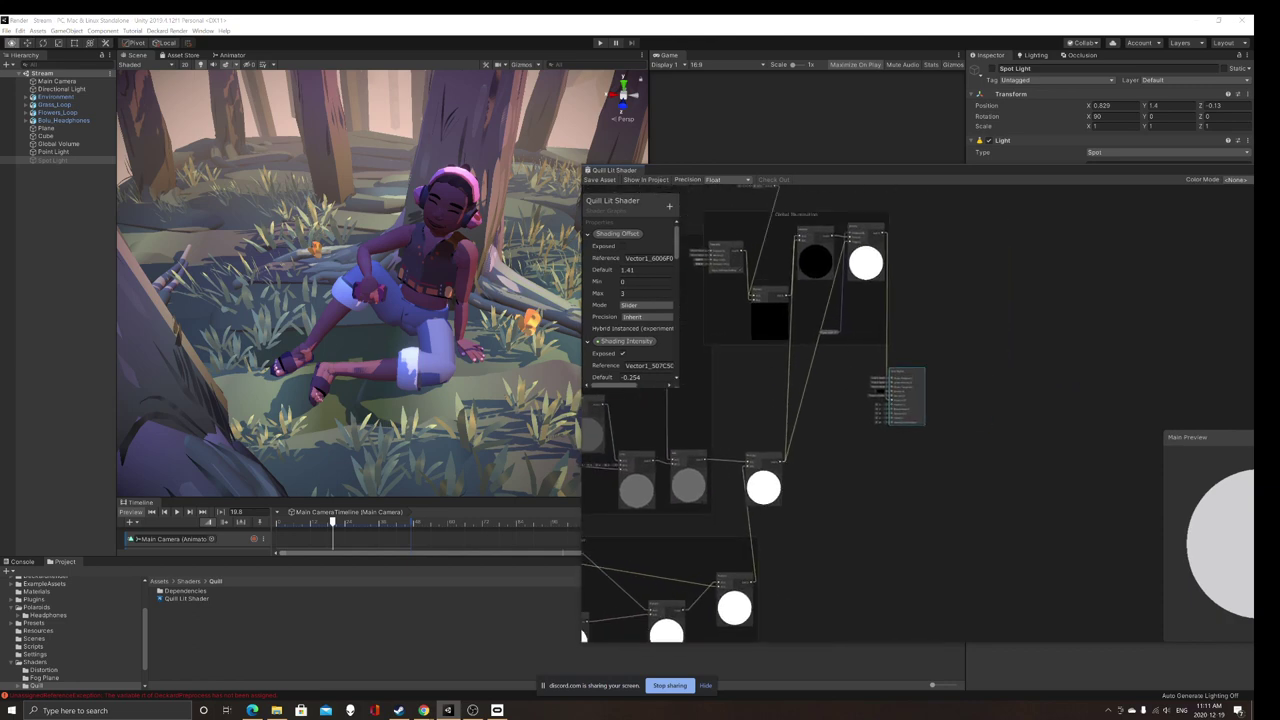
pyautogui.scroll(3, 912, 447)
pyautogui.scroll(-4, 743, 414)
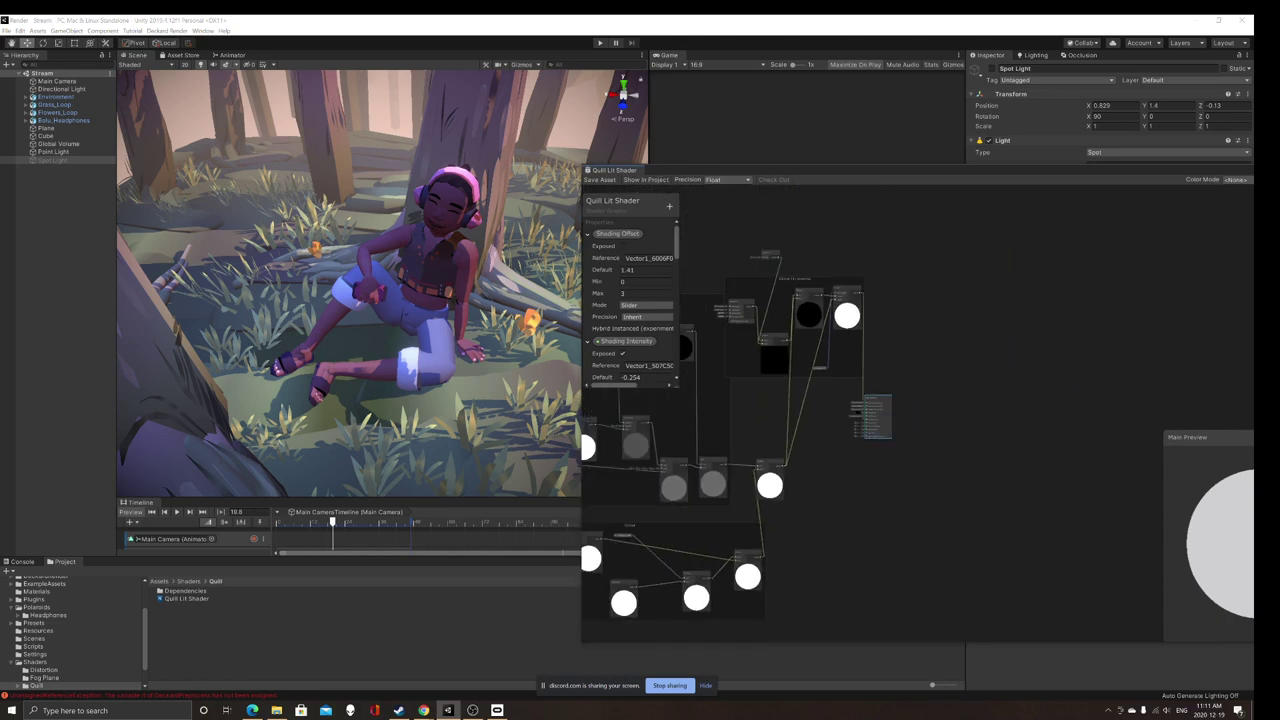
# Step: Move the shader graph window off the Scene view and frame the character closely
pyautogui.moveTo(685, 171); pyautogui.dragTo(892, 252)
pyautogui.moveTo(440, 290); pyautogui.dragTo(510, 265, button='right')
pyautogui.scroll(4, 510, 265)
pyautogui.scroll(-4, 383, 283)
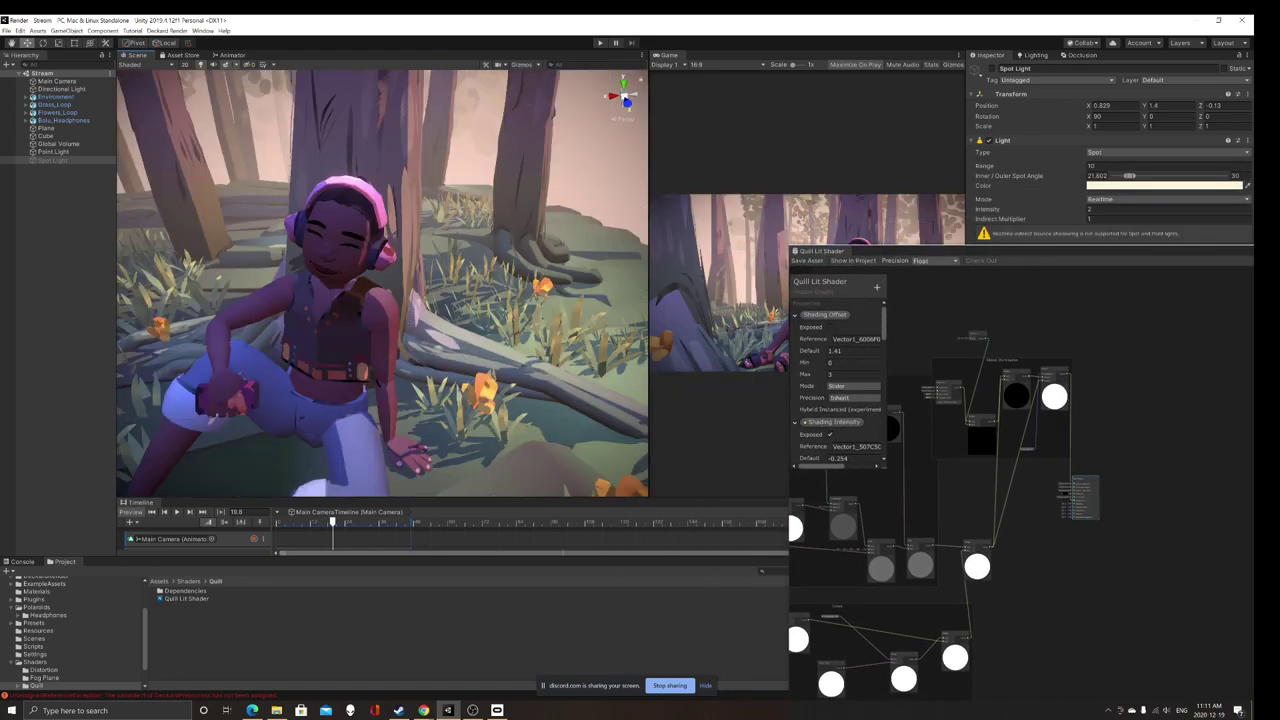
# Step: Review the PBR Master node's inputs and the surrounding network, and save the Quill Lit Shader asset
pyautogui.scroll(-2, 1171, 617)
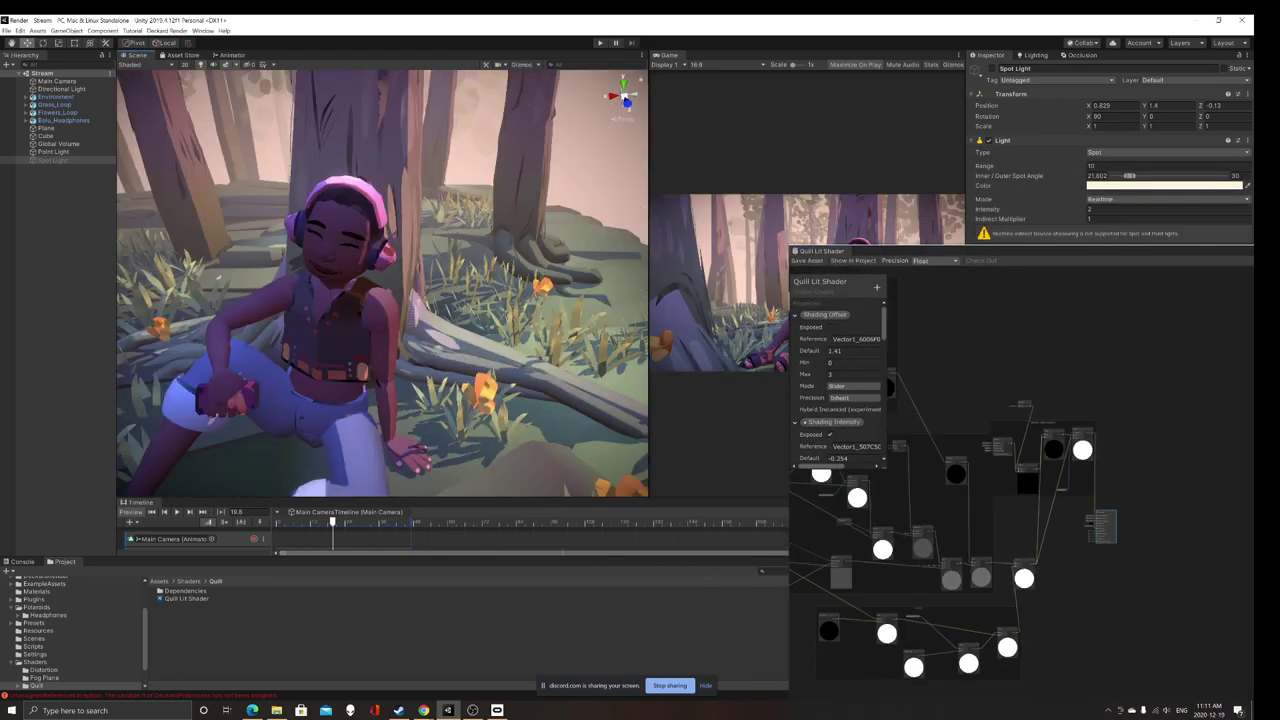
pyautogui.scroll(-4, 383, 283)
pyautogui.scroll(6, 1116, 597)
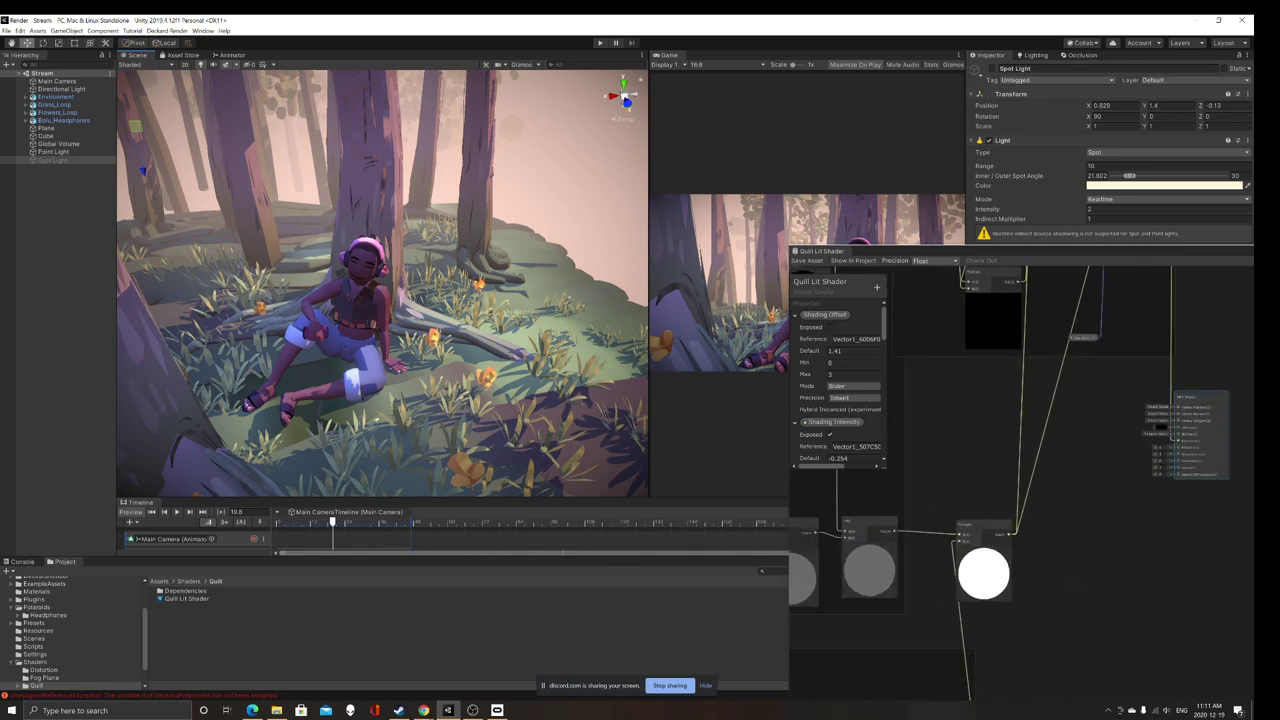
pyautogui.scroll(1, 1056, 368)
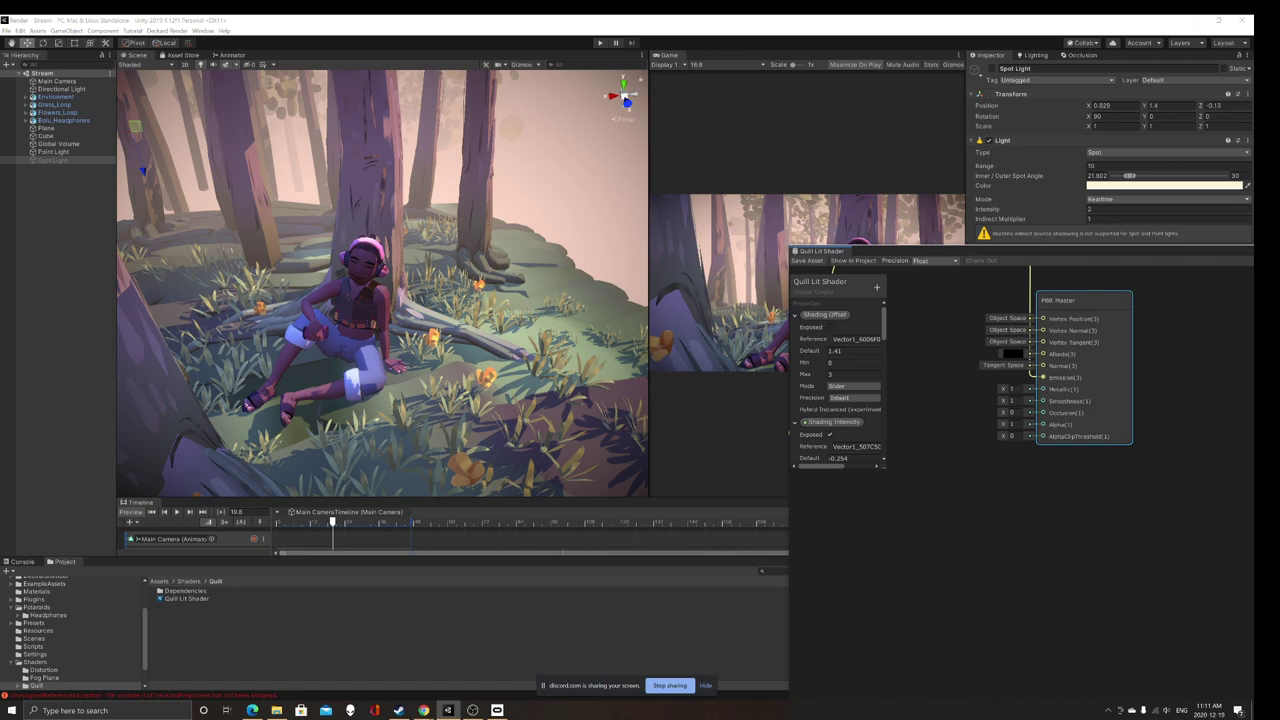
pyautogui.scroll(-10, 1088, 484)
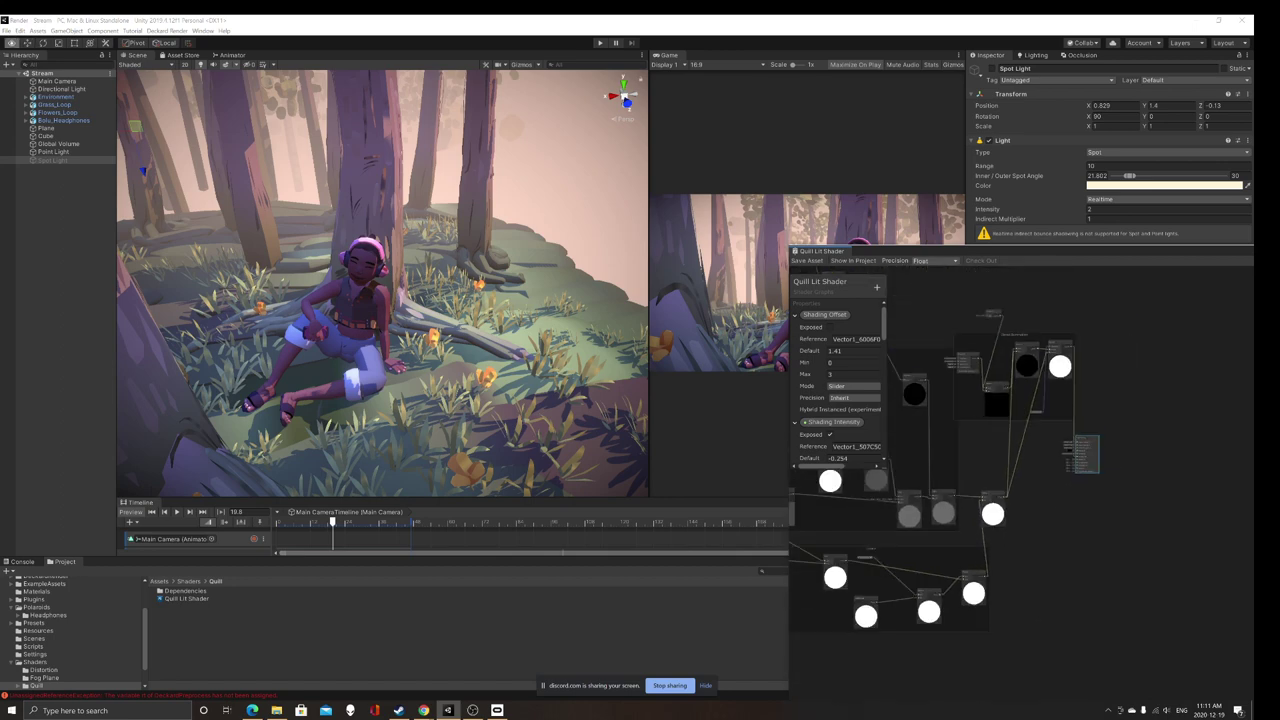
pyautogui.moveTo(989, 444); pyautogui.dragTo(1079, 484, button='middle')
pyautogui.scroll(-2, 1079, 484)
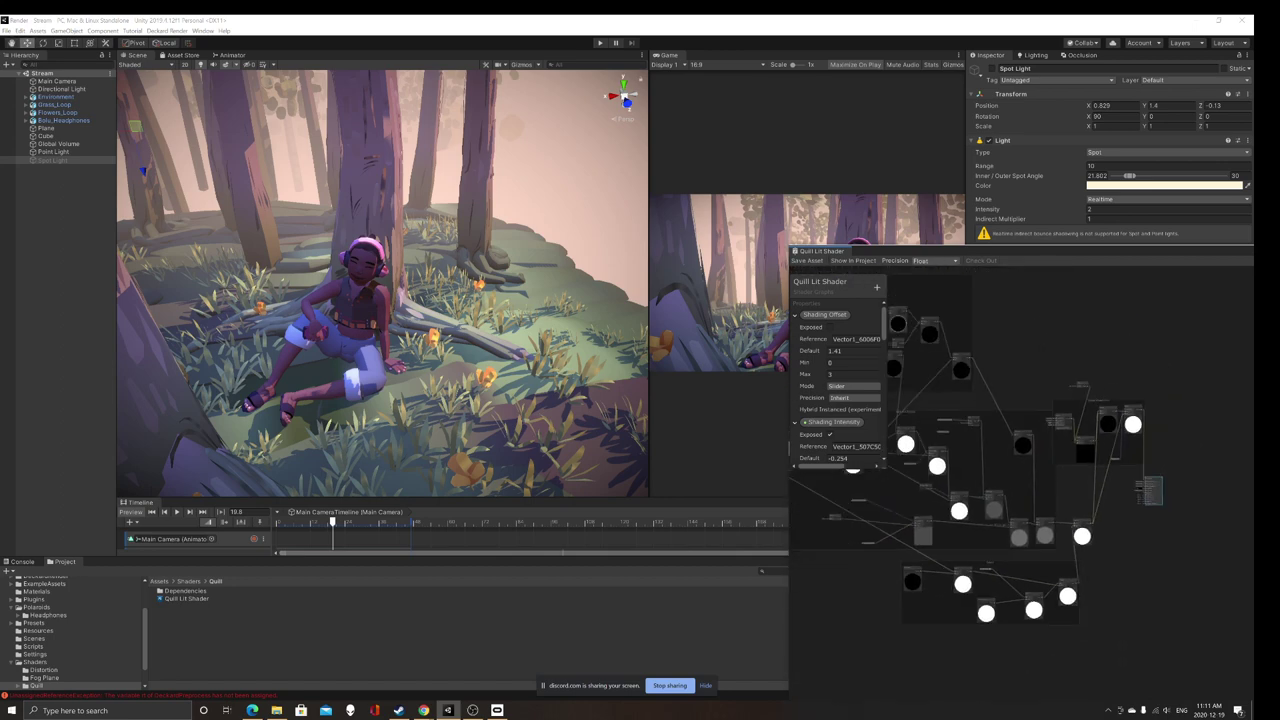
pyautogui.click(807, 261)
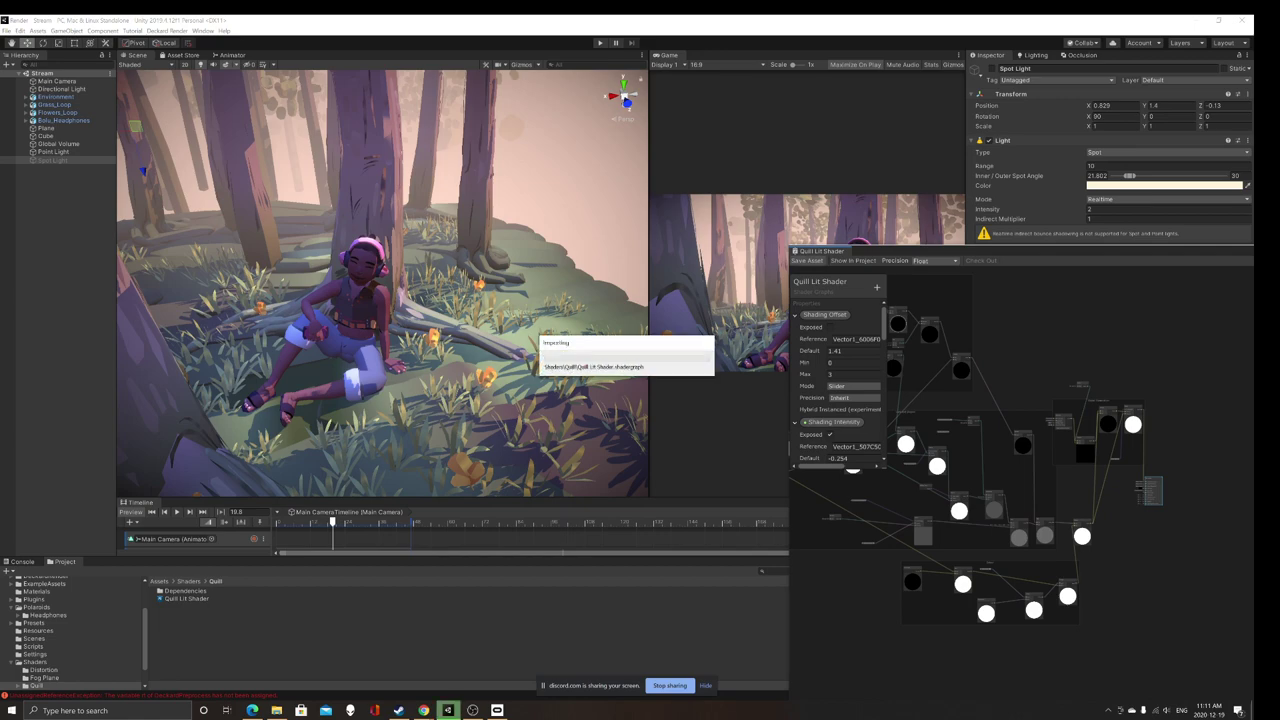
# Step: Reposition the shader graph window beside the Scene view so that its whole frame and the Main Preview fit on screen
pyautogui.keyDown('alt'); pyautogui.moveTo(400, 300); pyautogui.dragTo(395, 245); pyautogui.keyUp('alt')
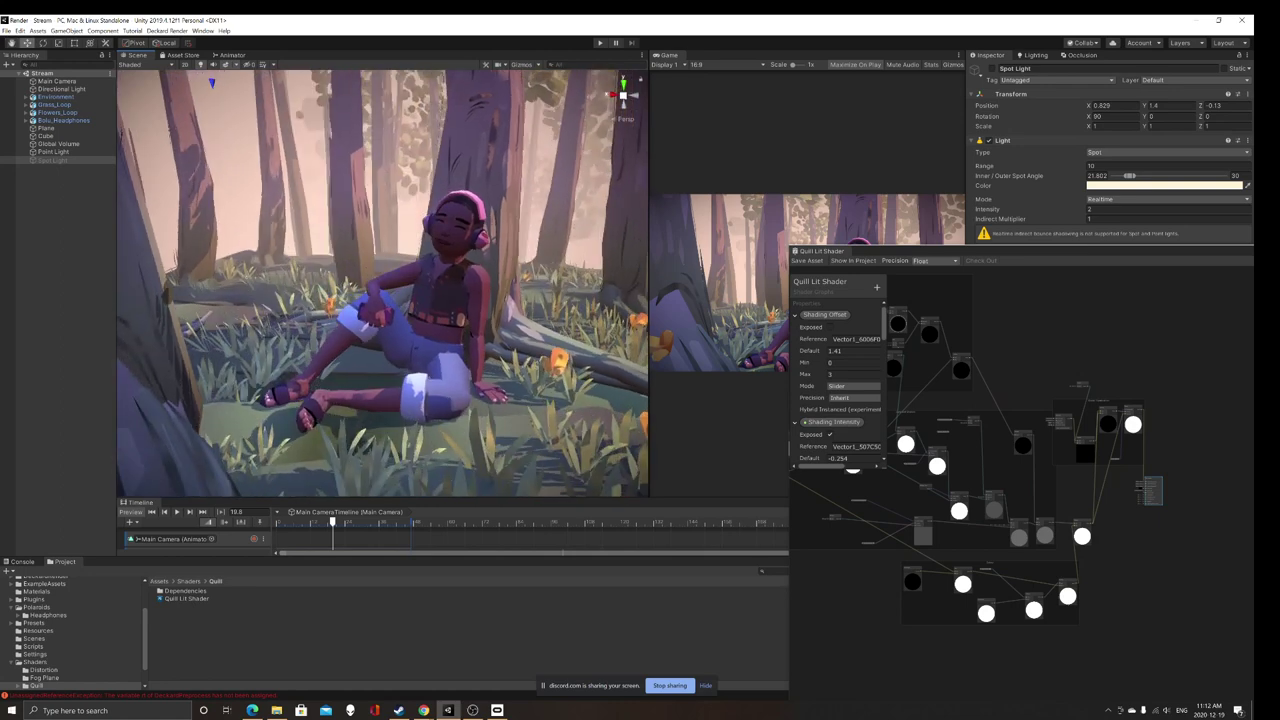
pyautogui.moveTo(860, 253); pyautogui.dragTo(779, 306)
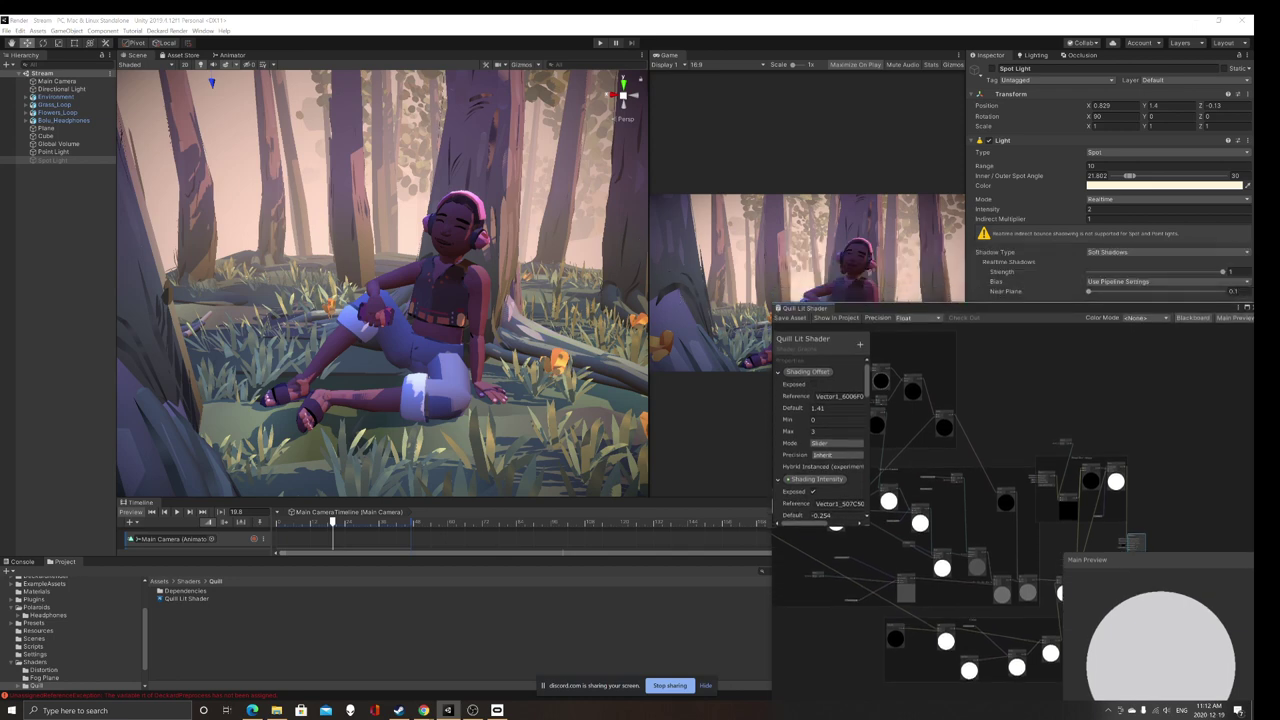
pyautogui.moveTo(863, 313); pyautogui.dragTo(747, 184)
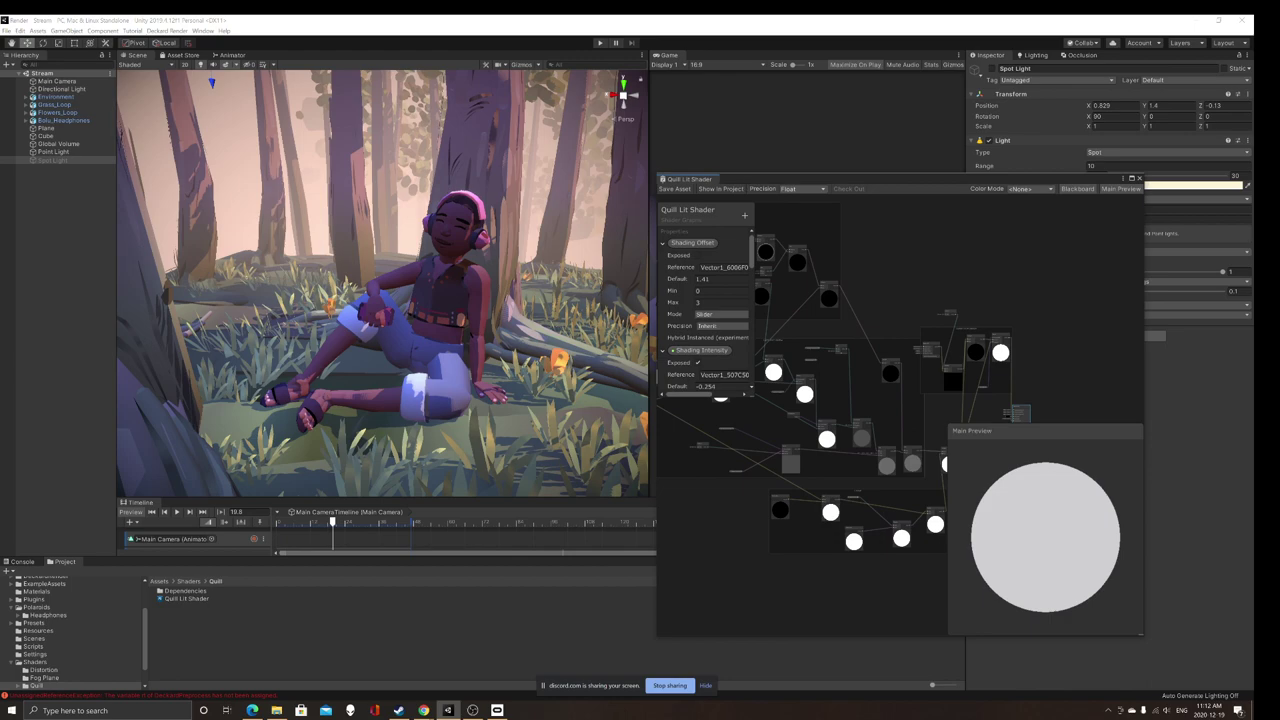
# Step: Examine the lit forest set from a distance and the character's shading from close up and several angles
pyautogui.scroll(-15, 380, 290)
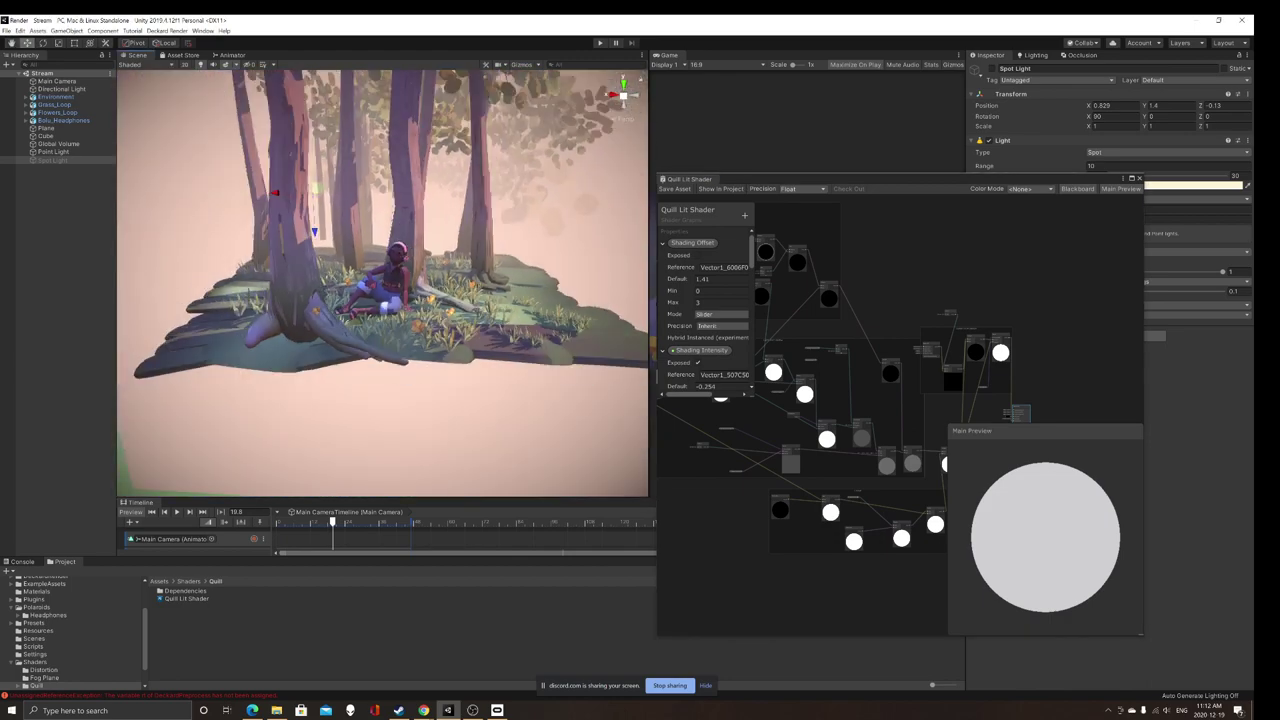
pyautogui.scroll(5, 420, 300)
pyautogui.moveTo(425, 302); pyautogui.dragTo(367, 311, button='middle')
pyautogui.scroll(5, 367, 305)
pyautogui.moveTo(255, 295); pyautogui.dragTo(385, 275, button='middle')
pyautogui.scroll(7, 385, 275)
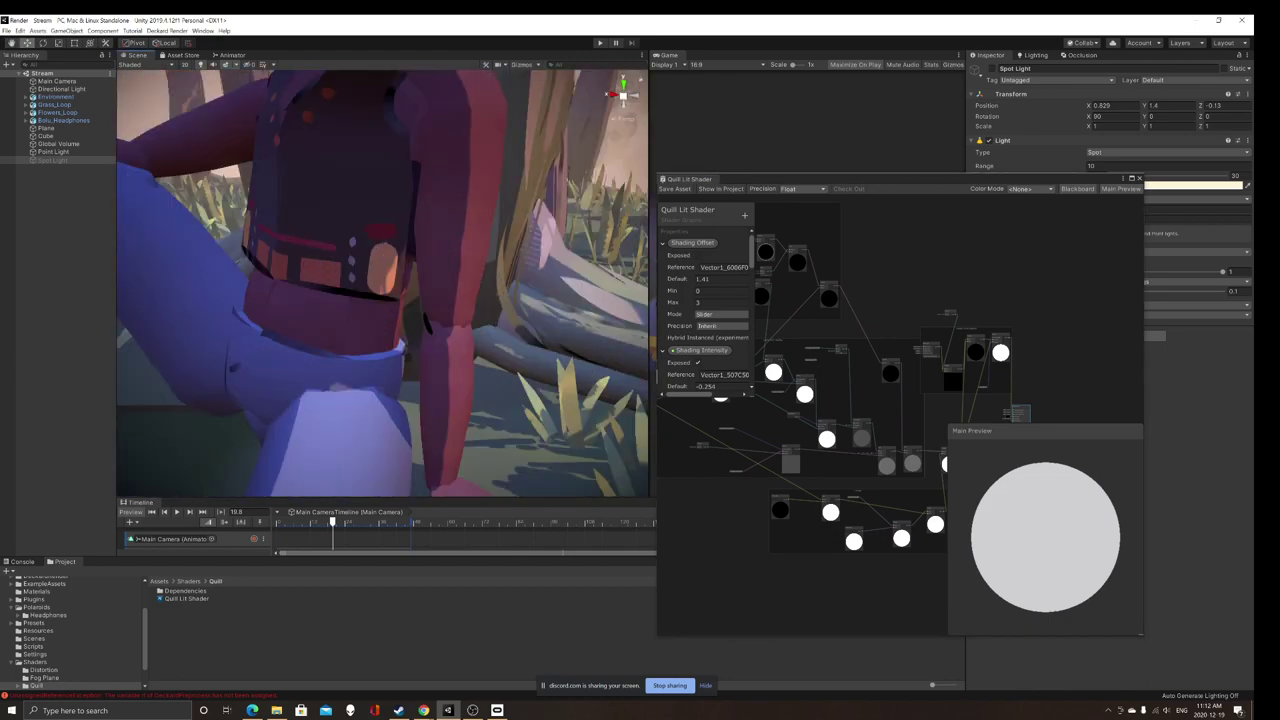
pyautogui.scroll(-10, 375, 275)
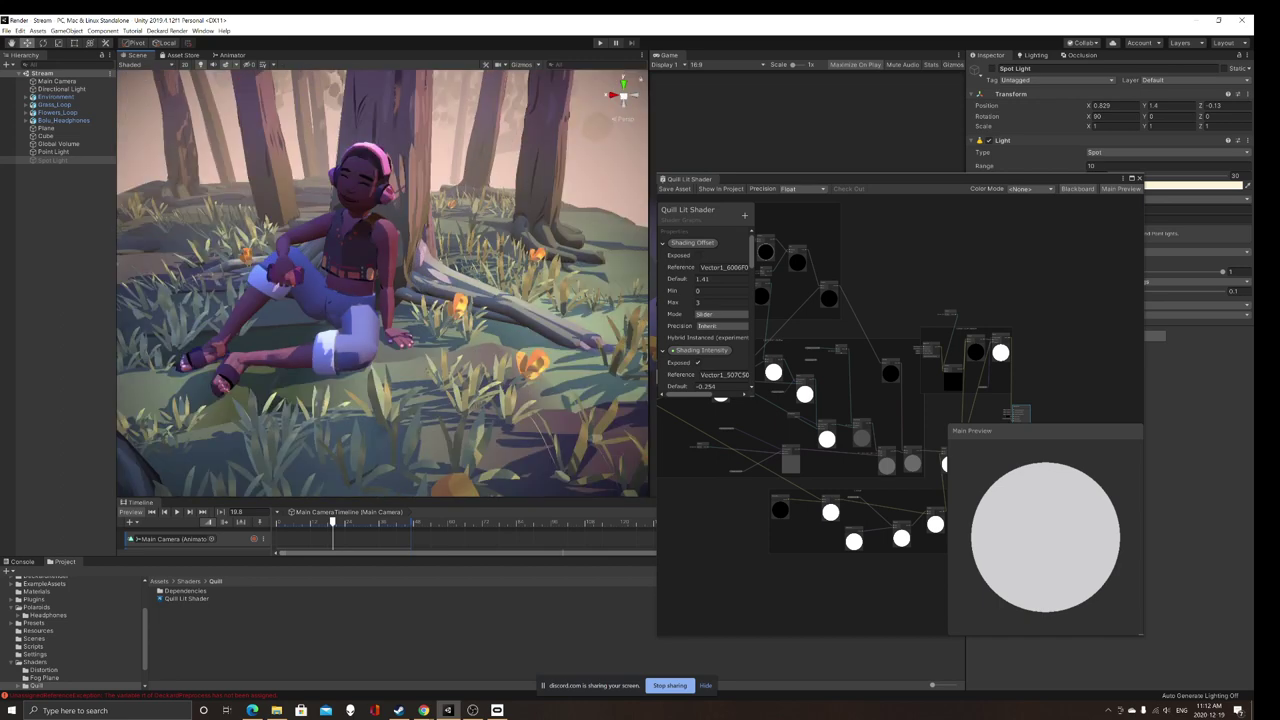
pyautogui.moveTo(400, 290); pyautogui.dragTo(376, 278, button='right')
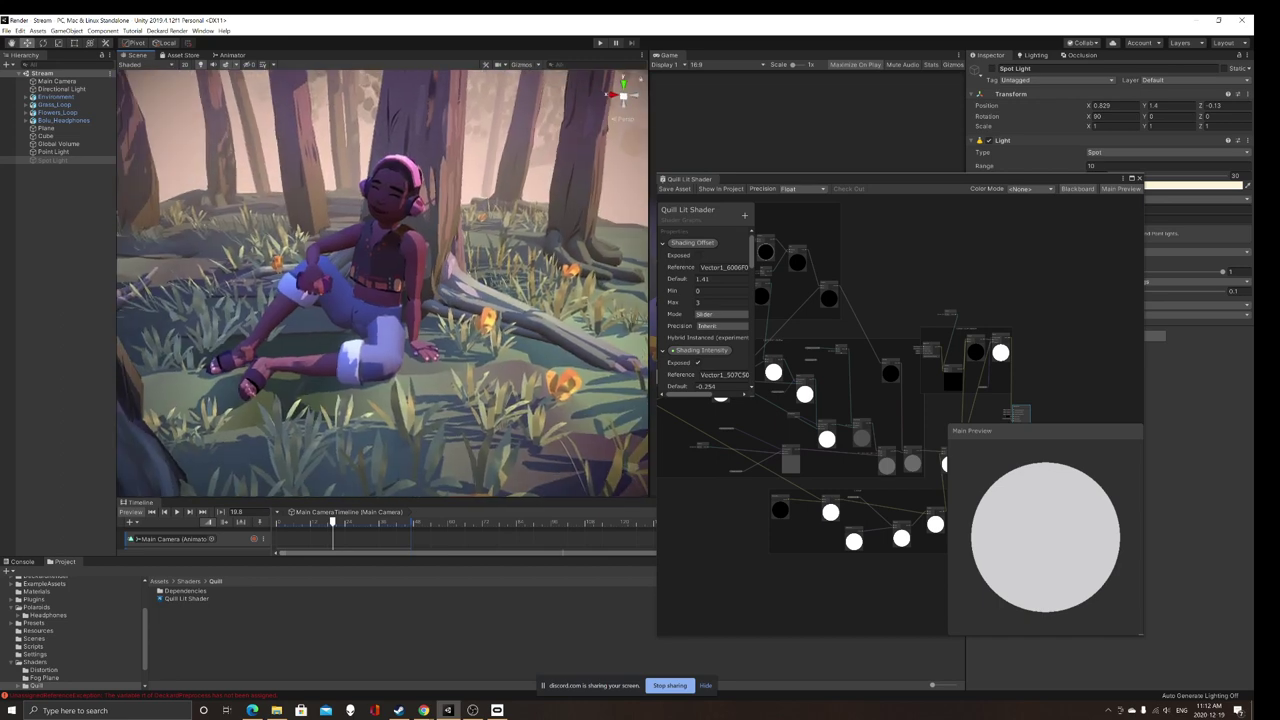
pyautogui.moveTo(385, 285); pyautogui.dragTo(356, 274, button='right')
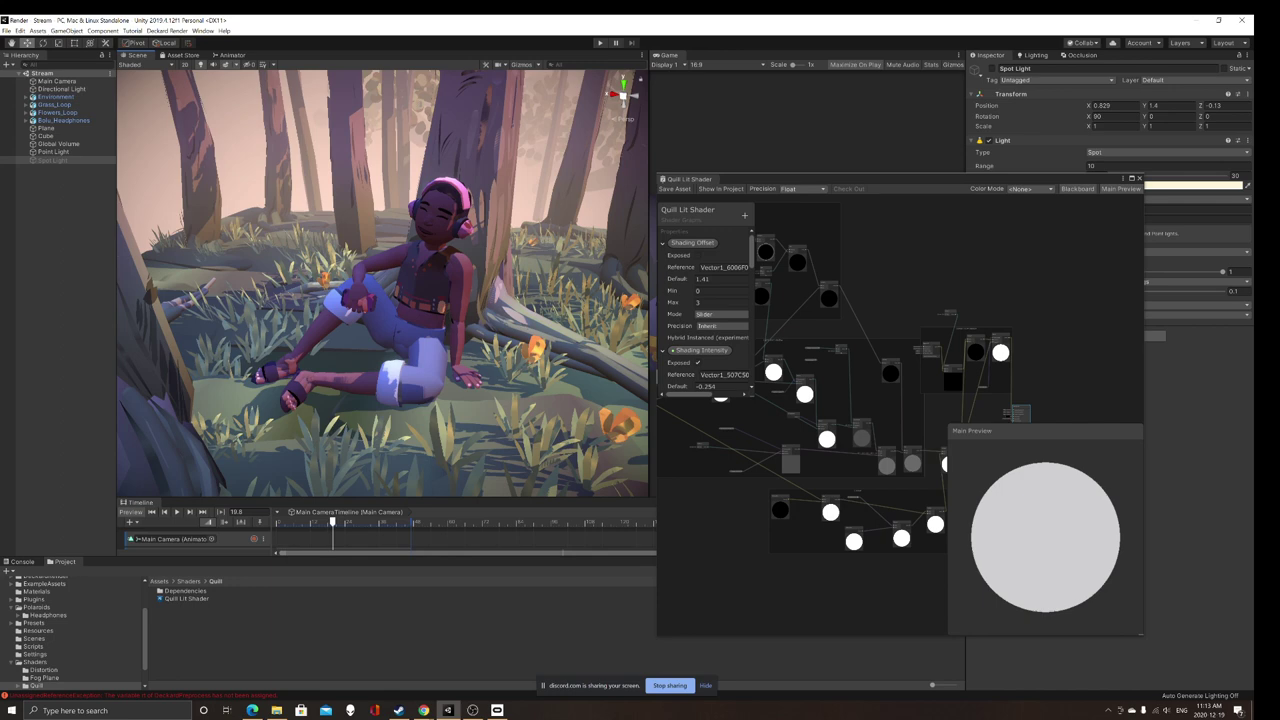
# Step: Move the shader graph window so that it no longer covers the Game view or the spot light's settings
pyautogui.moveTo(383, 283); pyautogui.dragTo(368, 312, button='right')
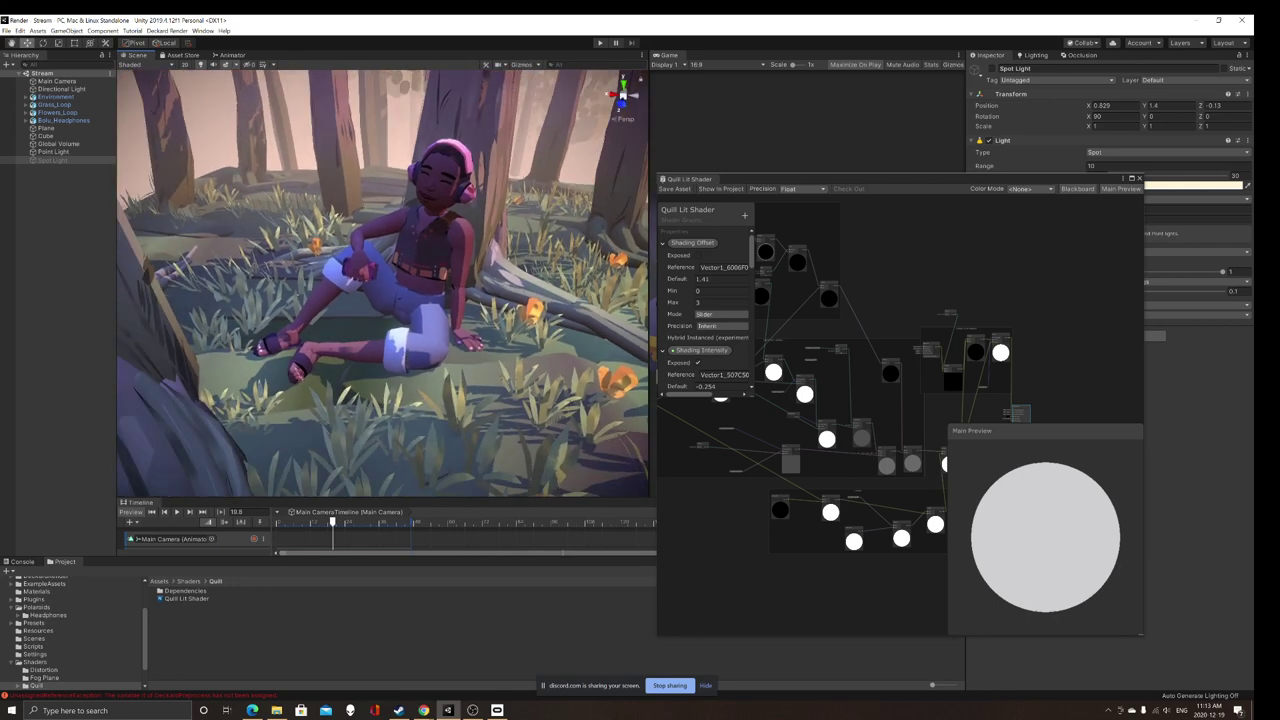
pyautogui.moveTo(368, 312); pyautogui.dragTo(374, 264, button='right')
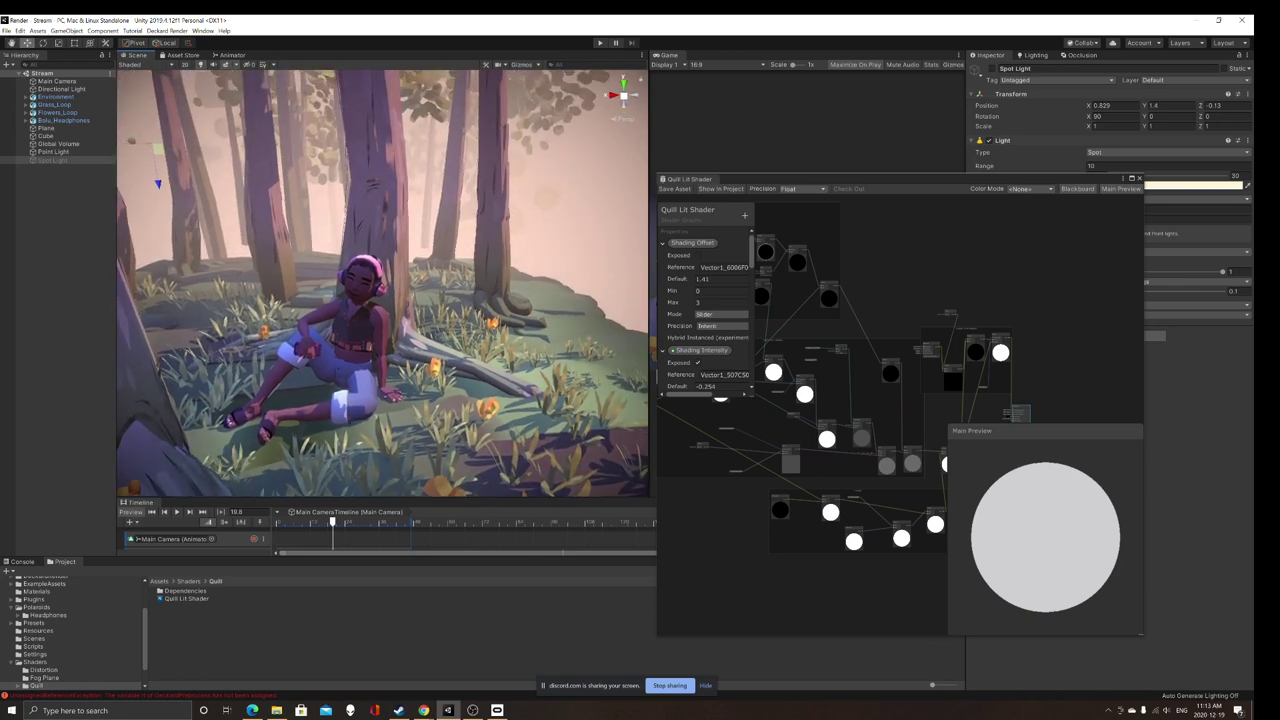
pyautogui.moveTo(733, 179); pyautogui.dragTo(755, 390)
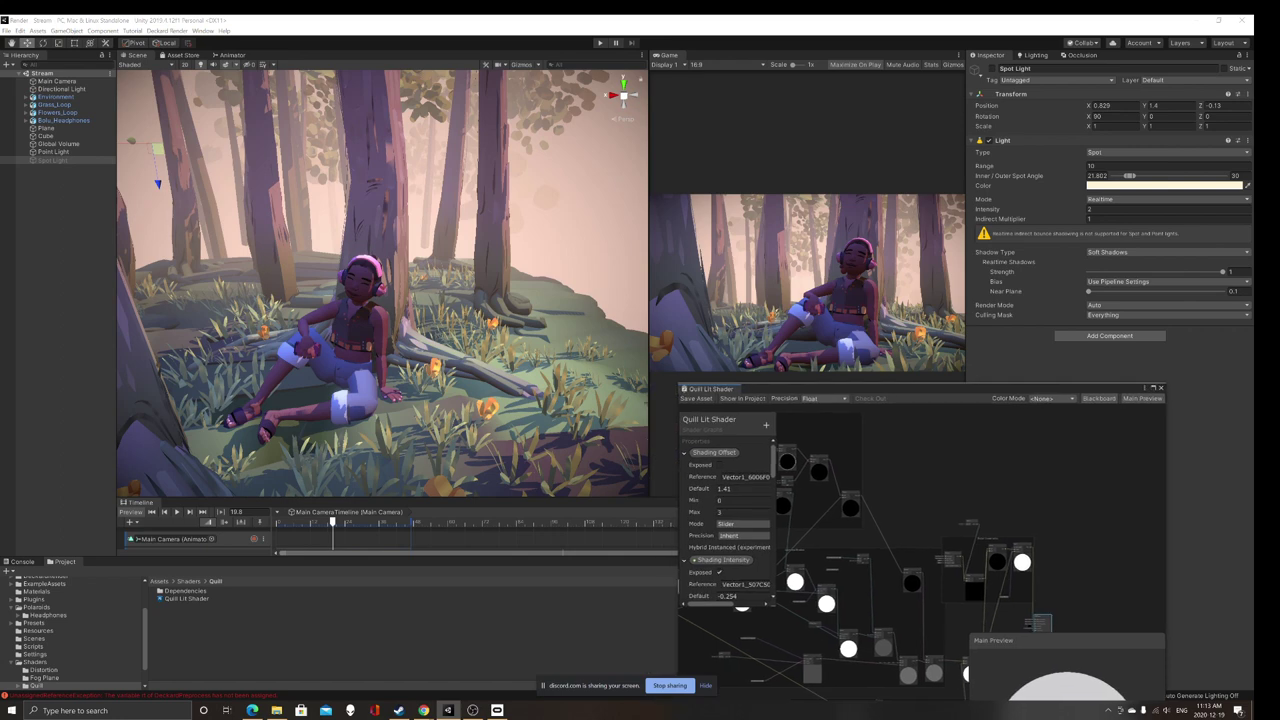
# Step: Examine the character's shading in the Scene view, comparing the full seated figure with close views of the face and torso
pyautogui.moveTo(390, 285); pyautogui.dragTo(358, 292, button='right')
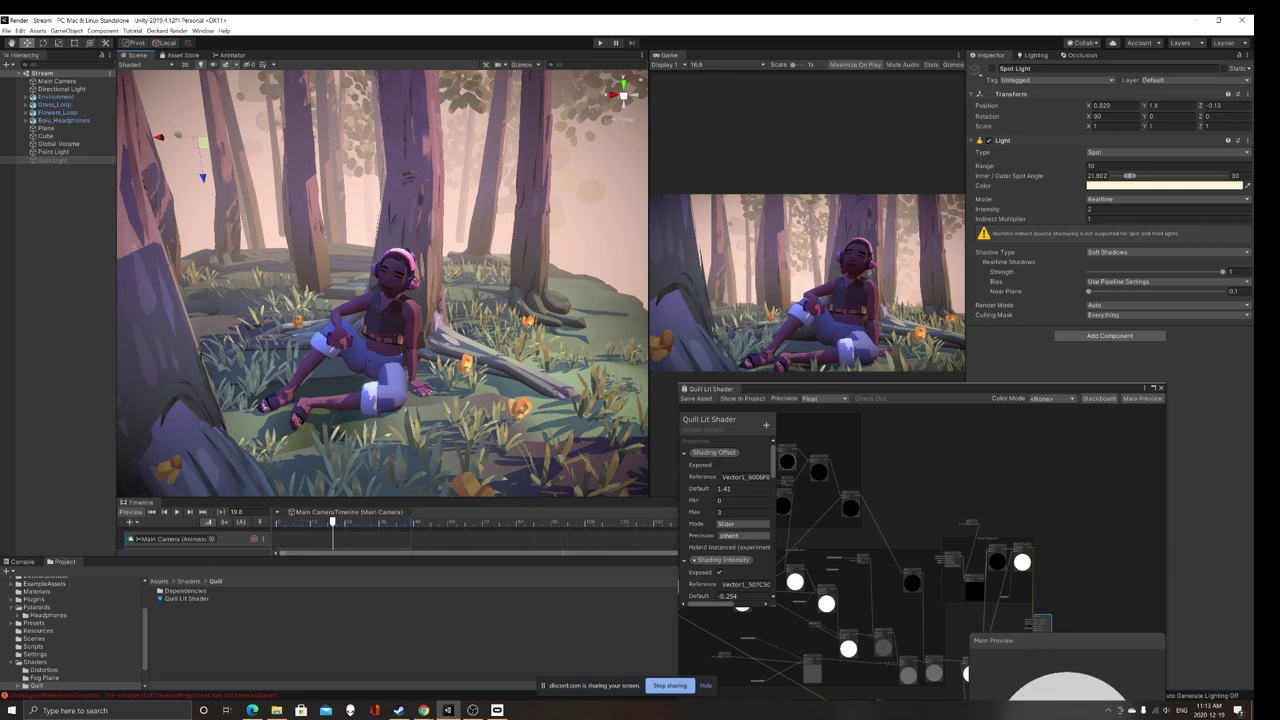
pyautogui.moveTo(380, 285); pyautogui.dragTo(372, 293, button='right')
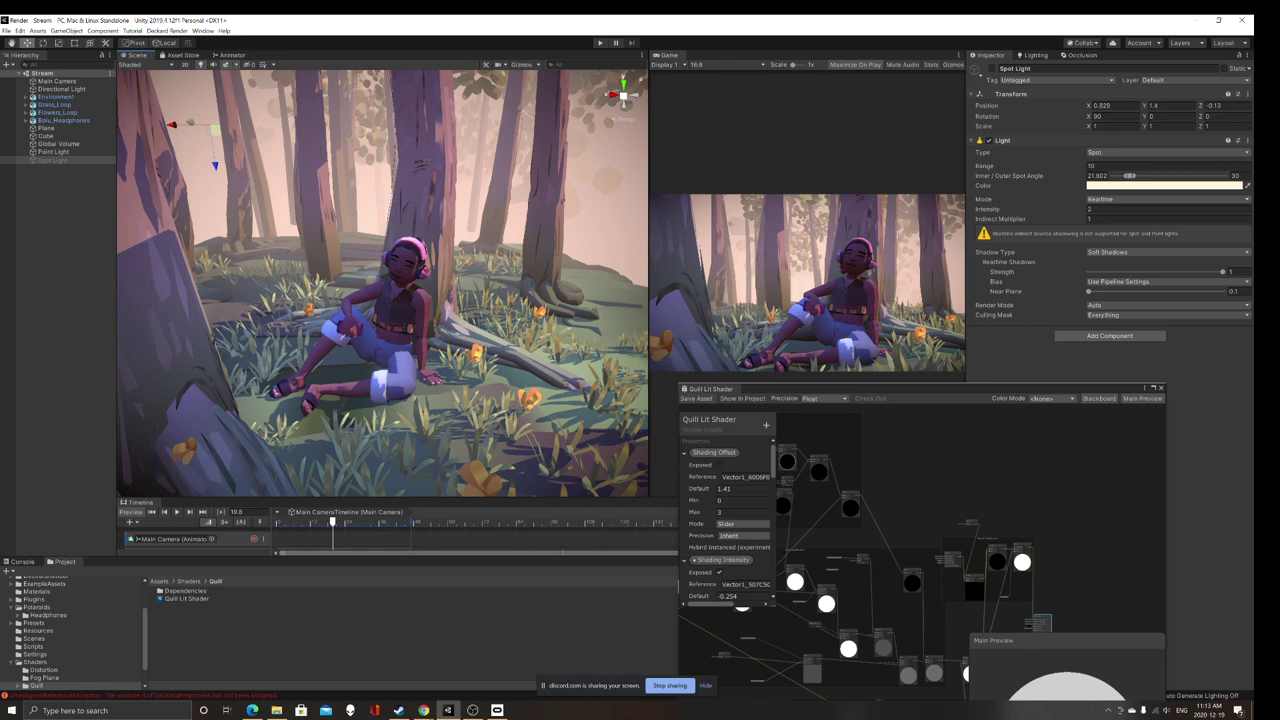
pyautogui.moveTo(385, 285)
pyautogui.mouseDown(button='right')
pyautogui.moveTo(362, 275)
pyautogui.moveTo(399, 298)
pyautogui.mouseUp(button='right')
pyautogui.scroll(4, 382, 283)
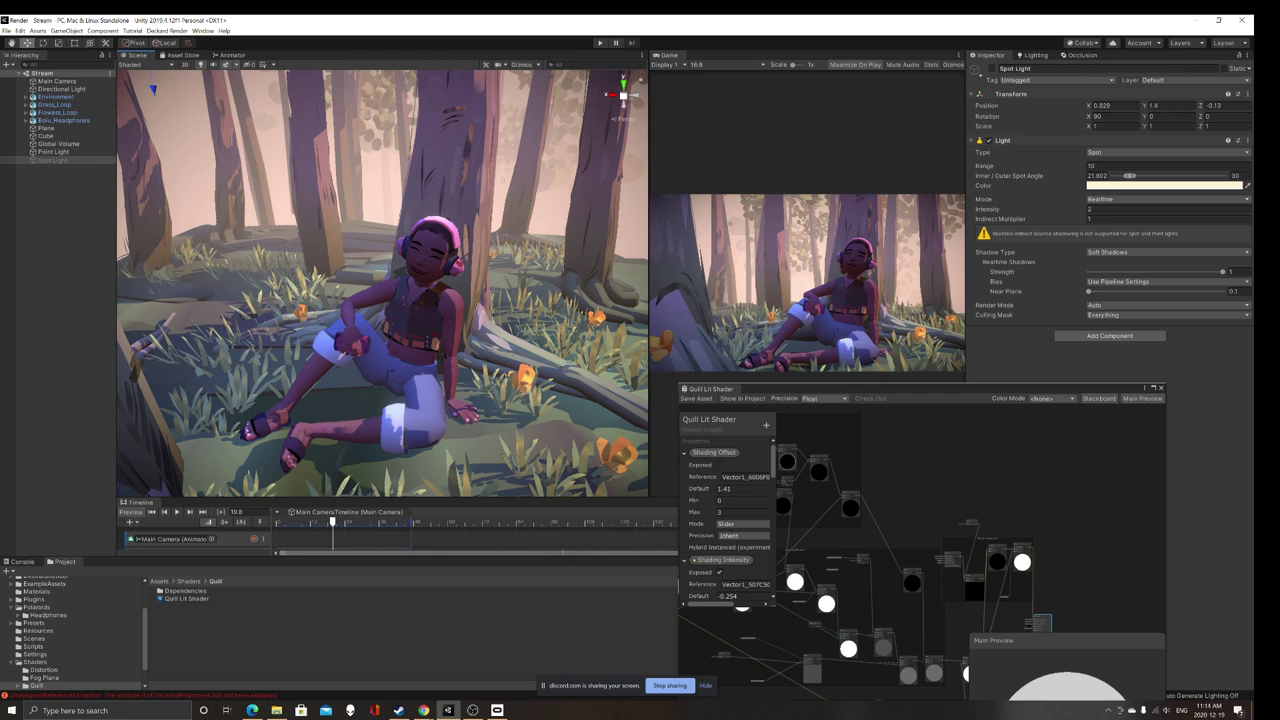
pyautogui.keyDown('alt'); pyautogui.moveTo(420, 280); pyautogui.dragTo(450, 275); pyautogui.keyUp('alt')
pyautogui.scroll(5, 370, 290)
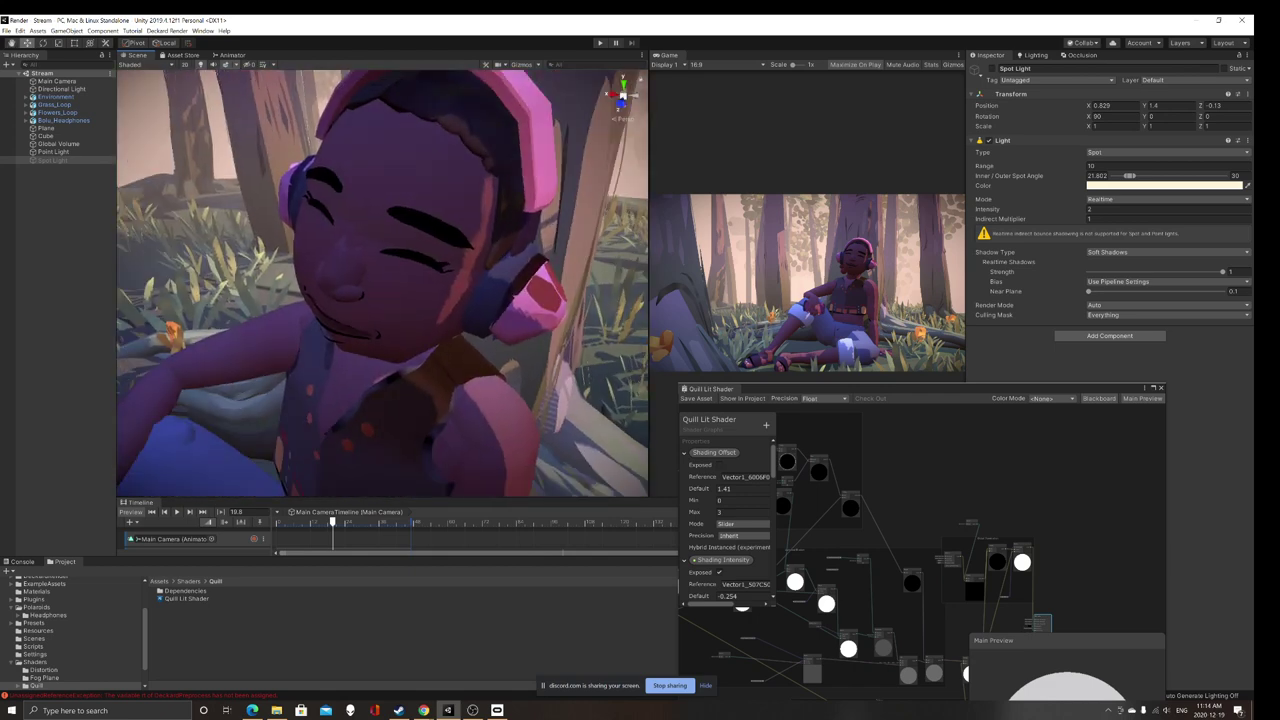
pyautogui.keyDown('alt'); pyautogui.moveTo(400, 310); pyautogui.dragTo(405, 235); pyautogui.keyUp('alt')
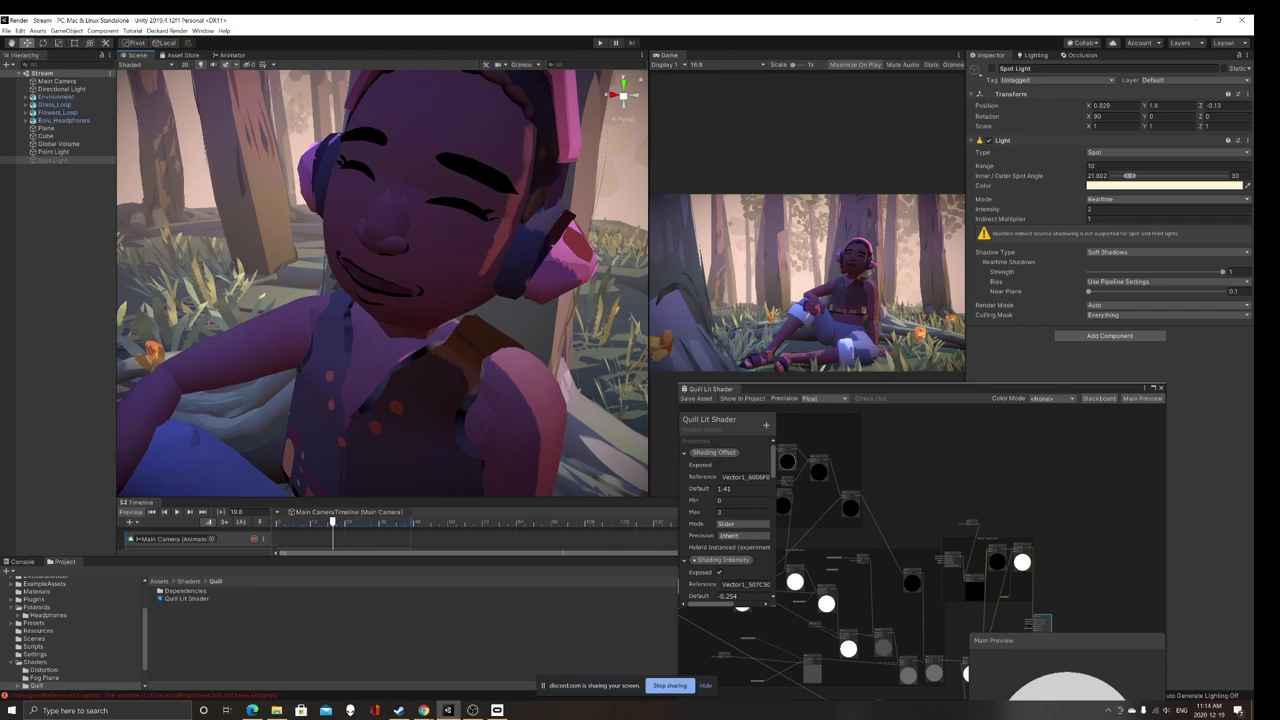
pyautogui.scroll(-5, 383, 283)
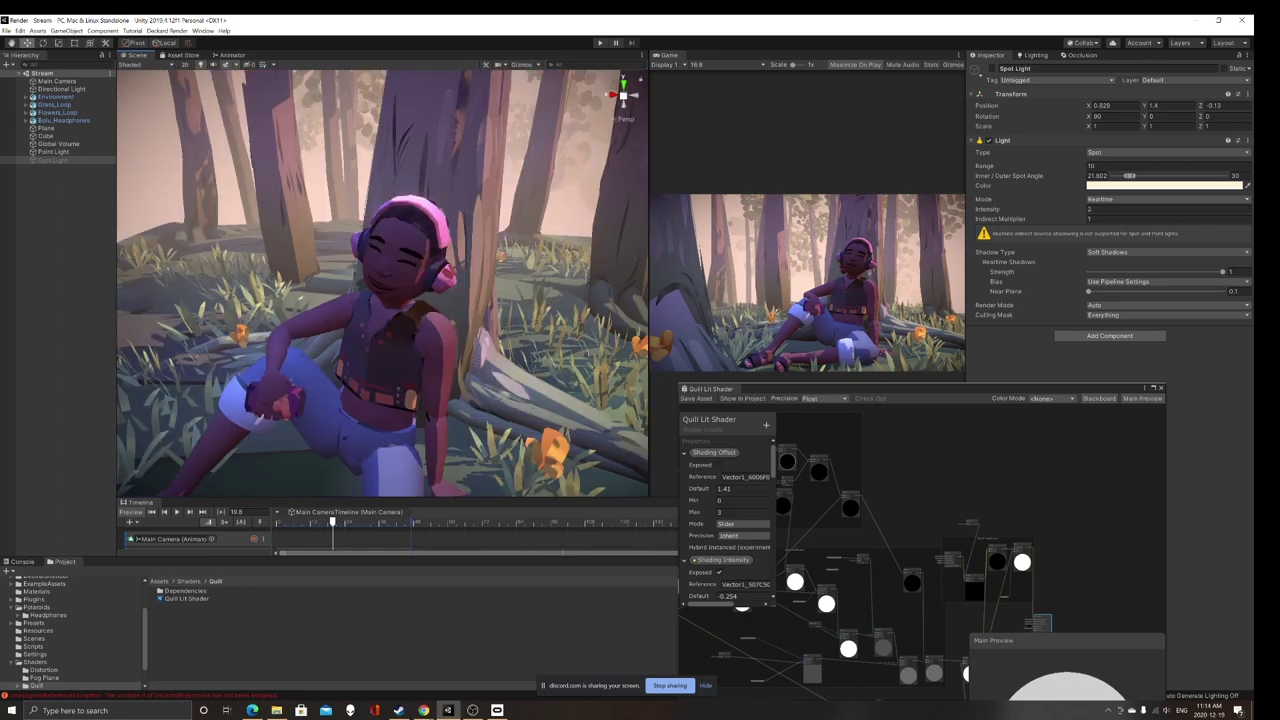
pyautogui.moveTo(383, 283); pyautogui.dragTo(340, 298, button='right')
pyautogui.scroll(-4, 383, 283)
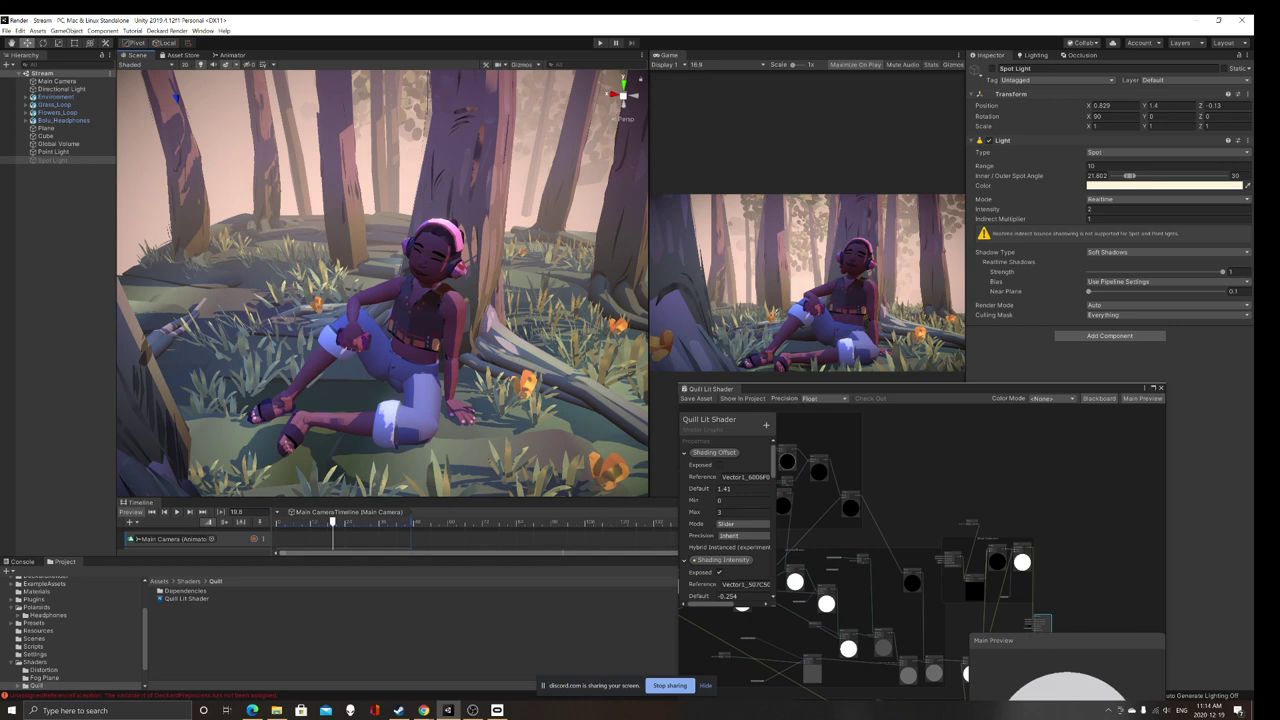
pyautogui.moveTo(340, 298); pyautogui.dragTo(362, 314, button='right')
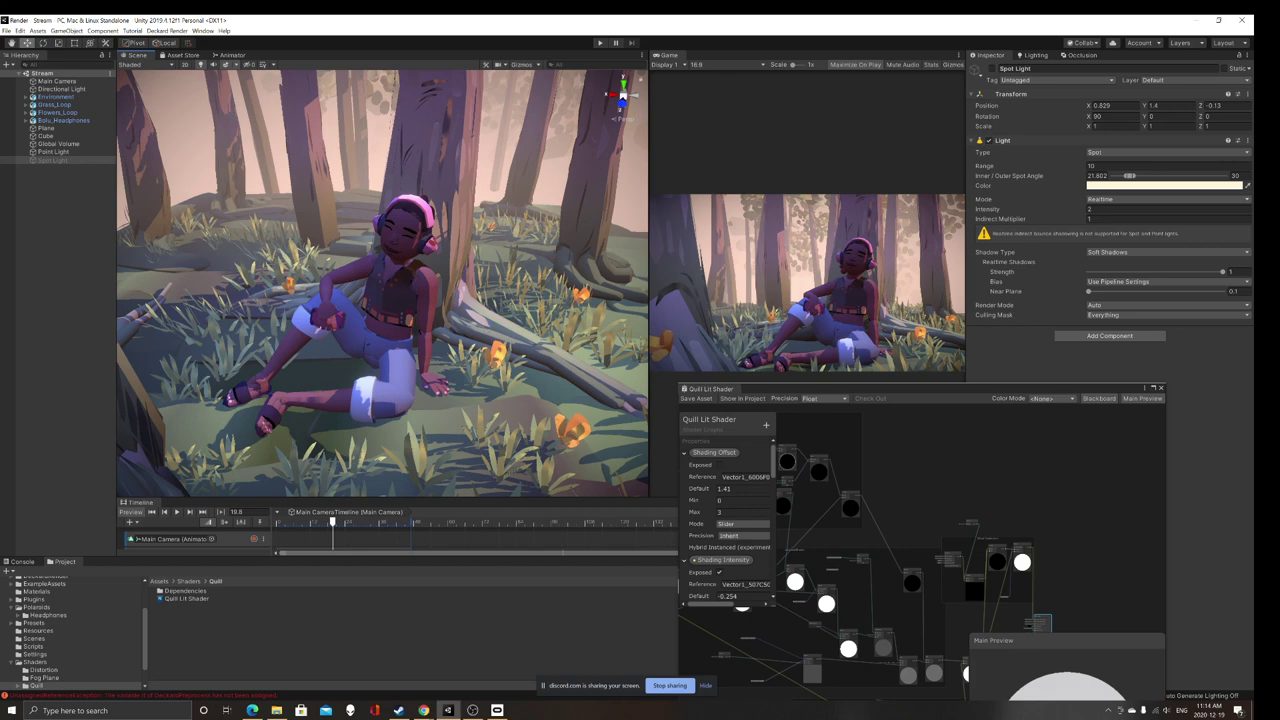
pyautogui.moveTo(380, 290); pyautogui.dragTo(359, 290, button='right')
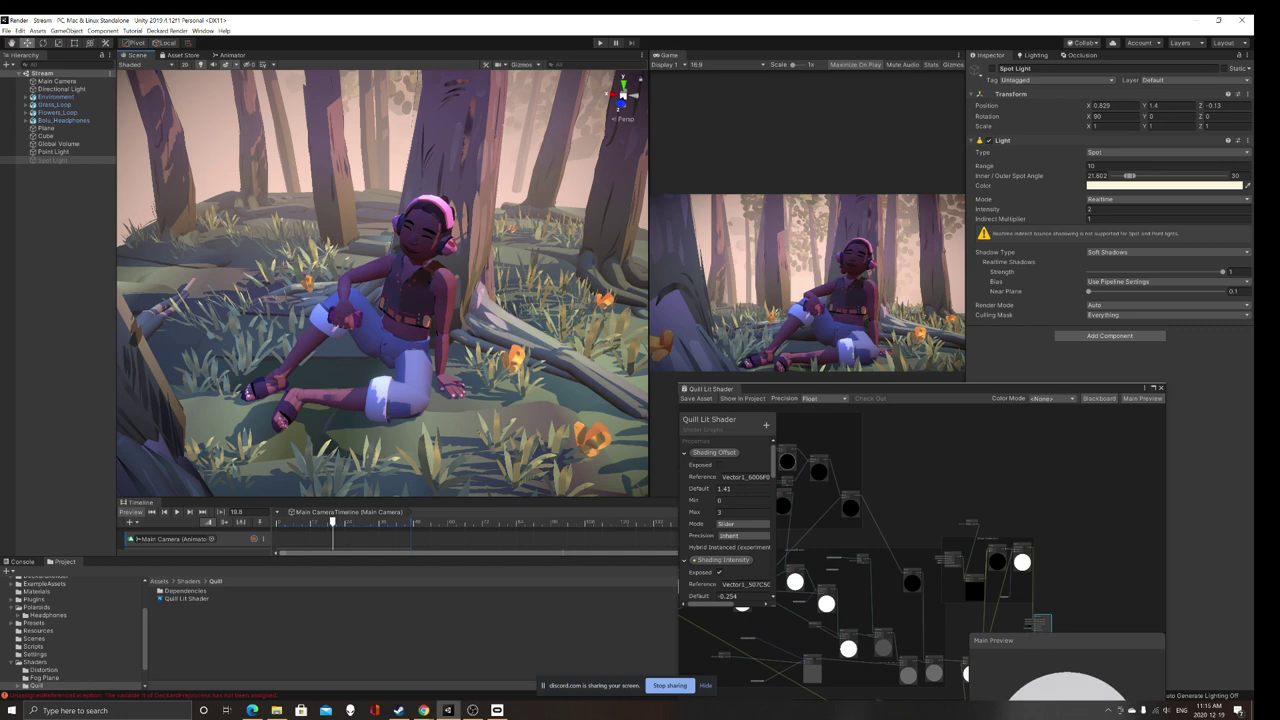
pyautogui.moveTo(382, 283)
pyautogui.keyDown('alt'); pyautogui.mouseDown()
pyautogui.moveTo(440, 270)
pyautogui.moveTo(360, 288)
pyautogui.mouseUp(); pyautogui.keyUp('alt')
pyautogui.scroll(4, 382, 283)
pyautogui.scroll(5, 382, 283)
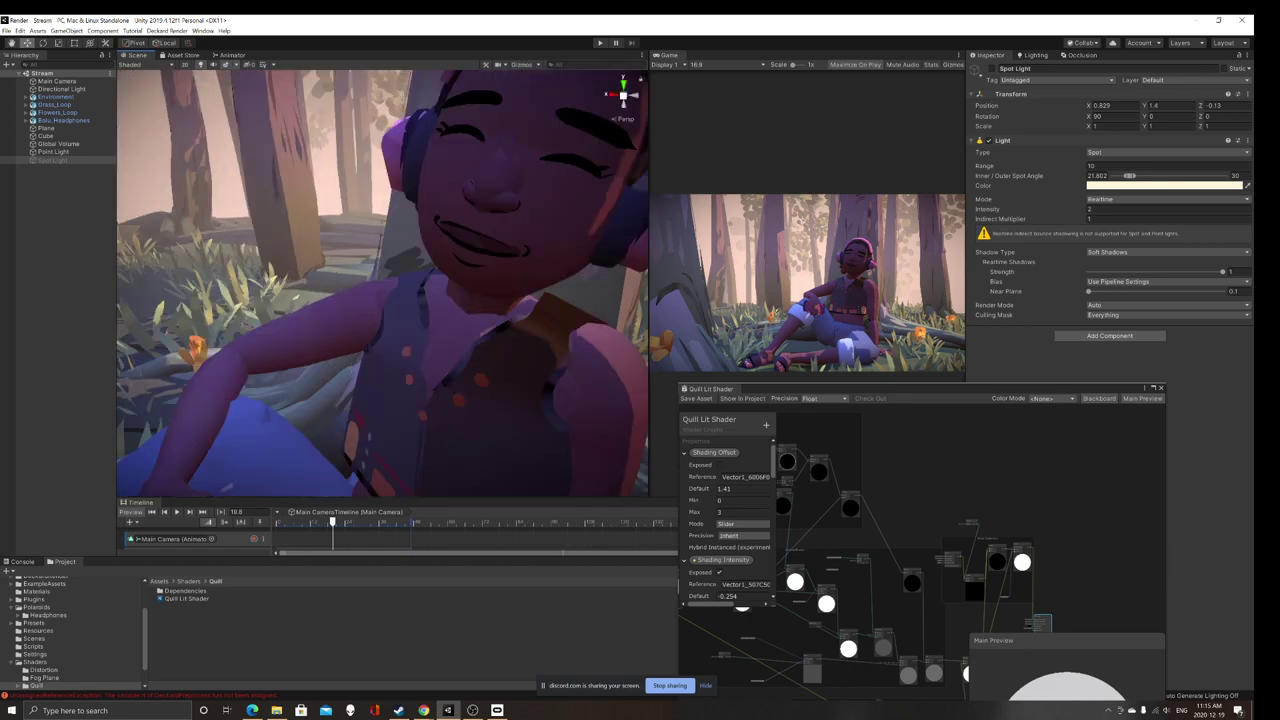
pyautogui.scroll(-5, 382, 283)
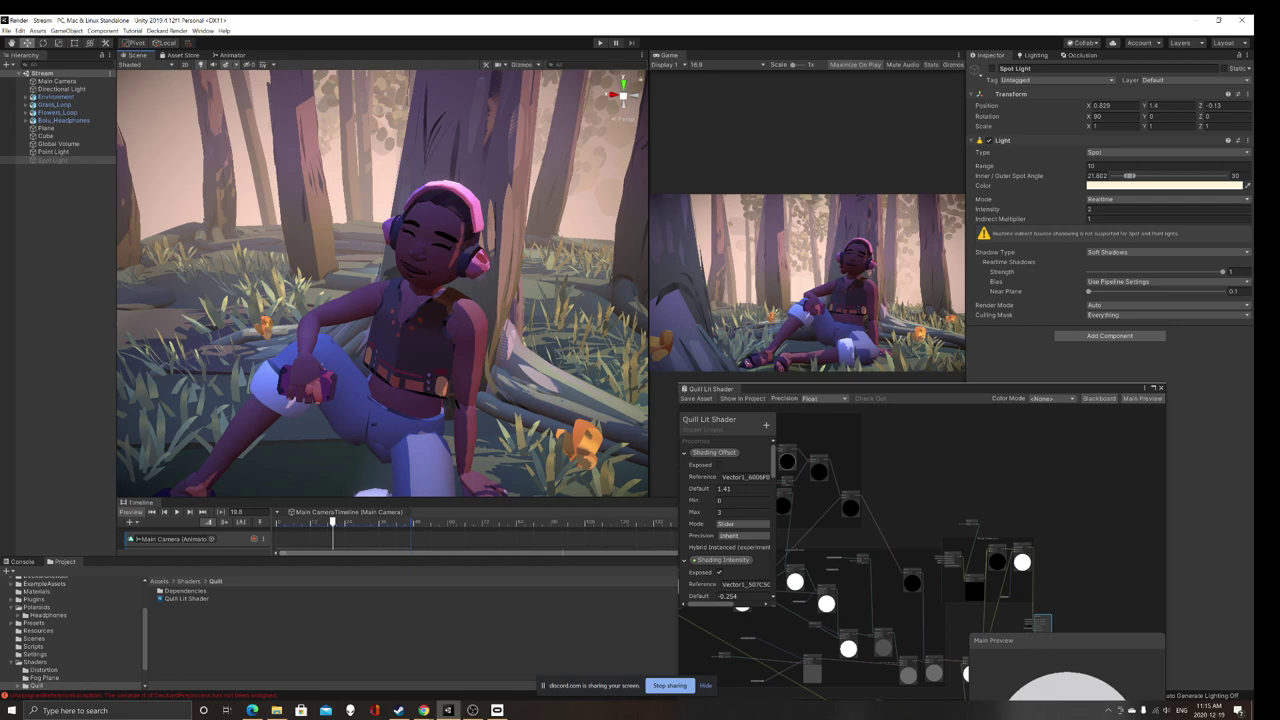
# Step: Select the character's body mesh and move the shader graph window off its Stream material properties
pyautogui.click(418, 325)
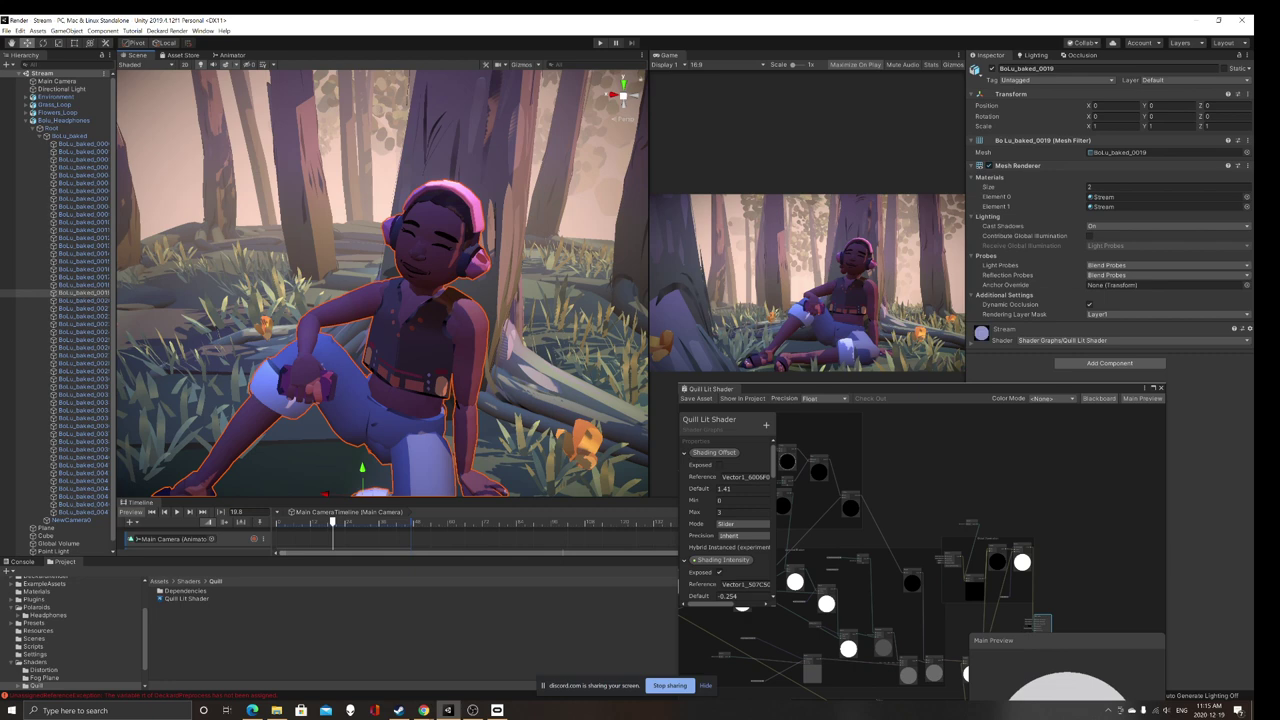
pyautogui.moveTo(740, 388); pyautogui.dragTo(592, 401)
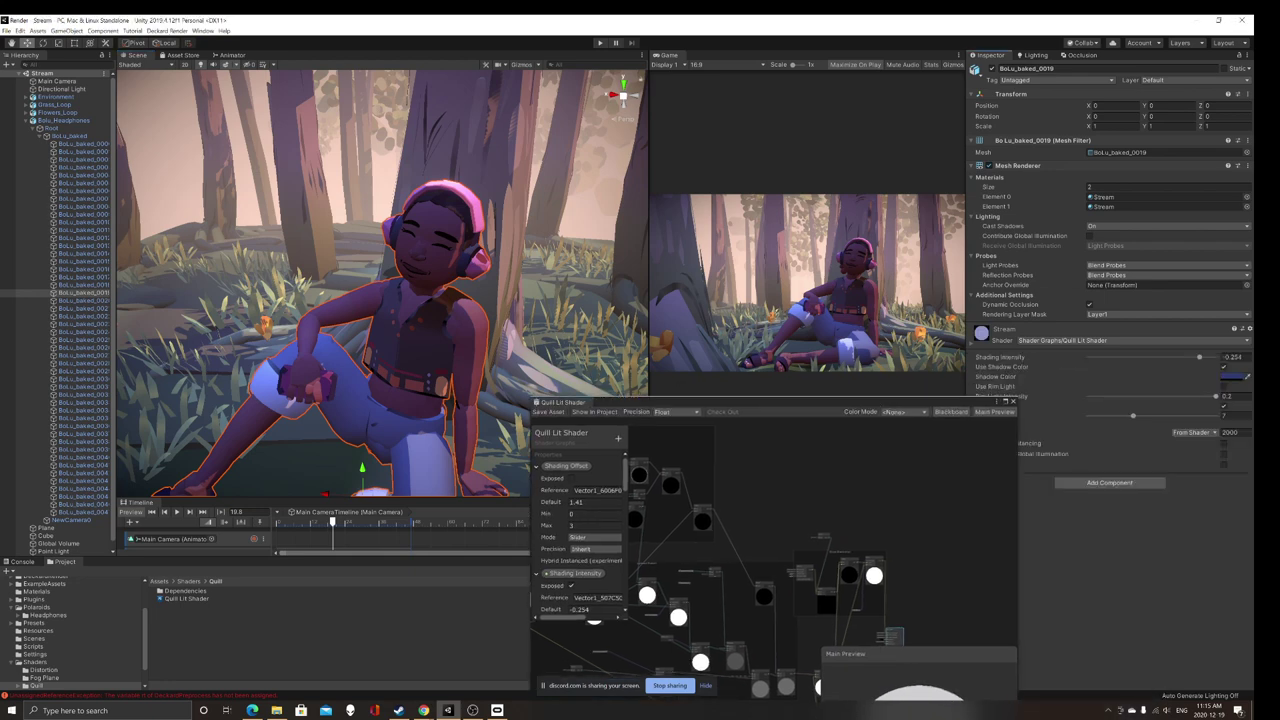
pyautogui.moveTo(592, 401); pyautogui.dragTo(515, 444)
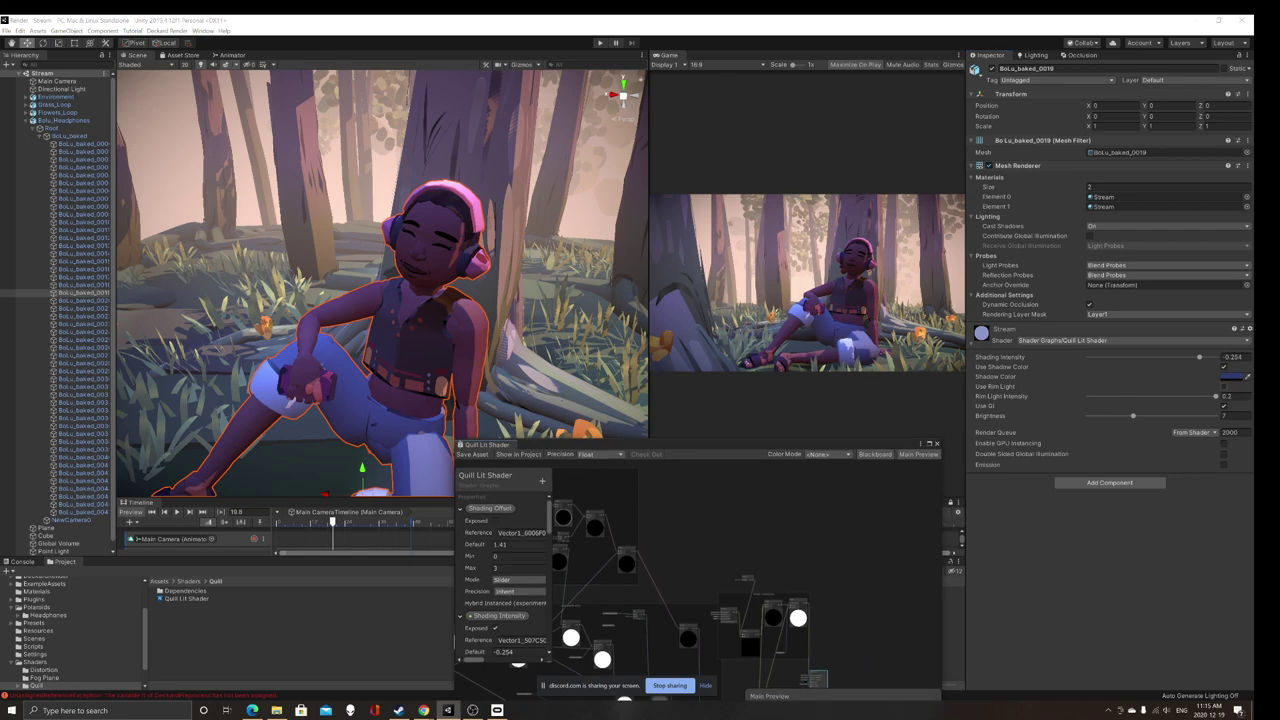
# Step: Enable Use Rim Light on the Stream material, collapse the character's hierarchy group, and clear the selection
pyautogui.click(1224, 387)
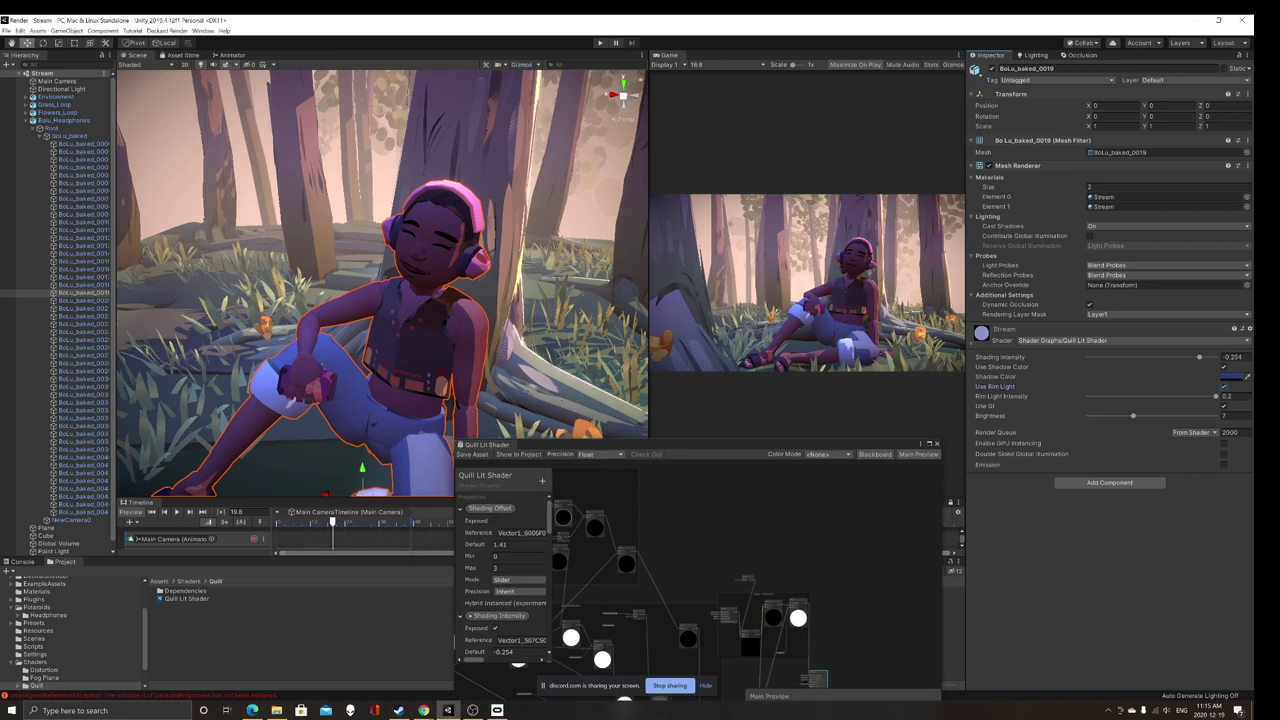
pyautogui.click(27, 120)
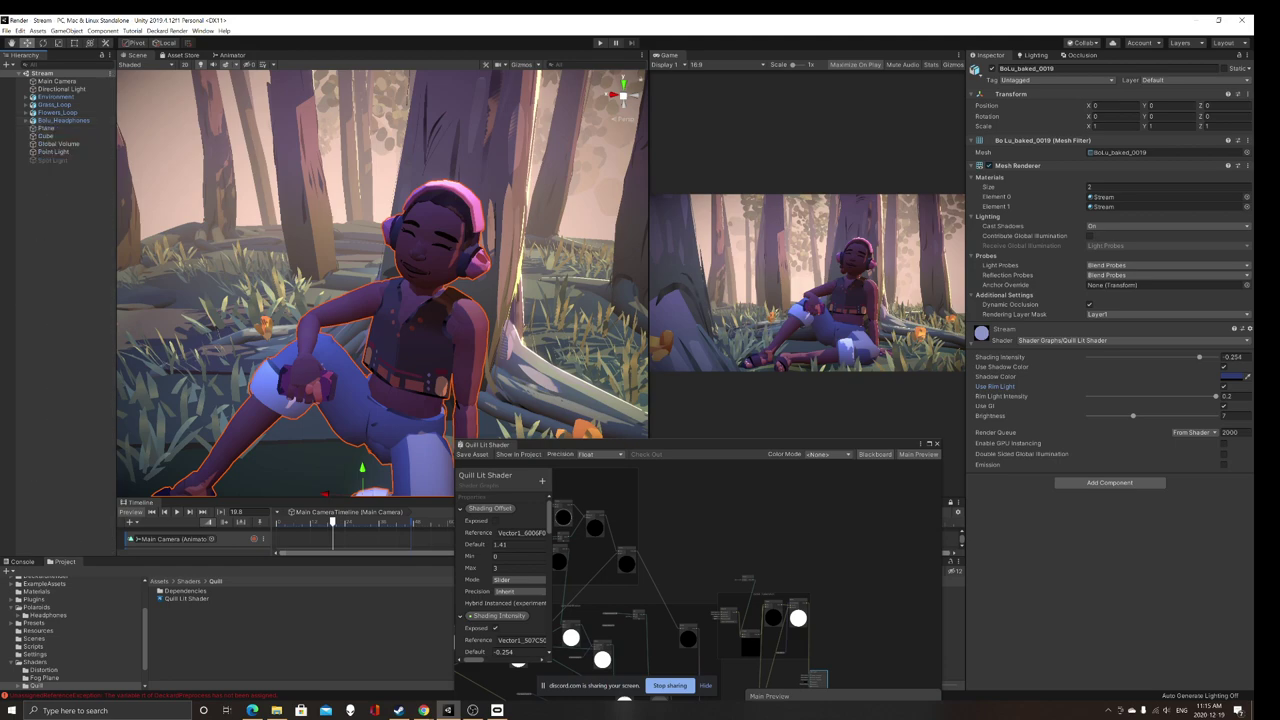
pyautogui.click(60, 260)
# Step: Examine the rim lighting on the character's face and headphones up close from several angles
pyautogui.keyDown('alt'); pyautogui.moveTo(300, 290); pyautogui.dragTo(380, 287); pyautogui.keyUp('alt')
pyautogui.scroll(5, 382, 282)
pyautogui.scroll(-3, 382, 282)
pyautogui.moveTo(555, 297); pyautogui.dragTo(561, 299, button='right')
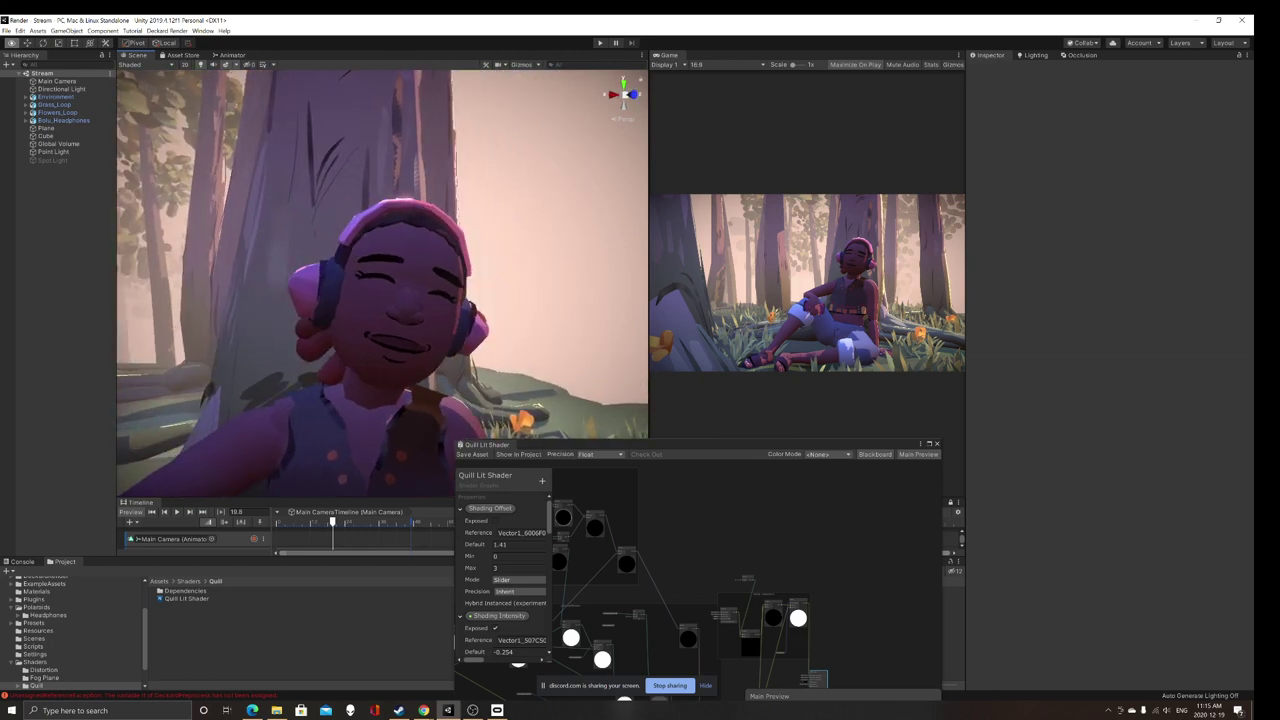
pyautogui.keyDown('alt'); pyautogui.moveTo(400, 288); pyautogui.dragTo(310, 288); pyautogui.keyUp('alt')
pyautogui.moveTo(585, 307); pyautogui.dragTo(597, 311, button='right')
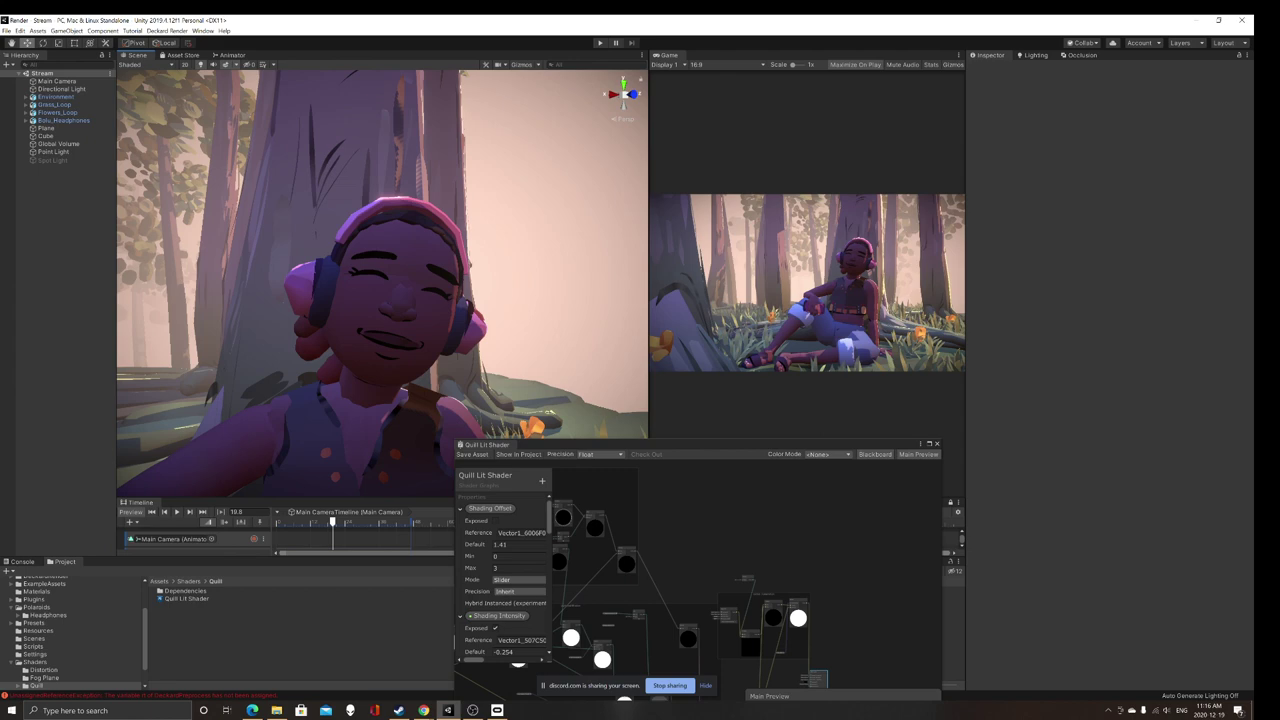
# Step: Widen the Game view and reframe the Scene view to show the seated character within the forest set
pyautogui.moveTo(649, 280); pyautogui.dragTo(545, 280)
pyautogui.moveTo(420, 285); pyautogui.dragTo(345, 285, button='right')
pyautogui.scroll(-5, 345, 285)
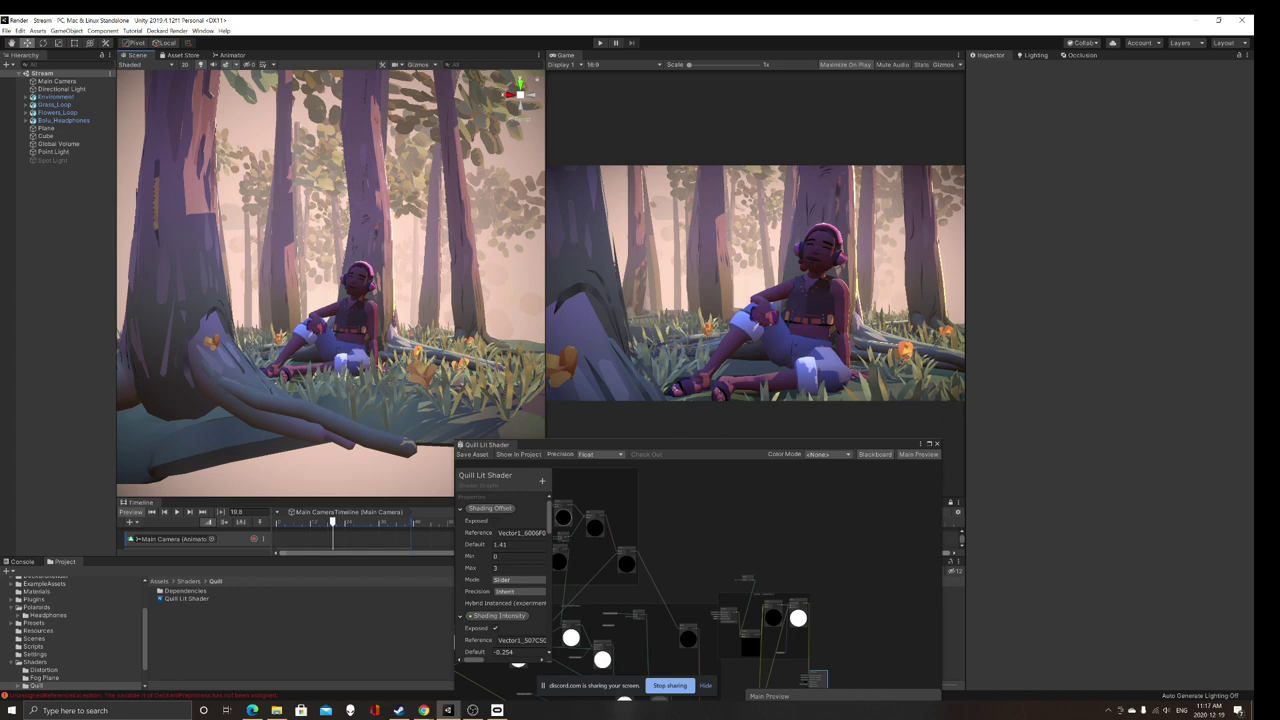
pyautogui.moveTo(330, 300); pyautogui.dragTo(311, 268, button='middle')
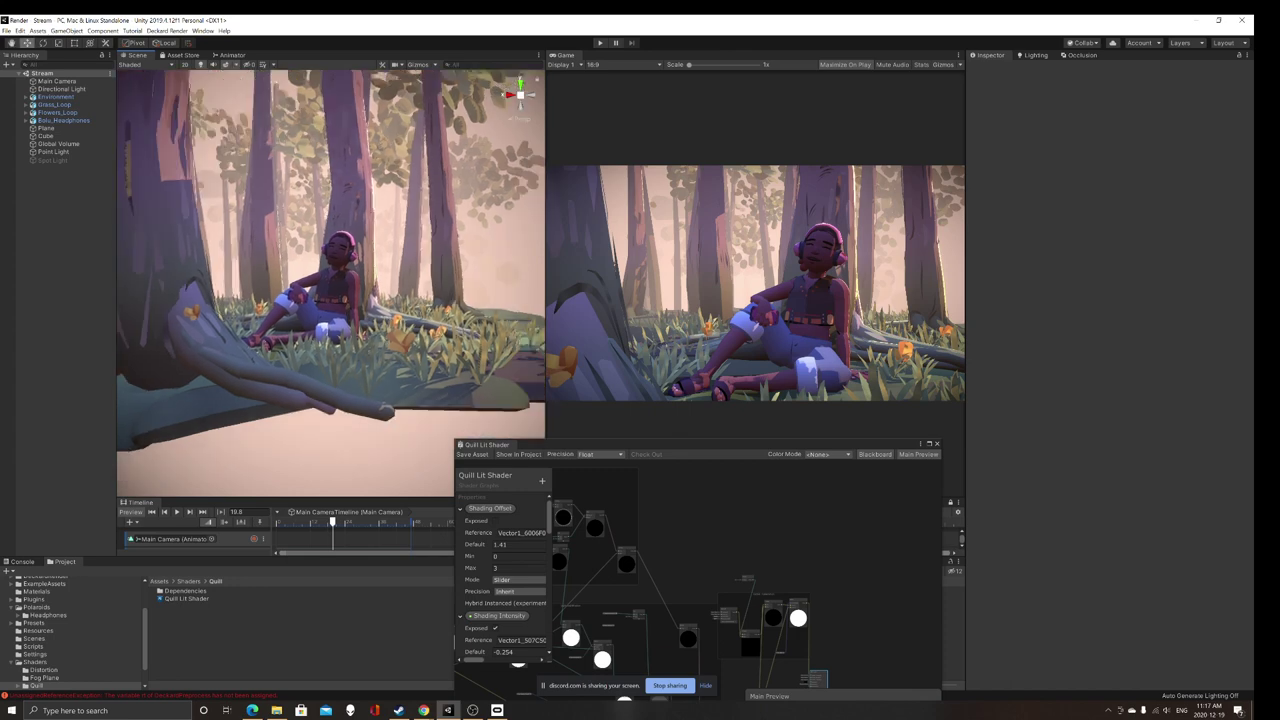
# Step: Add a new 3D cube to the Stream scene
pyautogui.rightClick(42, 237)
pyautogui.moveTo(80, 330)
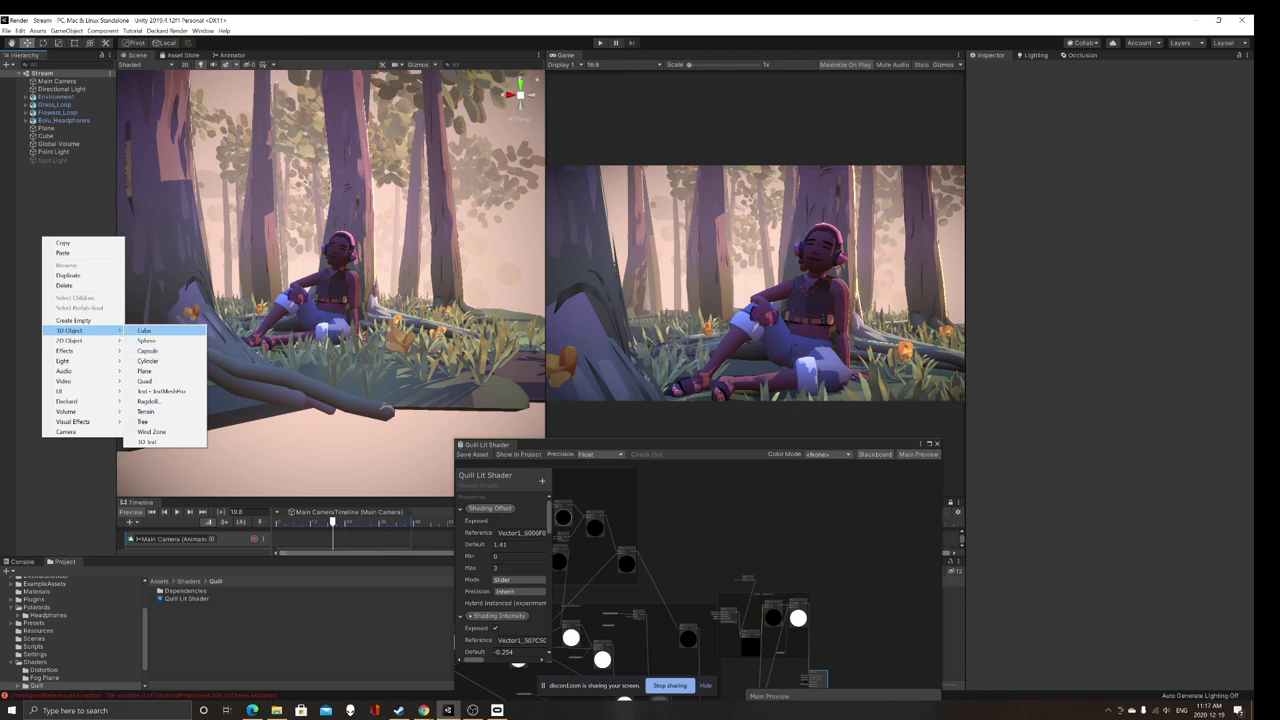
pyautogui.click(144, 330)
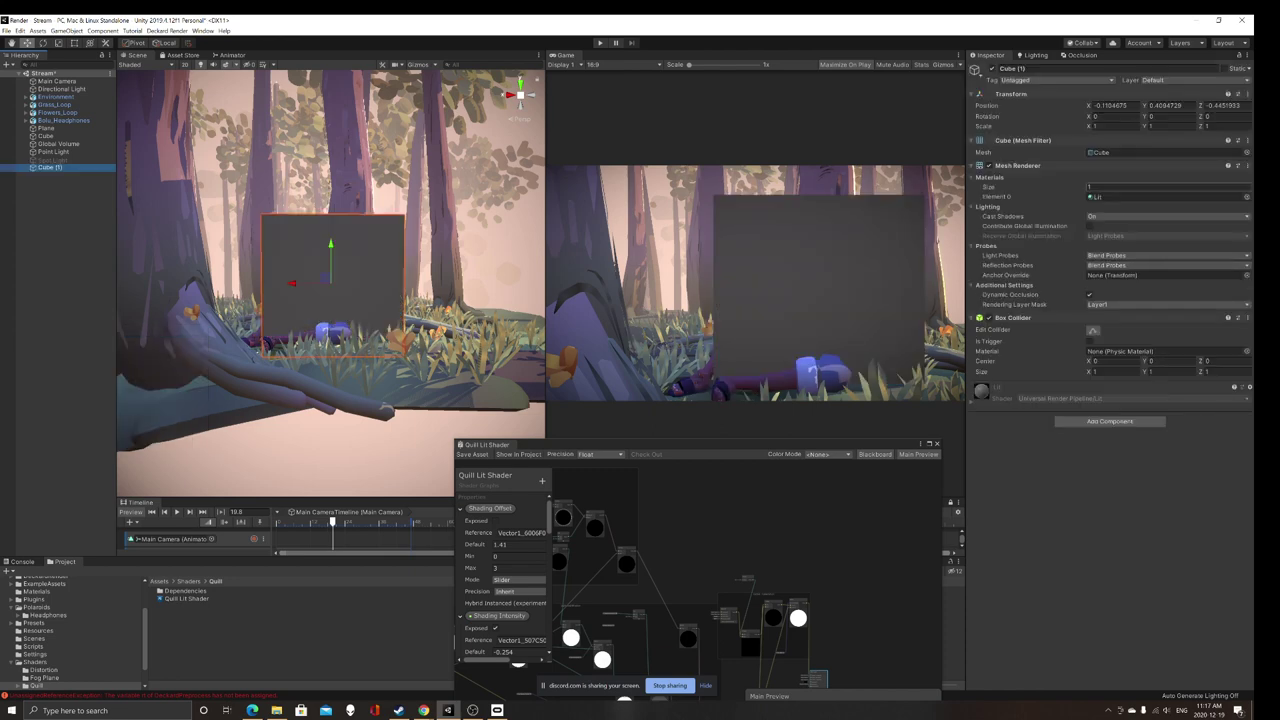
# Step: Assign the PaintBrush_Mat material to the new cube
pyautogui.click(1245, 196)
pyautogui.scroll(1, 920, 380)
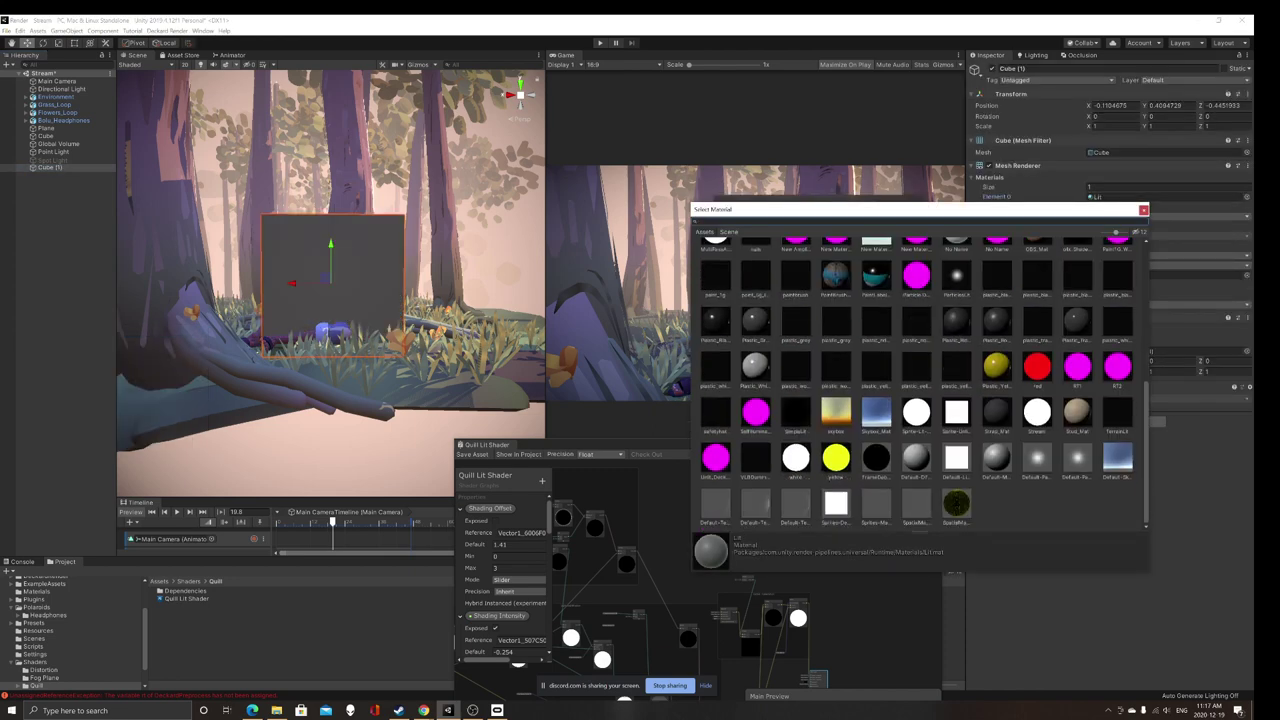
pyautogui.click(836, 364)
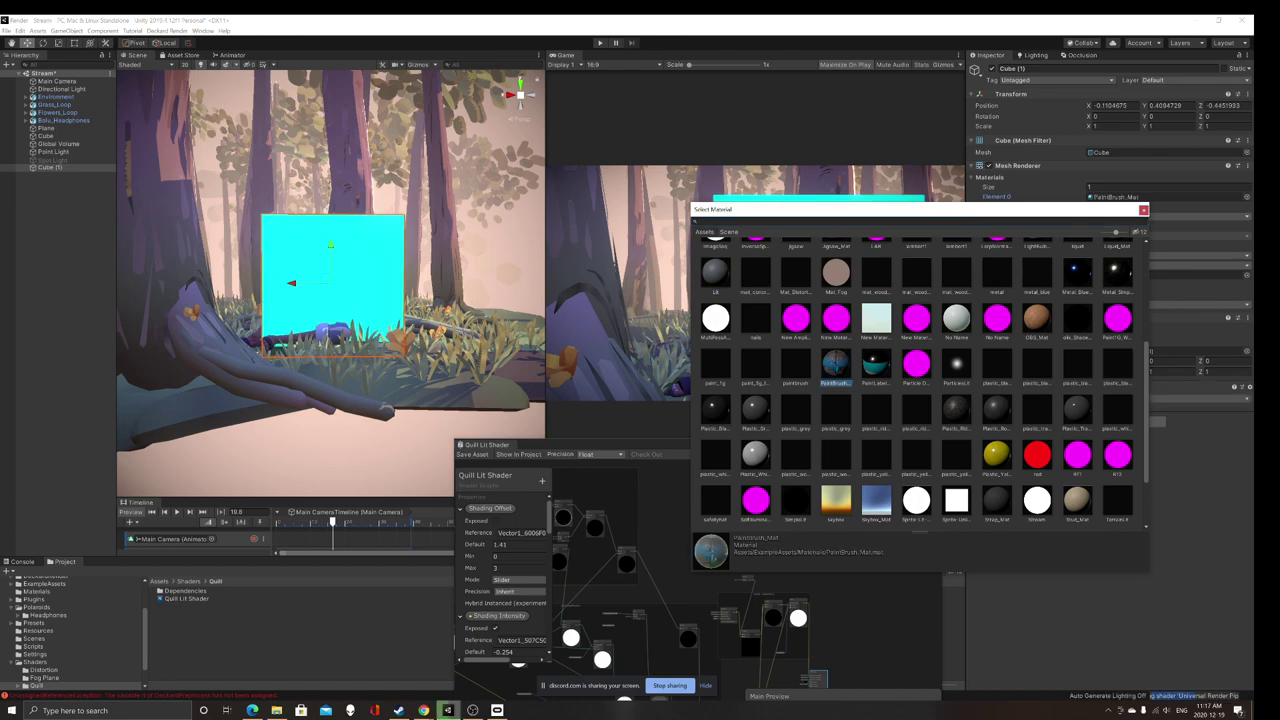
pyautogui.click(1144, 210)
# Step: Move the cube along Z to 0.453 and set the X tiling of its PaintBrush_Mat material to -0.28
pyautogui.moveTo(340, 300); pyautogui.dragTo(342, 262, button='right')
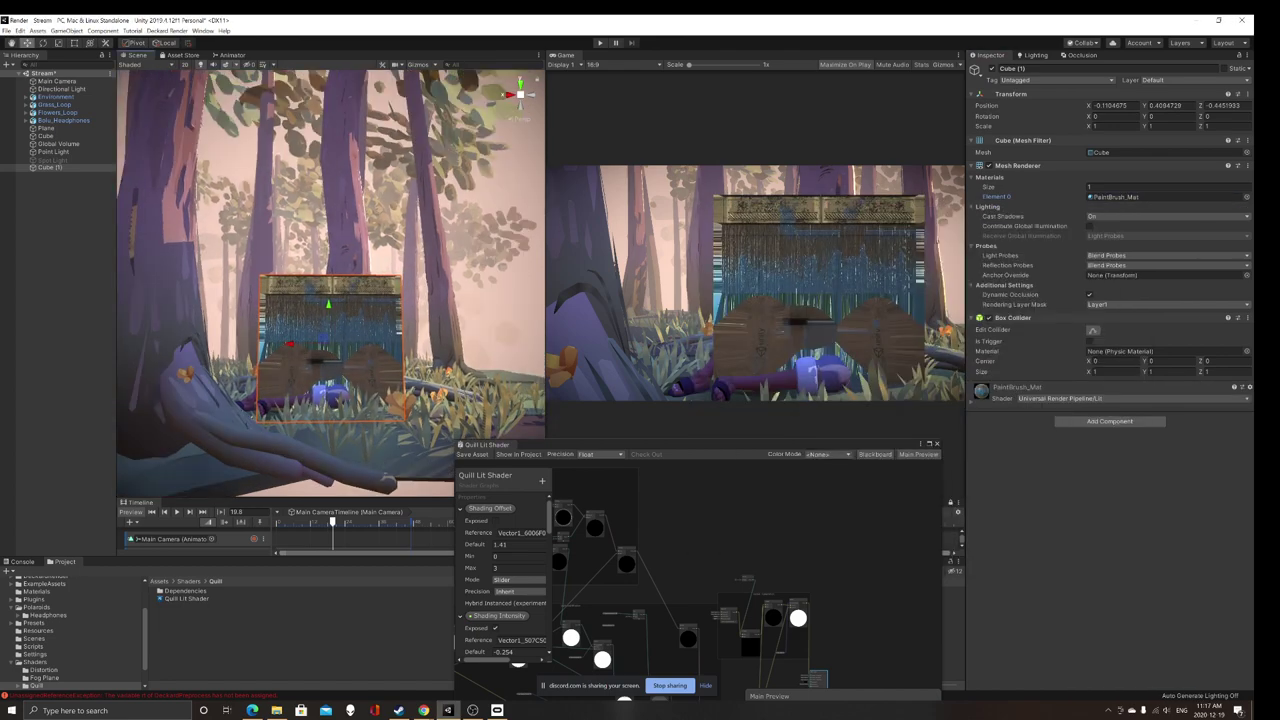
pyautogui.keyDown('alt'); pyautogui.moveTo(400, 290); pyautogui.dragTo(200, 315); pyautogui.keyUp('alt')
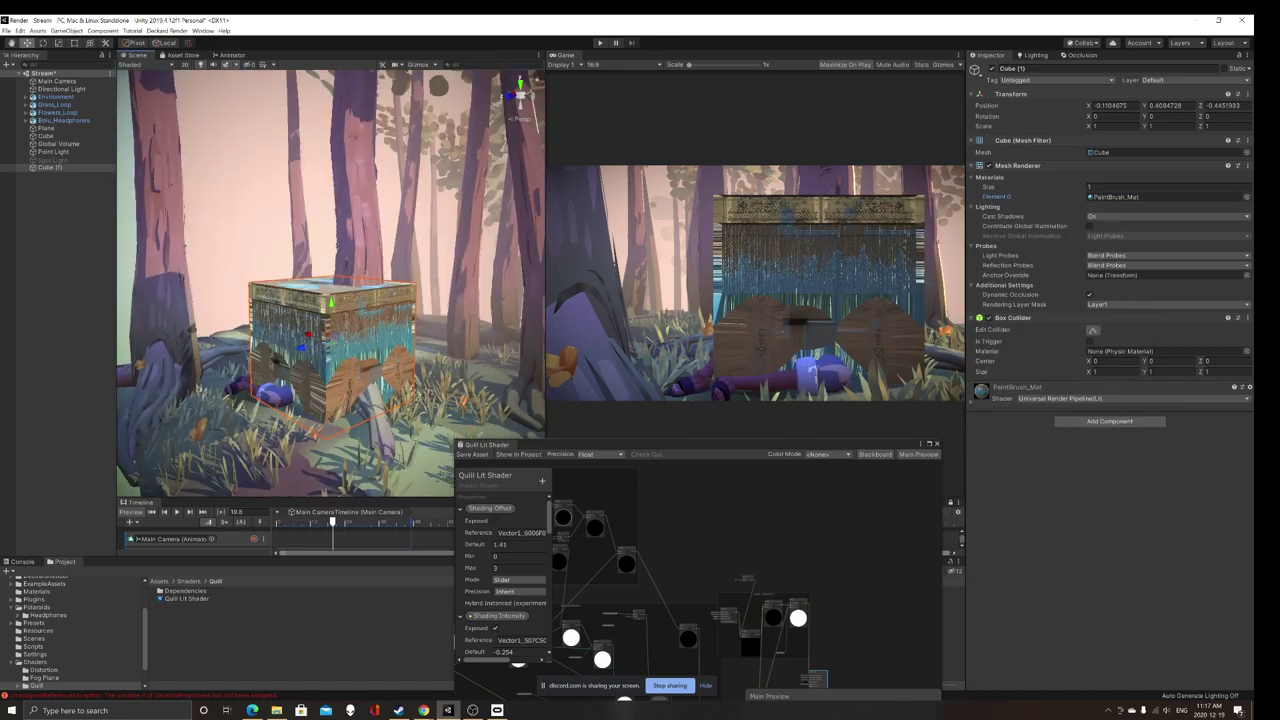
pyautogui.moveTo(302, 347); pyautogui.dragTo(198, 371)
pyautogui.click(971, 401)
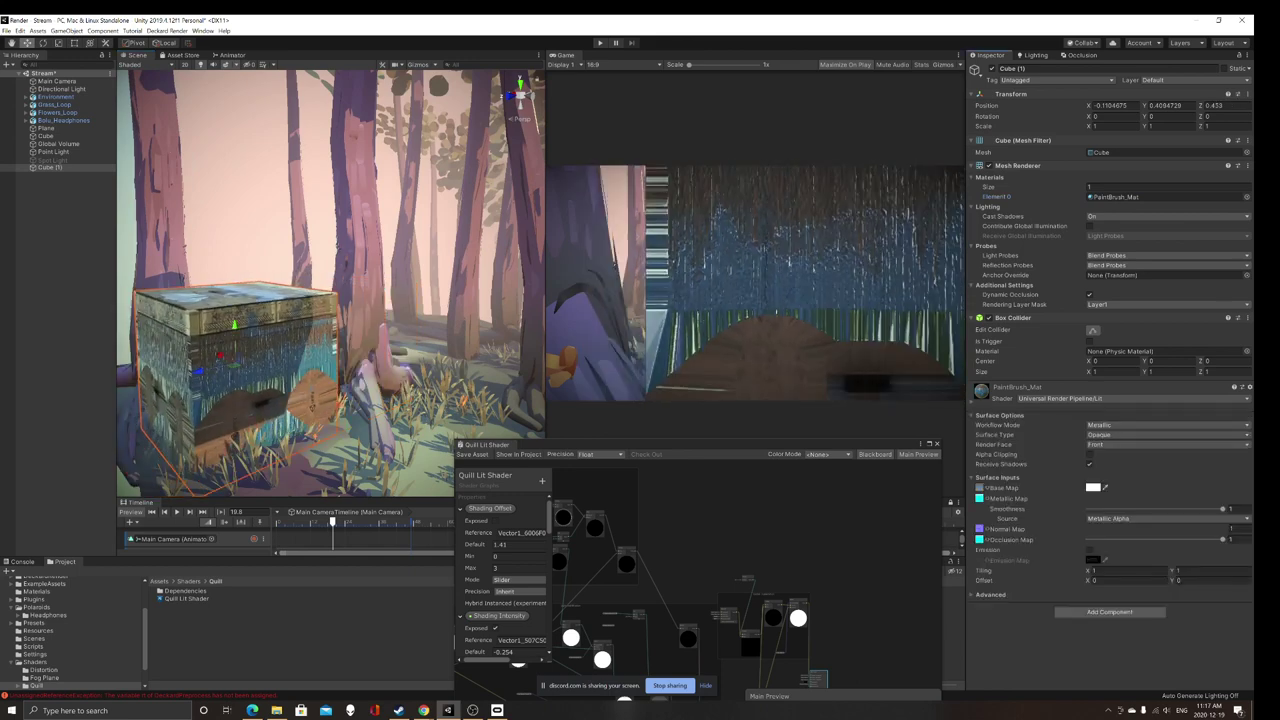
pyautogui.moveTo(1088, 571); pyautogui.dragTo(1060, 571)
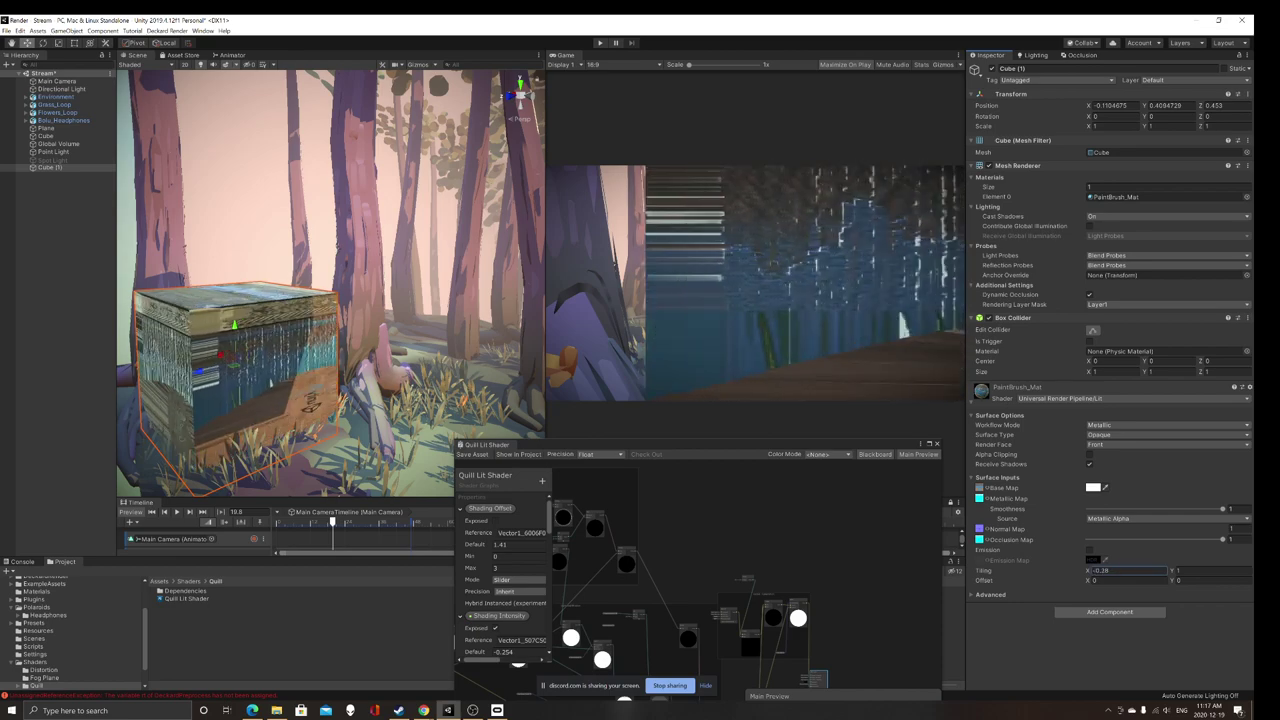
# Step: Move the cube beside the character, to about X -1.55, Y 0.70, Z -1.55
pyautogui.scroll(-3, 220, 350)
pyautogui.keyDown('alt'); pyautogui.moveTo(170, 355); pyautogui.dragTo(361, 385); pyautogui.keyUp('alt')
pyautogui.keyDown('alt'); pyautogui.moveTo(190, 380); pyautogui.dragTo(212, 366); pyautogui.keyUp('alt')
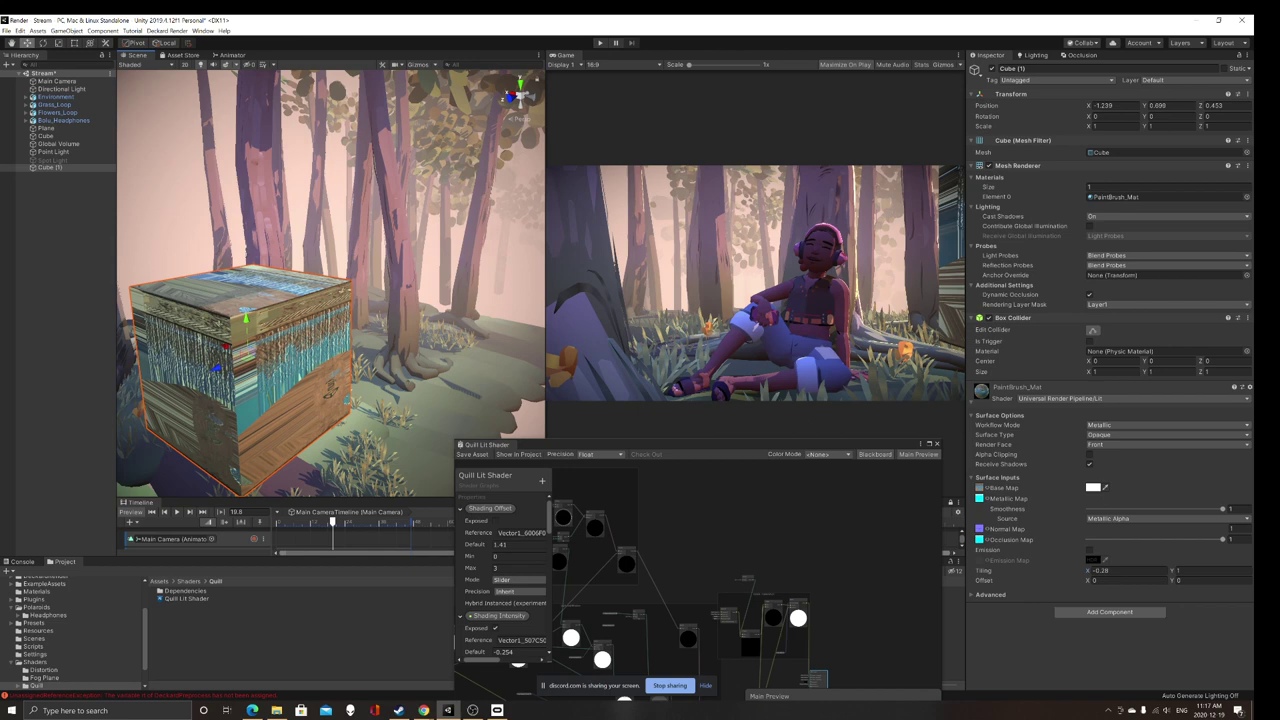
pyautogui.moveTo(226, 347); pyautogui.dragTo(452, 245)
# Step: Compare the textured cube with the painted scene and locate its PaintBrush_Mat material in the project's Materials folder
pyautogui.keyDown('alt'); pyautogui.moveTo(310, 312); pyautogui.dragTo(340, 320); pyautogui.keyUp('alt')
pyautogui.scroll(3, 368, 317)
pyautogui.scroll(-3, 368, 317)
pyautogui.scroll(3, 368, 317)
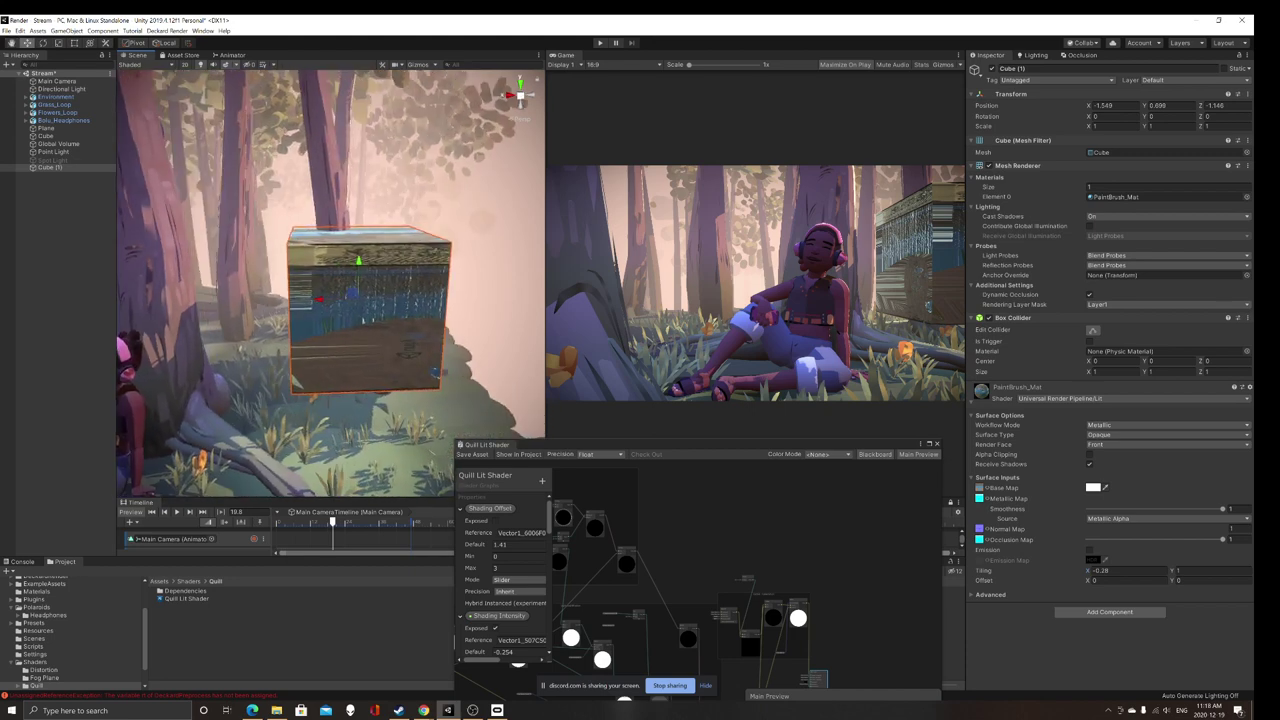
pyautogui.scroll(-2, 340, 320)
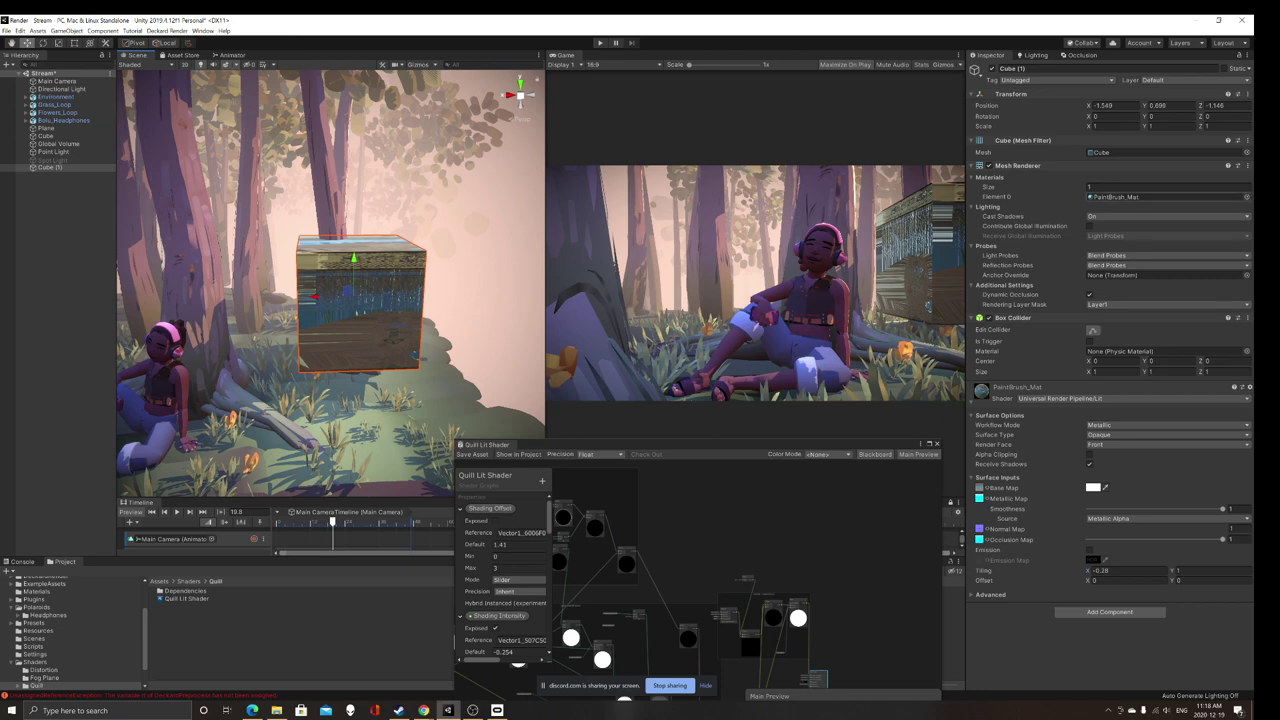
pyautogui.click(1130, 197)
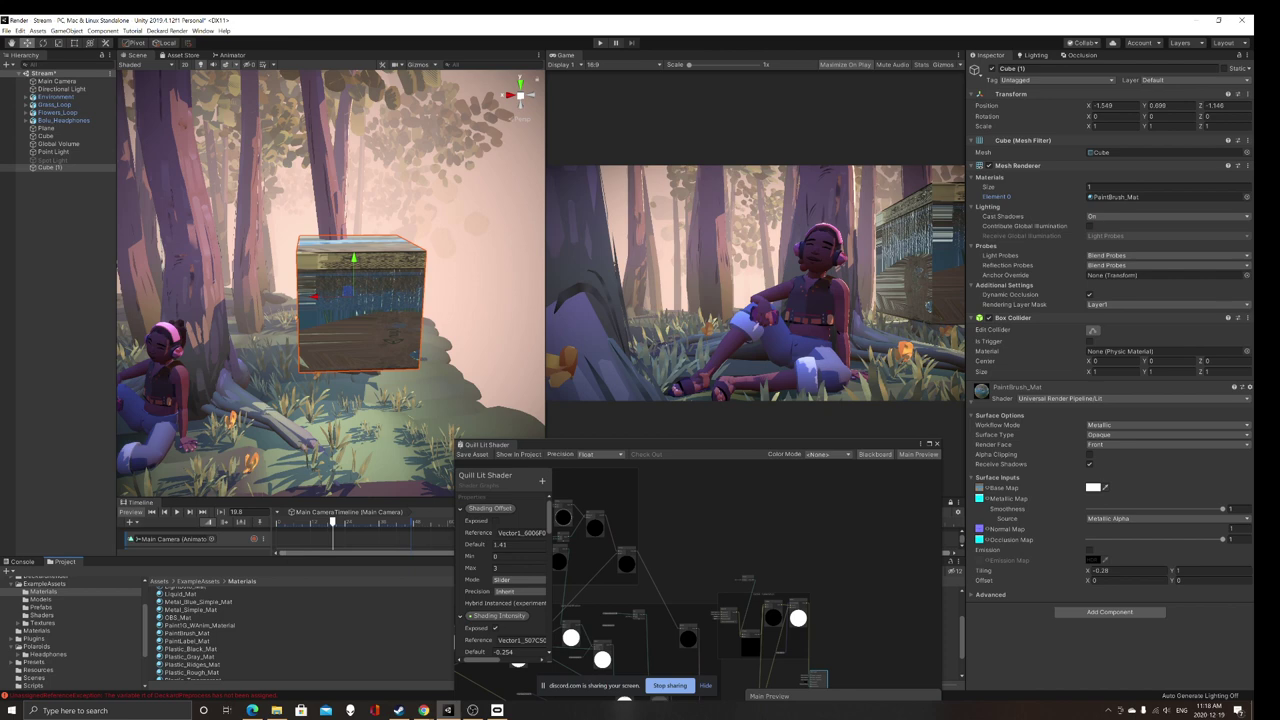
# Step: Undo the trial material change on the forest environment and clear the object selection
pyautogui.scroll(1, 300, 630)
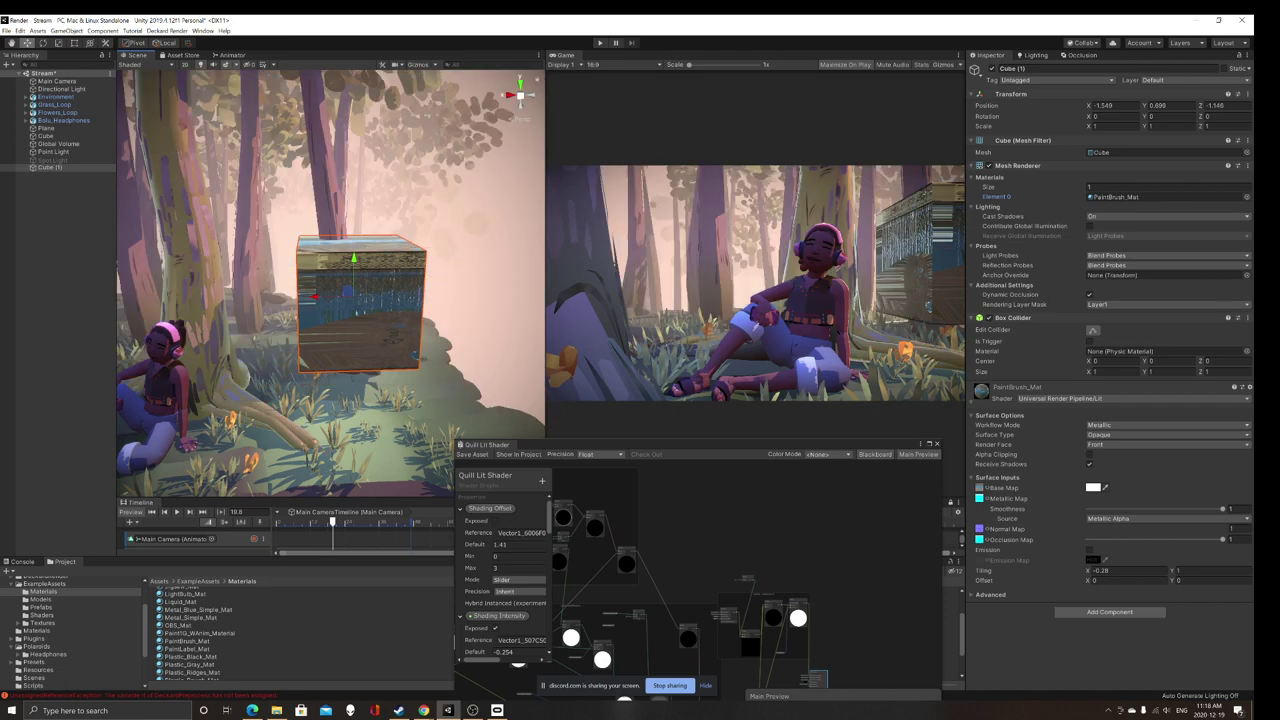
pyautogui.hotkey('ctrl', 'z')
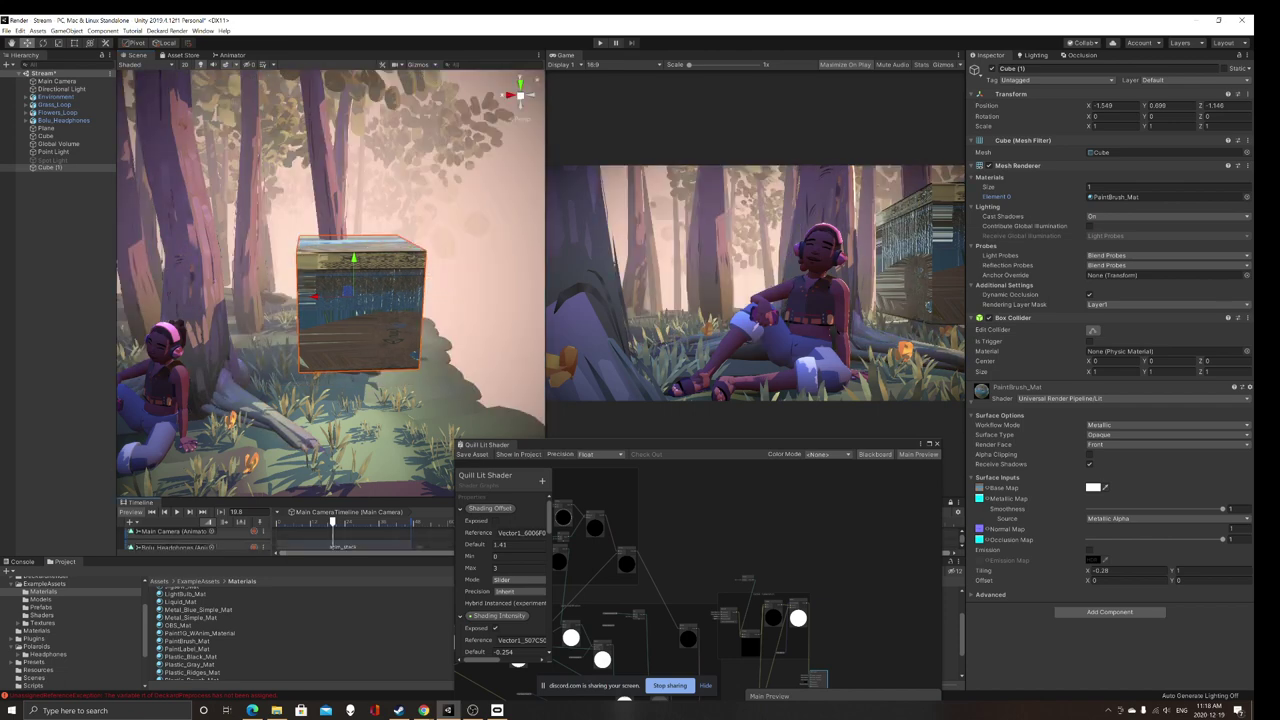
pyautogui.moveTo(360, 300); pyautogui.dragTo(280, 295, button='right')
pyautogui.click(58, 300)
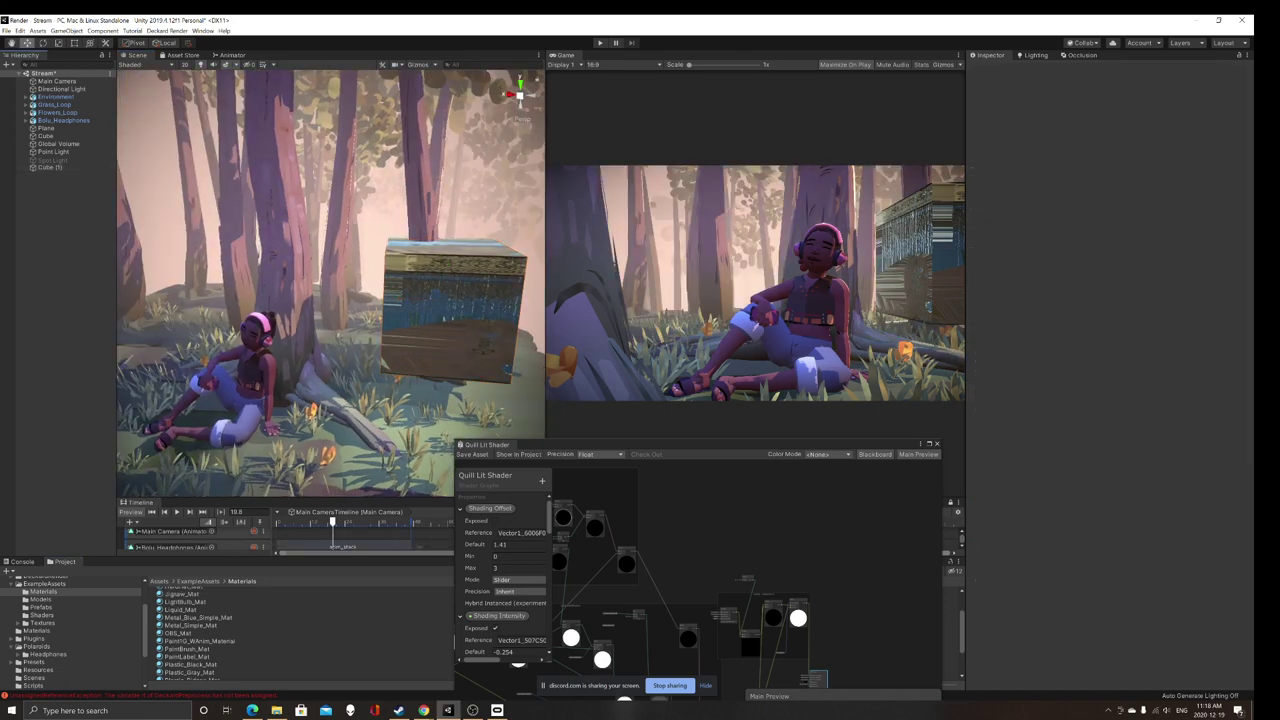
# Step: Delete the textured comparison cube, Cube (1), and save the Stream scene
pyautogui.keyDown('alt'); pyautogui.moveTo(380, 310); pyautogui.dragTo(435, 284); pyautogui.keyUp('alt')
pyautogui.scroll(4, 440, 280)
pyautogui.scroll(-4, 440, 280)
pyautogui.click(465, 280)
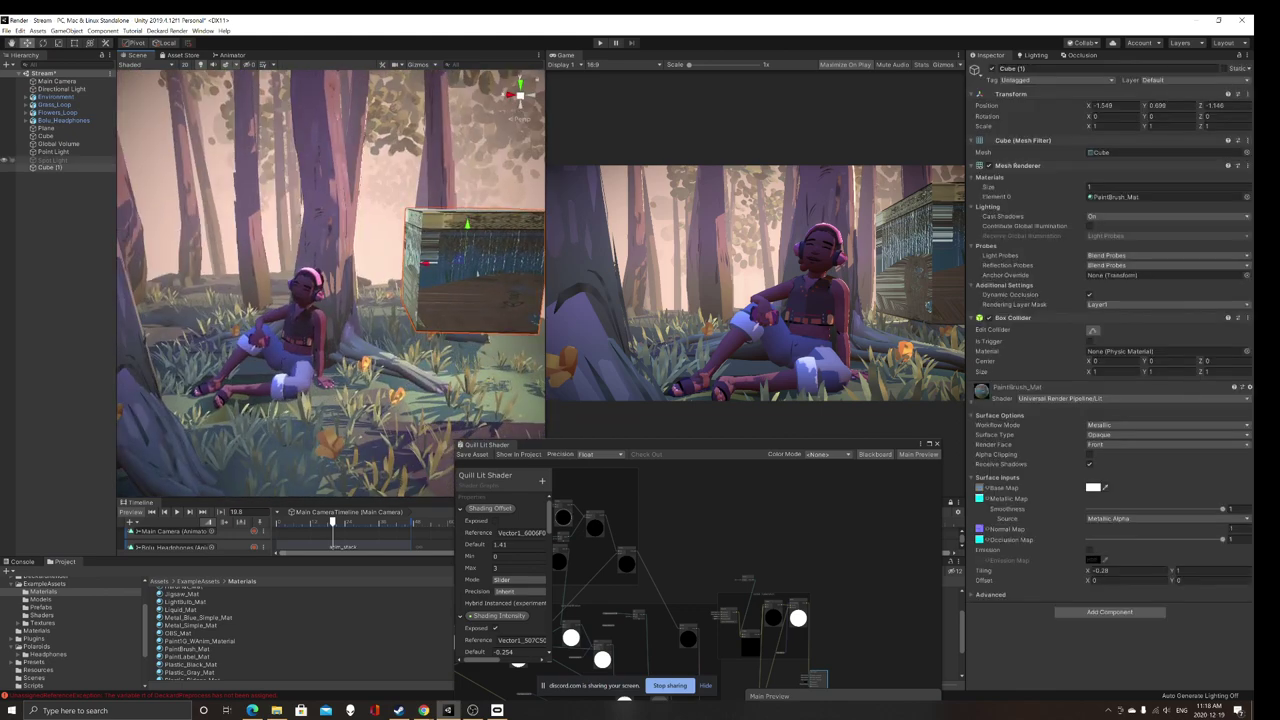
pyautogui.rightClick(50, 167)
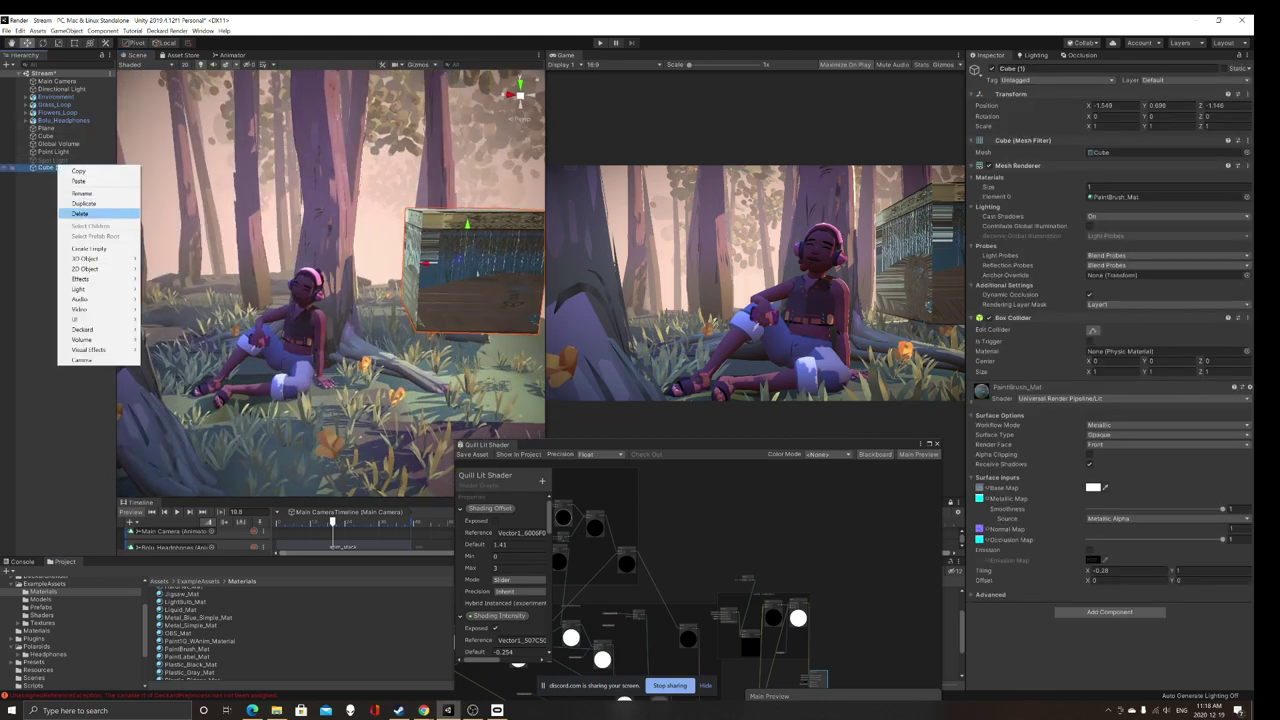
pyautogui.click(90, 210)
pyautogui.keyDown('alt'); pyautogui.moveTo(370, 270); pyautogui.dragTo(290, 335); pyautogui.keyUp('alt')
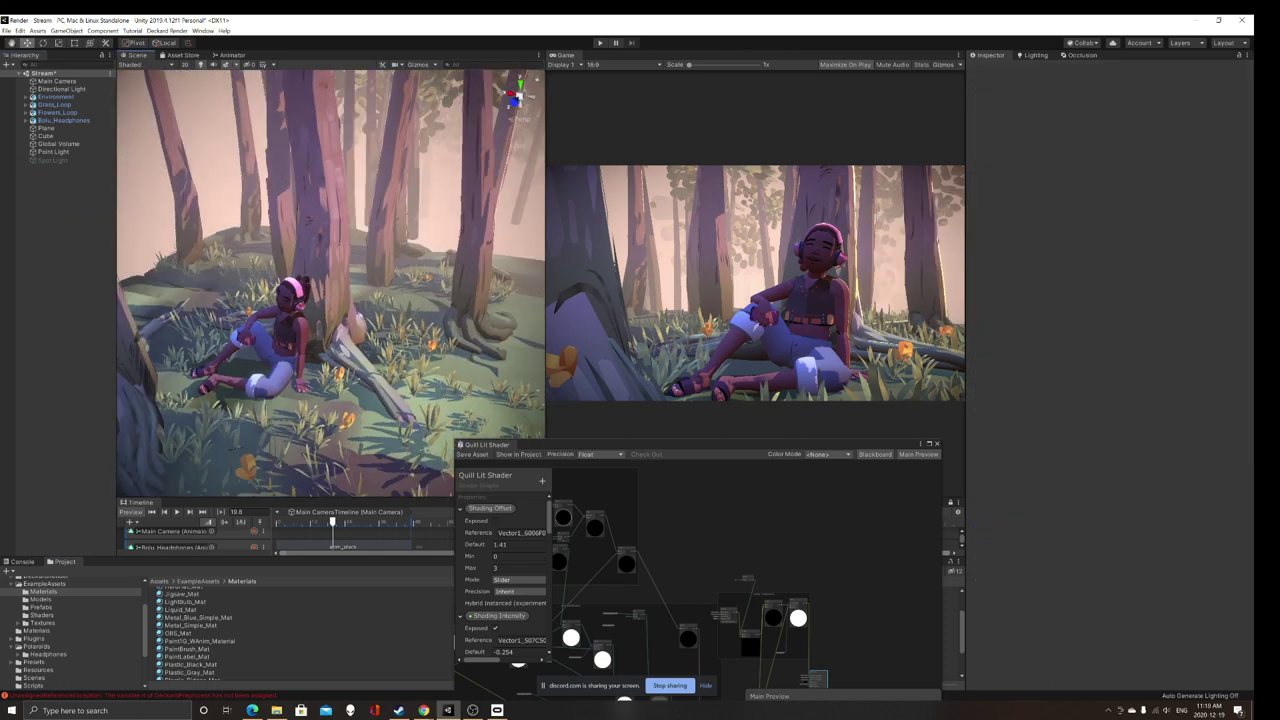
pyautogui.hotkey('ctrl', 's')
# Step: Move the Quill Lit Shader window aside and examine the painted trees, ground and character from several angles, near and far
pyautogui.moveTo(578, 447); pyautogui.dragTo(699, 444)
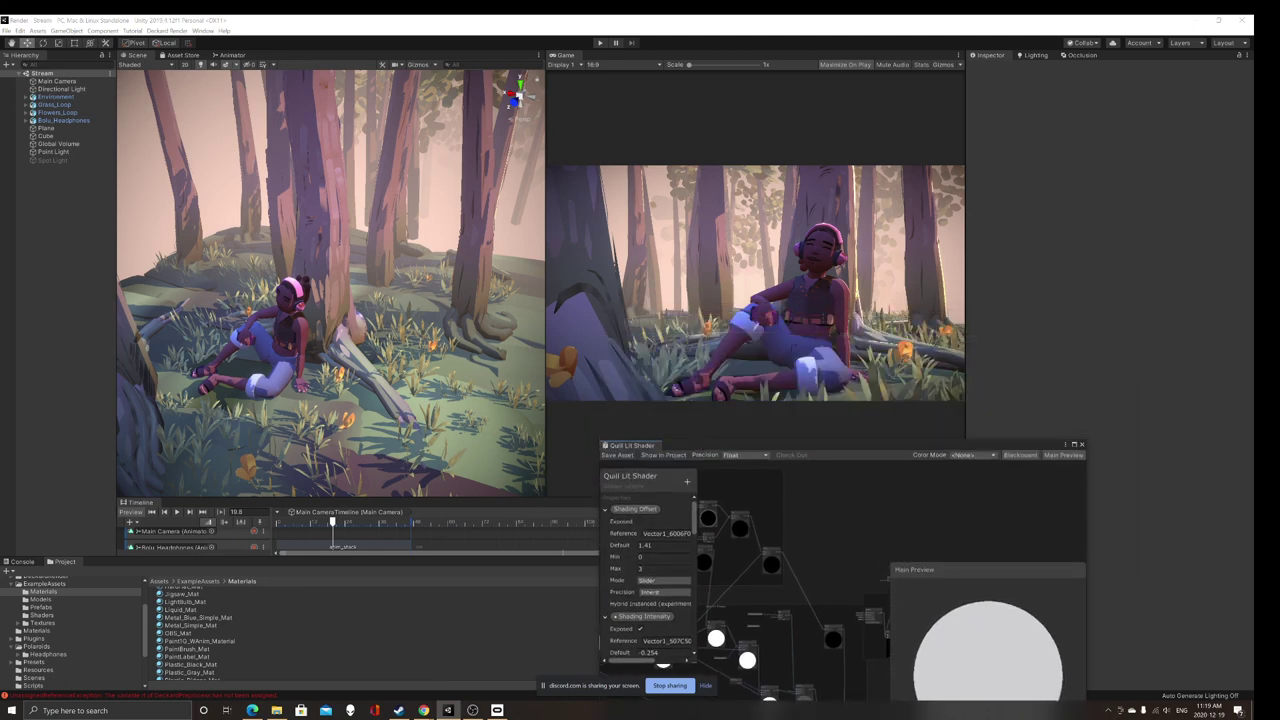
pyautogui.moveTo(400, 300); pyautogui.dragTo(392, 236, button='right')
pyautogui.scroll(4, 345, 285)
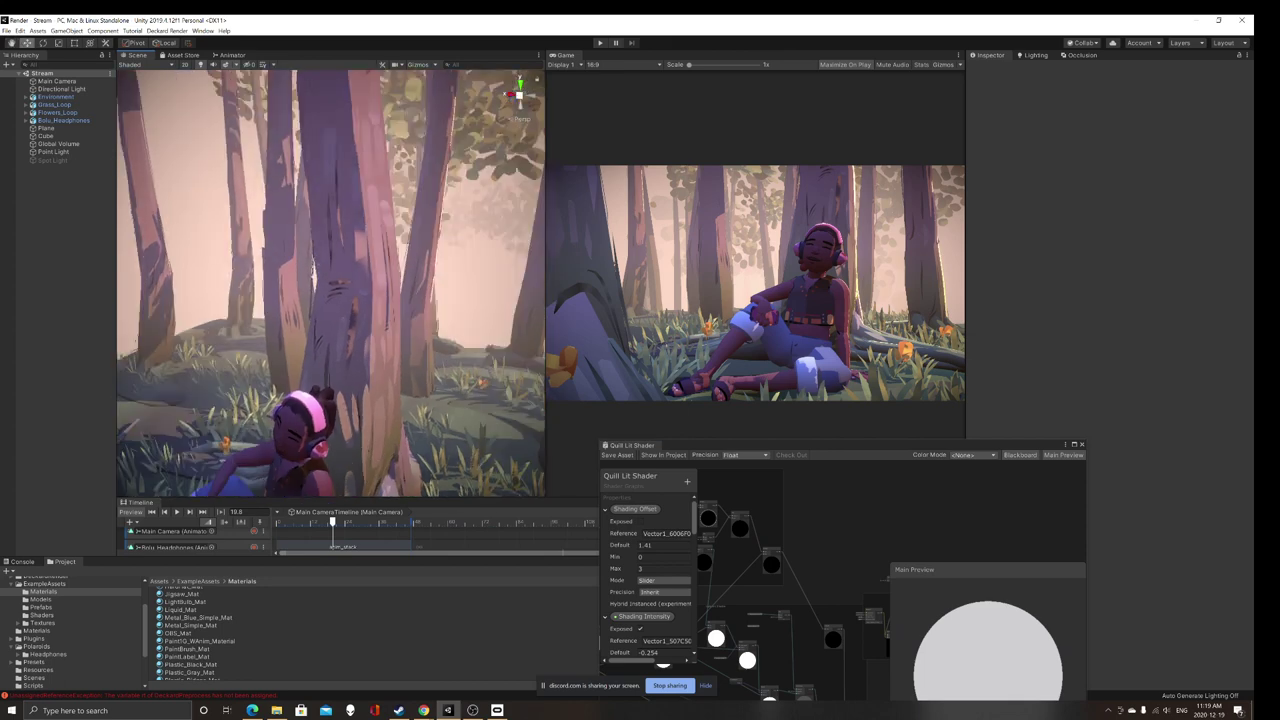
pyautogui.scroll(-4, 345, 285)
pyautogui.keyDown('alt'); pyautogui.moveTo(345, 285); pyautogui.dragTo(435, 262); pyautogui.keyUp('alt')
pyautogui.moveTo(435, 262); pyautogui.dragTo(440, 300, button='right')
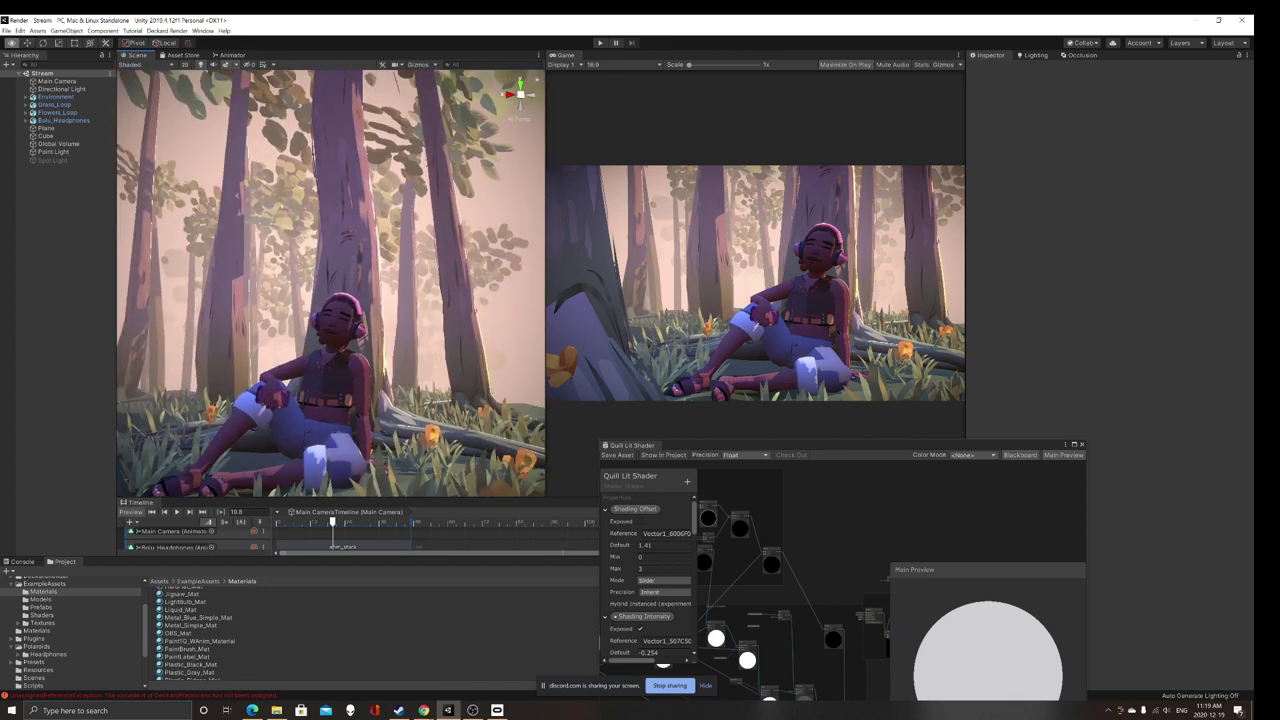
pyautogui.moveTo(300, 318); pyautogui.dragTo(340, 318, button='right')
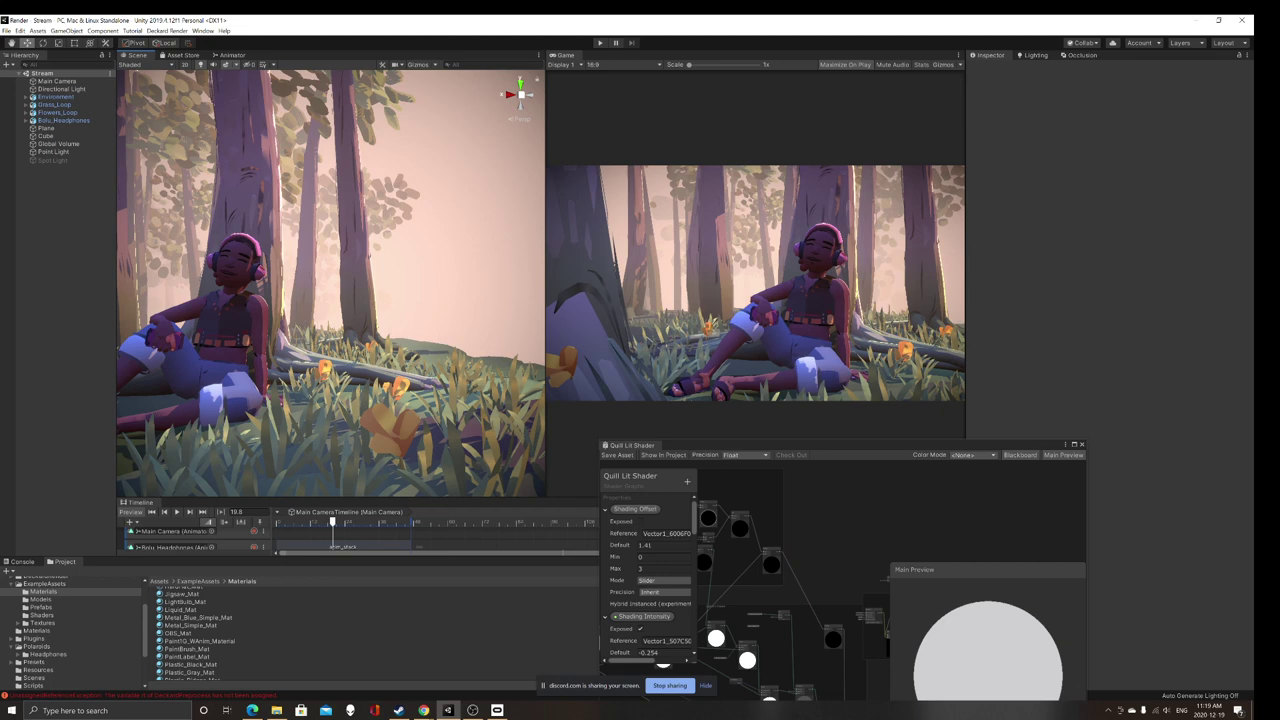
pyautogui.moveTo(546, 250)
pyautogui.mouseDown()
pyautogui.moveTo(700, 250)
pyautogui.moveTo(540, 250)
pyautogui.mouseUp()
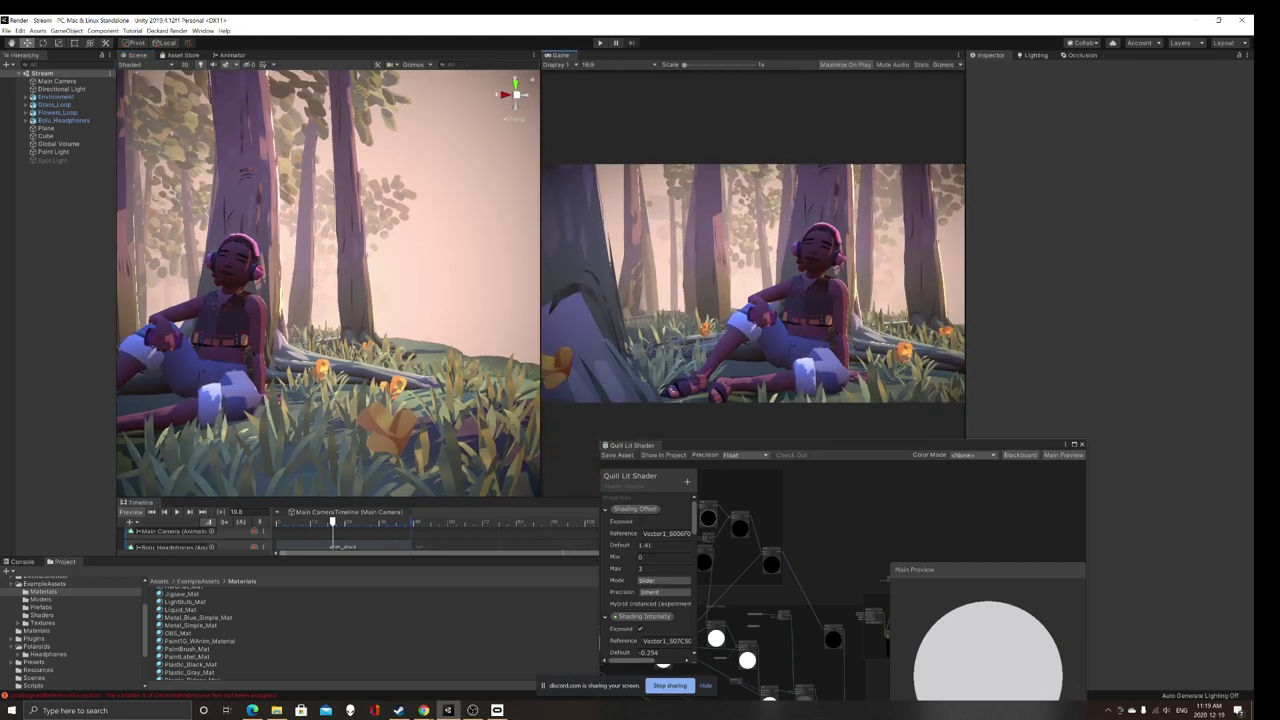
pyautogui.press('w')
pyautogui.moveTo(330, 283); pyautogui.dragTo(290, 283, button='right')
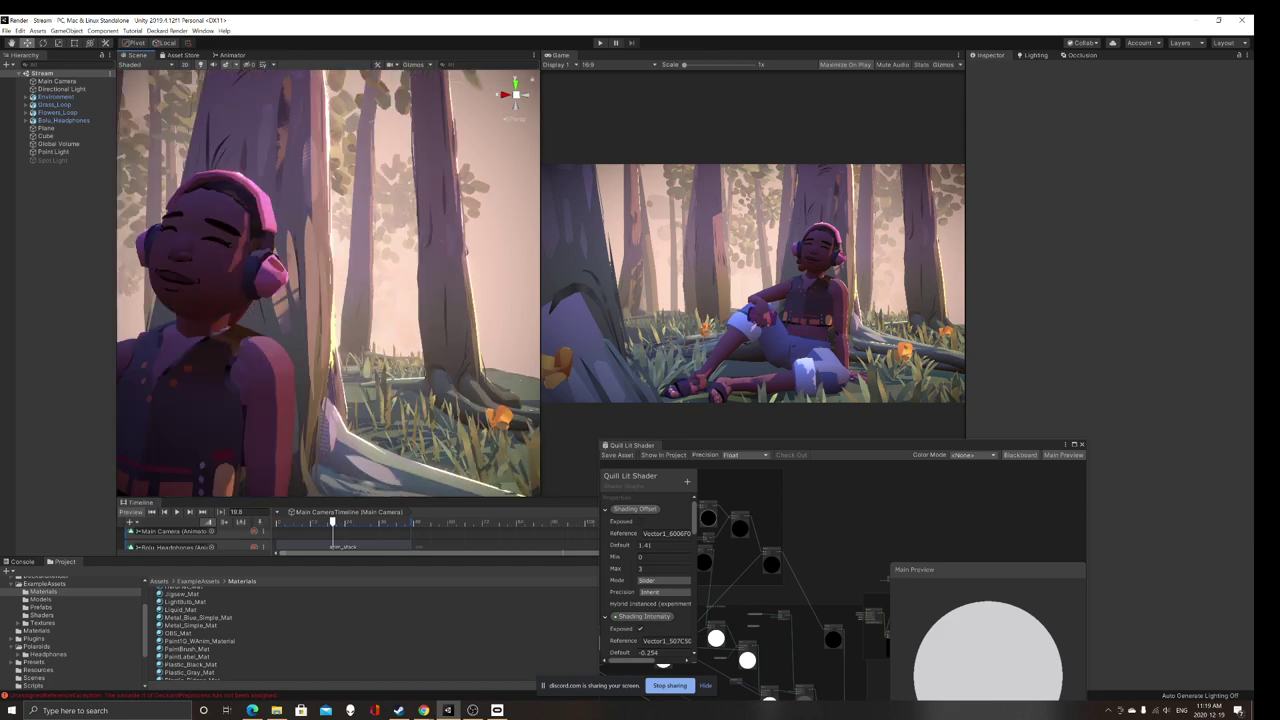
pyautogui.scroll(-8, 328, 283)
pyautogui.moveTo(300, 283); pyautogui.dragTo(344, 270, button='middle')
pyautogui.scroll(-3, 344, 270)
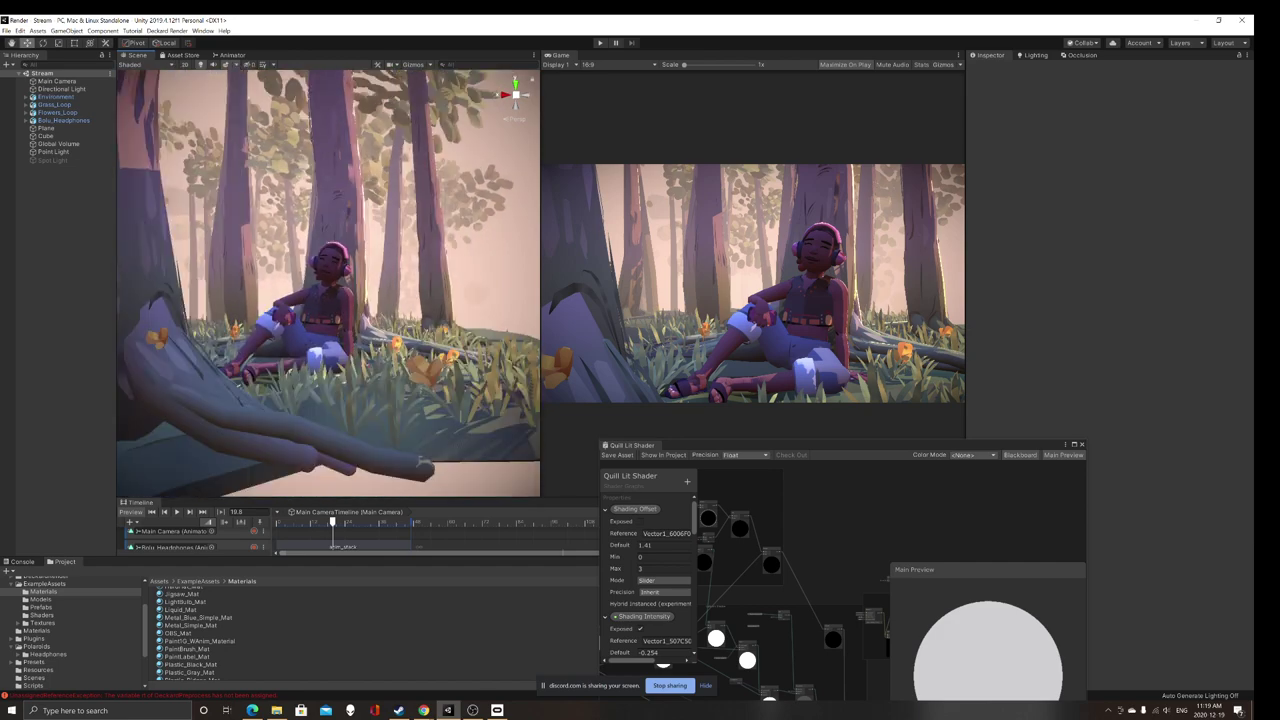
pyautogui.keyDown('alt'); pyautogui.moveTo(335, 275); pyautogui.dragTo(300, 365); pyautogui.keyUp('alt')
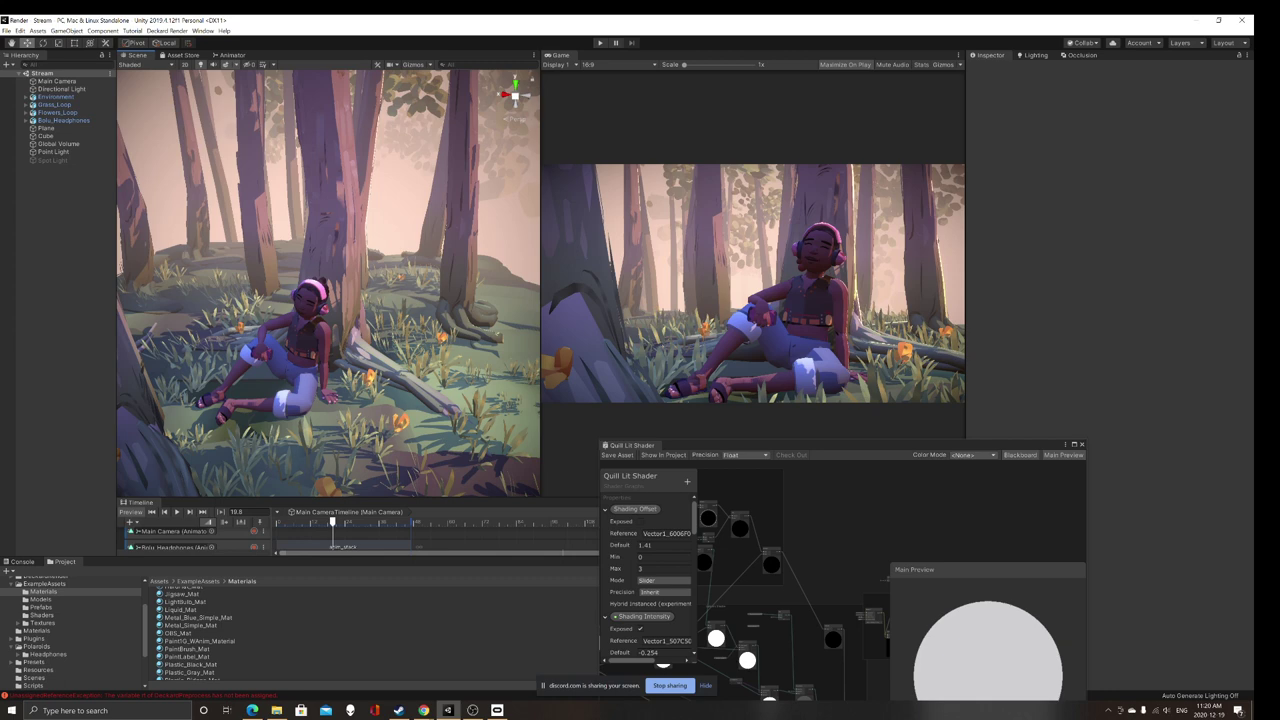
# Step: Examine how light and shadow fall on the seated character, tree trunks and surrounding grass
pyautogui.moveTo(310, 290)
pyautogui.keyDown('alt'); pyautogui.mouseDown()
pyautogui.moveTo(375, 325)
pyautogui.moveTo(320, 310)
pyautogui.mouseUp(); pyautogui.keyUp('alt')
pyautogui.scroll(-2, 330, 290)
pyautogui.scroll(5, 345, 325)
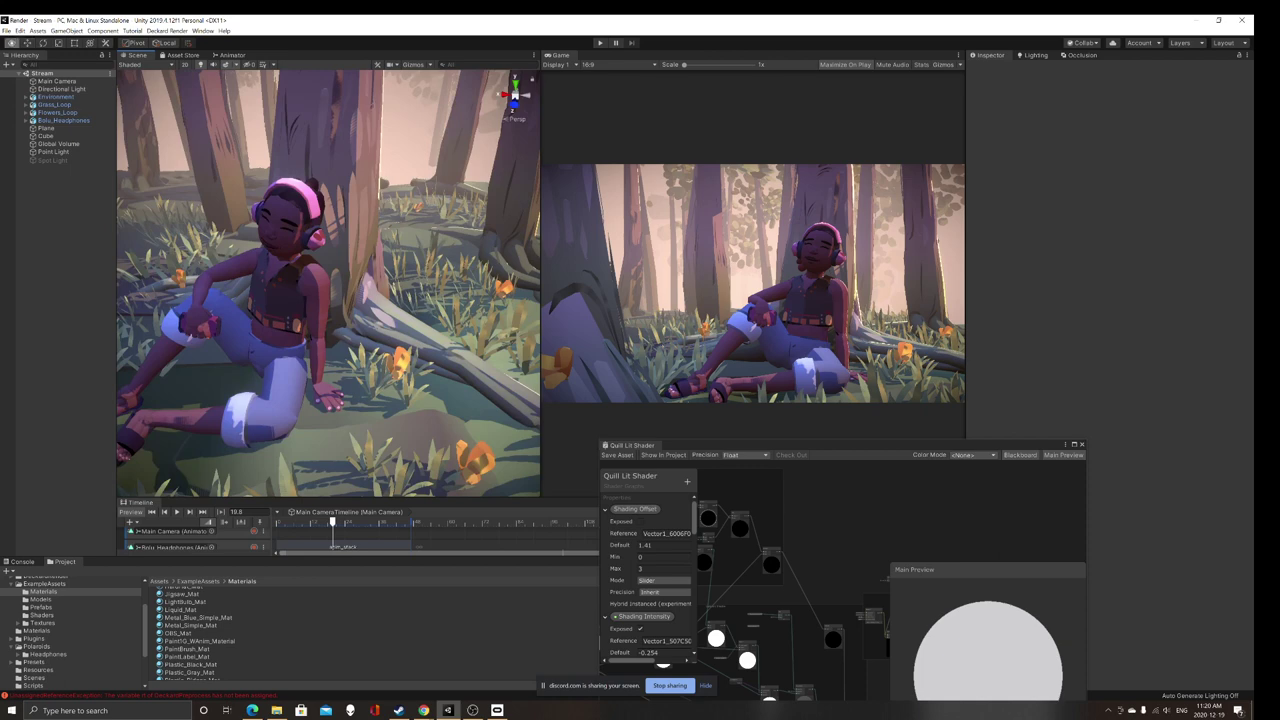
pyautogui.moveTo(345, 325); pyautogui.dragTo(349, 195, button='right')
pyautogui.scroll(-4, 331, 255)
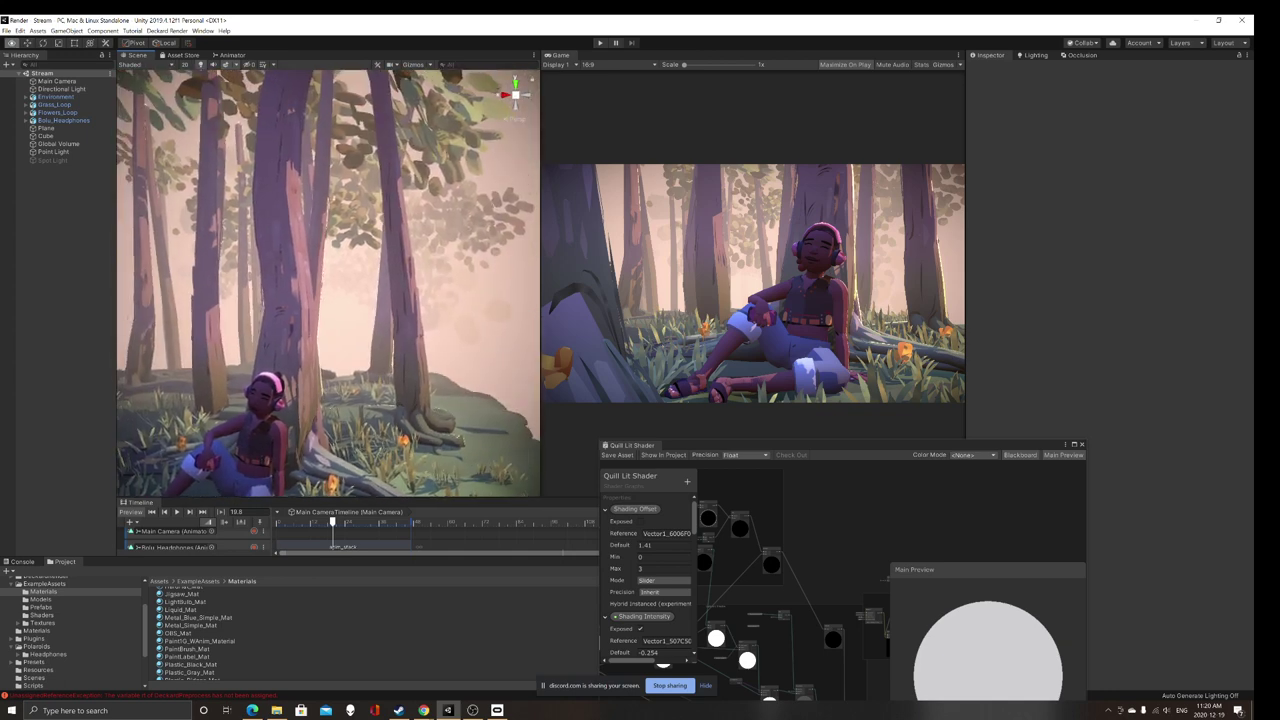
pyautogui.moveTo(291, 302); pyautogui.dragTo(435, 370, button='right')
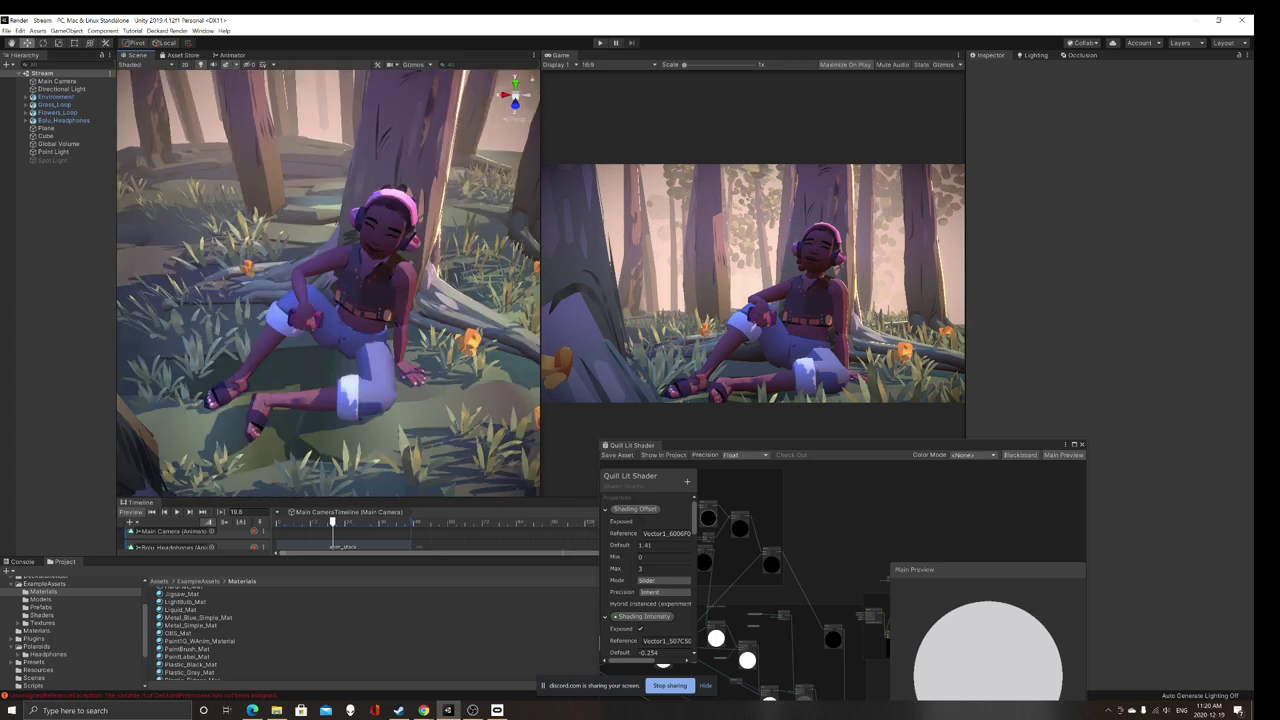
pyautogui.moveTo(370, 300); pyautogui.dragTo(415, 270, button='right')
pyautogui.moveTo(285, 300); pyautogui.dragTo(290, 300, button='right')
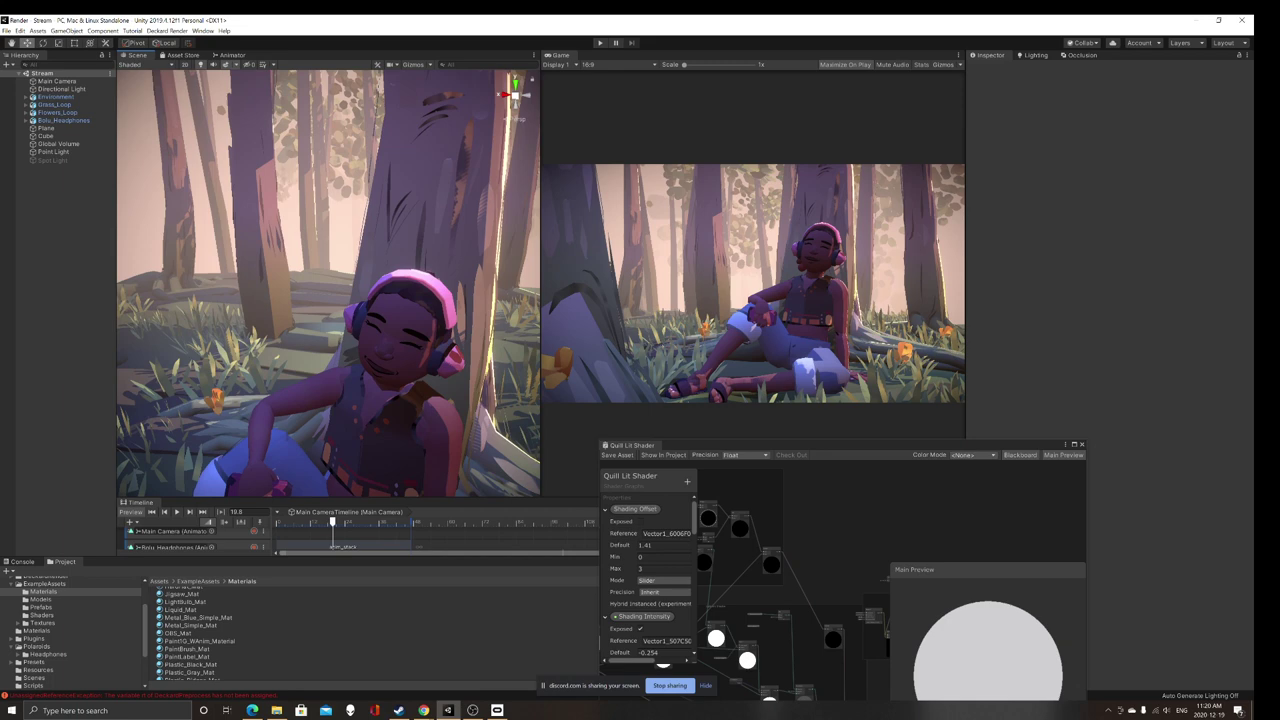
pyautogui.scroll(-4, 328, 284)
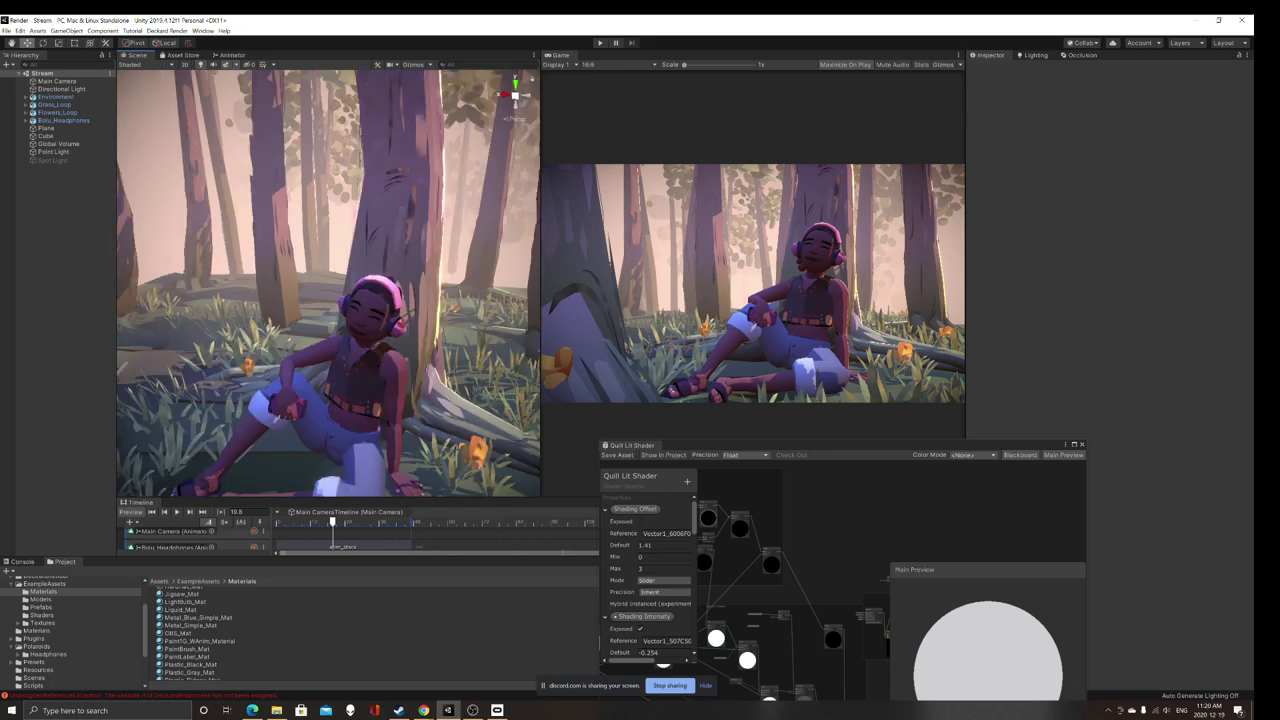
pyautogui.moveTo(290, 300); pyautogui.dragTo(286, 295, button='right')
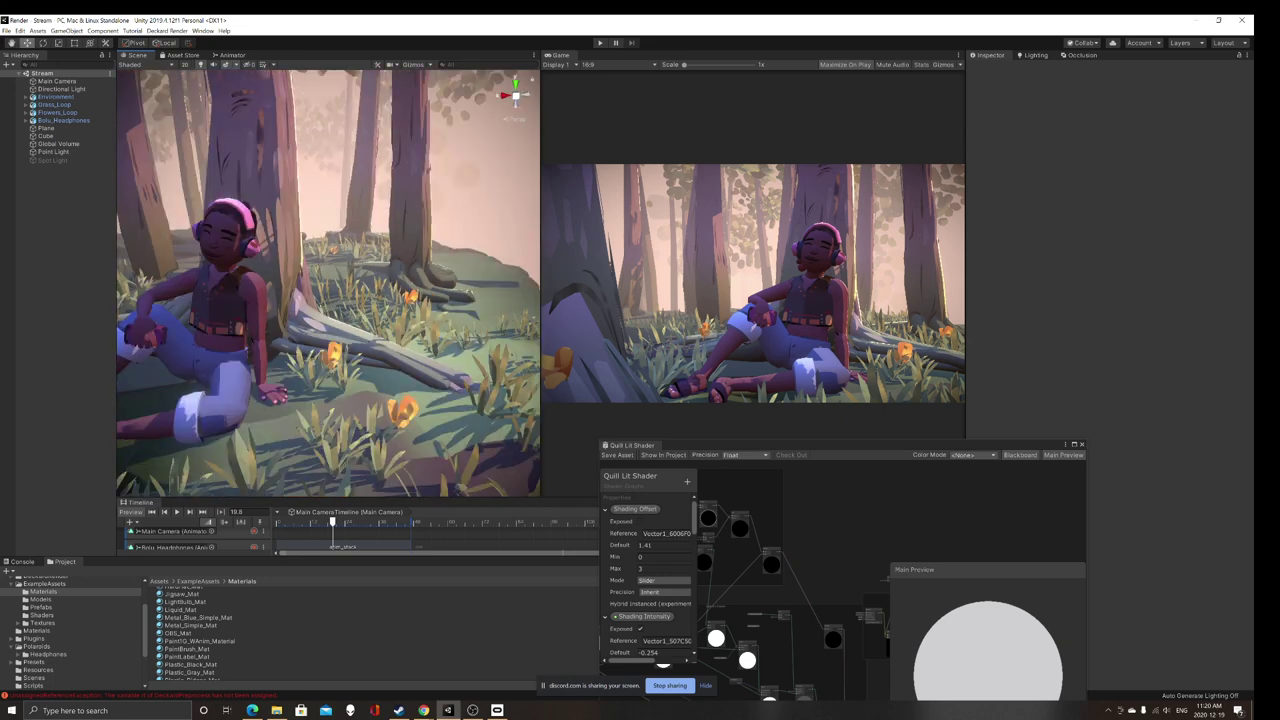
pyautogui.moveTo(300, 300); pyautogui.dragTo(300, 300, button='right')
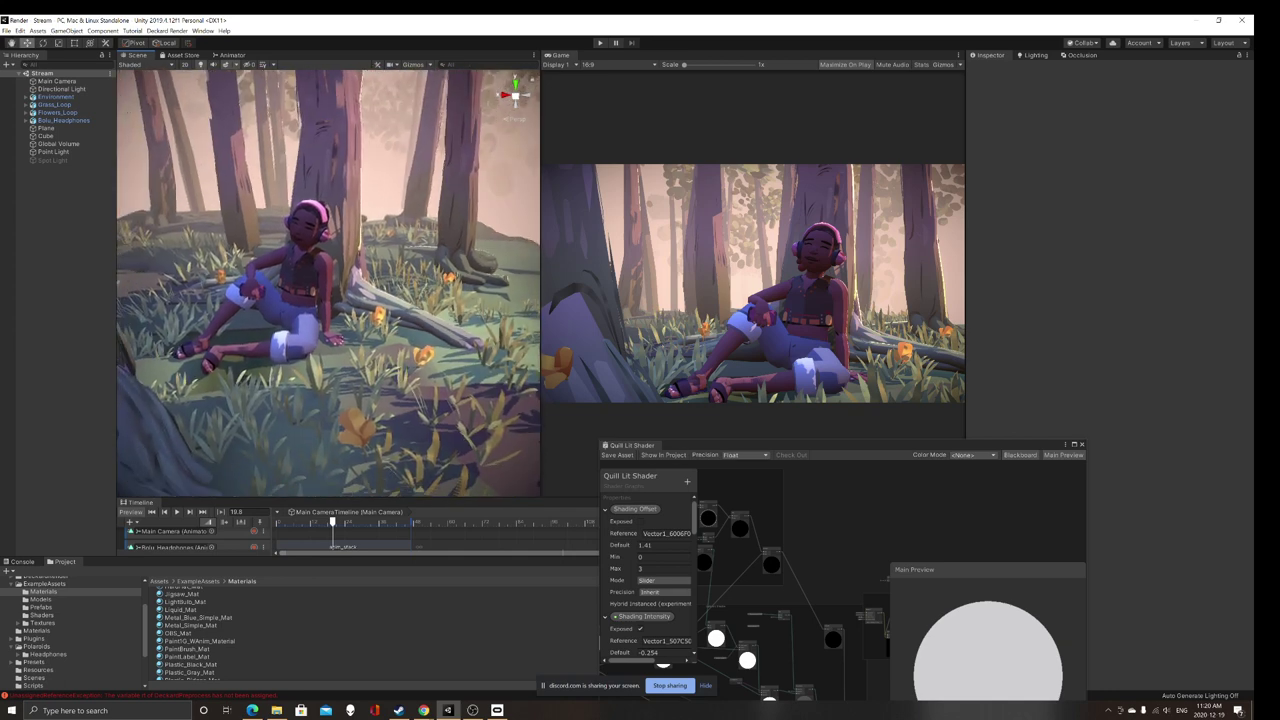
# Step: Reposition the Quill Lit Shader window and enlarge the Timeline so all its animation tracks show
pyautogui.moveTo(687, 450); pyautogui.dragTo(730, 425)
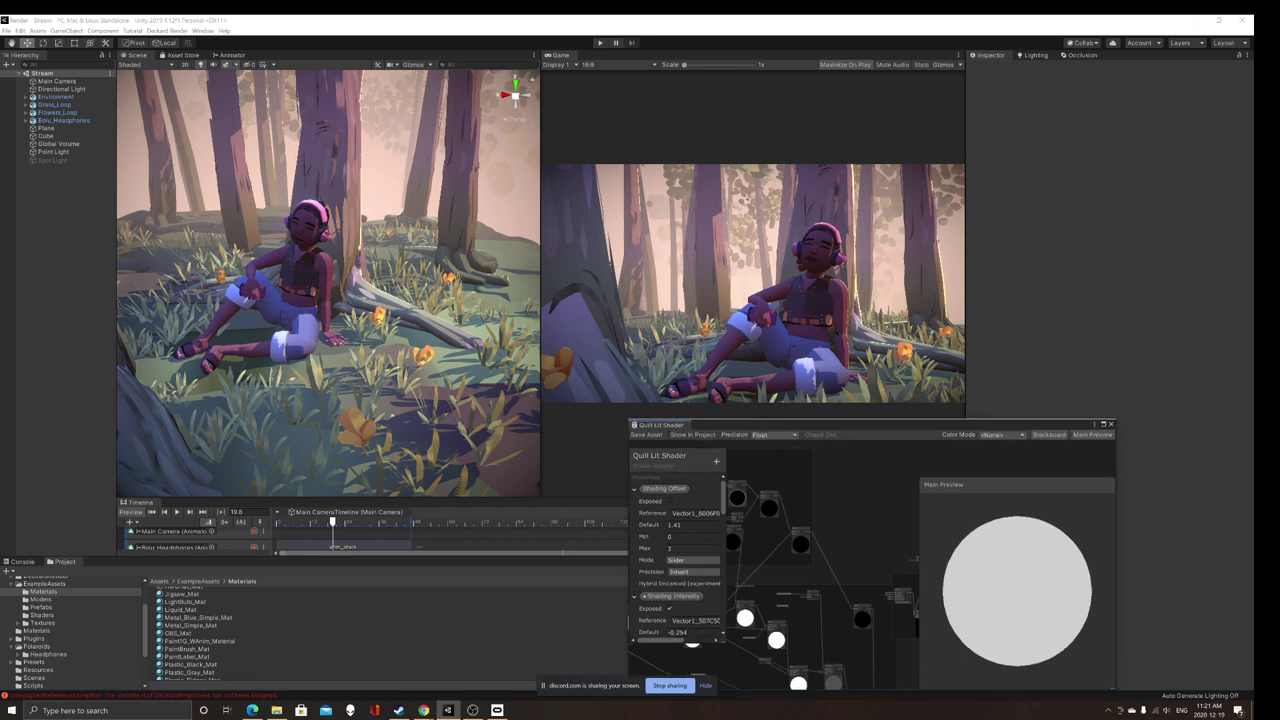
pyautogui.moveTo(470, 497); pyautogui.dragTo(470, 431)
pyautogui.moveTo(440, 290); pyautogui.dragTo(352, 284, button='right')
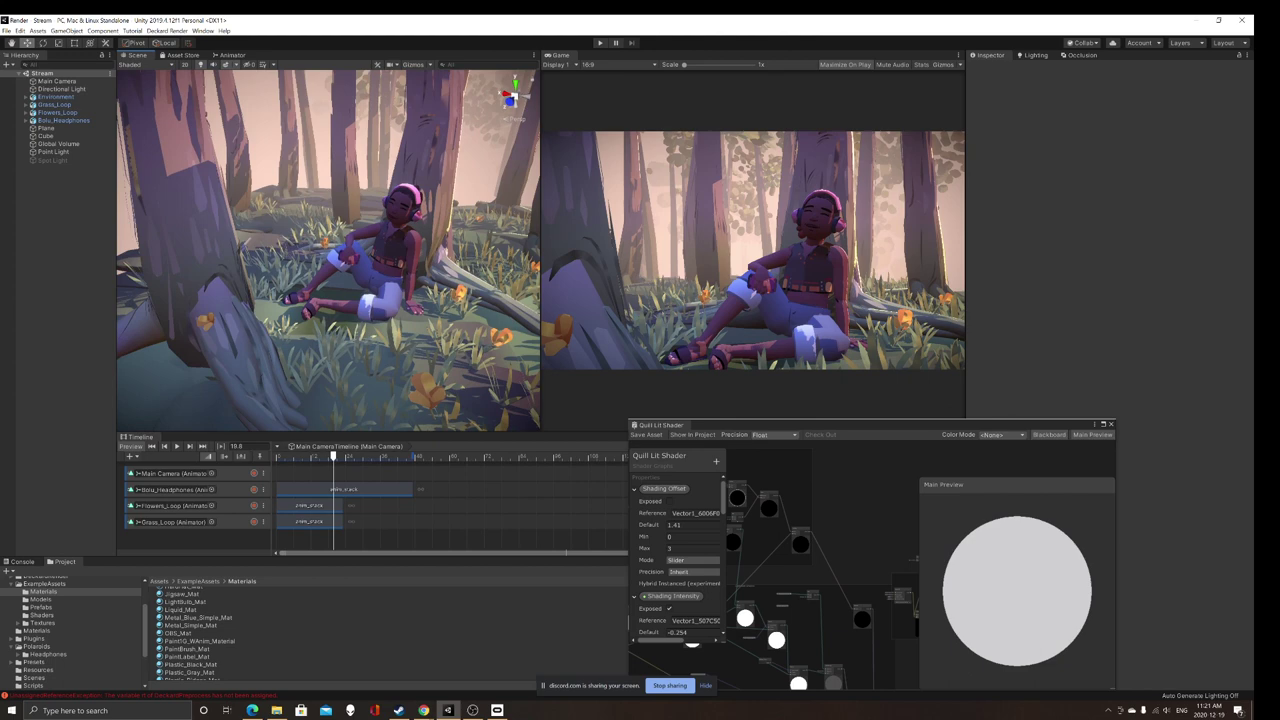
# Step: Examine the shading and rim light on the character's face and body, up close and from a distance
pyautogui.moveTo(330, 260); pyautogui.dragTo(364, 247, button='right')
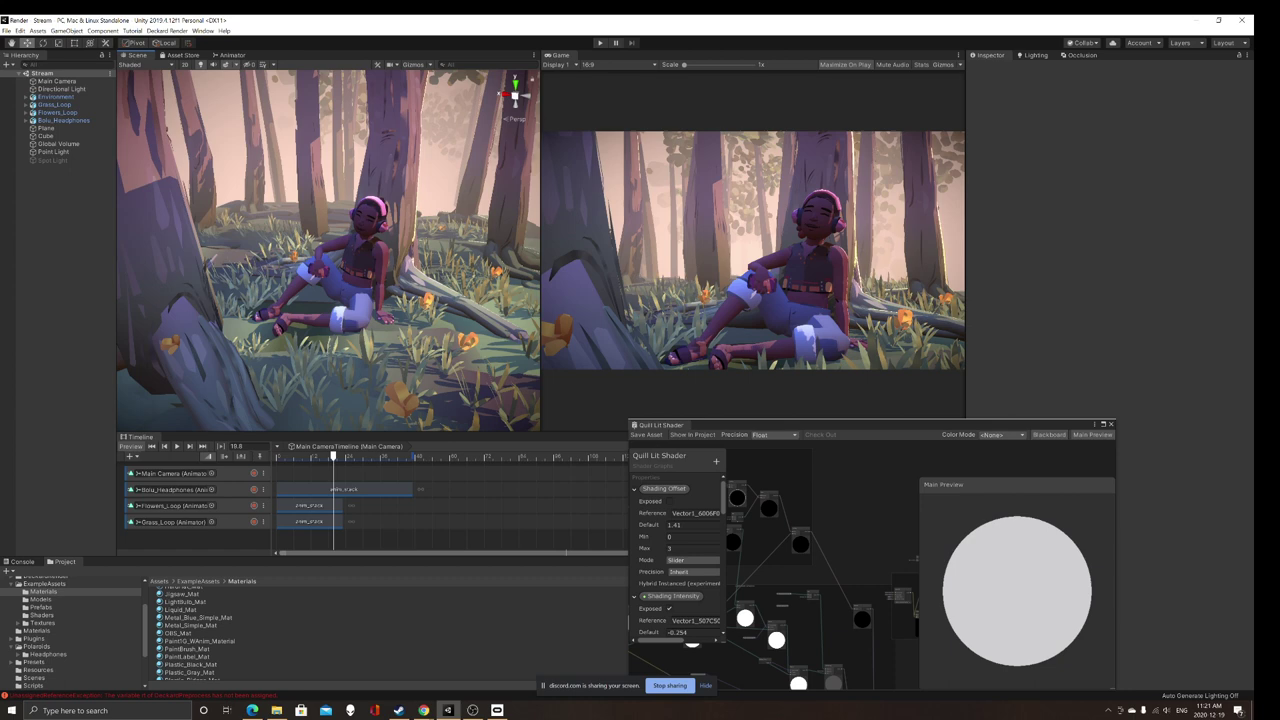
pyautogui.scroll(5, 328, 250)
pyautogui.keyDown('alt'); pyautogui.moveTo(328, 270); pyautogui.dragTo(332, 211); pyautogui.keyUp('alt')
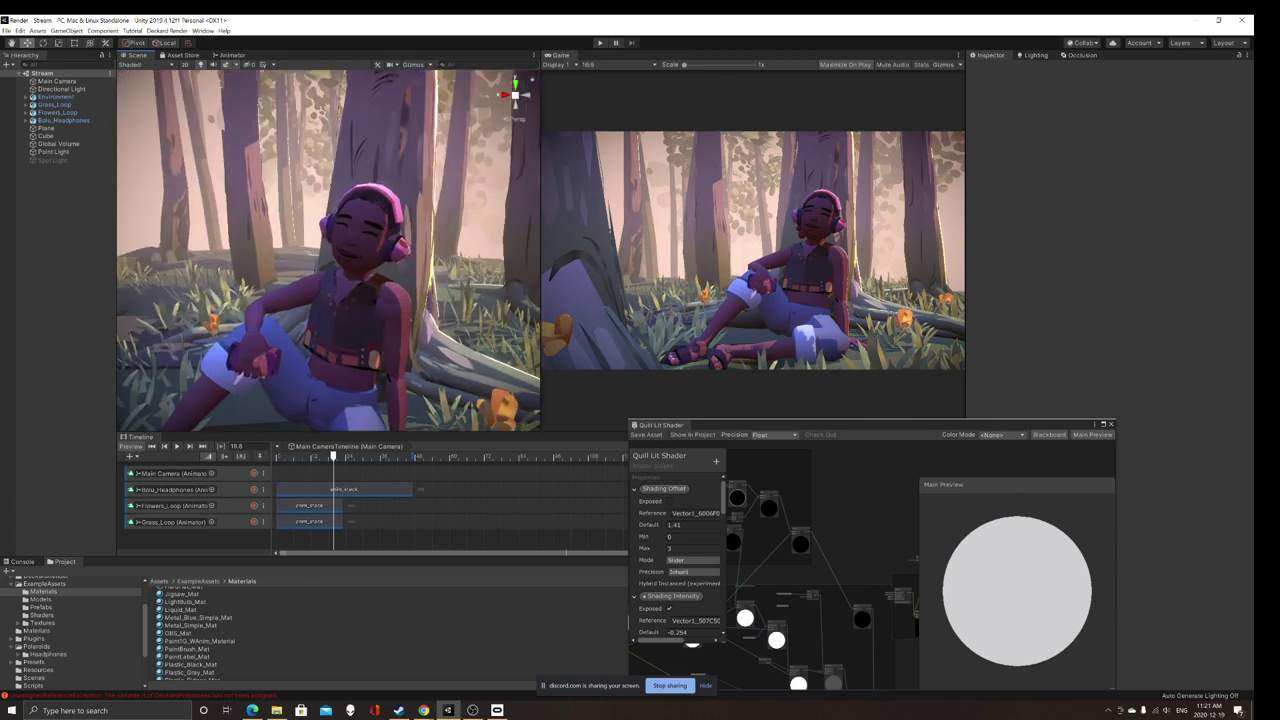
pyautogui.moveTo(340, 290); pyautogui.dragTo(270, 200, button='middle')
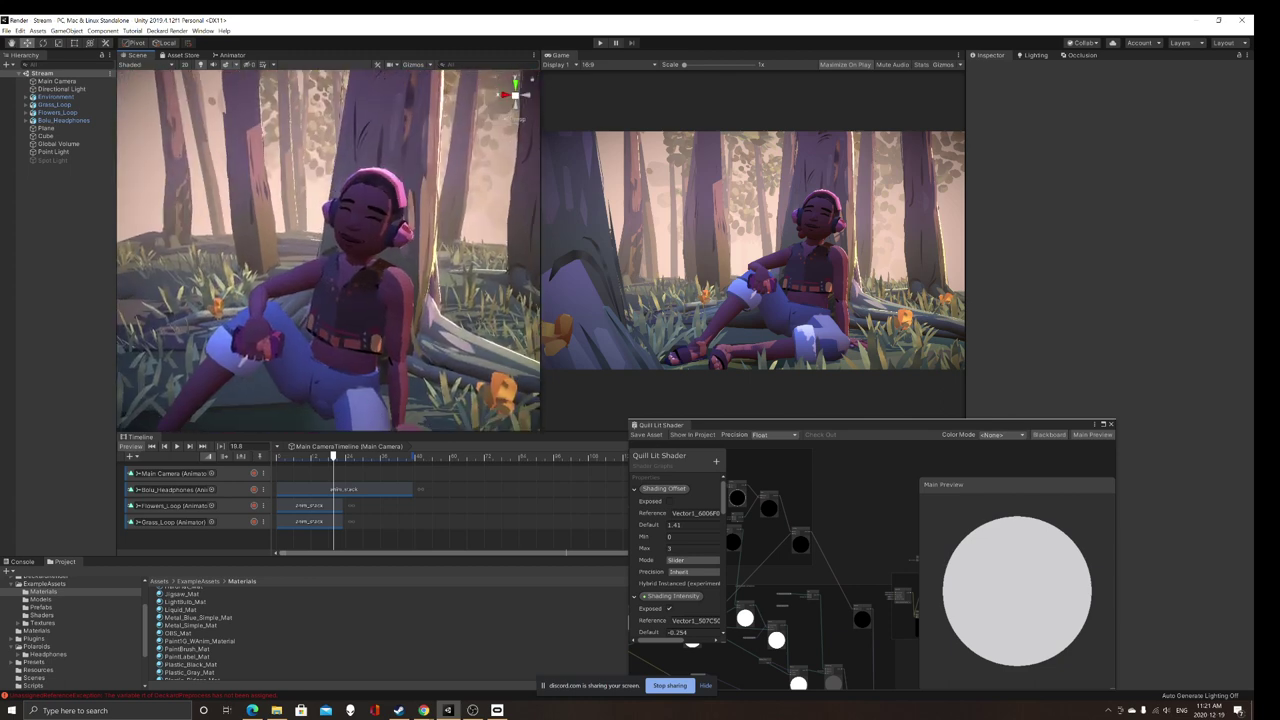
pyautogui.keyDown('alt'); pyautogui.moveTo(328, 240); pyautogui.dragTo(332, 265); pyautogui.keyUp('alt')
pyautogui.scroll(-3, 328, 250)
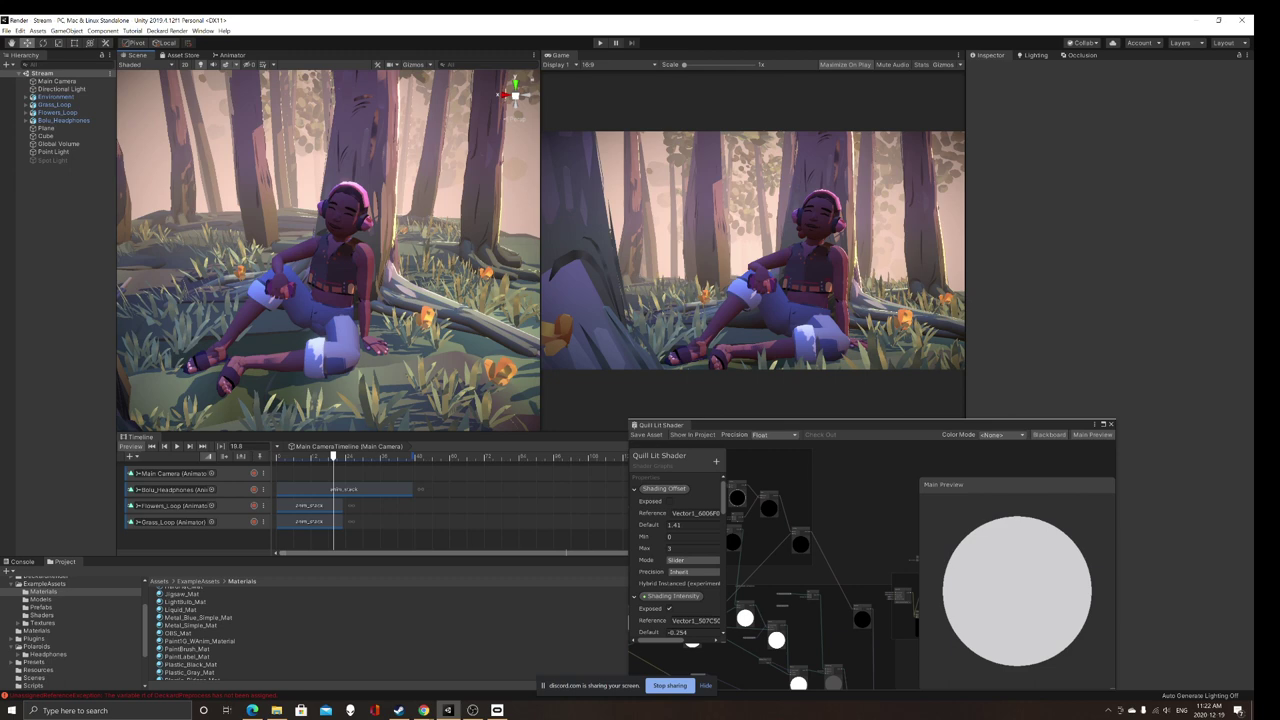
pyautogui.scroll(8, 335, 265)
pyautogui.moveTo(335, 265); pyautogui.dragTo(335, 155, button='right')
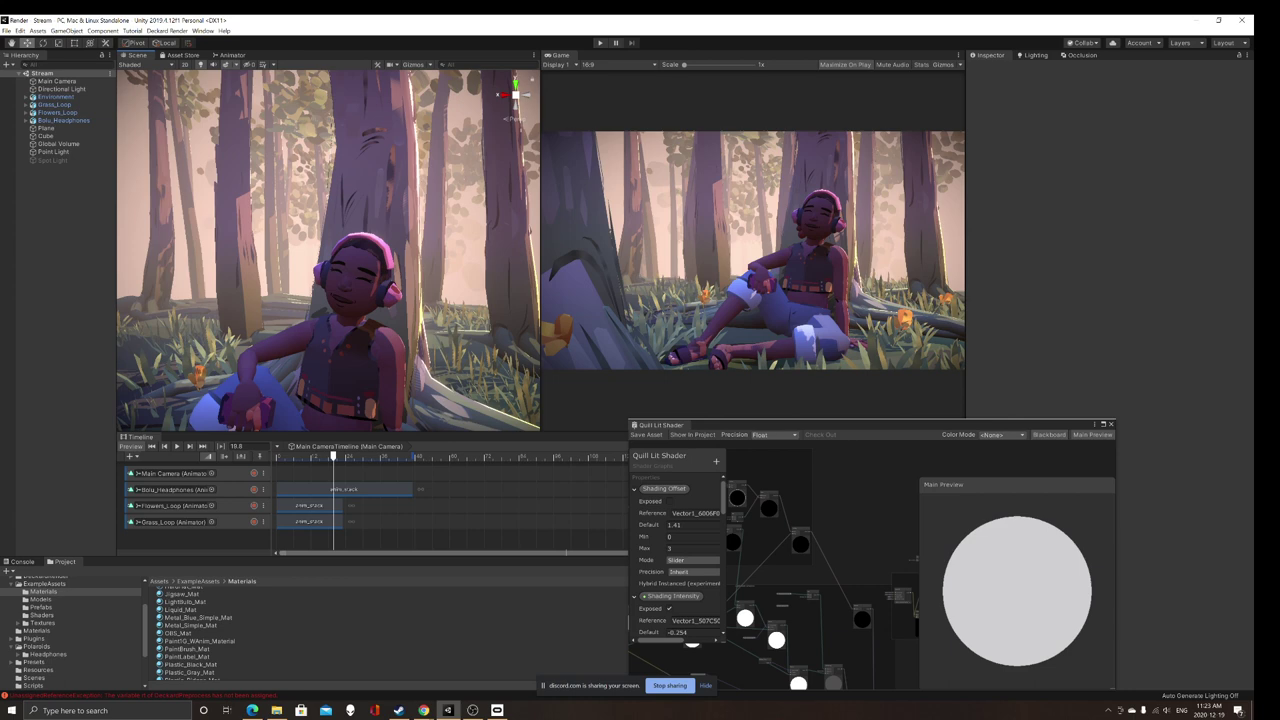
pyautogui.scroll(-4, 328, 250)
pyautogui.keyDown('alt'); pyautogui.moveTo(328, 250); pyautogui.dragTo(352, 230); pyautogui.keyUp('alt')
# Step: Locate the Stream material used by the character's mesh and toggle its Use GI option off and back on
pyautogui.click(312, 259)
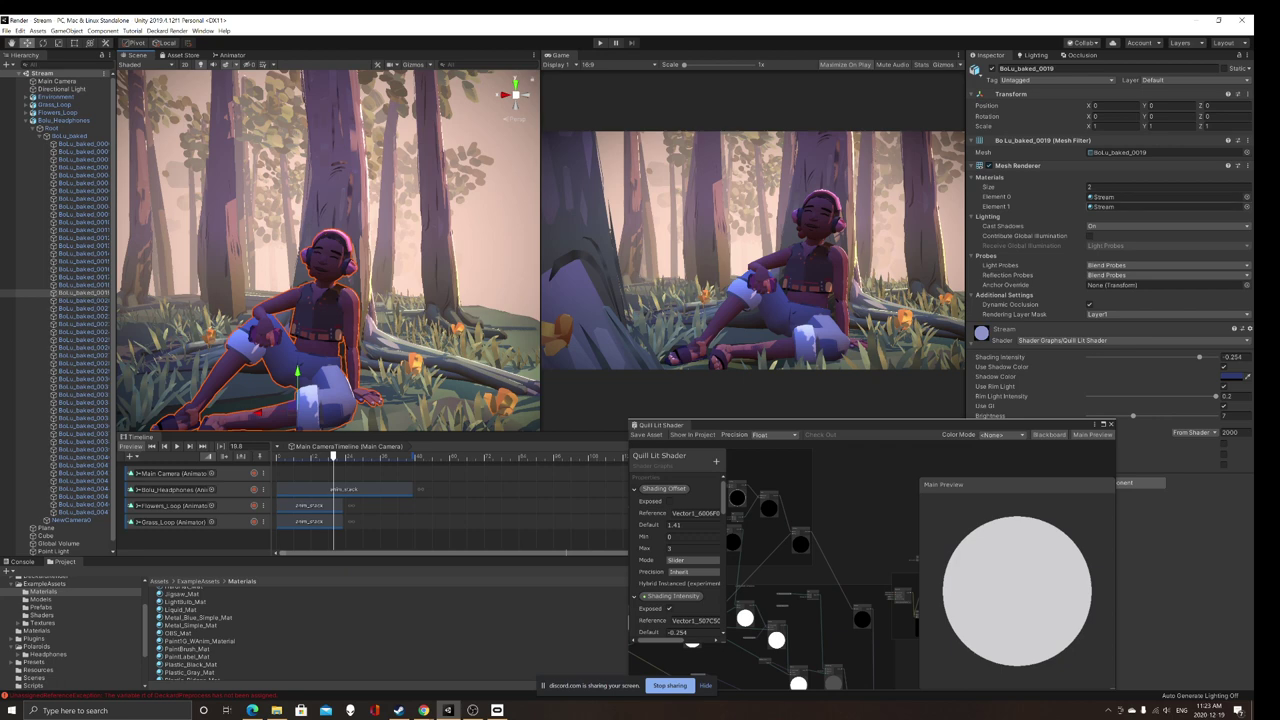
pyautogui.click(1110, 196)
pyautogui.click(260, 670)
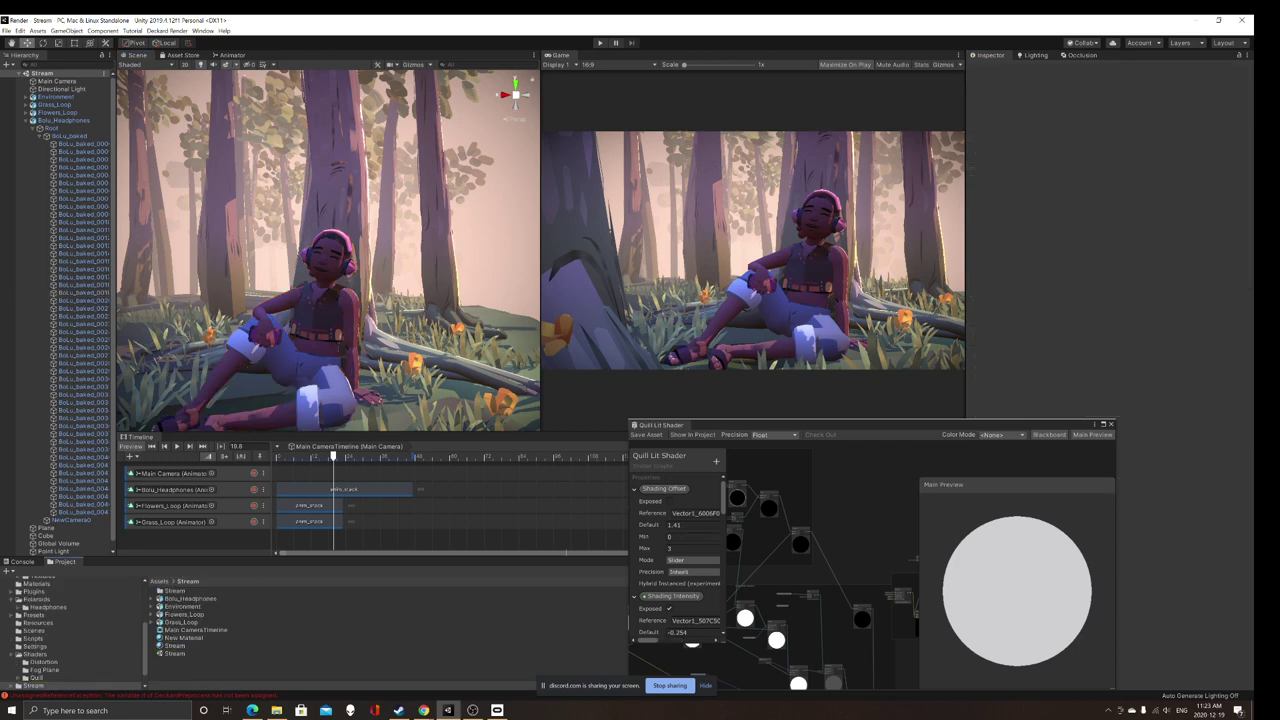
pyautogui.click(175, 645)
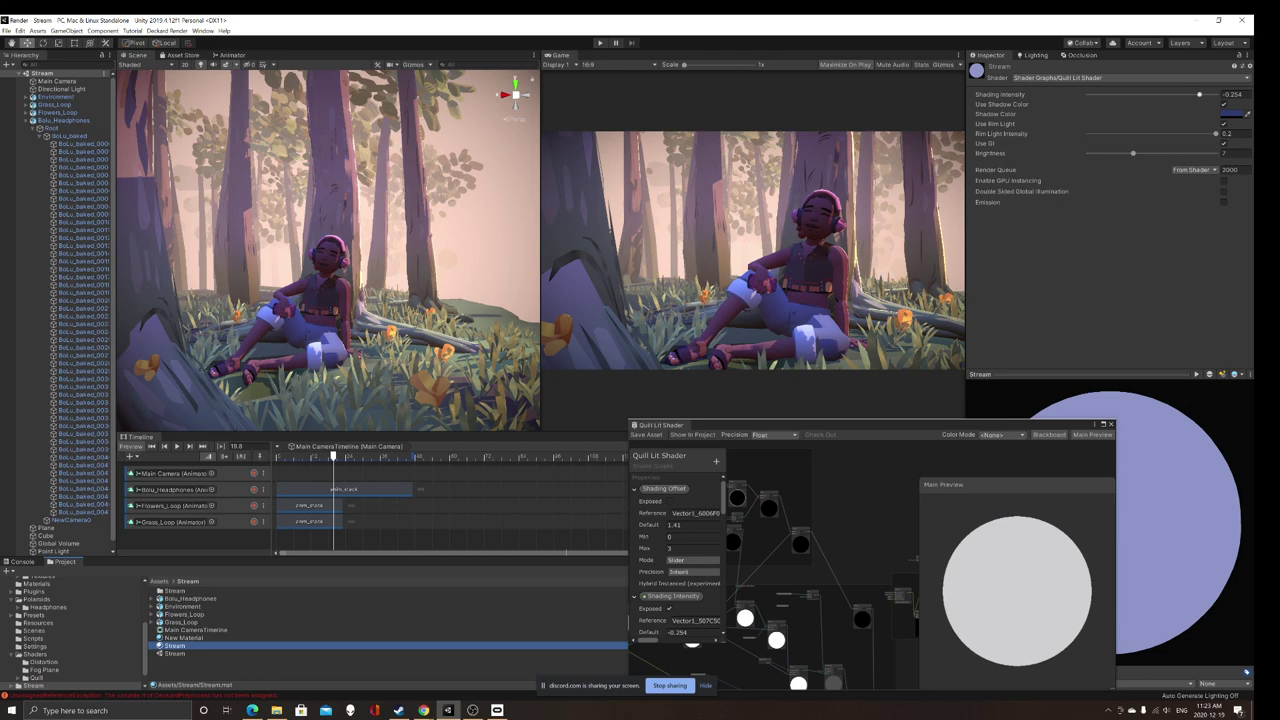
pyautogui.click(1223, 143)
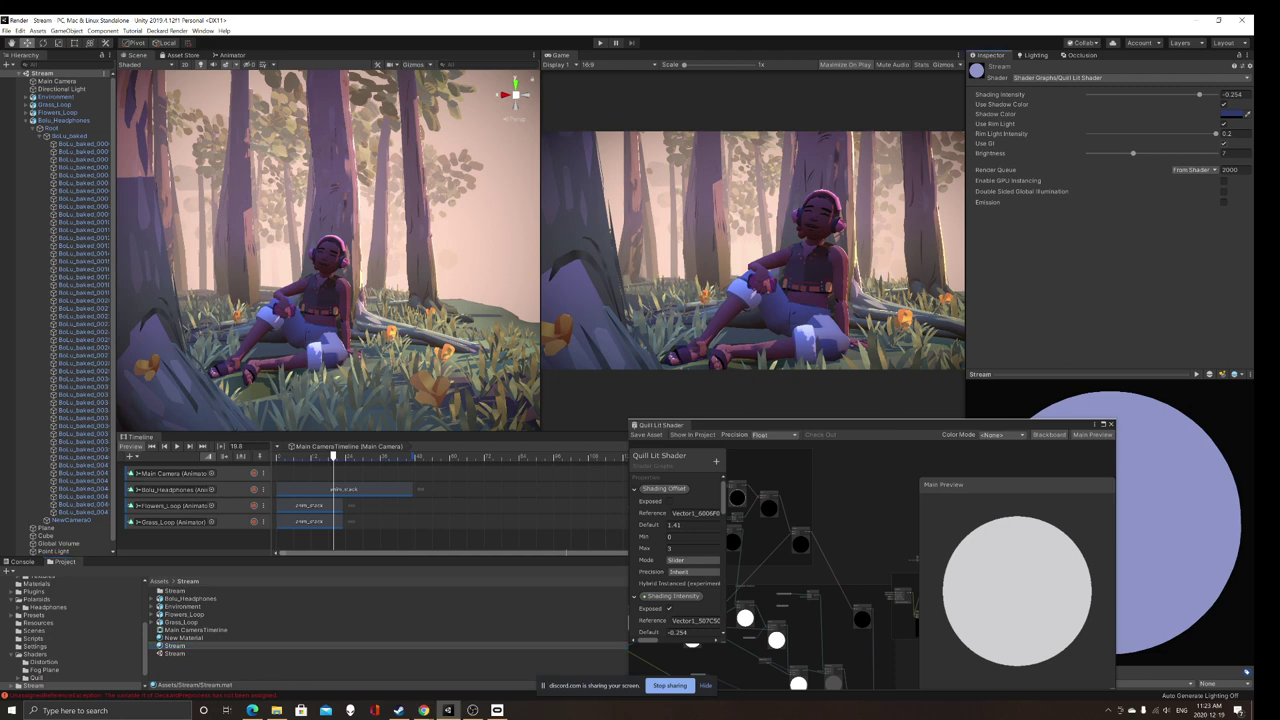
pyautogui.click(1223, 143)
# Step: Show the scene's lighting settings and view the seated character up close
pyautogui.click(1035, 55)
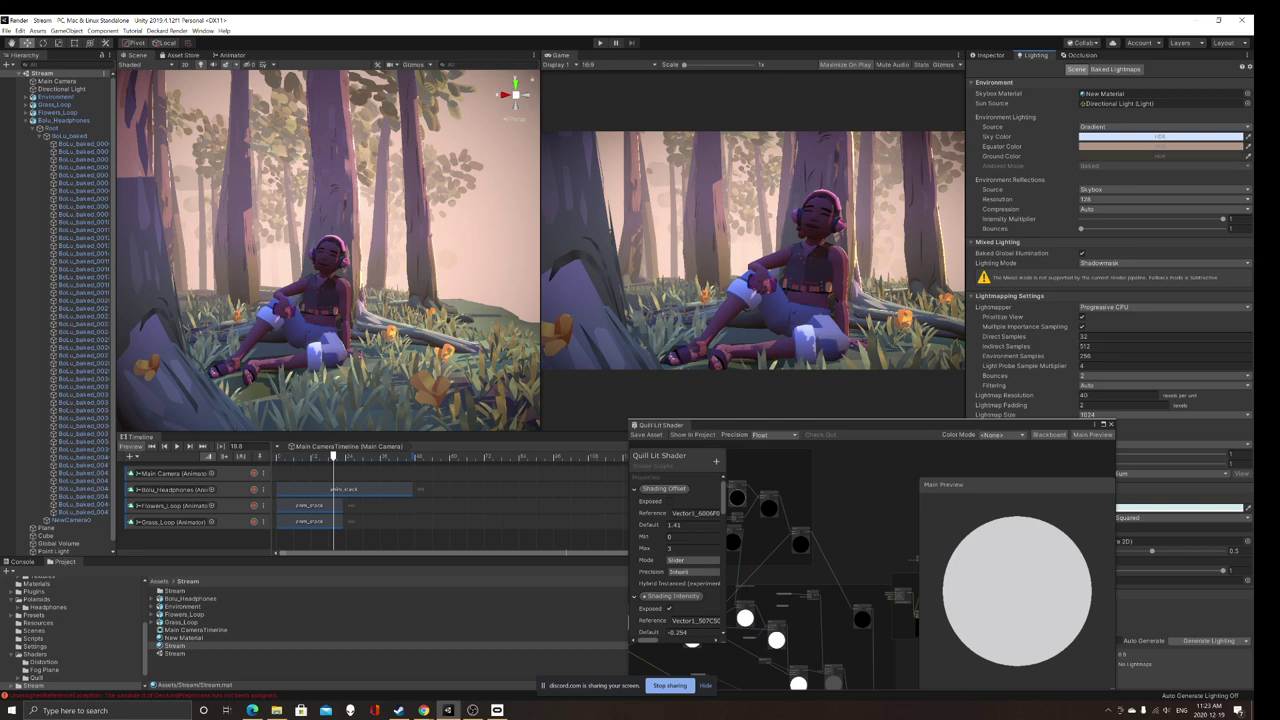
pyautogui.keyDown('alt'); pyautogui.moveTo(328, 260); pyautogui.dragTo(365, 240); pyautogui.keyUp('alt')
pyautogui.scroll(4, 328, 250)
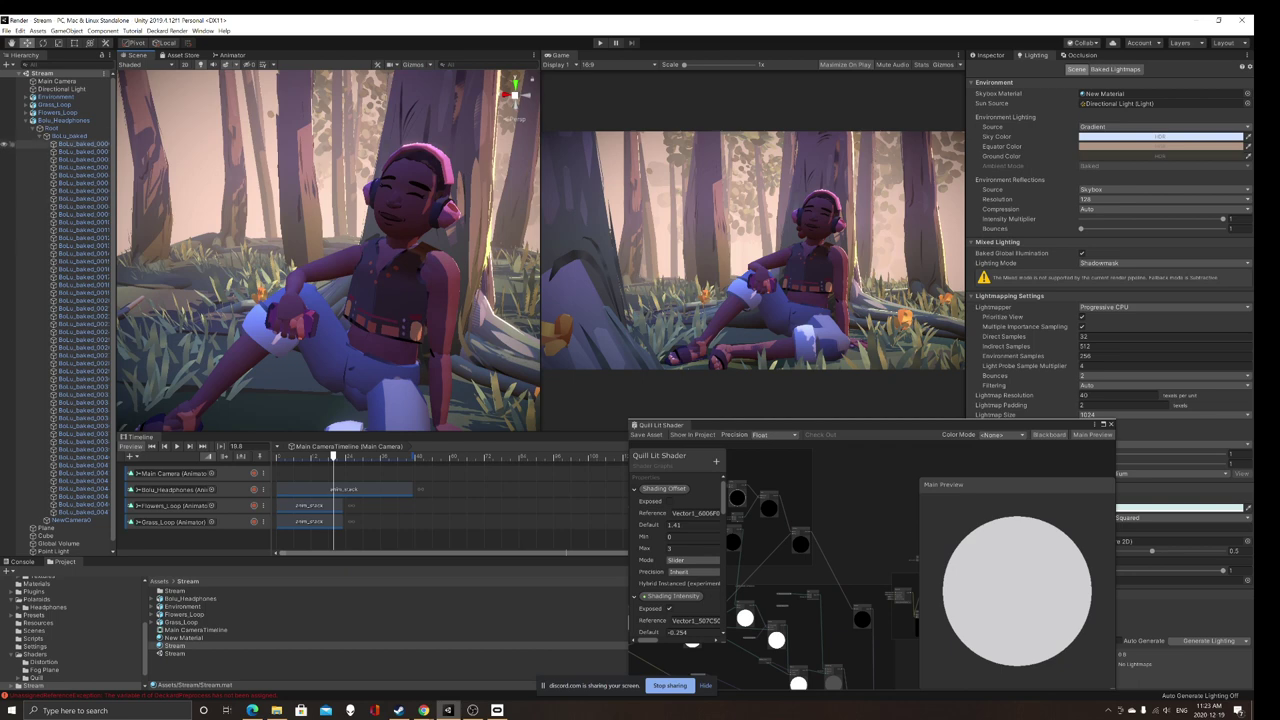
# Step: Collapse the Bolu_Headphones object in the hierarchy and clear the selection
pyautogui.click(60, 120)
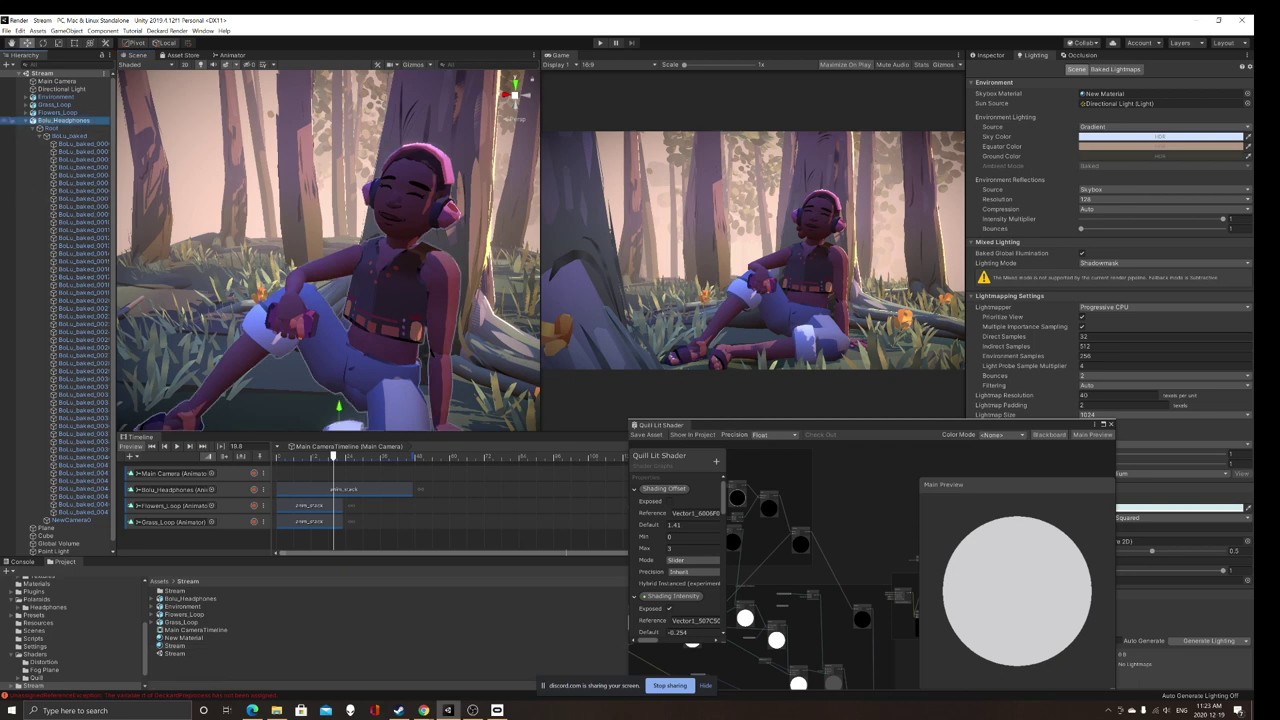
pyautogui.press('Left')
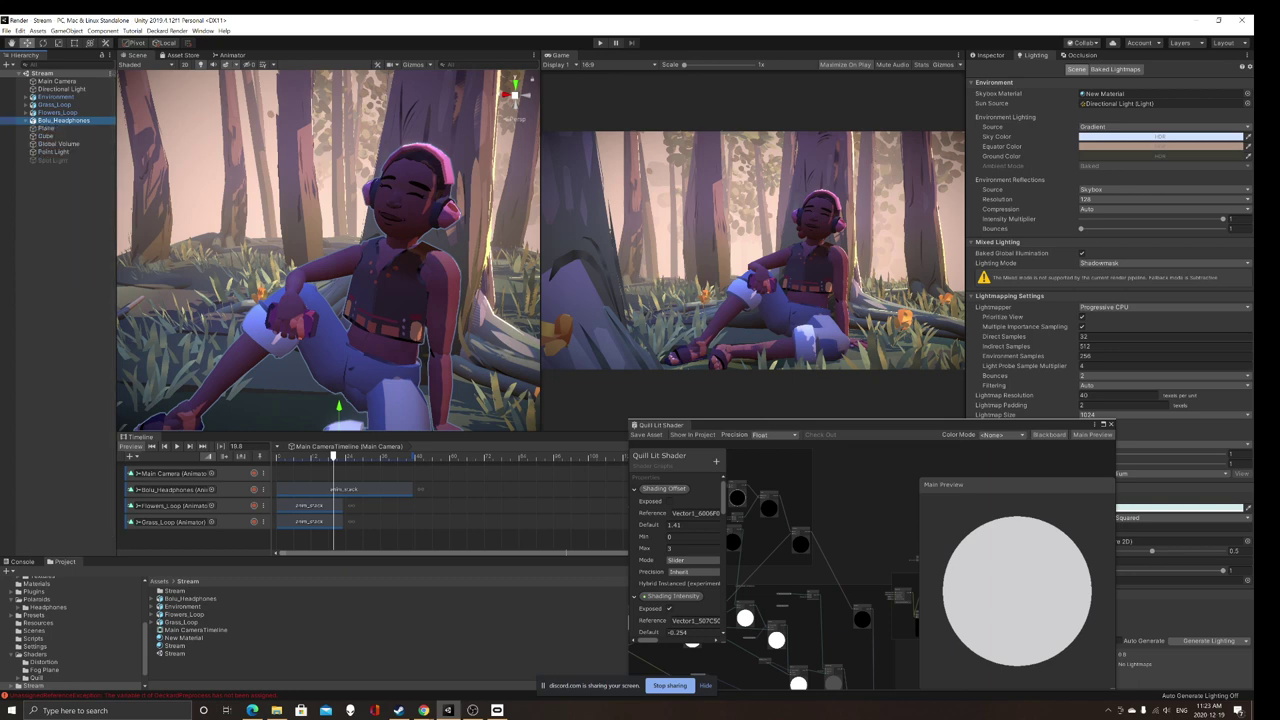
pyautogui.click(300, 200)
pyautogui.scroll(-10, 328, 250)
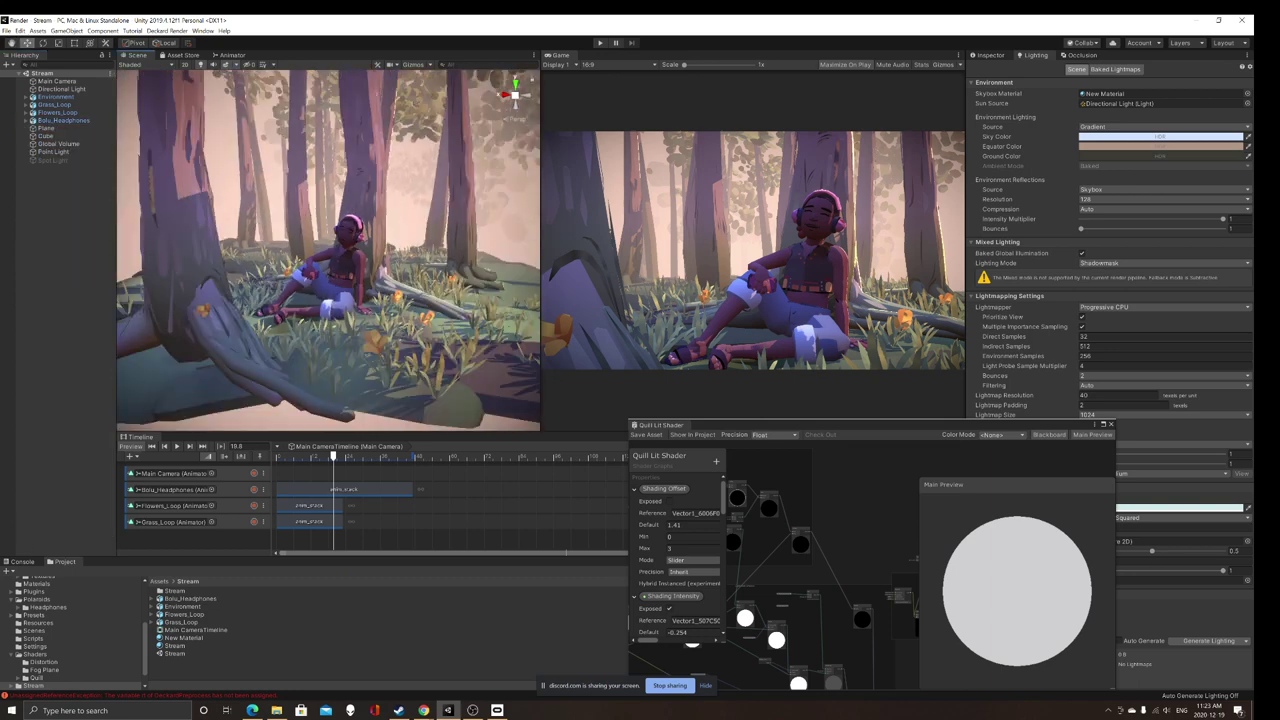
pyautogui.scroll(10, 328, 250)
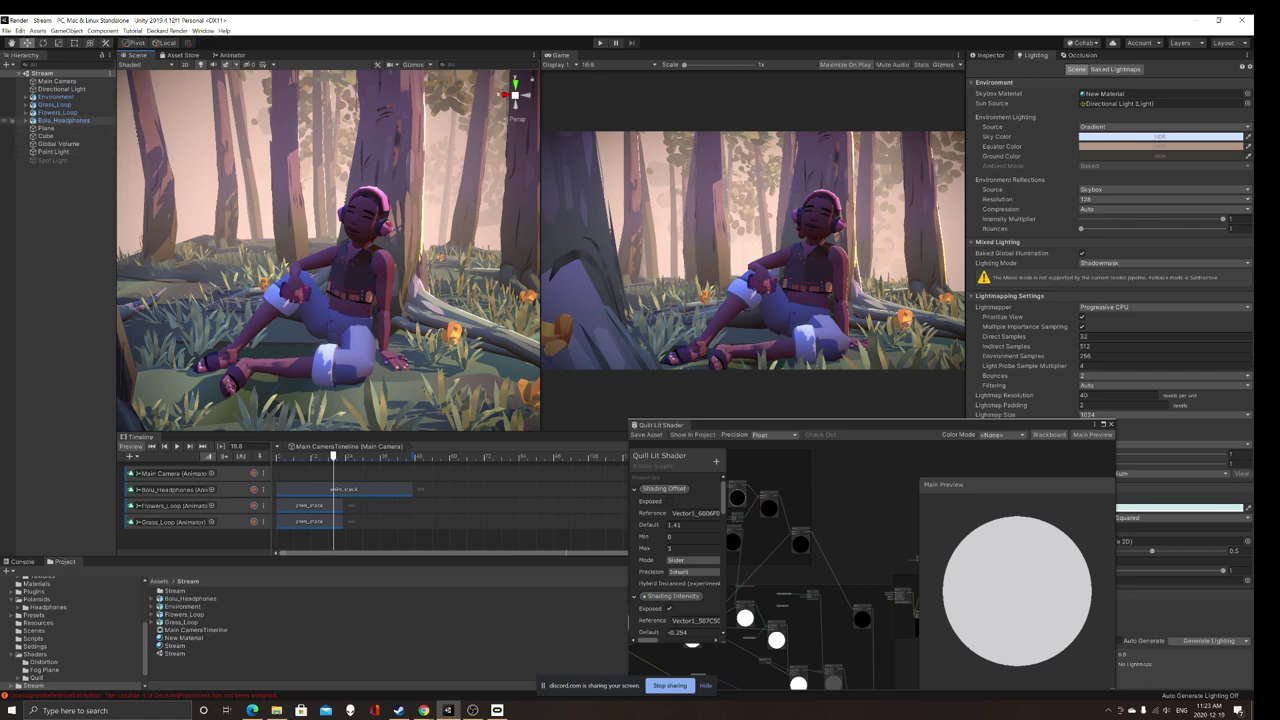
# Step: Replace the material on the Plane's Mesh Renderer with Mat_Distortion
pyautogui.click(64, 121)
pyautogui.click(47, 128)
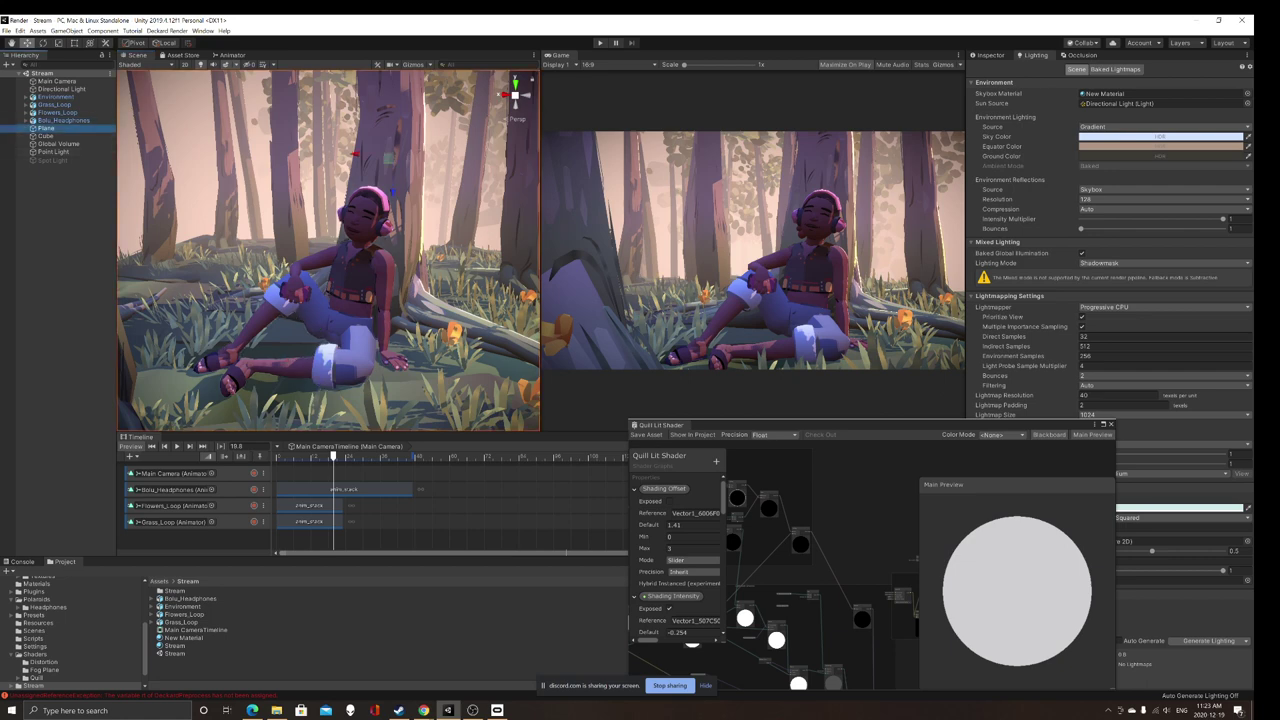
pyautogui.click(990, 55)
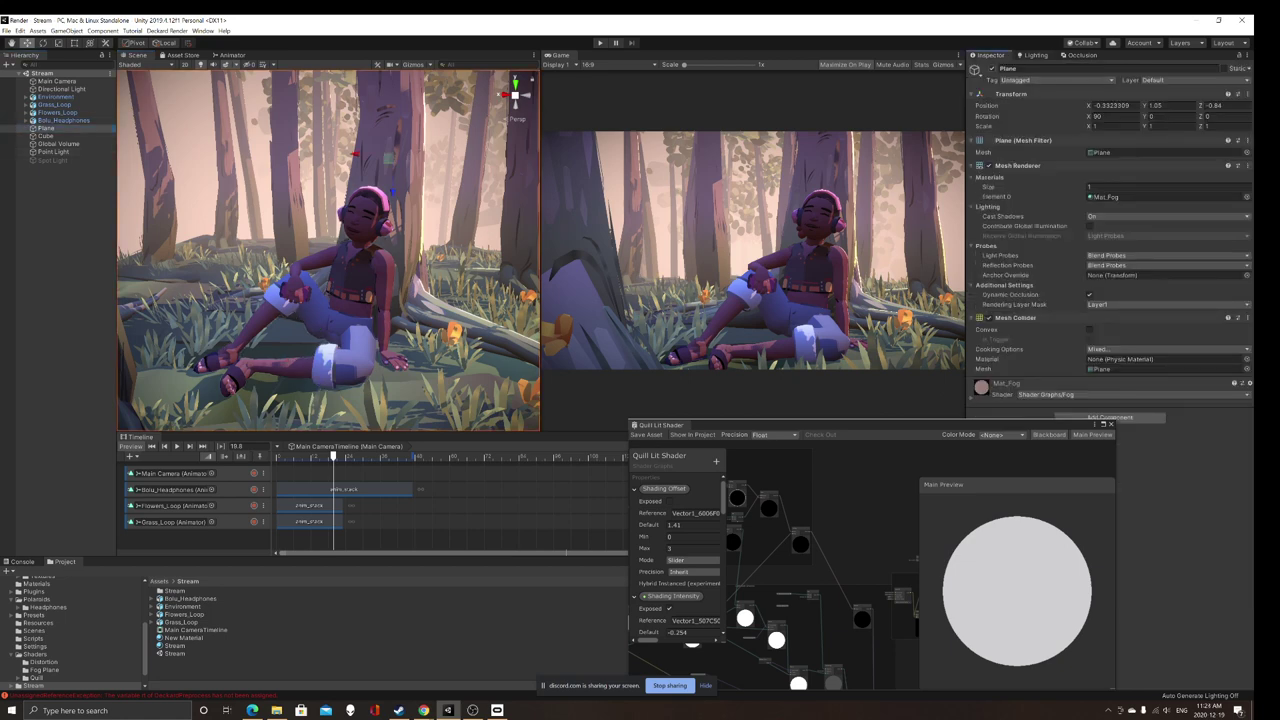
pyautogui.click(1247, 197)
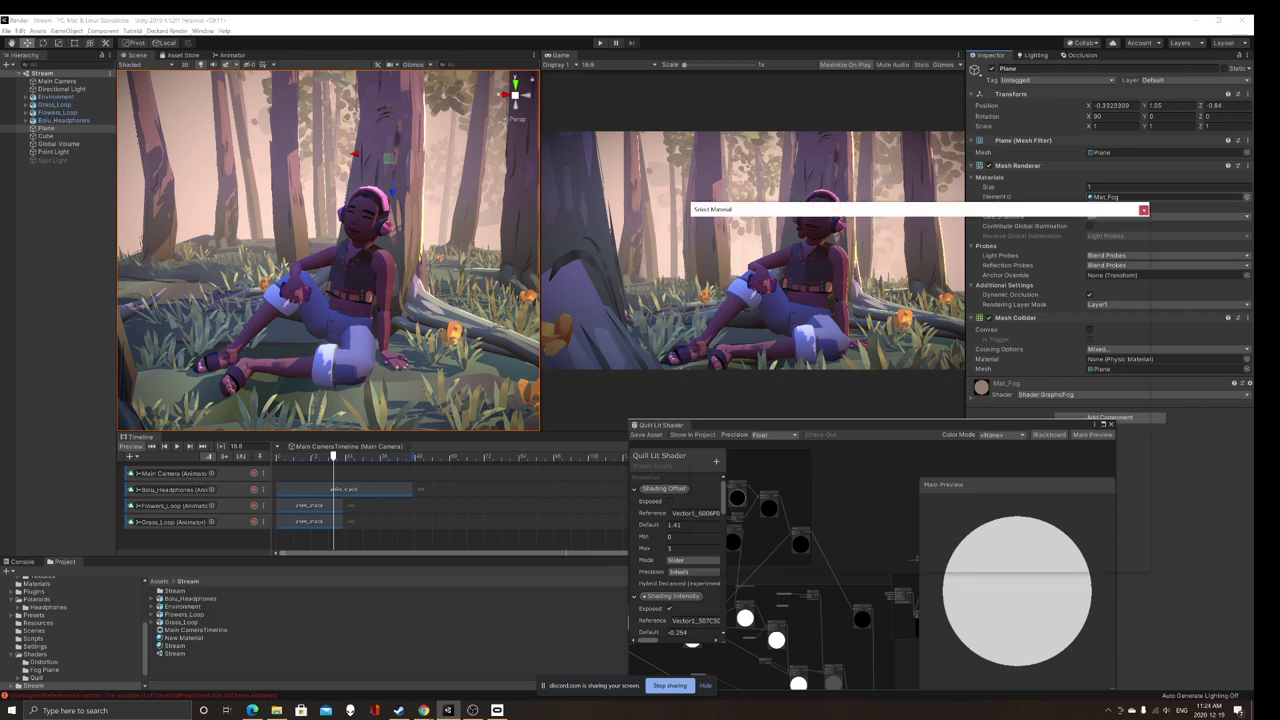
pyautogui.write('dist')
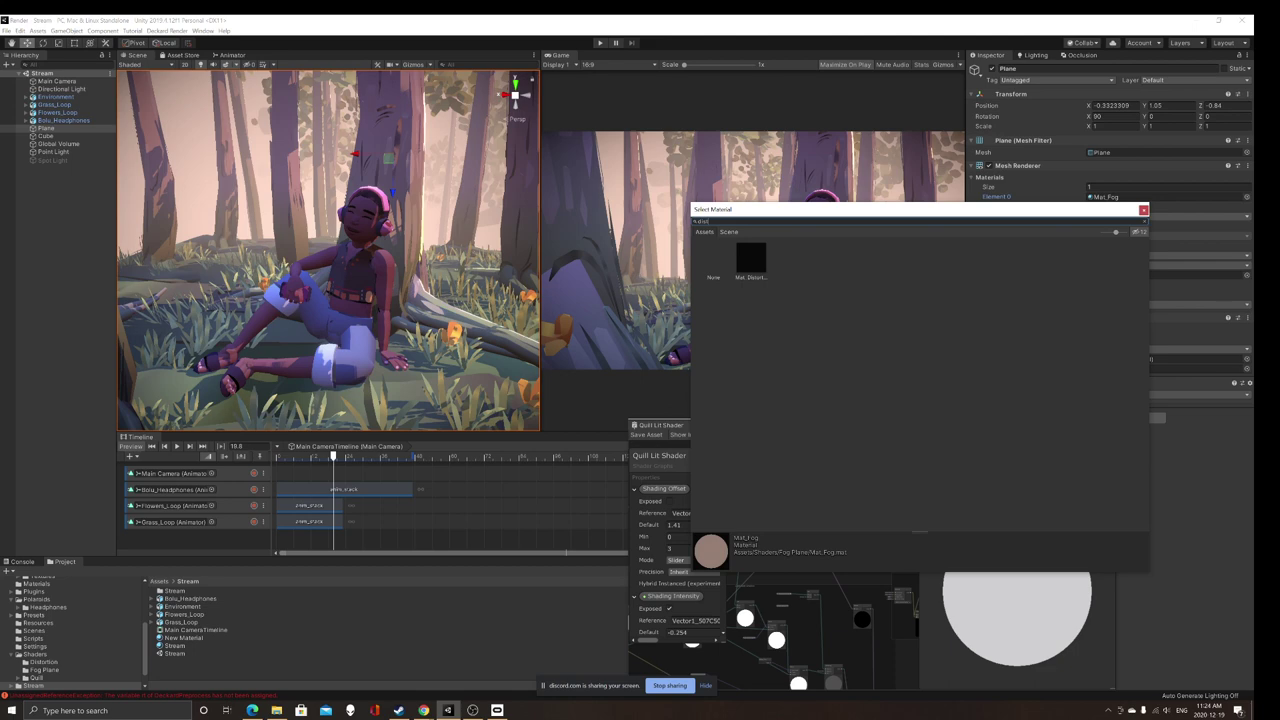
pyautogui.click(751, 259)
pyautogui.click(1144, 210)
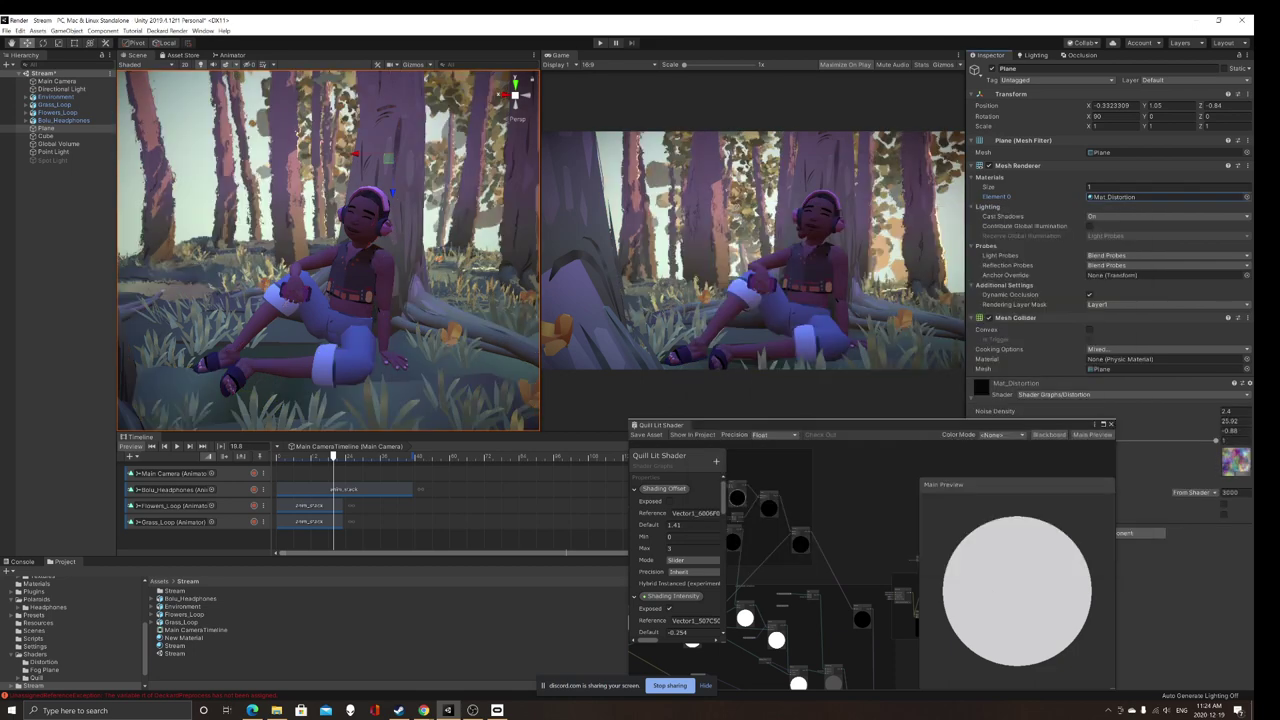
# Step: Move the distortion Plane along its Z axis to a Z position of about -2.40
pyautogui.scroll(-3, 328, 250)
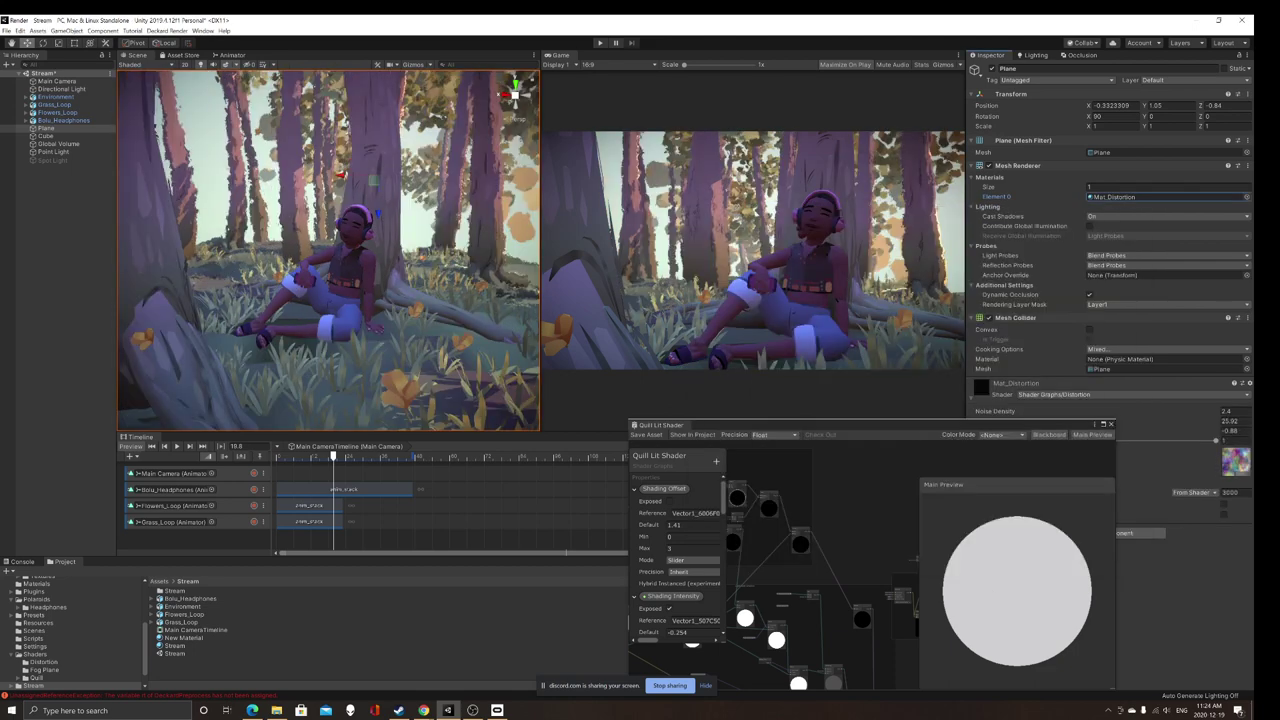
pyautogui.moveTo(328, 250)
pyautogui.keyDown('alt'); pyautogui.mouseDown()
pyautogui.moveTo(366, 240)
pyautogui.moveTo(345, 238)
pyautogui.mouseUp(); pyautogui.keyUp('alt')
pyautogui.moveTo(370, 245); pyautogui.dragTo(382, 244, button='right')
pyautogui.click(60, 260)
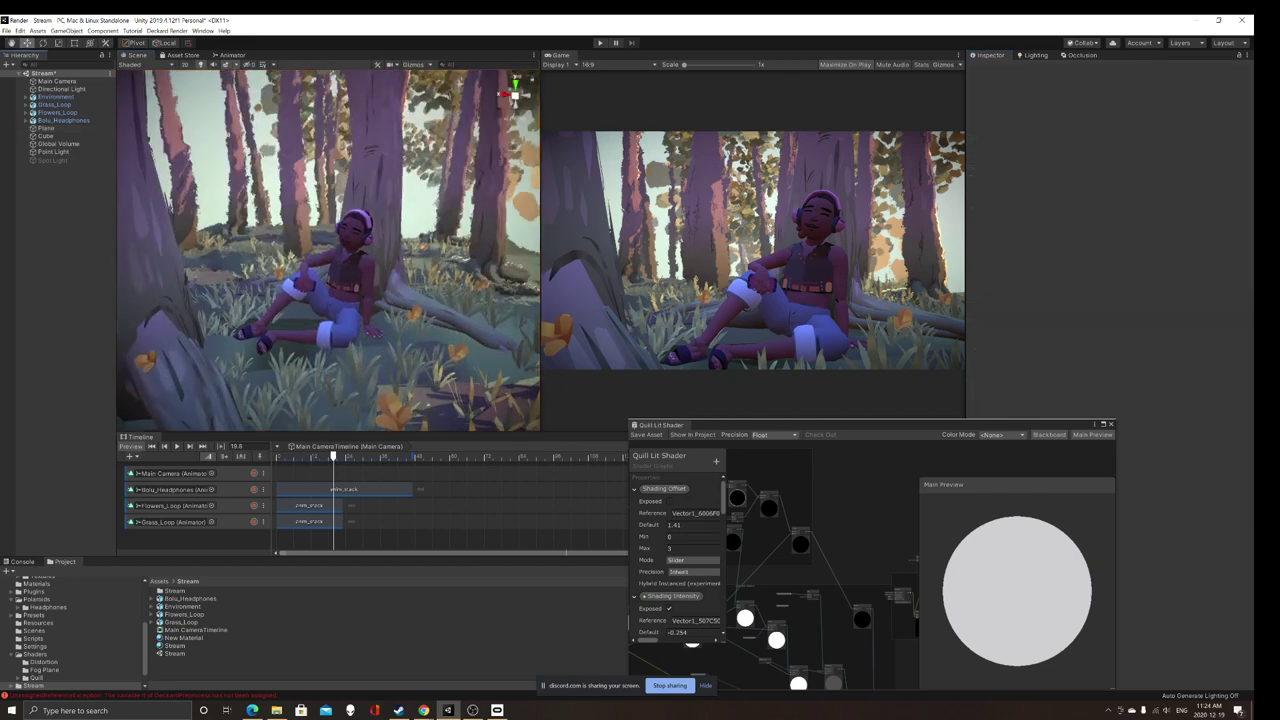
pyautogui.click(320, 240)
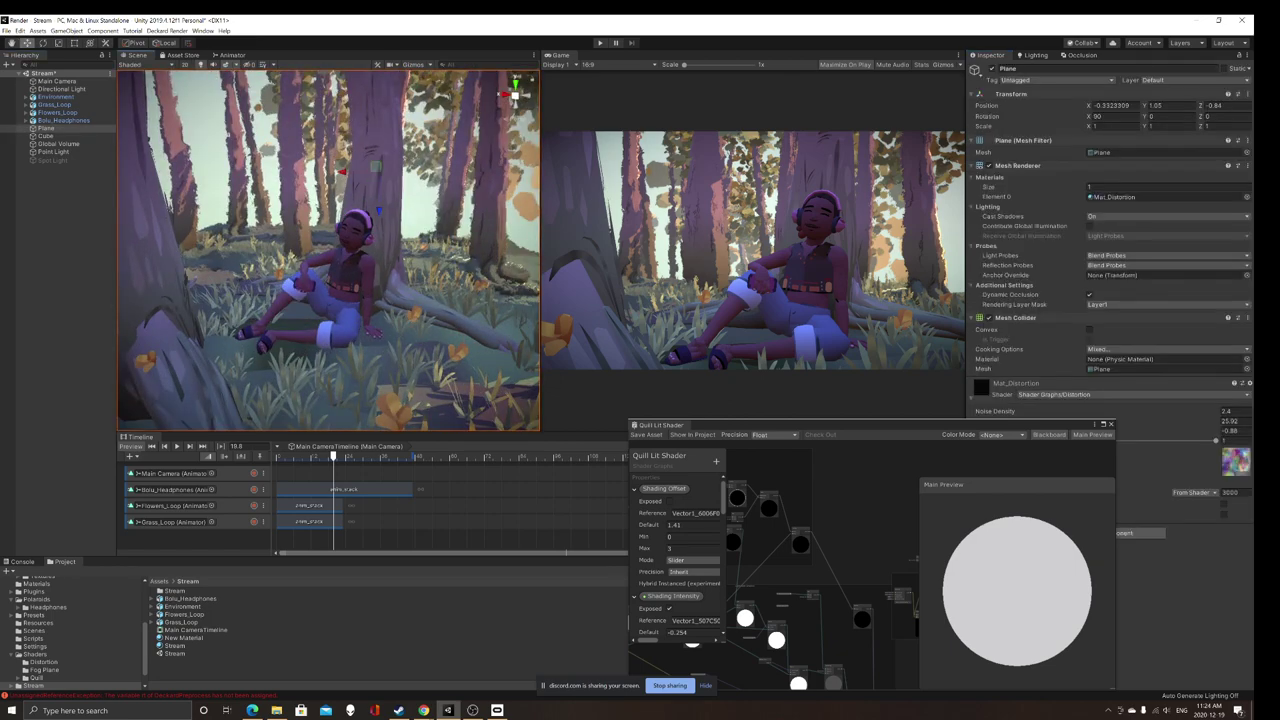
pyautogui.keyDown('alt'); pyautogui.moveTo(420, 220); pyautogui.dragTo(386, 215); pyautogui.keyUp('alt')
pyautogui.scroll(-4, 258, 230)
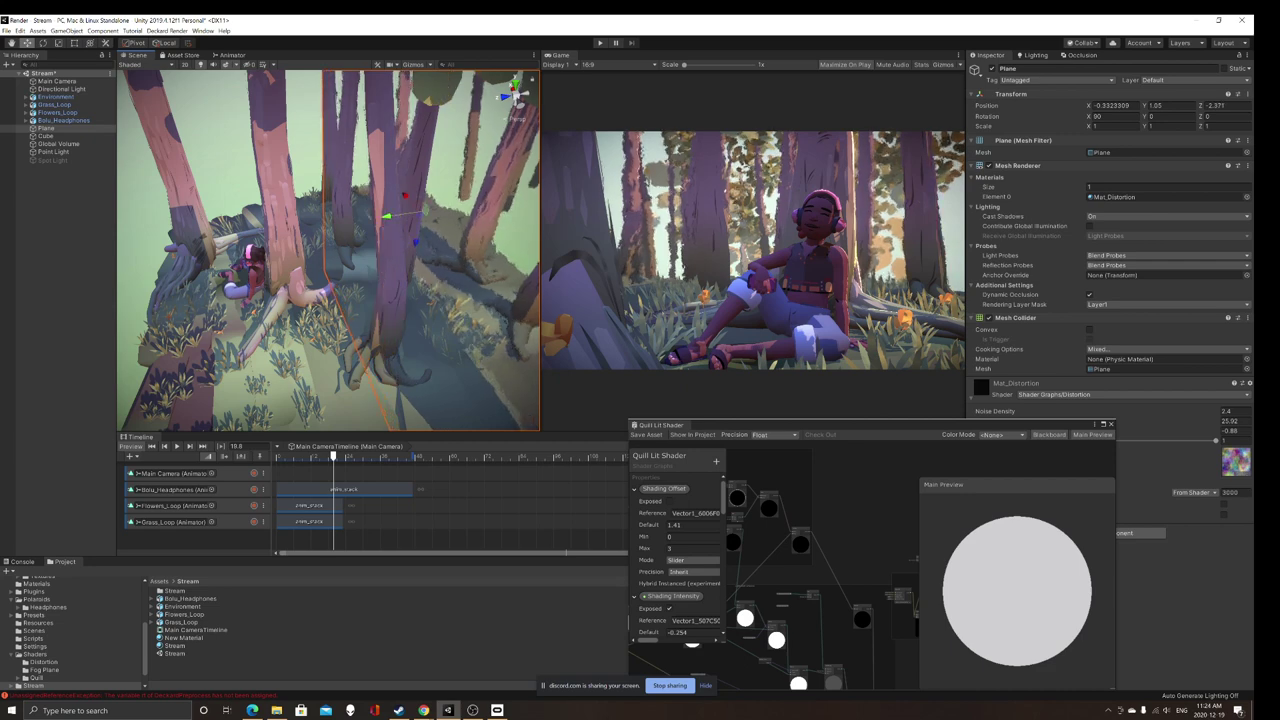
pyautogui.moveTo(385, 216); pyautogui.dragTo(580, 150)
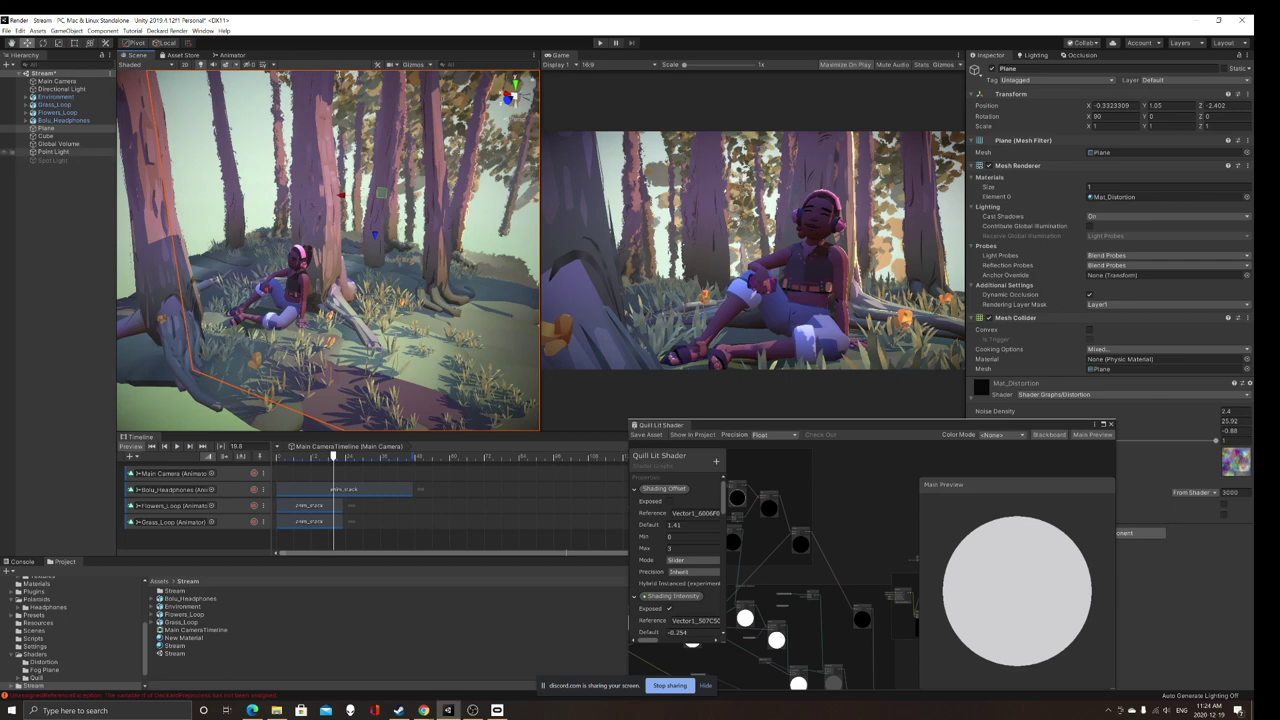
# Step: Examine how the distortion alters the tree trunks and foliage around the seated character from several angles
pyautogui.moveTo(325, 235); pyautogui.dragTo(305, 235, button='right')
pyautogui.press('w')
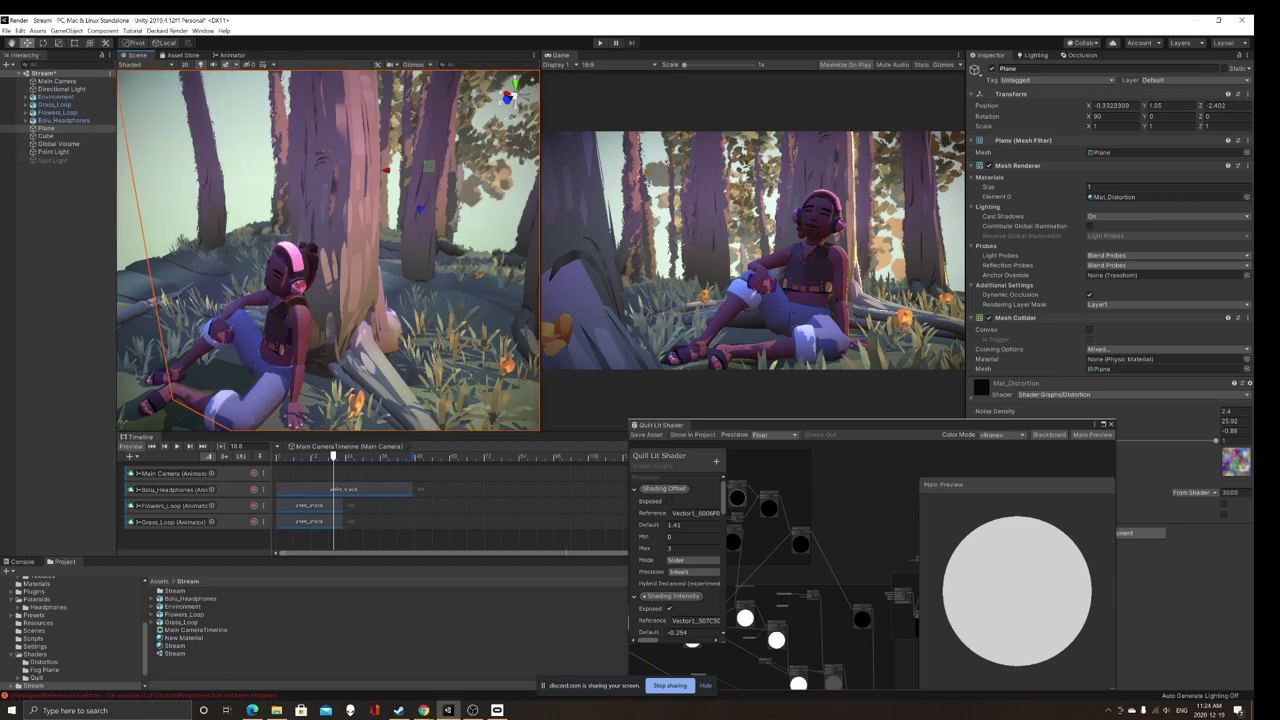
pyautogui.click(275, 190)
pyautogui.moveTo(275, 190); pyautogui.dragTo(235, 232, button='right')
pyautogui.scroll(-3, 325, 250)
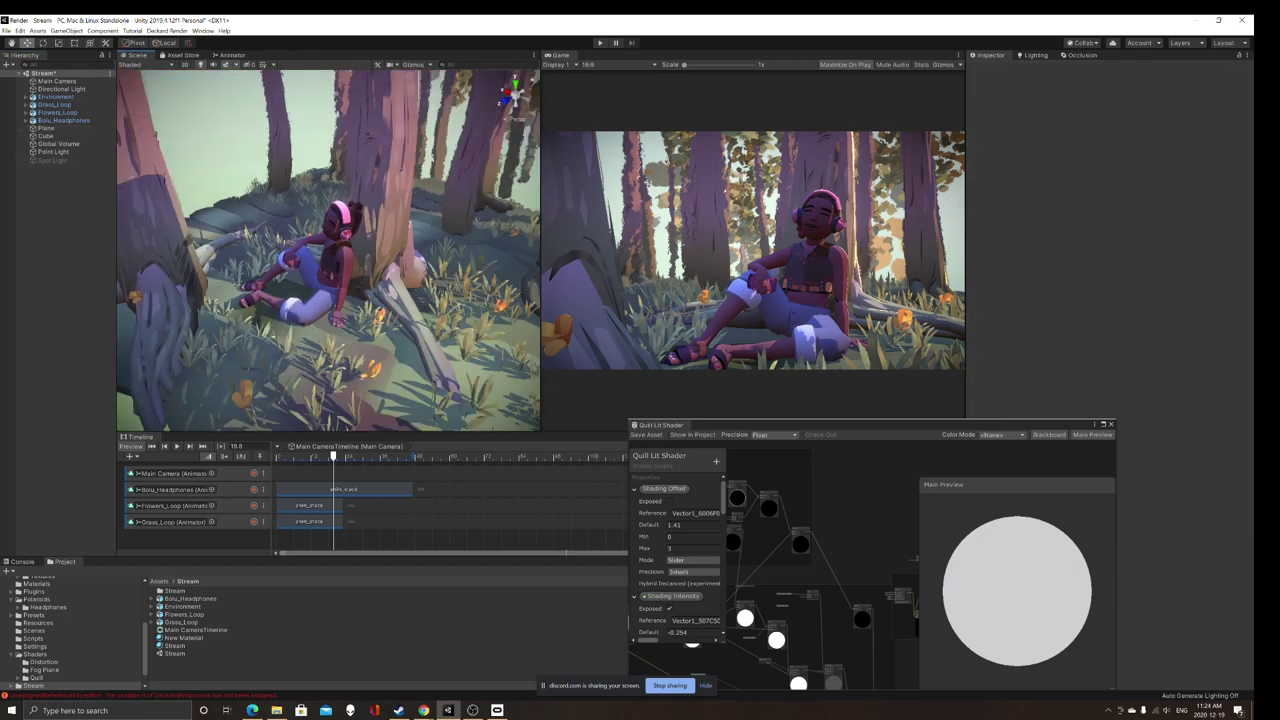
pyautogui.keyDown('alt'); pyautogui.moveTo(300, 265); pyautogui.dragTo(375, 205); pyautogui.keyUp('alt')
pyautogui.moveTo(300, 240); pyautogui.dragTo(440, 243, button='right')
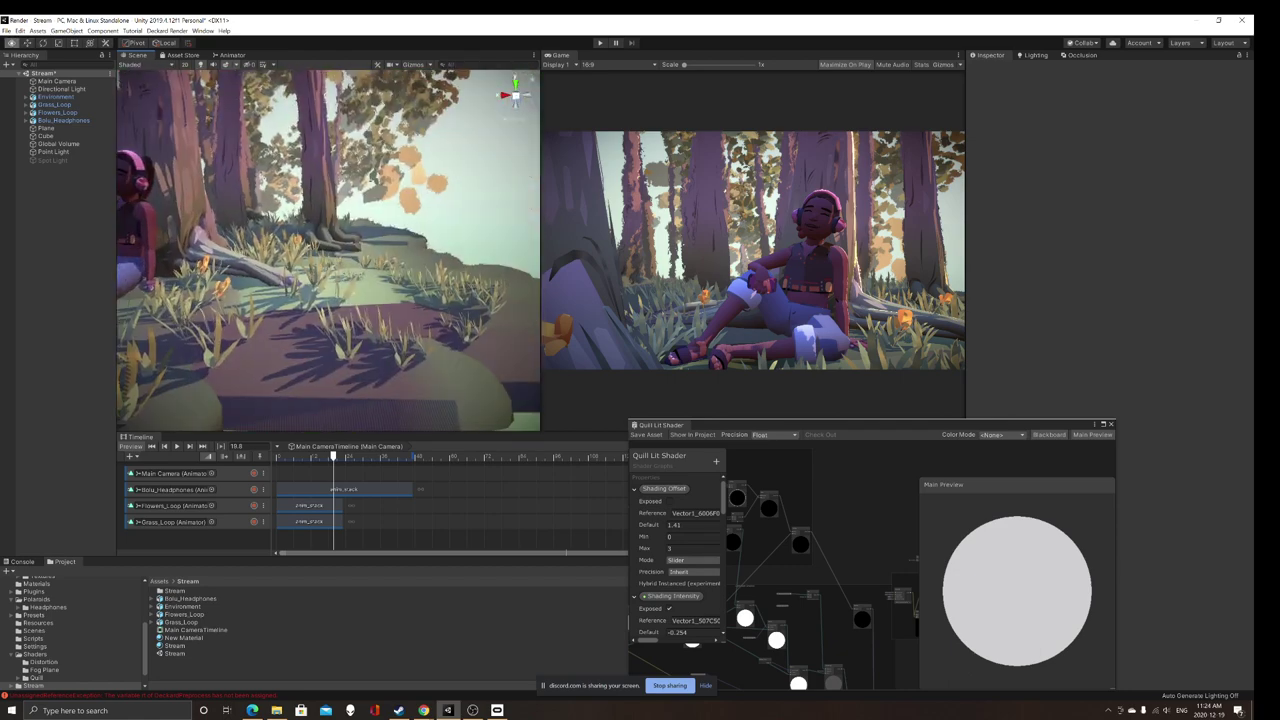
pyautogui.moveTo(330, 250); pyautogui.dragTo(185, 236, button='right')
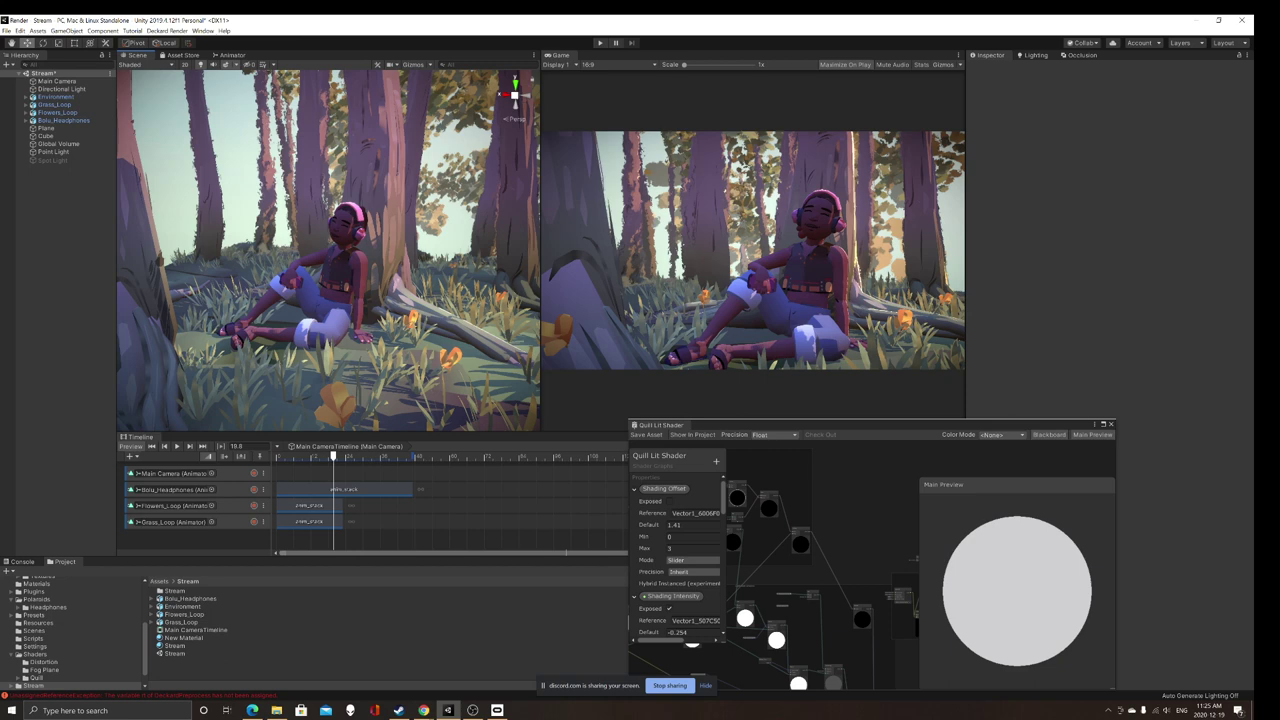
pyautogui.moveTo(330, 250)
pyautogui.keyDown('alt'); pyautogui.mouseDown()
pyautogui.moveTo(225, 236)
pyautogui.moveTo(330, 232)
pyautogui.mouseUp(); pyautogui.keyUp('alt')
pyautogui.scroll(4, 265, 220)
pyautogui.scroll(-4, 265, 220)
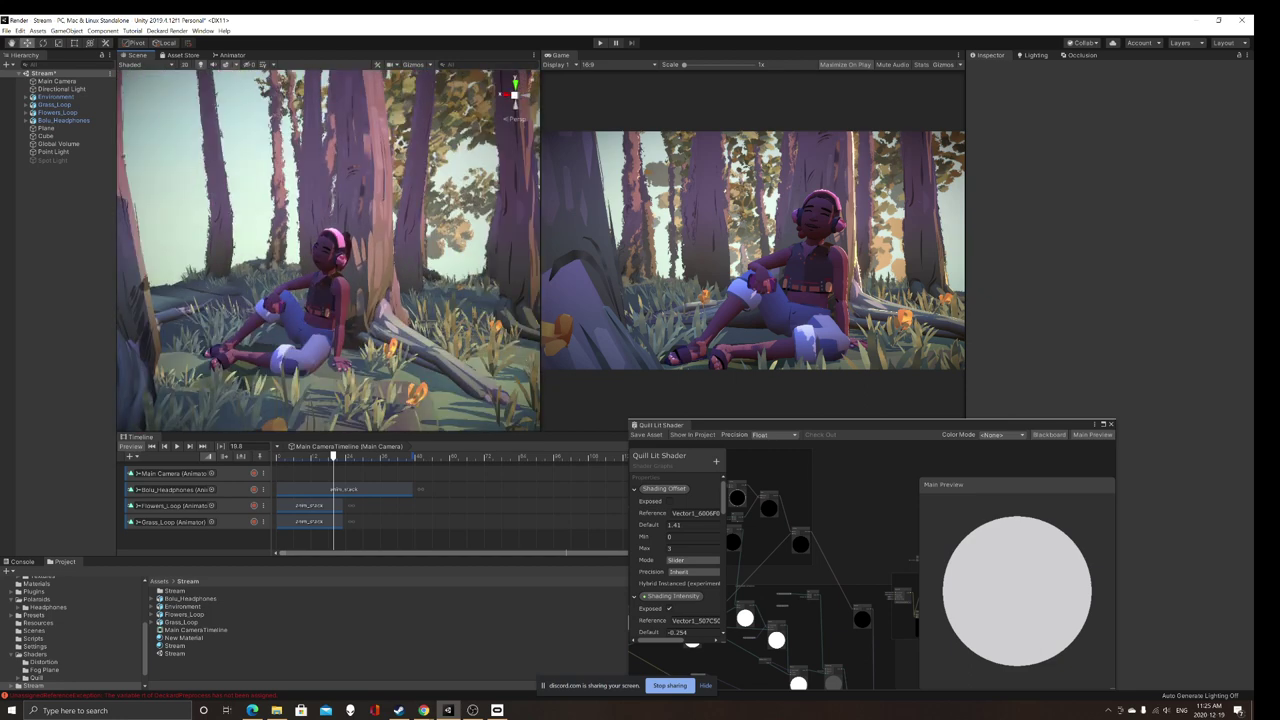
# Step: Examine the distorted forest and ground from the character's side and from a raised overview
pyautogui.scroll(-4, 330, 240)
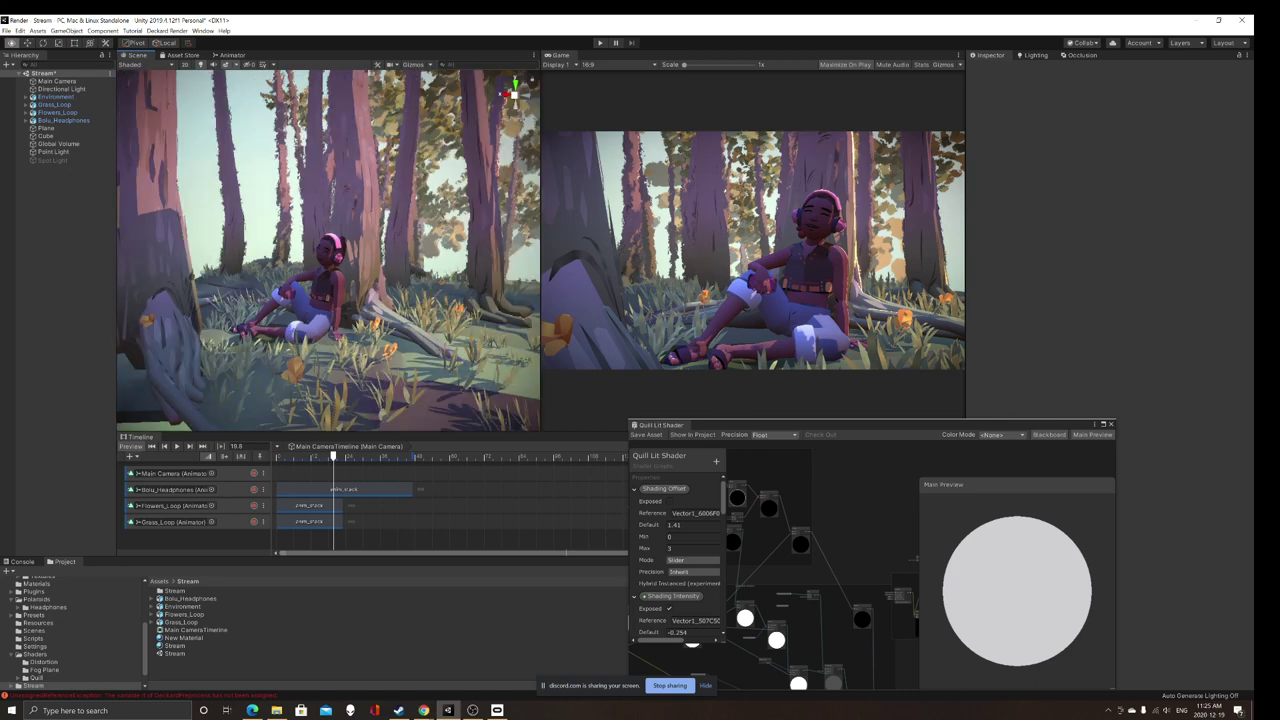
pyautogui.keyDown('alt'); pyautogui.moveTo(350, 245); pyautogui.dragTo(262, 278); pyautogui.keyUp('alt')
pyautogui.scroll(5, 290, 255)
pyautogui.moveTo(256, 258); pyautogui.dragTo(254, 258, button='right')
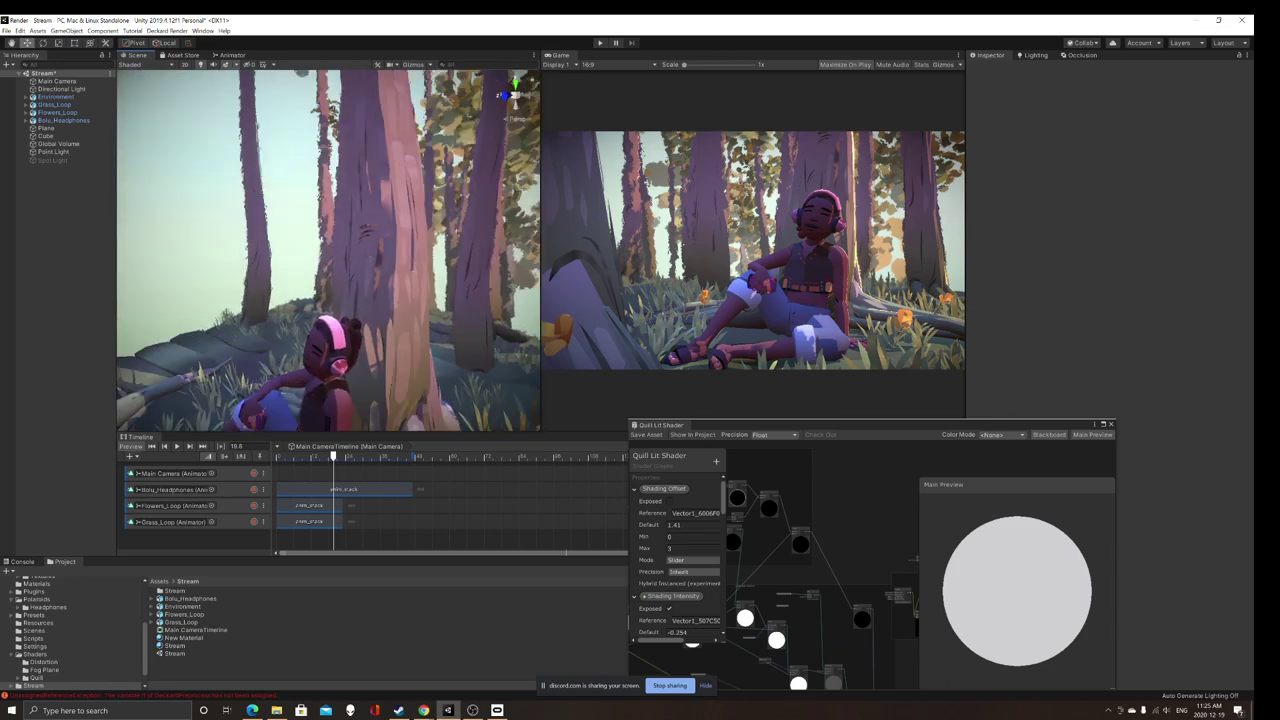
pyautogui.scroll(-3, 290, 255)
pyautogui.keyDown('alt'); pyautogui.moveTo(290, 255); pyautogui.dragTo(335, 282); pyautogui.keyUp('alt')
pyautogui.moveTo(240, 258); pyautogui.dragTo(234, 258, button='right')
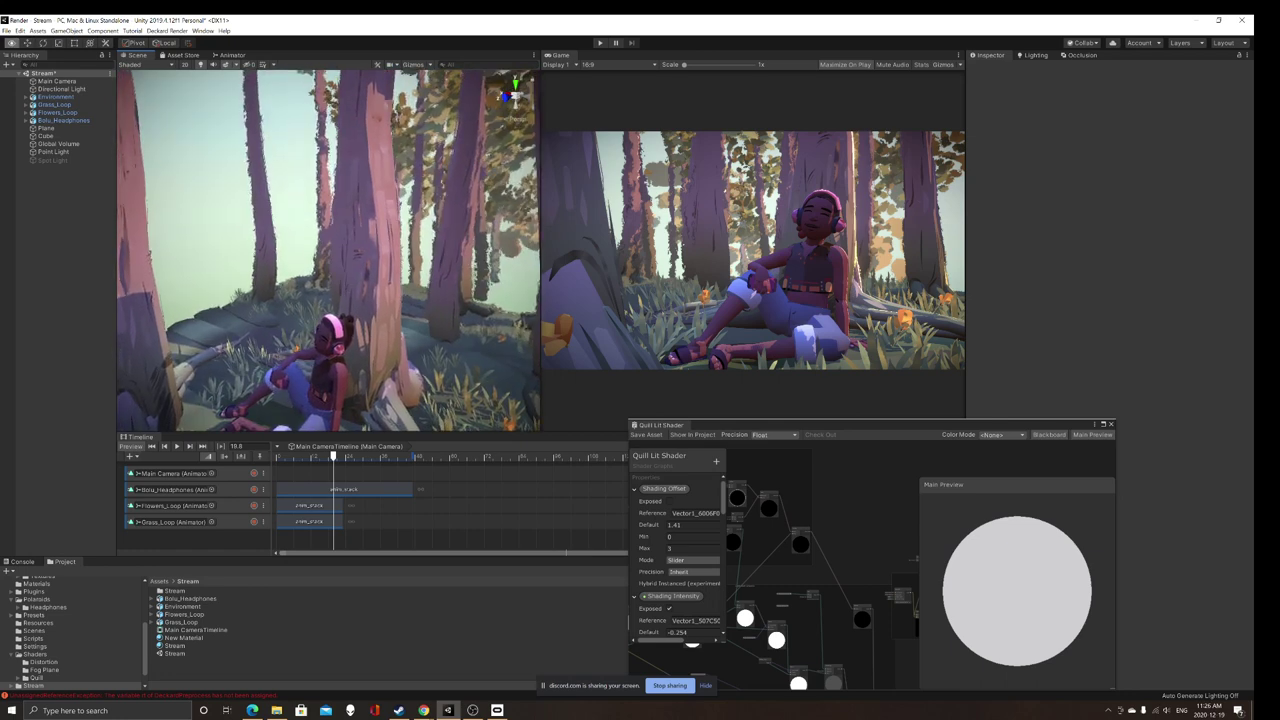
pyautogui.keyDown('alt'); pyautogui.moveTo(357, 253); pyautogui.dragTo(340, 272); pyautogui.keyUp('alt')
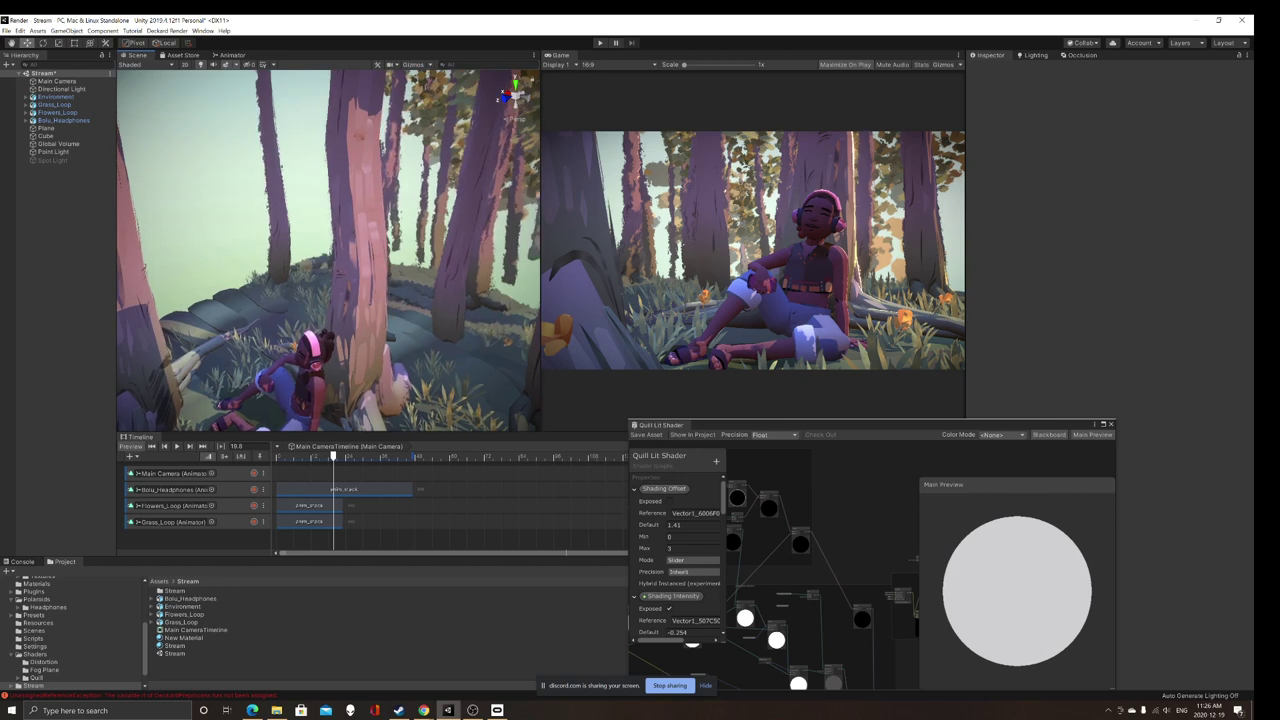
pyautogui.keyDown('alt'); pyautogui.moveTo(335, 255); pyautogui.dragTo(341, 280); pyautogui.keyUp('alt')
pyautogui.scroll(-3, 341, 280)
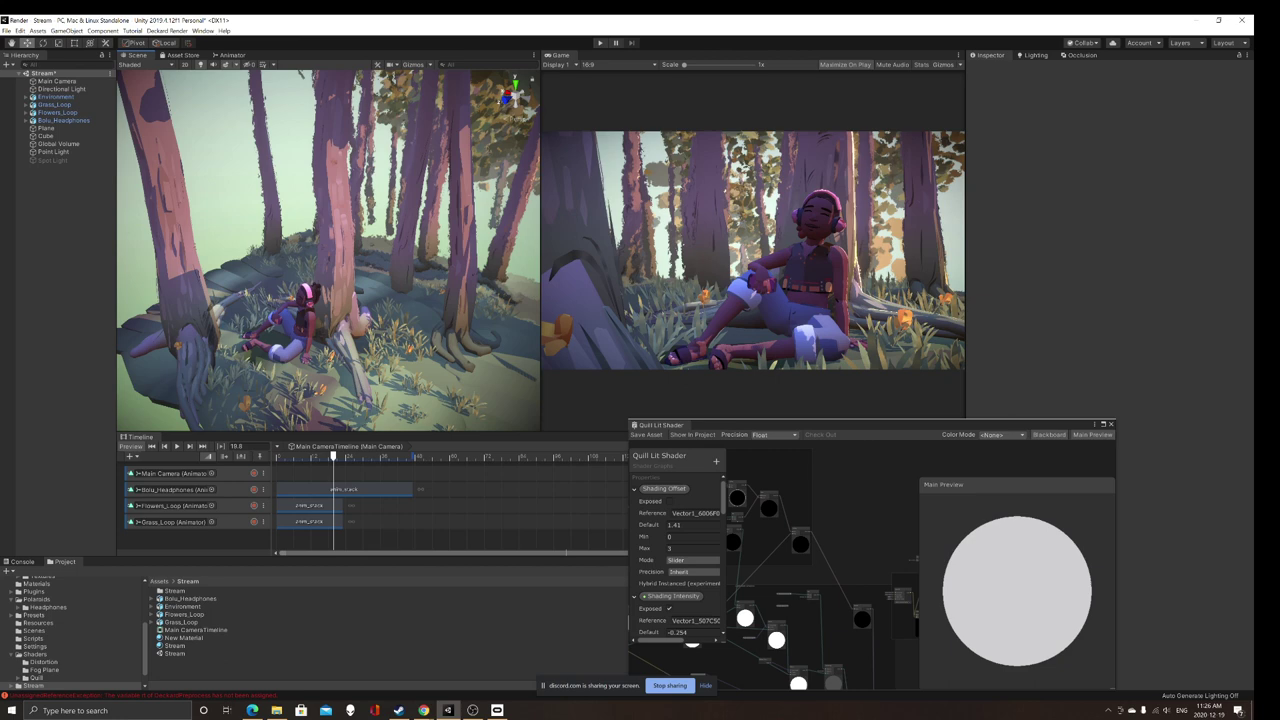
pyautogui.moveTo(300, 260); pyautogui.dragTo(222, 270, button='right')
pyautogui.scroll(1, 328, 250)
pyautogui.moveTo(328, 250); pyautogui.dragTo(320, 270, button='right')
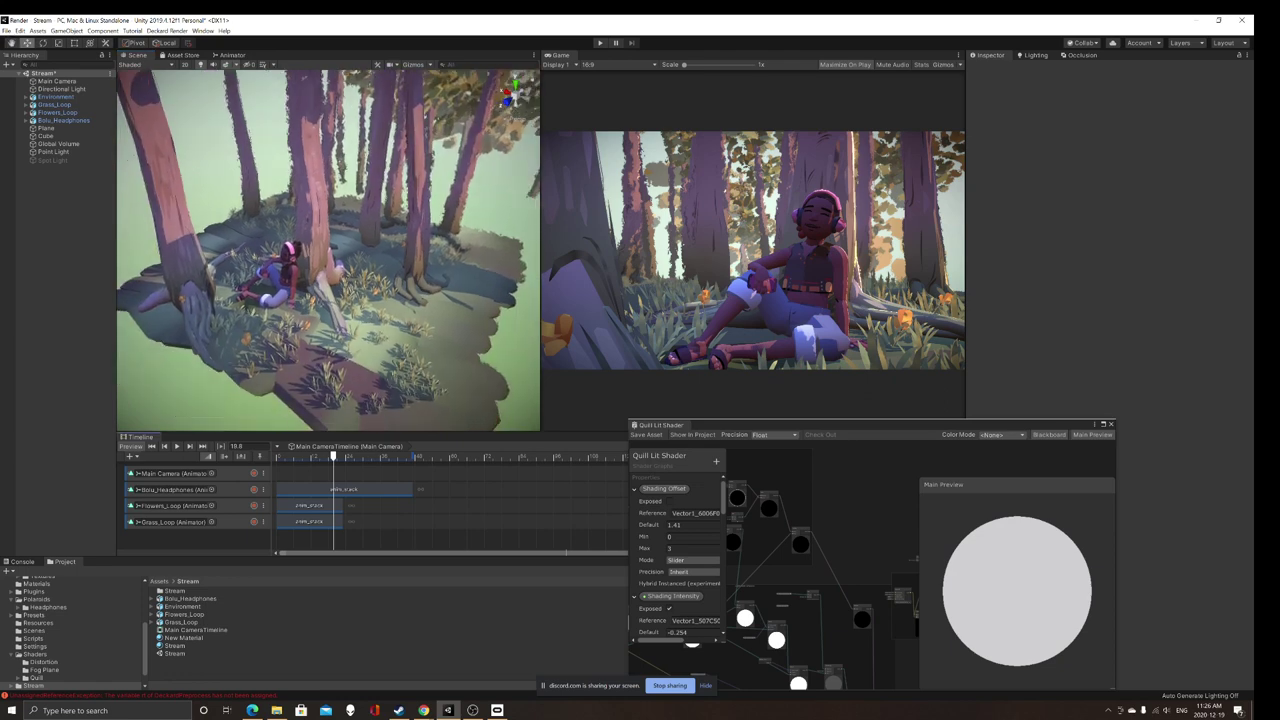
# Step: Preview the Main CameraTimeline animation and inspect the character against the distorted background up close
pyautogui.click(176, 446)
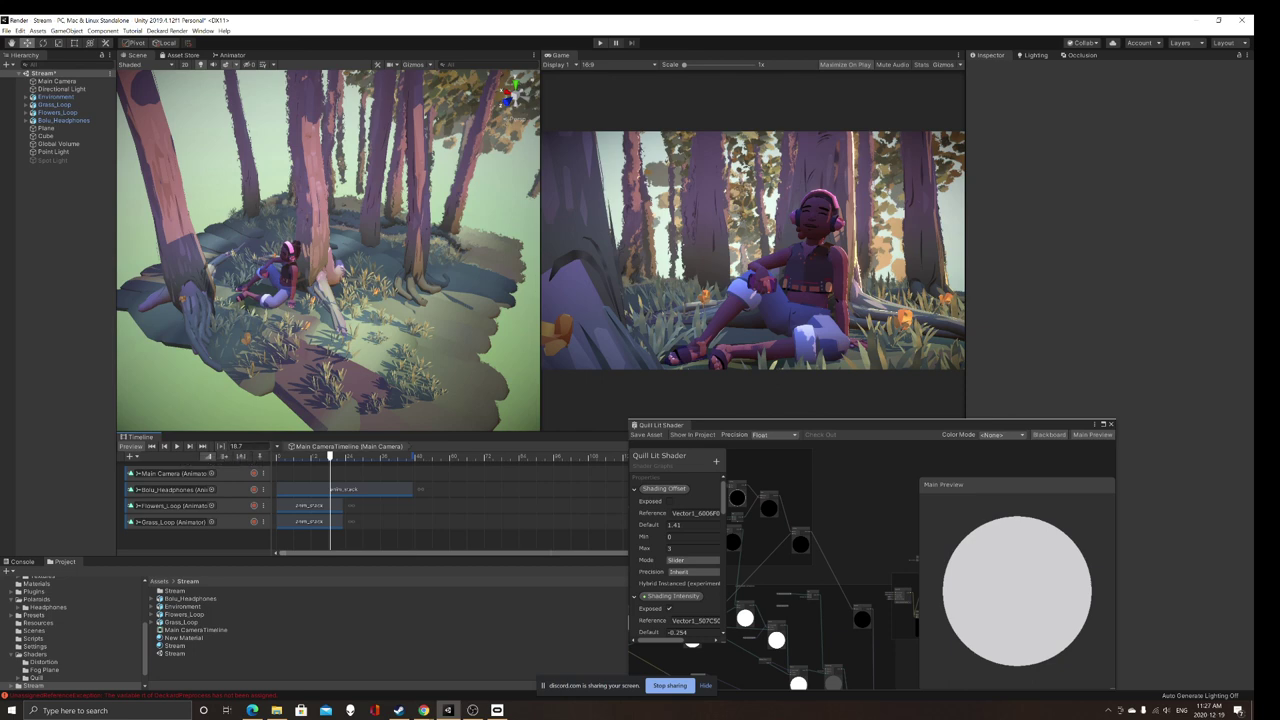
pyautogui.moveTo(348, 320); pyautogui.dragTo(277, 228, button='right')
pyautogui.scroll(6, 318, 325)
pyautogui.keyDown('alt'); pyautogui.moveTo(277, 228); pyautogui.dragTo(232, 214); pyautogui.keyUp('alt')
pyautogui.scroll(4, 220, 265)
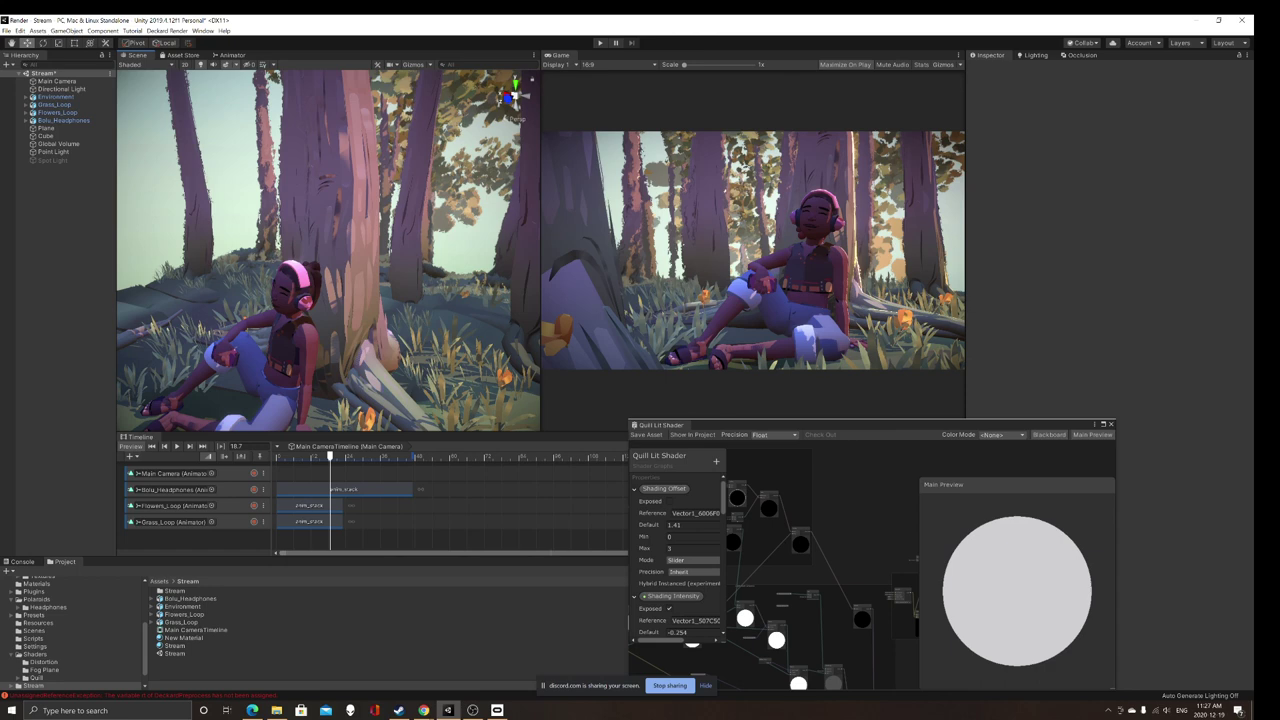
pyautogui.keyDown('alt'); pyautogui.moveTo(300, 250); pyautogui.dragTo(340, 250); pyautogui.keyUp('alt')
pyautogui.scroll(-4, 322, 254)
pyautogui.scroll(6, 340, 250)
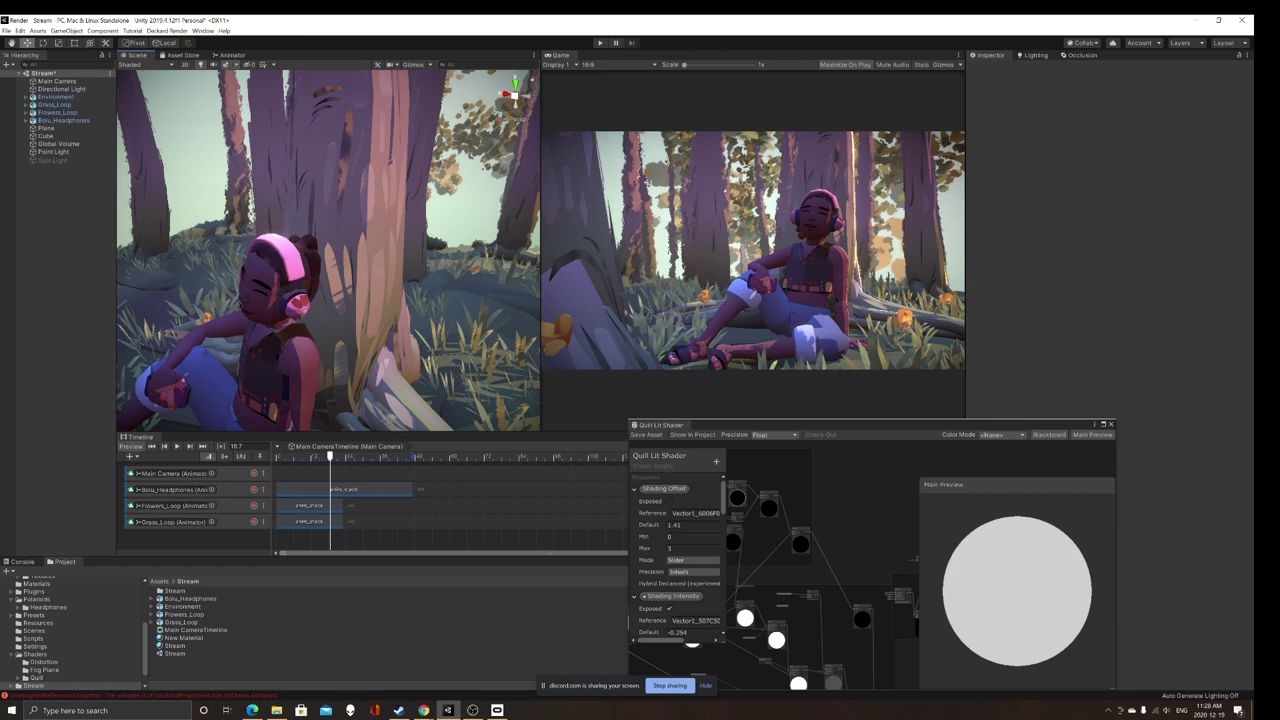
# Step: Deactivate the Plane object that carries the distortion material, and switch to Chrome
pyautogui.click(46, 136)
pyautogui.click(46, 128)
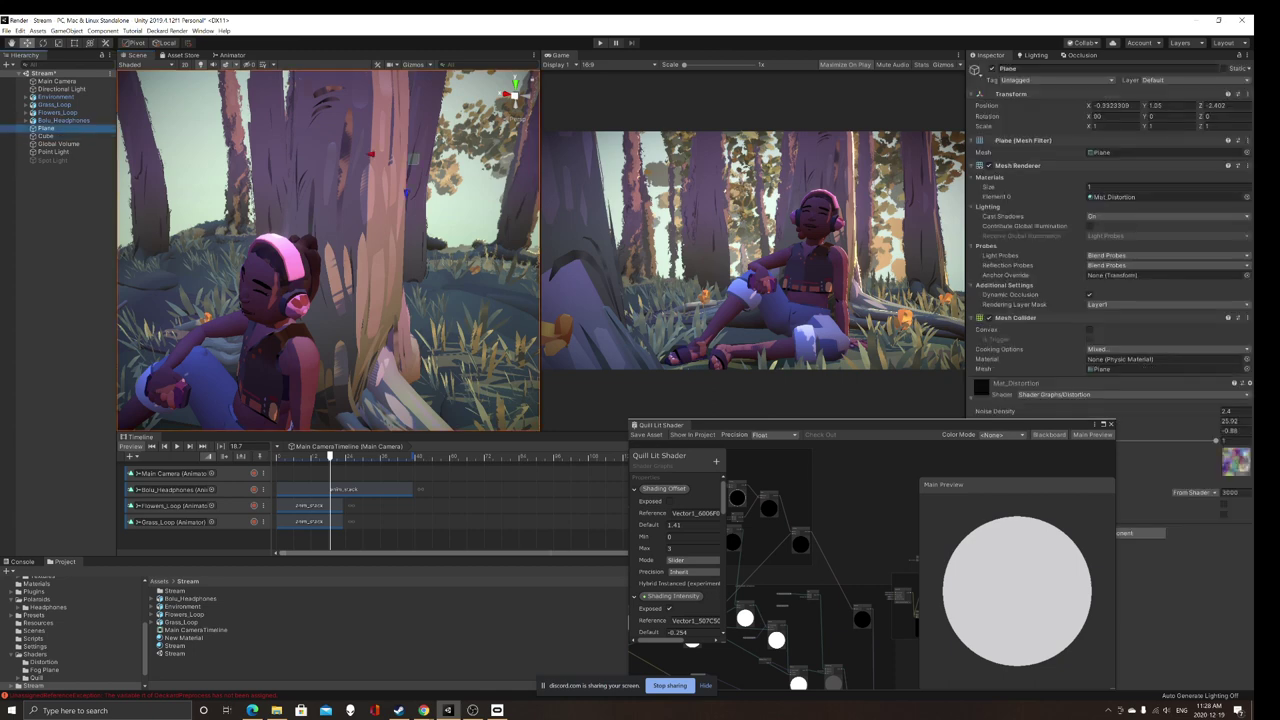
pyautogui.click(992, 69)
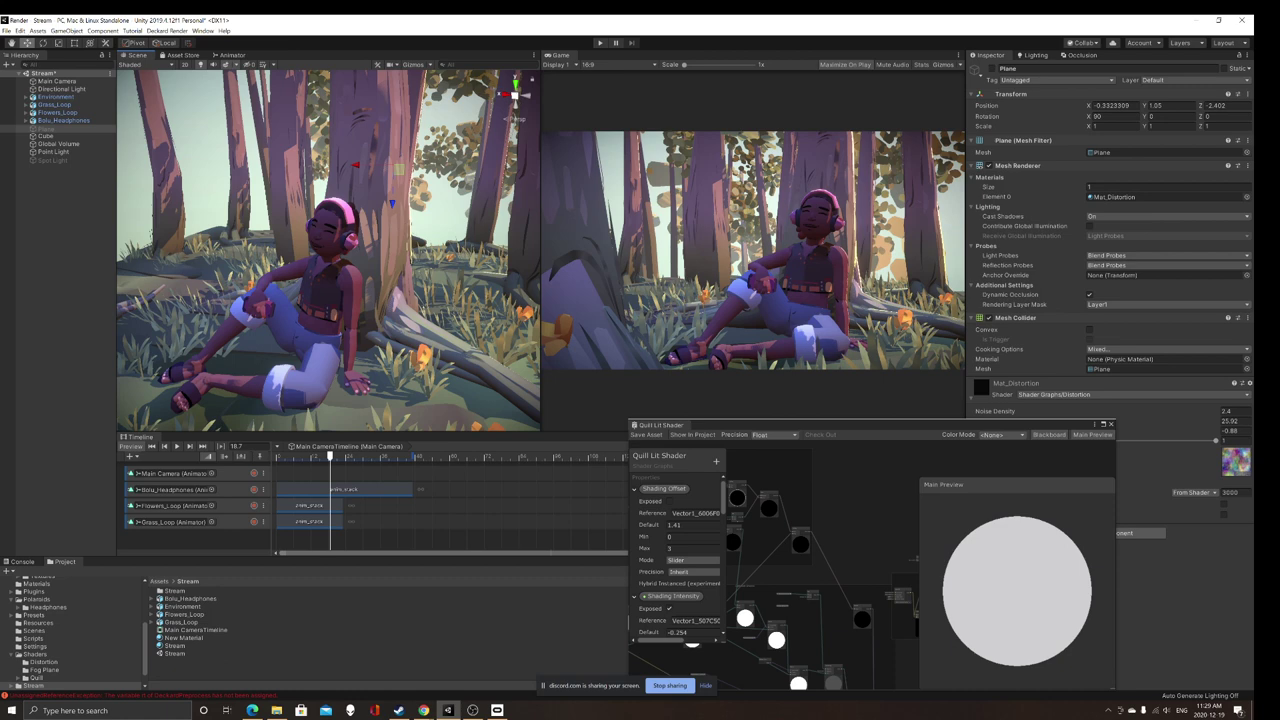
pyautogui.hotkey('alt', 'Tab')
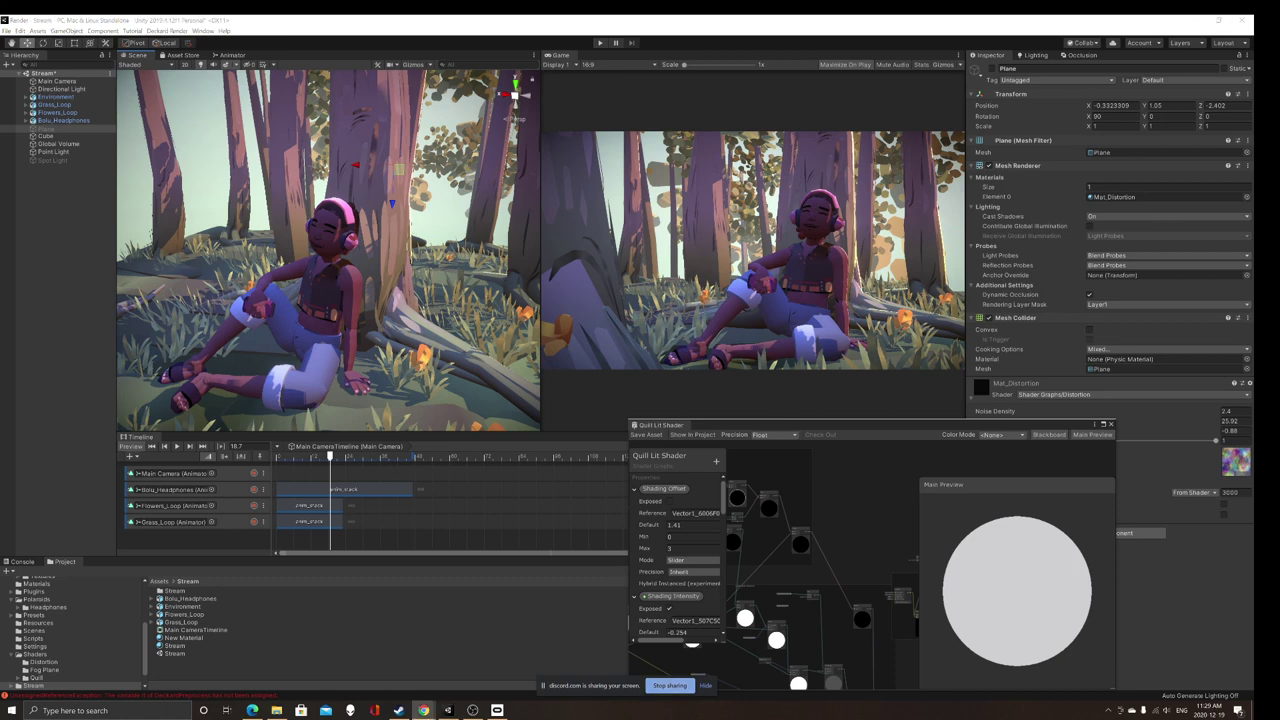